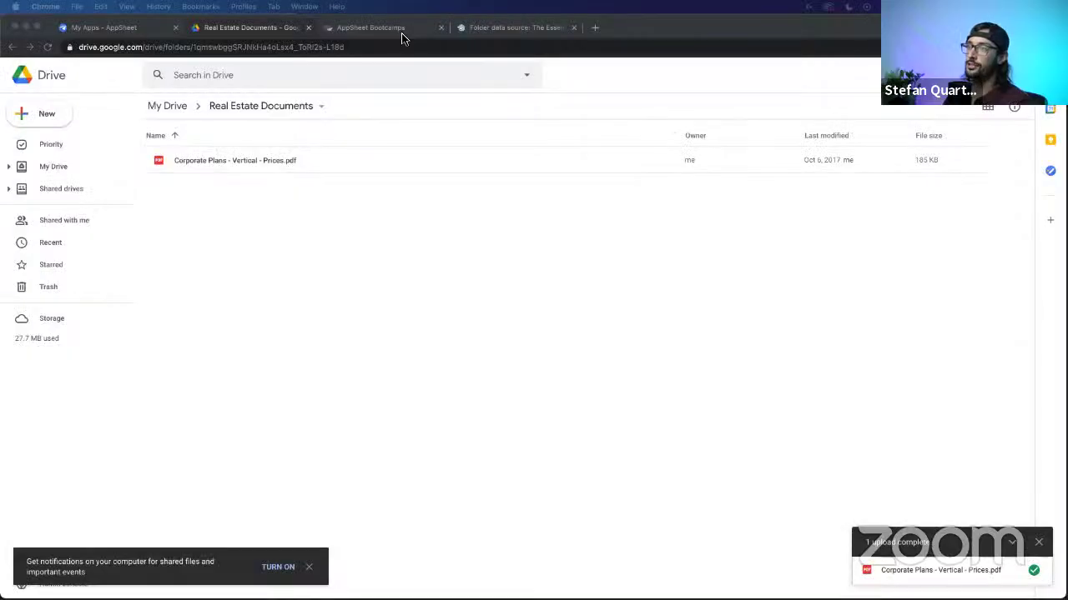
Step: Browse the AppSheet Bootcamps course cards, then go to the OnDemand courses page
left_click(389, 27)
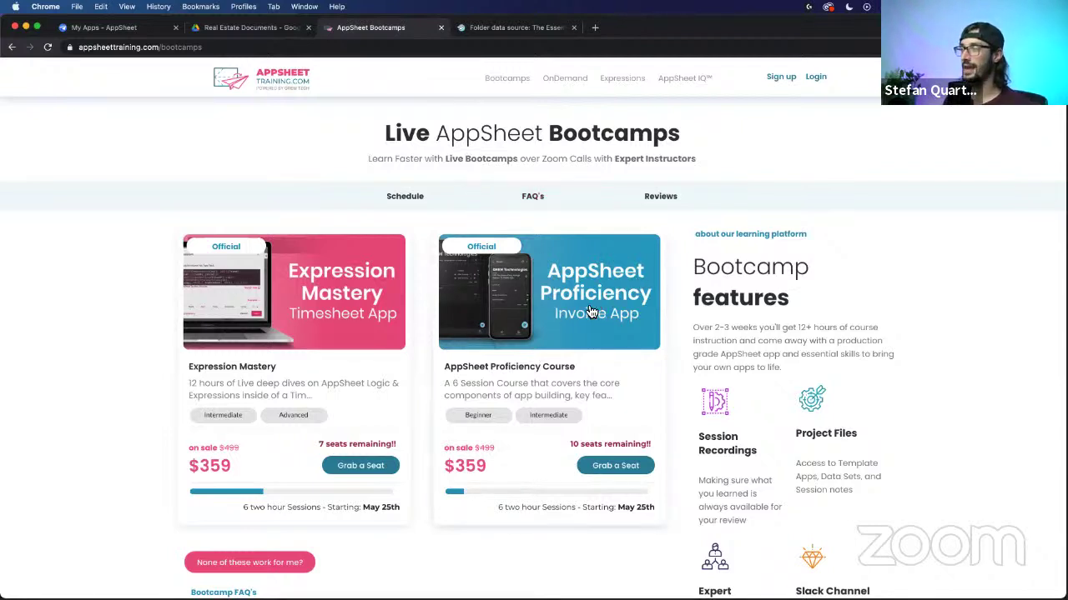
left_click_drag(615, 224, 615, 207)
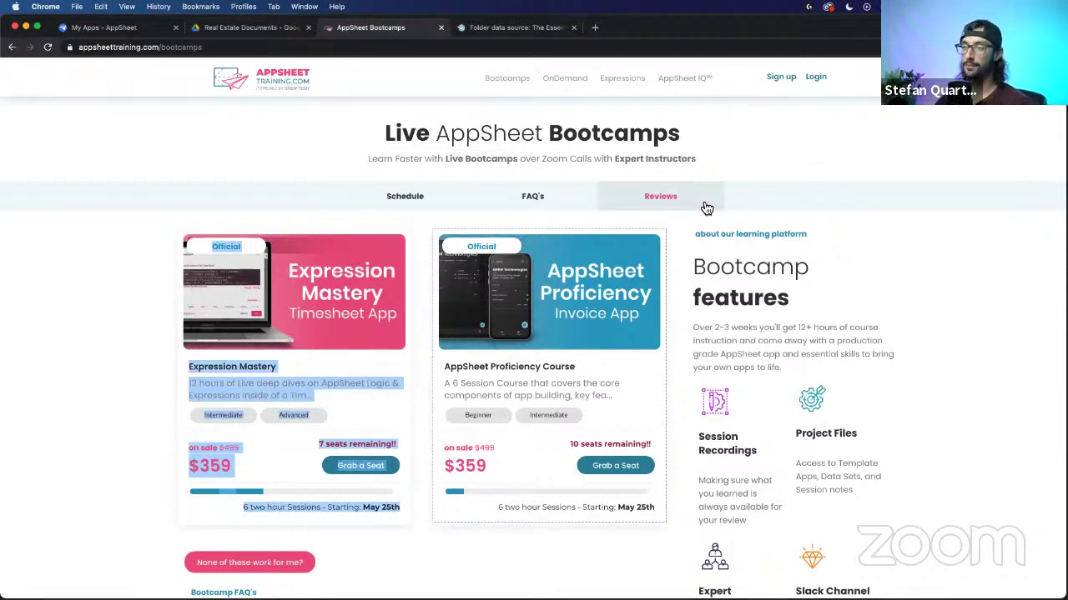
left_click(745, 158)
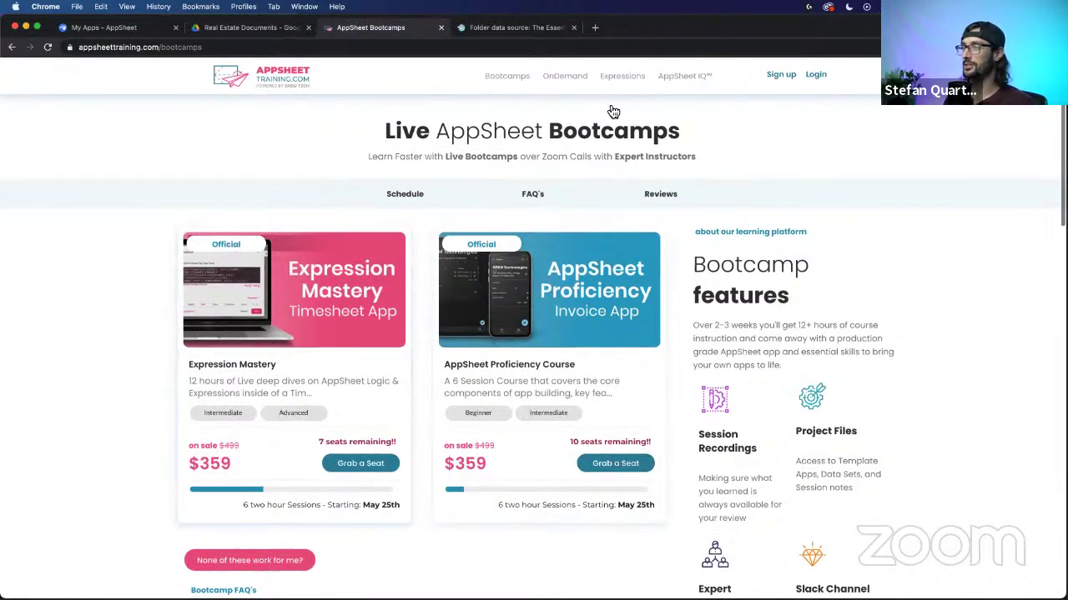
left_click(554, 85)
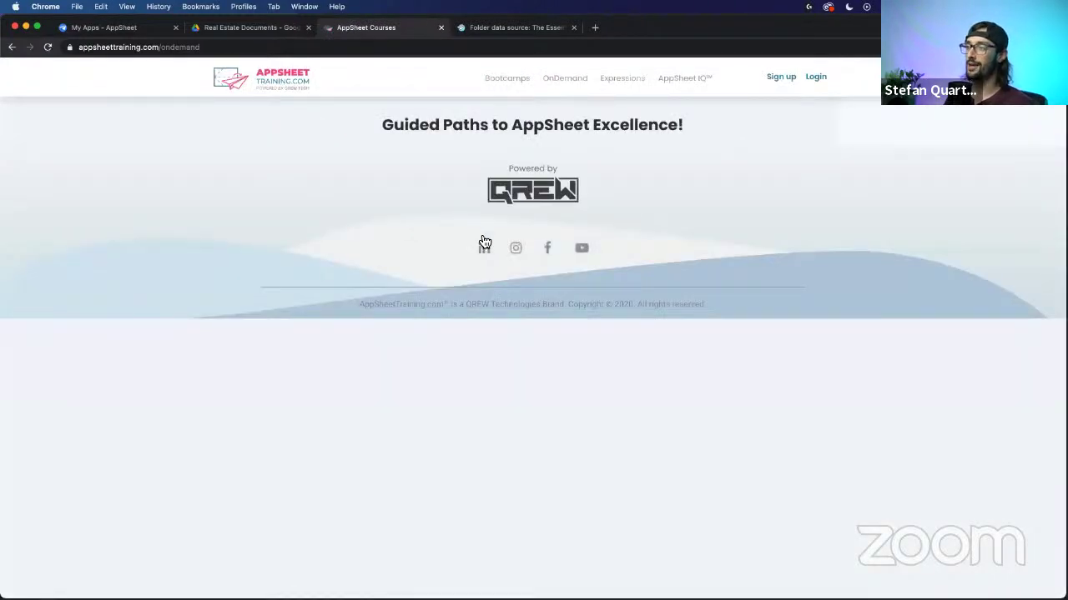
Step: Scroll through the OnDemand course list, then return to the Real Estate Documents Drive folder
scroll(484, 245, "down", 15)
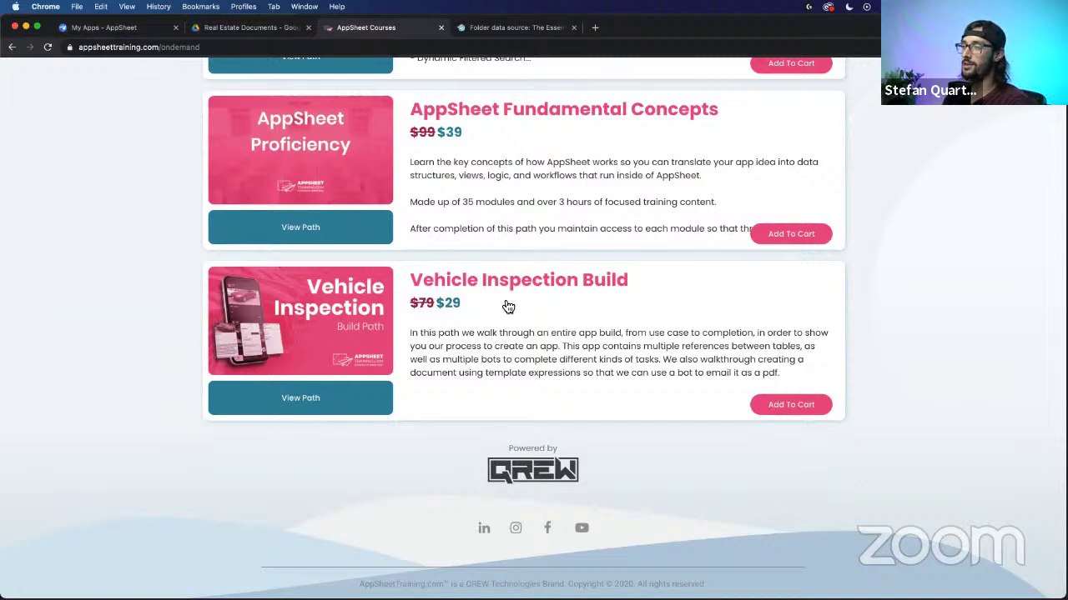
scroll(509, 308, "up", 1)
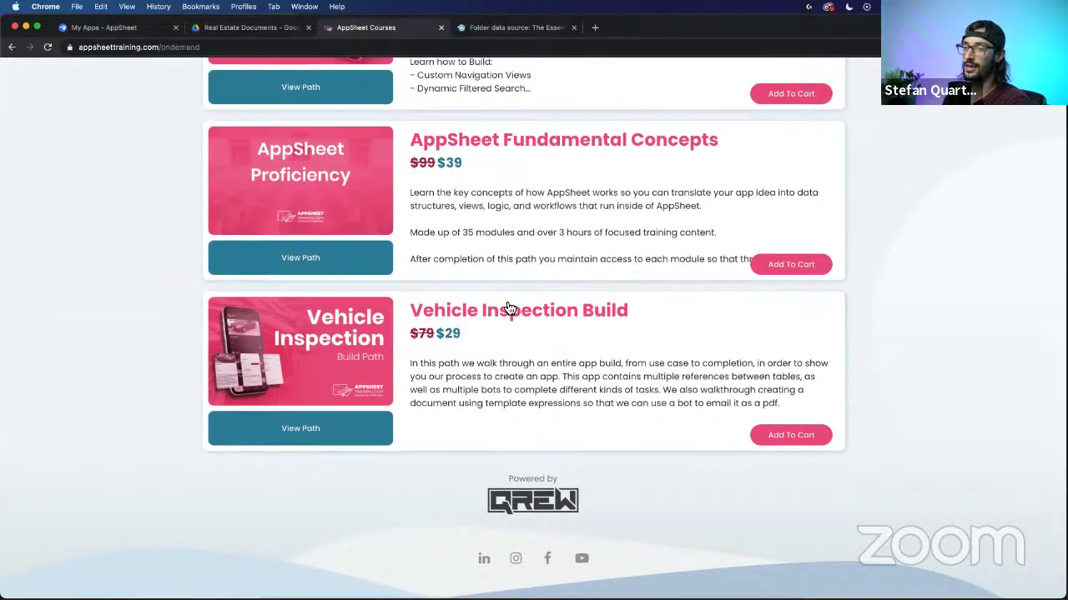
scroll(508, 307, "up", 15)
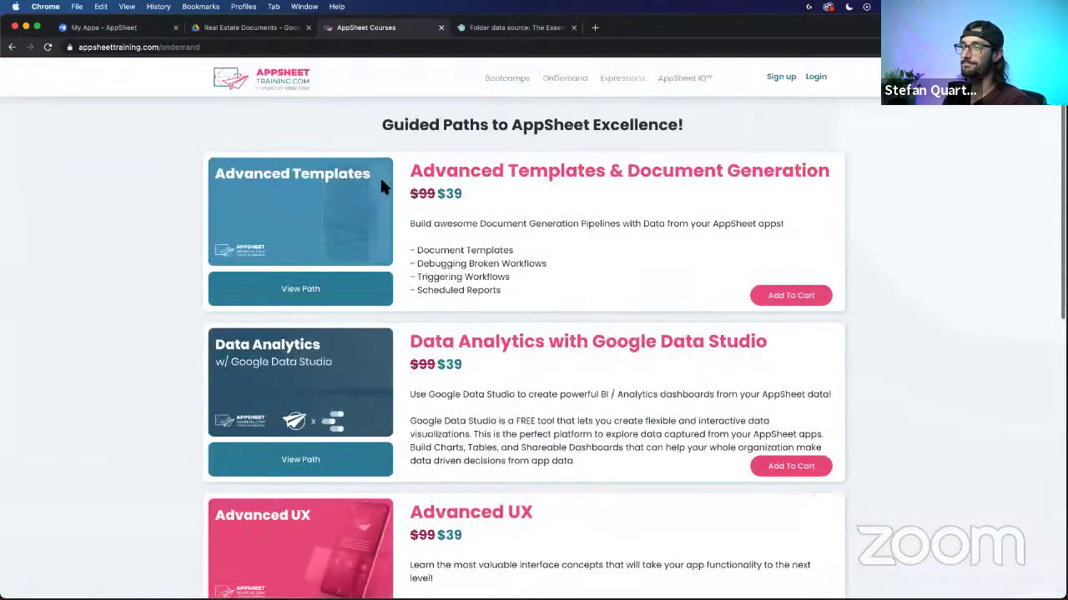
left_click(228, 31)
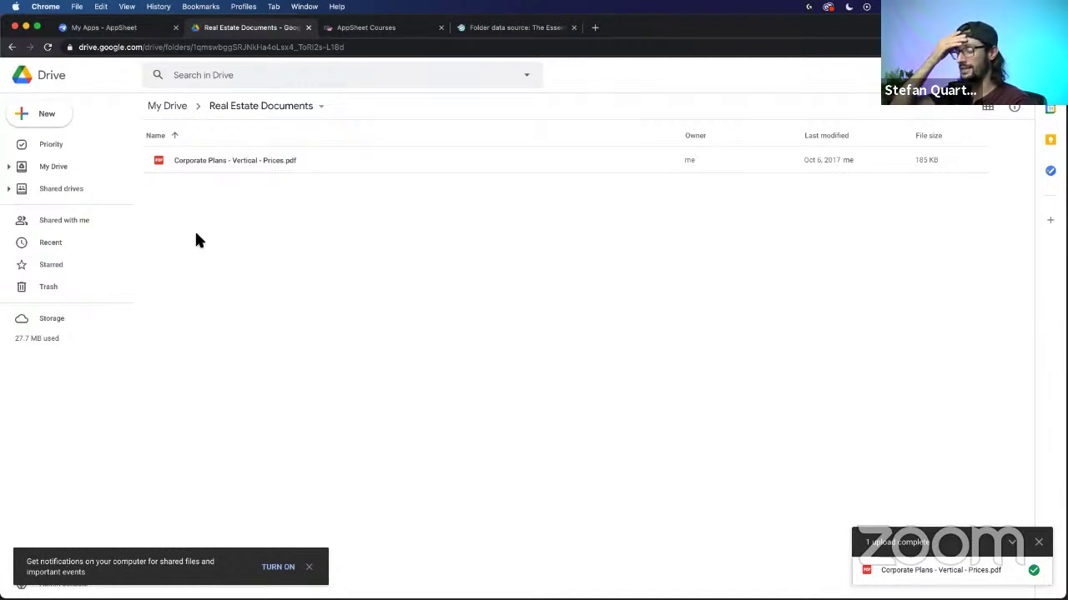
Step: Read the 'Folder data source: The Essentials' article, highlighting its key sentences
left_click(516, 28)
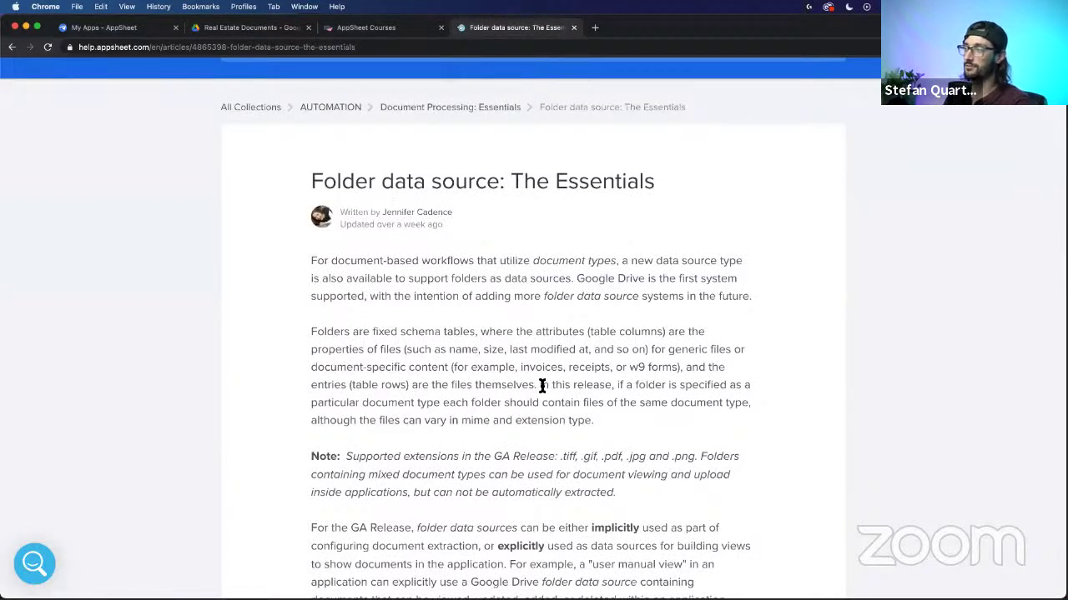
left_click_drag(542, 385, 595, 424)
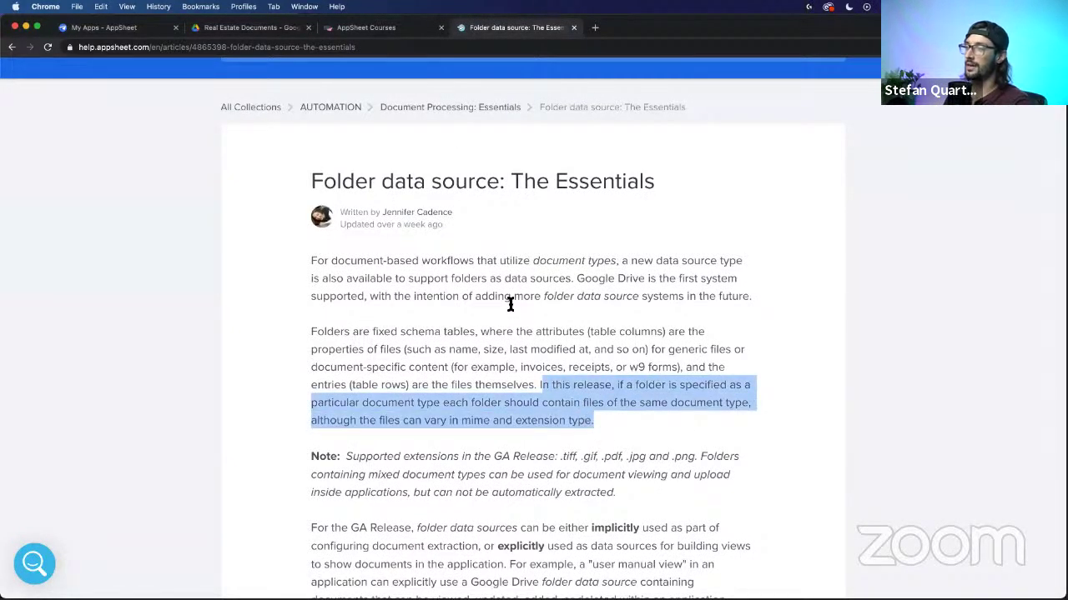
left_click(612, 291)
left_click_drag(584, 284, 736, 311)
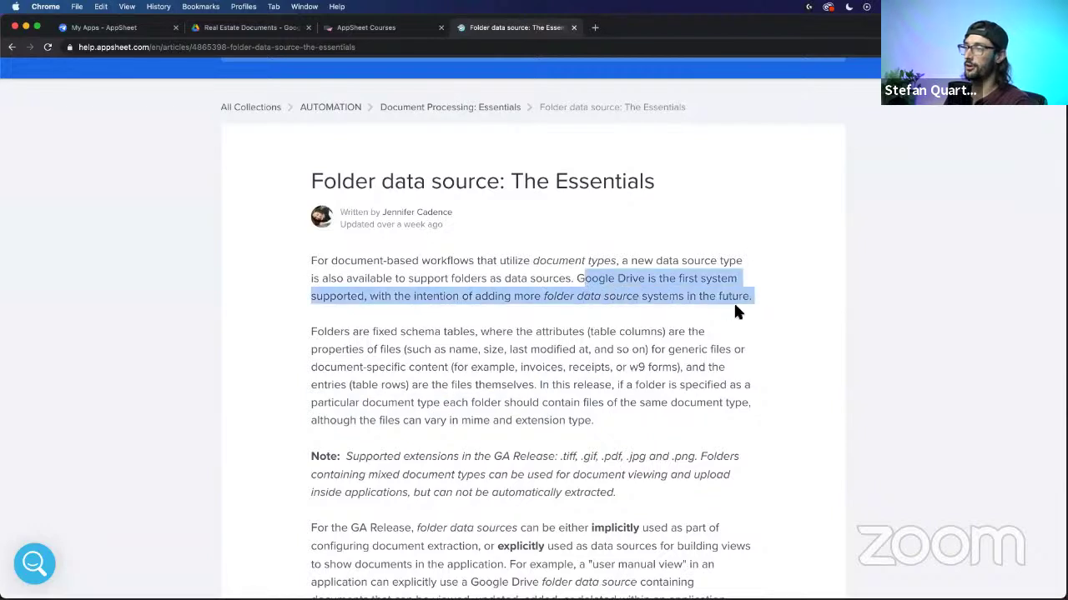
left_click(552, 296)
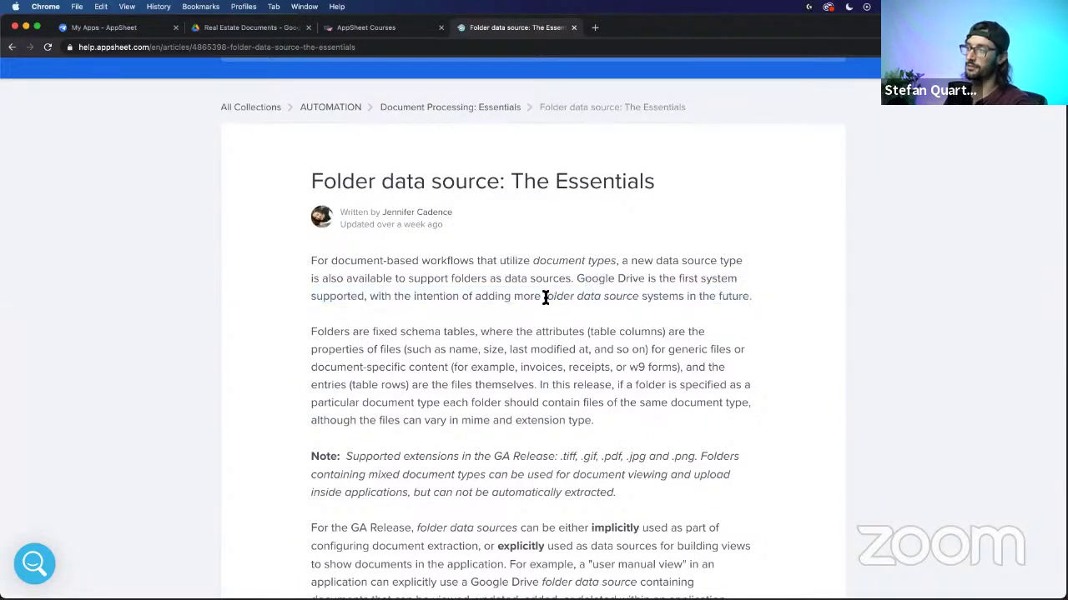
left_click_drag(542, 298, 659, 296)
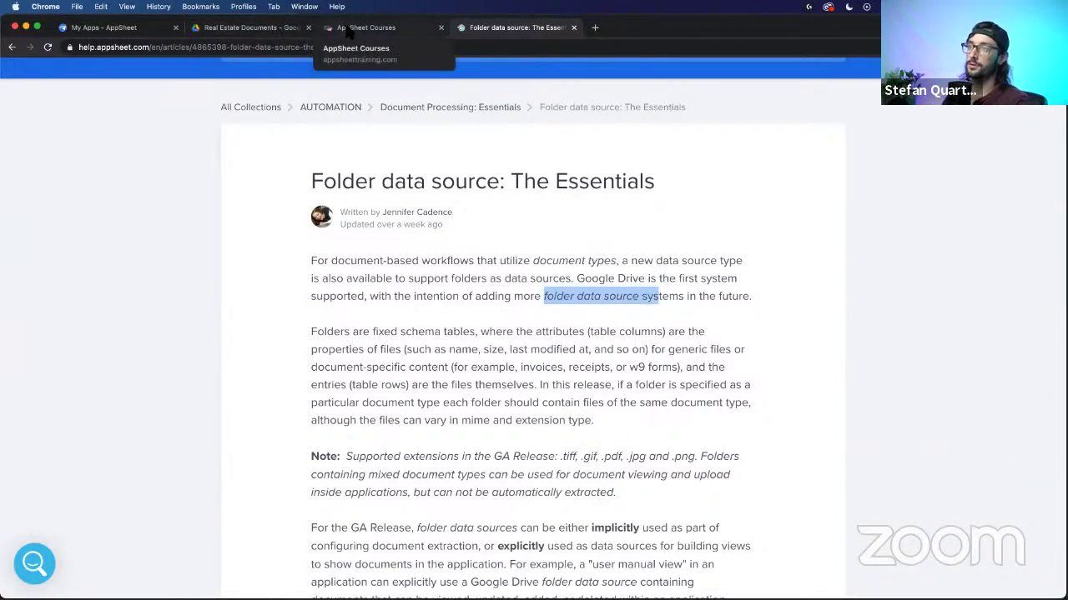
Step: Create a blank Google Sheets spreadsheet inside the Real Estate Documents folder
left_click(250, 27)
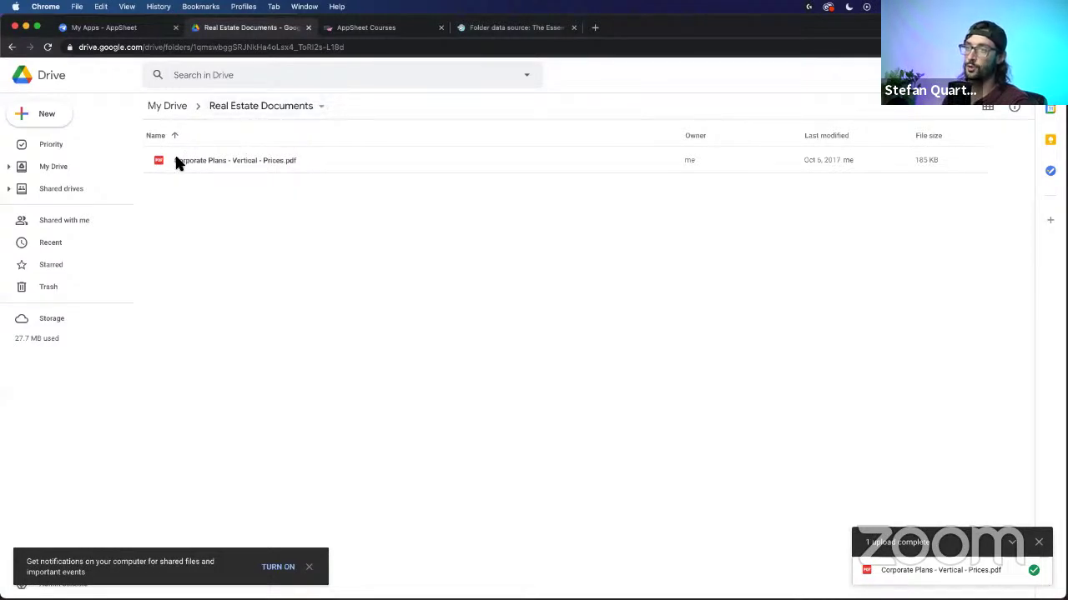
left_click(274, 165)
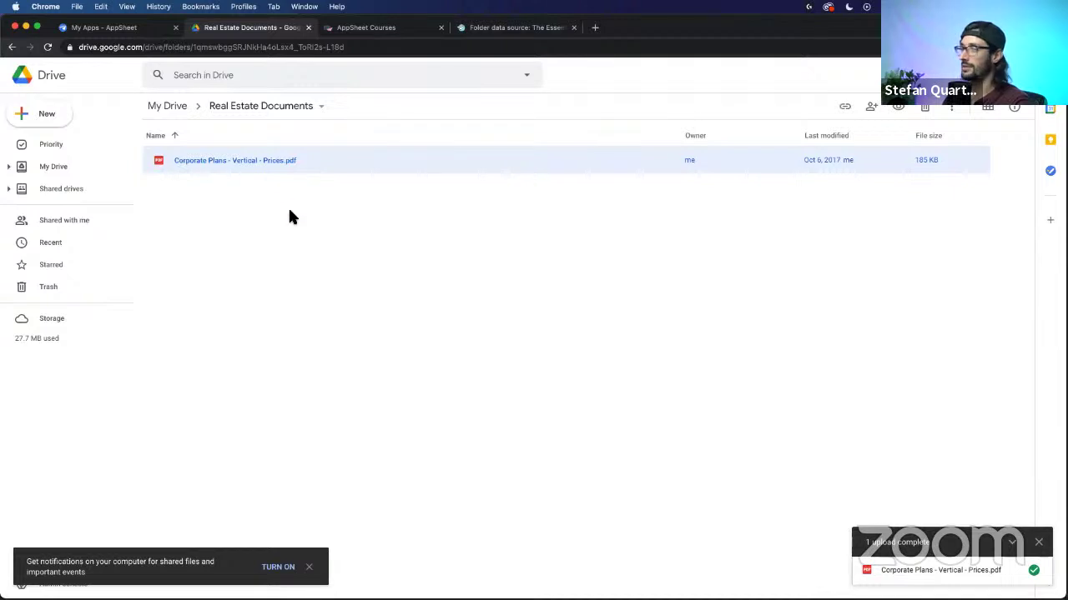
right_click(233, 195)
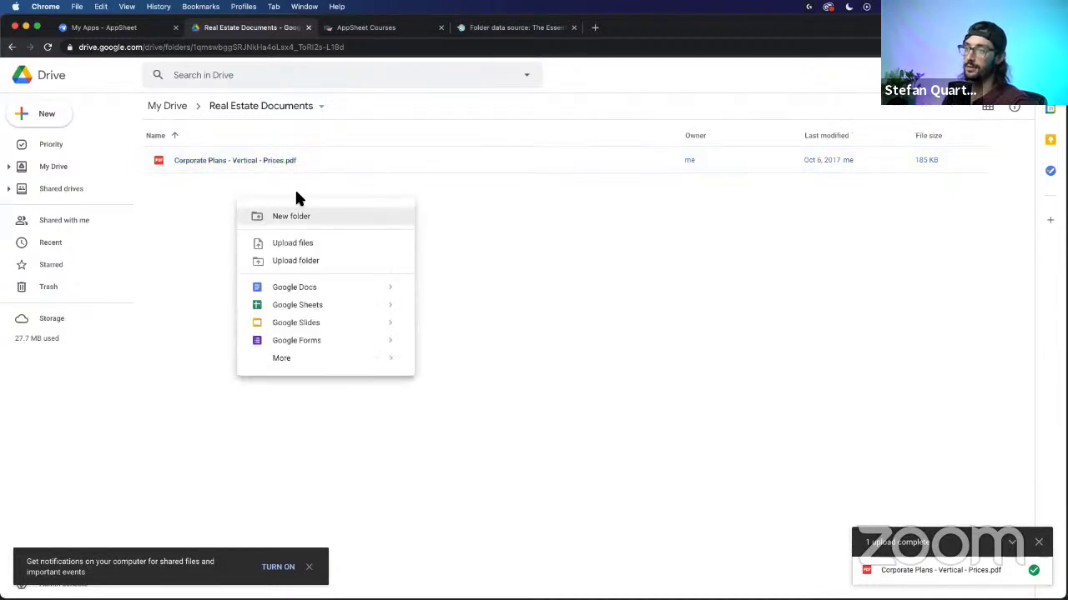
left_click(300, 305)
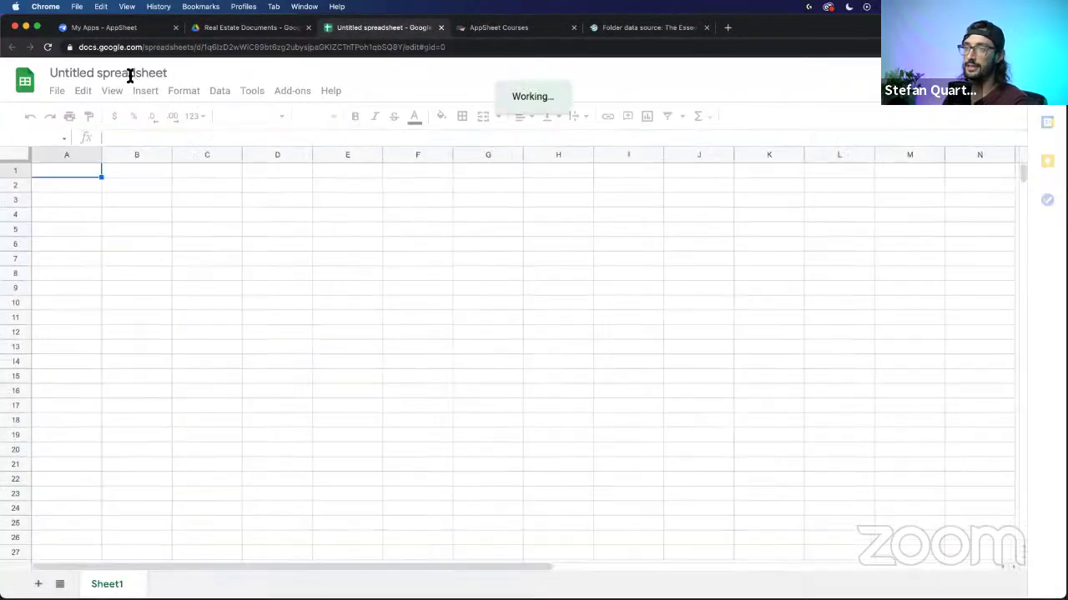
Step: Rename the spreadsheet to 'AST Real Esate'
triple_click(129, 75)
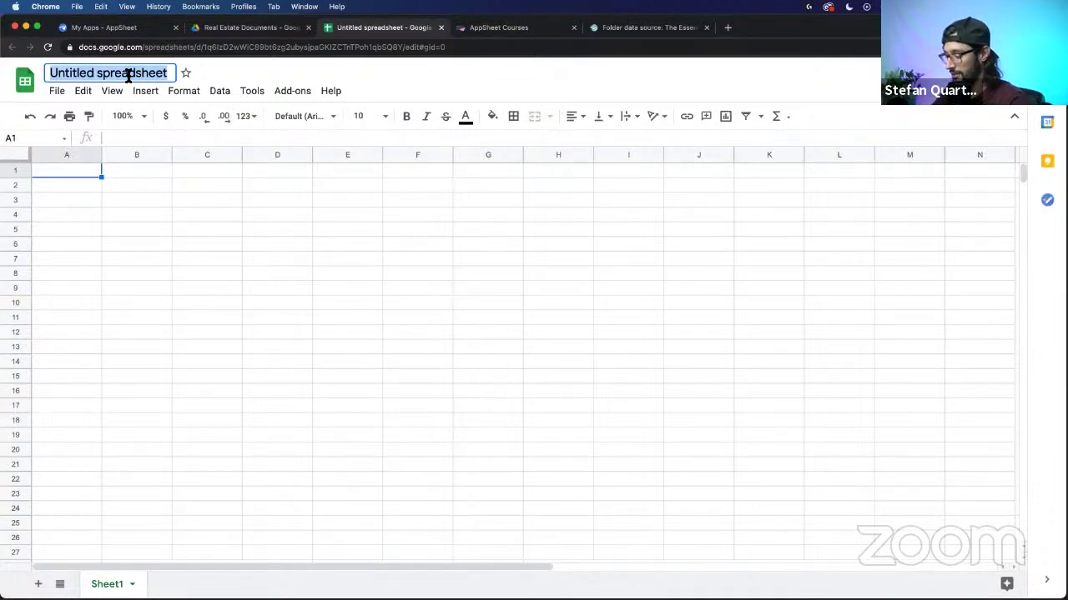
type("AST REal")
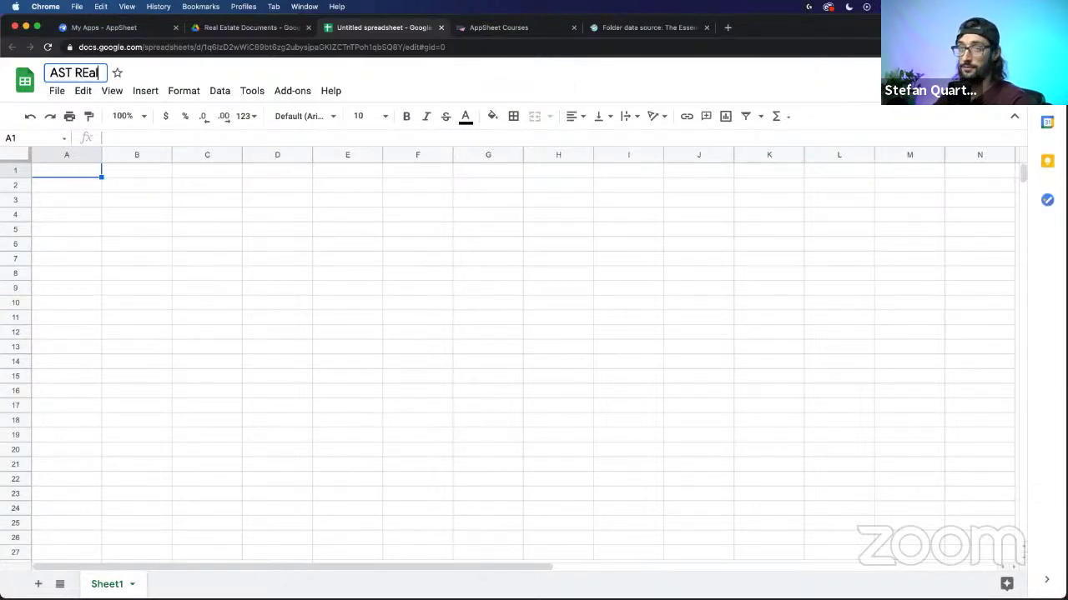
key("BackSpace")
key("BackSpace")
key("BackSpace")
type("eal ")
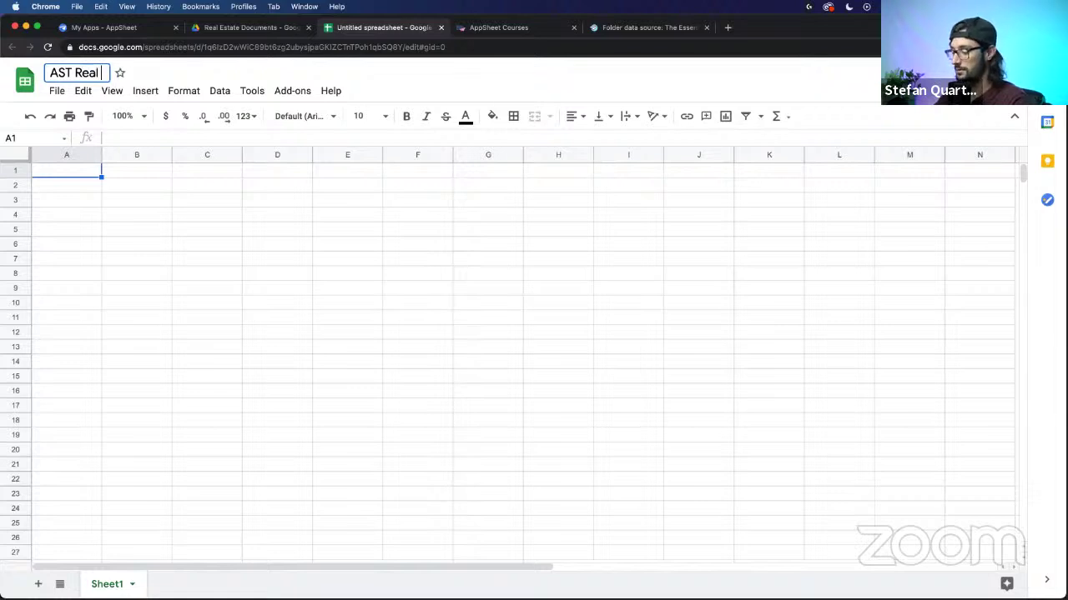
type("Esate")
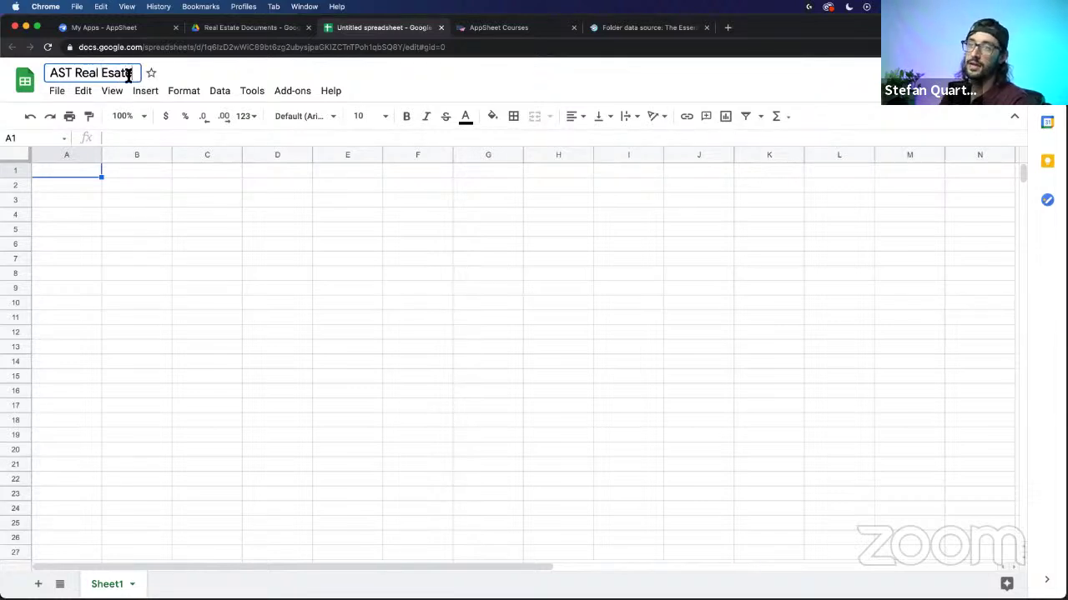
left_click(248, 242)
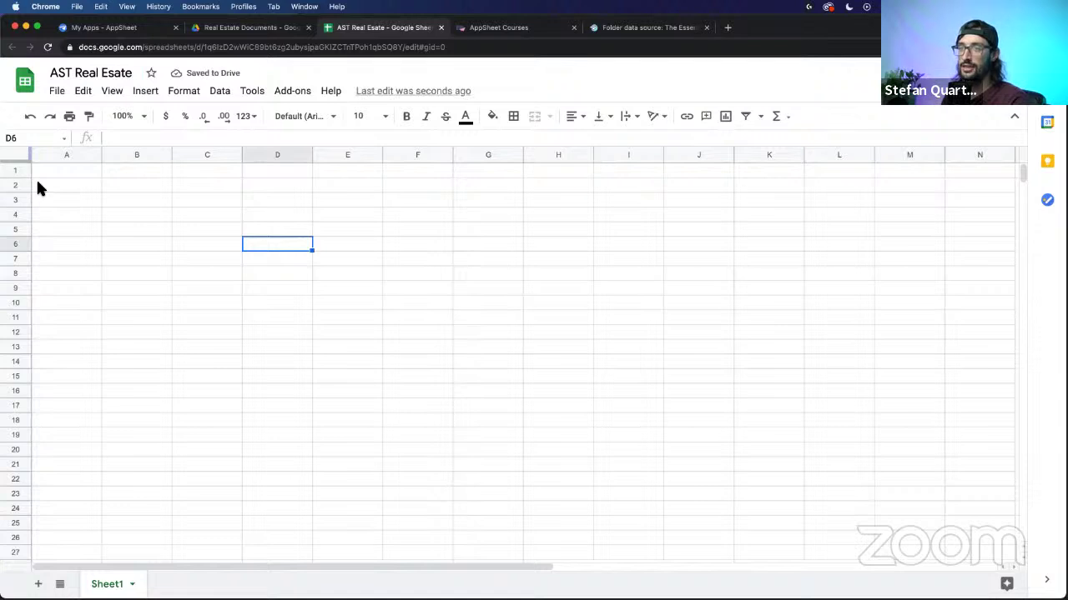
Step: Enter the header ID in cell A1
left_click(37, 173)
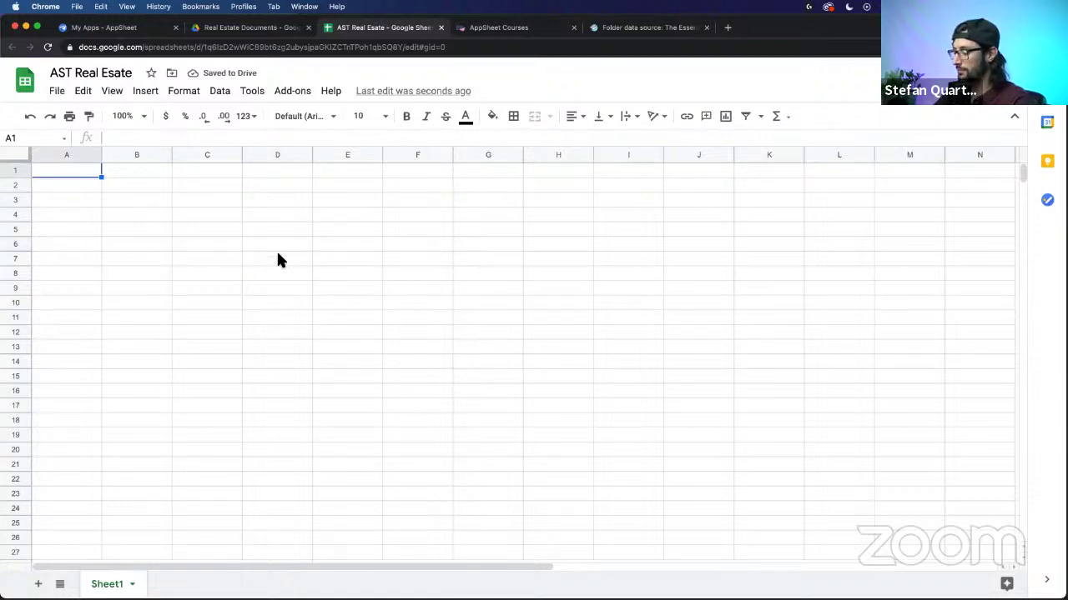
type("Propert")
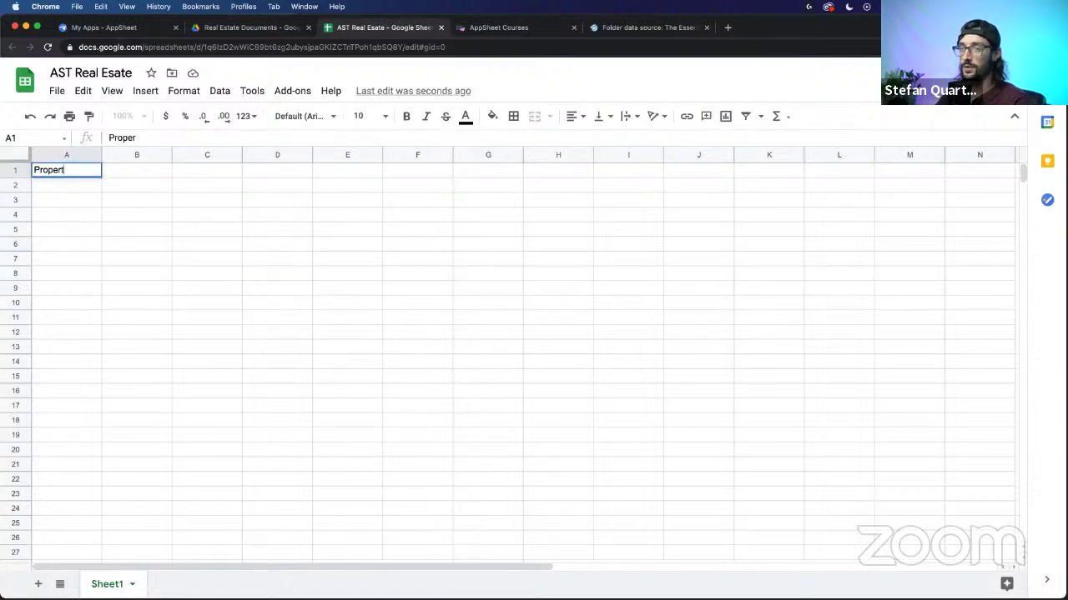
type("ies")
key("BackSpace")
key("BackSpace")
key("BackSpace")
key("BackSpace")
key("BackSpace")
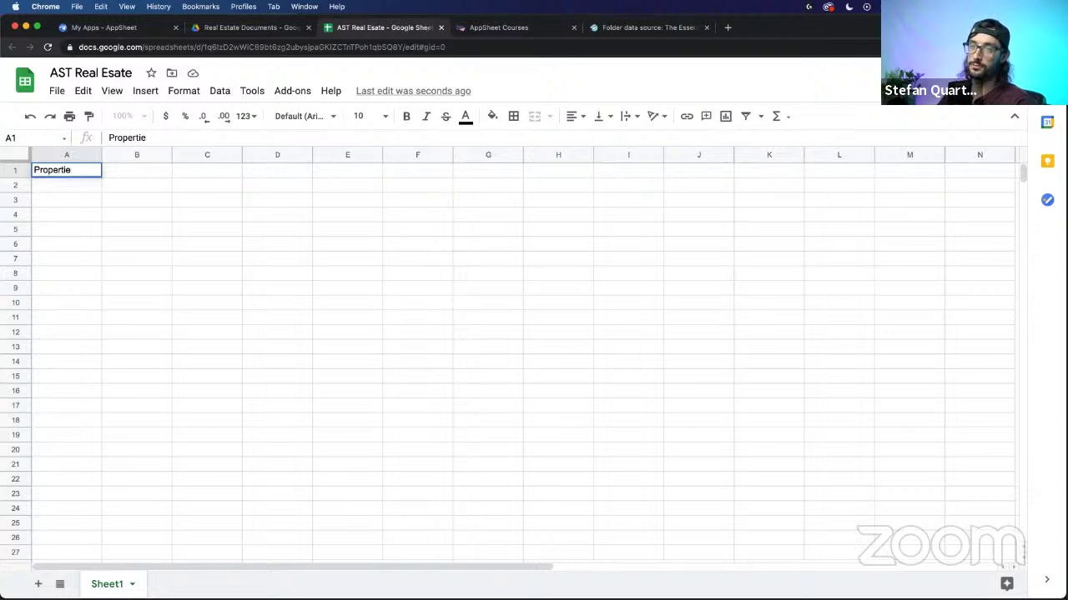
key("BackSpace")
key("BackSpace")
key("BackSpace")
key("BackSpace")
key("BackSpace")
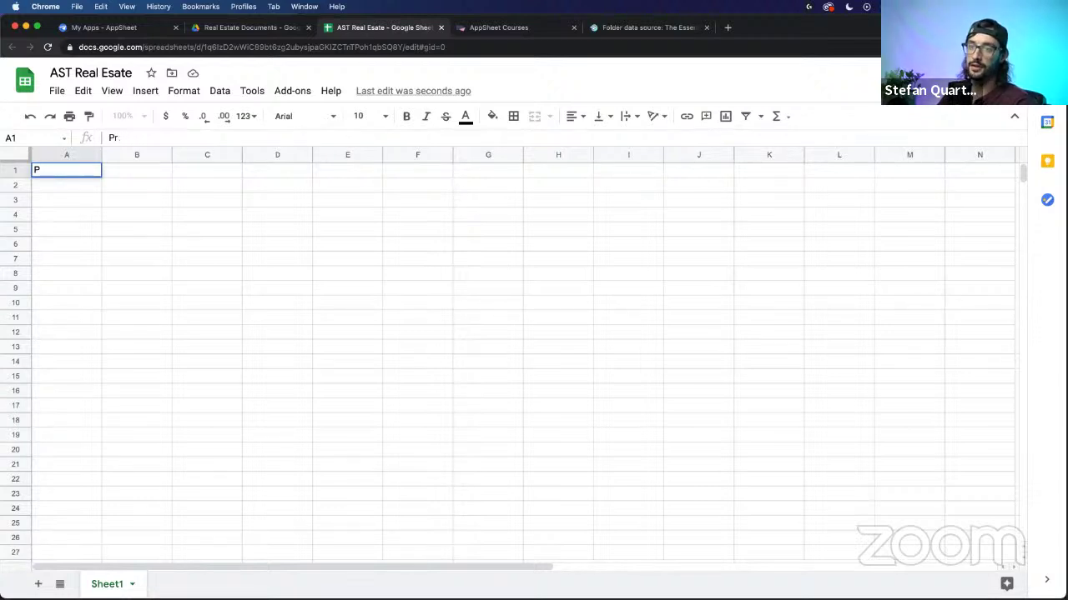
type("ID")
key("Tab")
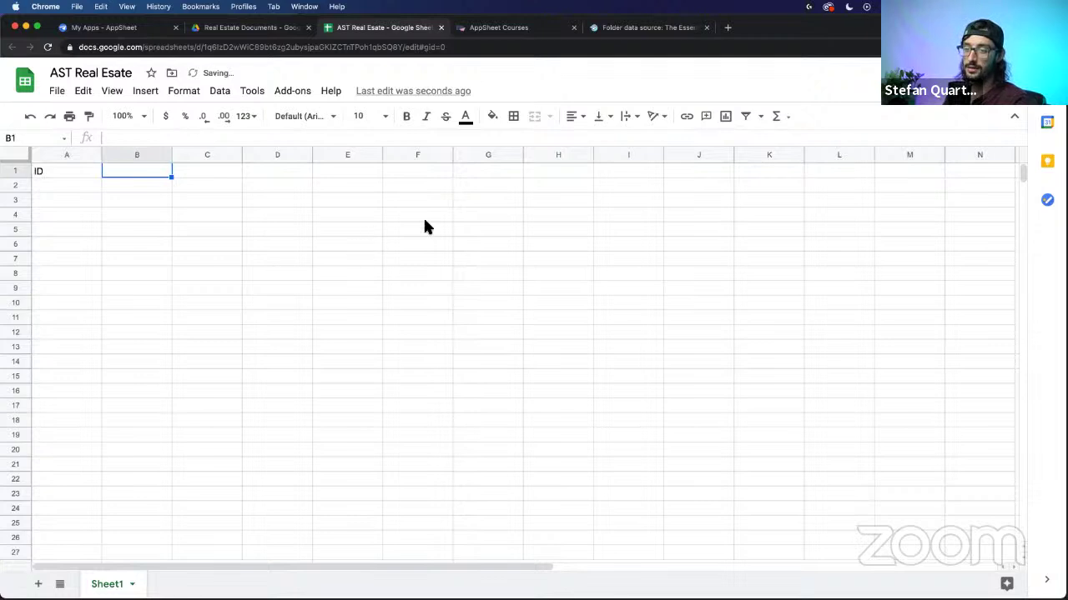
Step: Rename Sheet1 to Property
double_click(99, 586)
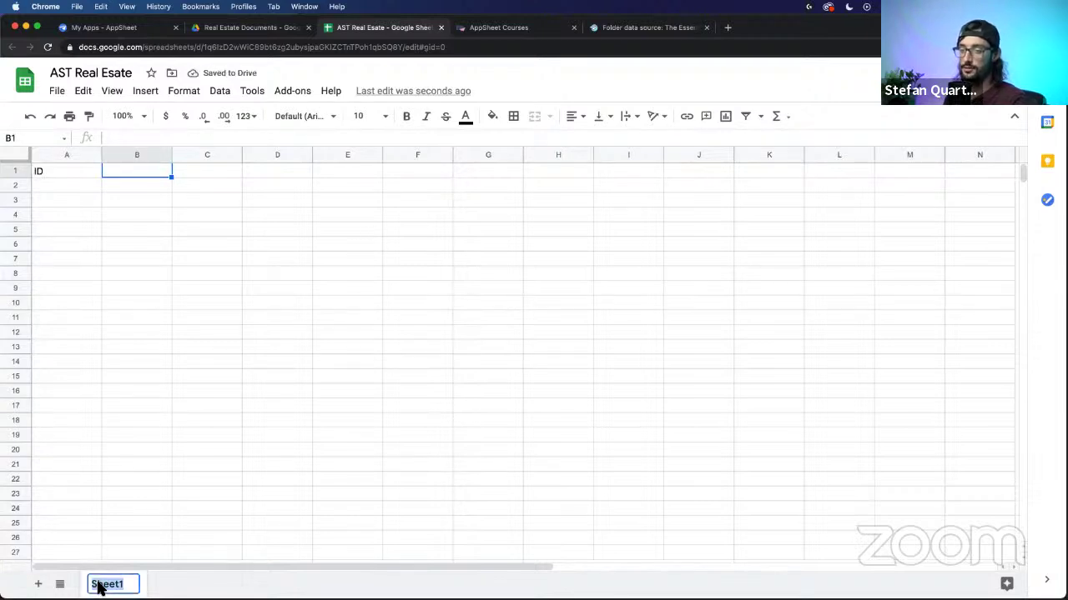
type("Propert")
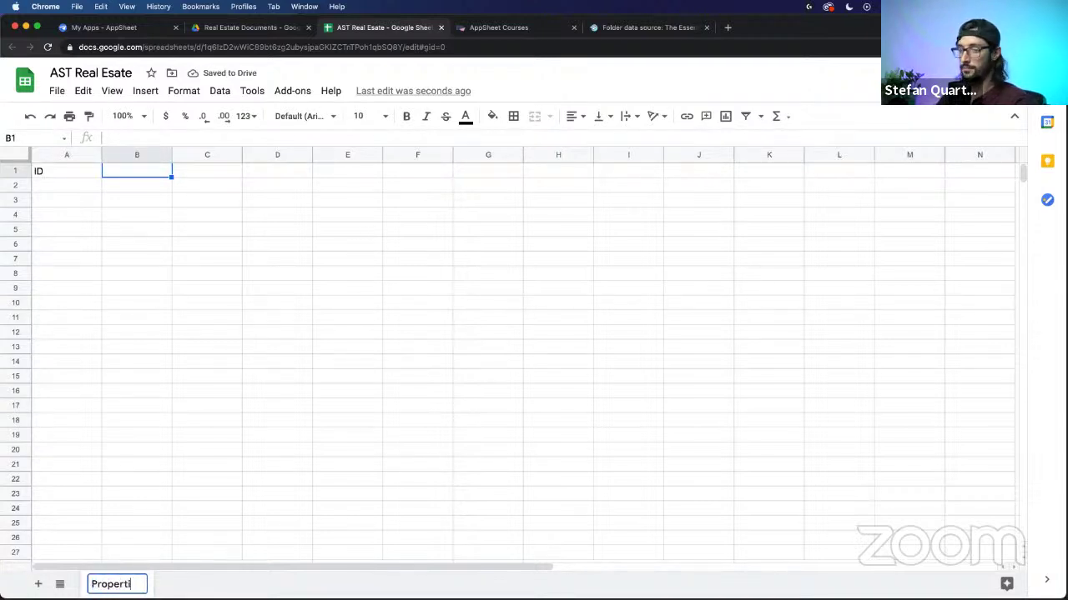
type("y")
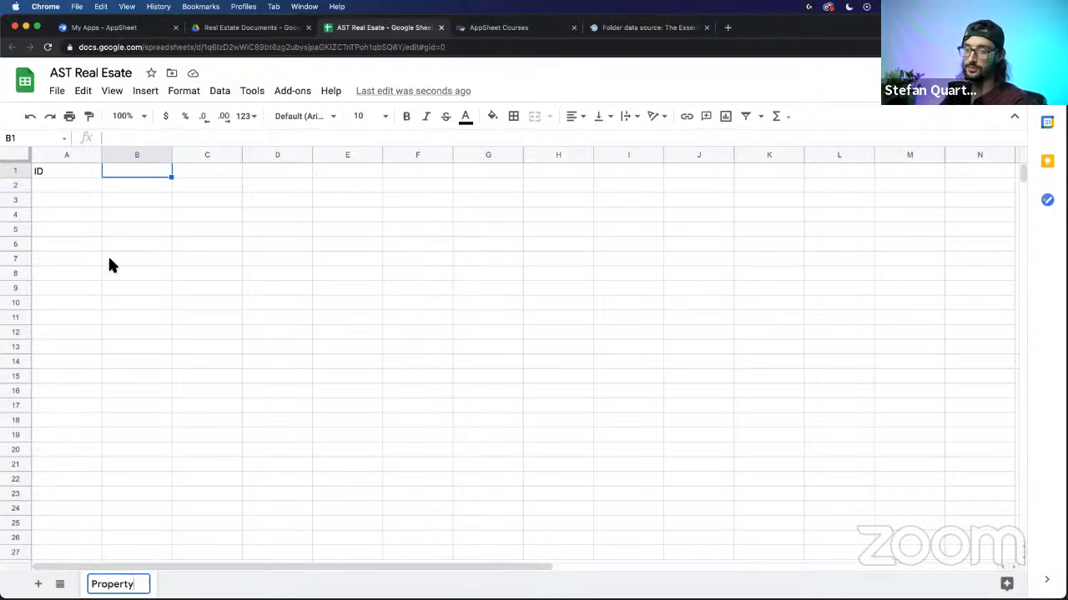
left_click(108, 254)
Step: Add headers Name, Address and Status in B1 through D1
left_click(133, 171)
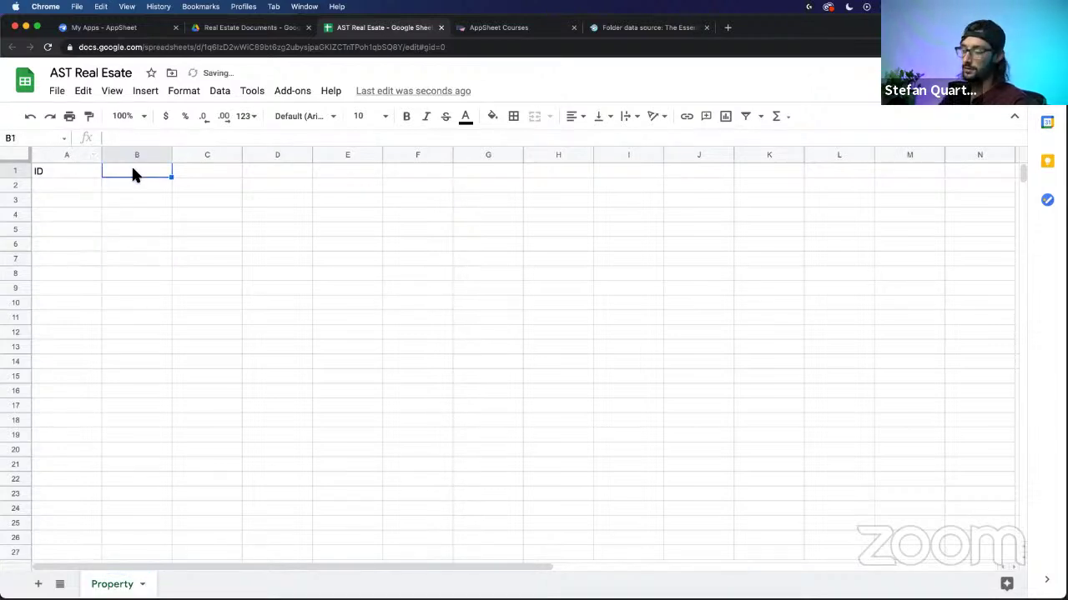
type("Name")
key("Tab")
type("Ad")
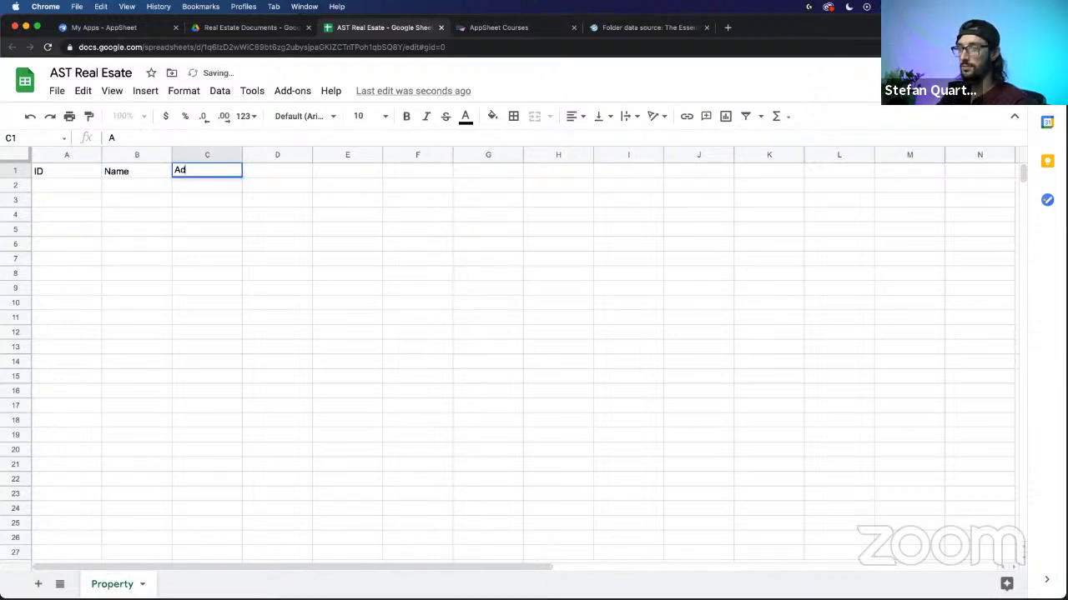
type("dress")
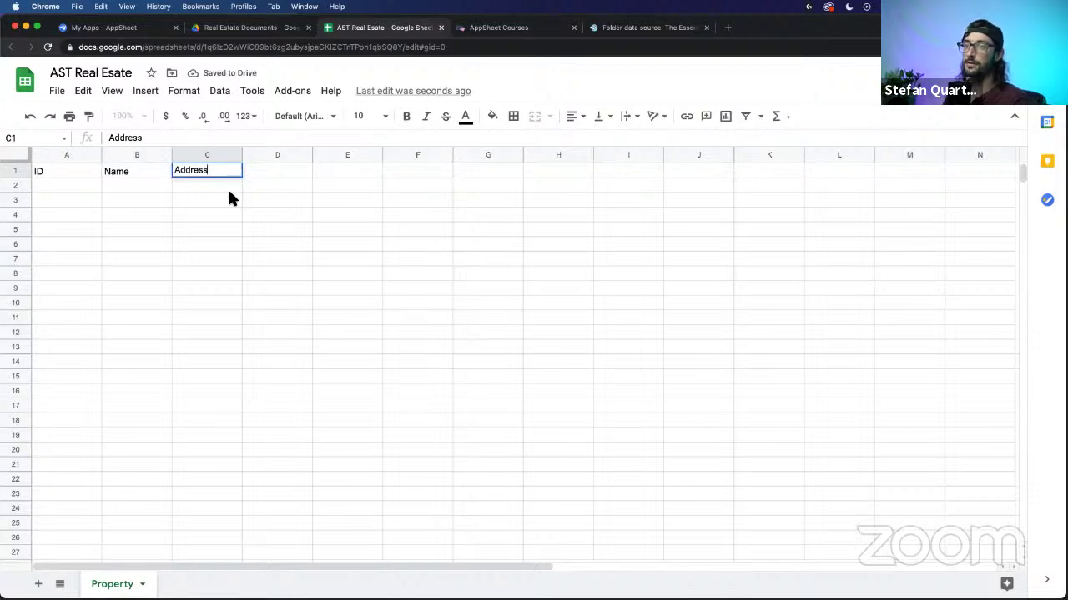
left_click(229, 198)
left_click(279, 174)
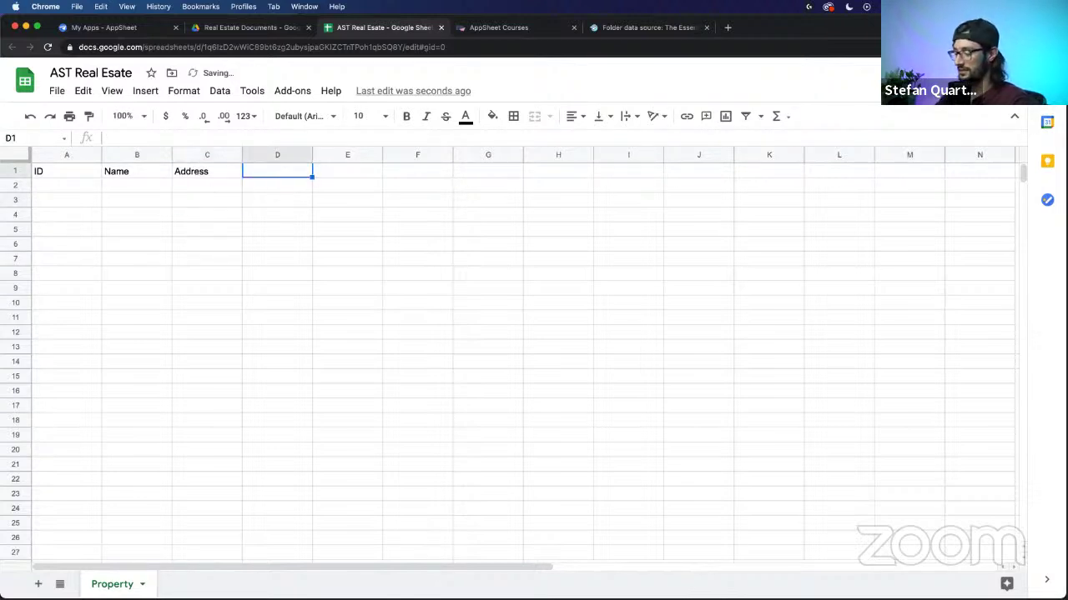
type("Status")
left_click(347, 244)
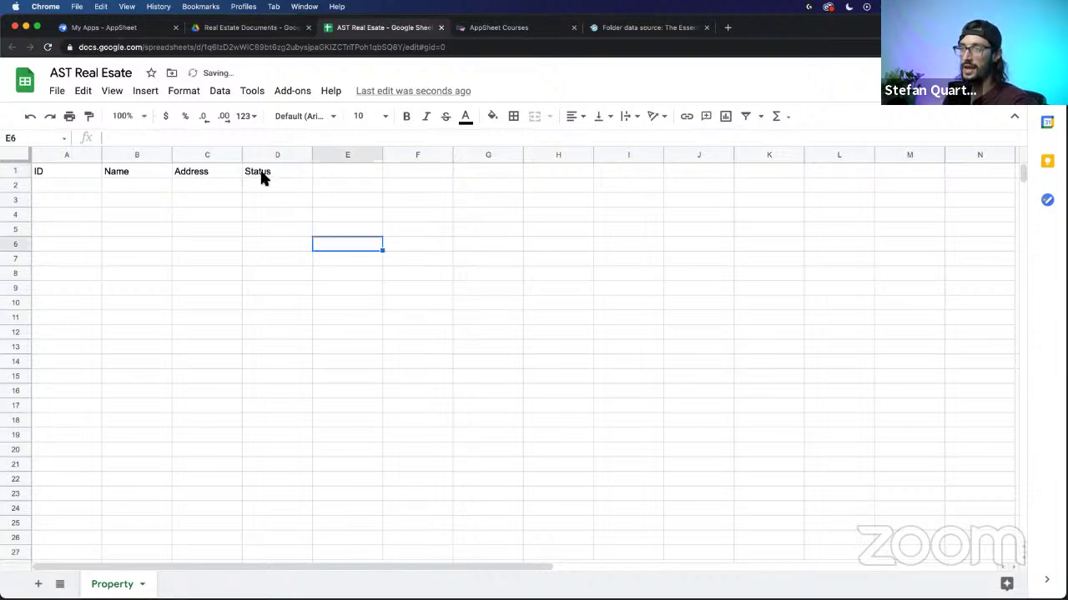
Step: Make the header row ID through Status bold
left_click_drag(41, 167, 288, 164)
key("super+b")
left_click(280, 199)
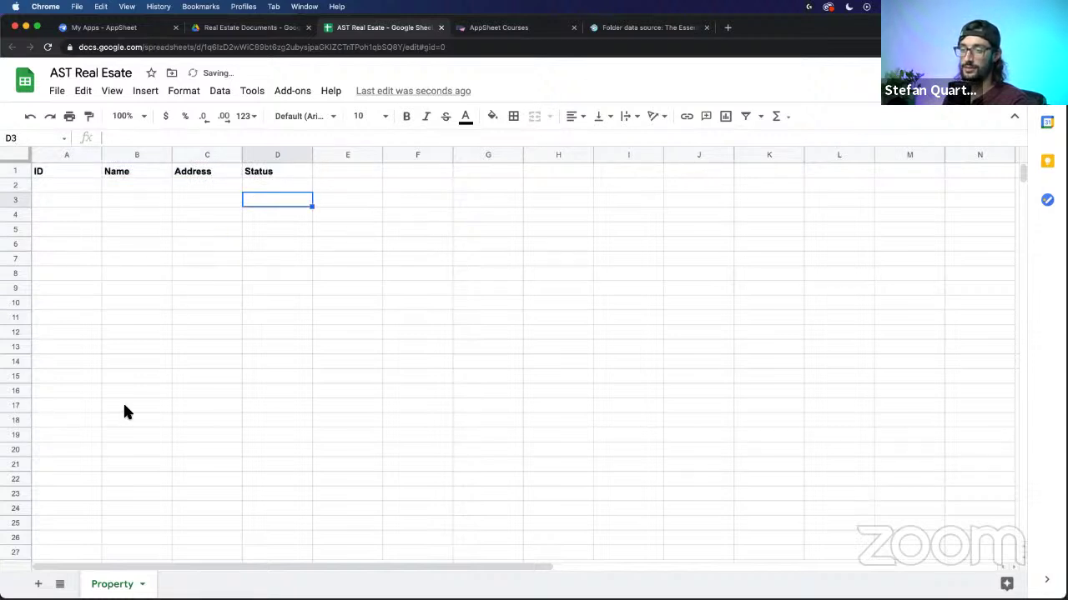
Step: Add a new sheet named Document
left_click(37, 583)
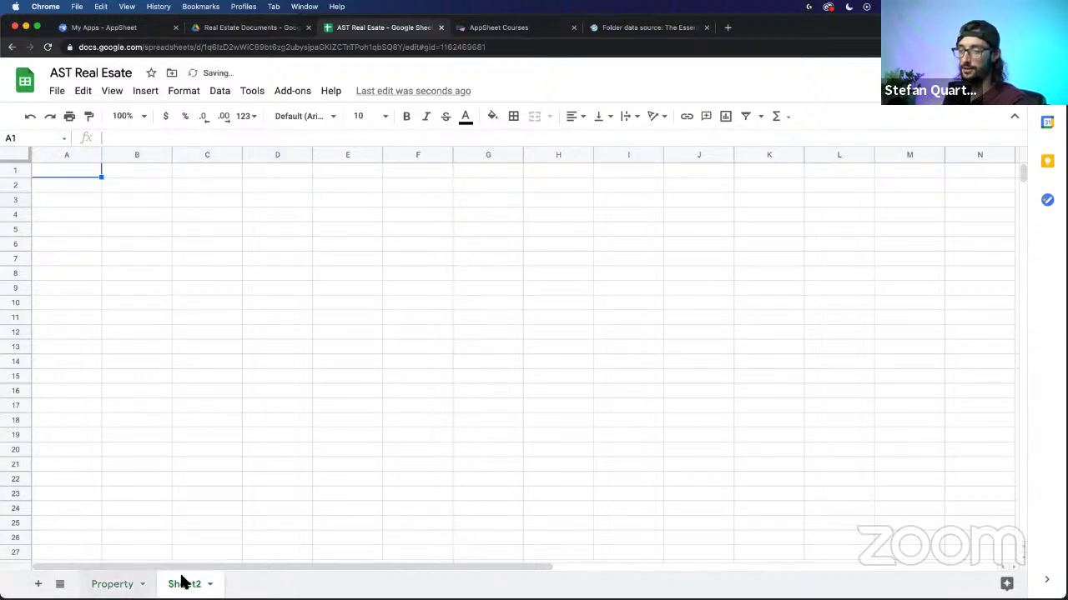
double_click(184, 583)
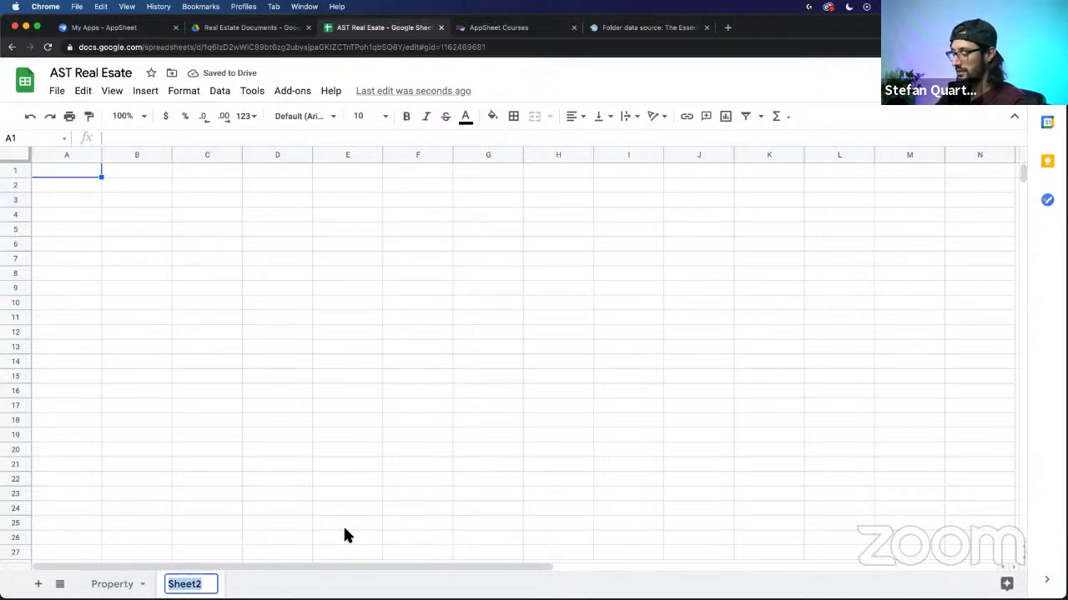
type("Document")
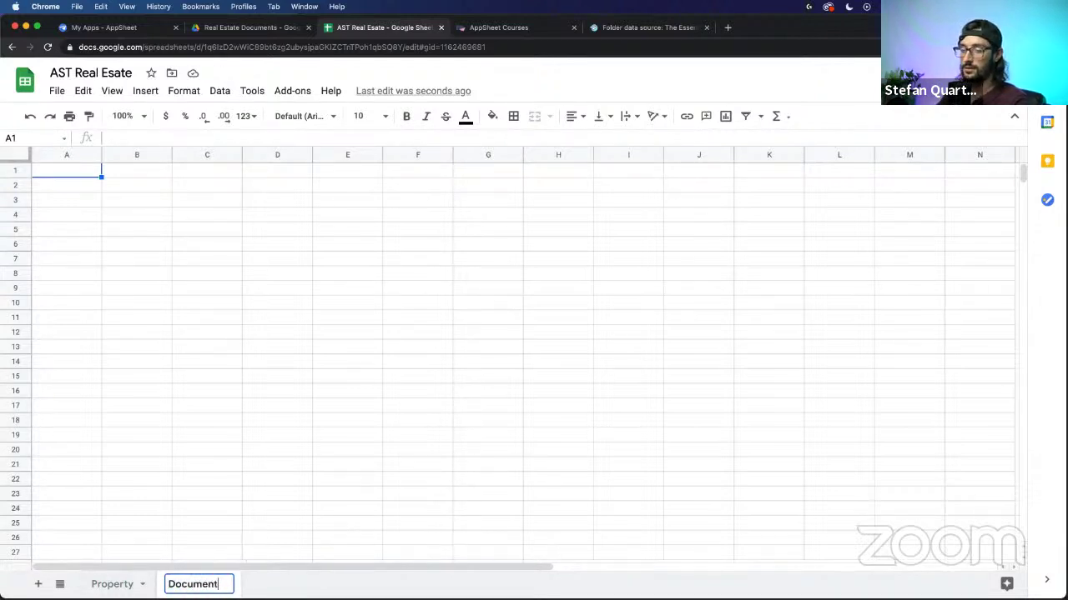
type("s")
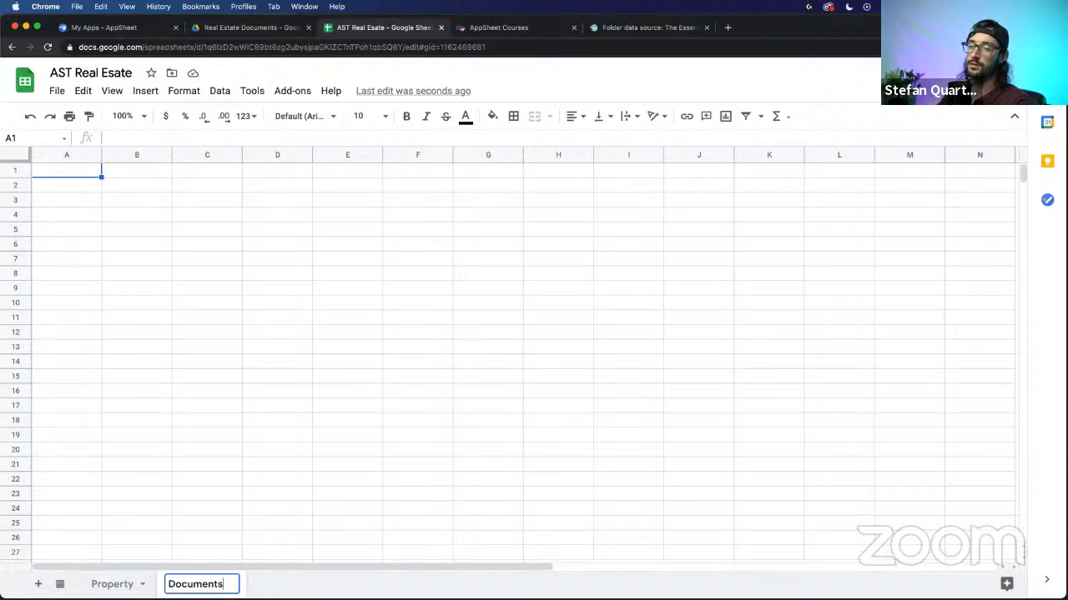
key("BackSpace")
key("Return")
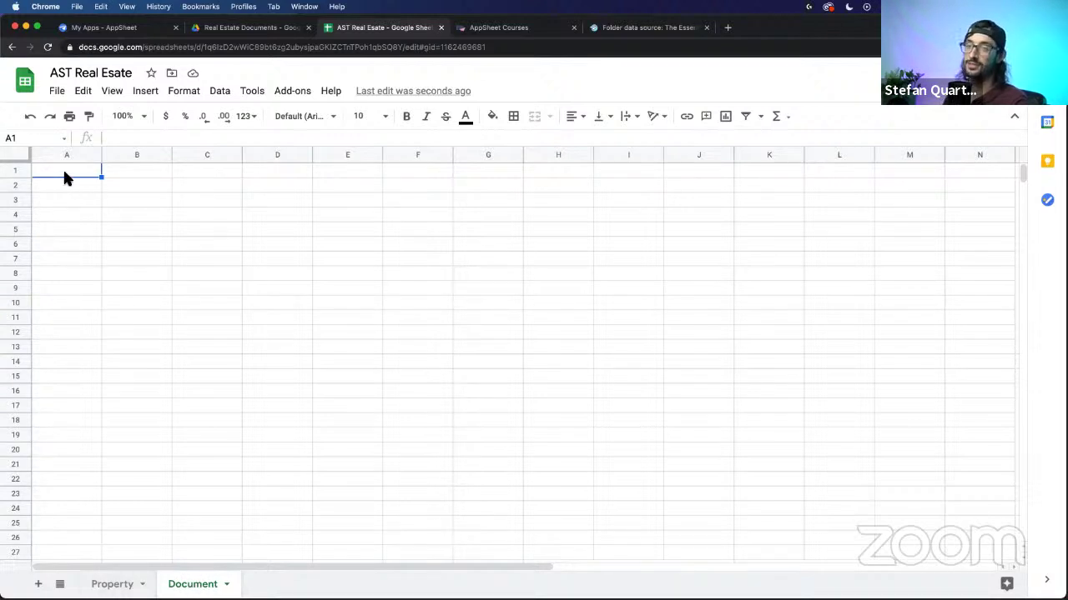
Step: Enter headers ID and Property ID in A1 and B1 of the Document sheet
left_click(65, 172)
type("ID")
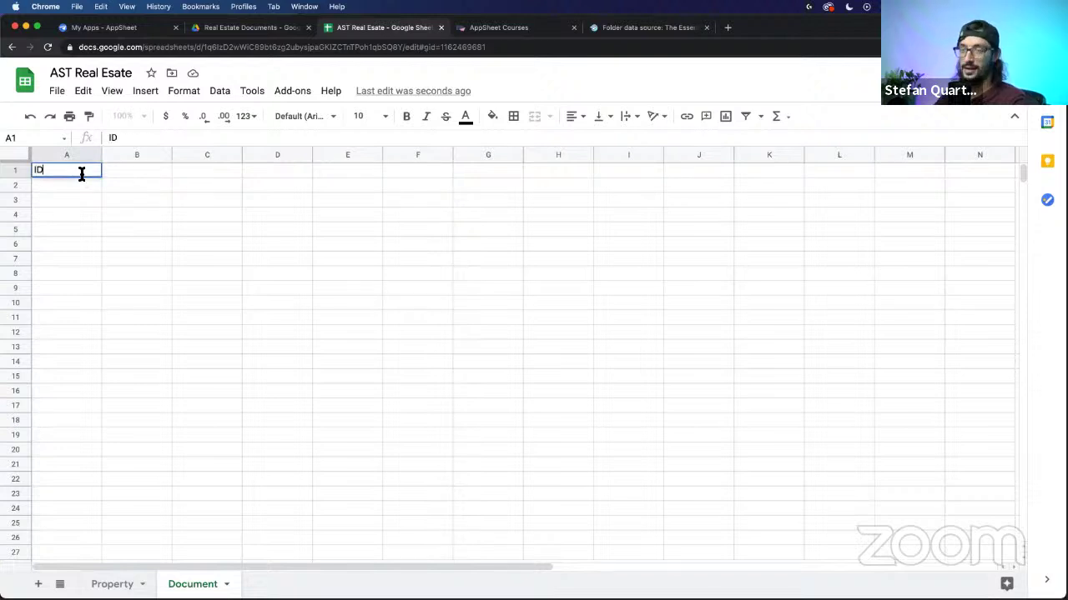
key("Tab")
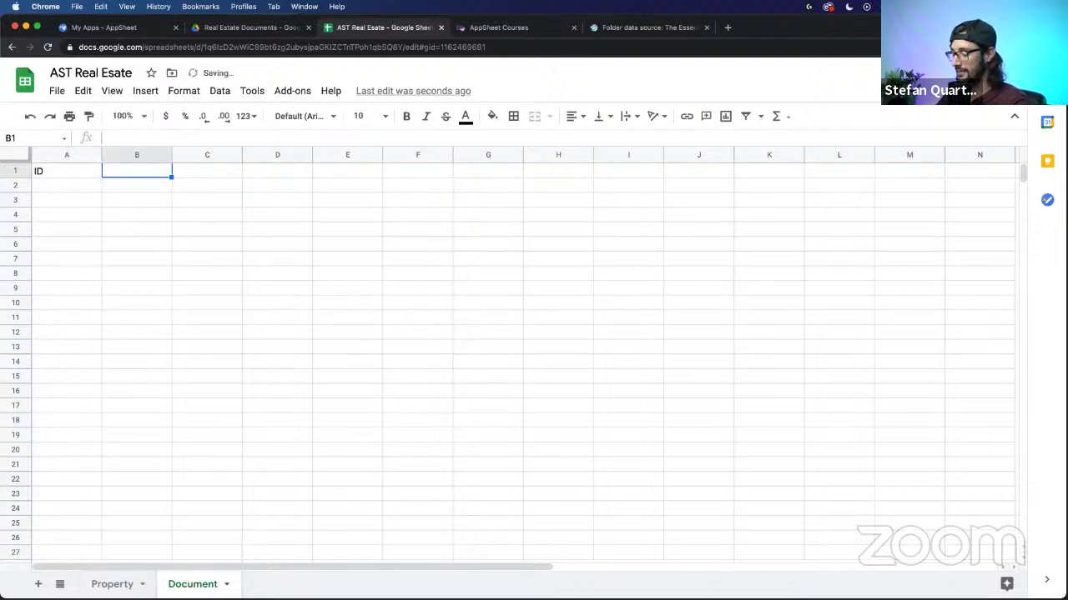
type("Prop")
key("BackSpace")
key("BackSpace")
key("BackSpace")
key("BackSpace")
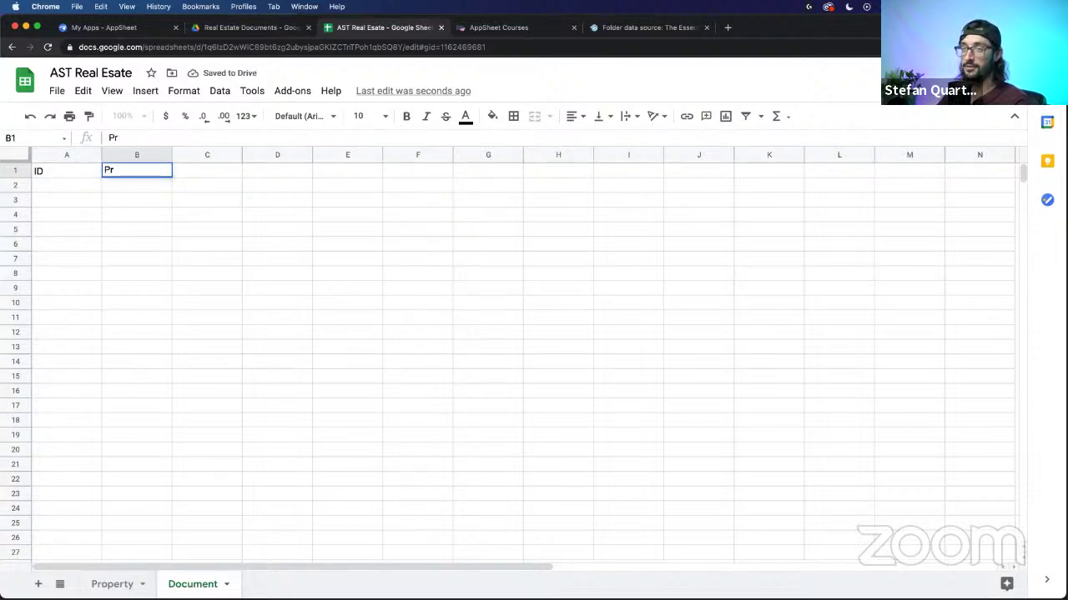
left_click(71, 198)
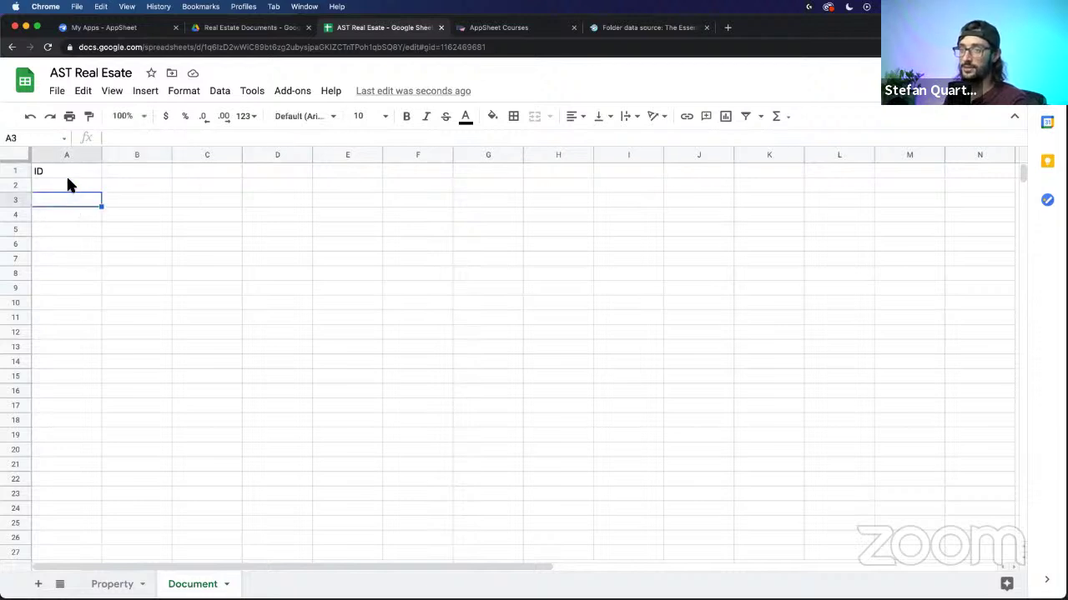
left_click_drag(66, 179, 66, 216)
left_click_drag(51, 431, 54, 494)
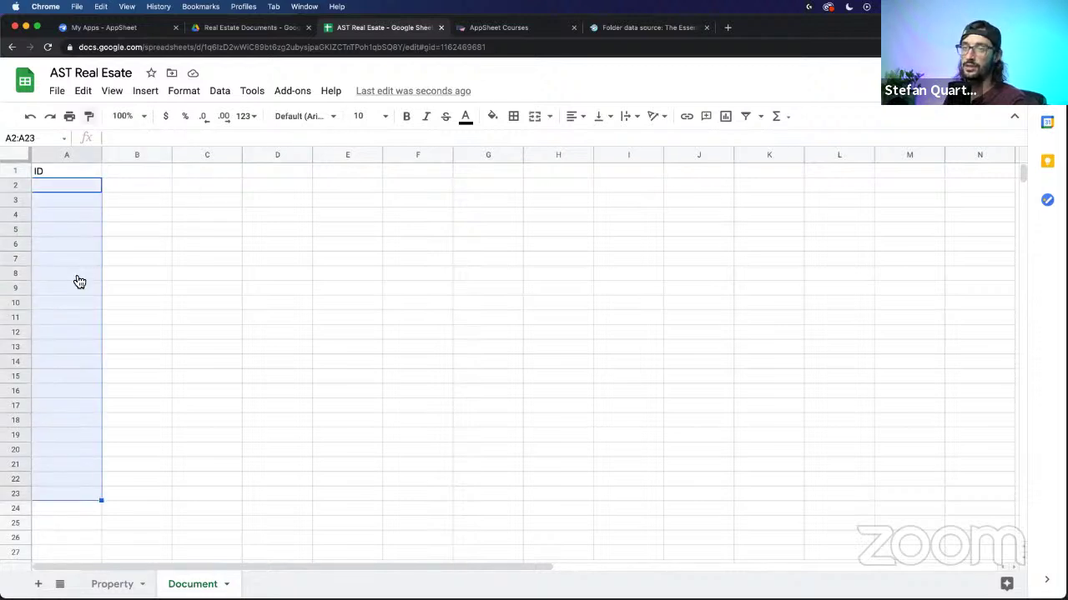
left_click(119, 171)
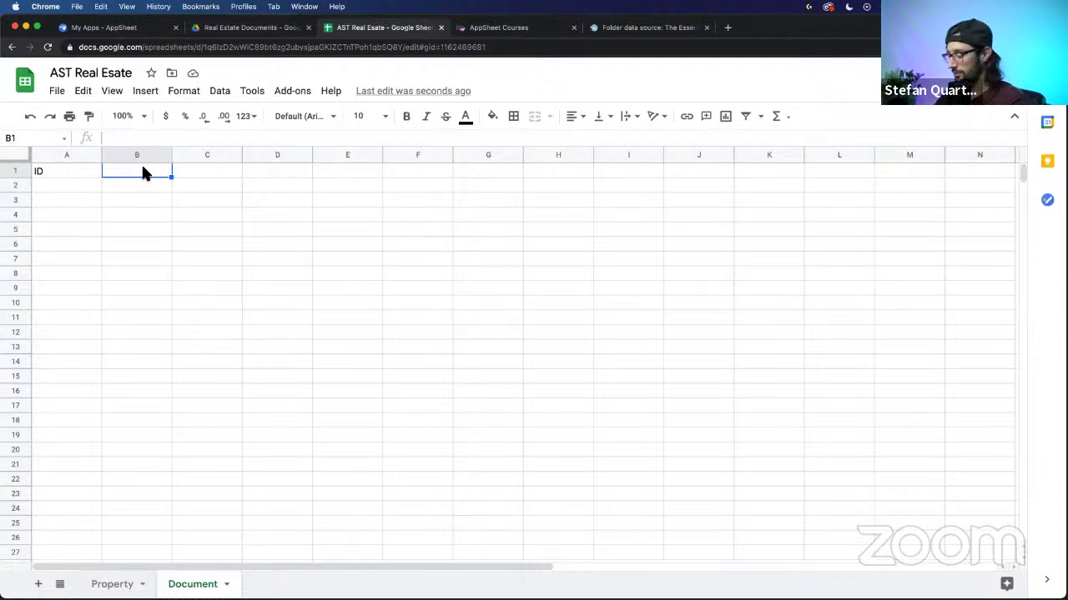
type("Prope")
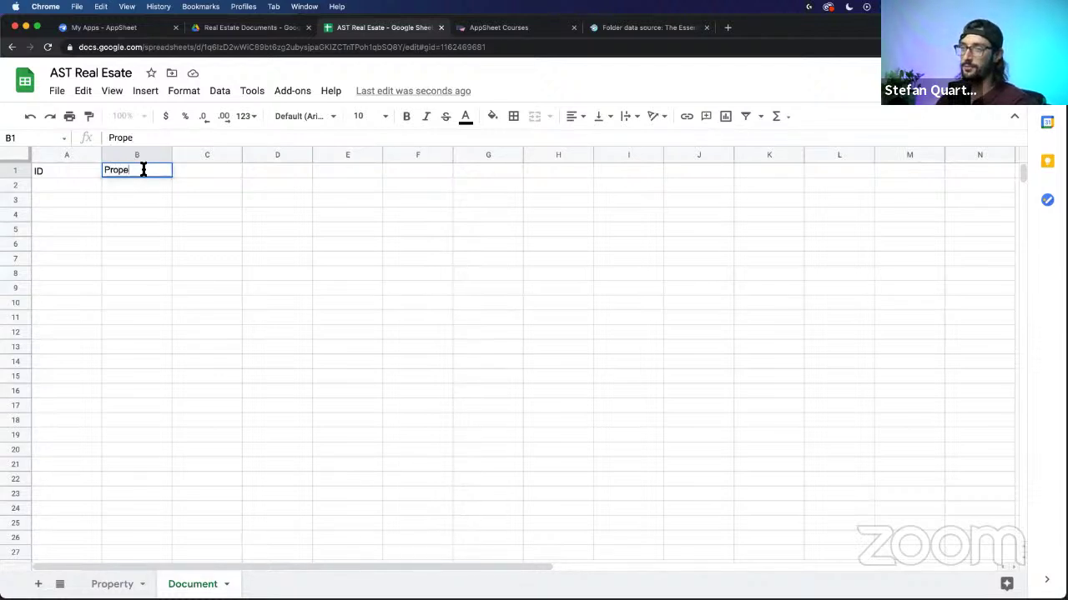
type("rty ID")
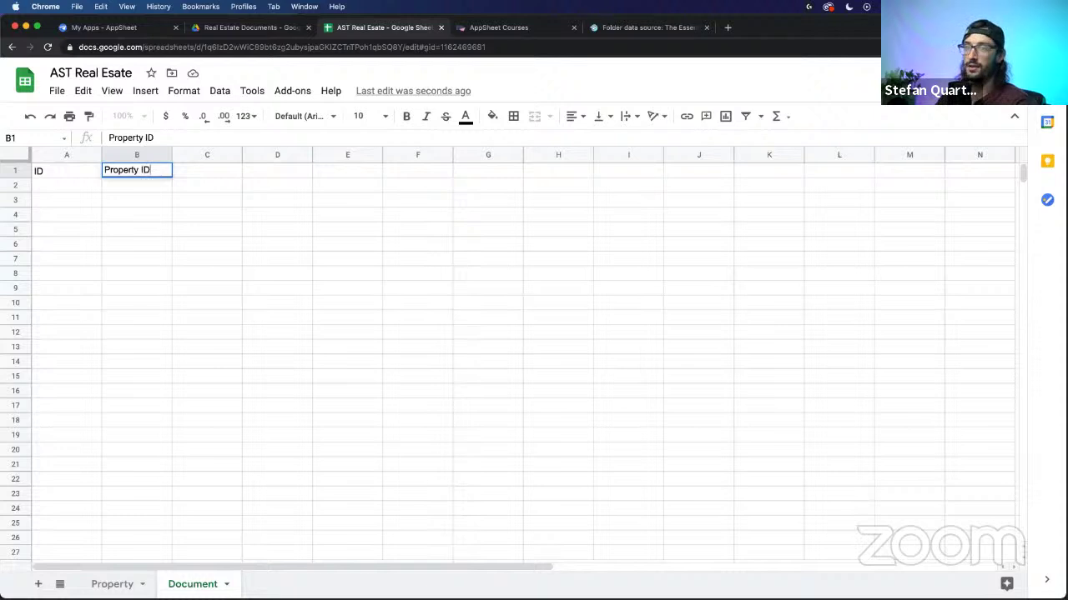
left_click(133, 288)
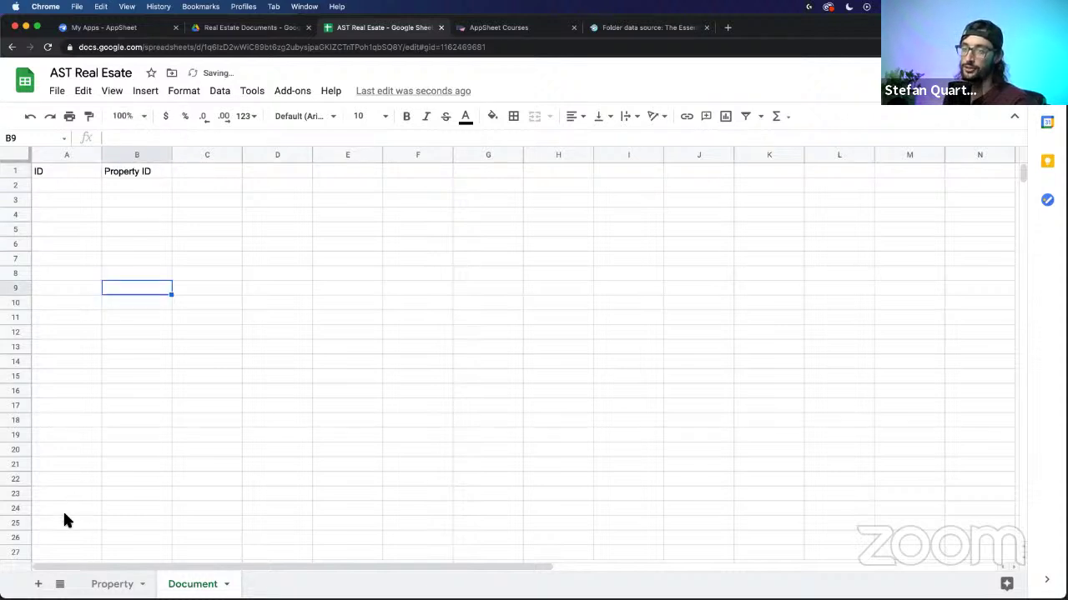
Step: Check the Property sheet's ID header, then add Name and File headers in C1 and D1
left_click(104, 582)
left_click(51, 174)
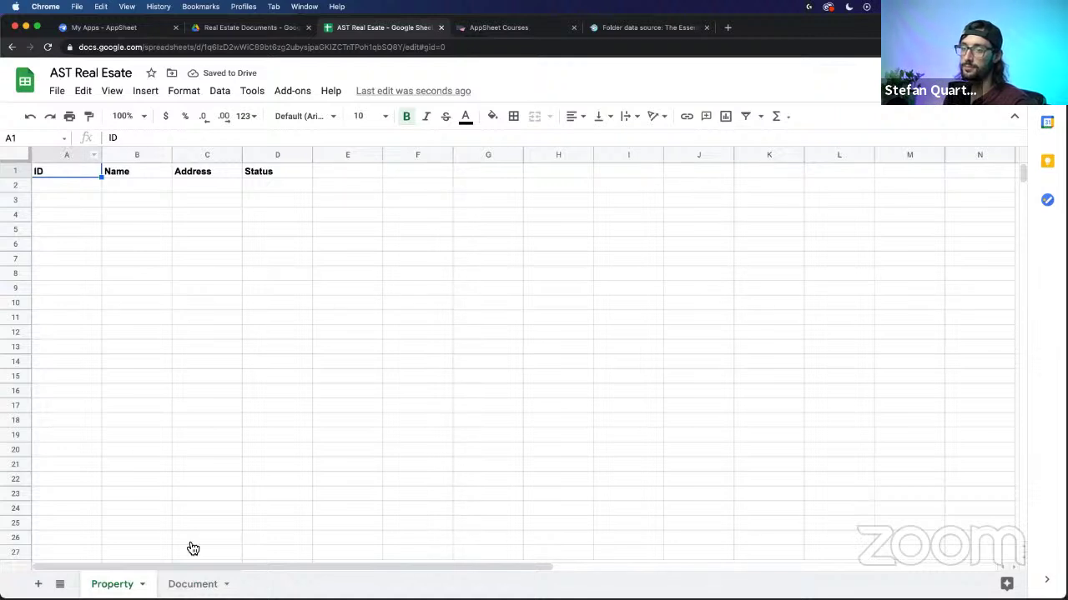
left_click(192, 584)
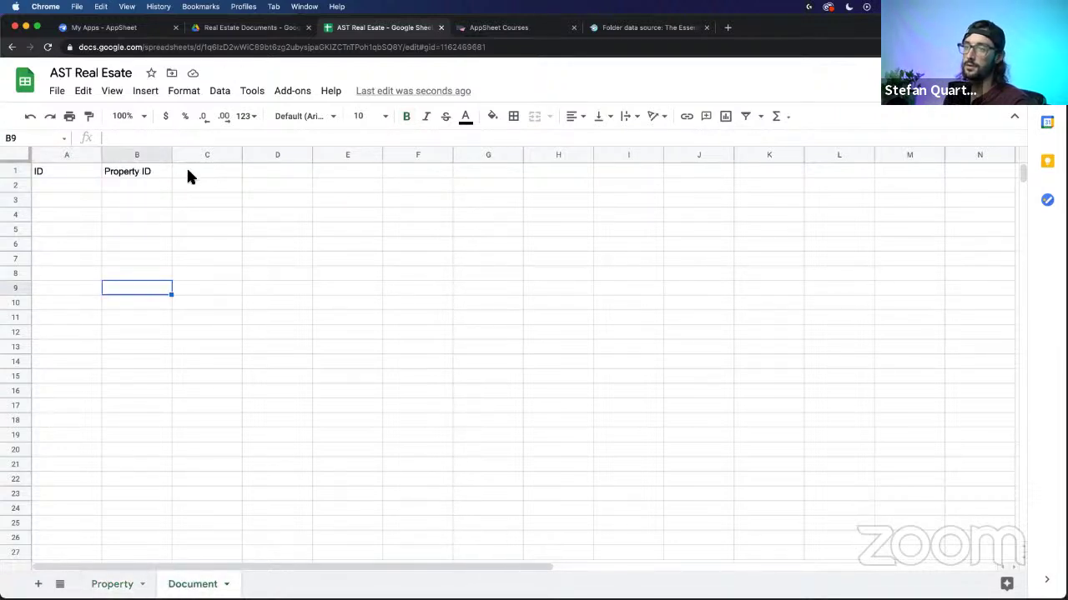
left_click(188, 173)
type("Name")
key("Tab")
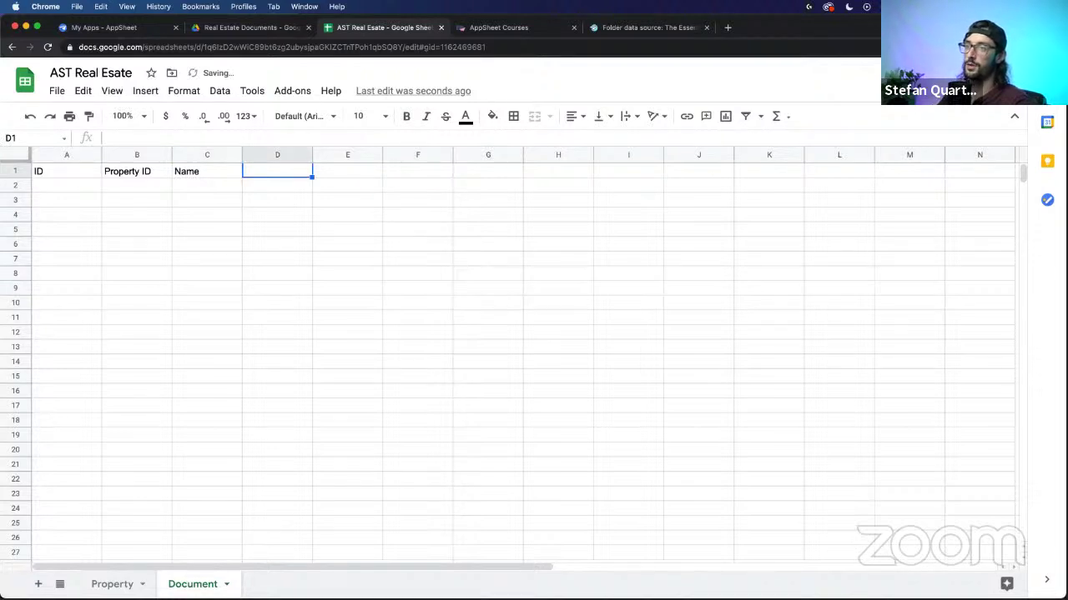
type("File")
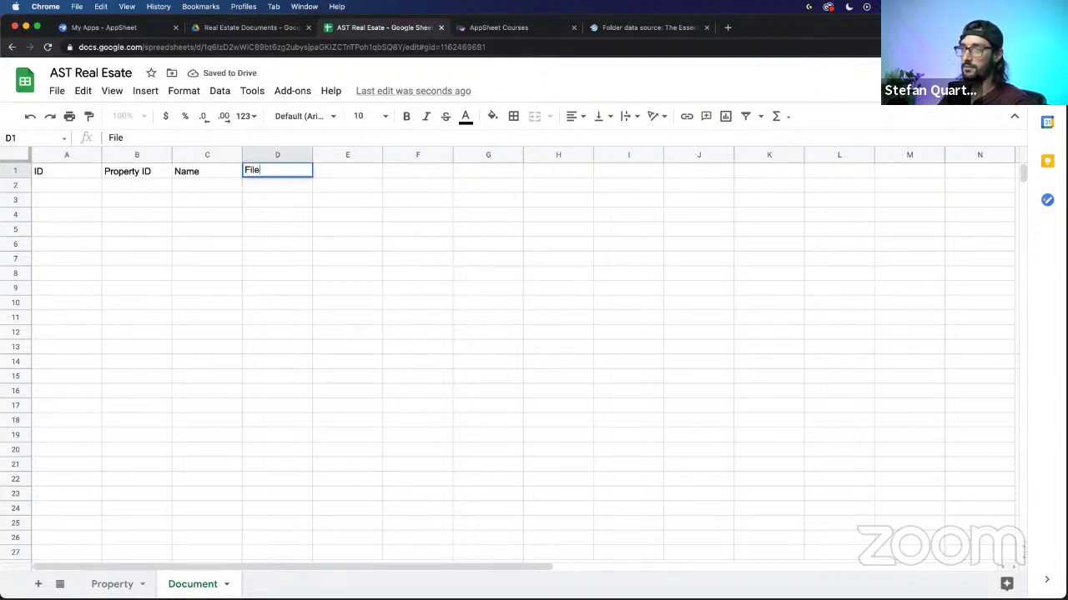
key("BackSpace")
key("BackSpace")
key("BackSpace")
key("BackSpace")
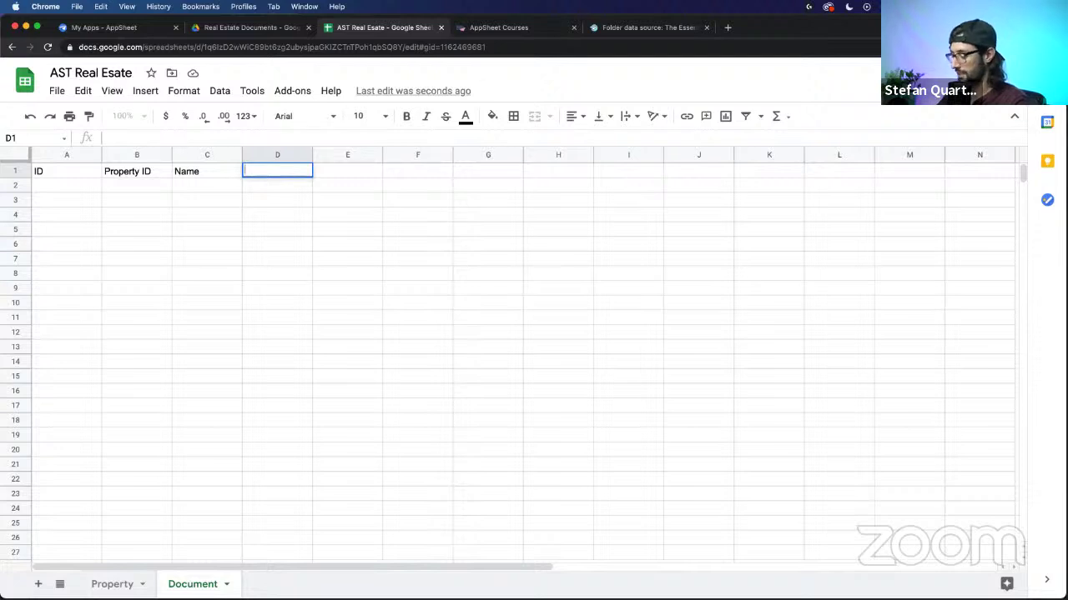
type("File")
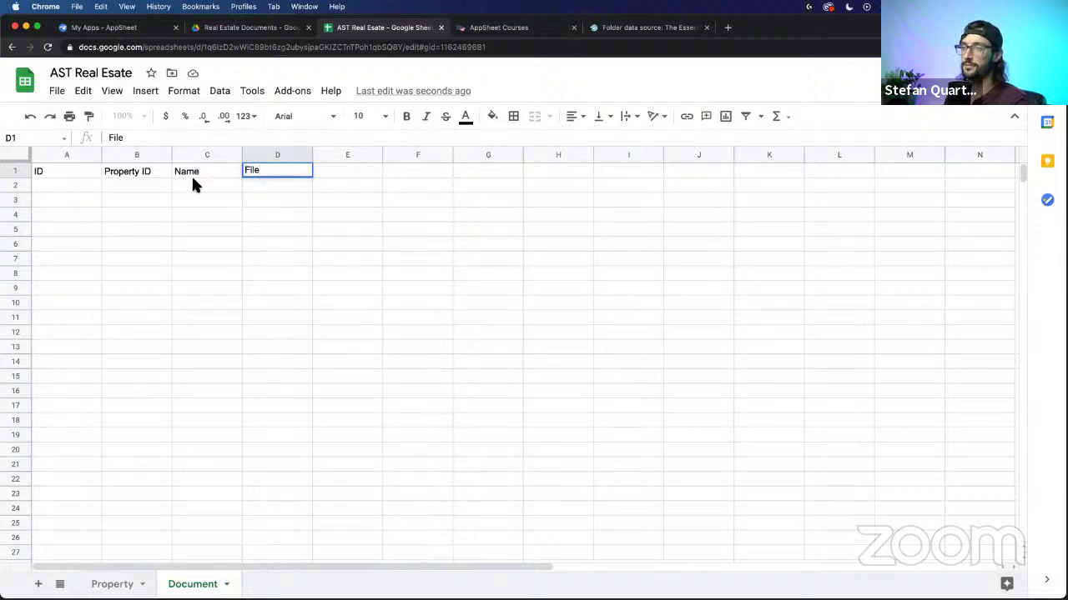
left_click(273, 200)
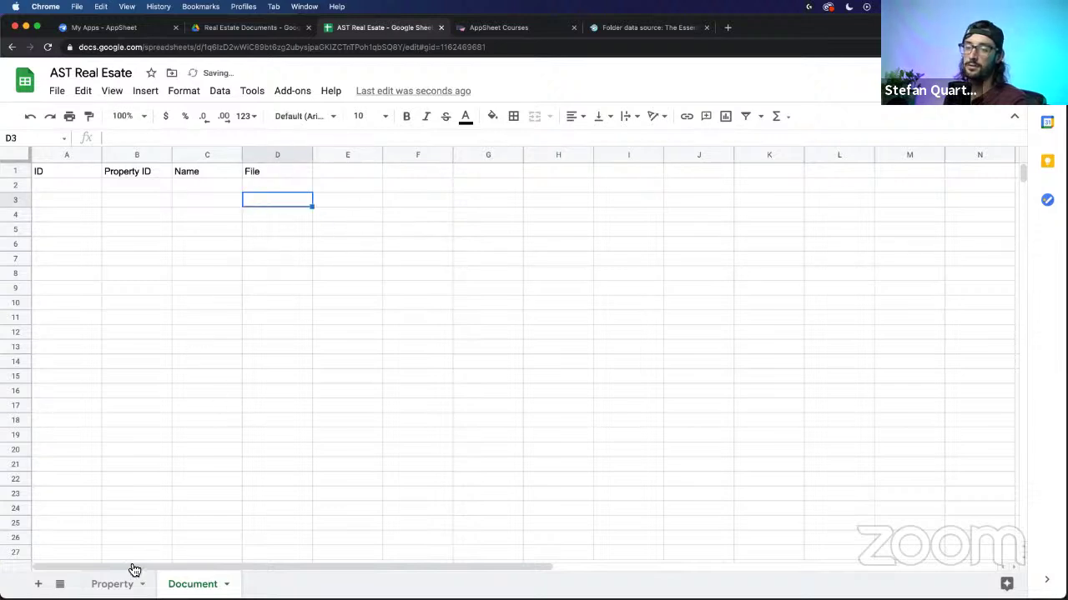
Step: Add headers Created Date and Created By in E1 and F1
left_click(356, 168)
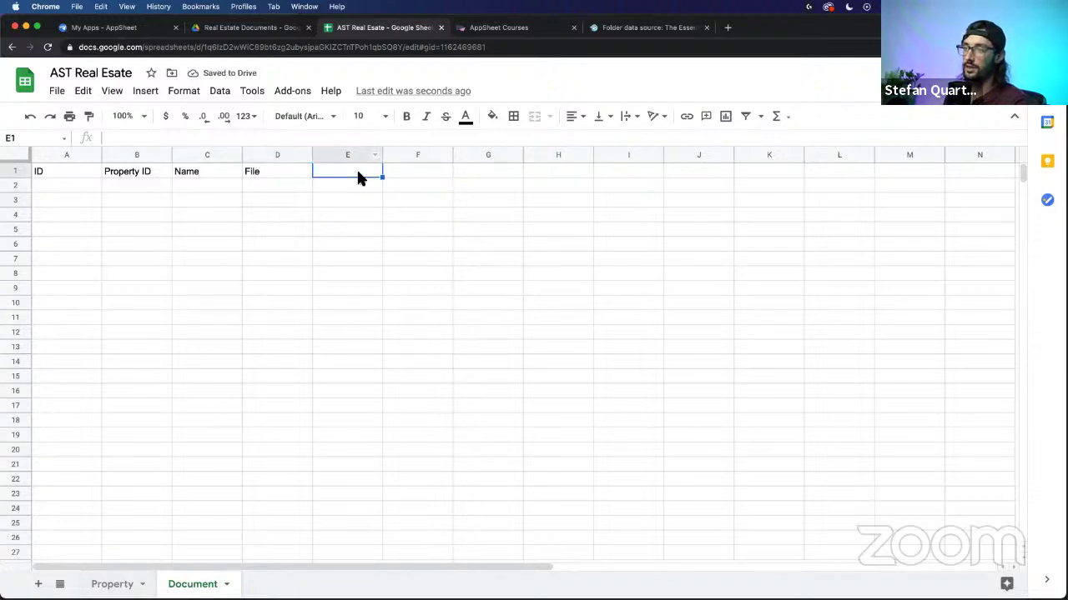
type("Created Date")
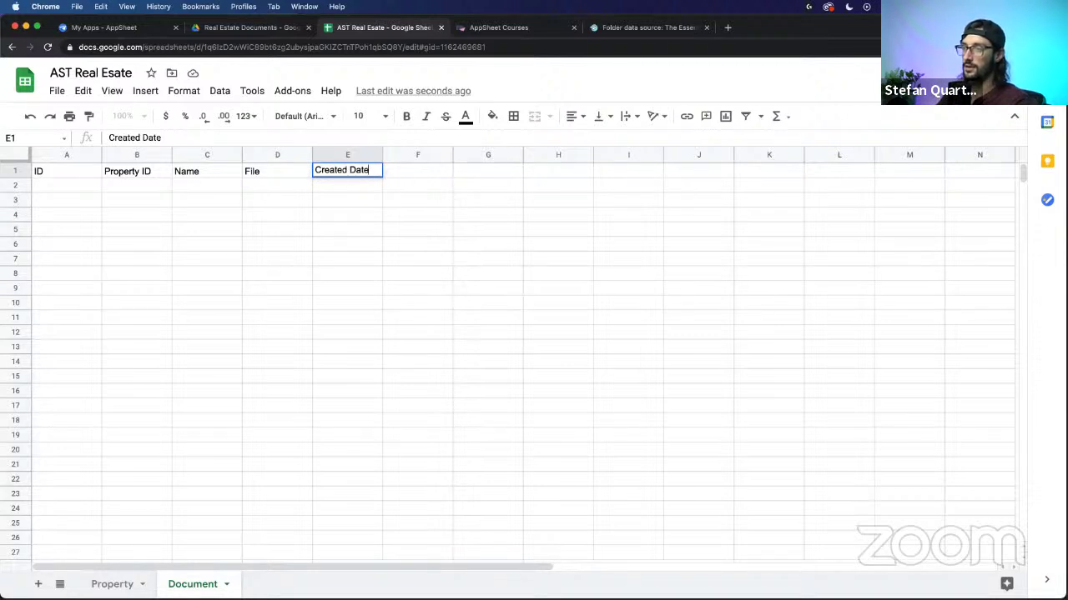
key("Tab")
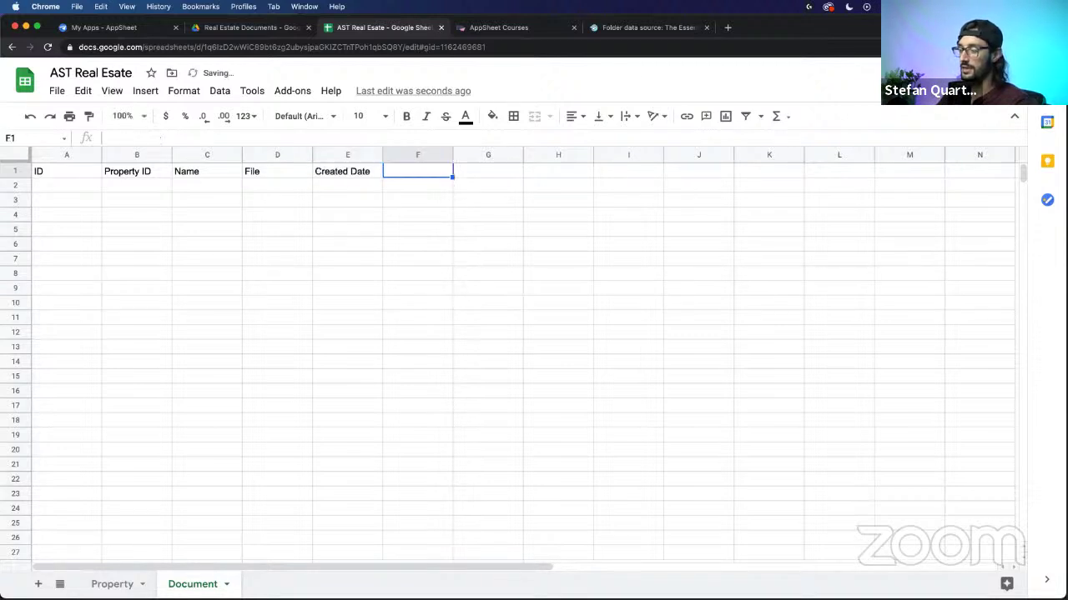
type("Creatd")
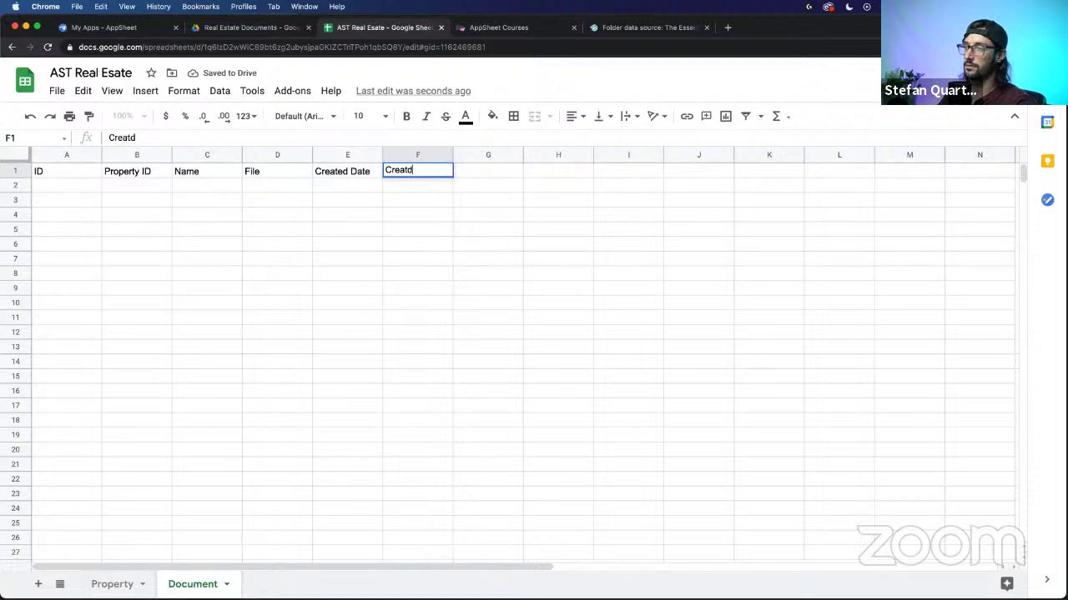
key("BackSpace")
type("ed By")
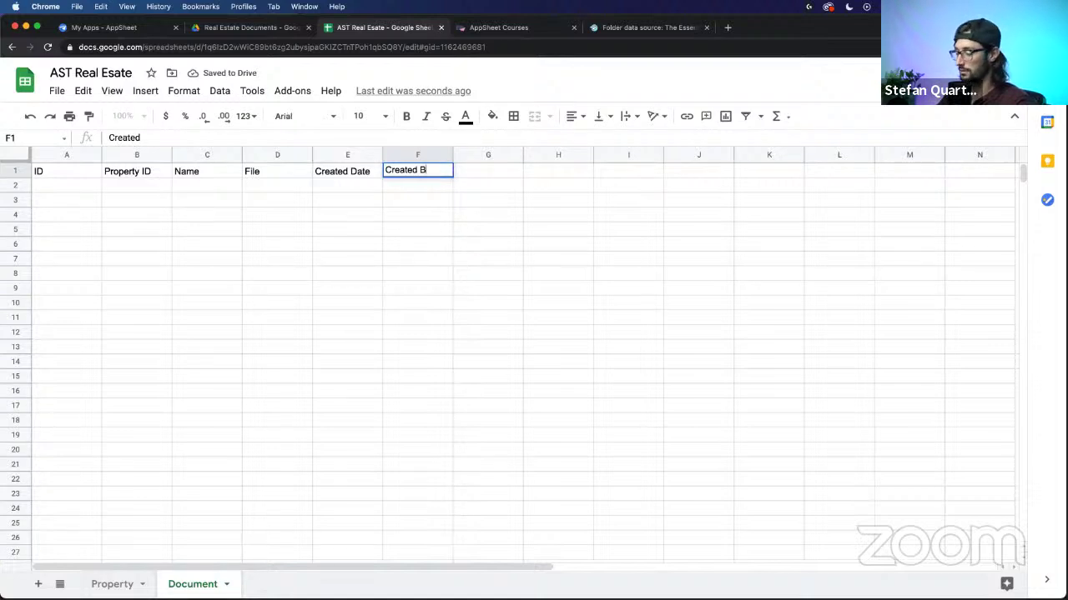
left_click(367, 241)
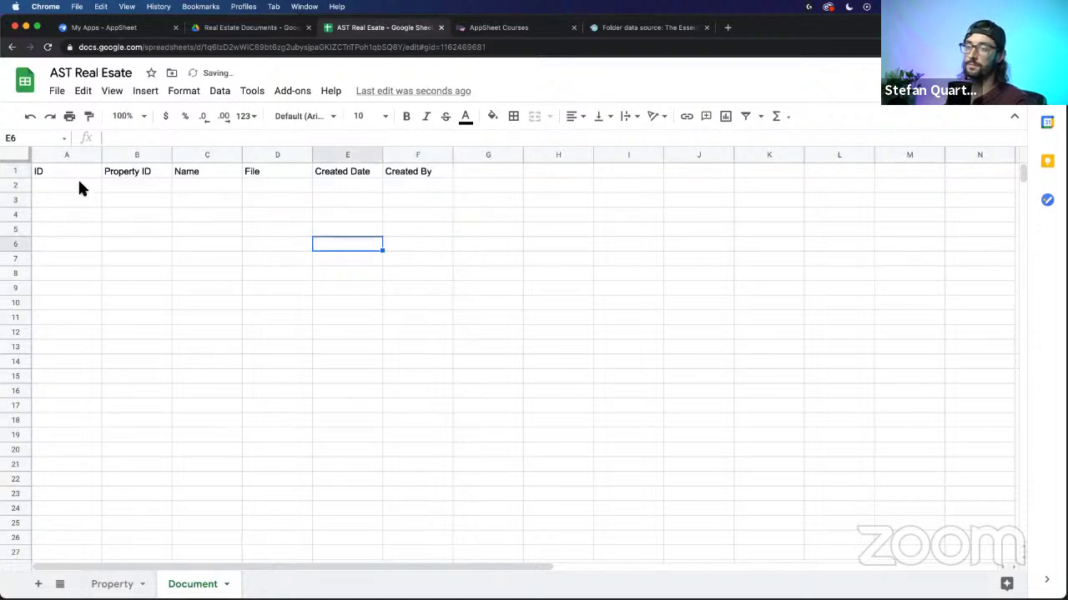
Step: Make the Document sheet's header row bold
left_click(21, 173)
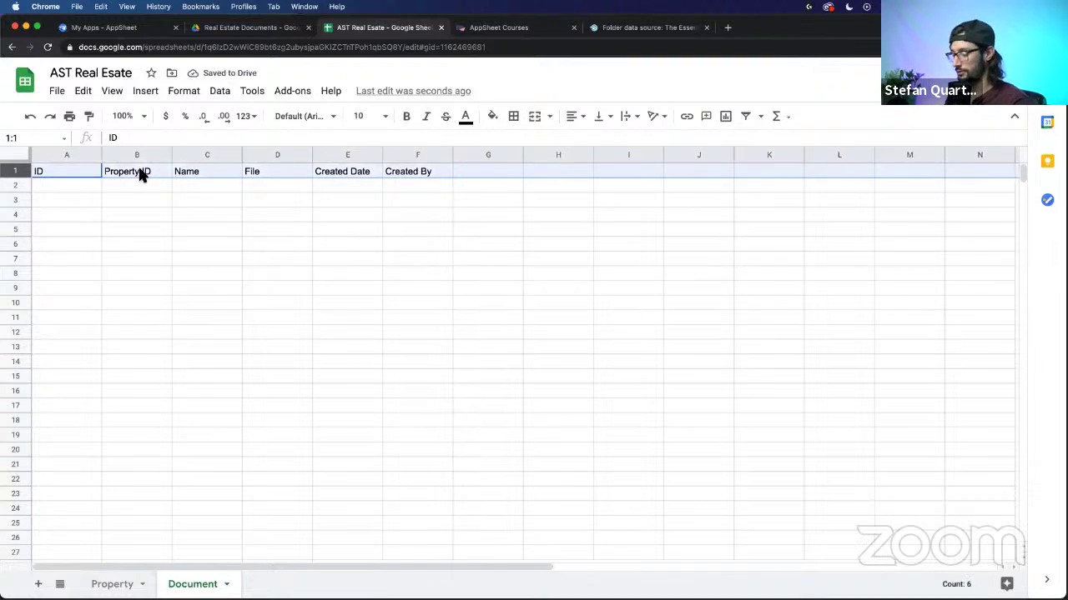
key("super+b")
left_click(261, 259)
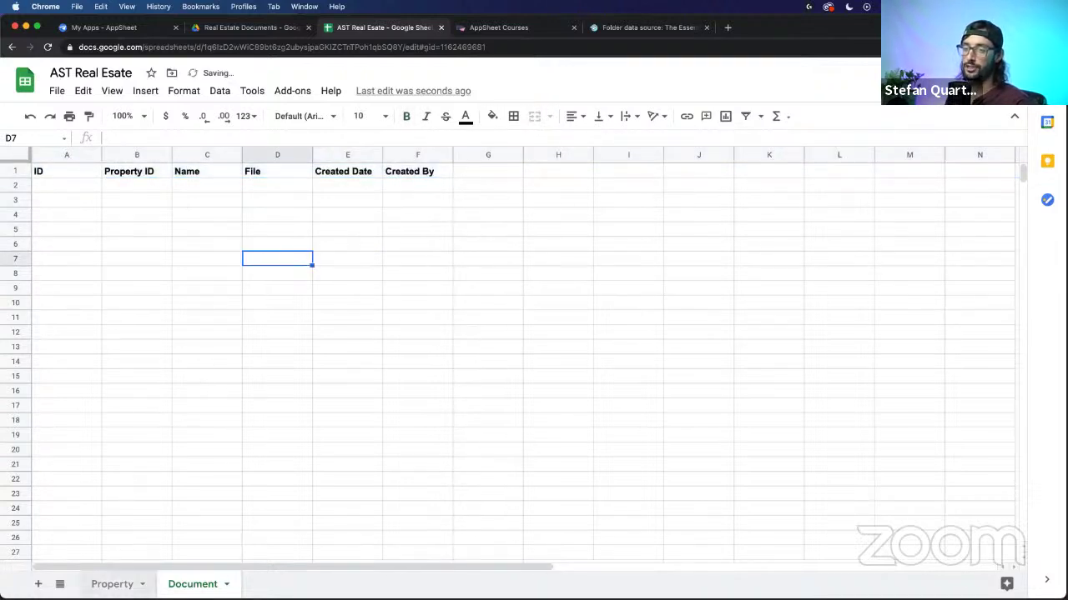
Step: Fill row 2 of Property with abc123, QREW Office, 1700 Southwest Pky #104, and Lead
left_click(112, 583)
left_click(70, 185)
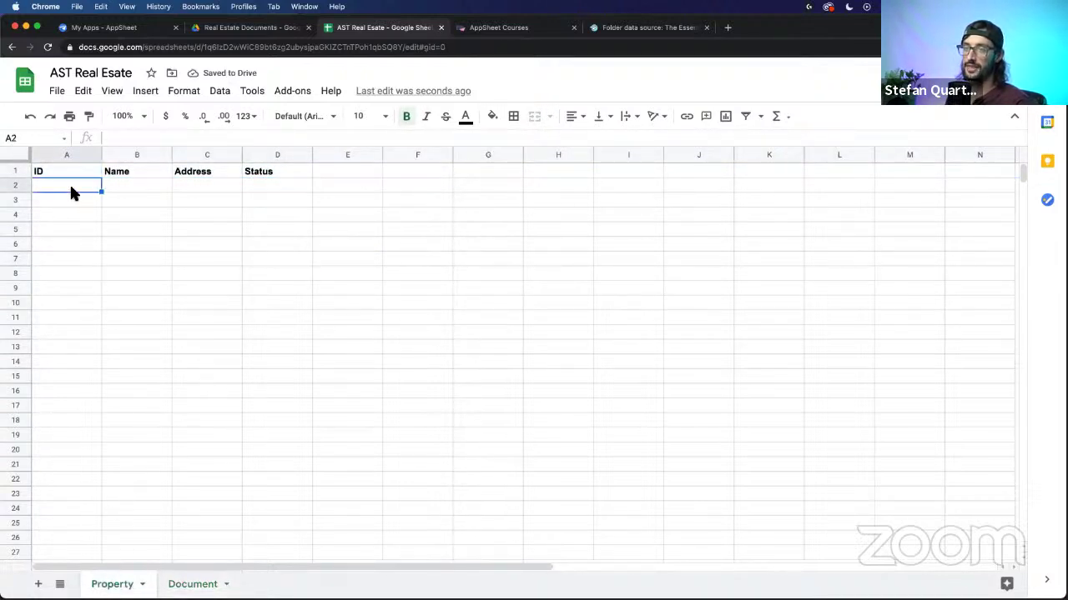
type("abc123")
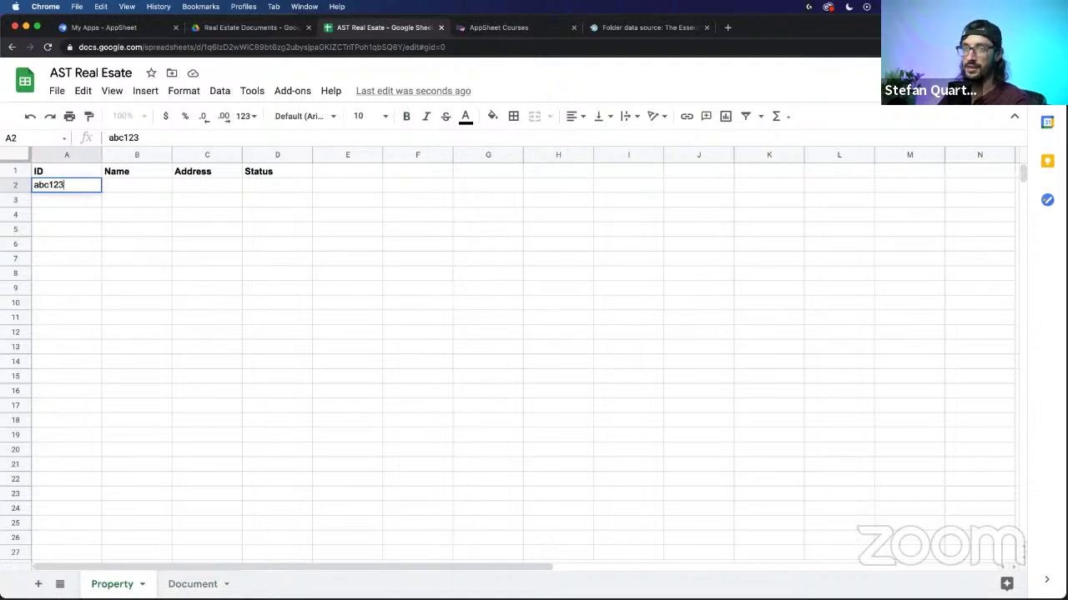
key("Tab")
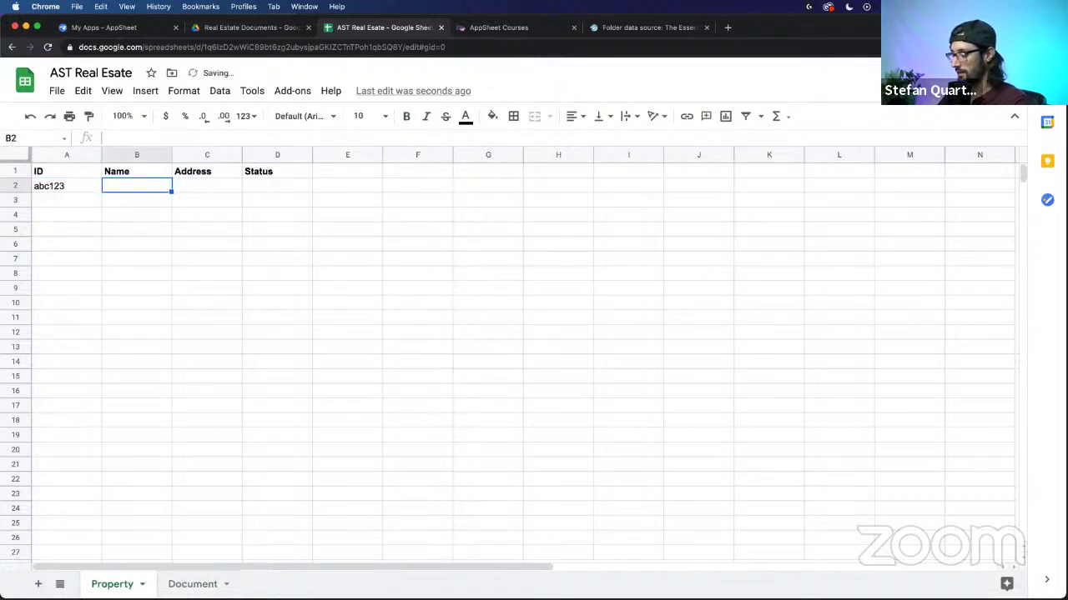
type("QREW")
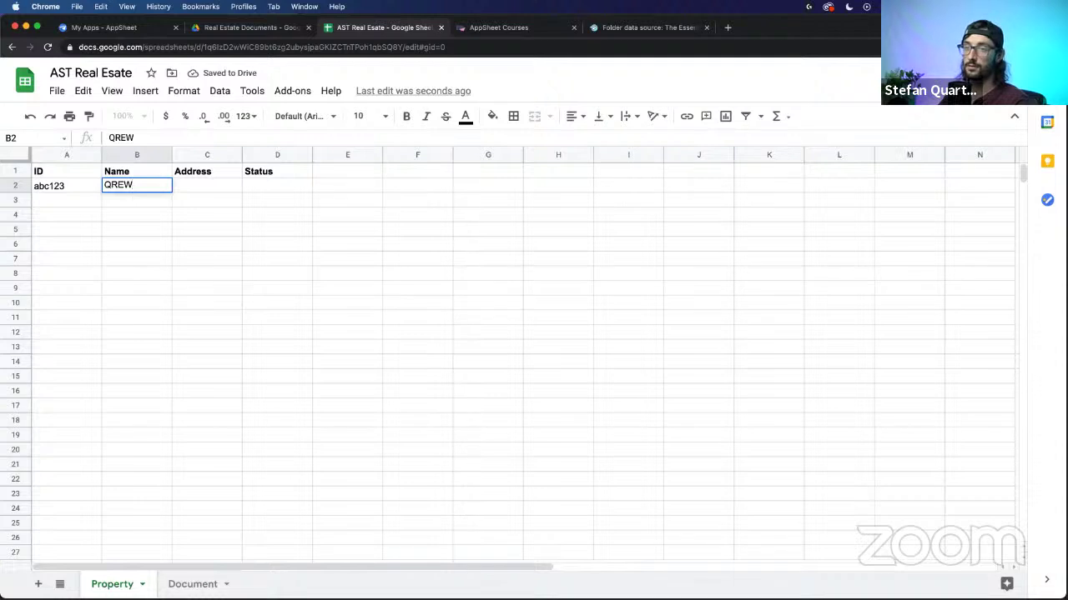
type(" Offi")
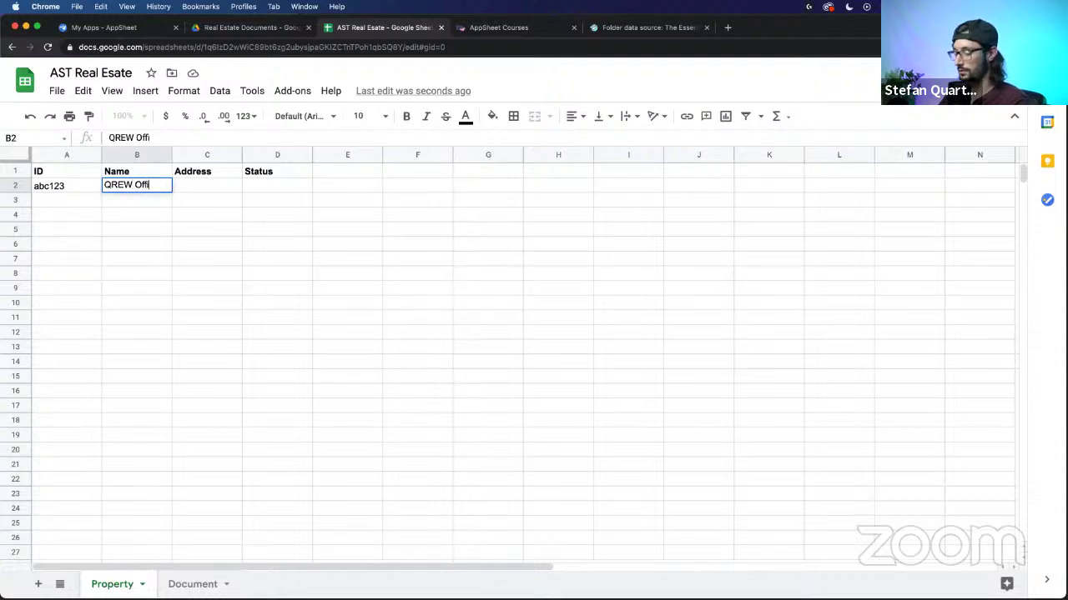
type("ce")
key("Tab")
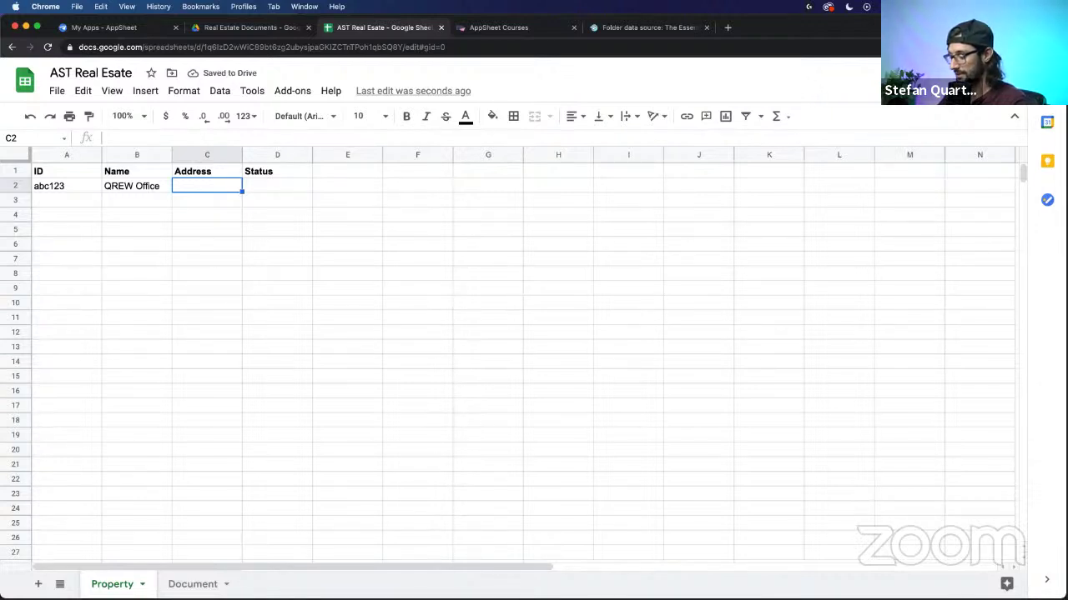
type("170")
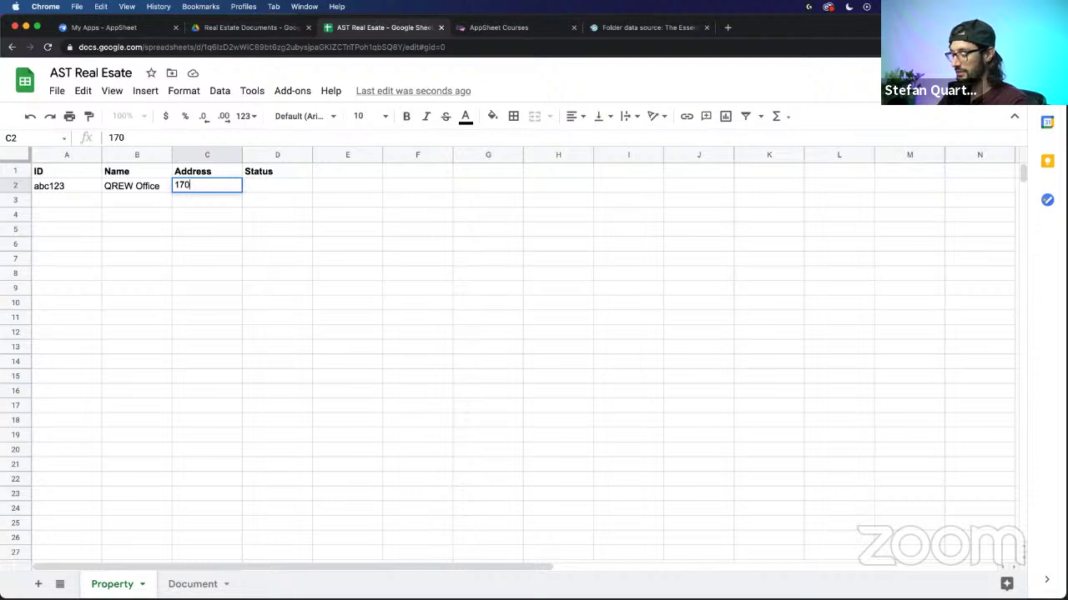
type("0")
type(" S")
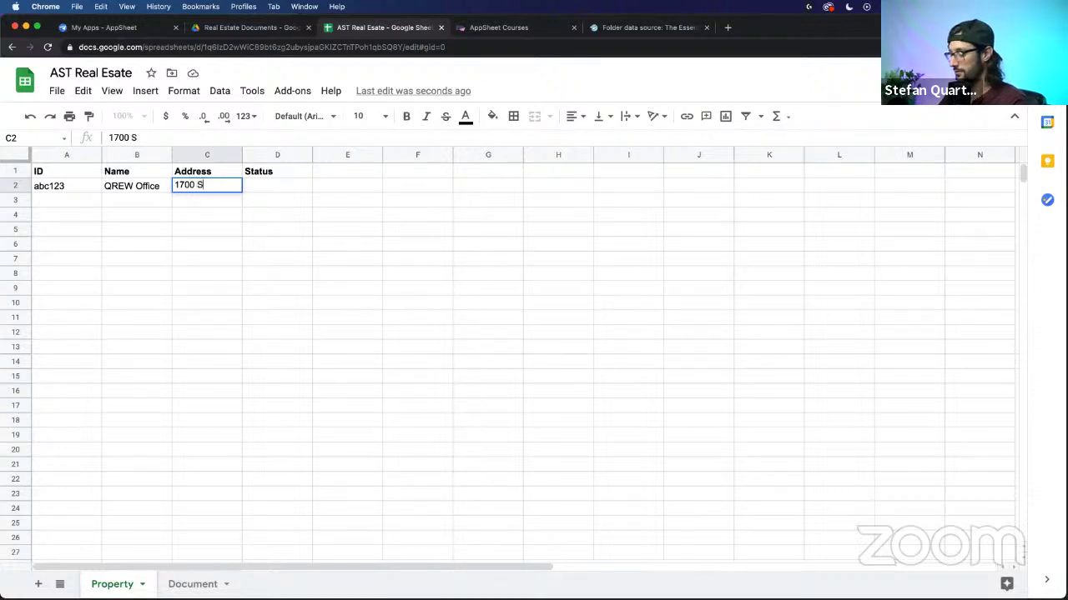
type("outhwe")
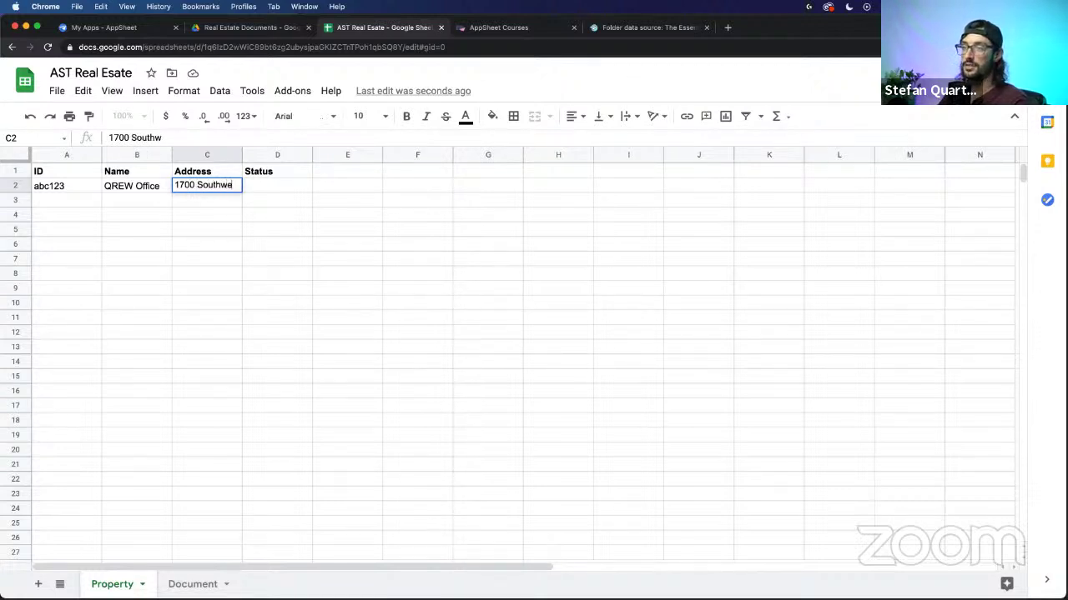
type("st Pky")
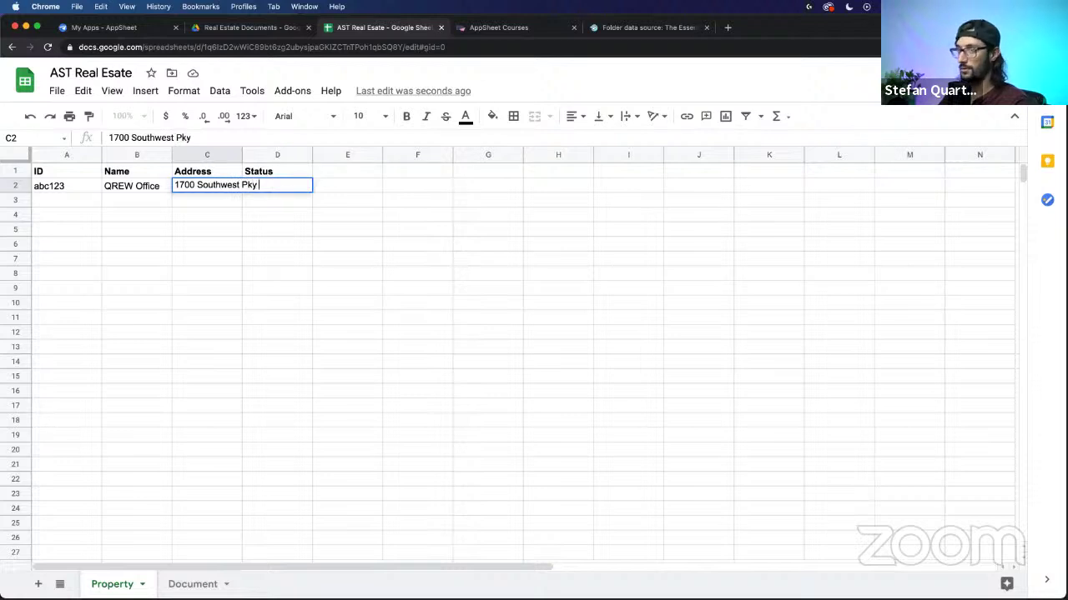
type(" #104")
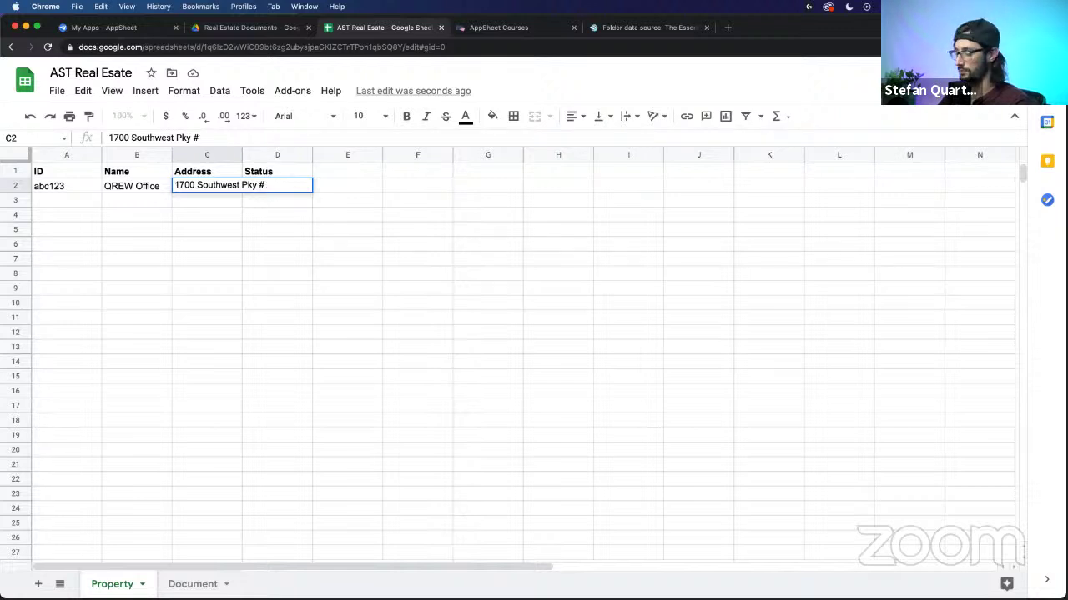
key("Tab")
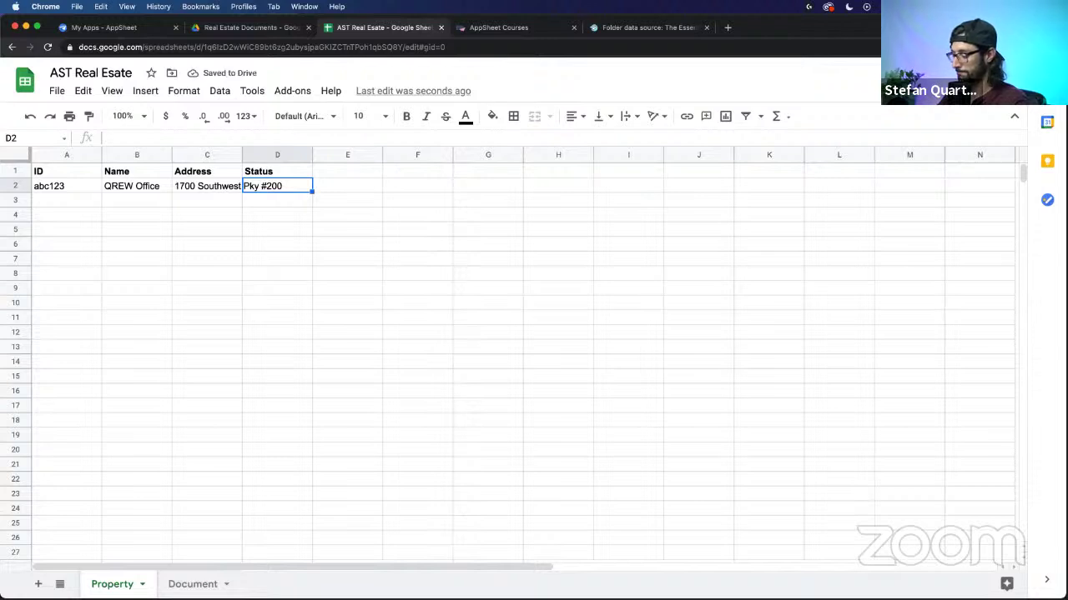
type("Lead")
key("Return")
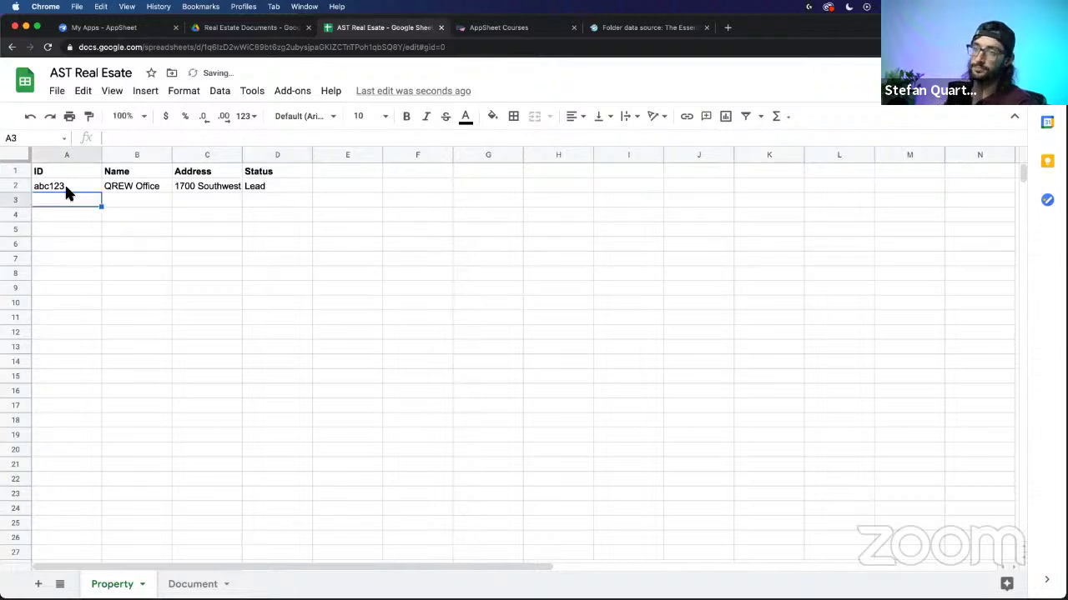
left_click(118, 275)
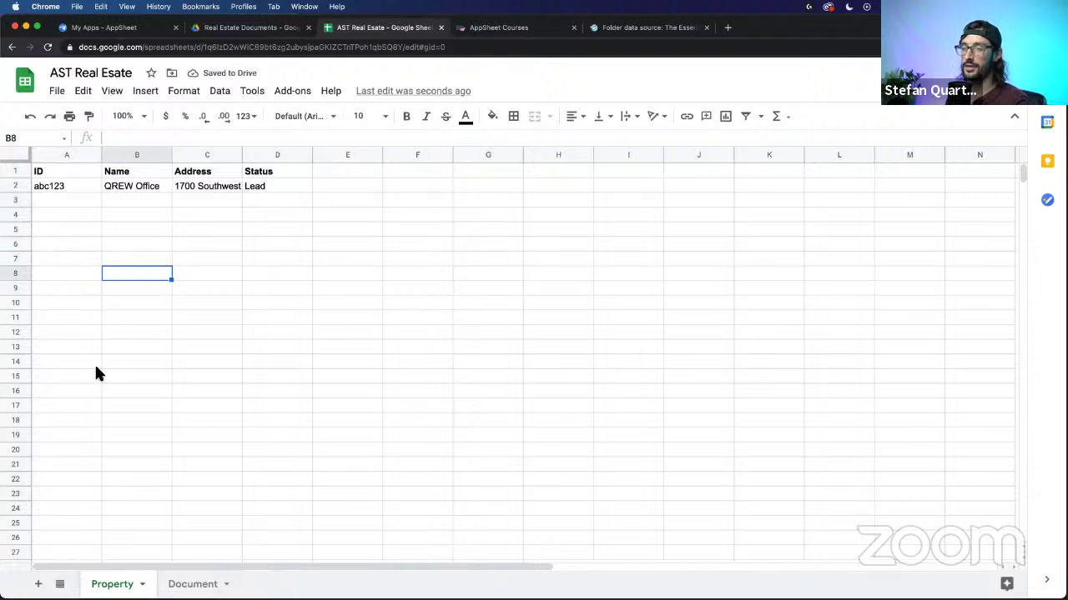
Step: Select the new record's cells, then go to AppSheet's My Apps page
left_click(81, 193)
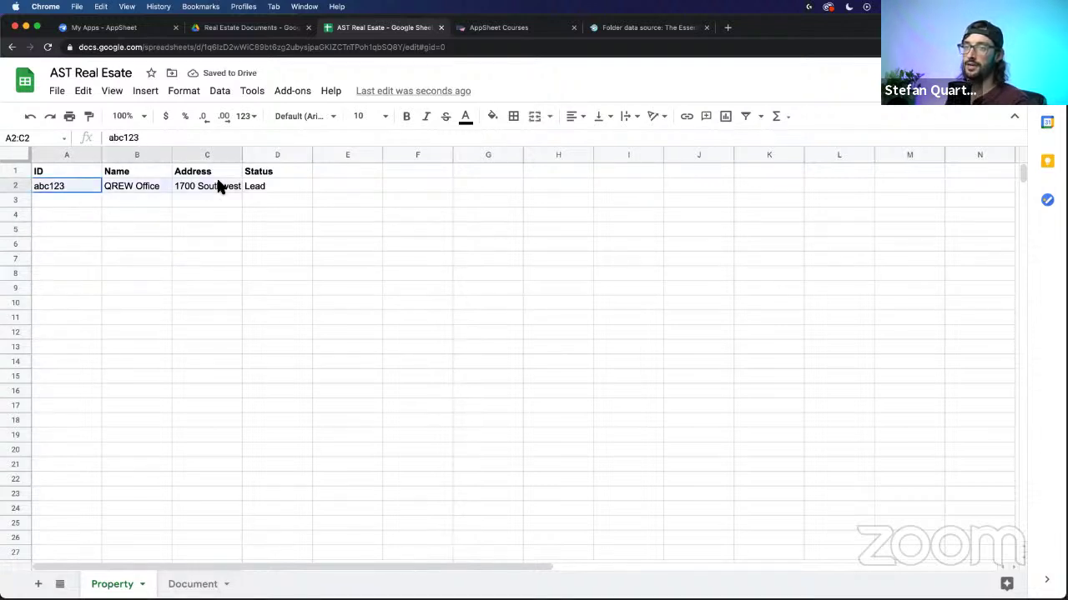
left_click(305, 192)
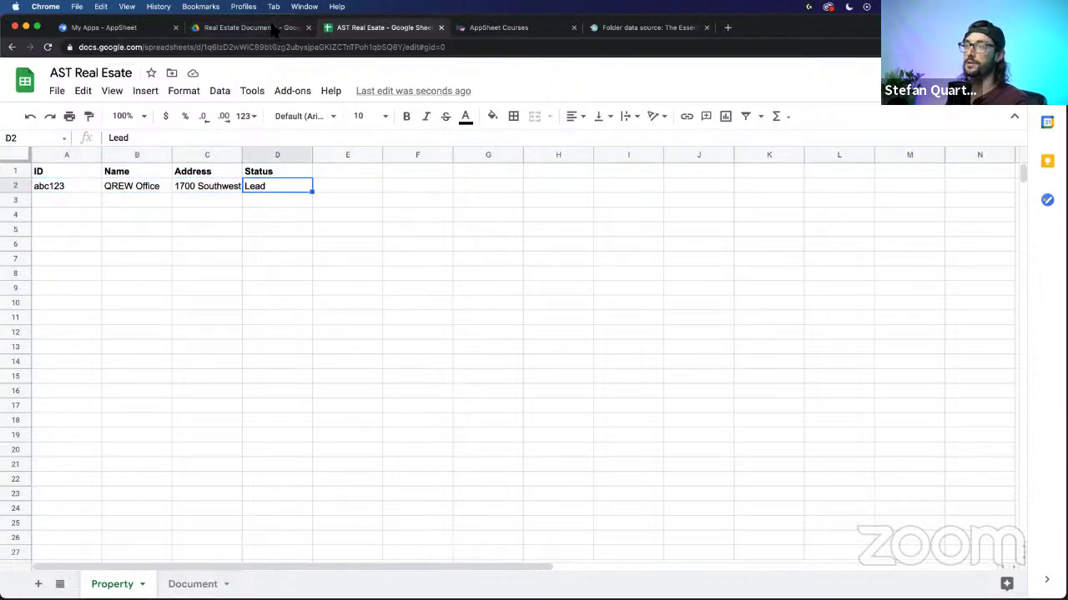
left_click(104, 30)
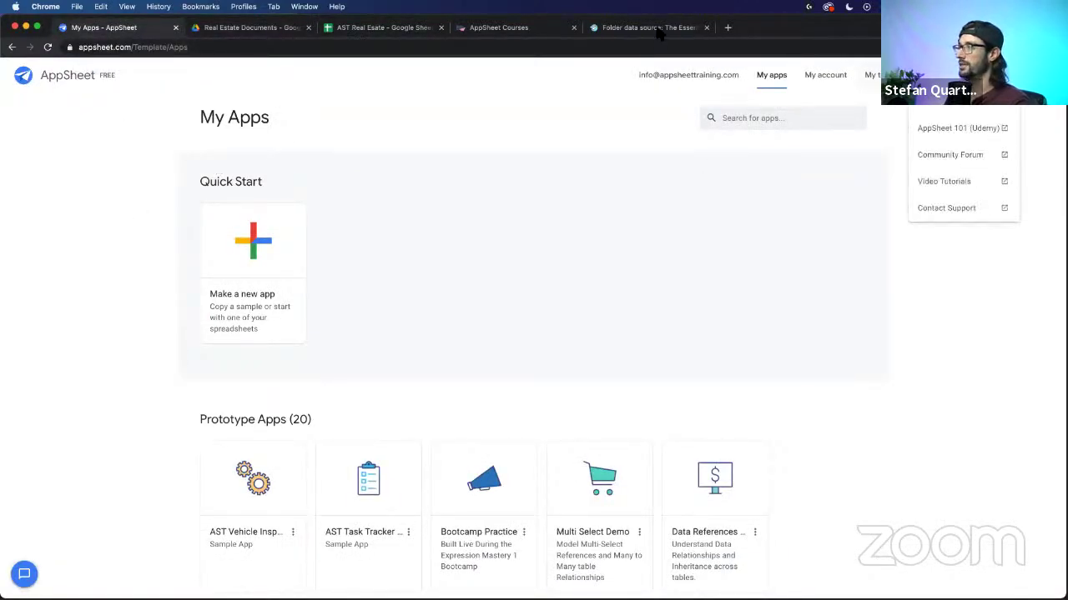
Step: Start an app from your own data named 'AST Real Estate Demo', category Sales & CRM
left_click(247, 254)
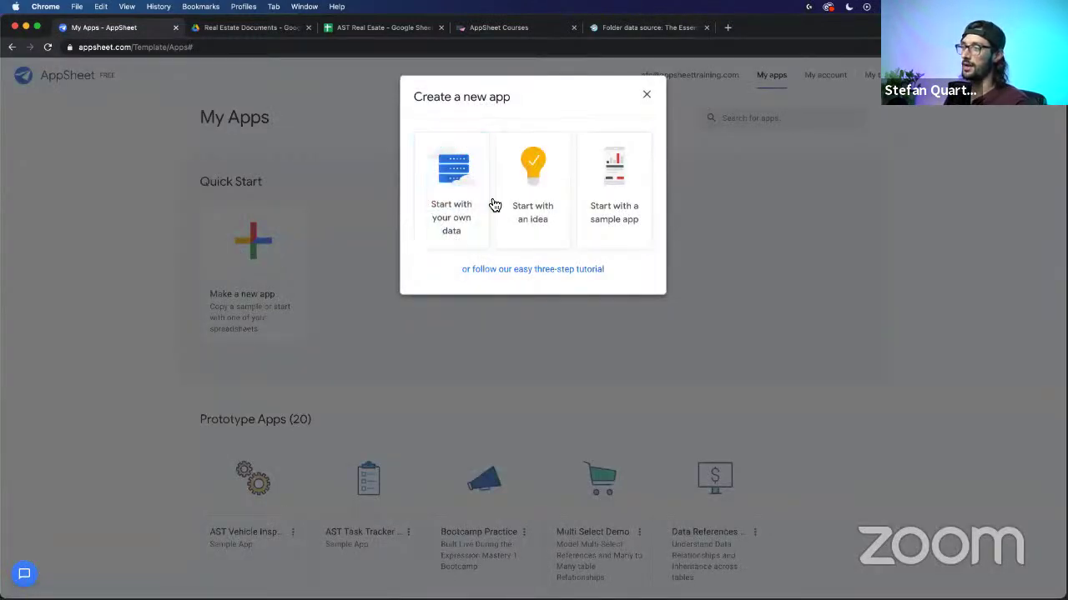
left_click(453, 187)
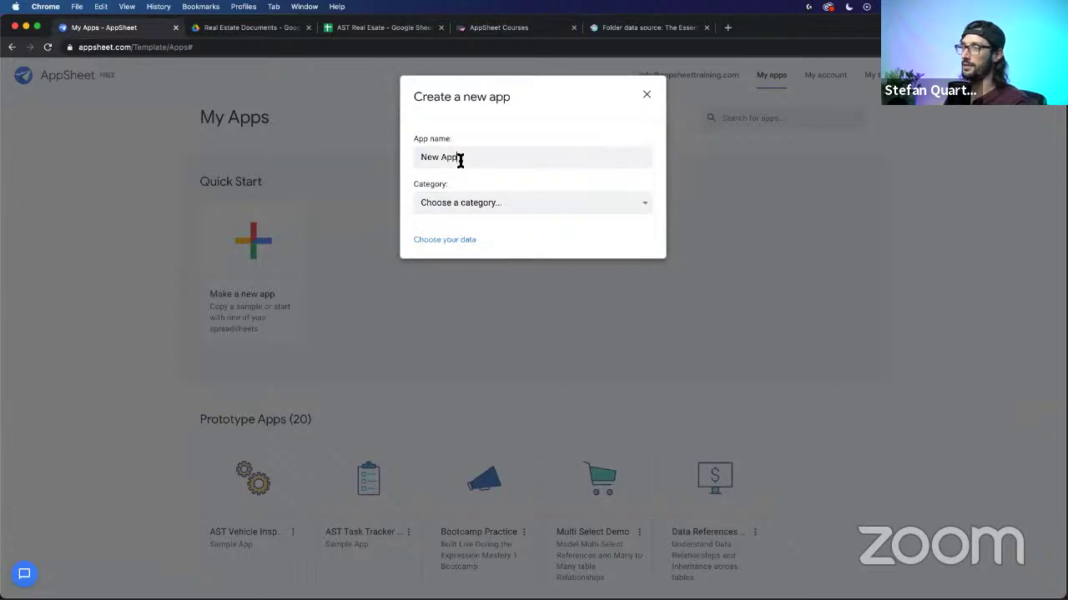
triple_click(458, 160)
key("BackSpace")
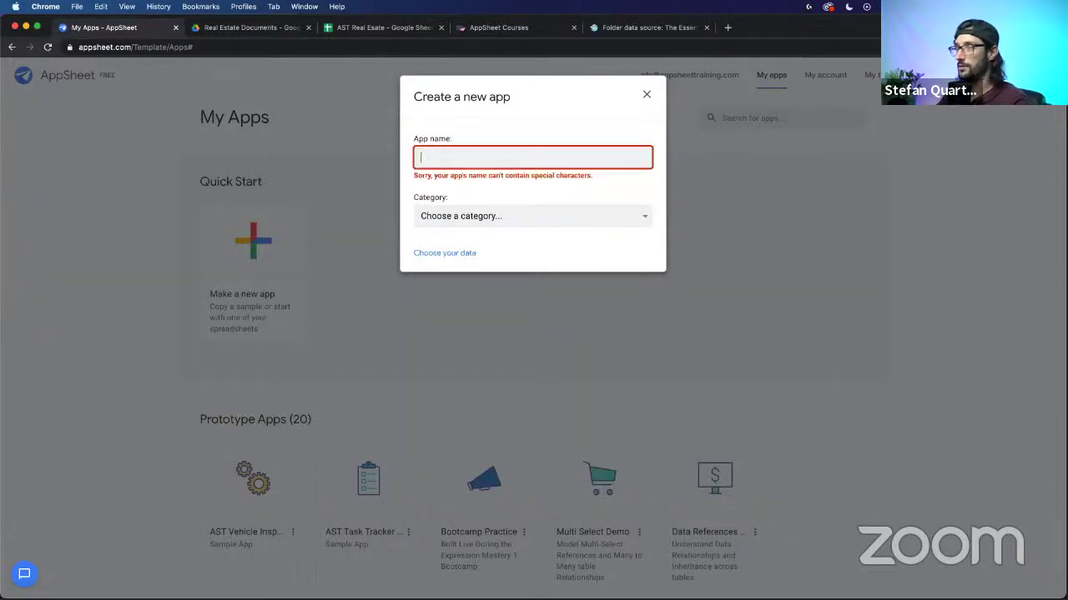
type("AST R")
key("BackSpace")
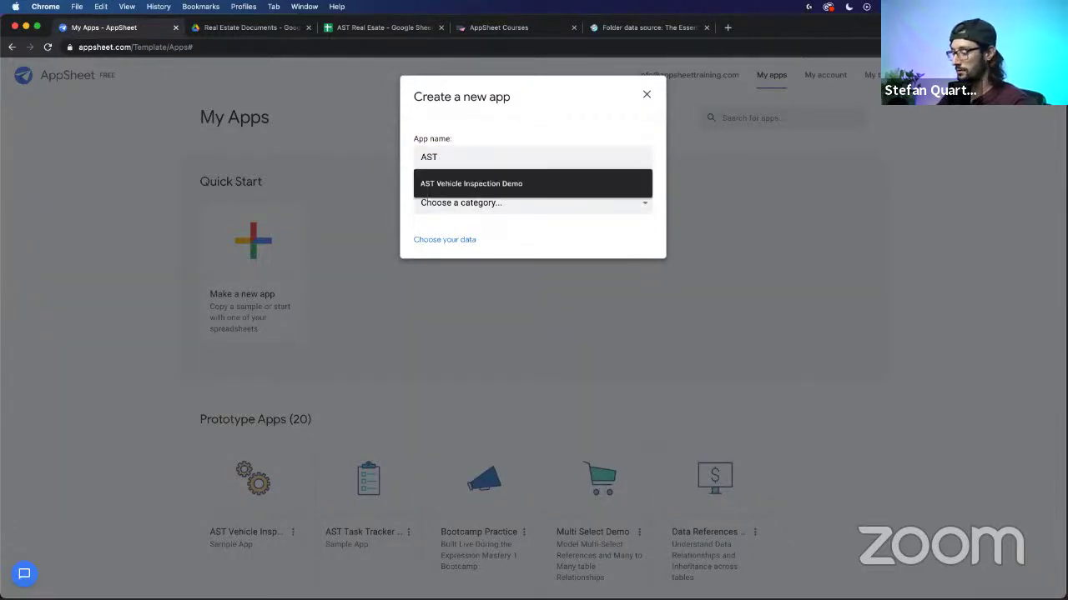
type("Real Estate Demo")
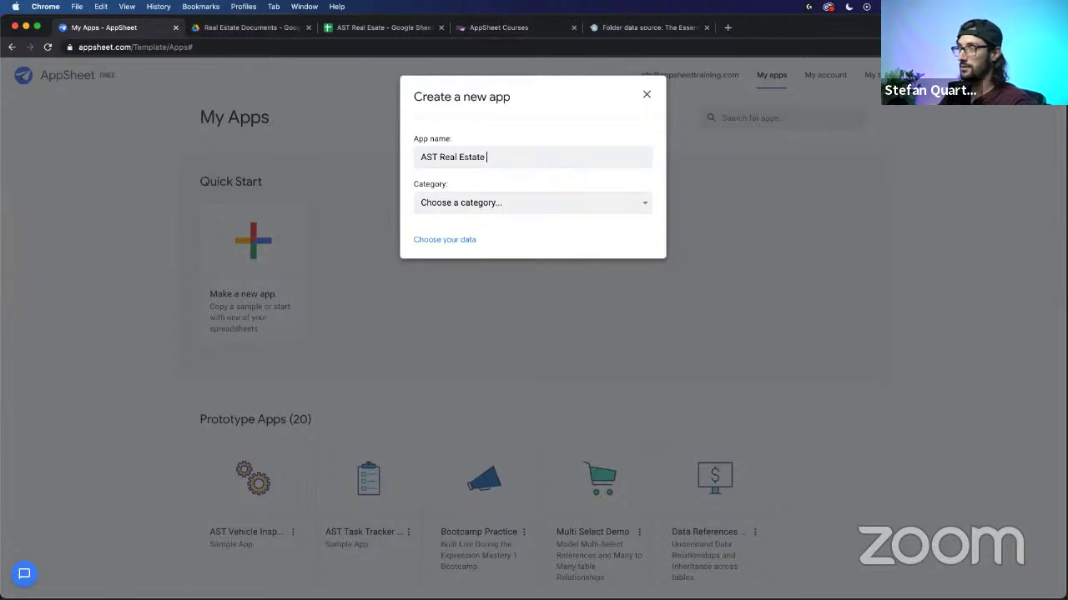
left_click(519, 199)
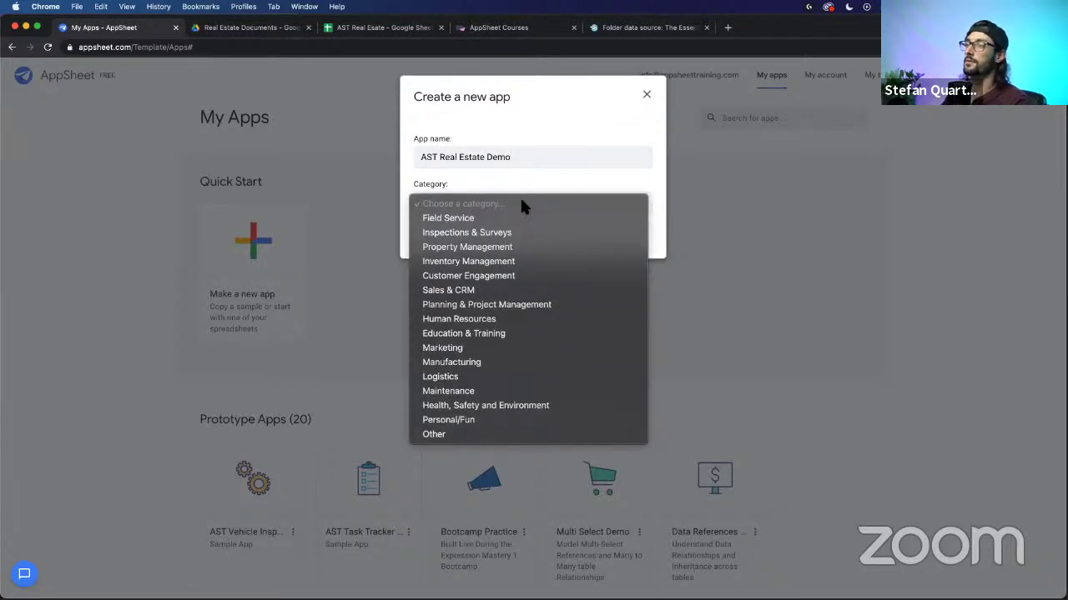
left_click(458, 290)
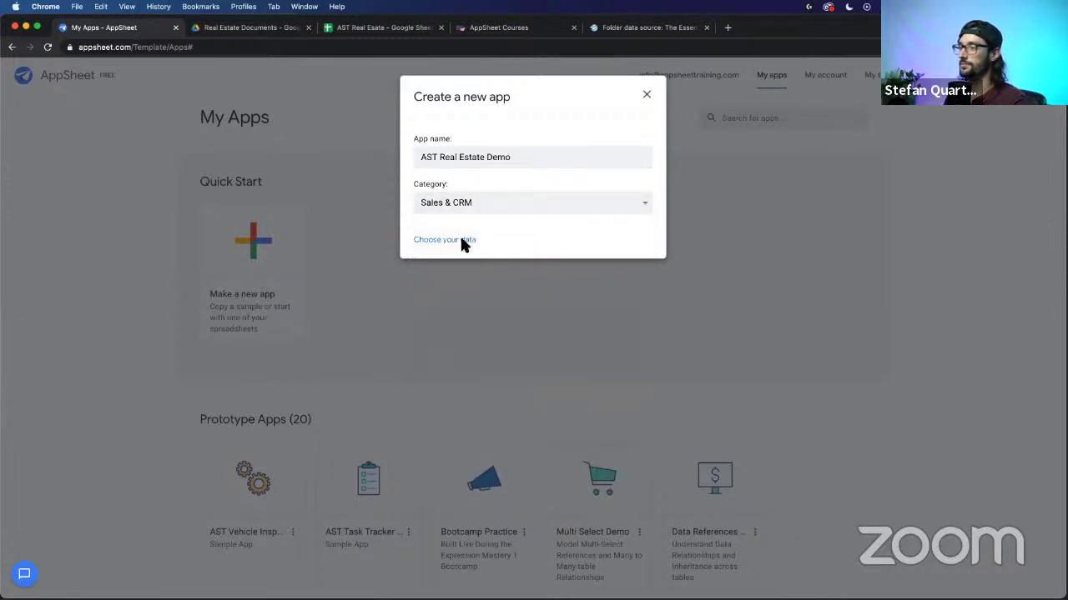
left_click(461, 240)
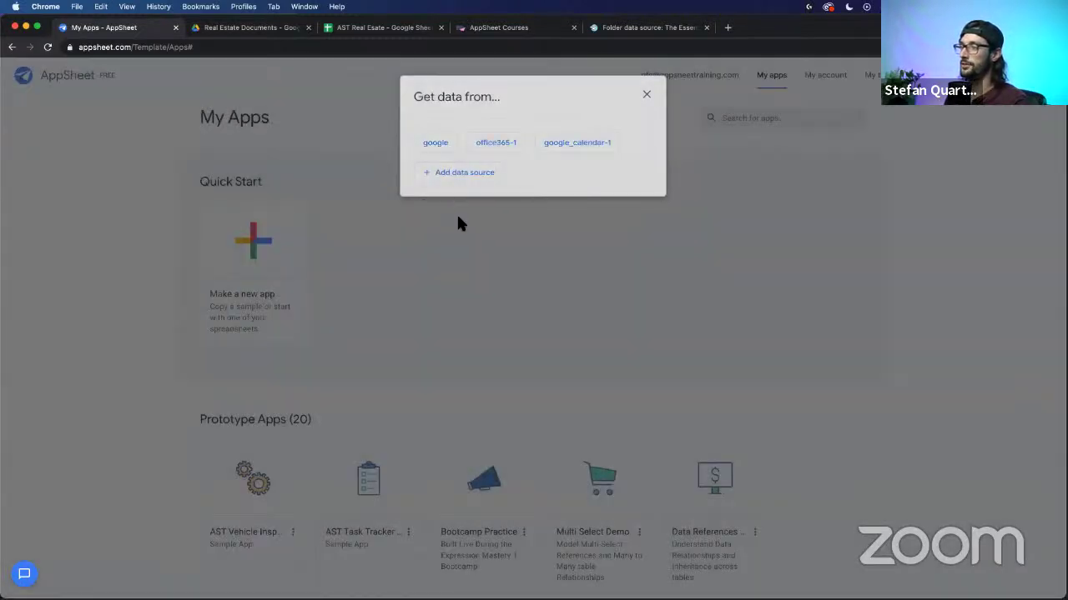
Step: Build the app from the AST Real Estate spreadsheet in Google Drive's Real Estate Documents folder
left_click(435, 144)
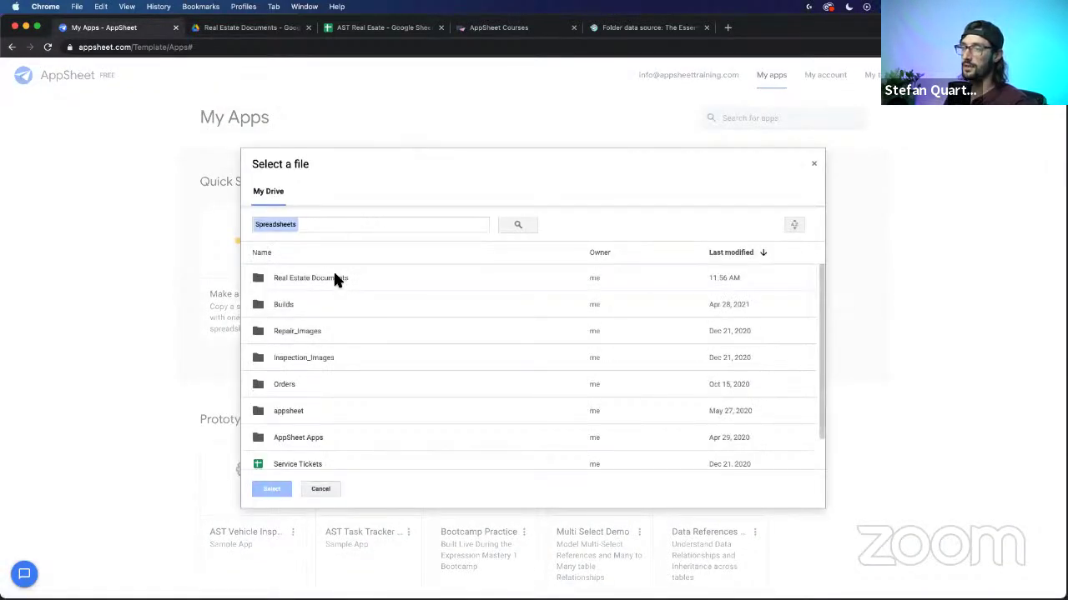
double_click(334, 275)
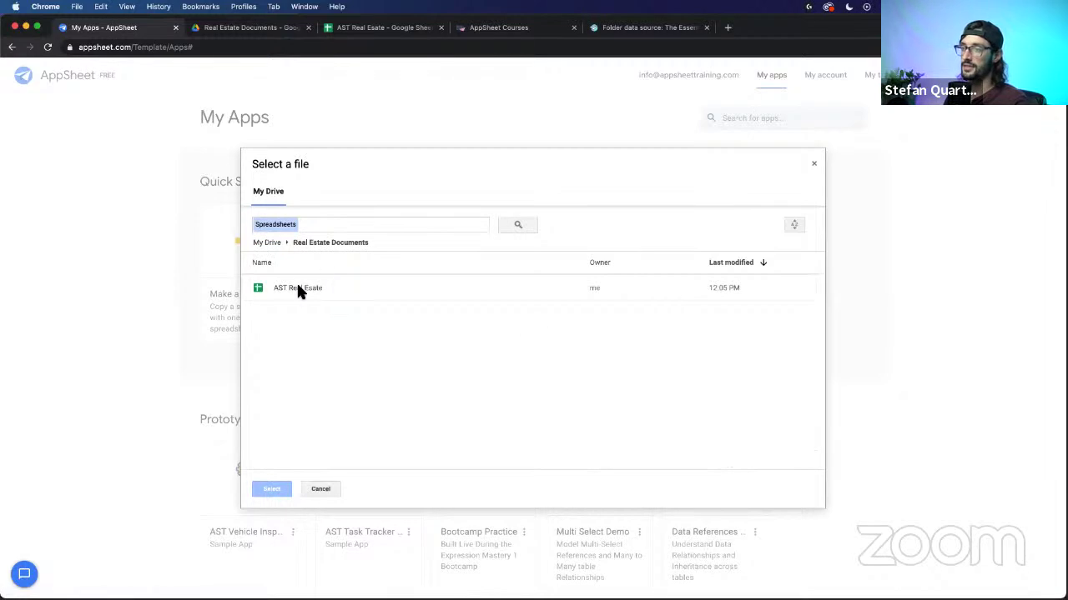
double_click(298, 287)
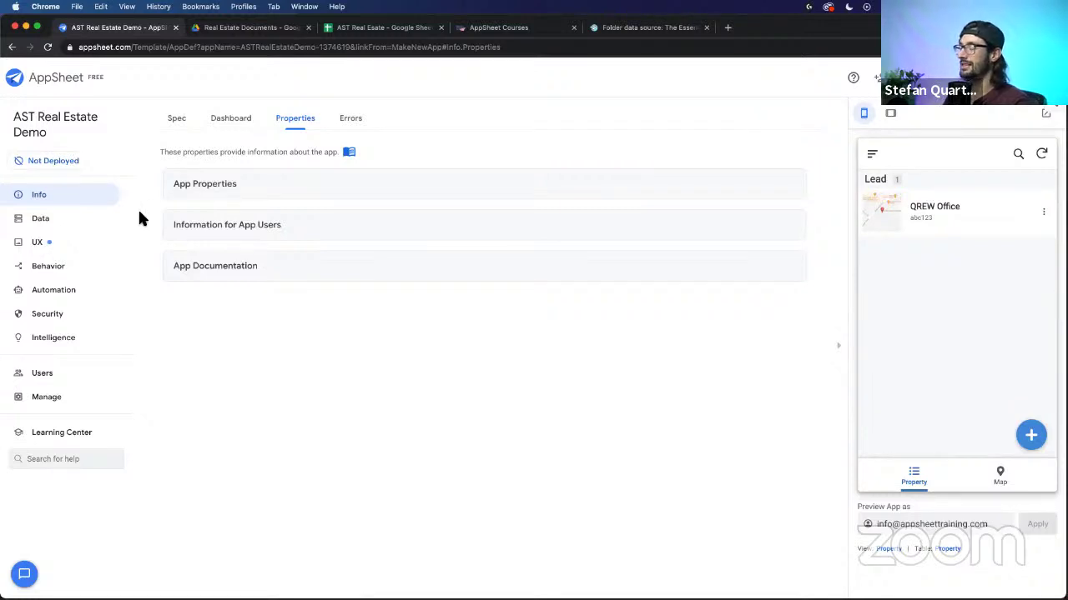
Step: Add the Document table to the app's data and view the Property table's columns
left_click(66, 223)
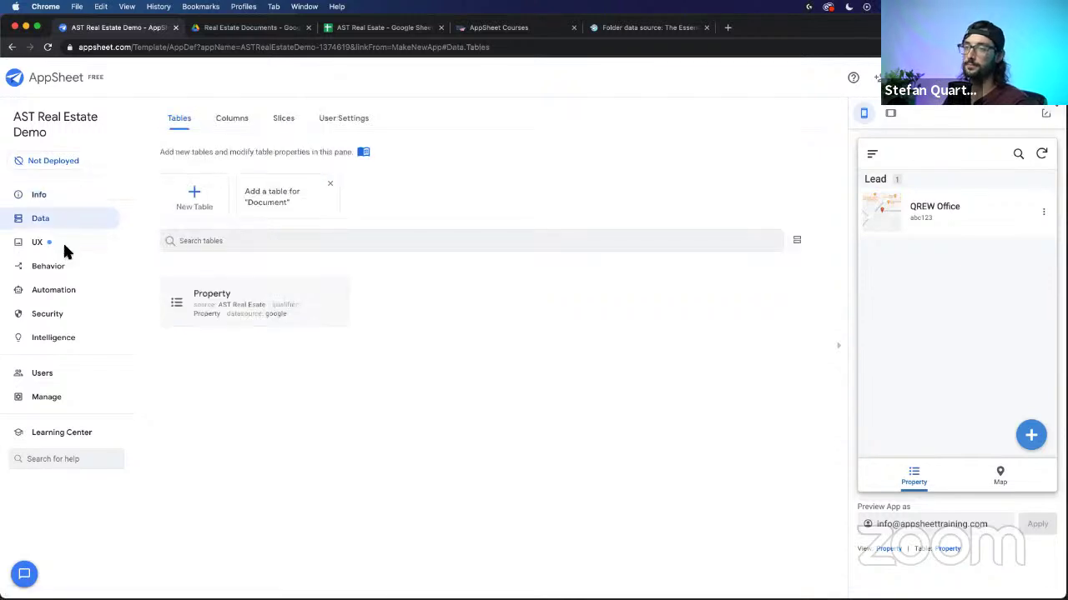
left_click(305, 193)
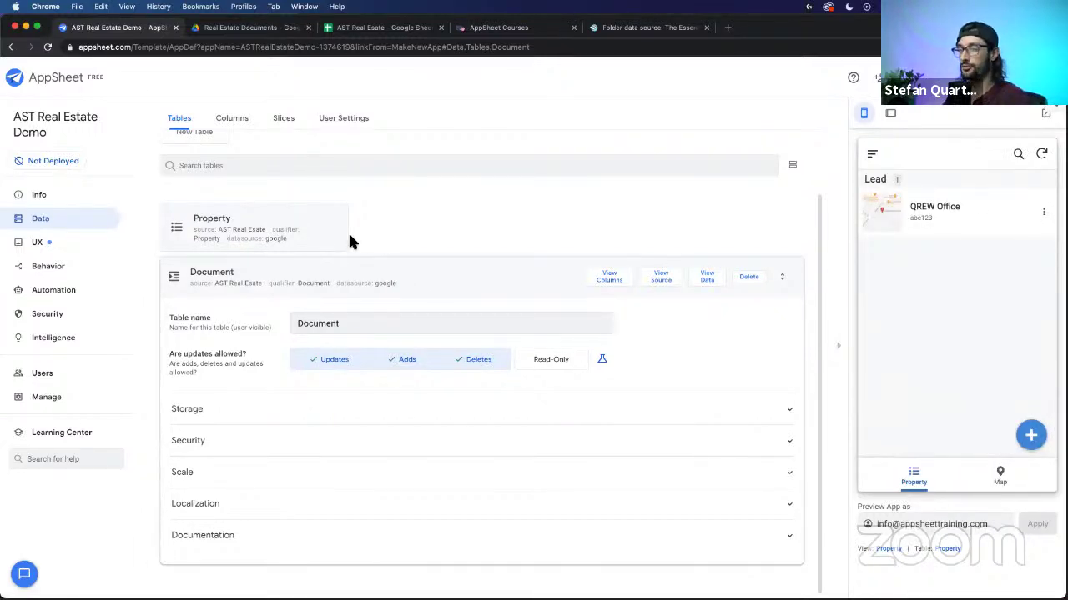
left_click(232, 118)
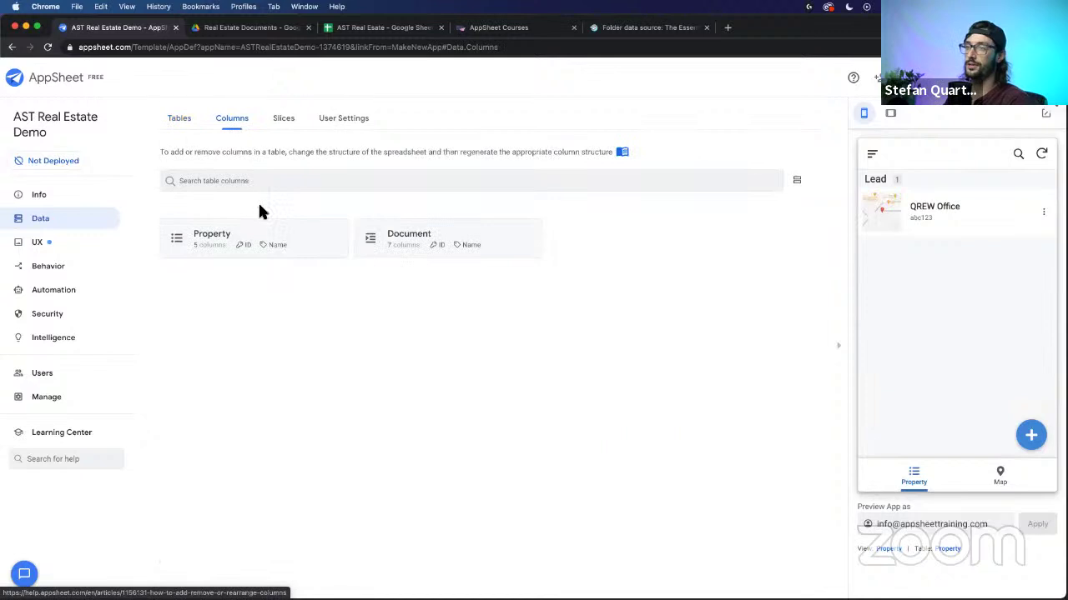
left_click(304, 242)
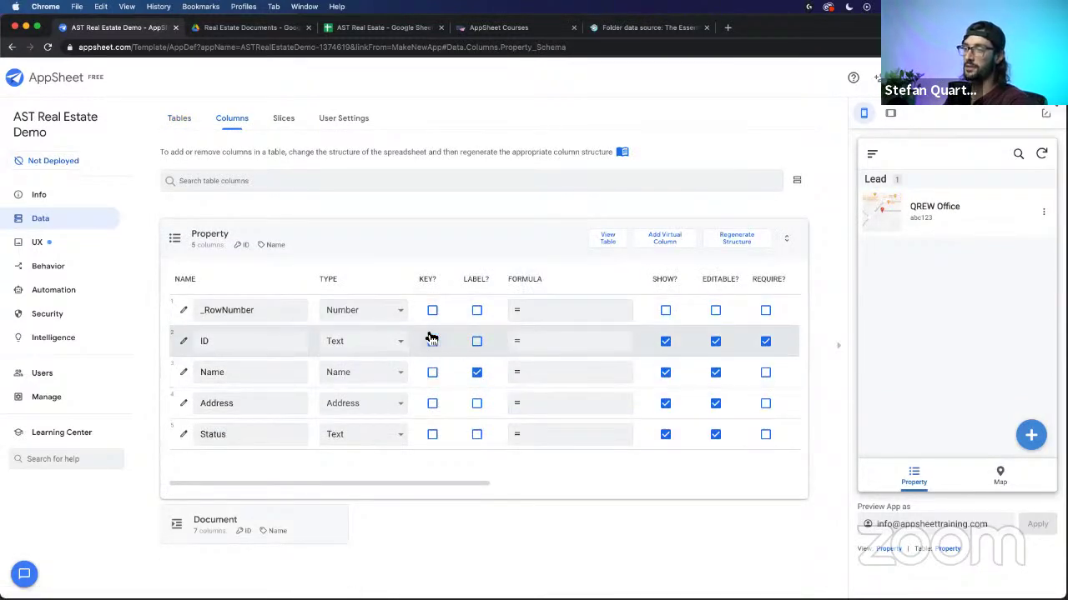
Step: Uncheck SHOW? for the Property table's ID column to hide it from app users
left_click(195, 340)
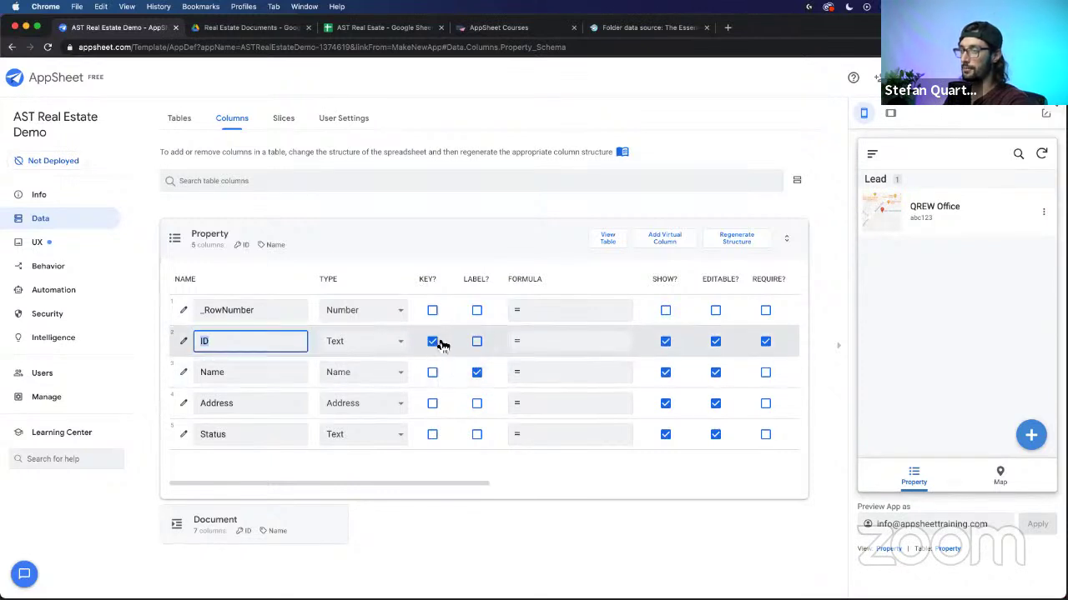
scroll(450, 350, "right", 3)
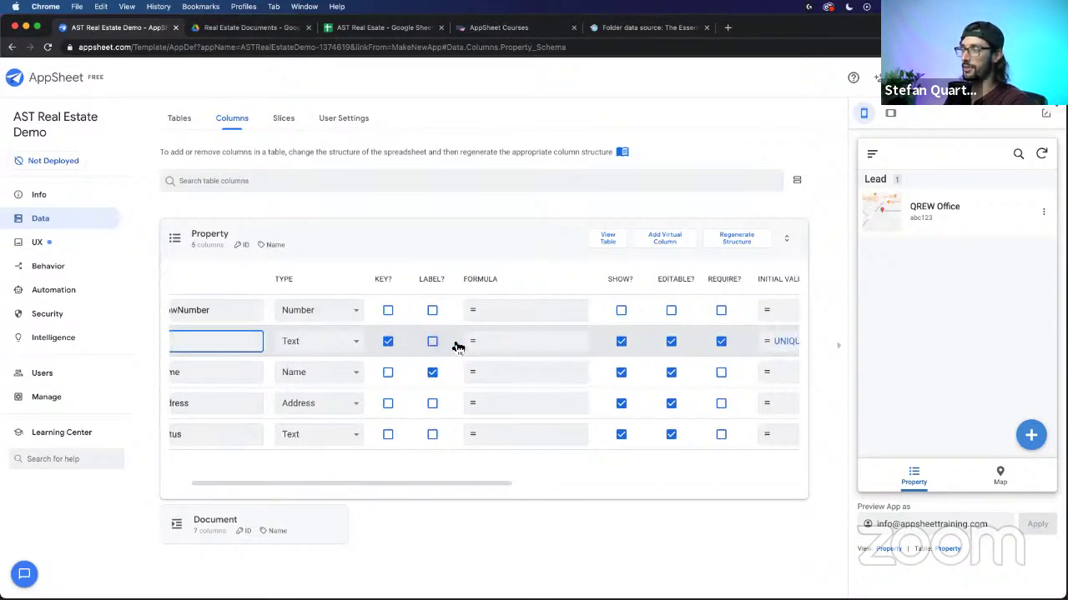
scroll(615, 350, "right", 2)
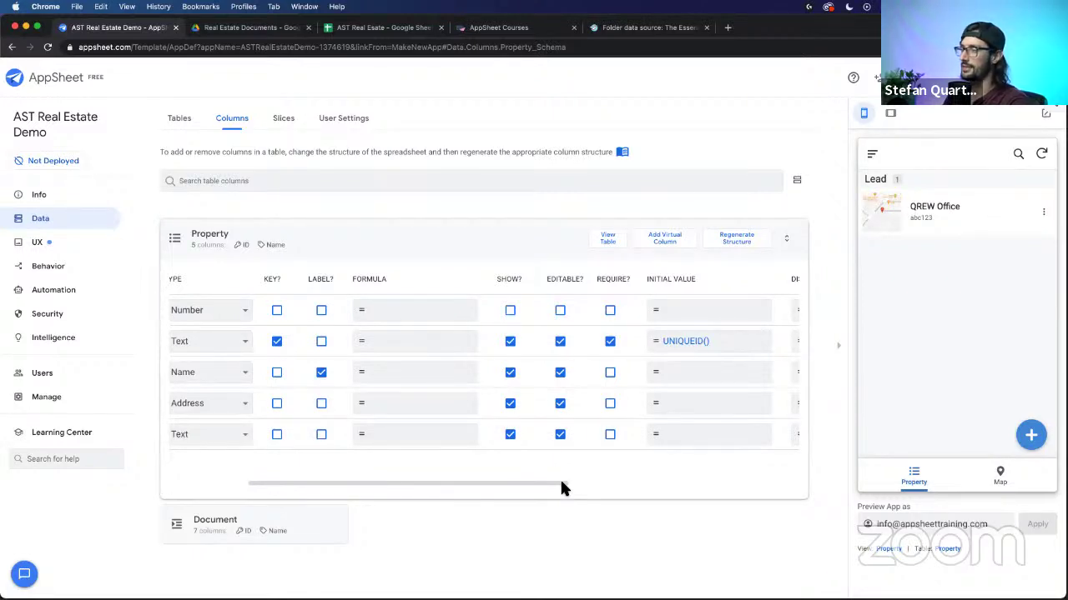
scroll(506, 484, "left", 3)
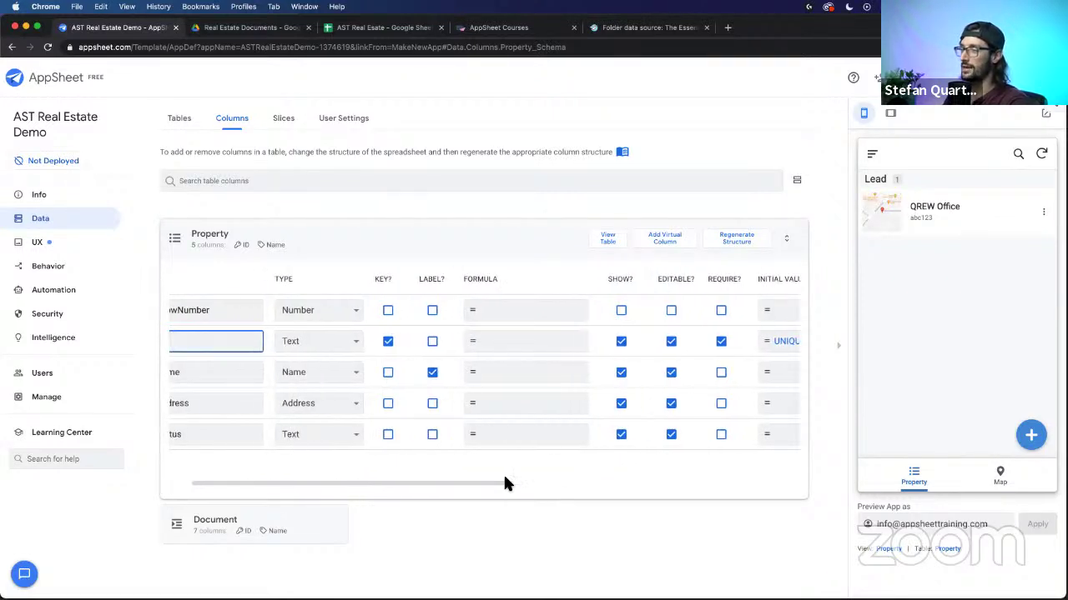
left_click(622, 343)
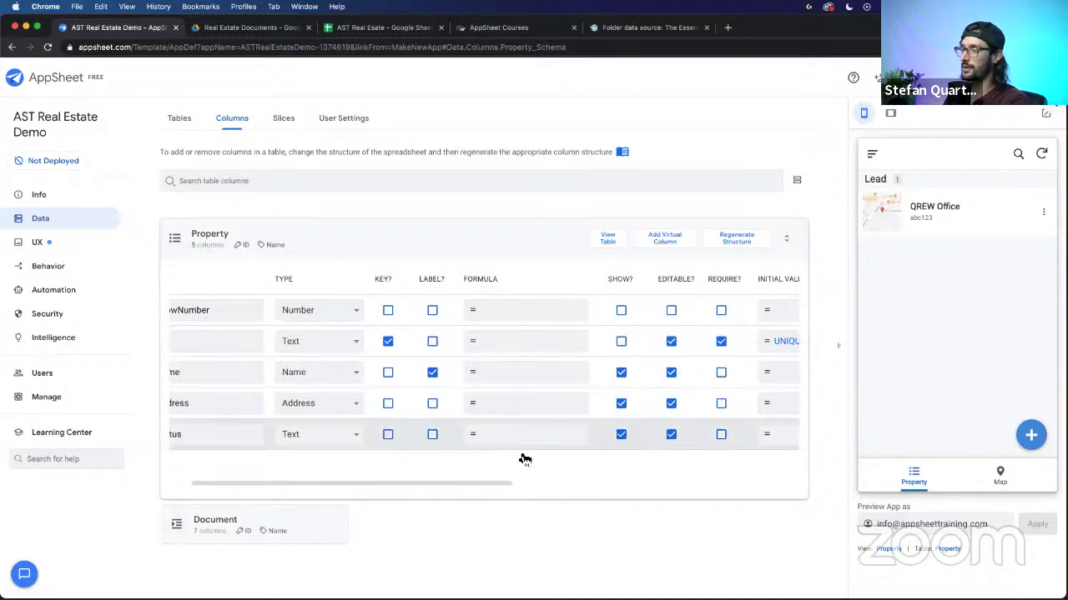
scroll(501, 475, "left", 2)
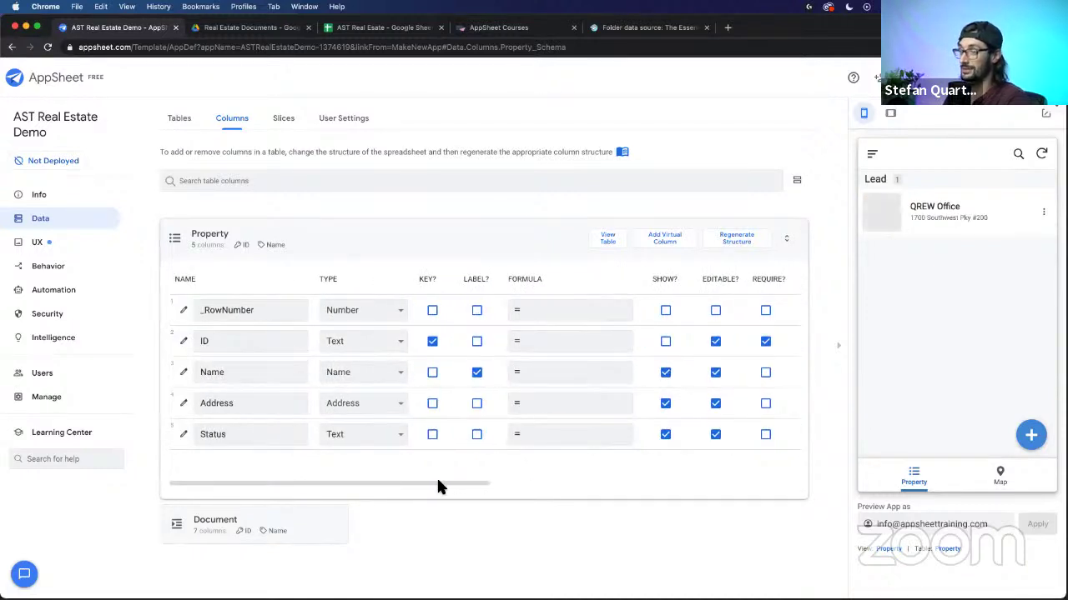
Step: Select and inspect the Name and ID column name text in the Property table
left_click(196, 369)
left_click_drag(226, 372, 197, 369)
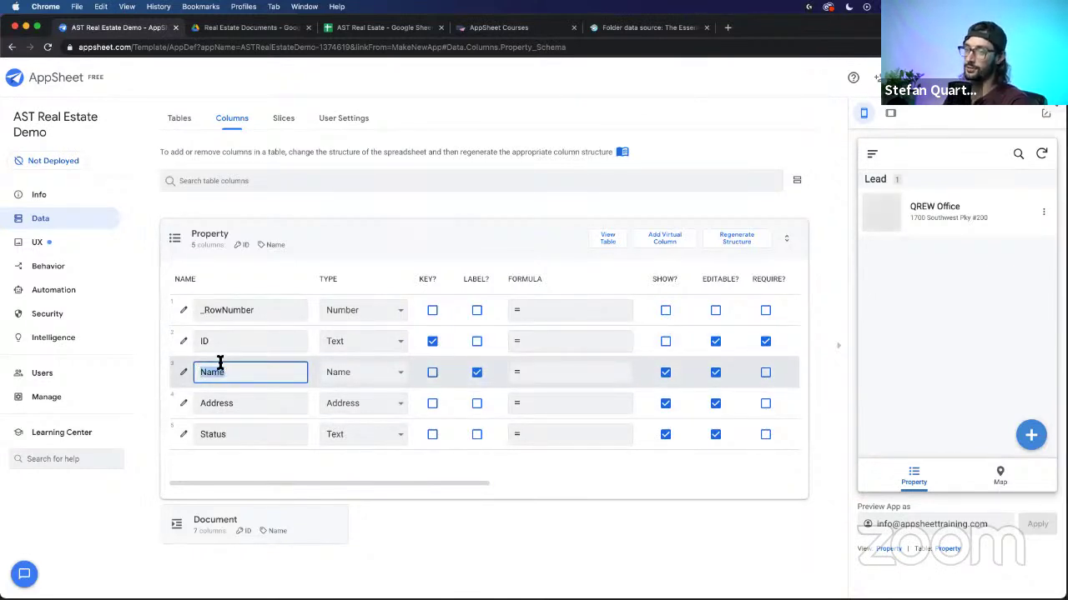
double_click(212, 342)
double_click(226, 376)
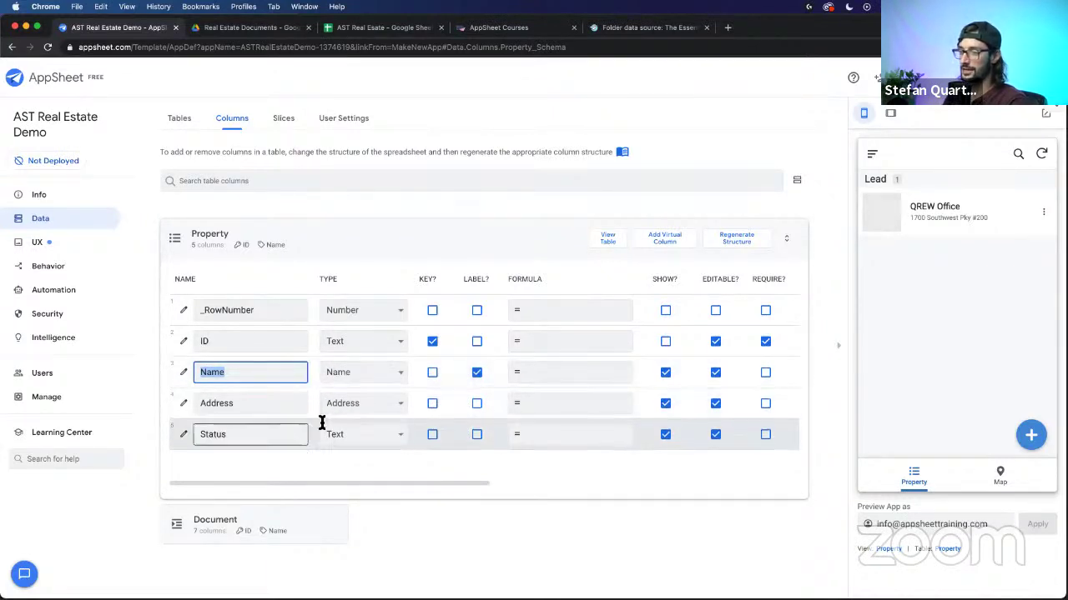
left_click(184, 433)
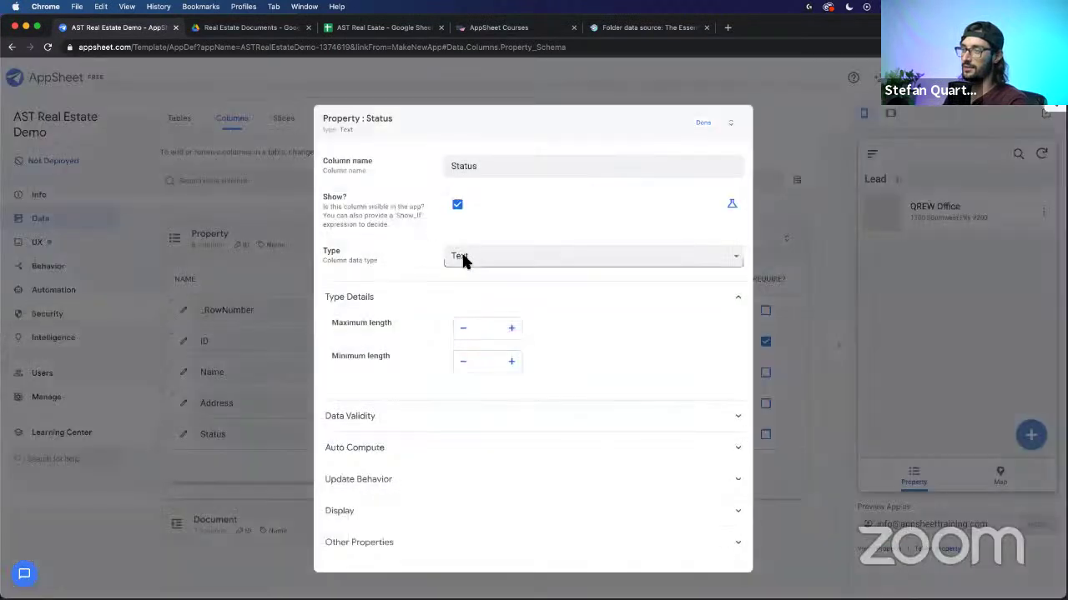
Step: Make Status an Enum column with values Lead, Prospective, Under Contract and Sold
left_click(463, 261)
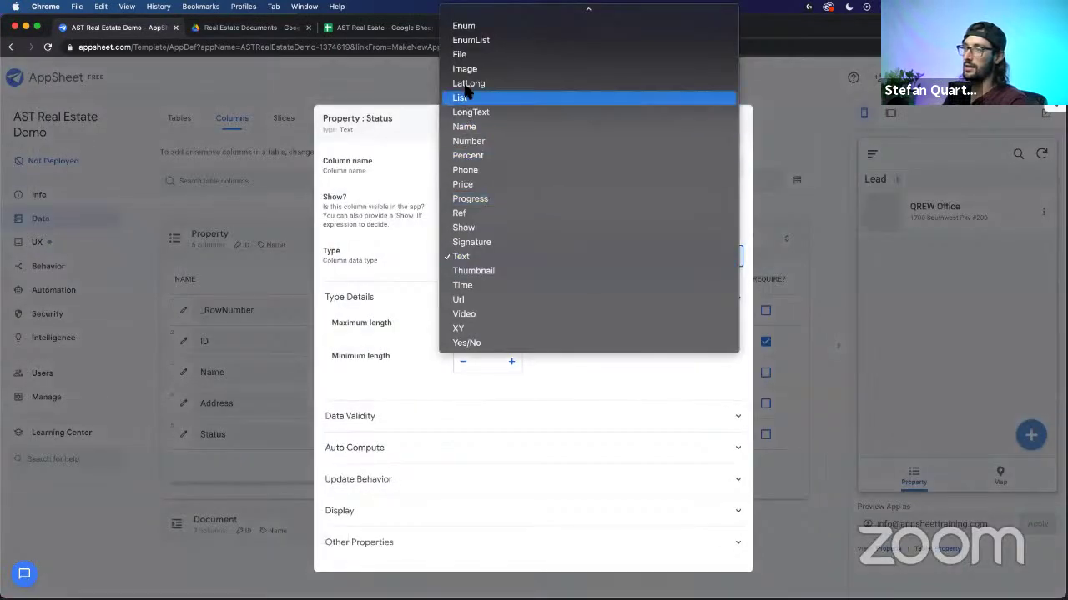
left_click(464, 26)
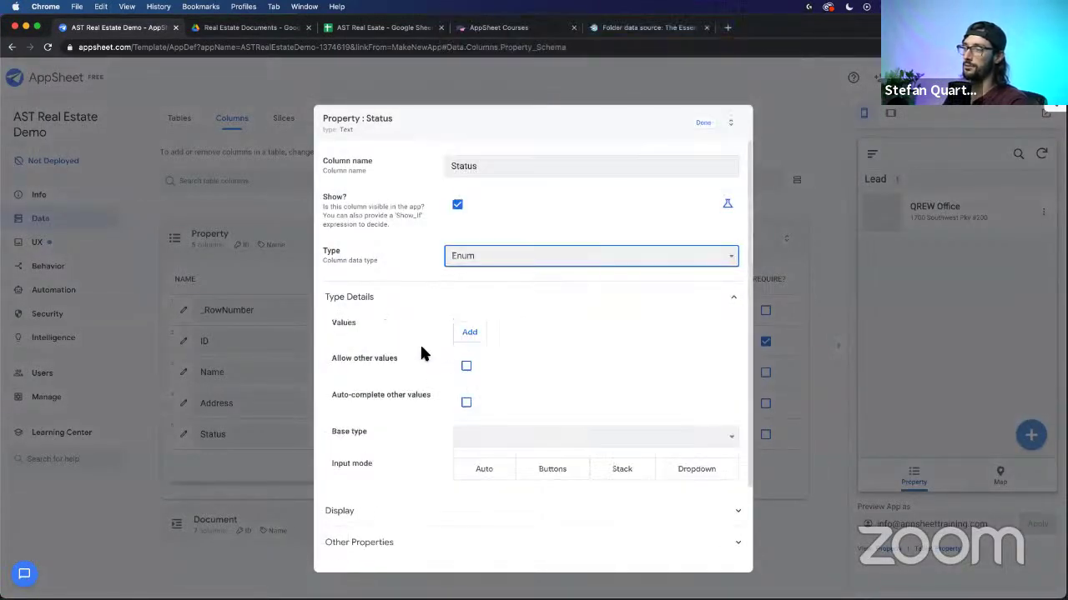
left_click(469, 333)
left_click(495, 334)
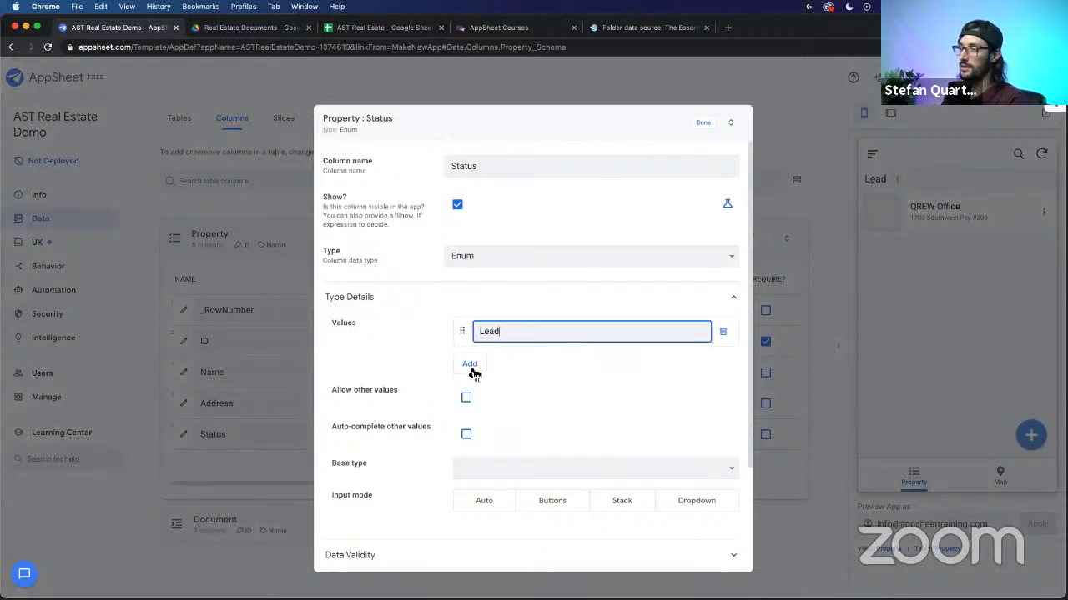
left_click(472, 369)
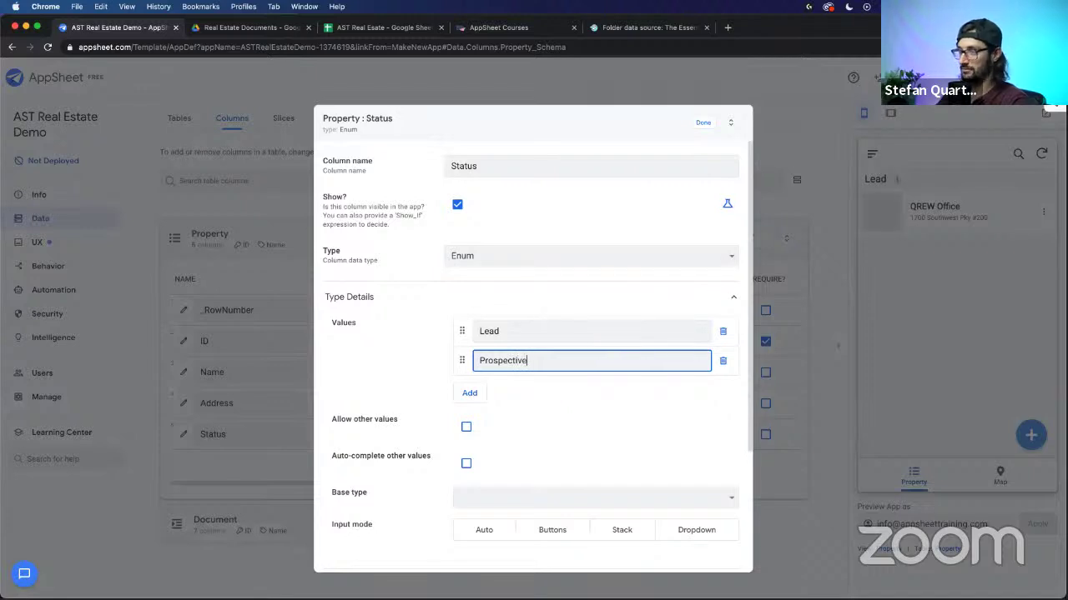
left_click(471, 393)
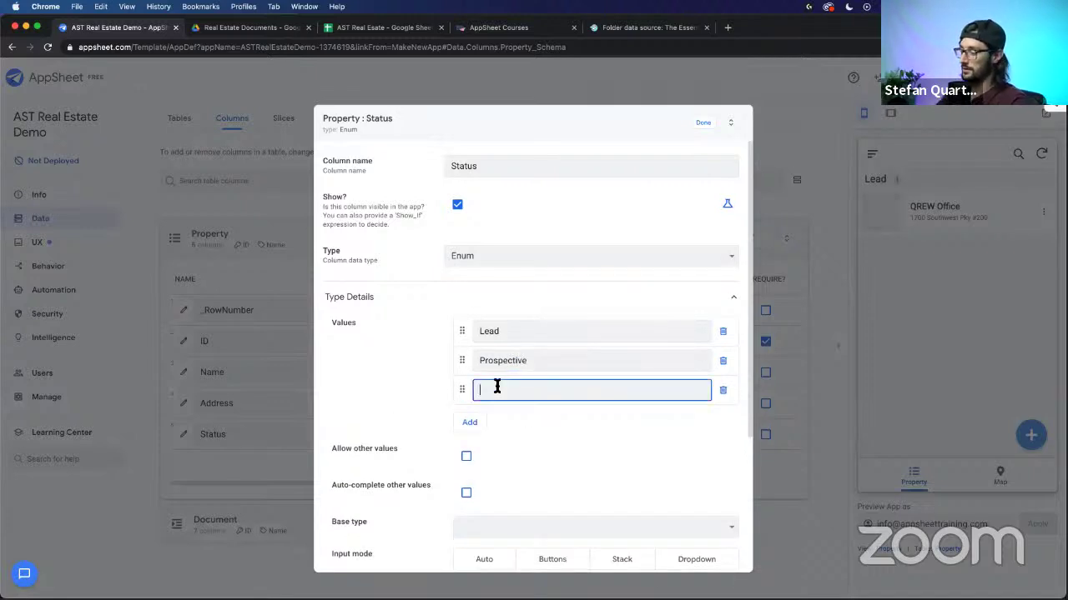
type("Under Contract")
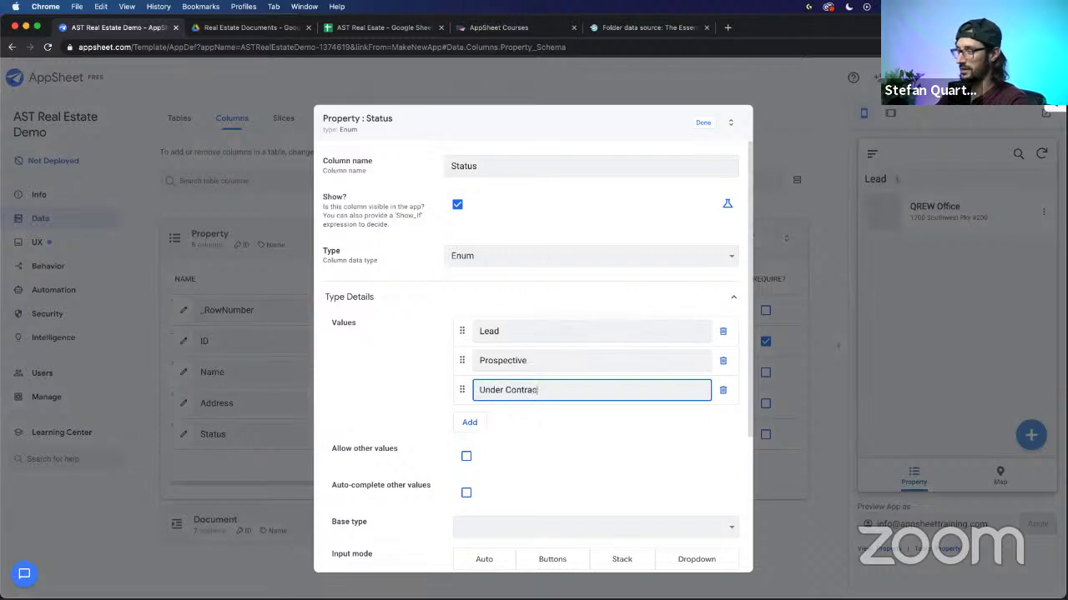
left_click(470, 422)
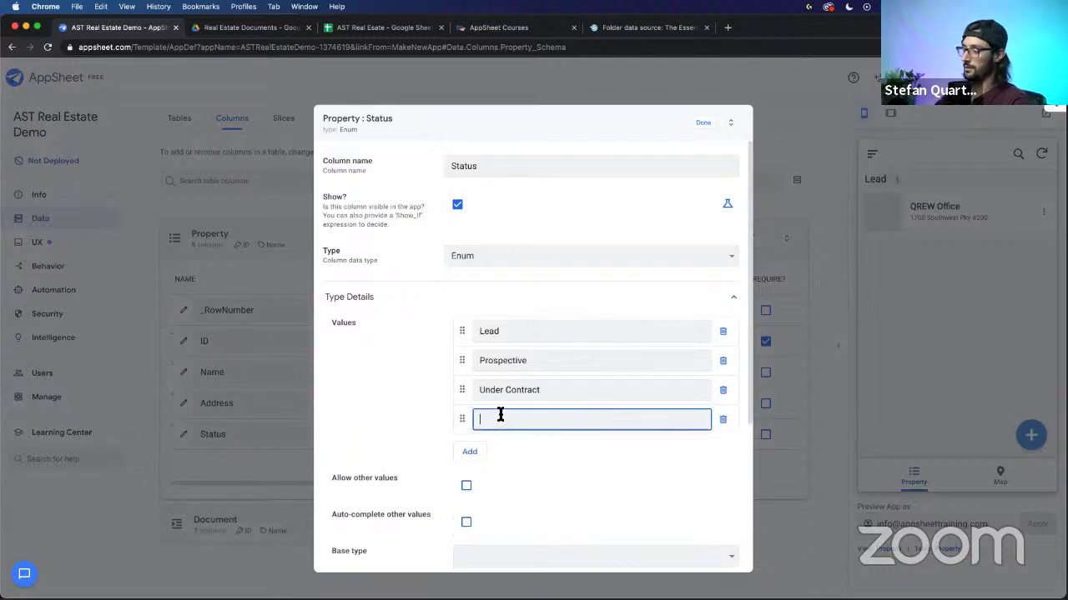
type("Co")
type("S")
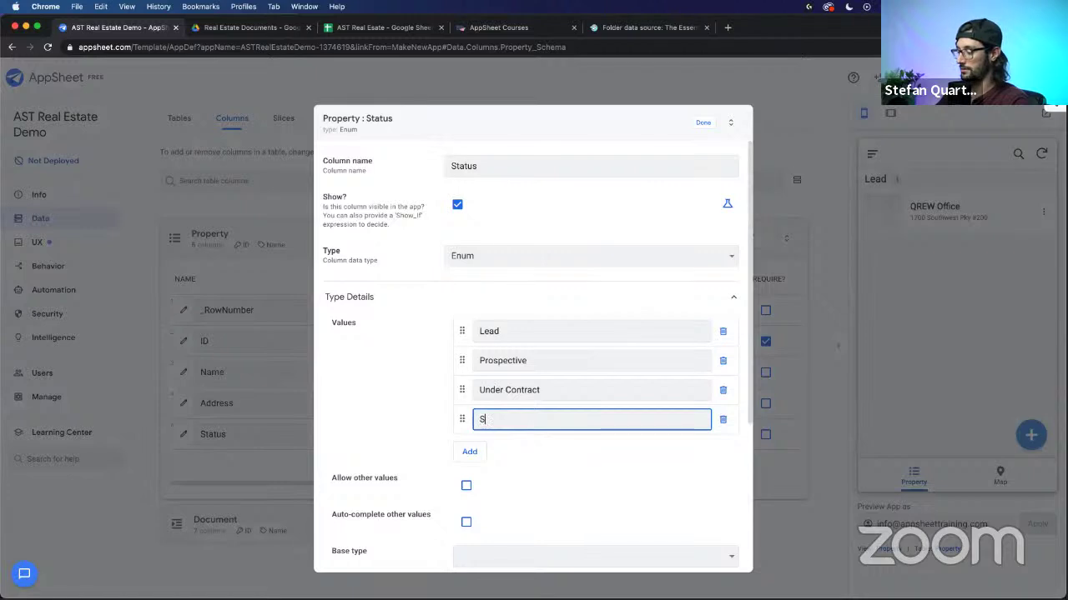
type("old")
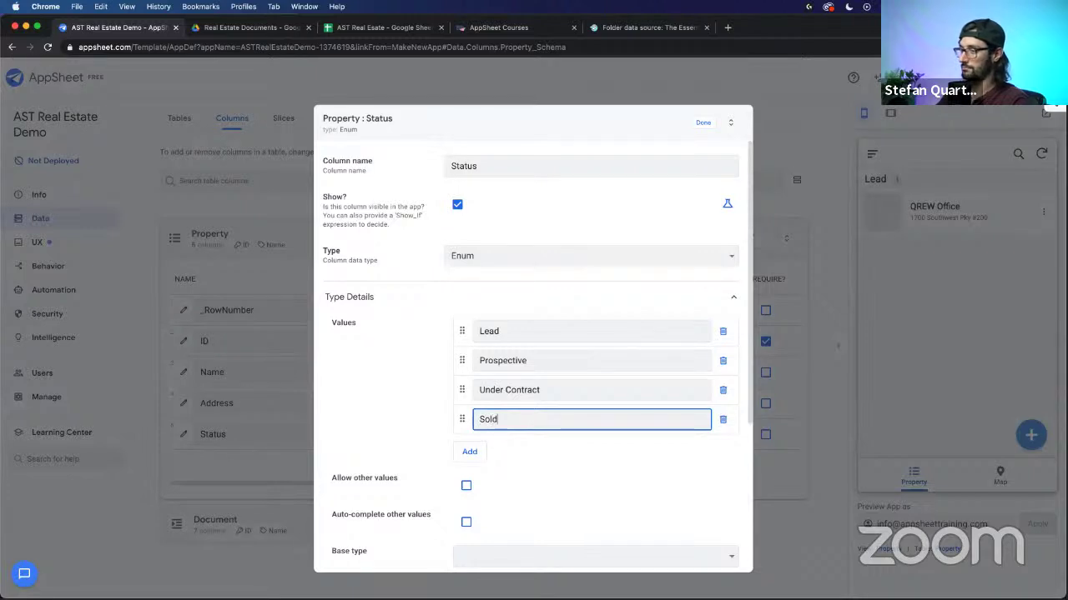
left_click(536, 486)
Step: Review the Status settings and close the column editor with Done
scroll(546, 453, "down", 5)
scroll(501, 305, "up", 2)
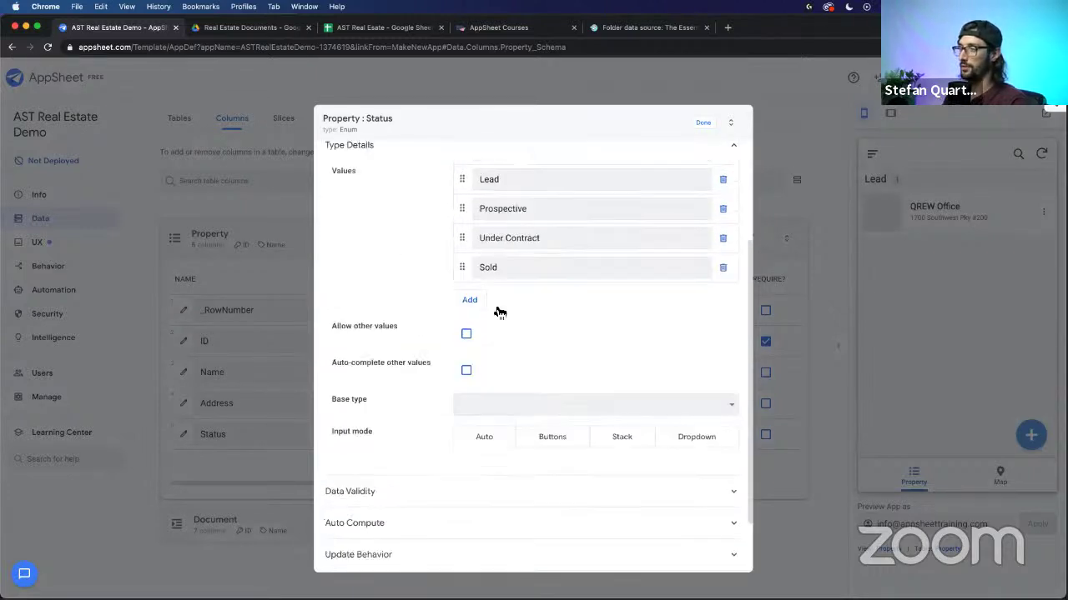
scroll(534, 414, "down", 1)
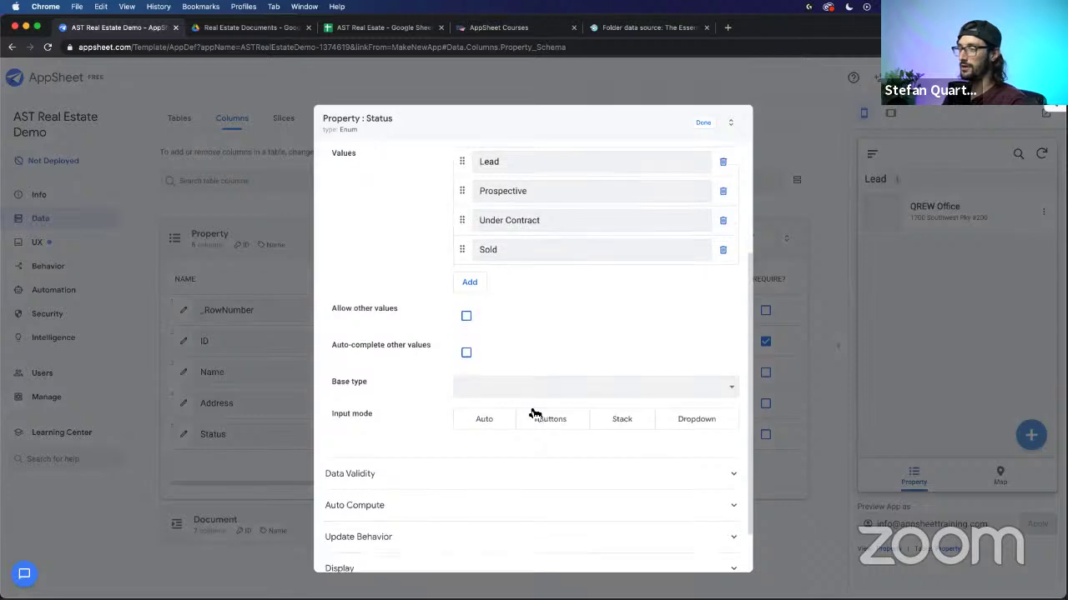
scroll(564, 354, "up", 3)
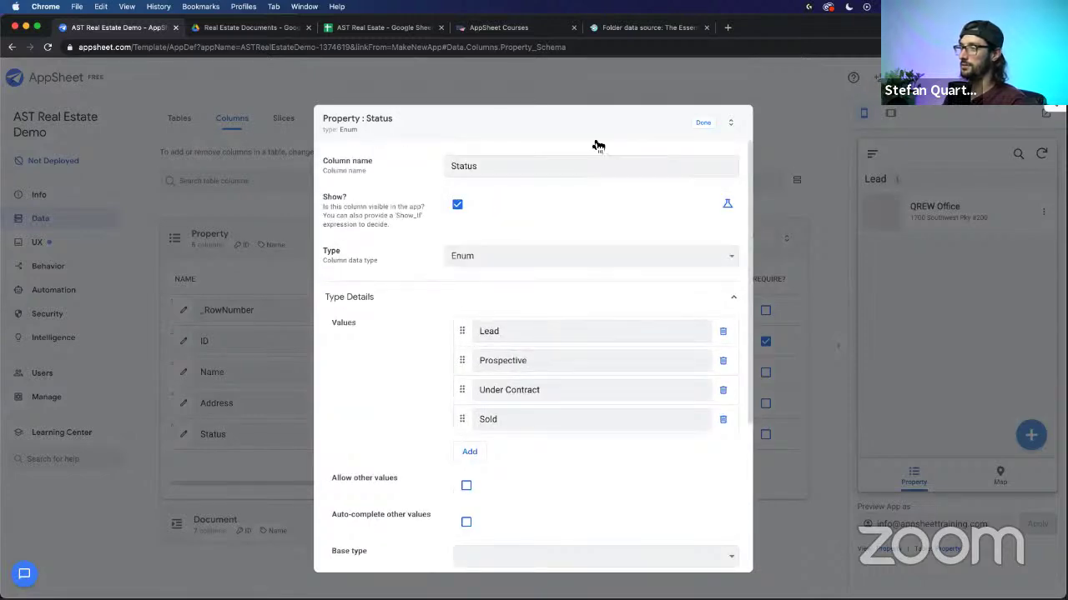
left_click(704, 125)
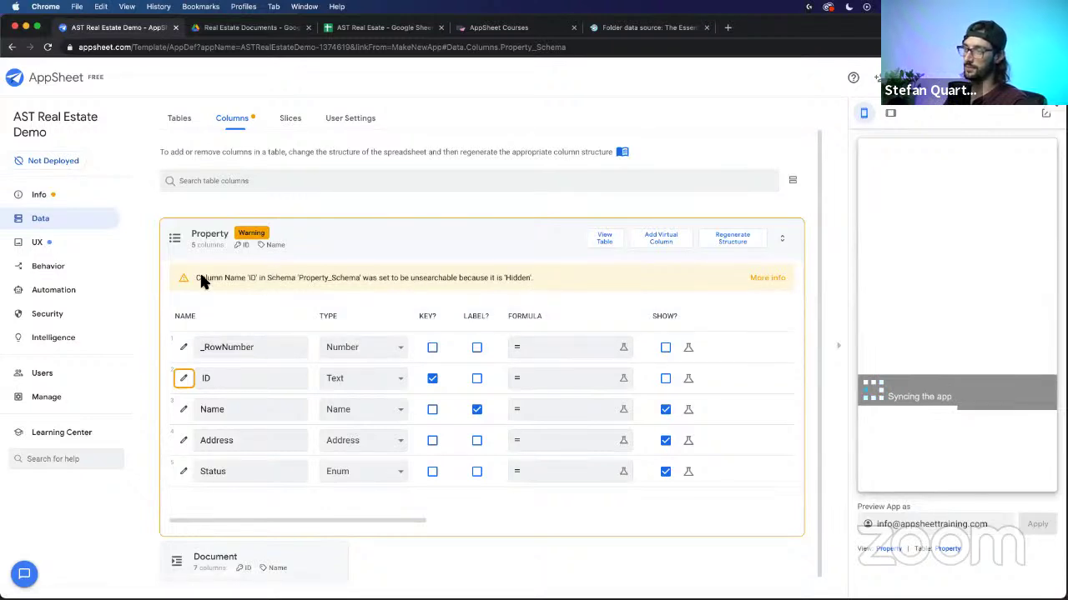
Step: Scroll down to the Document table and uncheck Show? for its ID column
left_click_drag(532, 278, 356, 307)
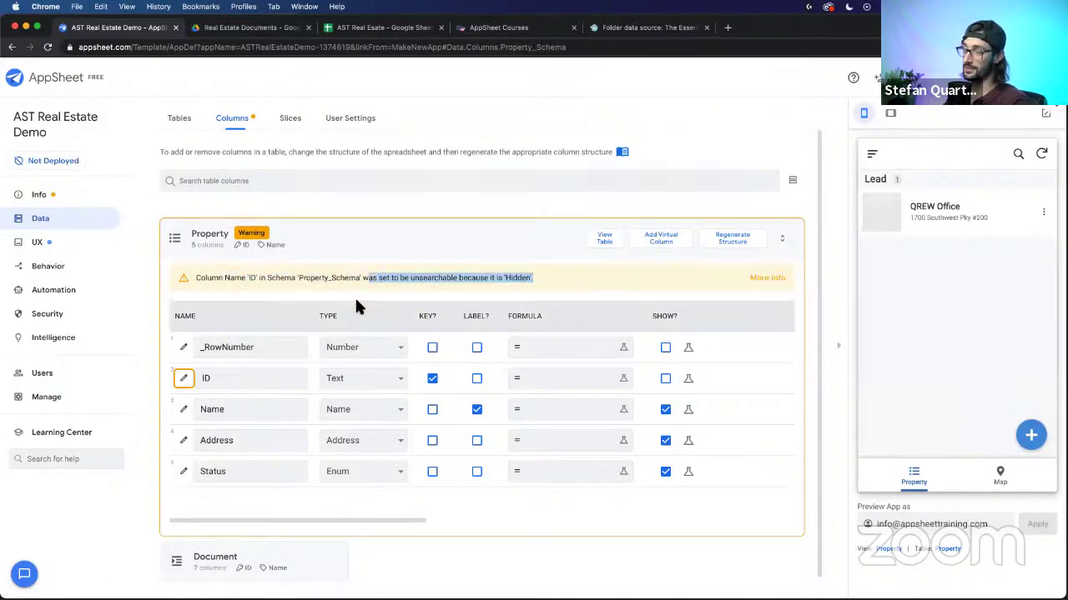
scroll(359, 307, "down", 1)
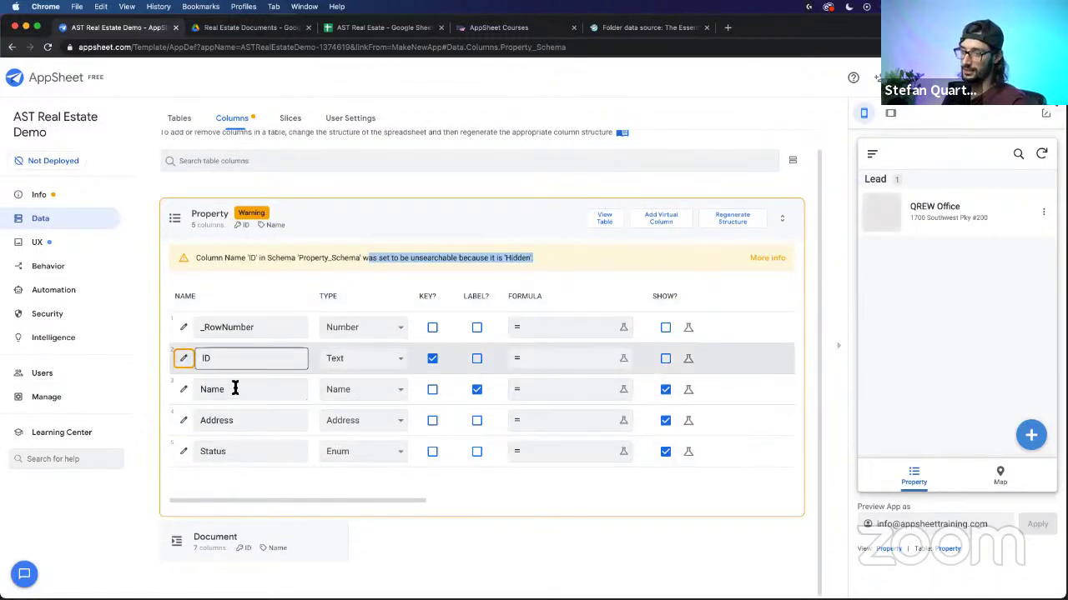
left_click(322, 503)
scroll(333, 441, "down", 5)
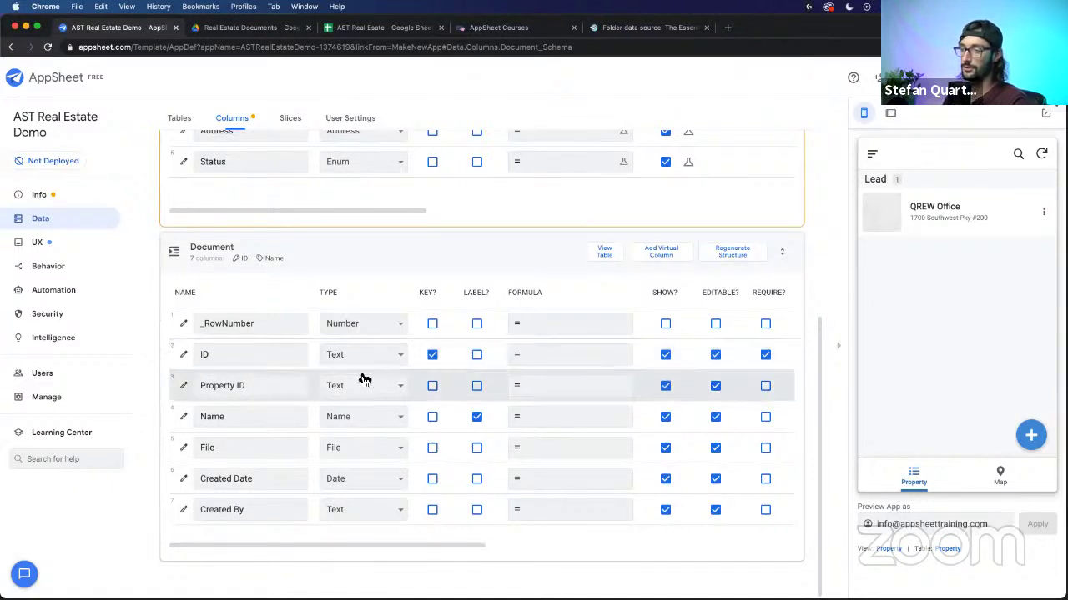
left_click(667, 355)
Step: Select the Document table's Property ID column name
mouse_move(439, 548)
left_mouse_down()
mouse_move(606, 543)
mouse_move(419, 548)
left_mouse_up()
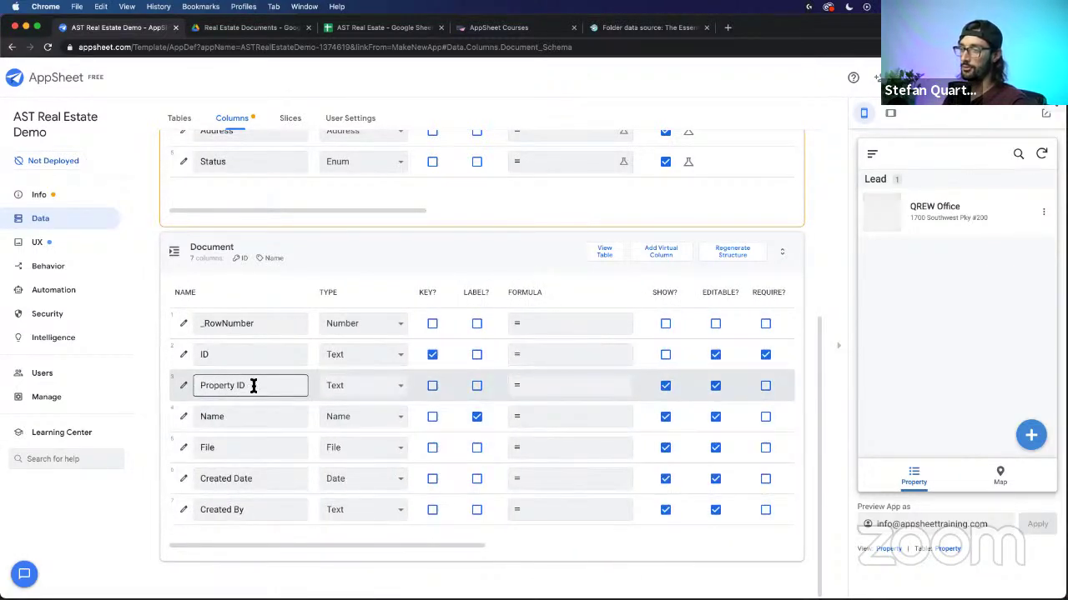
left_click_drag(255, 384, 197, 385)
scroll(409, 241, "up", 3)
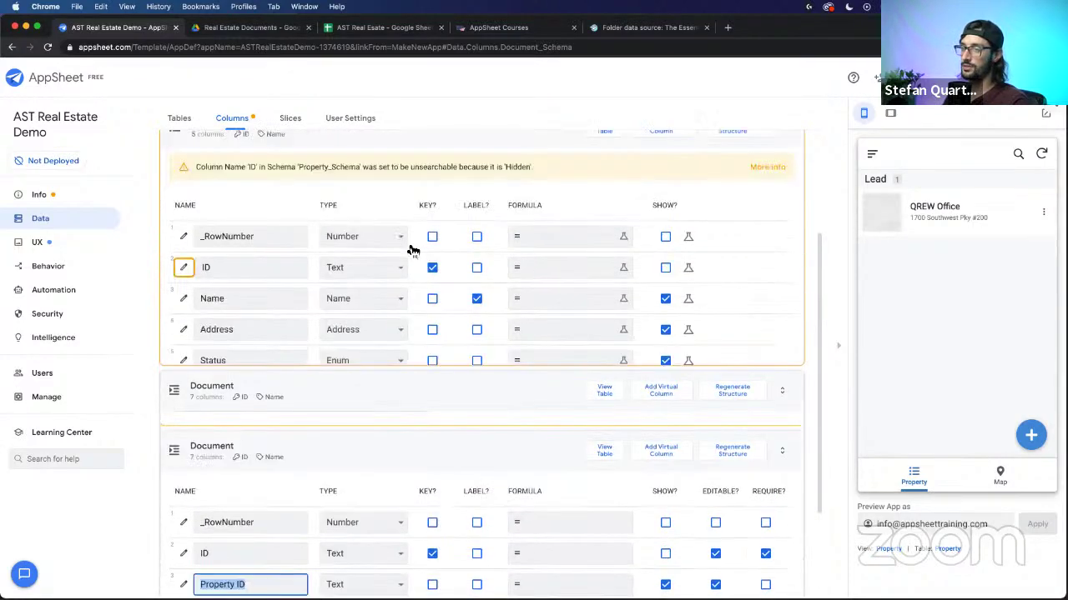
scroll(410, 267, "down", 3)
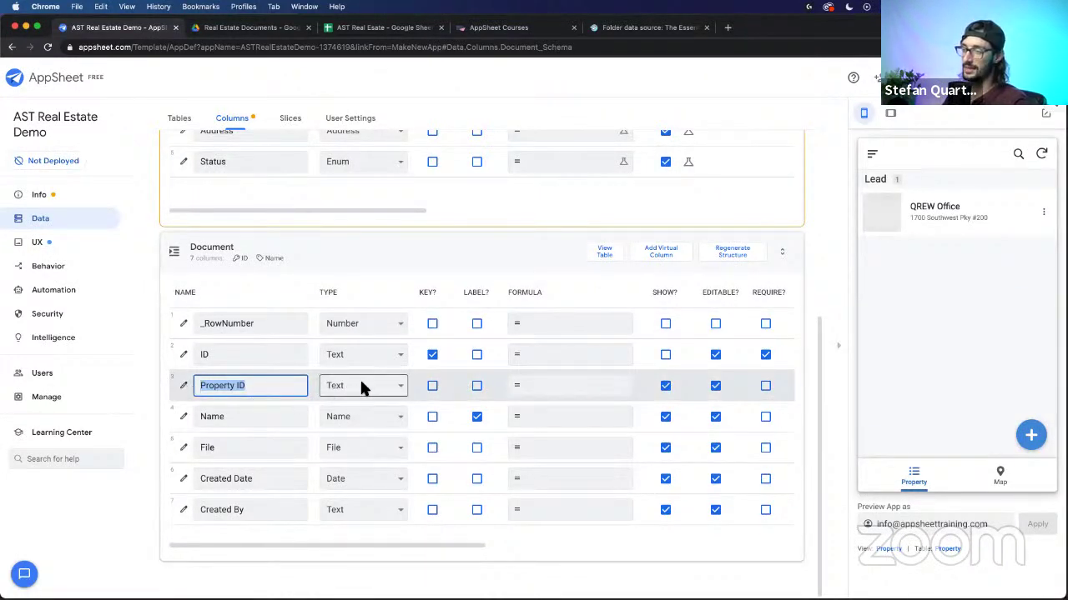
Step: Set the Document table's Property ID to type Ref with Property as source table
left_click(182, 385)
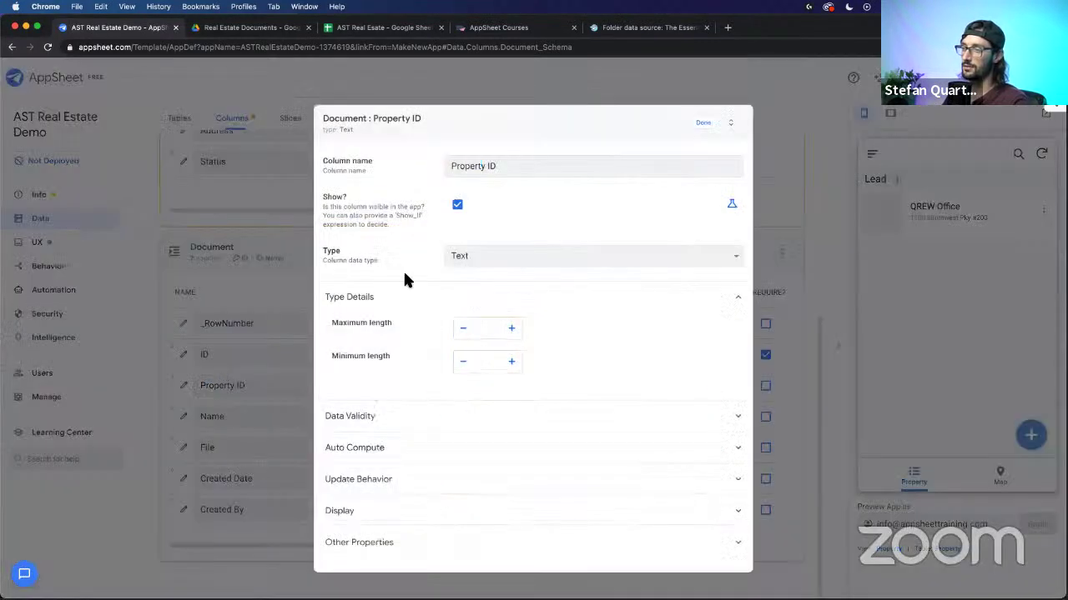
left_click(492, 256)
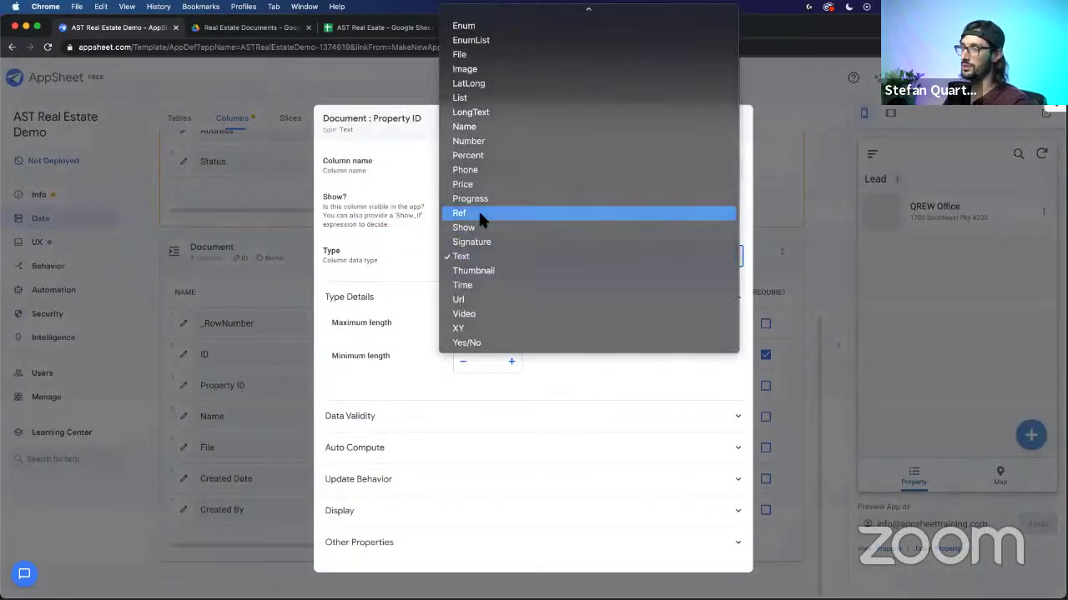
left_click(478, 213)
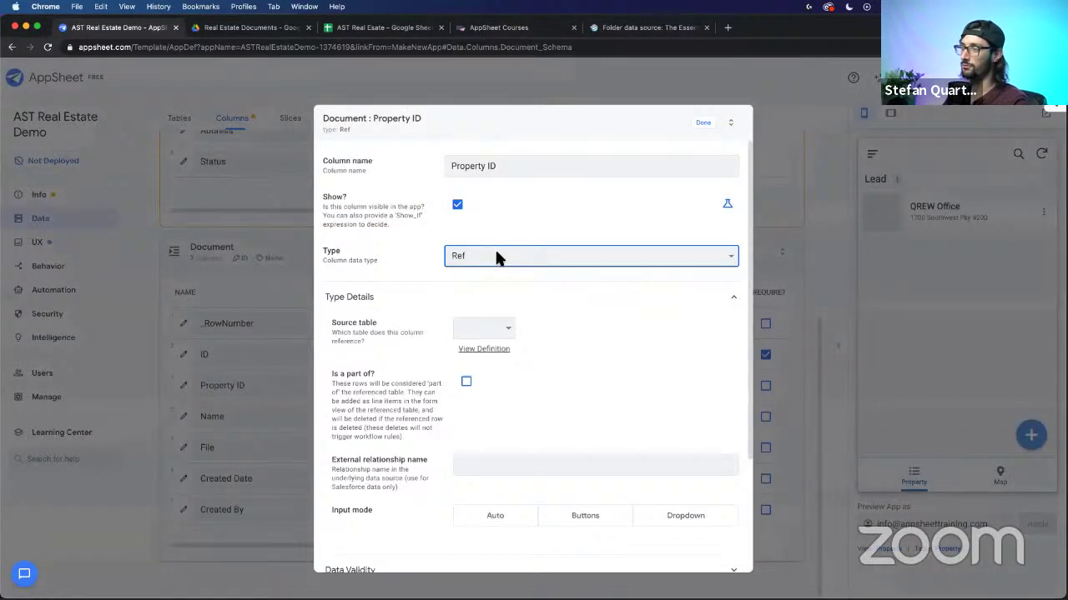
left_click(508, 328)
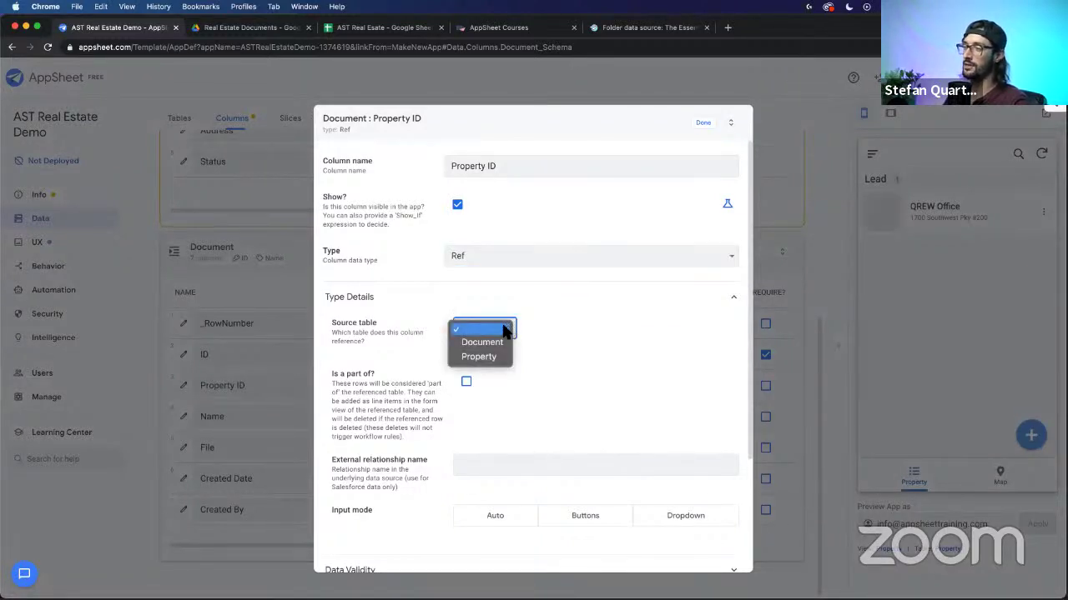
left_click(487, 357)
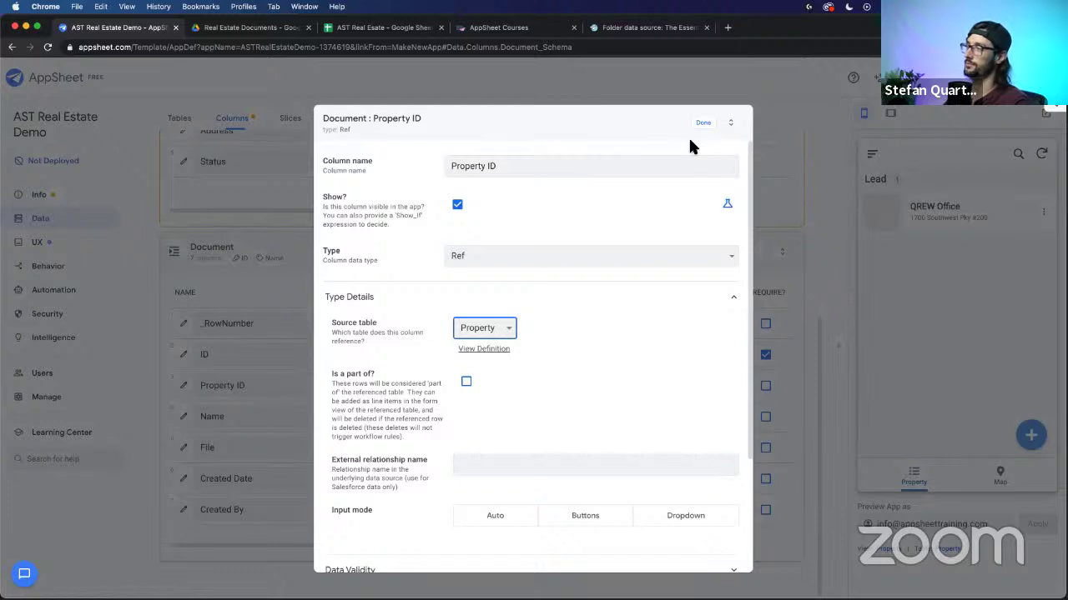
scroll(494, 375, "down", 4)
scroll(494, 375, "up", 2)
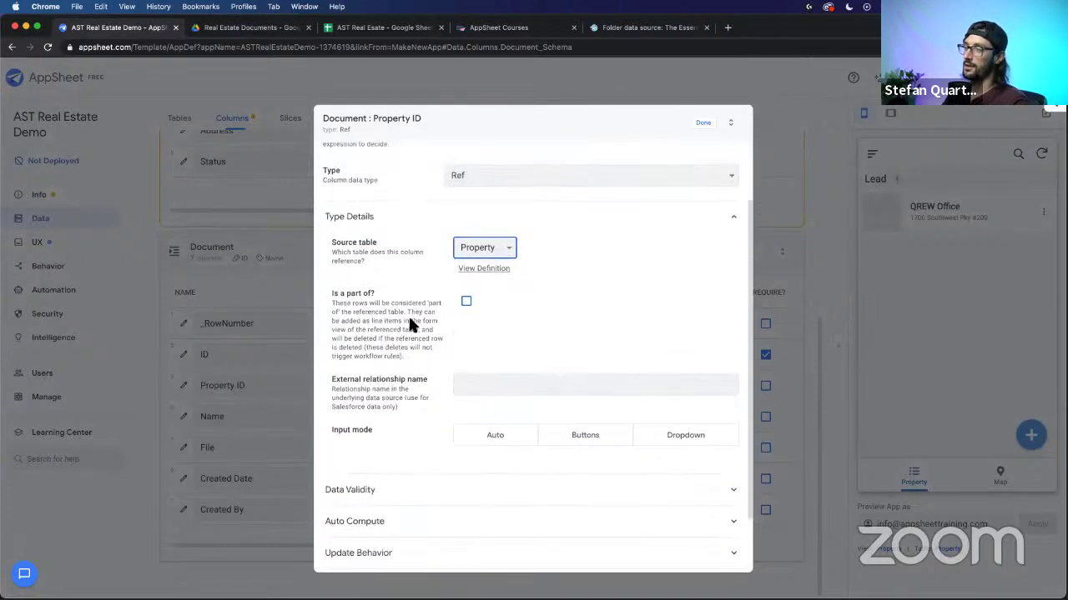
left_click_drag(332, 306, 405, 355)
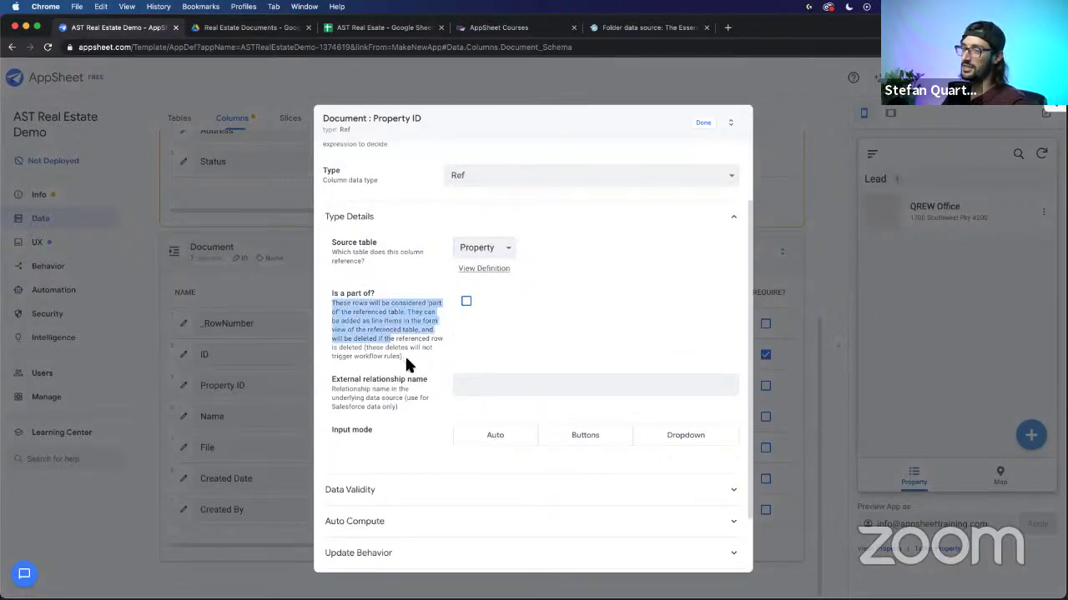
left_click(462, 336)
scroll(618, 338, "up", 3)
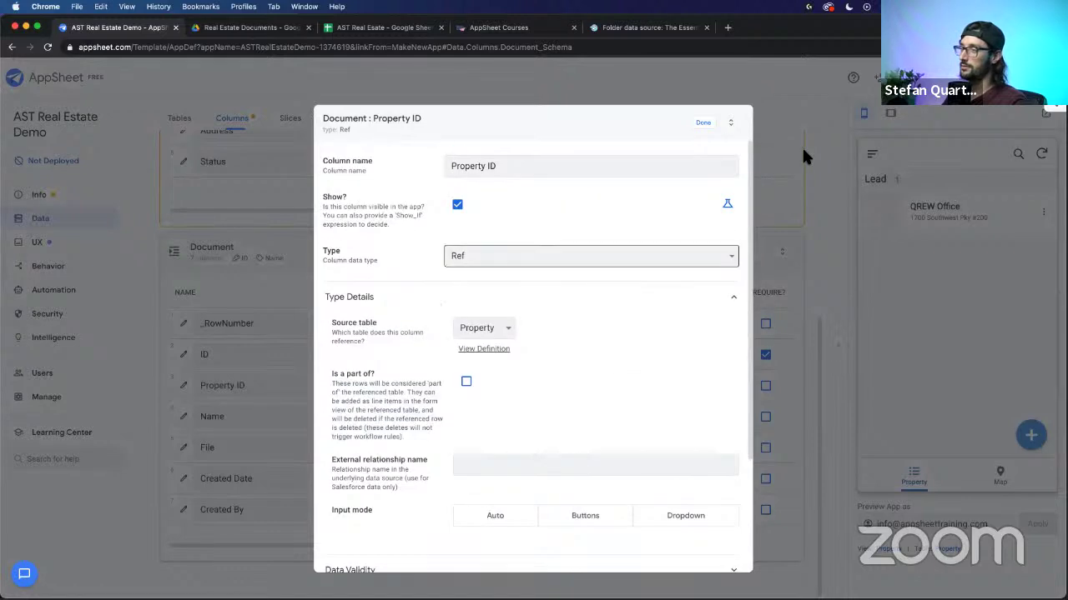
left_click(700, 124)
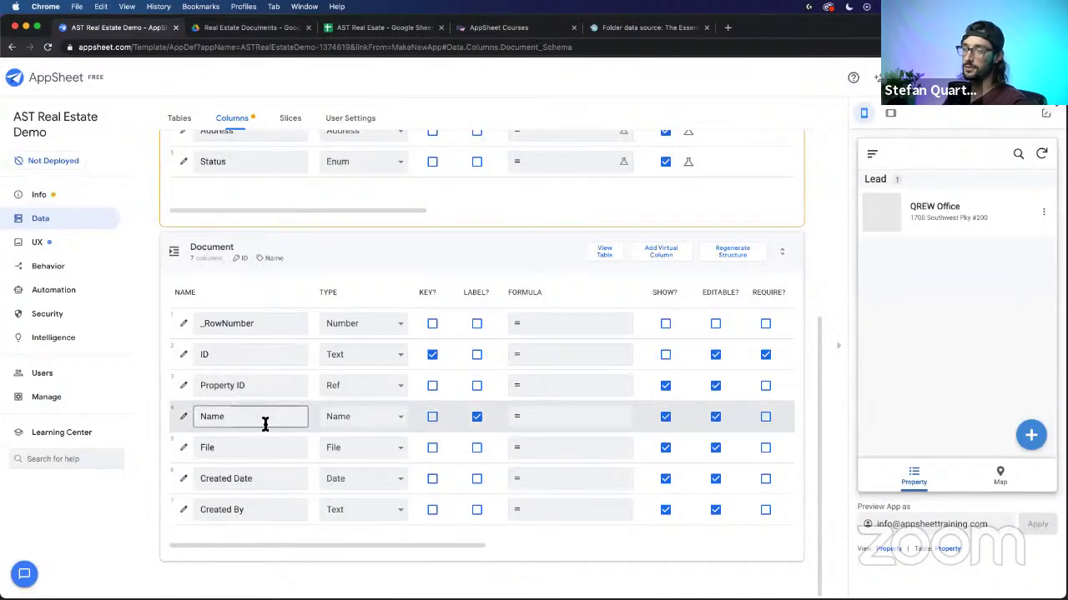
Step: Open the Document File column's settings and review its empty Image/File folder path
left_click(228, 448)
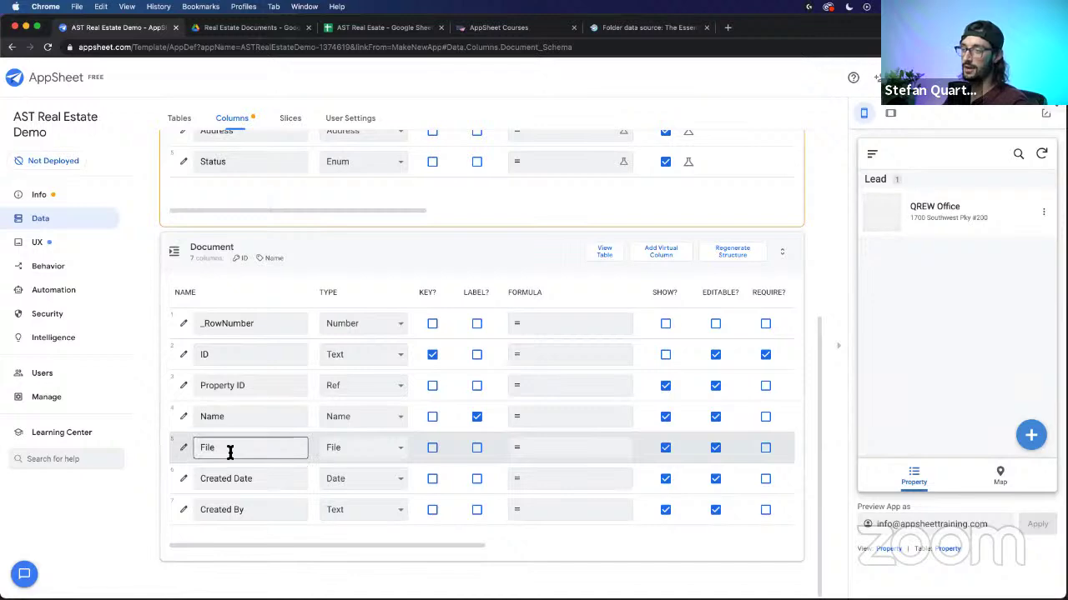
double_click(229, 447)
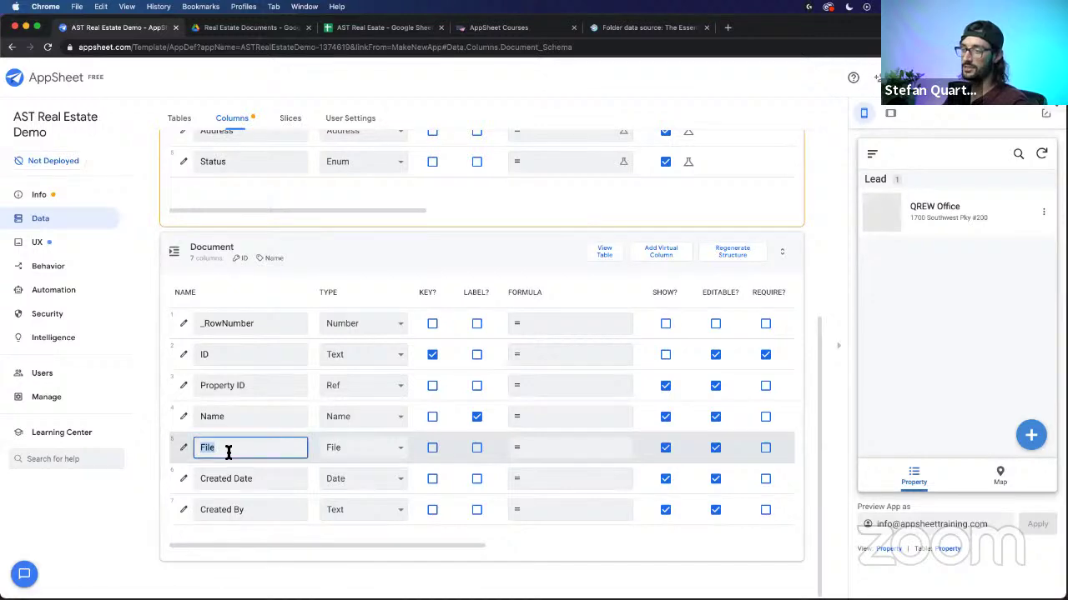
left_click(184, 448)
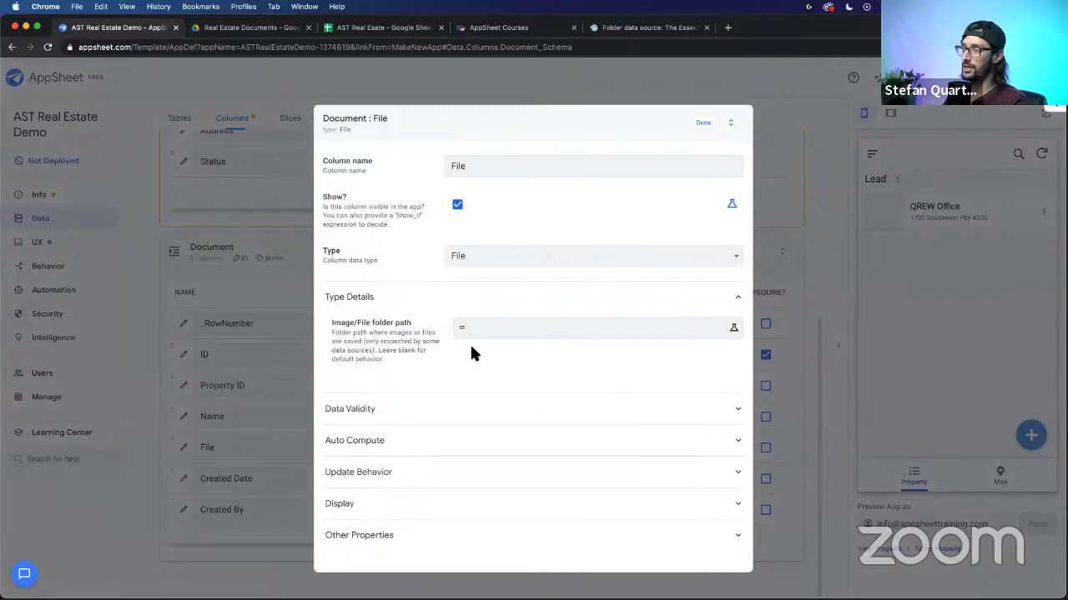
triple_click(330, 321)
right_click(336, 327)
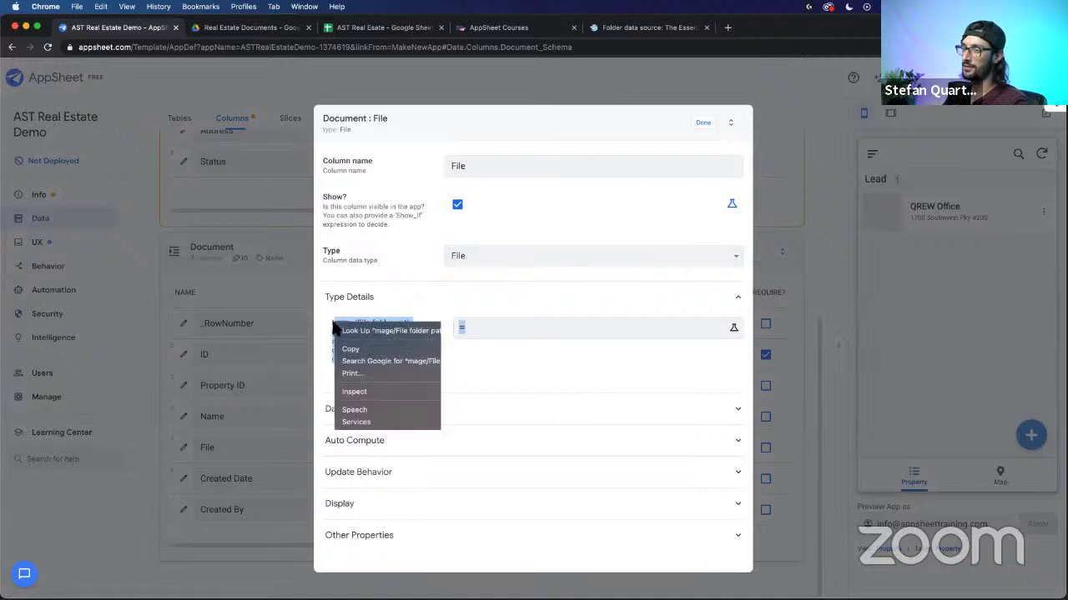
left_click(359, 353)
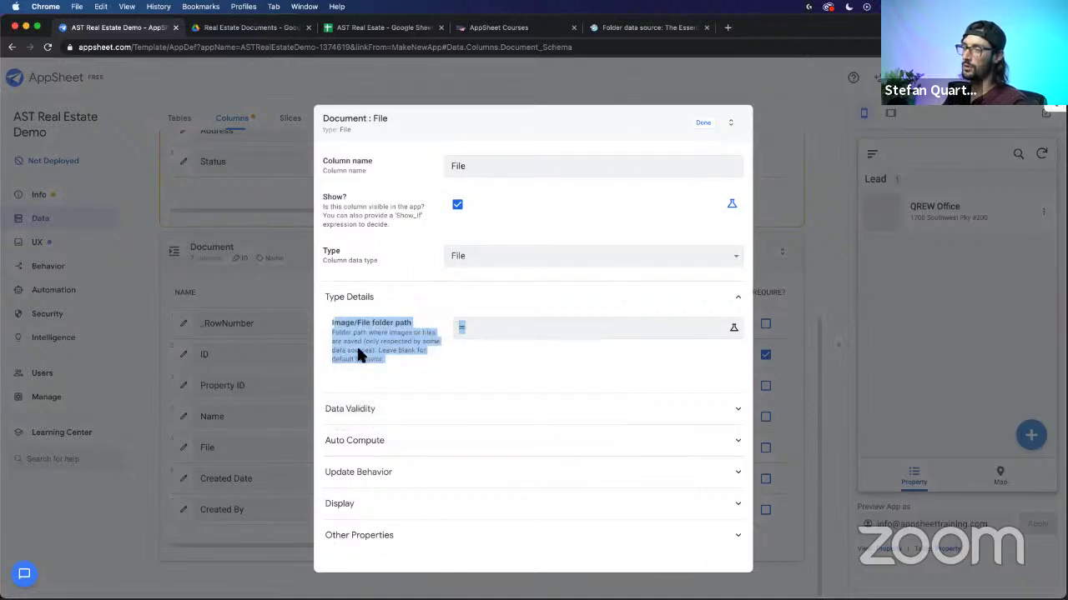
left_click(415, 345)
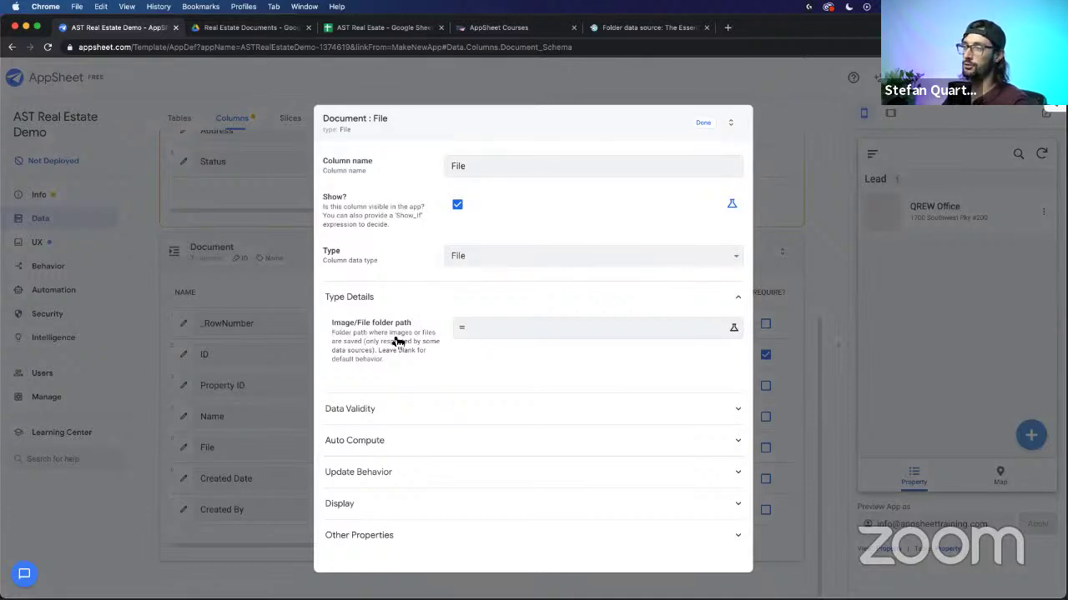
Step: Build the folder path expression "/" & [Property ID] in the Expression Assistant
left_click(482, 329)
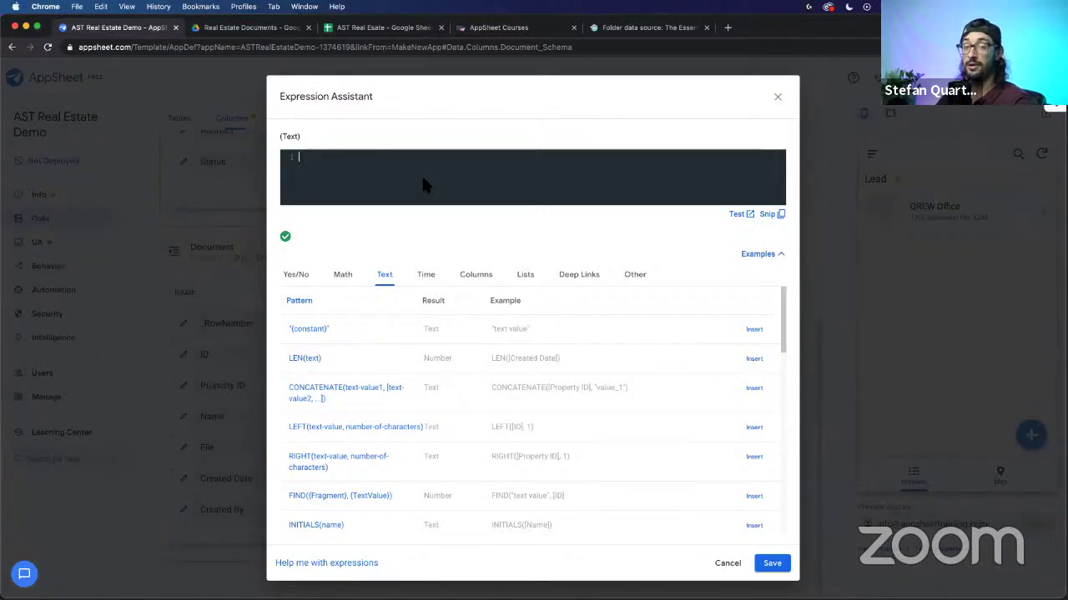
type("\"/\"&")
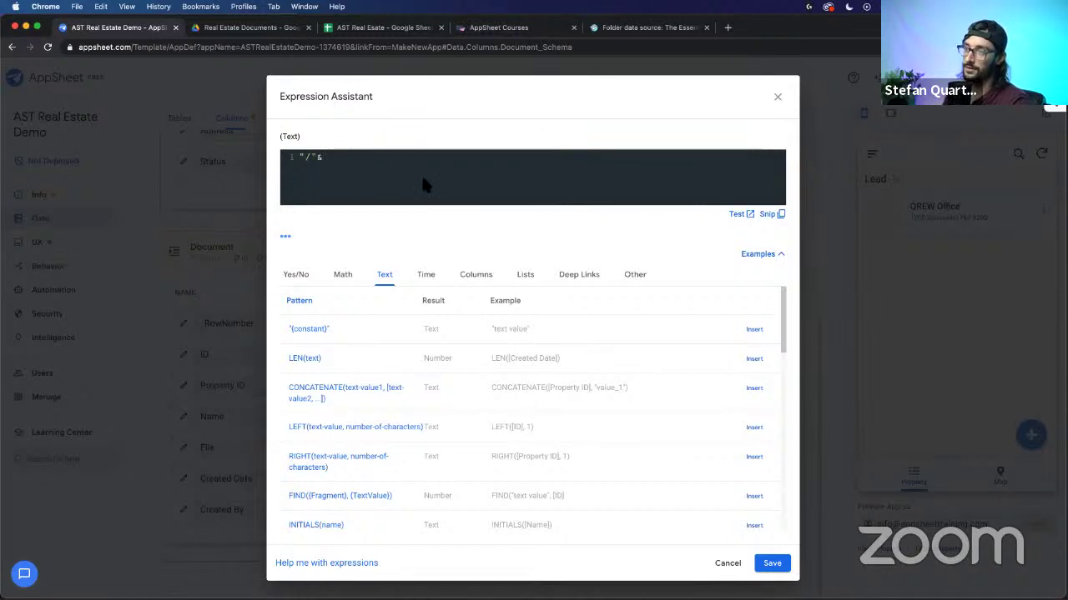
left_click(317, 157)
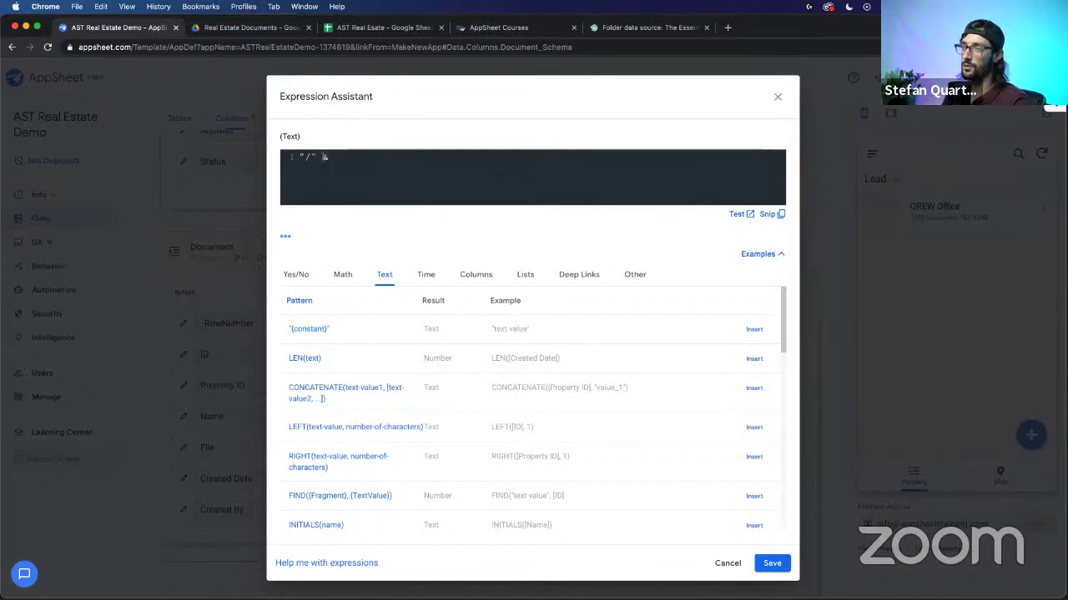
left_click(334, 160)
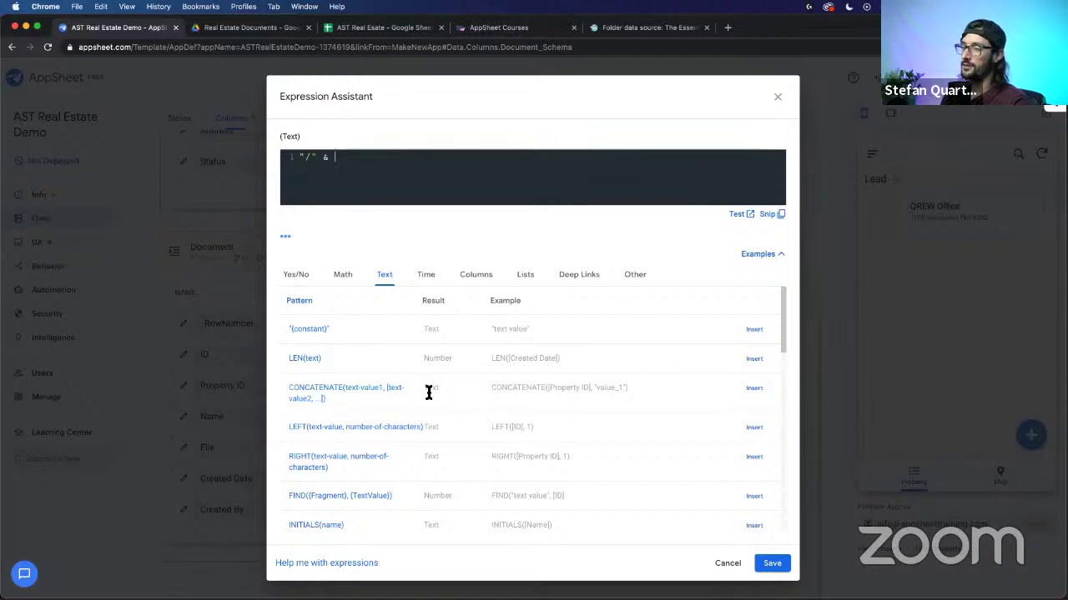
left_click(463, 290)
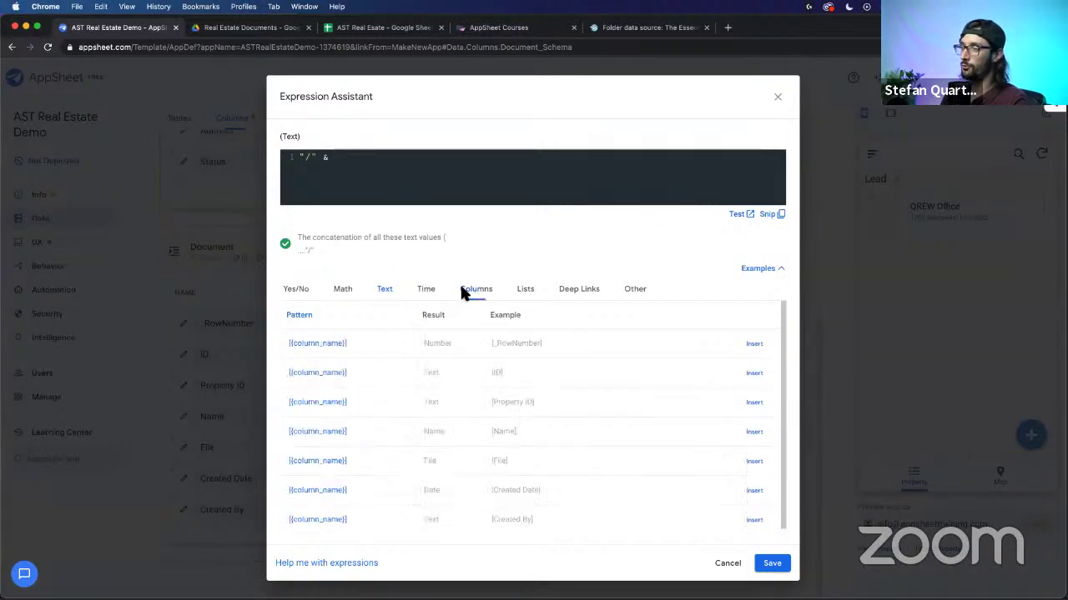
left_click(754, 404)
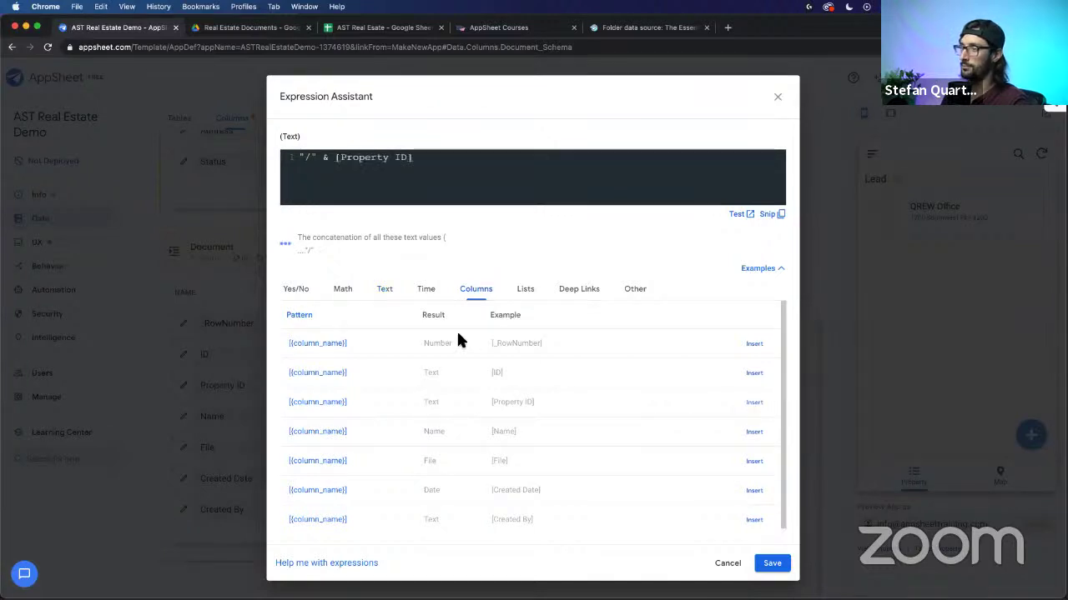
Step: Browse the Other, Lists and Columns example tabs of the Expression Assistant
left_click(636, 292)
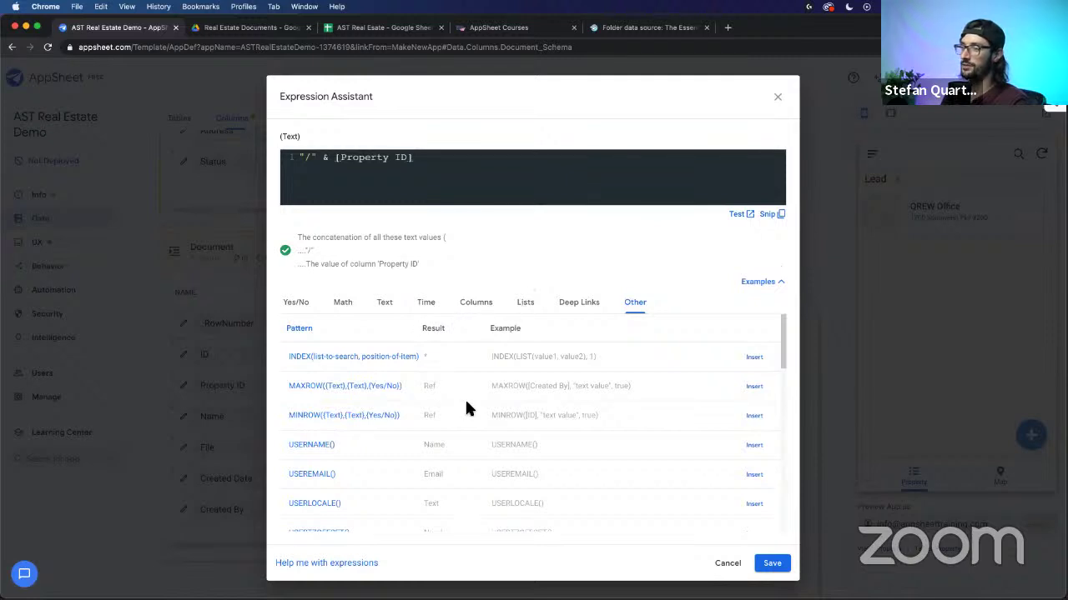
scroll(465, 398, "down", 4)
scroll(464, 398, "up", 5)
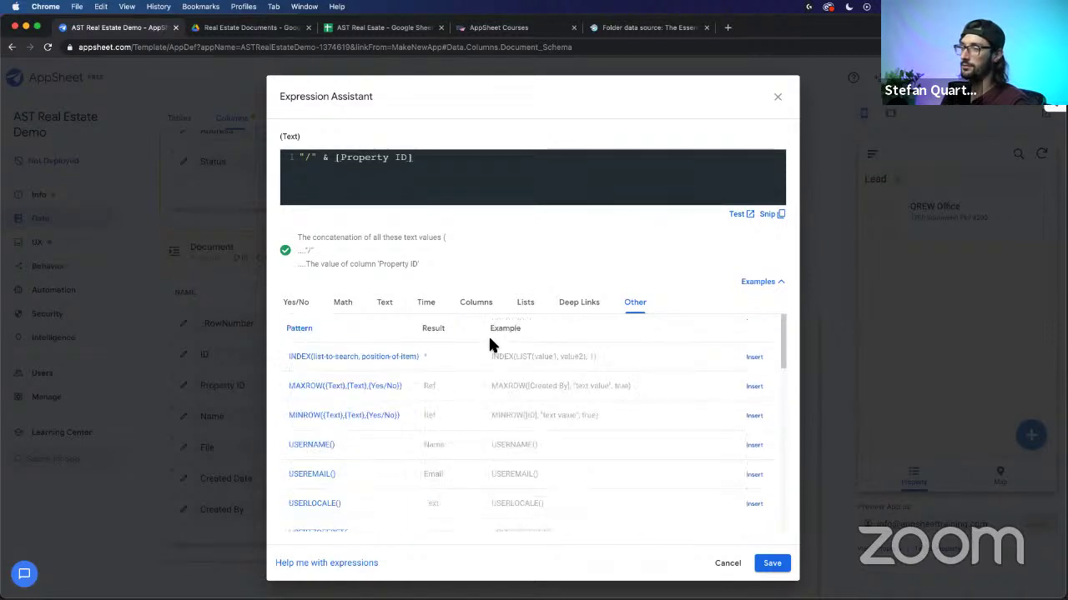
left_click(524, 305)
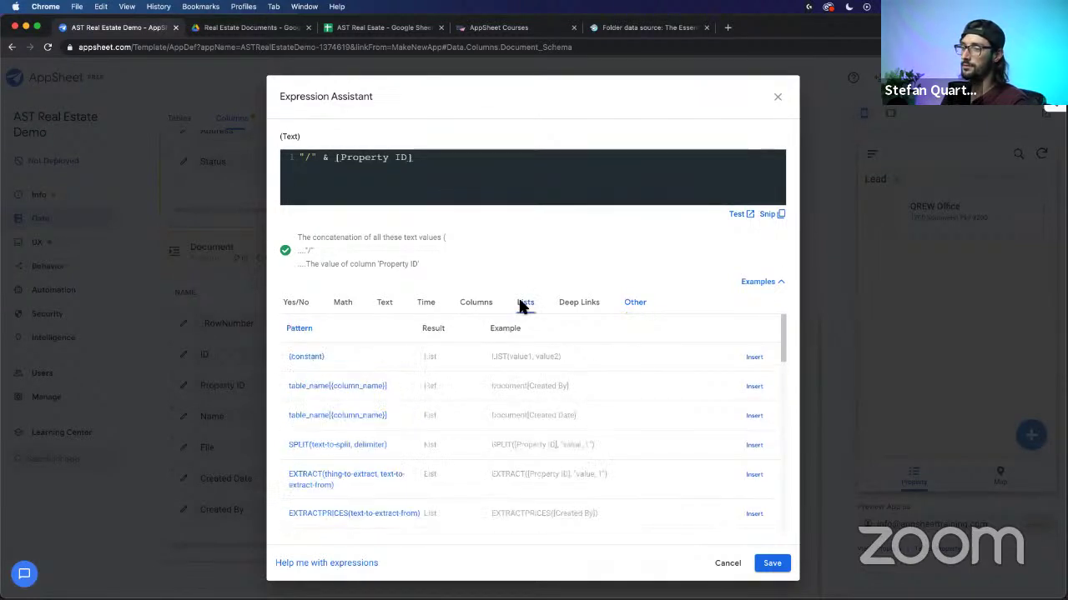
left_click(472, 305)
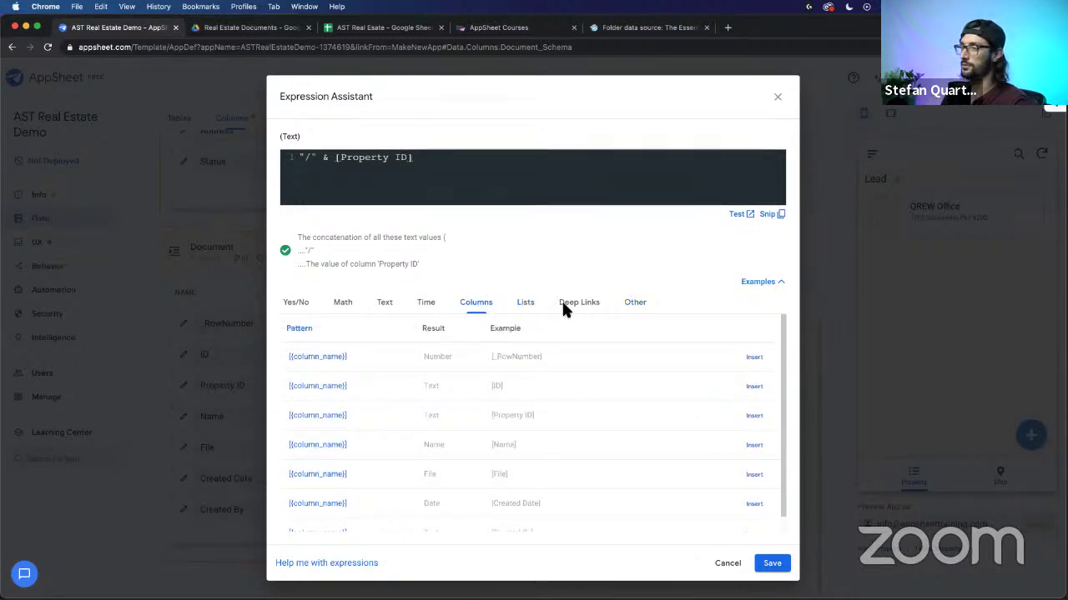
left_click(637, 305)
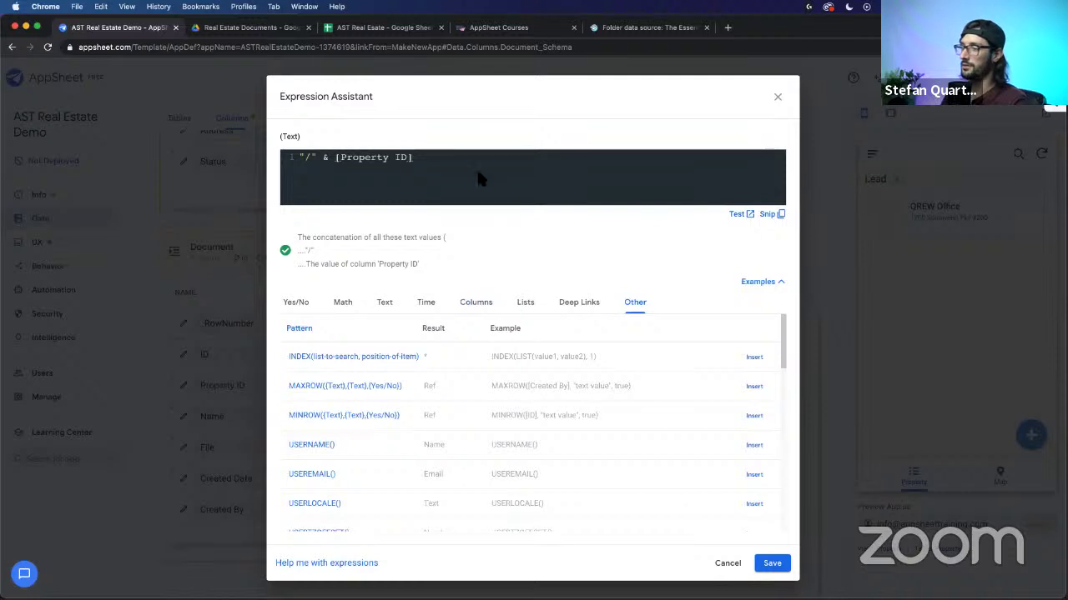
Step: Append .[Address] & after [Property ID] using the autocomplete suggestions
left_click(452, 160)
type(".")
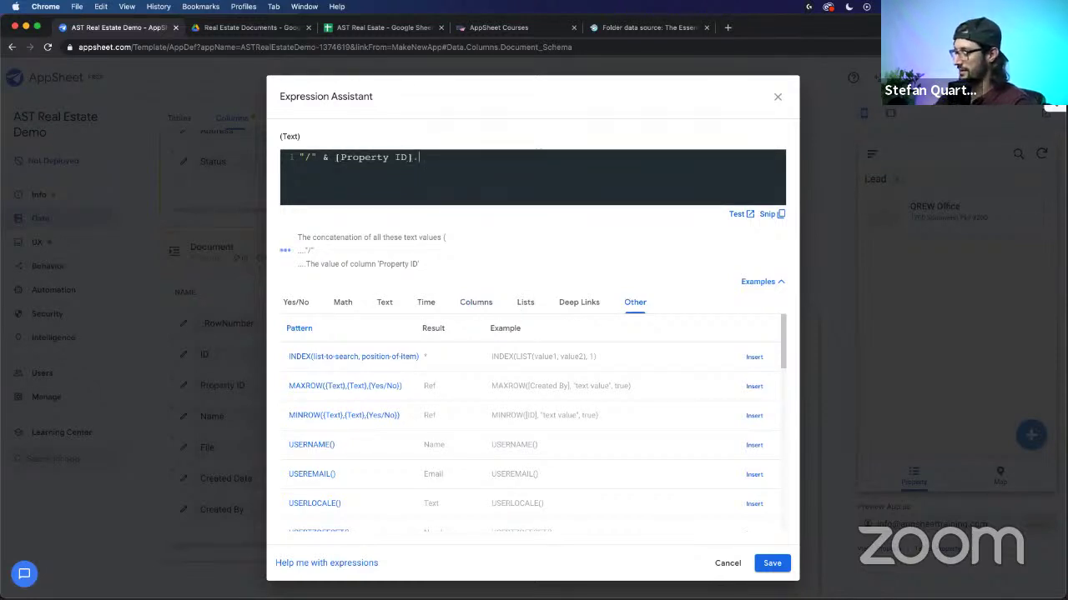
type("[")
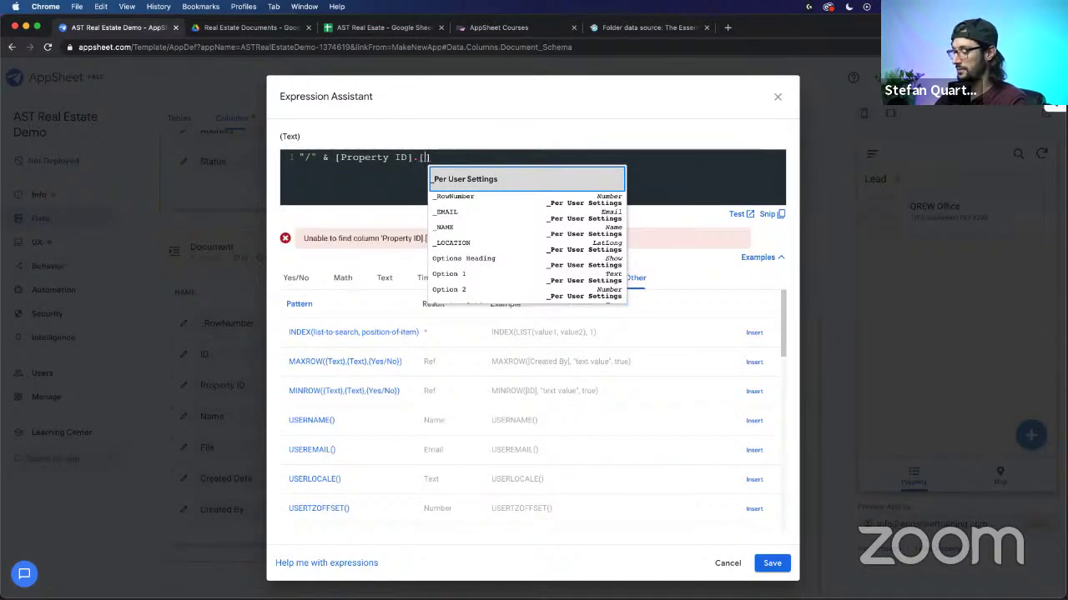
type("nam")
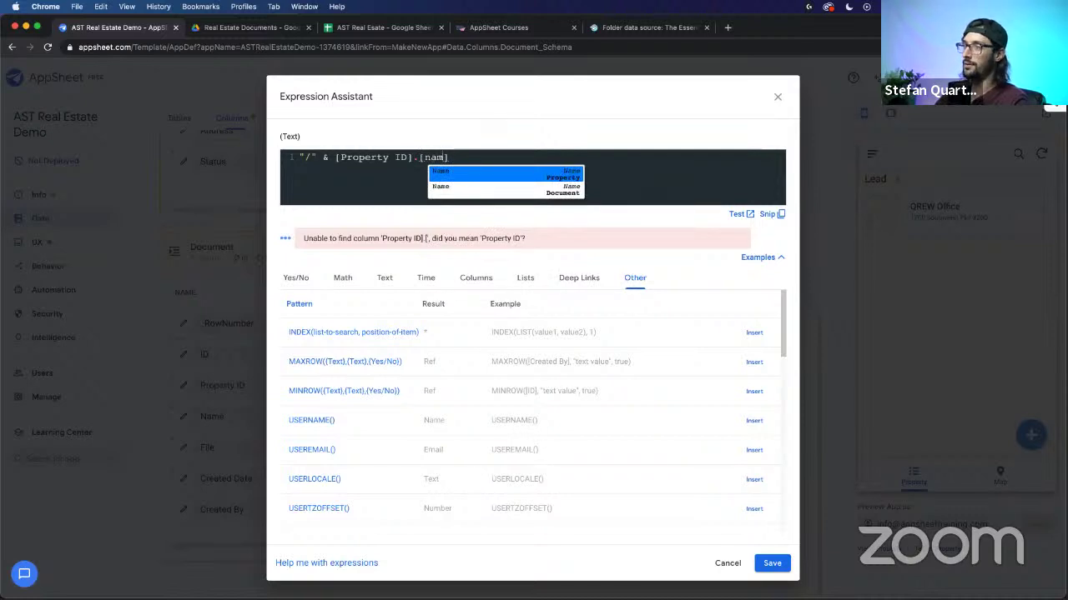
key("Return")
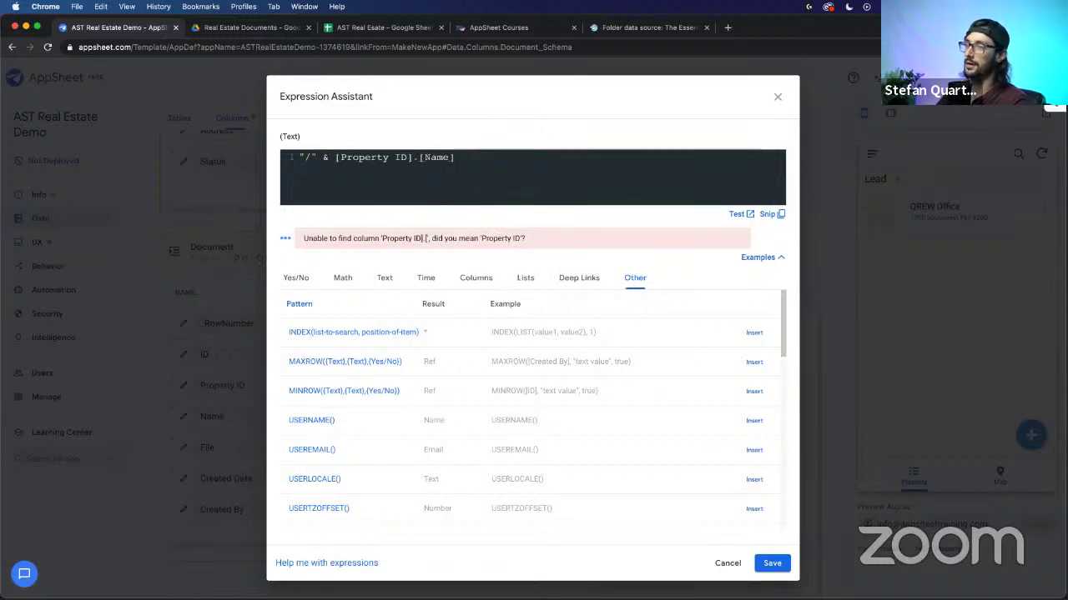
key("BackSpace")
key("BackSpace")
key("BackSpace")
key("BackSpace")
type("Addr")
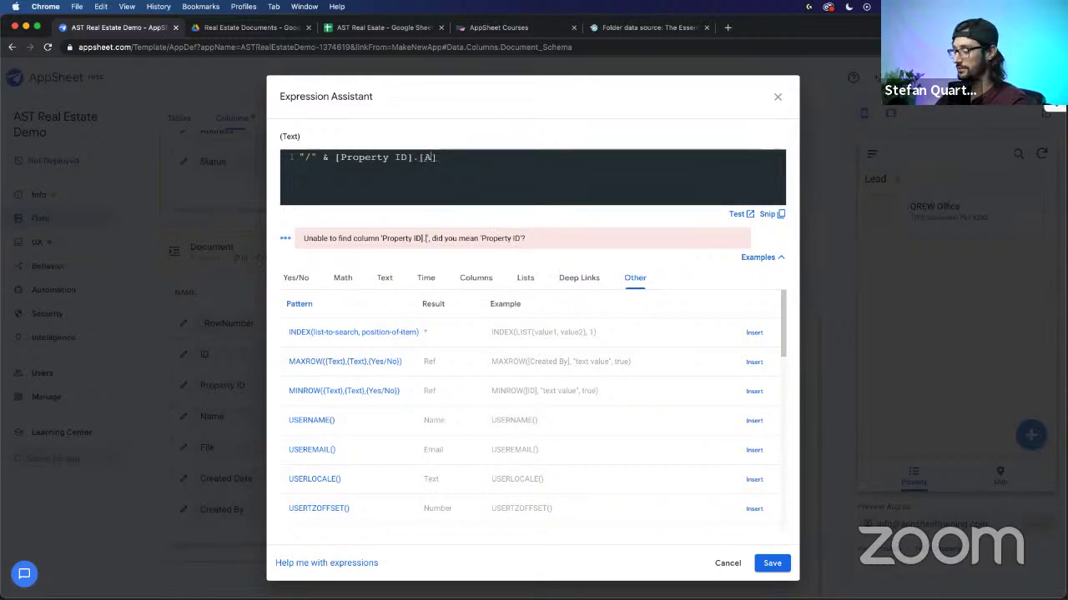
key("Return")
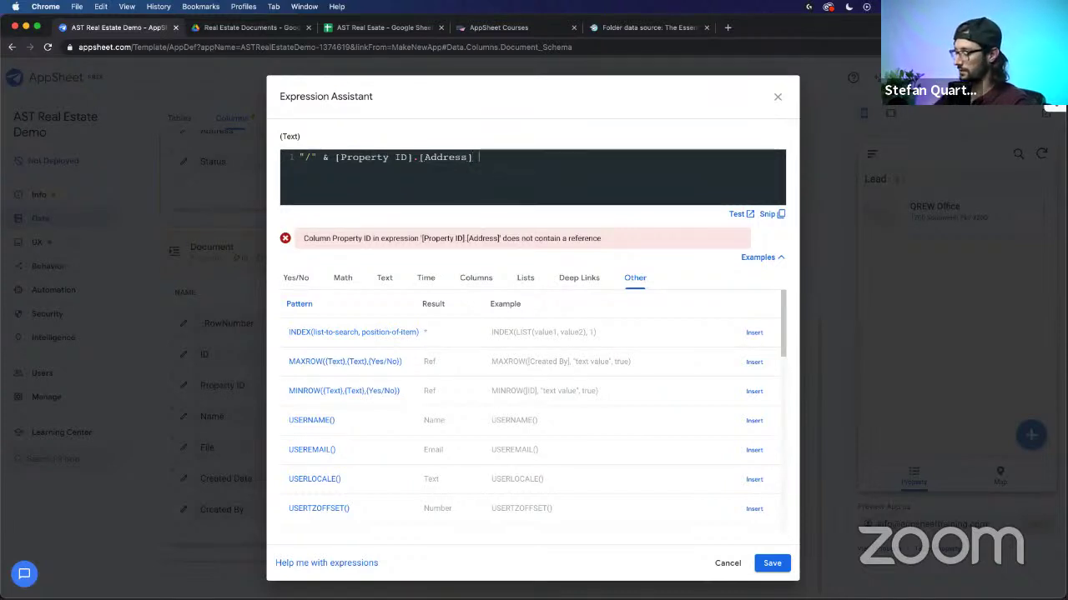
type("& \"/")
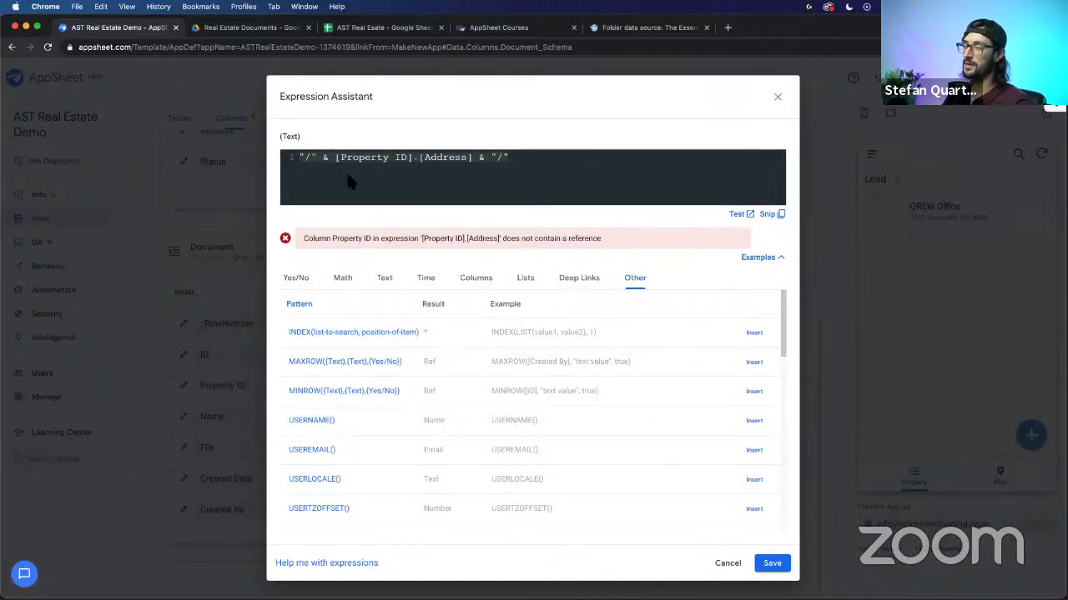
Step: Fix the leading "/" and save the path "/" & [Property ID].[Address] & "/"
left_click(298, 157)
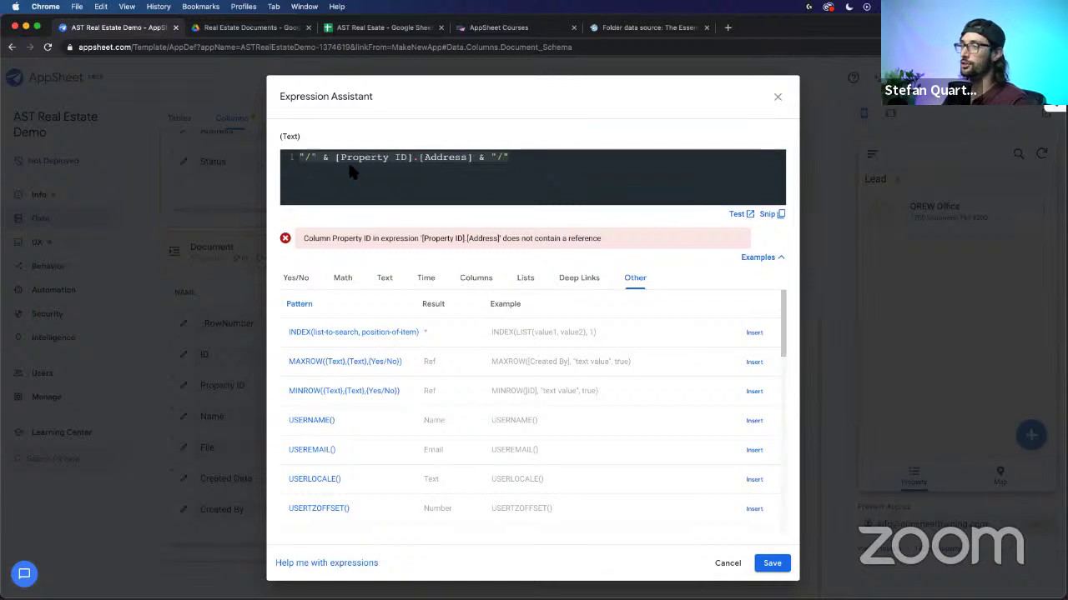
left_click(307, 158)
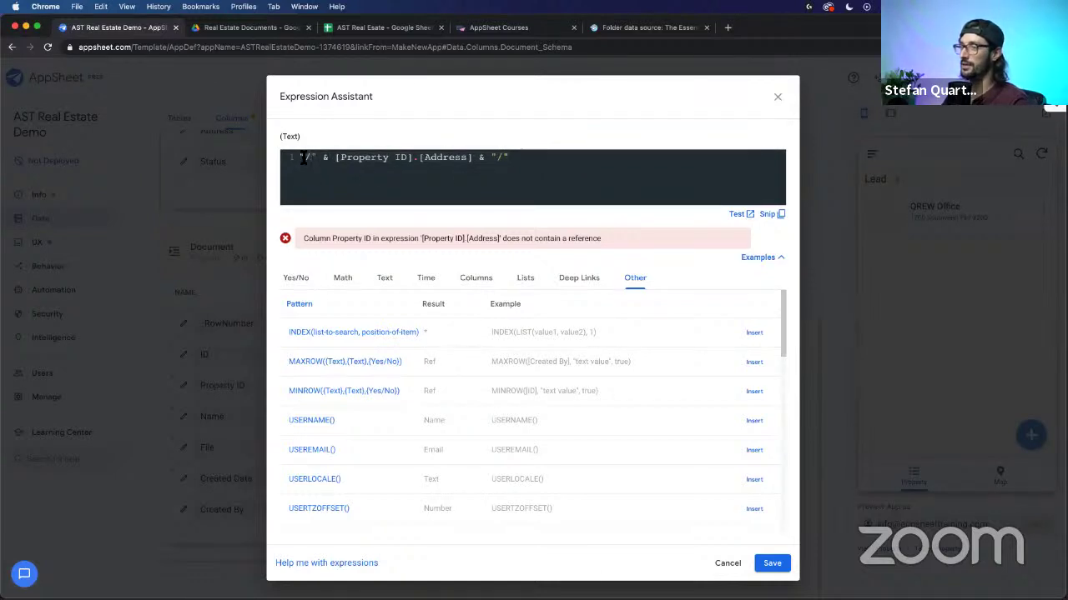
type("/")
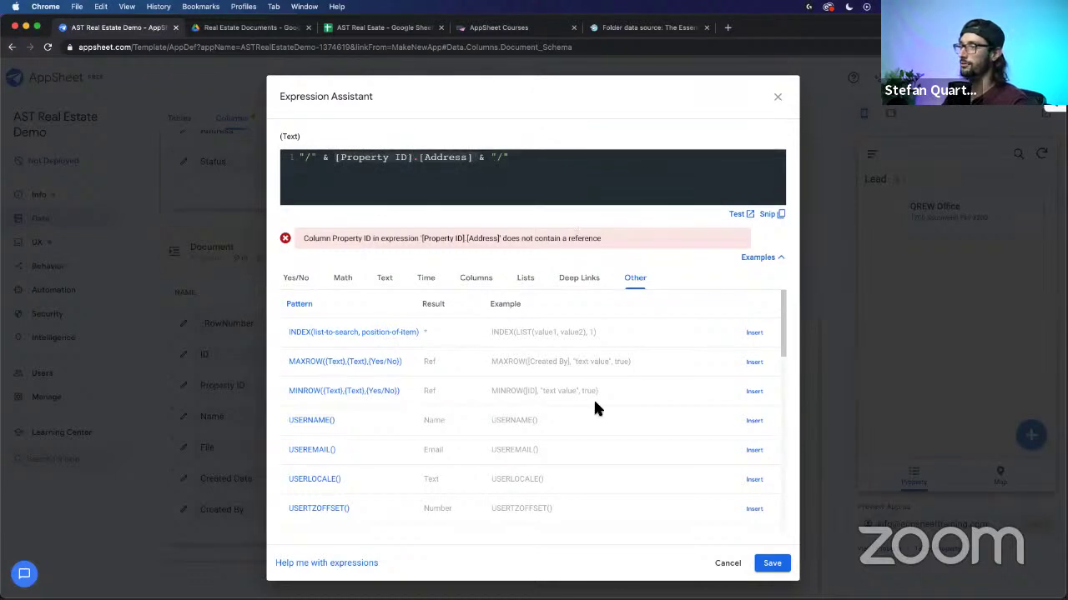
left_click(772, 564)
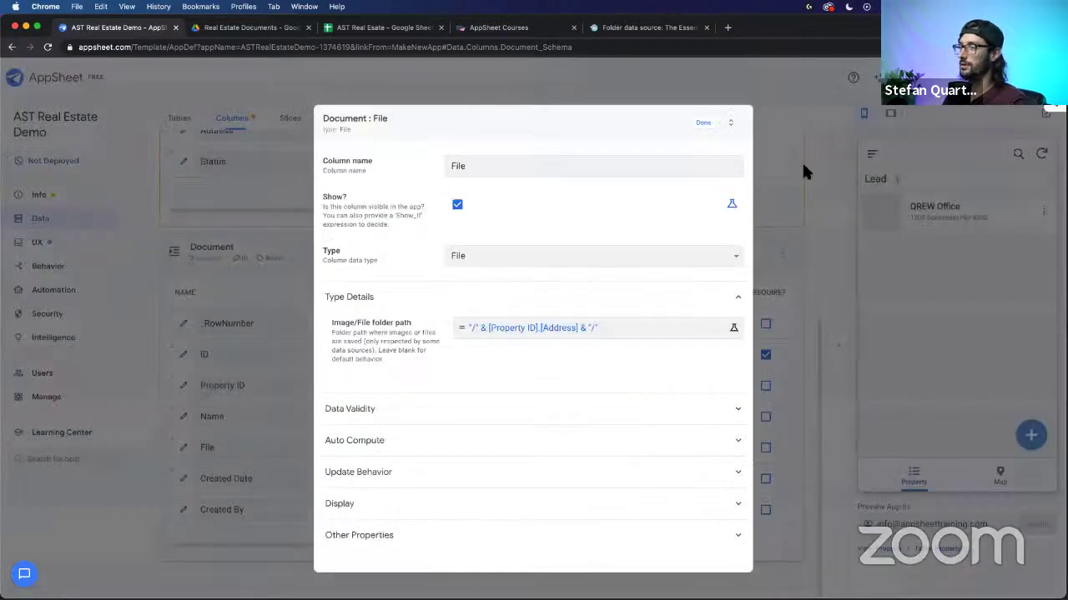
Step: Close the Document: File column panel with Done
left_click(705, 125)
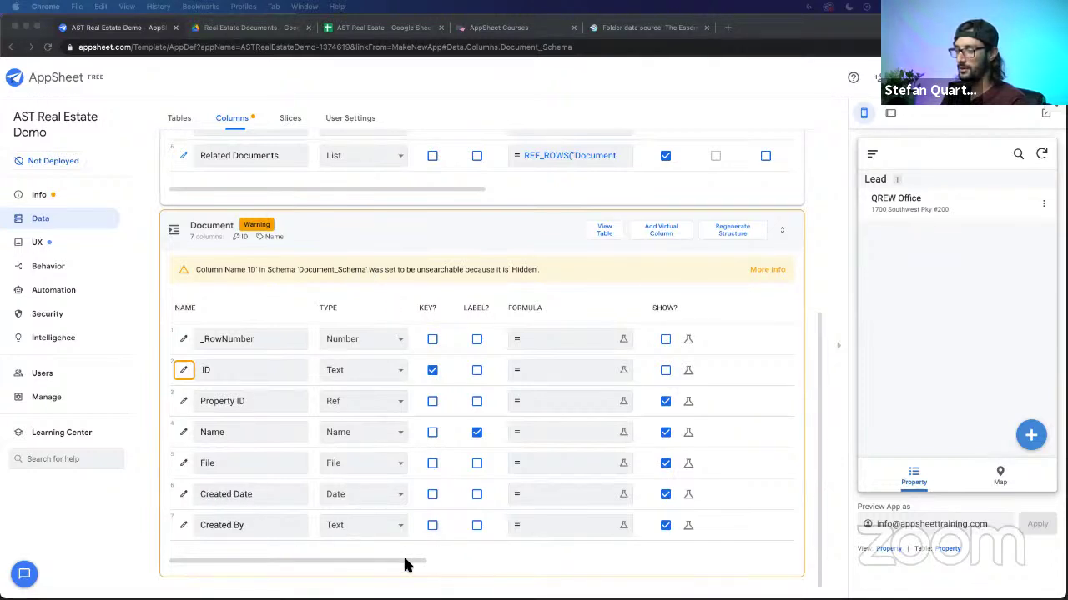
Step: Give the Created By column an initial value formula of USERMAIL() and save it
scroll(422, 564, "right", 5)
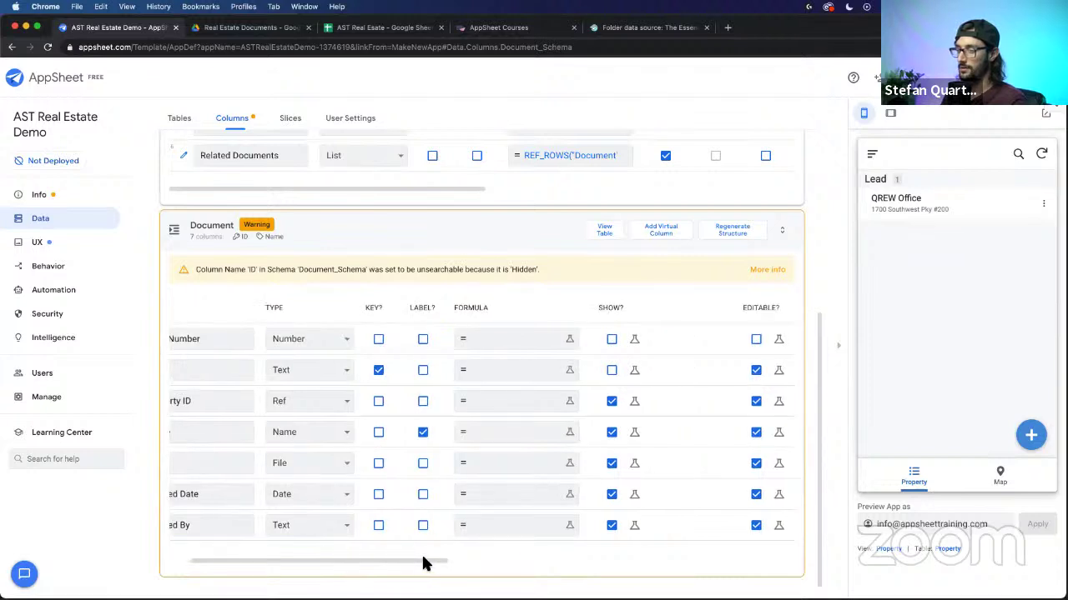
scroll(597, 559, "right", 5)
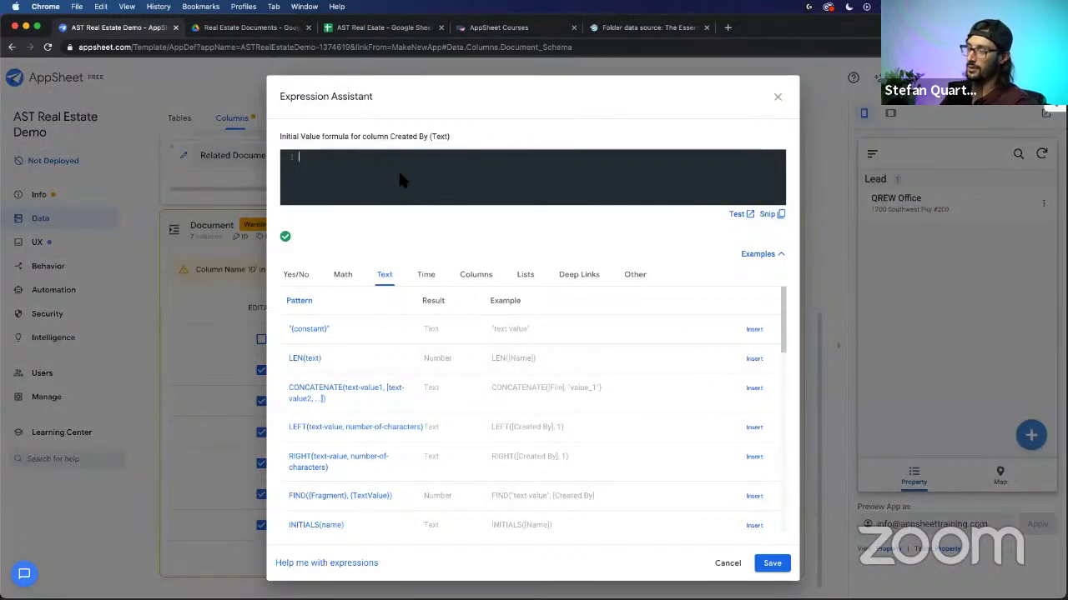
type("USERMAIL(")
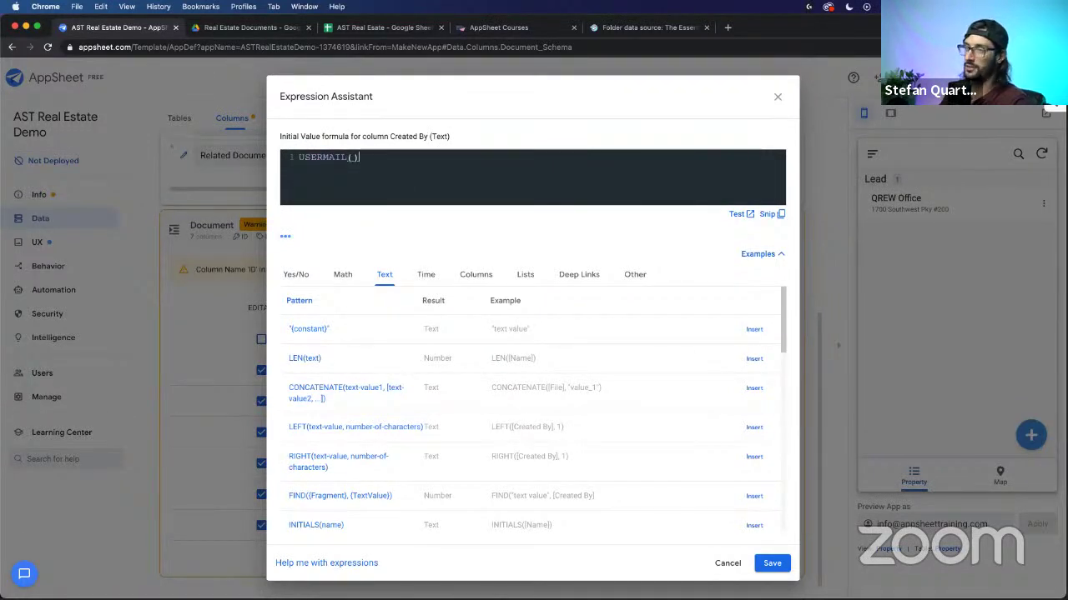
left_click(776, 564)
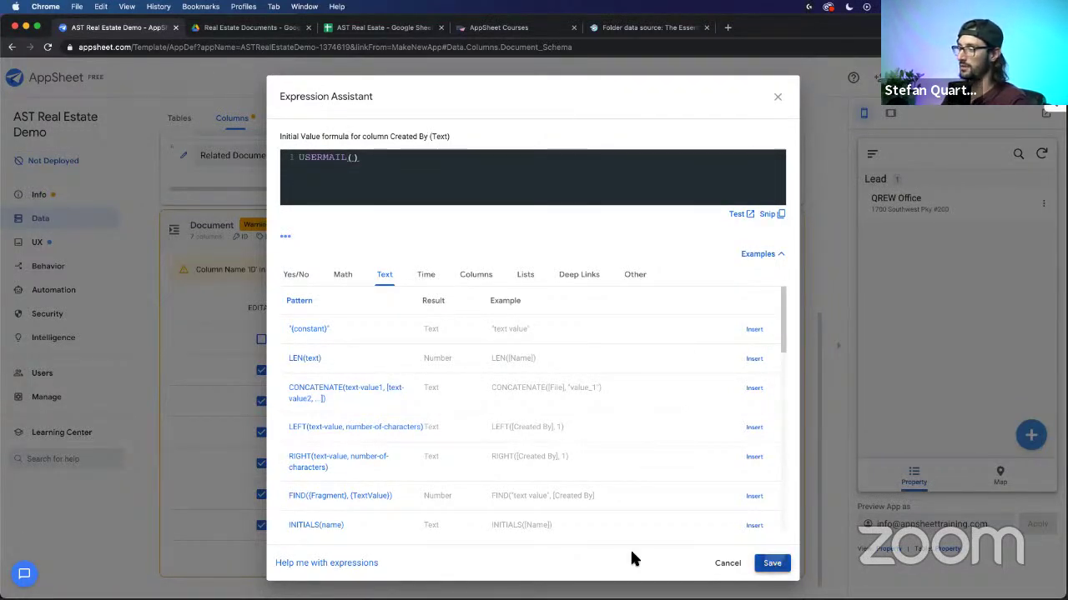
left_click_drag(619, 562, 371, 575)
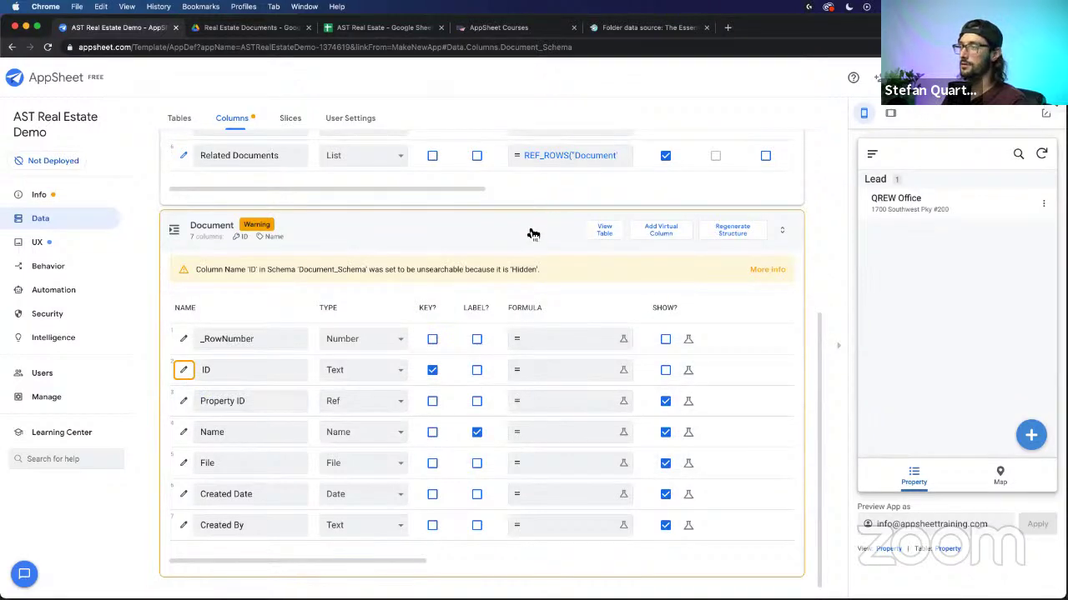
Step: Insert the missing E so Created By's initial value reads USEREMAIL(), then save
left_click(705, 230)
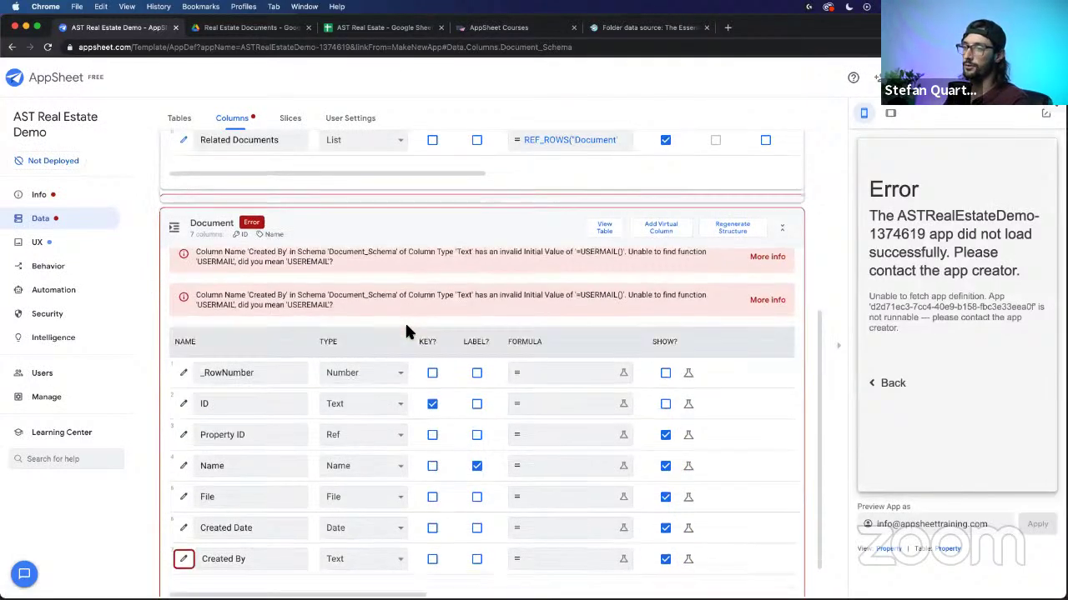
scroll(405, 321, "down", 2)
left_click_drag(342, 548, 541, 551)
left_click(649, 509)
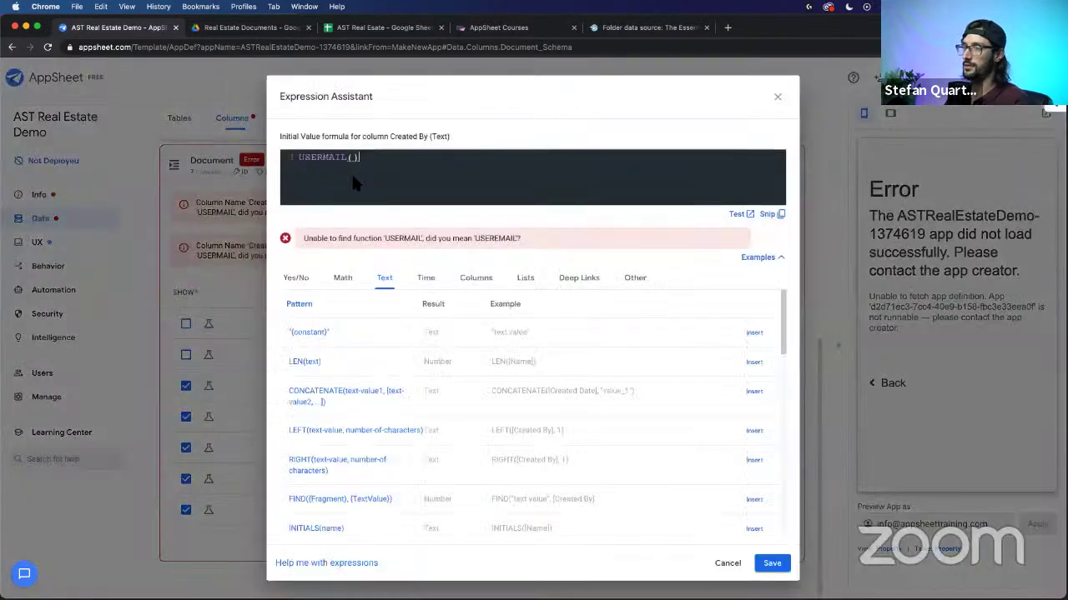
left_click(322, 159)
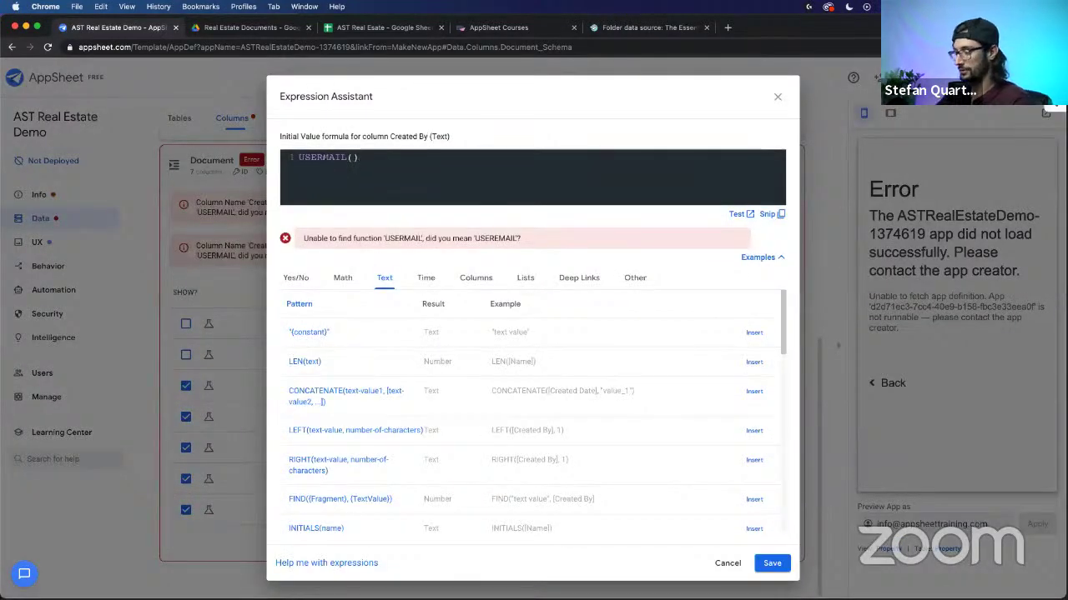
type("E")
left_click(514, 169)
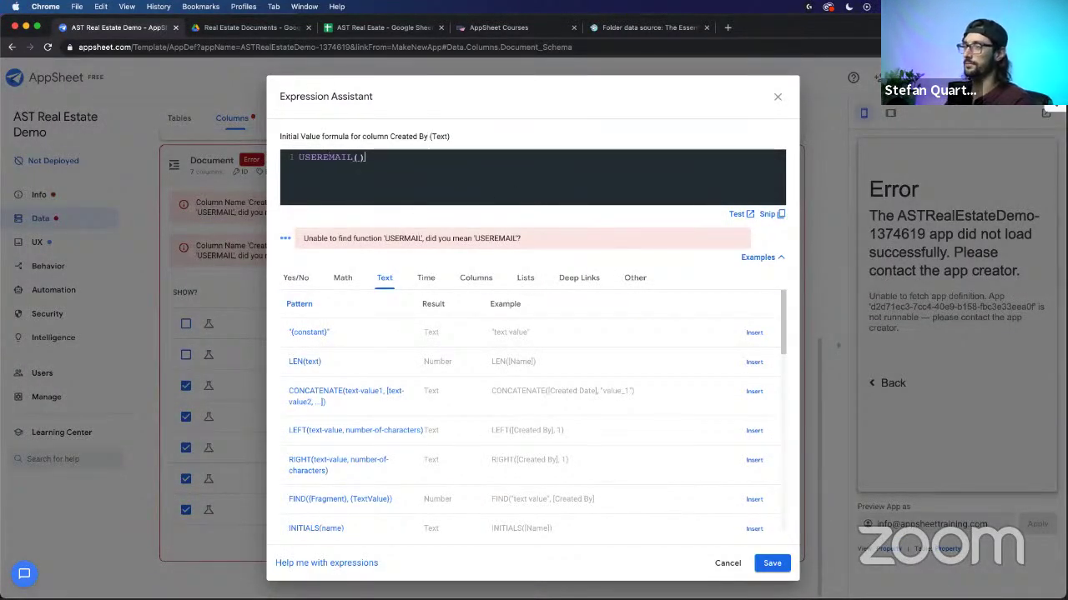
left_click(772, 563)
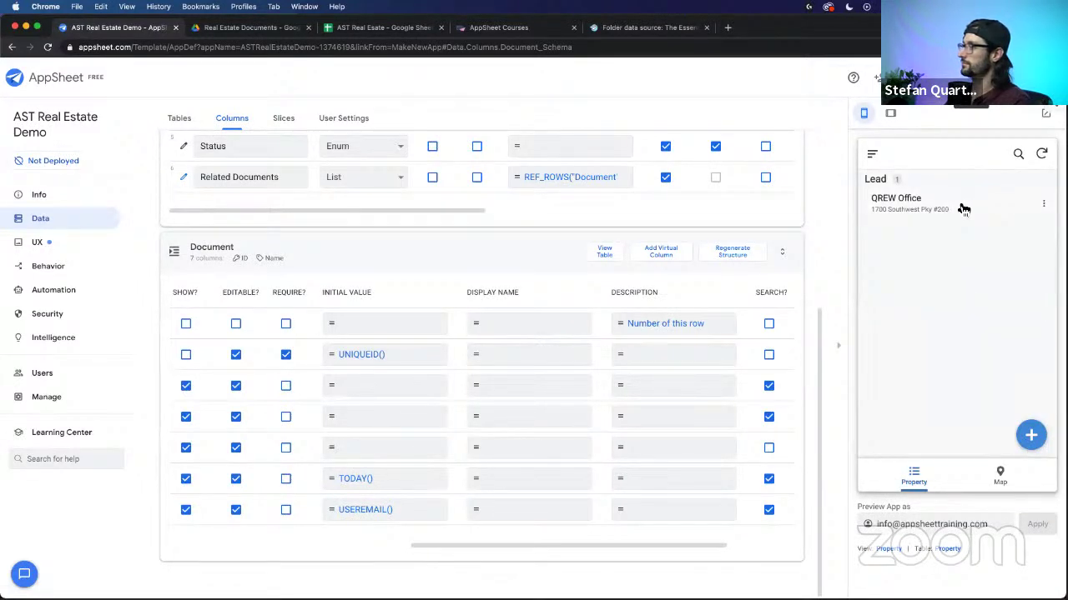
Step: Open the QREW Office record in the preview and check its current Lead status
left_click(962, 208)
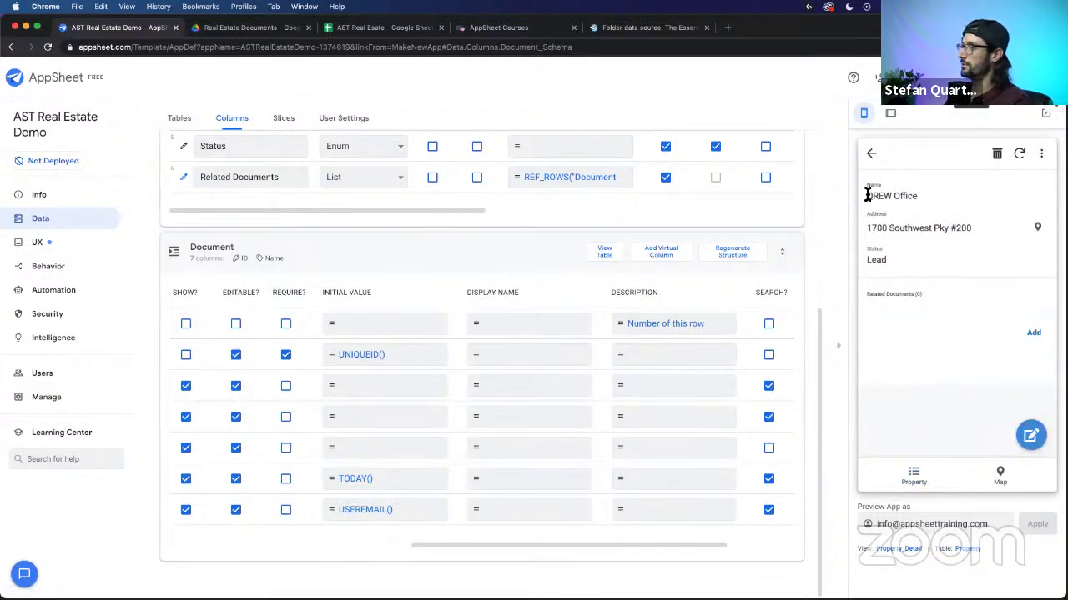
left_click_drag(867, 192, 924, 258)
left_click(924, 258)
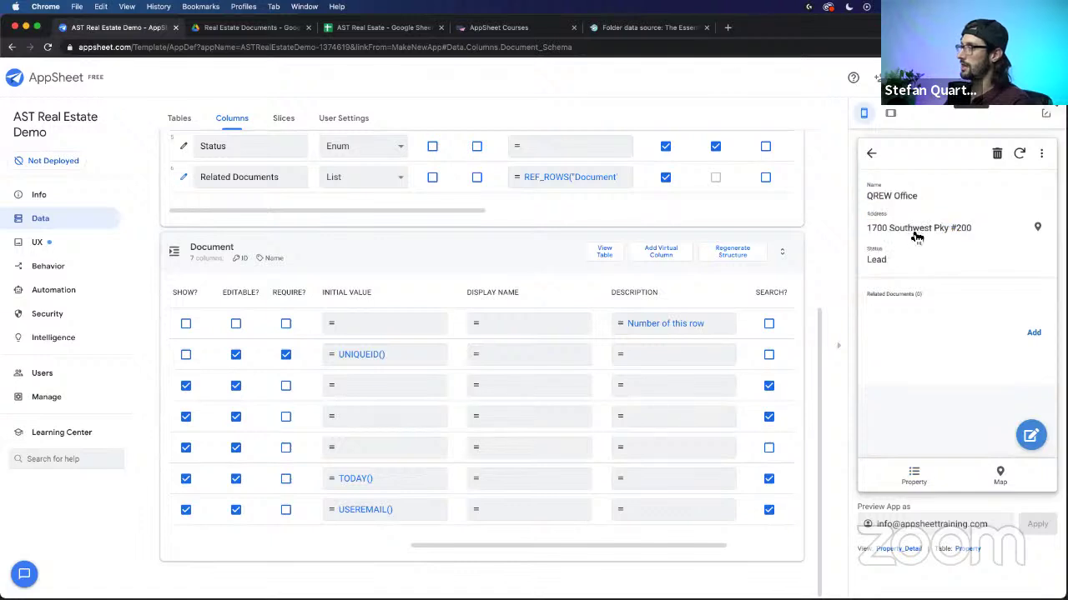
double_click(872, 262)
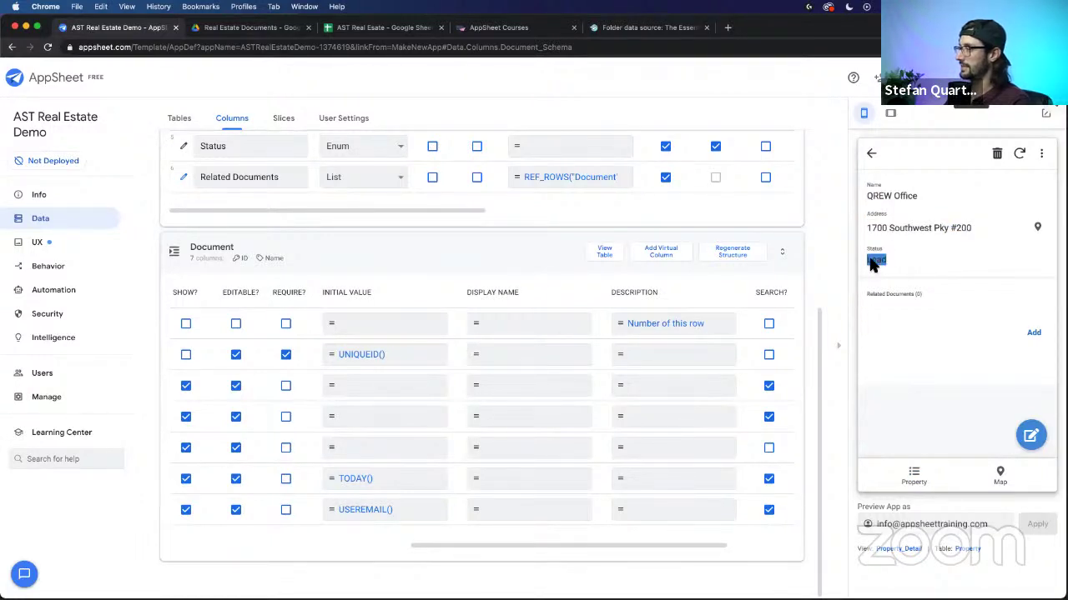
Step: Change QREW Office's status from Lead to Prospective and save it
left_click(1031, 435)
left_click(965, 350)
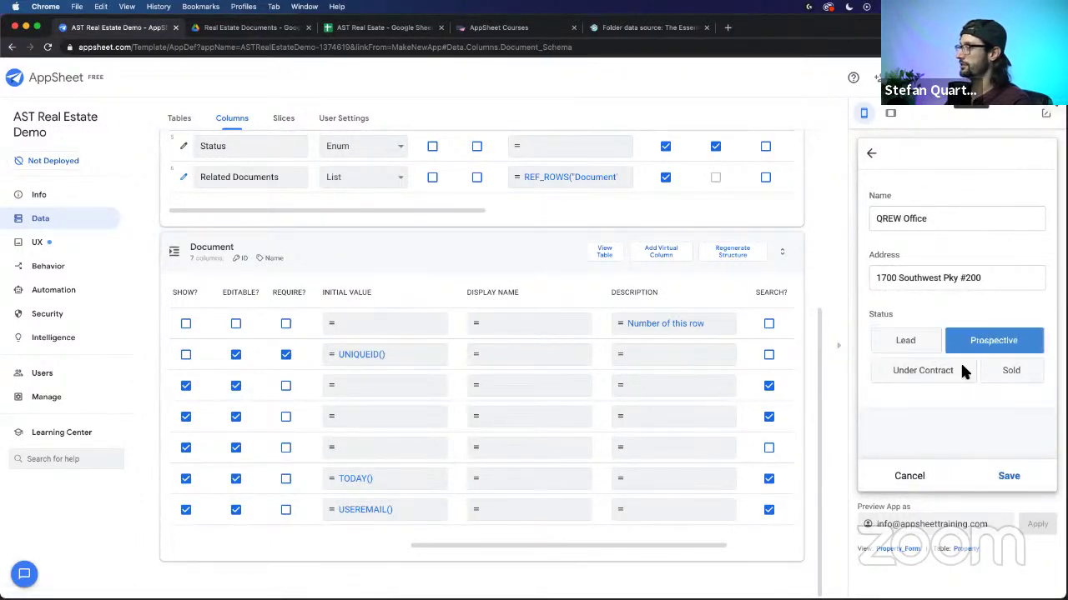
left_click(1011, 475)
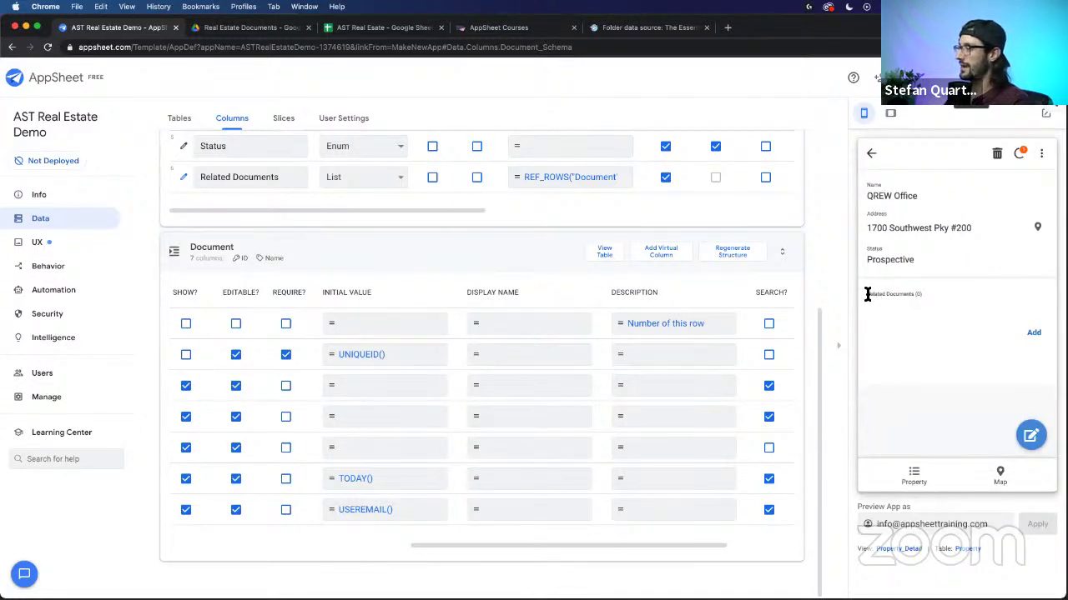
left_click_drag(864, 294, 924, 293)
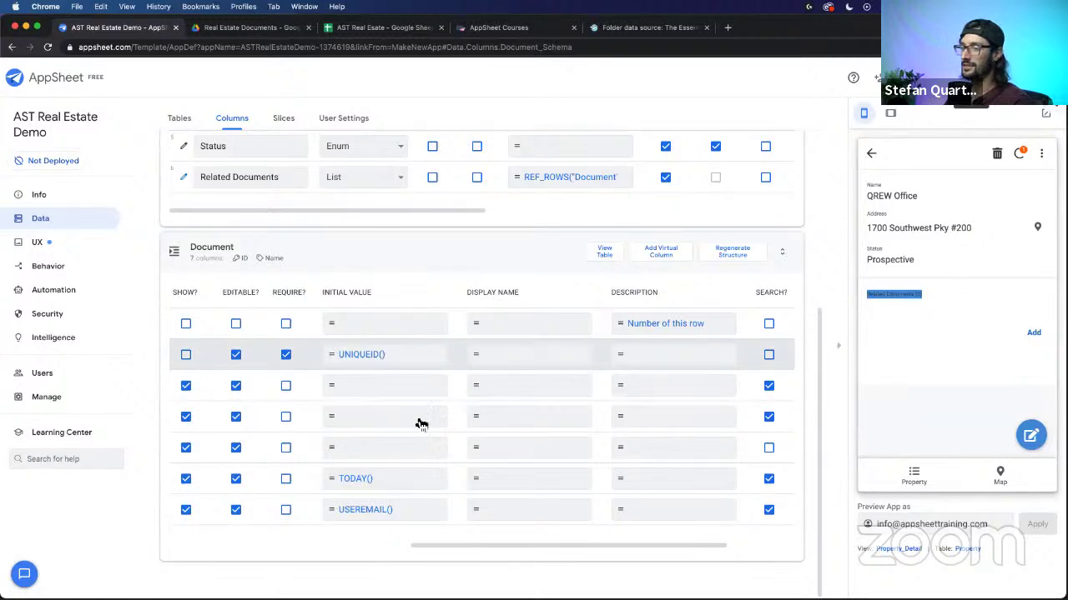
left_click_drag(429, 546, 181, 541)
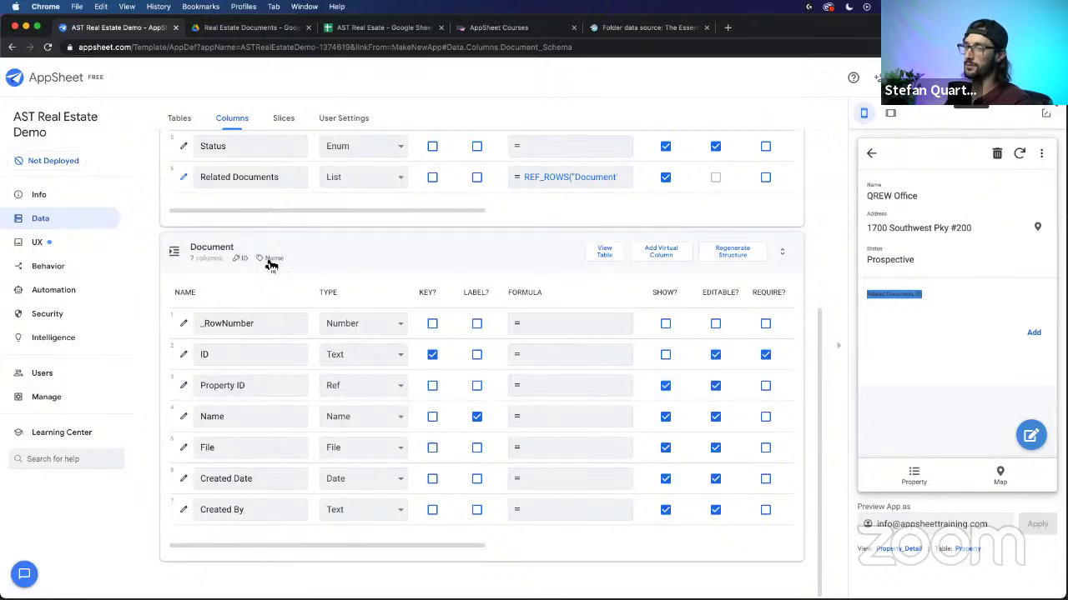
scroll(373, 273, "up", 1)
scroll(372, 263, "up", 5)
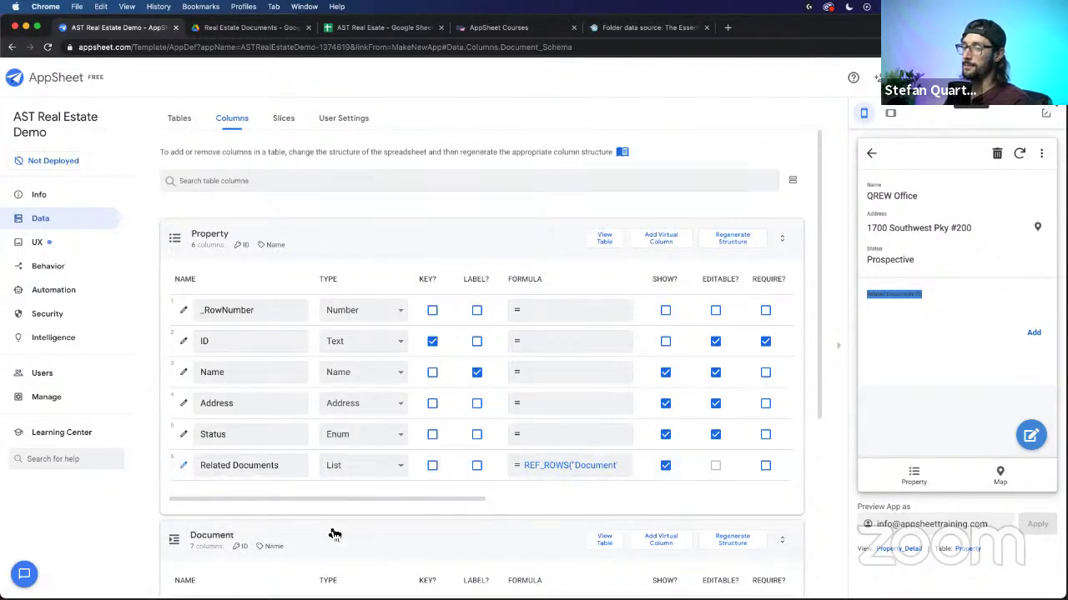
scroll(322, 534, "down", 3)
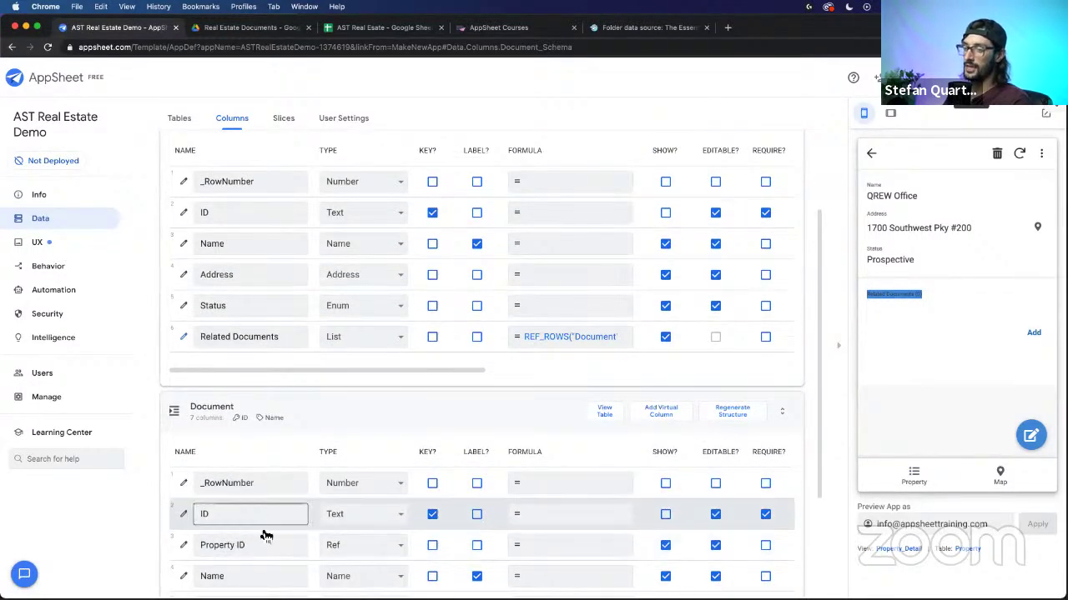
scroll(262, 531, "up", 3)
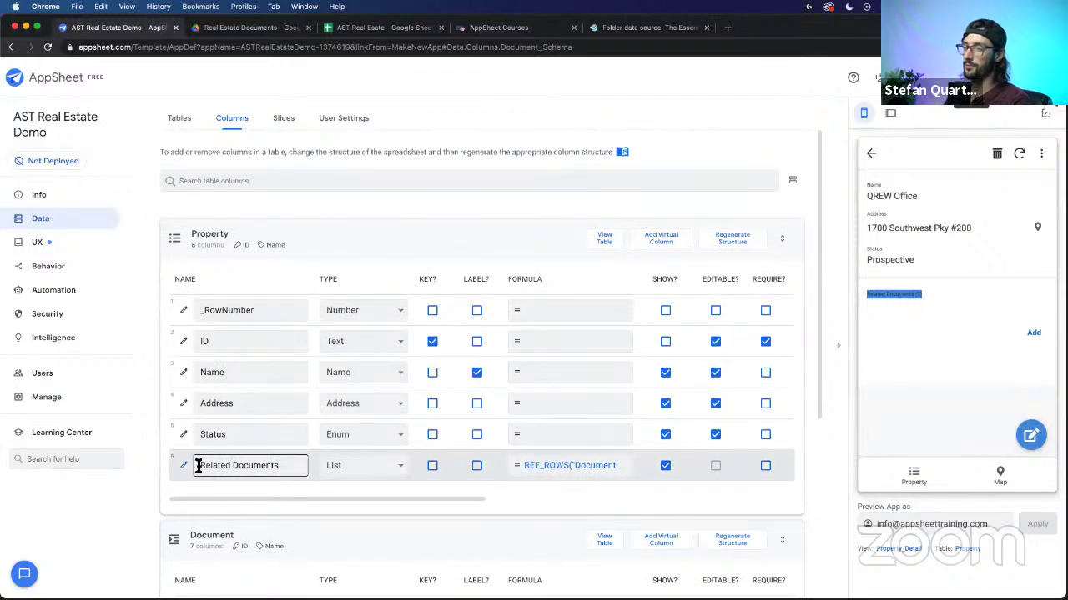
triple_click(273, 467)
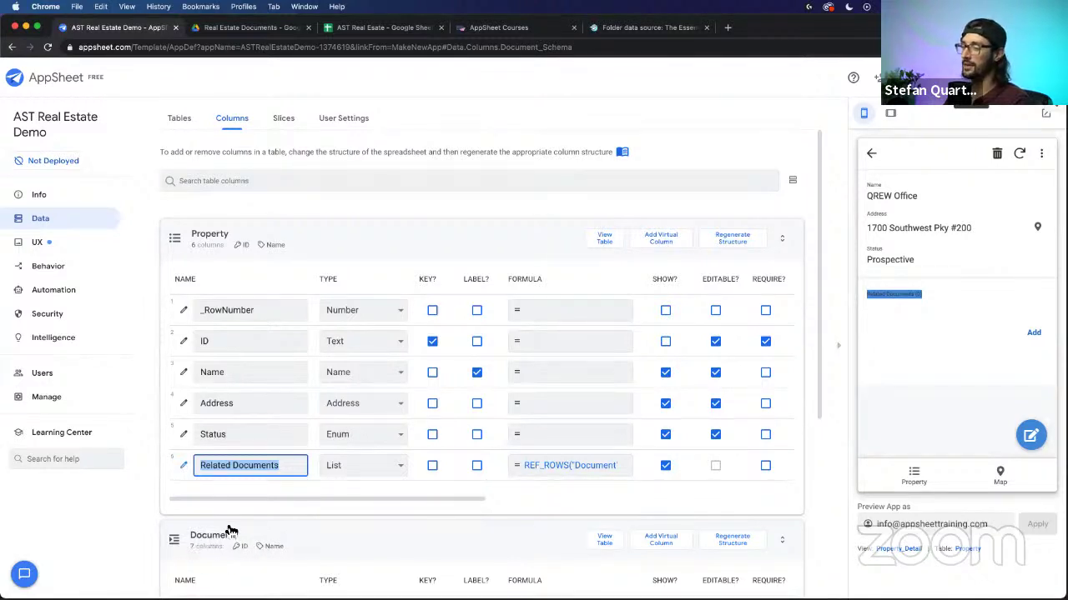
left_click(217, 340)
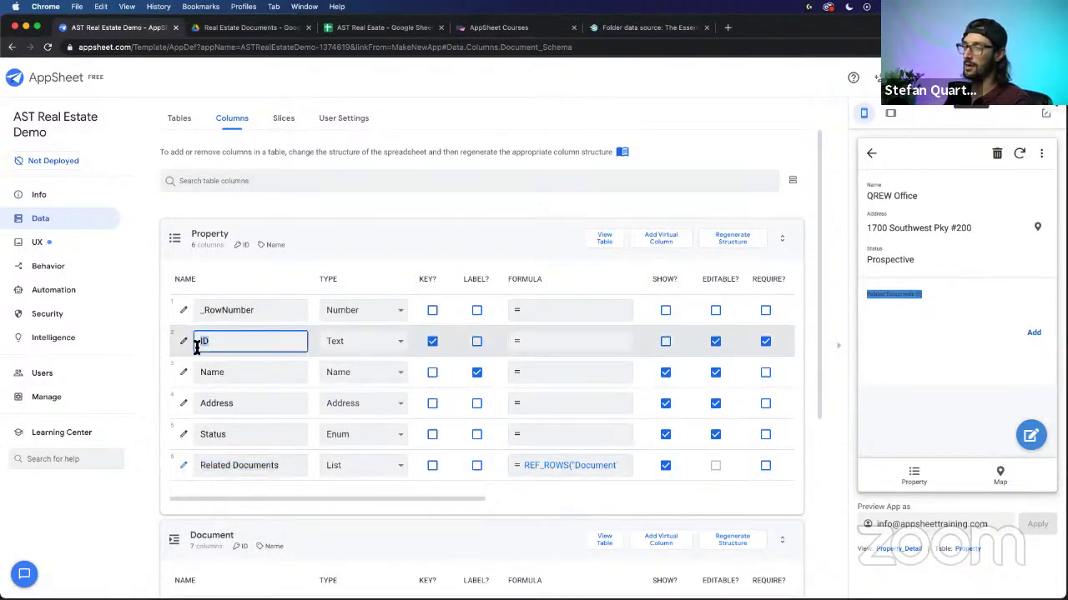
left_click_drag(891, 302, 1032, 331)
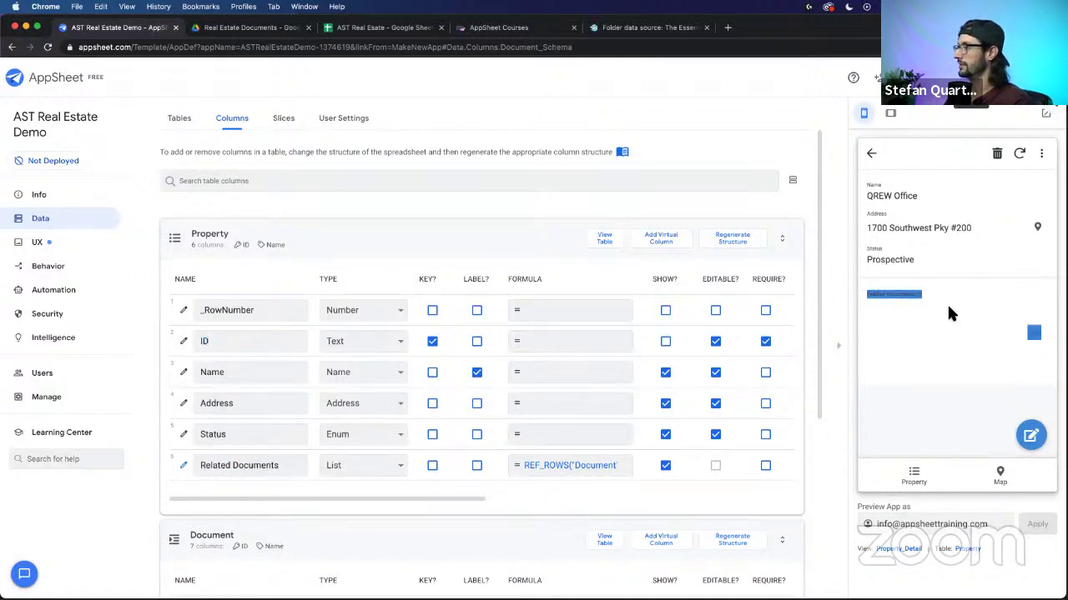
left_click(934, 362)
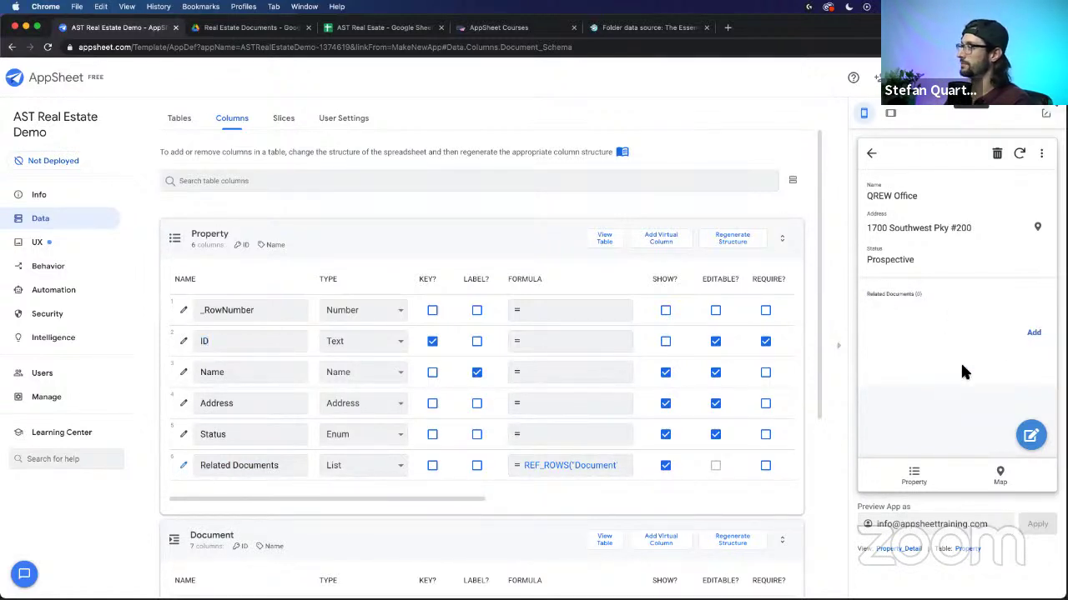
left_click(1034, 333)
Step: Start a new document for QREW Office and browse the PDFs in Downloads
left_click(960, 286)
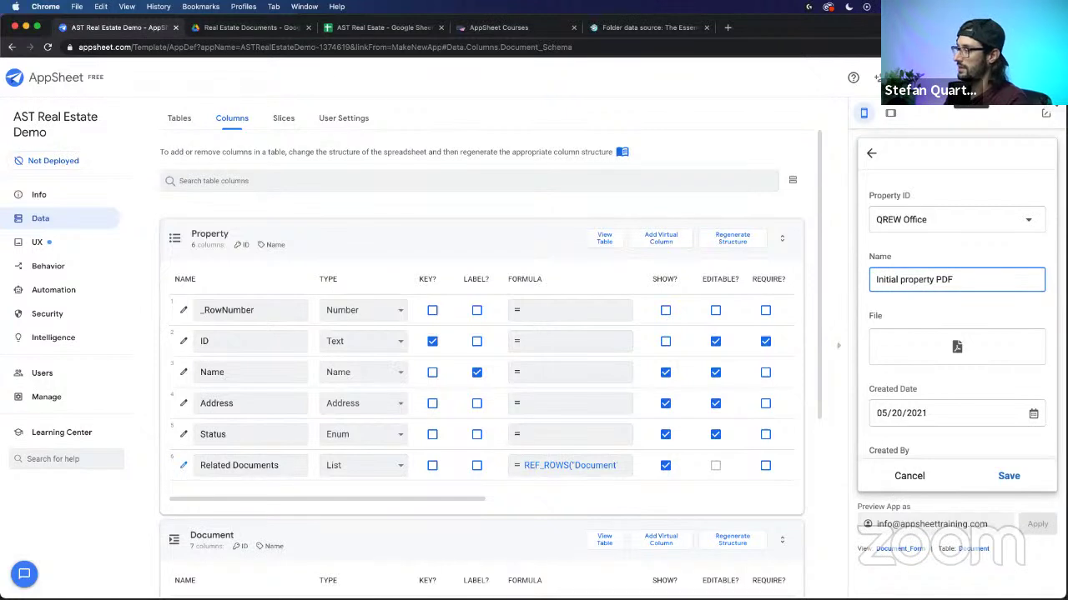
left_click(954, 349)
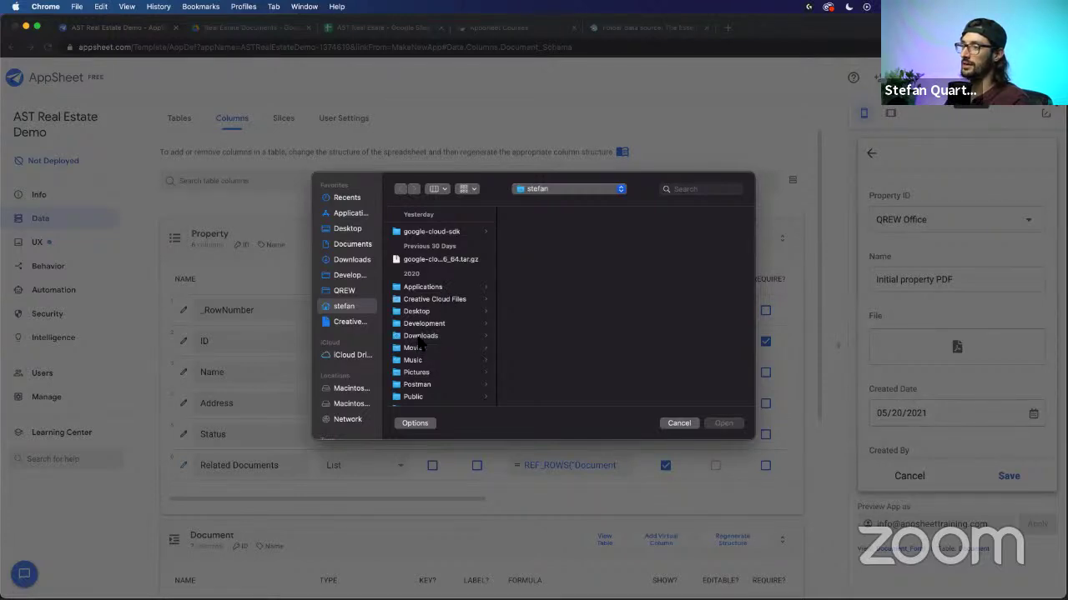
left_click(423, 336)
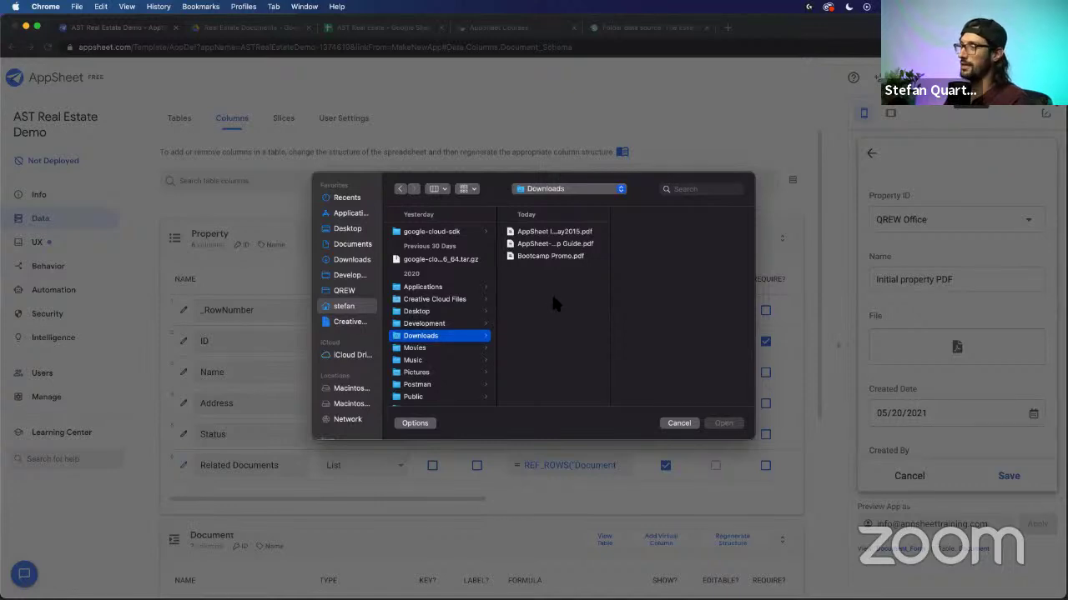
left_click(559, 258)
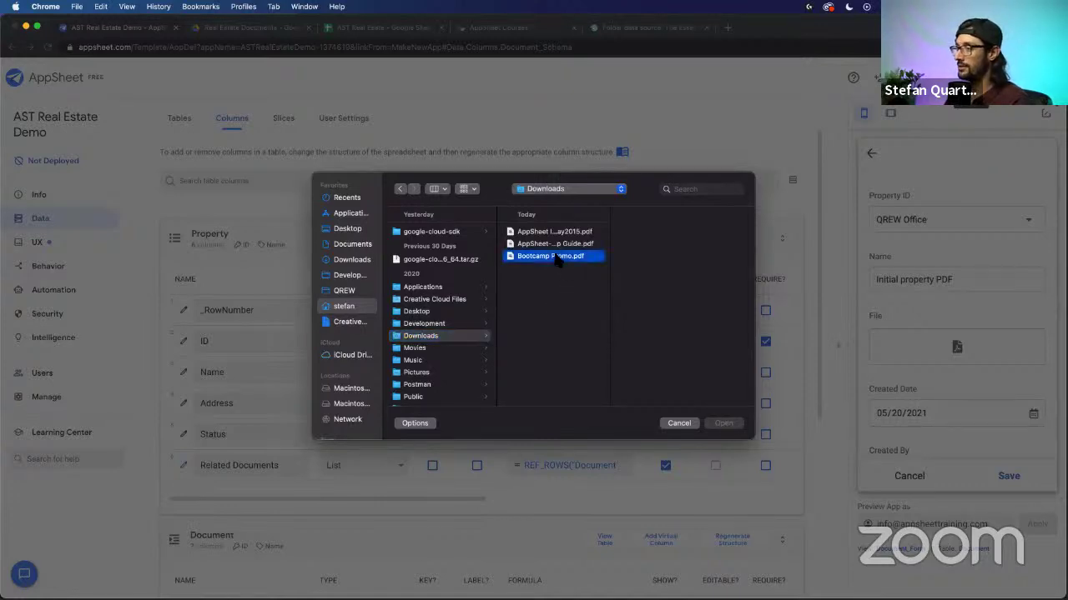
key("Up")
key("Up")
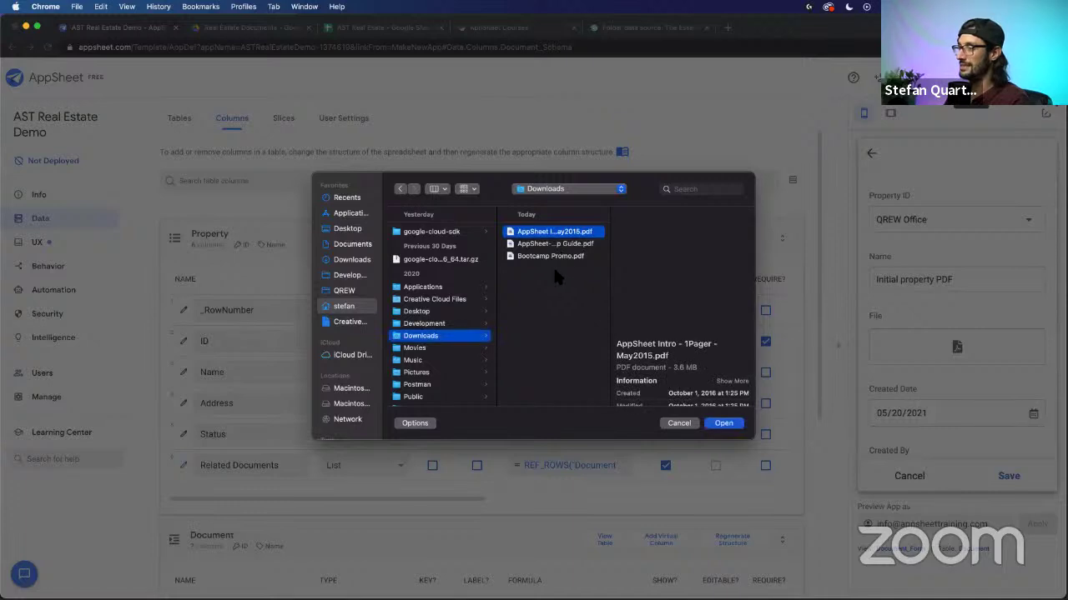
Step: Attach AppSheet Intro - 1Pager - May2015.pdf and save the 'Initial property PDF' document
left_click(558, 258)
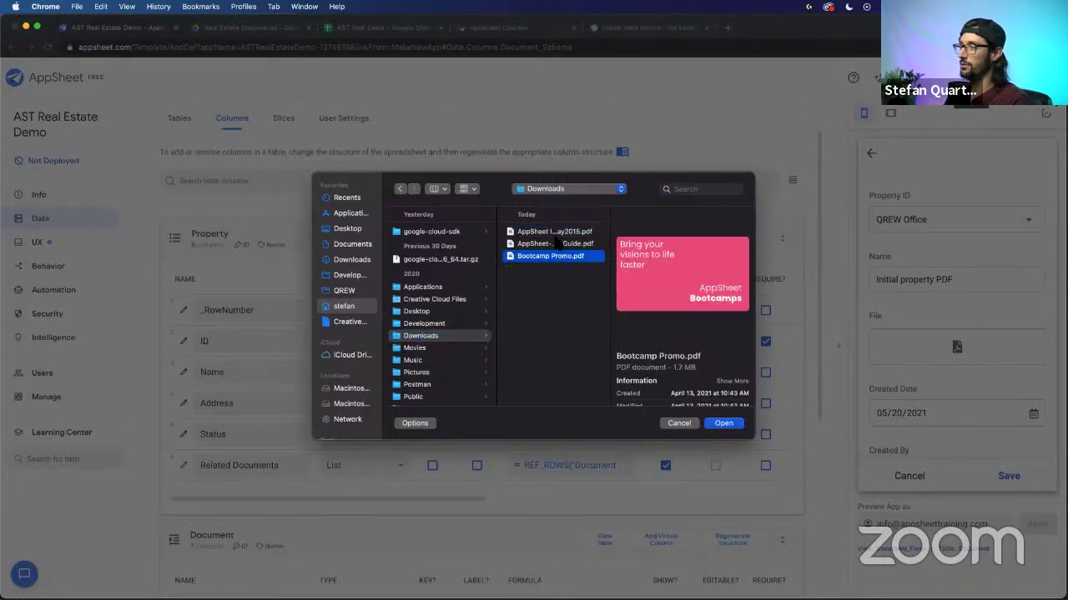
left_click(556, 244)
left_click(556, 232)
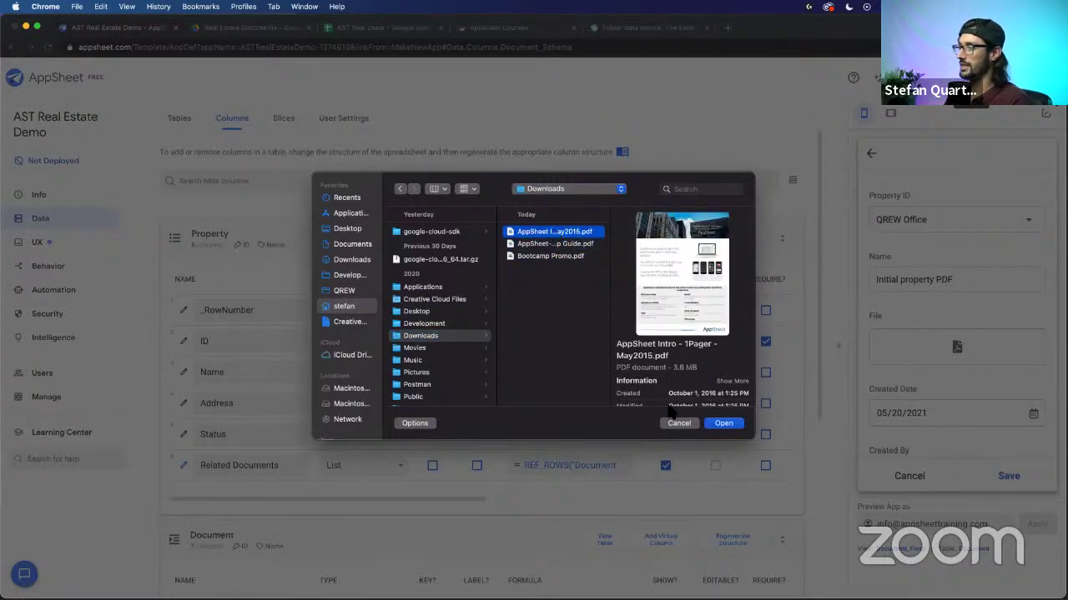
left_click(725, 424)
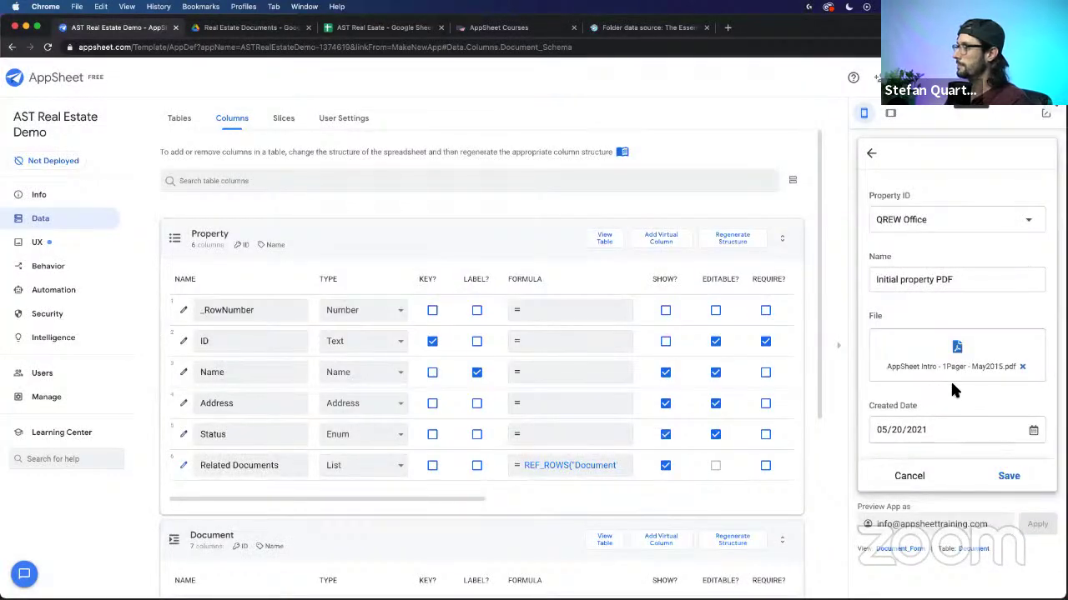
scroll(970, 388, "down", 2)
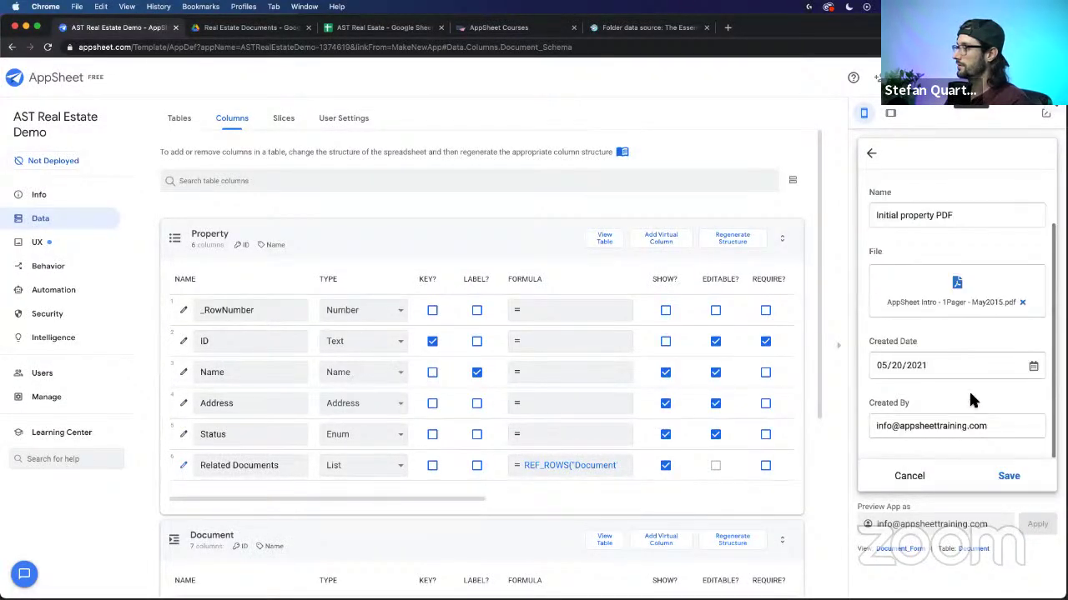
left_click(1009, 477)
Step: Sync the app, open the Initial property PDF document and view its uploaded file
left_click(1017, 157)
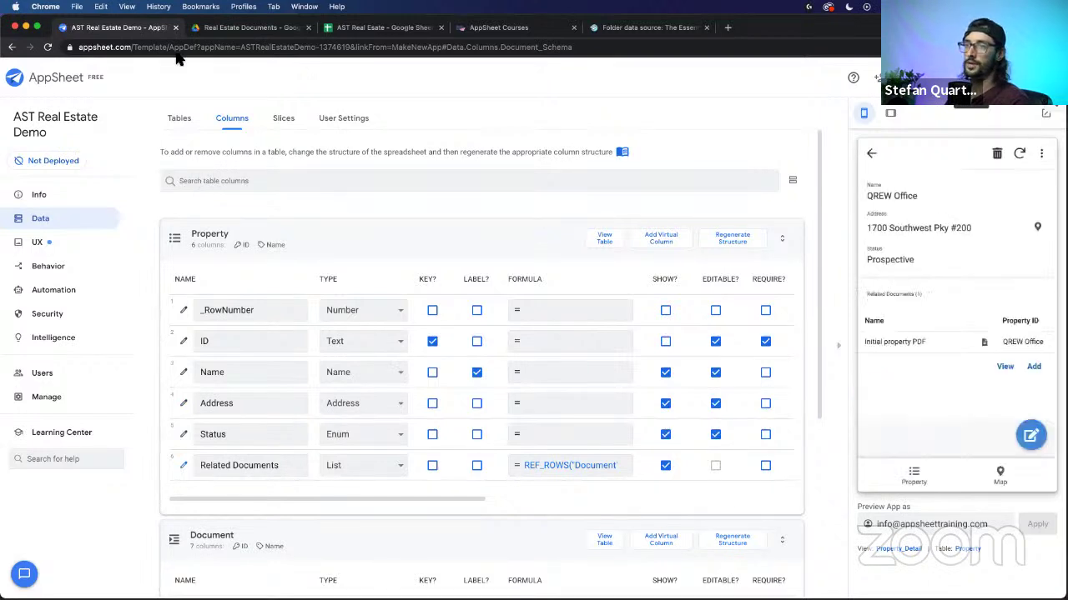
left_click(944, 348)
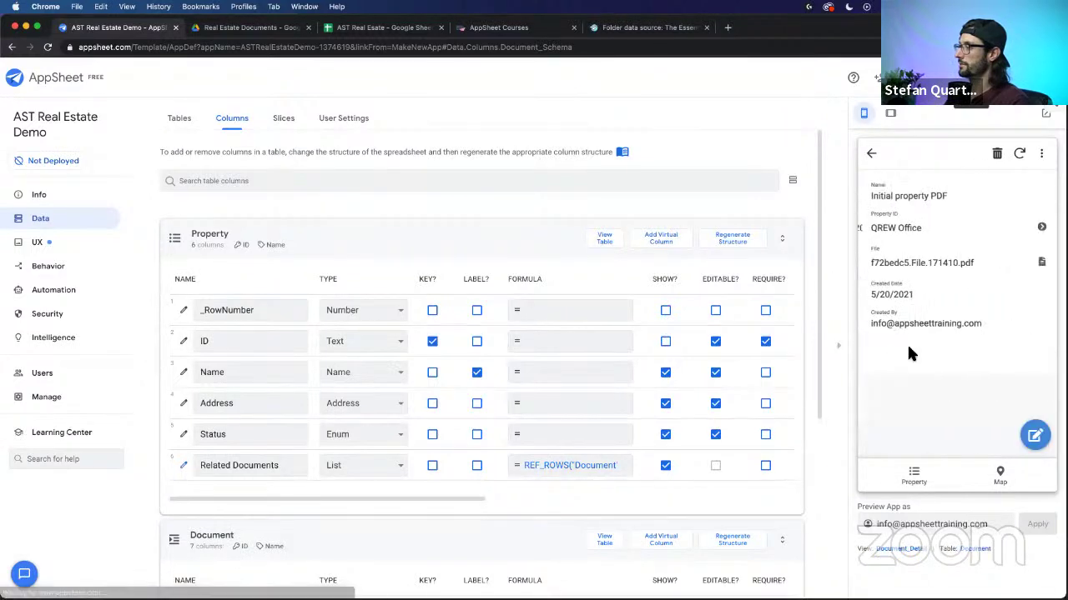
left_click(1037, 264)
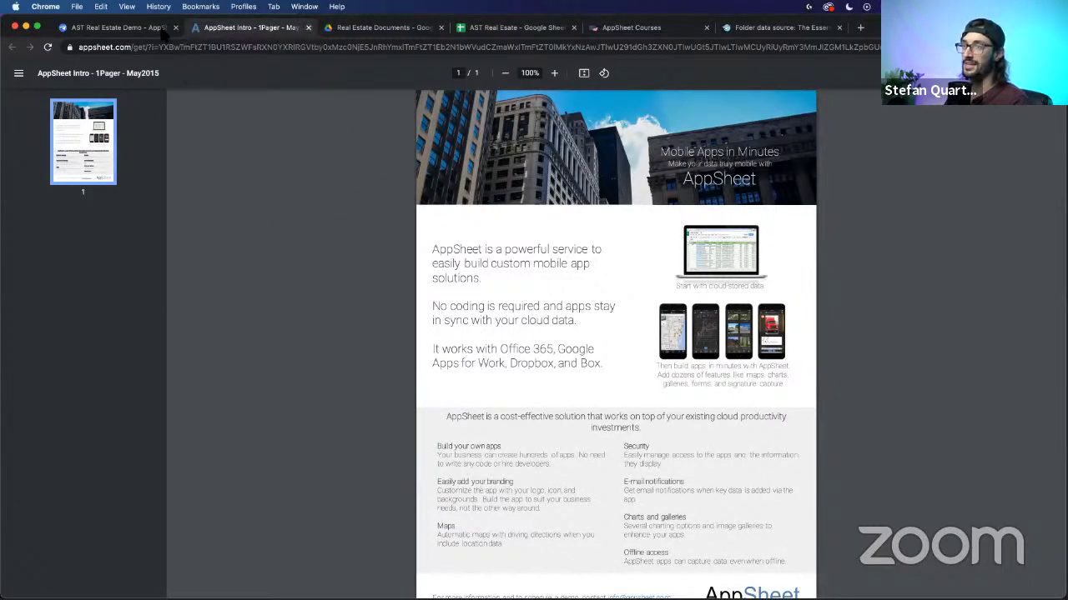
Step: Back in the editor, inspect the stored file name f72bedc5.File.171410.pdf
left_click(132, 30)
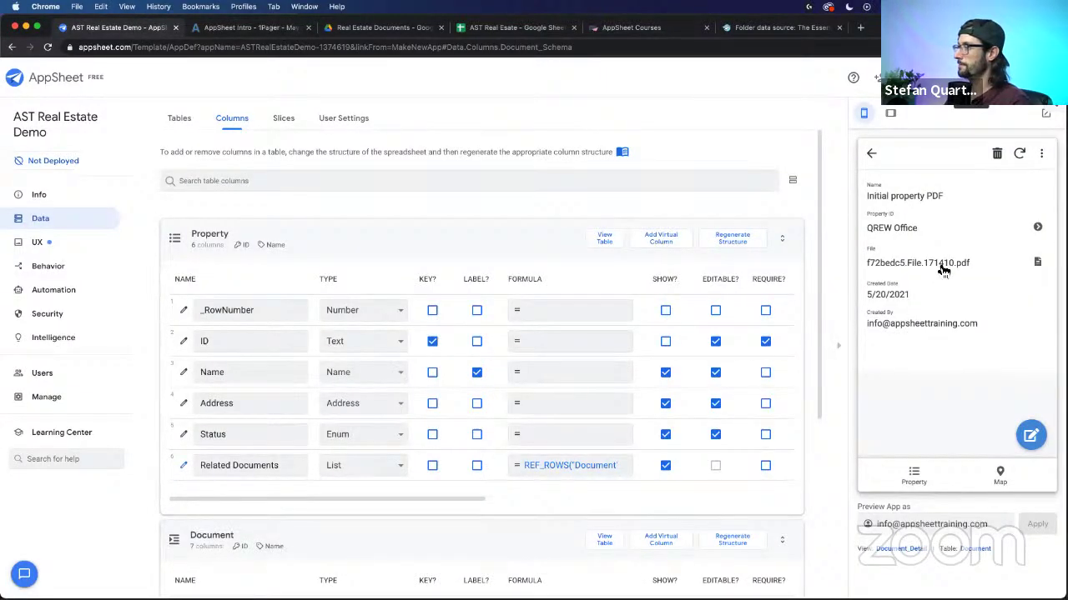
double_click(872, 269)
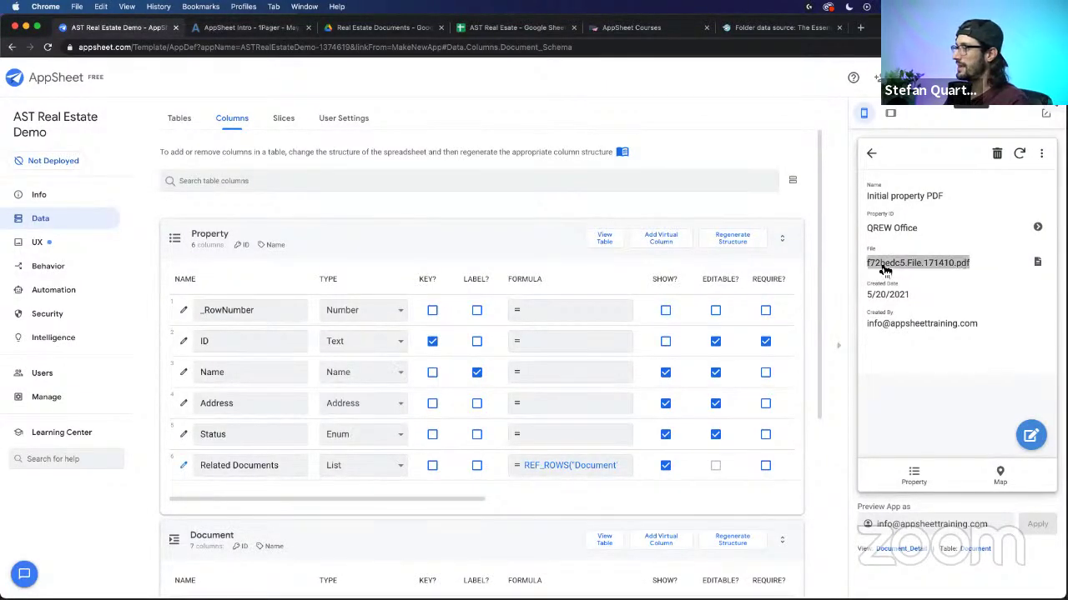
left_click_drag(869, 269, 954, 273)
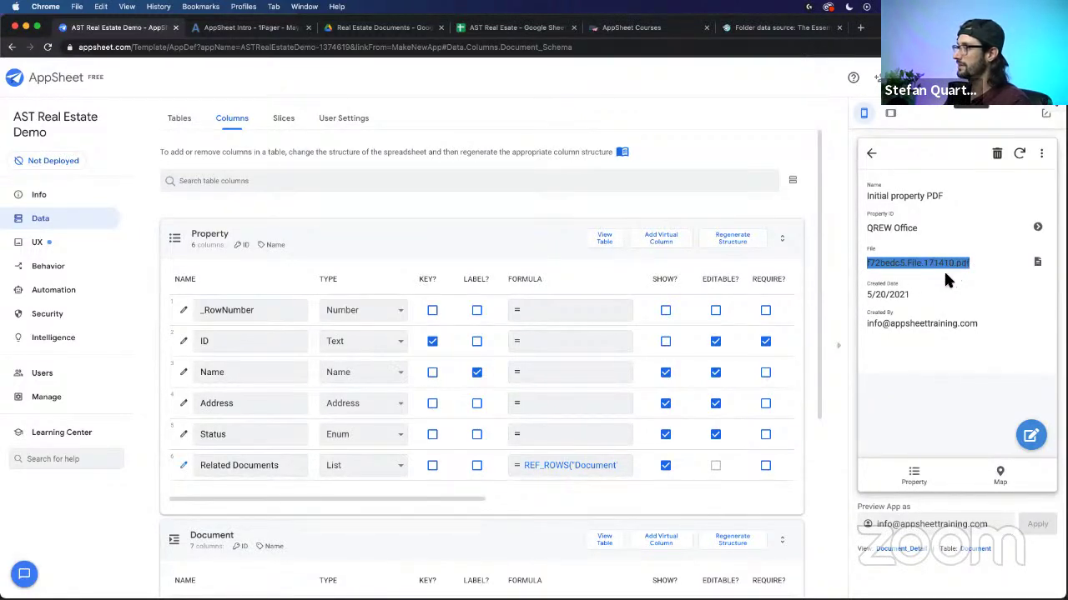
left_click(944, 269)
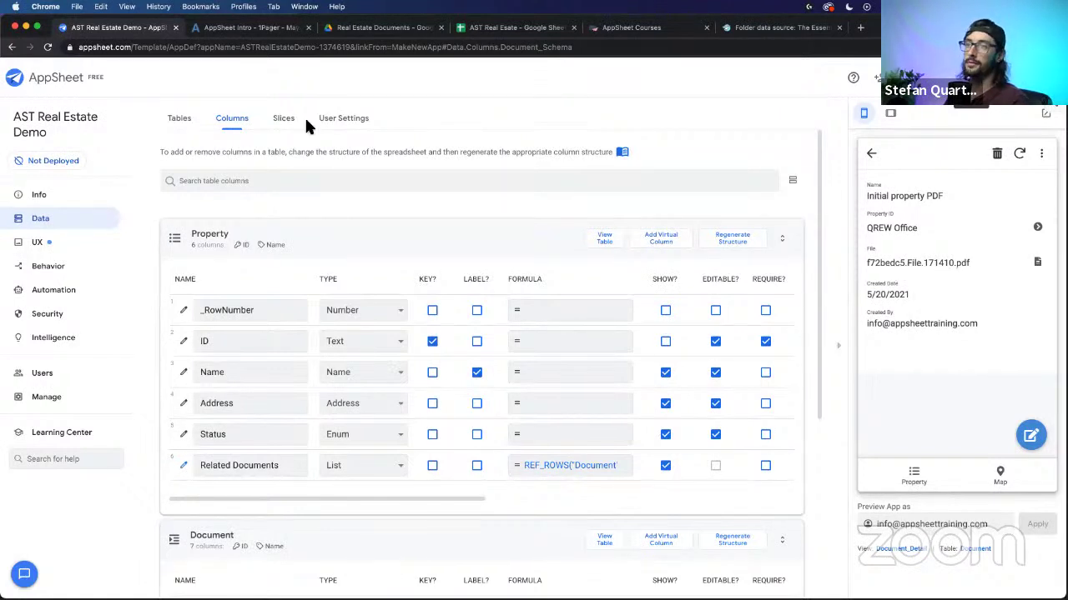
left_click(367, 28)
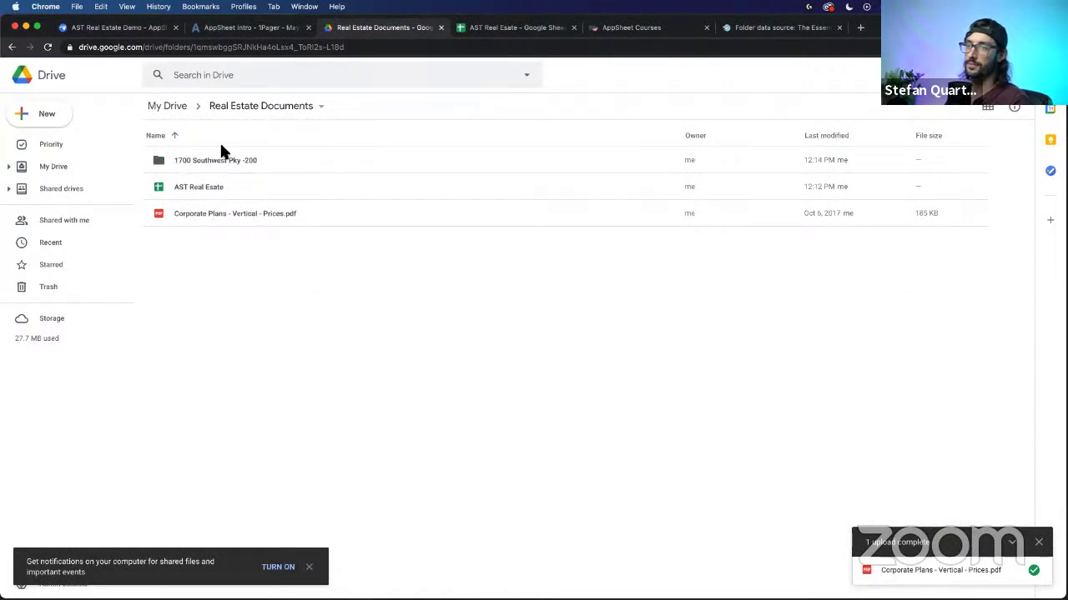
left_click(171, 162)
left_click_drag(226, 162, 191, 167)
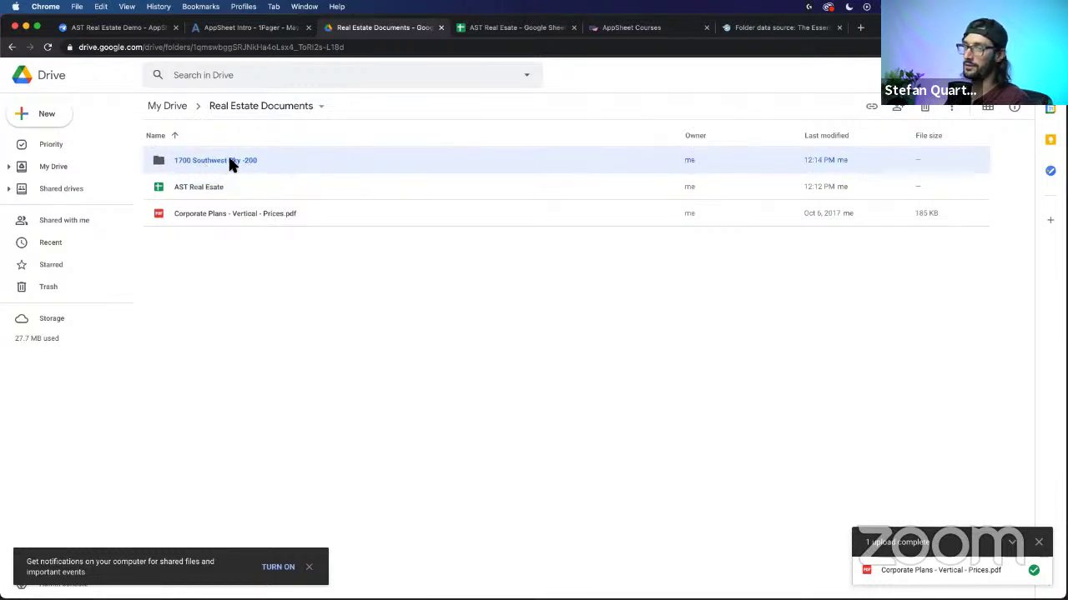
double_click(229, 160)
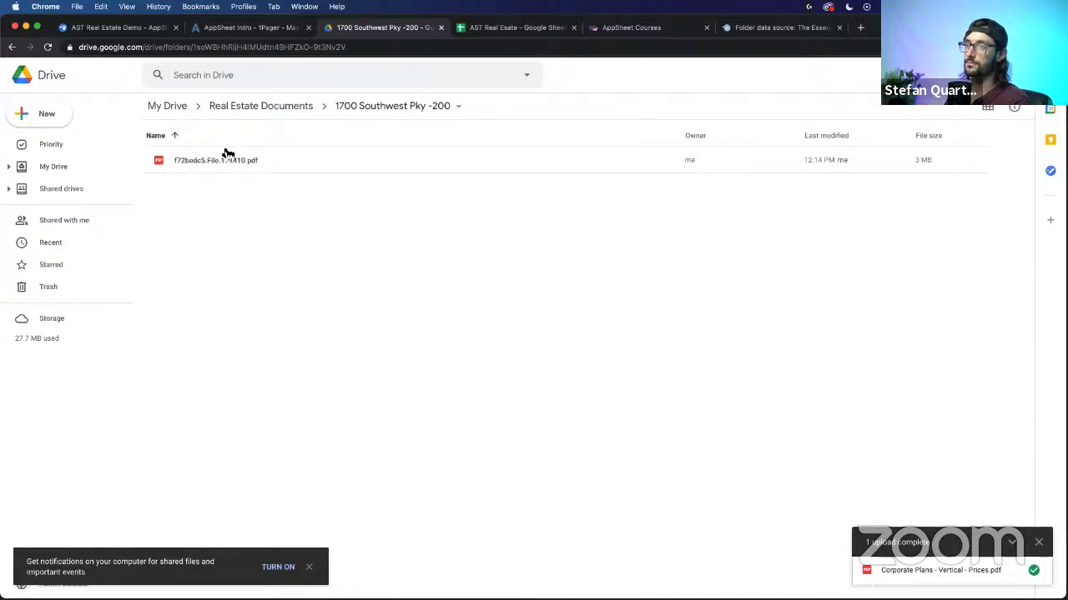
left_click(266, 27)
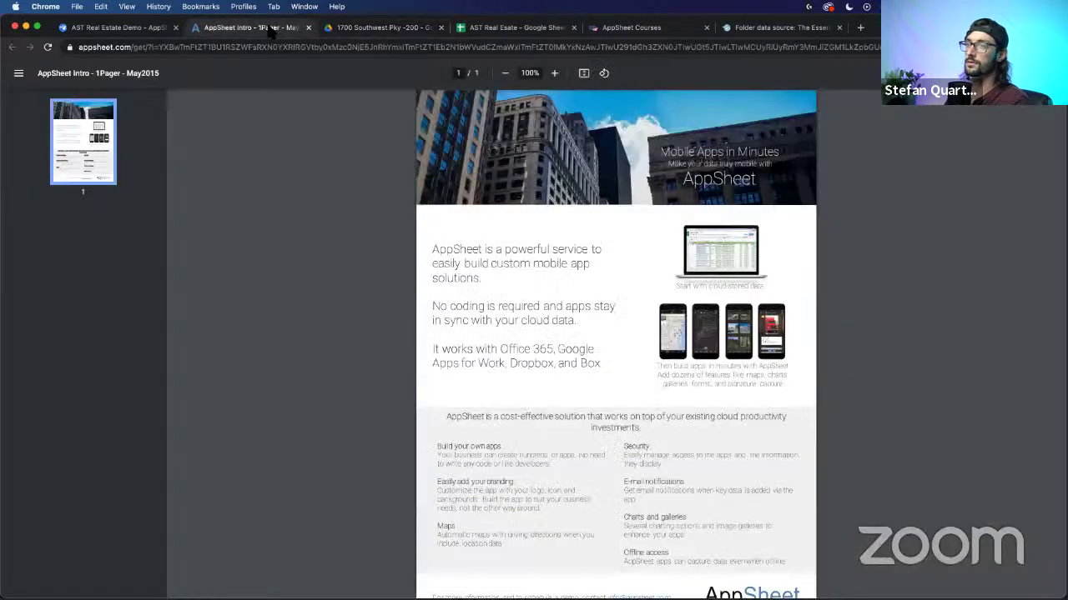
left_click(157, 30)
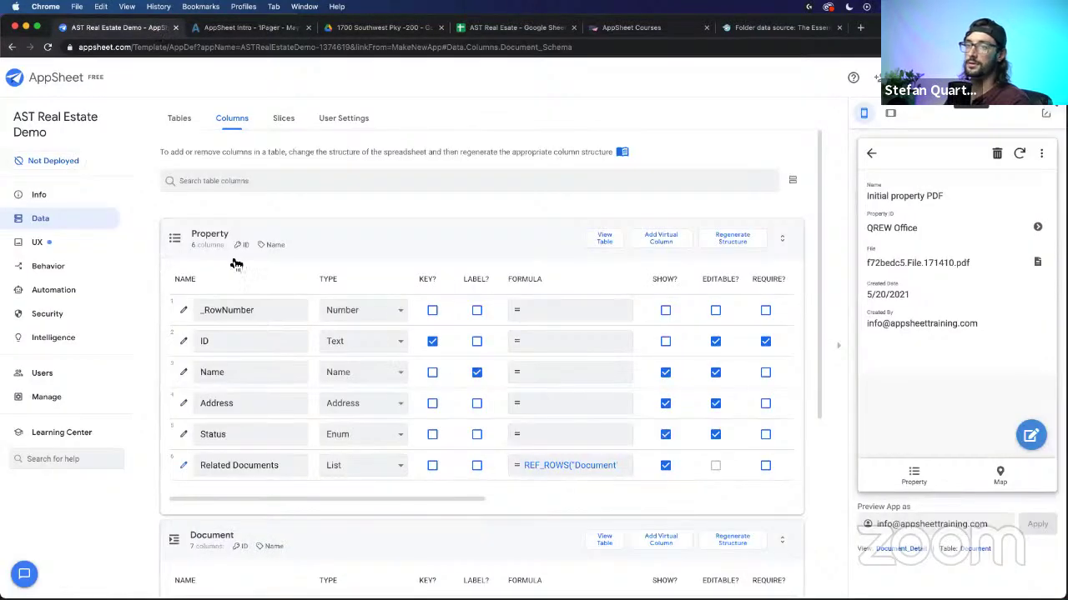
Step: In Info > Properties, expand App Properties and select the path /appsheet/data/ASTRealEstateDemo-1374619
left_click(38, 242)
left_click(41, 197)
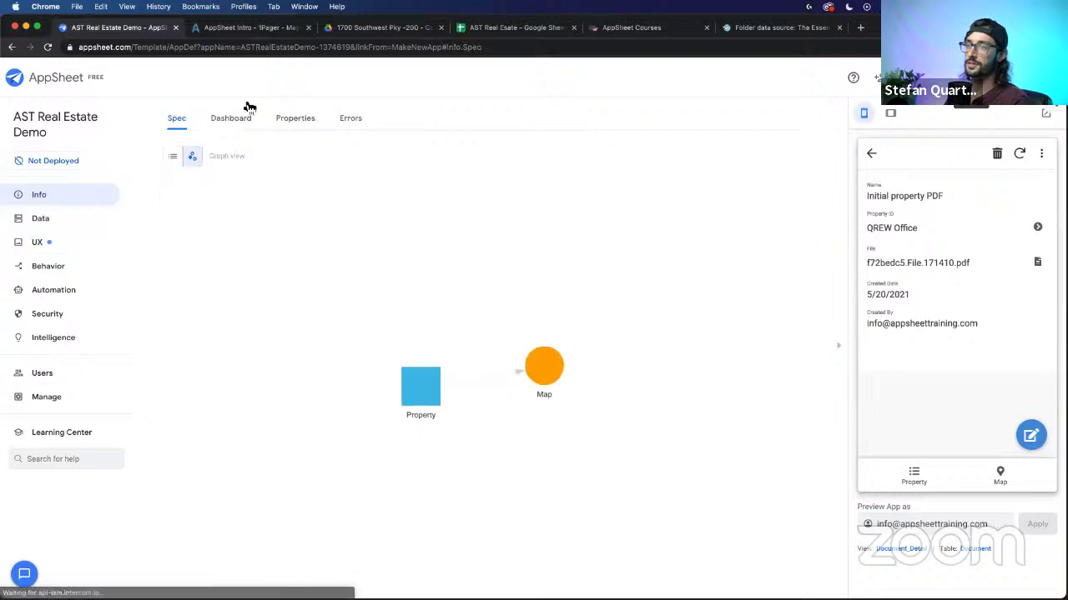
left_click(299, 121)
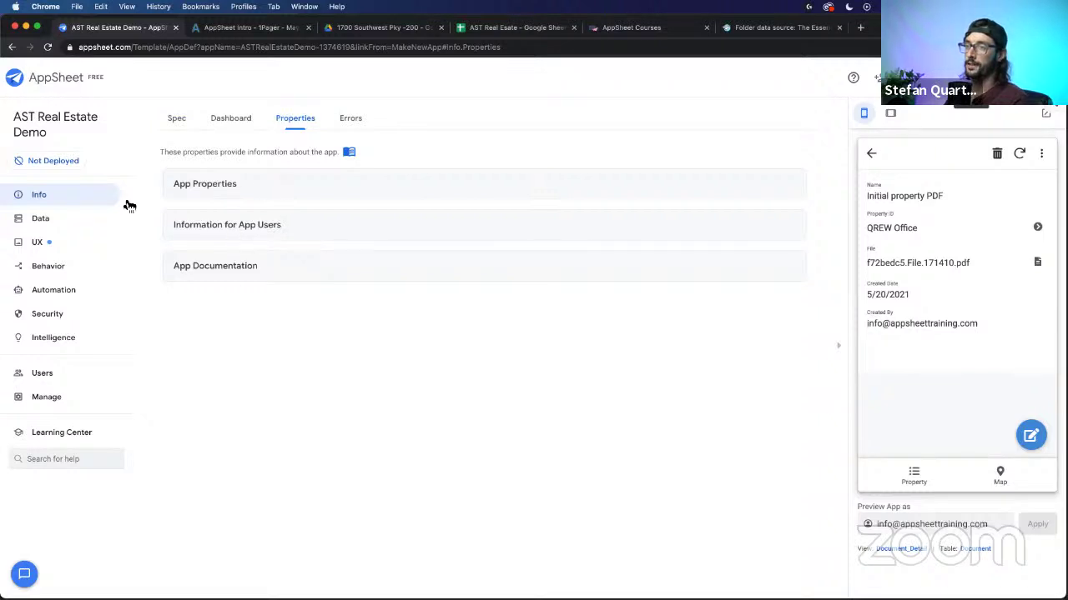
left_click(293, 191)
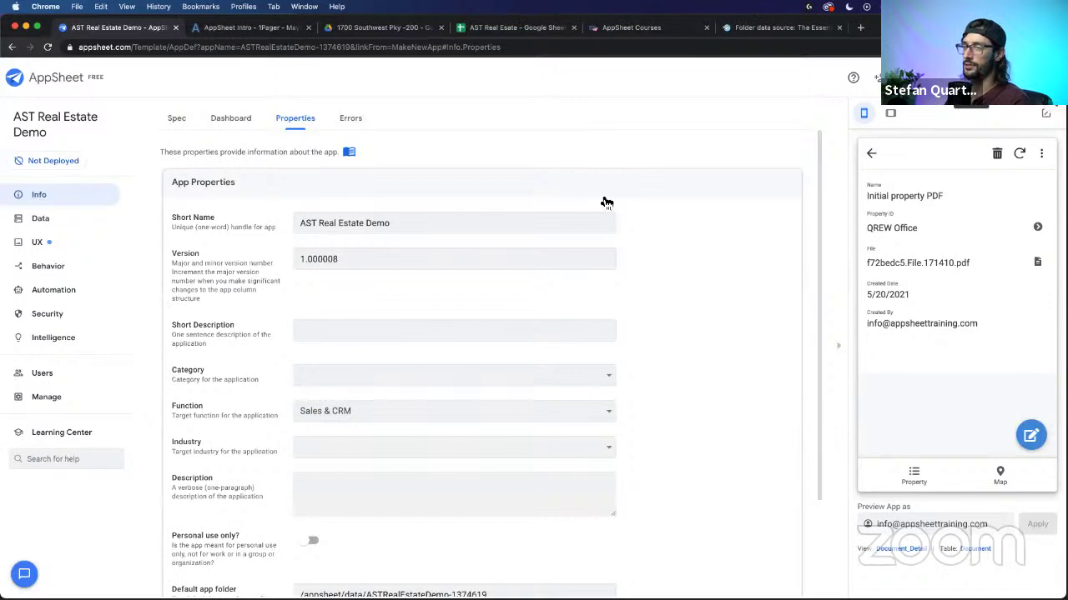
scroll(601, 204, "down", 3)
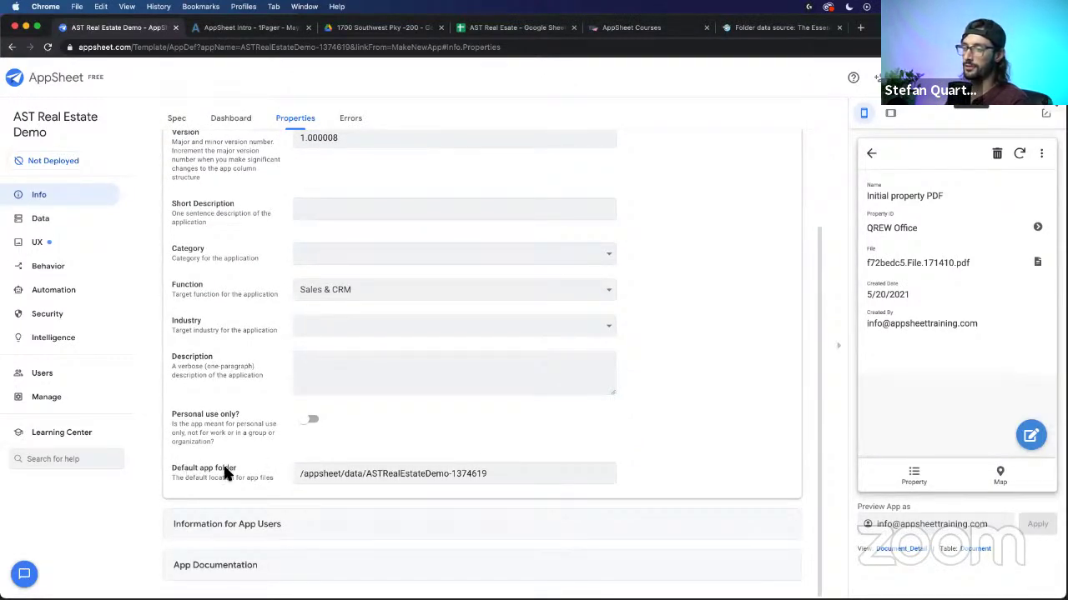
left_click_drag(235, 468, 178, 476)
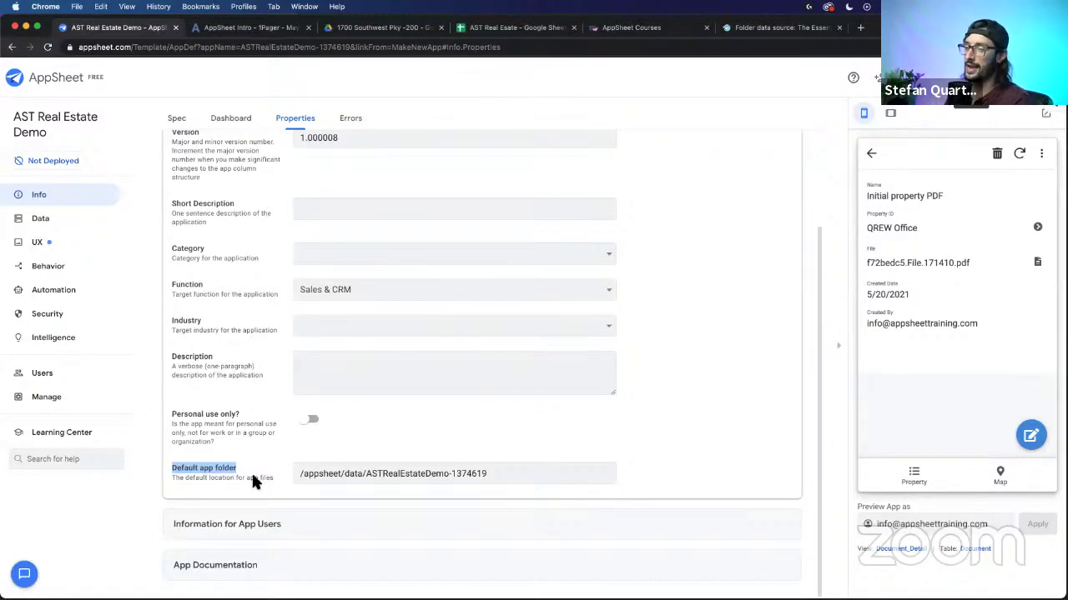
left_click_drag(297, 474, 474, 479)
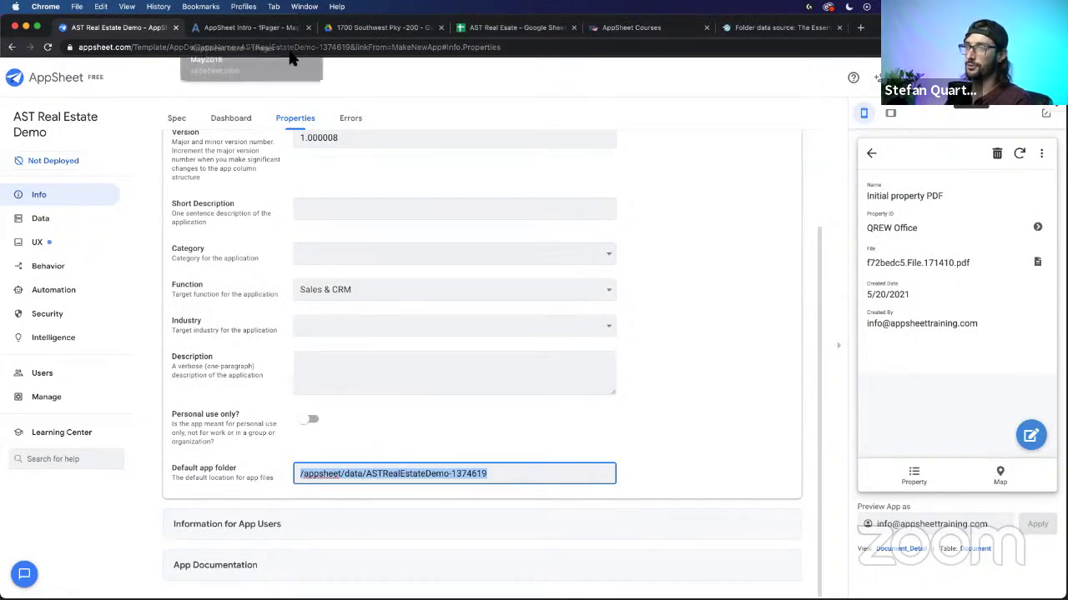
Step: Duplicate the Drive page and open the appsheet folder in My Drive
left_click(382, 27)
right_click(380, 28)
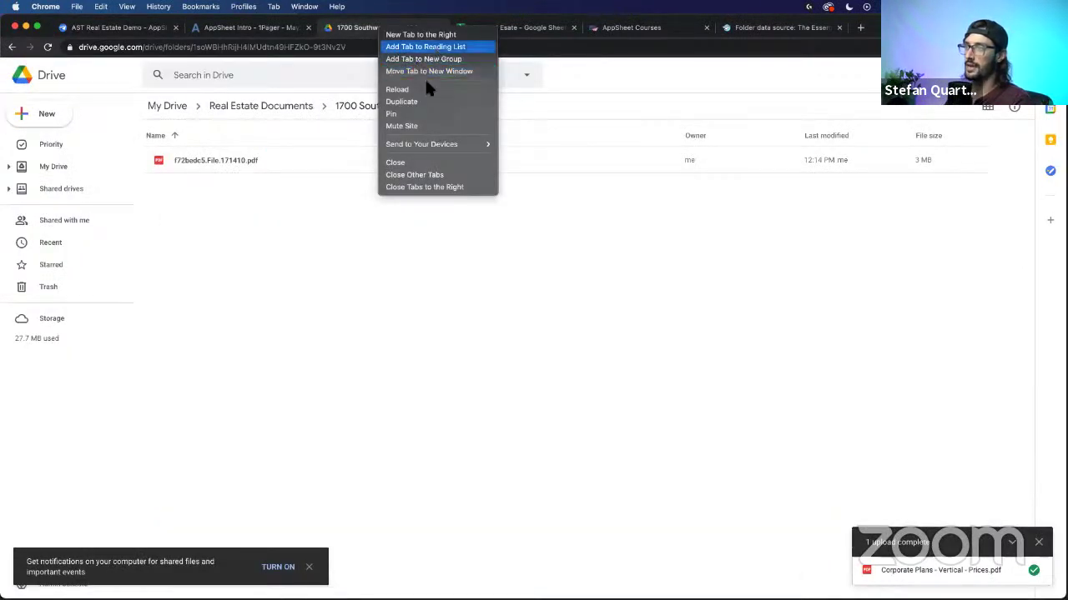
left_click(409, 101)
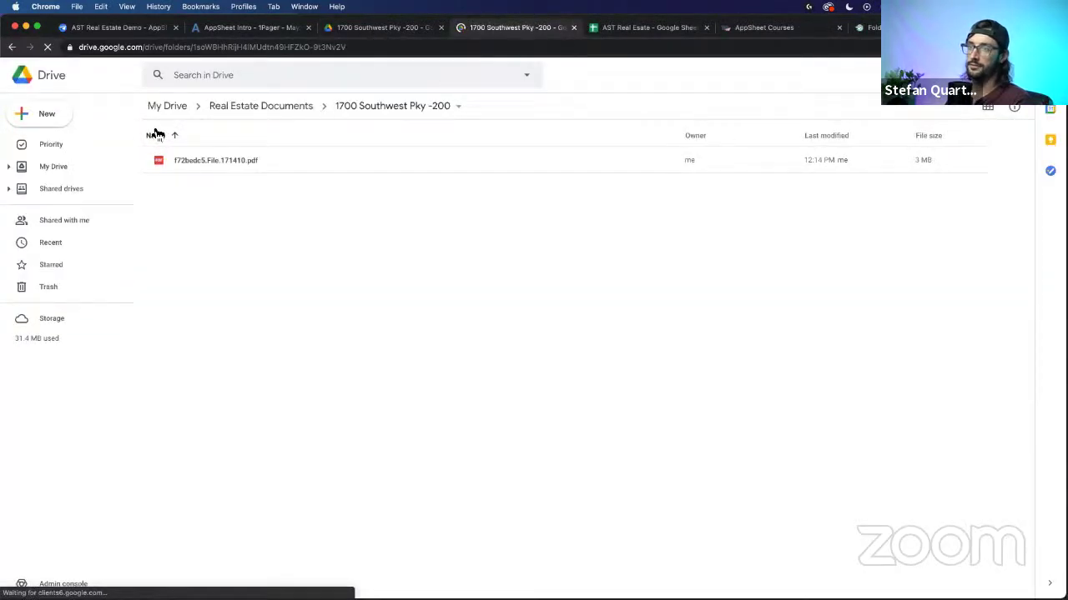
left_click(167, 106)
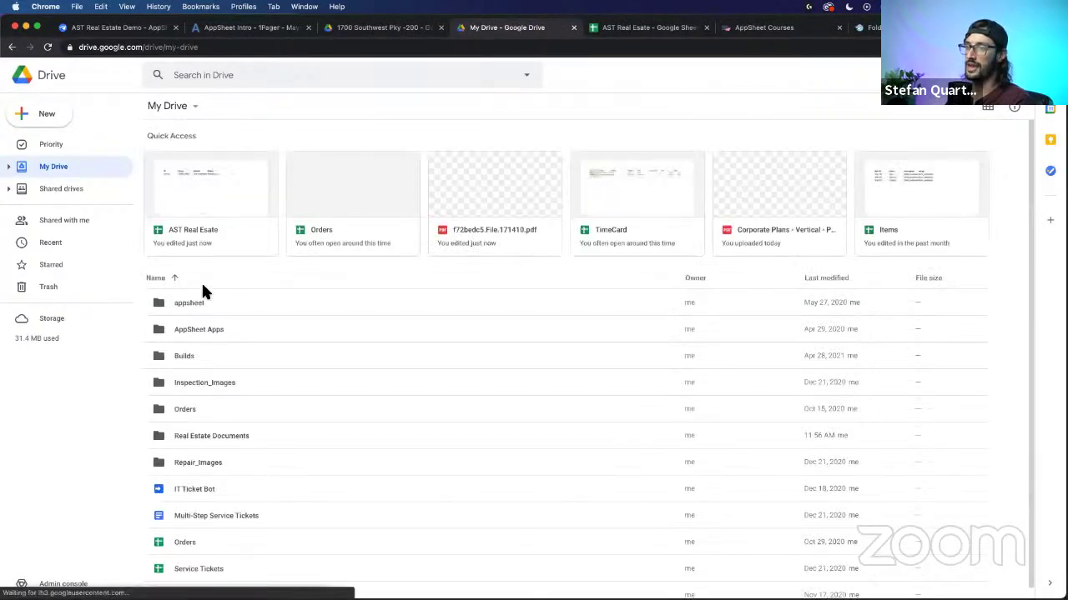
double_click(194, 304)
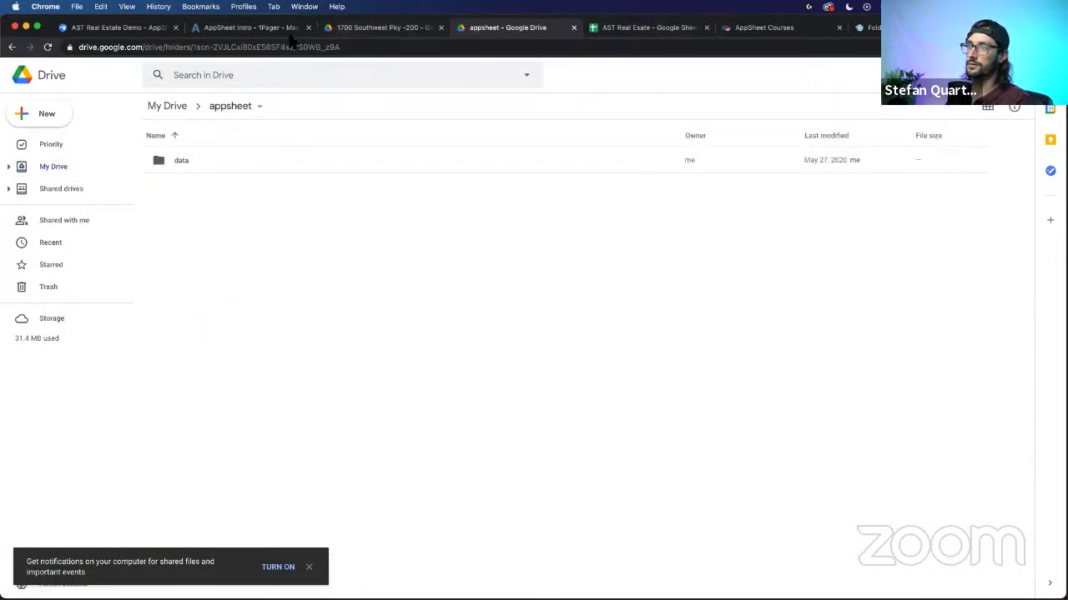
Step: Navigate into data > ASTRealEstateDemo-1374619, which holds only empty.txt
left_click(147, 31)
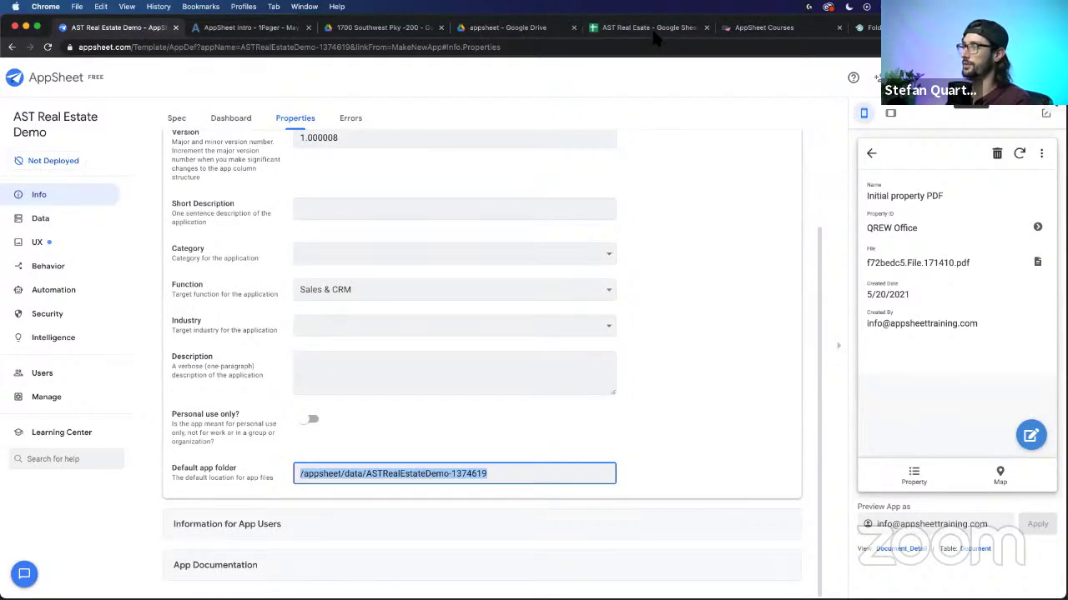
left_click(484, 32)
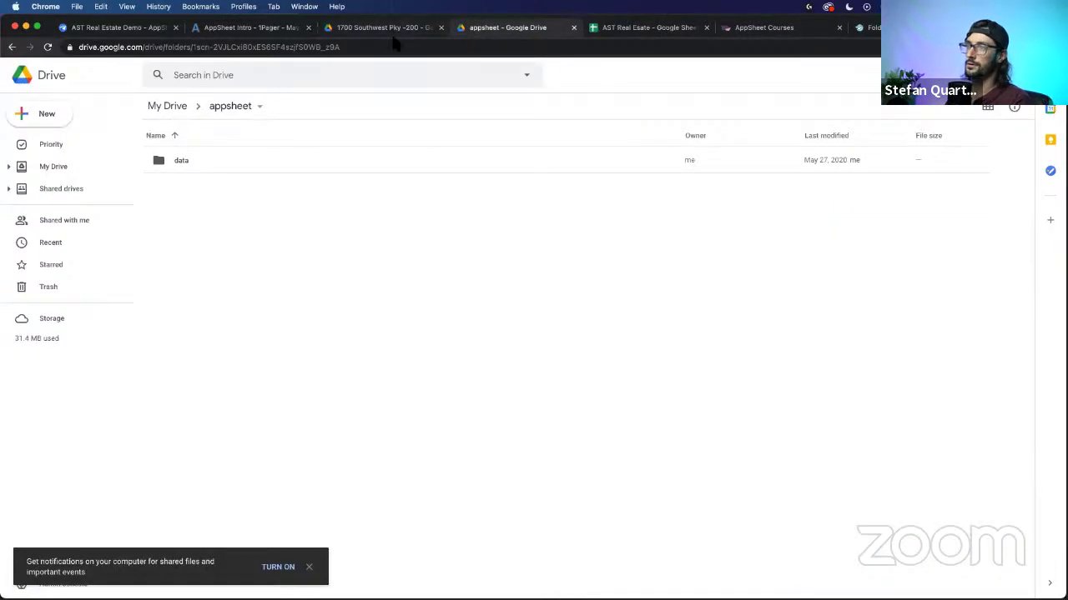
double_click(179, 160)
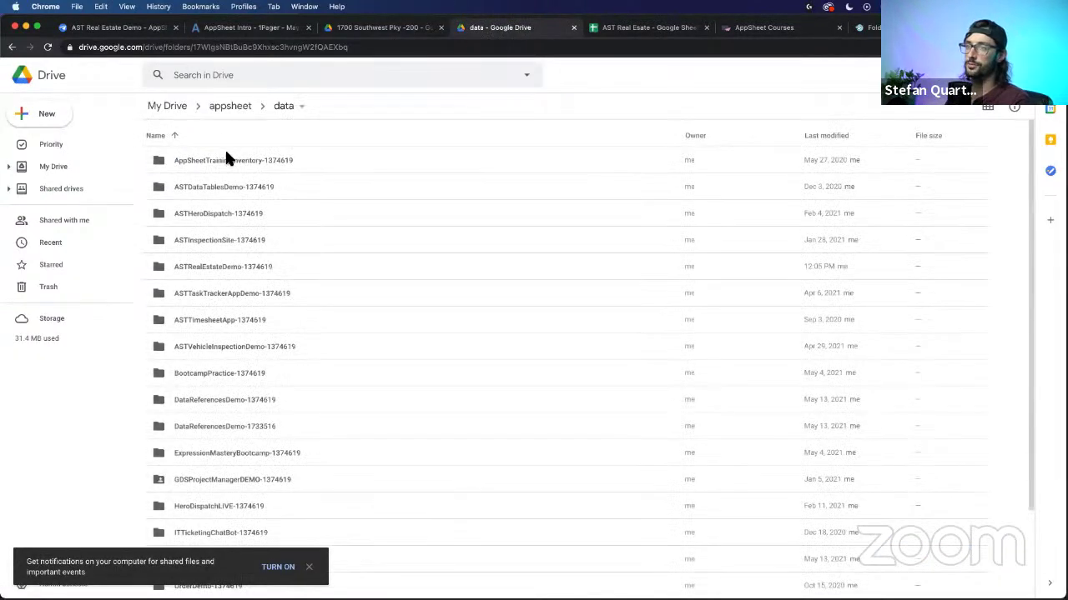
double_click(206, 267)
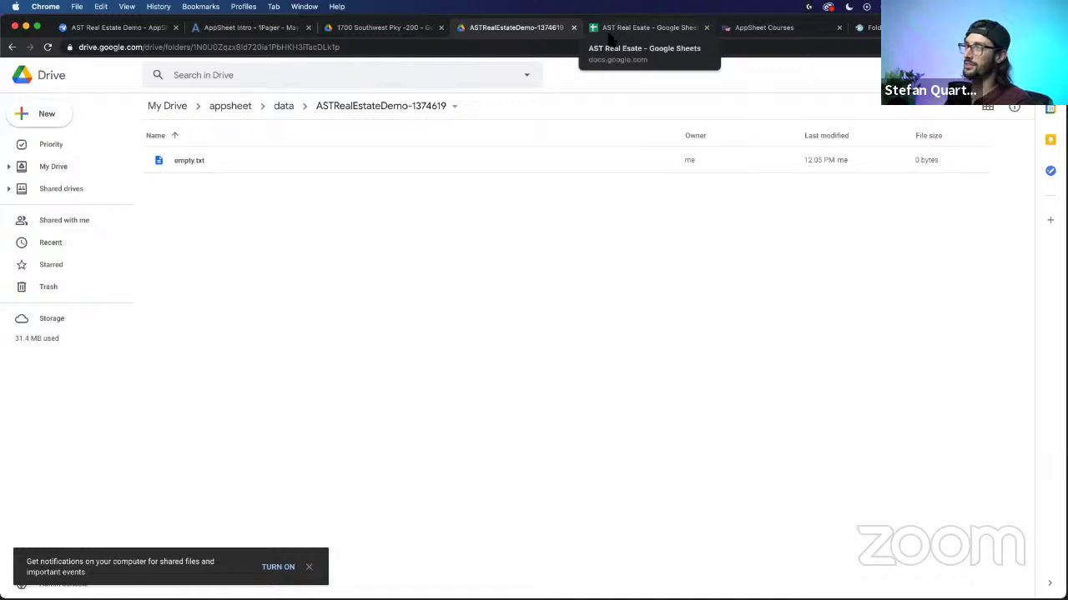
Step: Bring the Real Estate Documents folder back into view in the original Drive tab
left_click(358, 28)
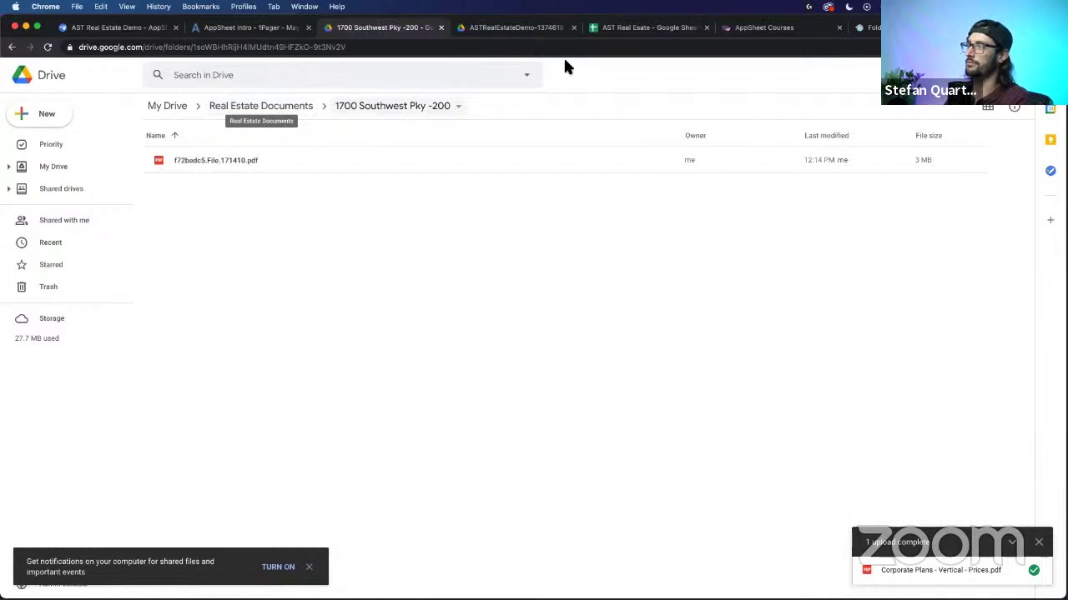
left_click(600, 27)
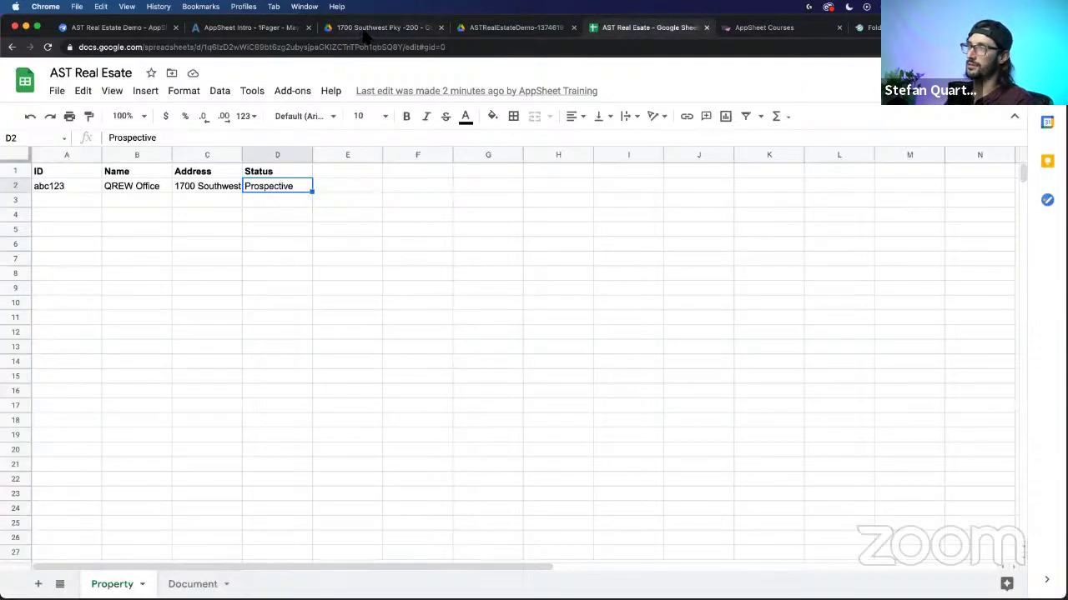
left_click(364, 31)
left_click(264, 113)
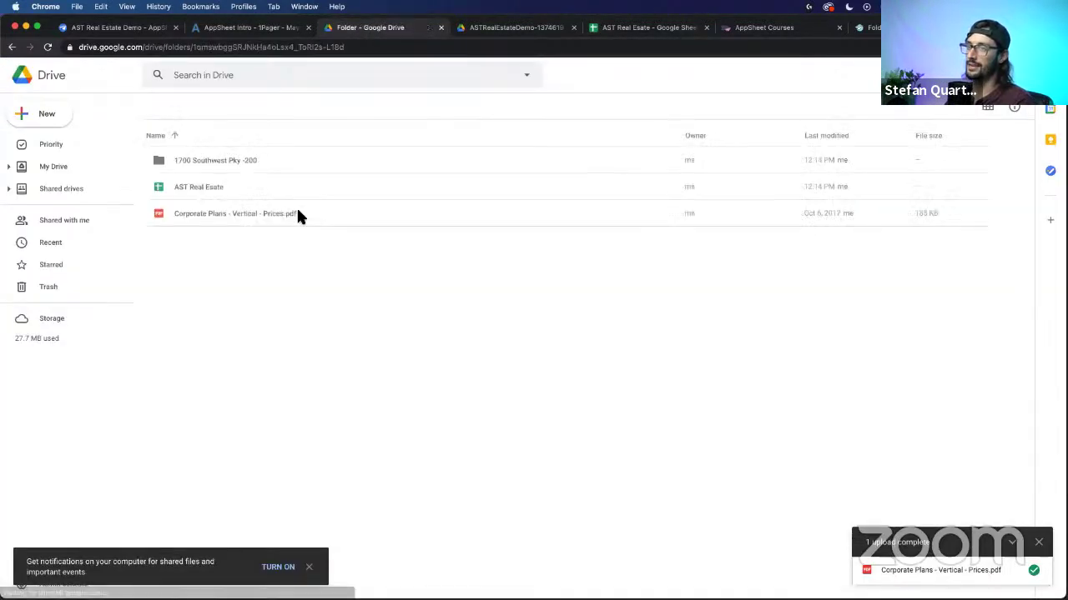
left_click(510, 28)
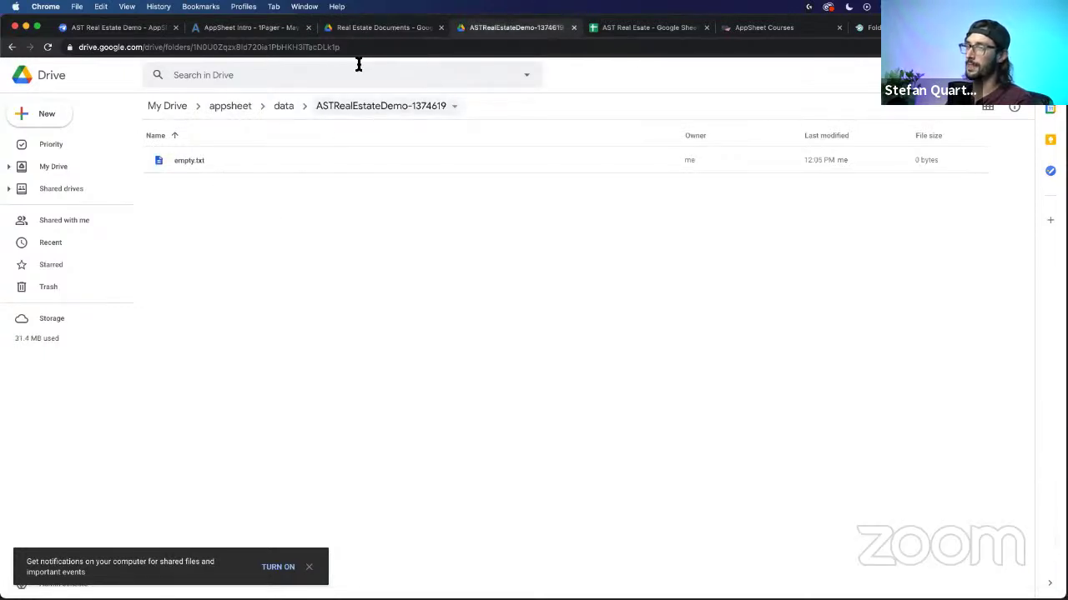
left_click(361, 31)
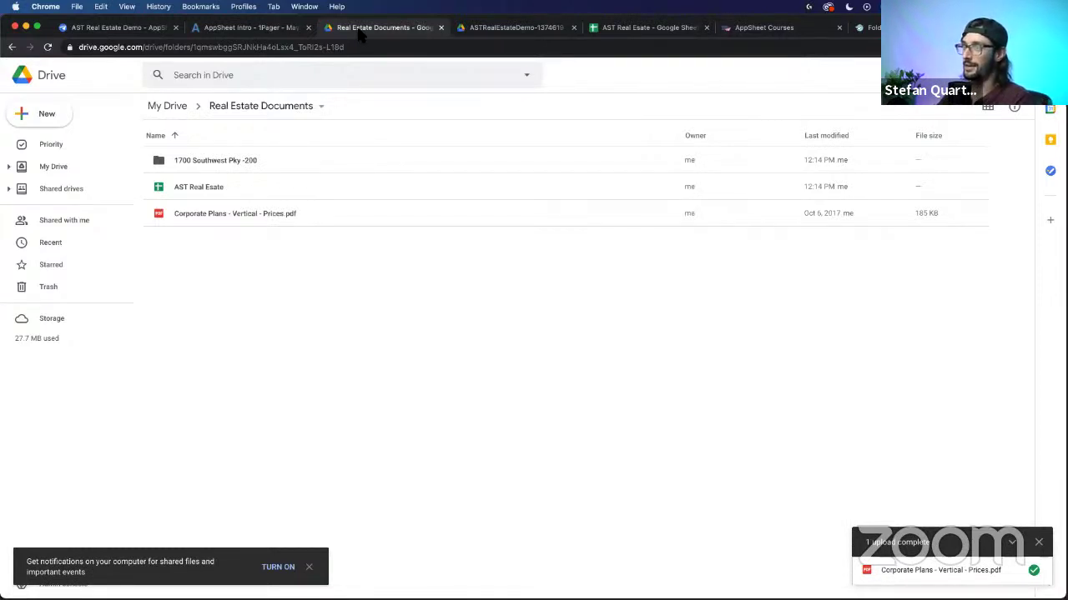
Step: Back in AppSheet Properties, select the Default app folder path /appsheet/data/ASTRealEstateDemo-1374619
left_click(121, 28)
left_click(326, 474)
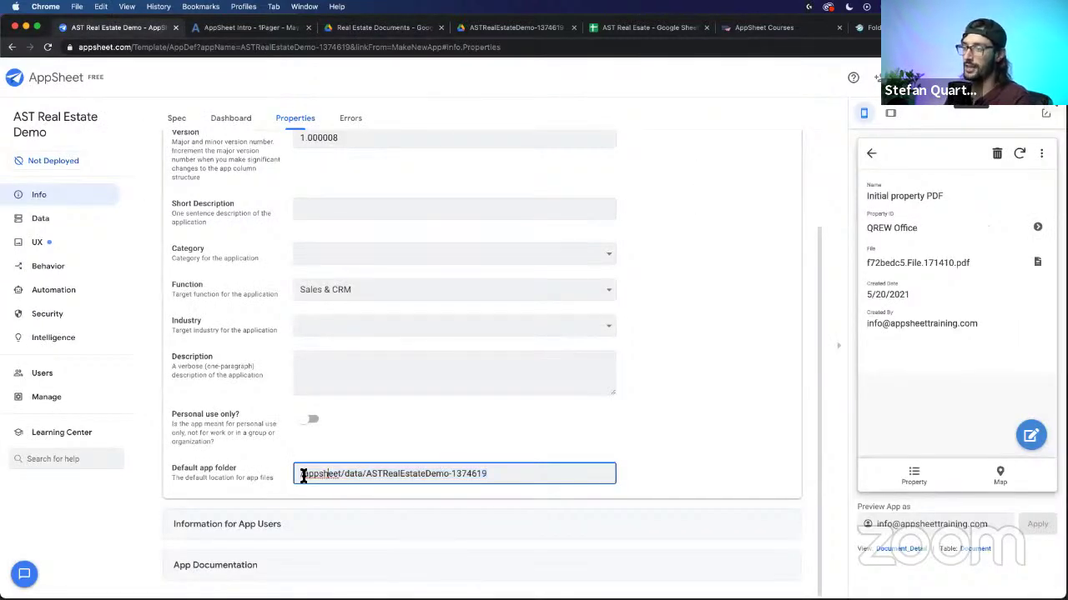
left_click_drag(298, 476, 555, 472)
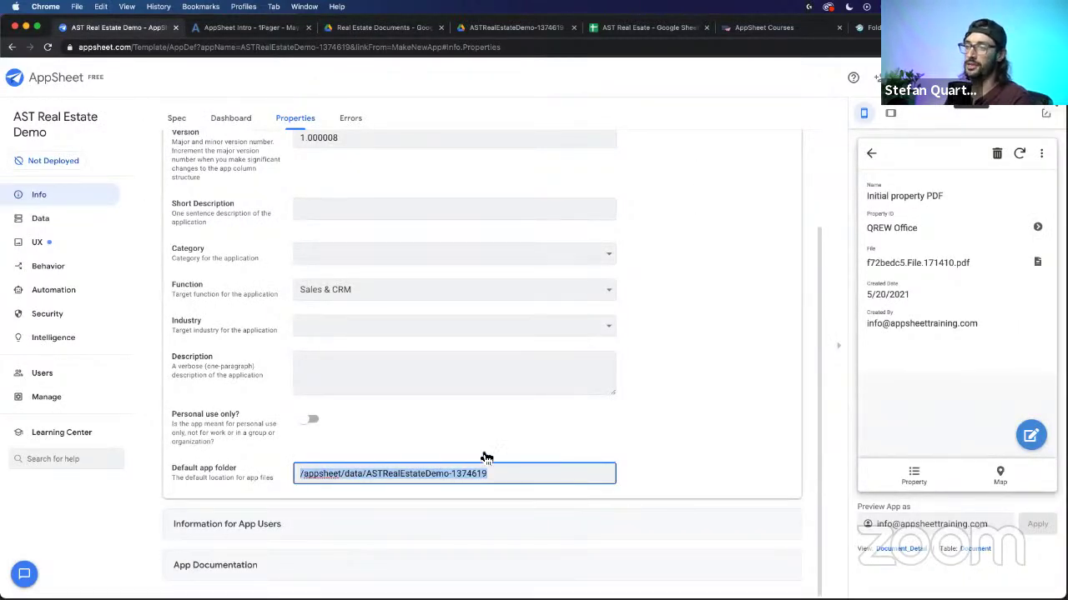
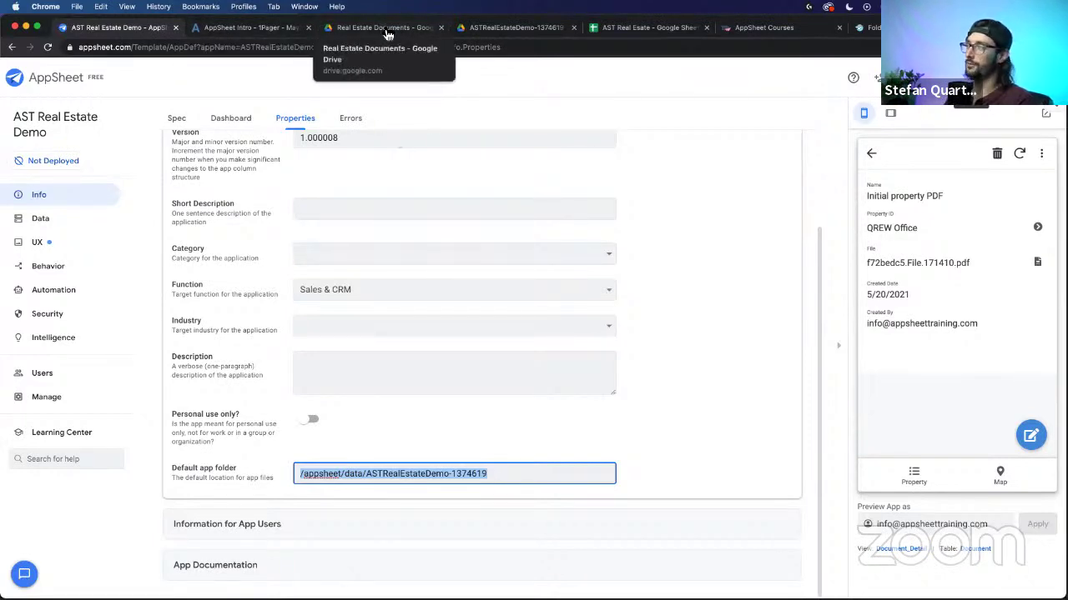
Step: Return the preview to the QREW Office property and collapse the App Properties section
left_click(872, 156)
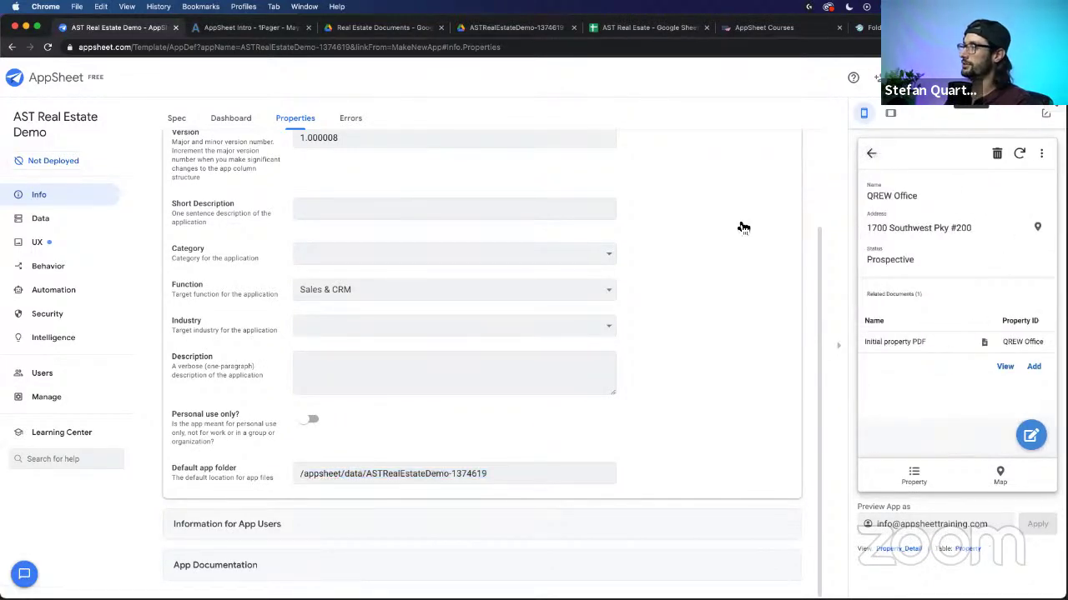
scroll(190, 334, "up", 5)
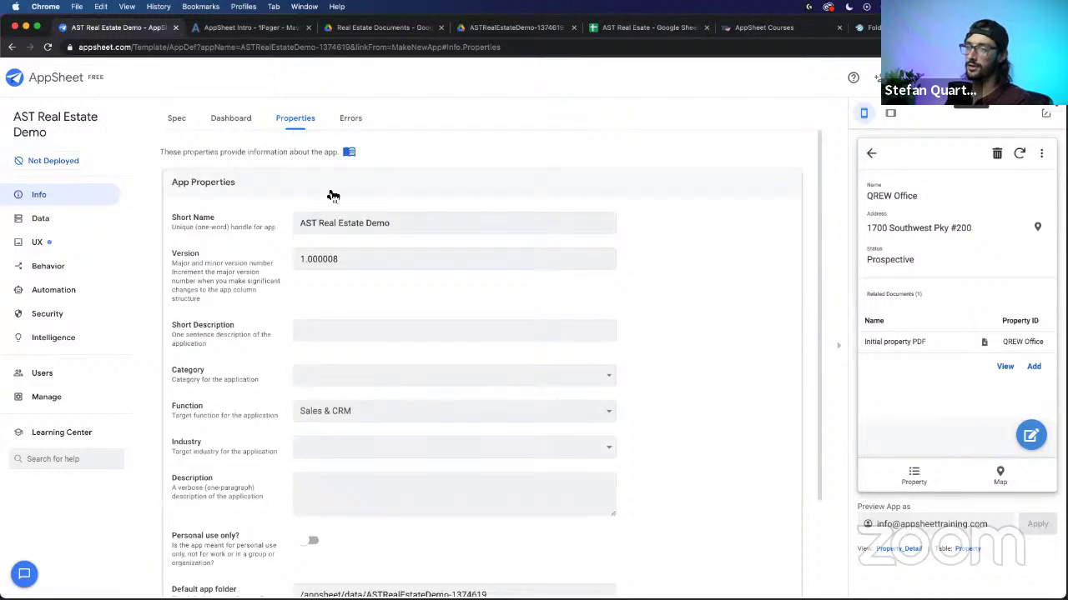
left_click(311, 181)
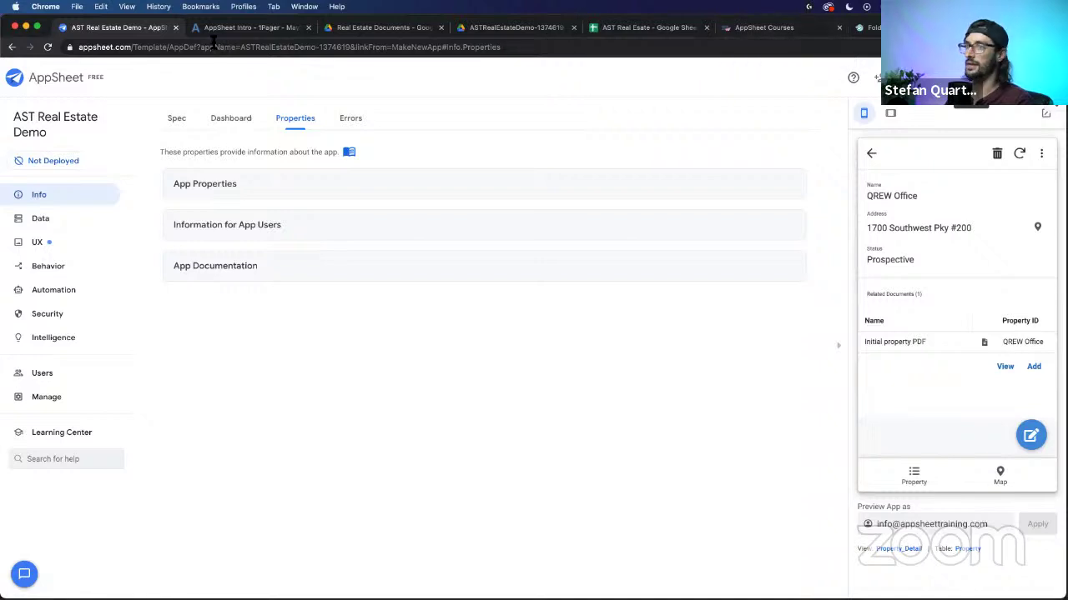
Step: Under My account > Sources, add a new data source named AST Files with the Google provider
left_click(42, 83)
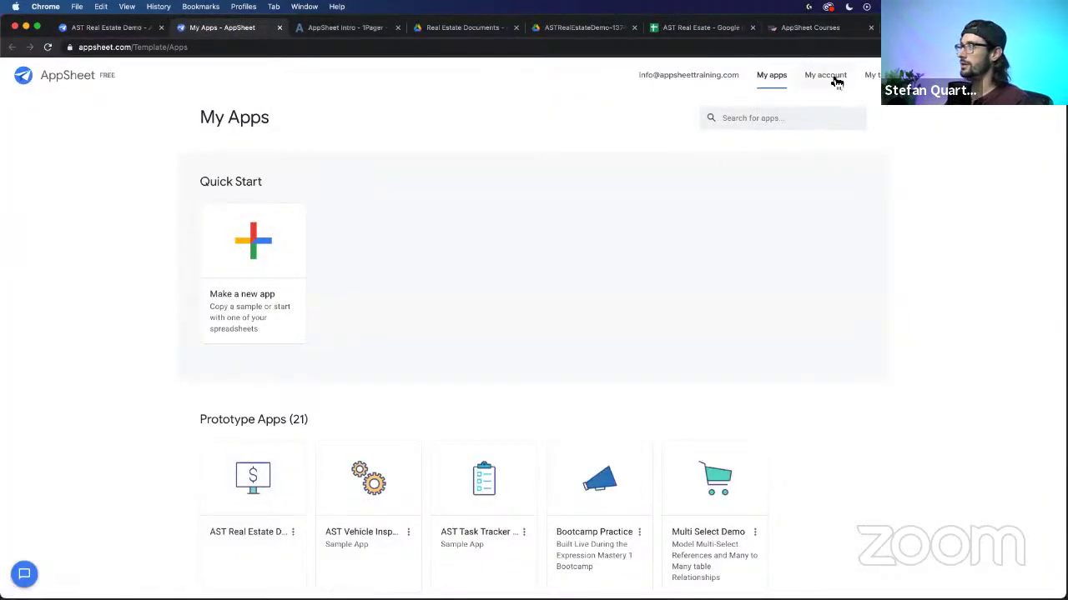
left_click(836, 81)
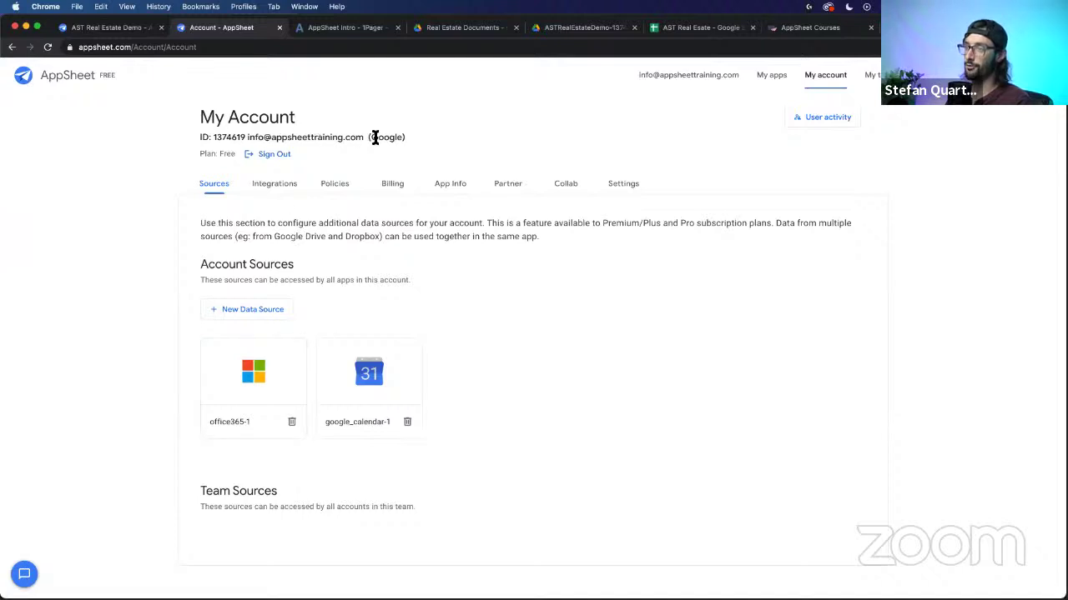
left_click_drag(247, 138, 409, 136)
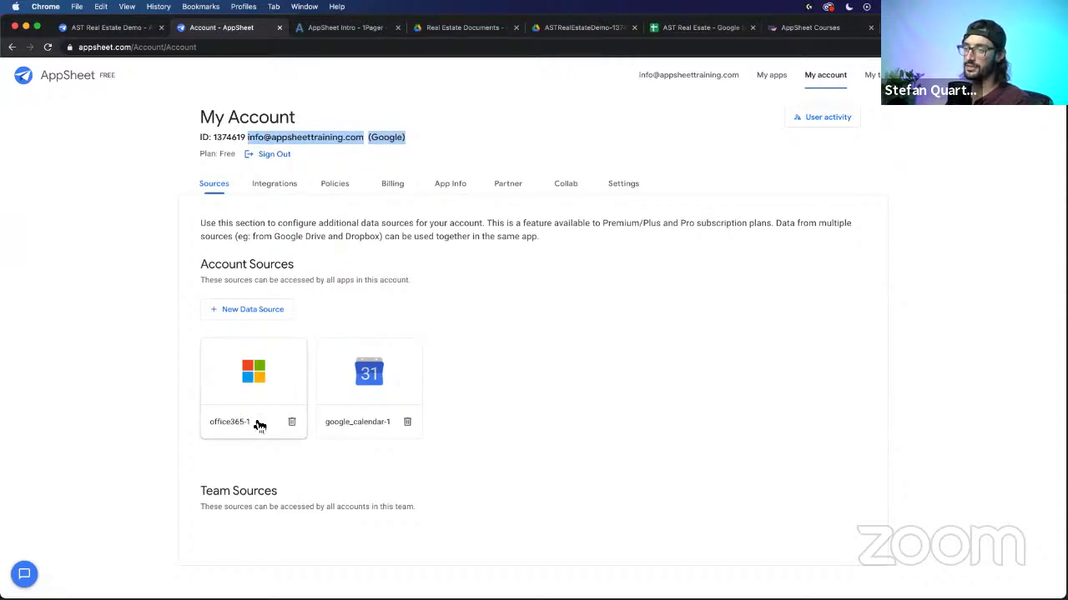
left_click(248, 310)
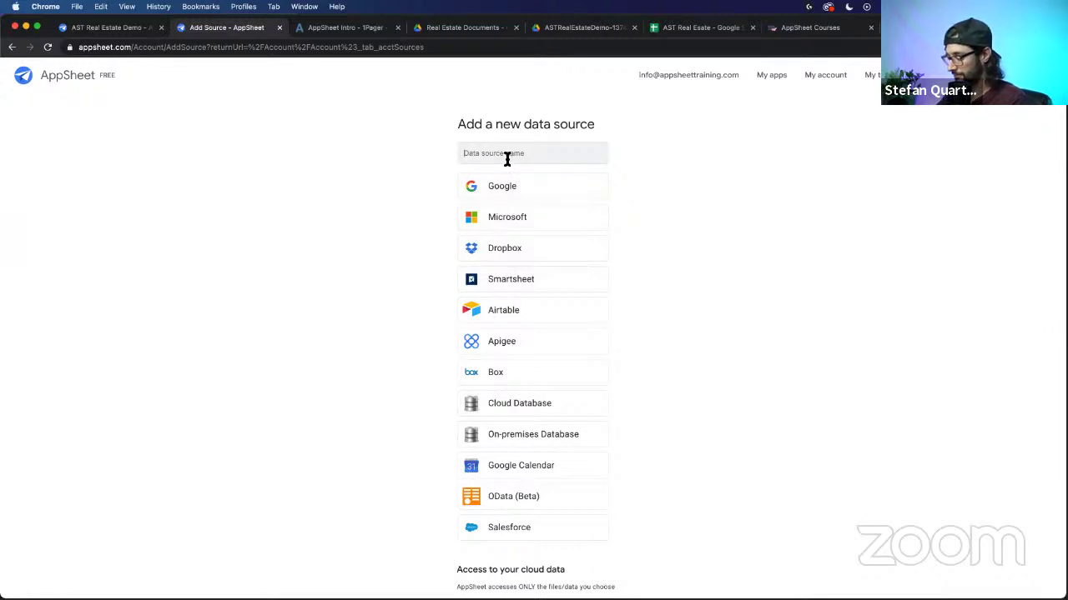
type("AST Files")
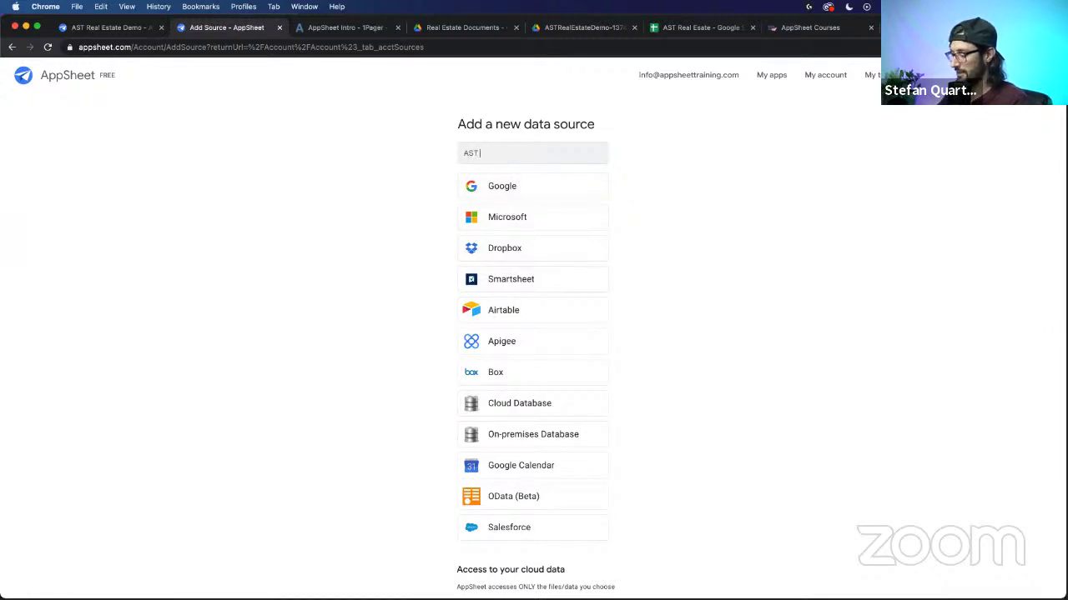
left_click(519, 191)
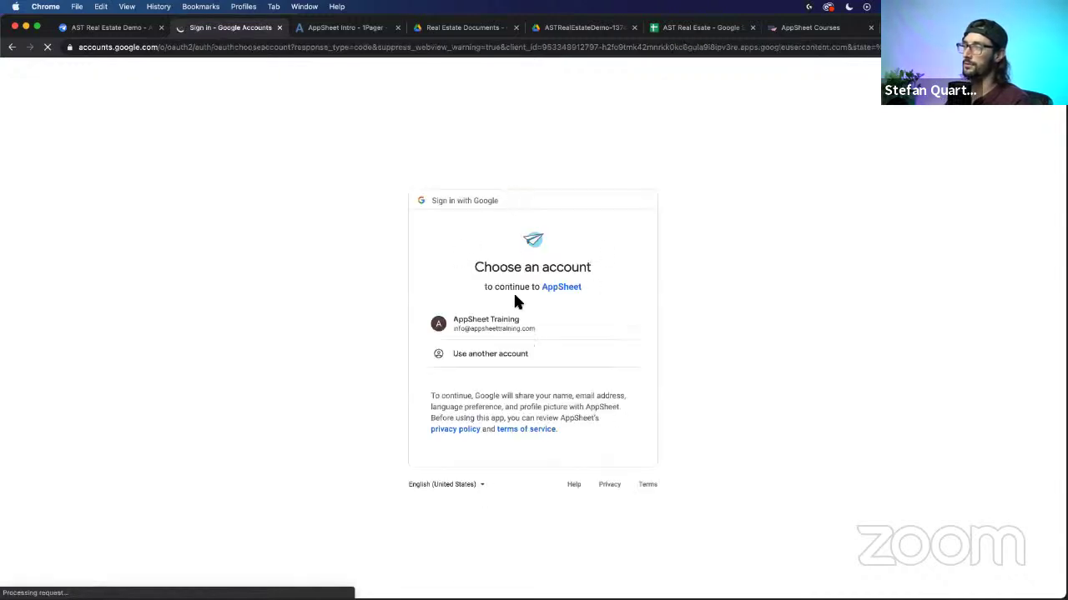
Step: Pick the AppSheet Training Google account and allow AppSheet access to it
left_click(499, 323)
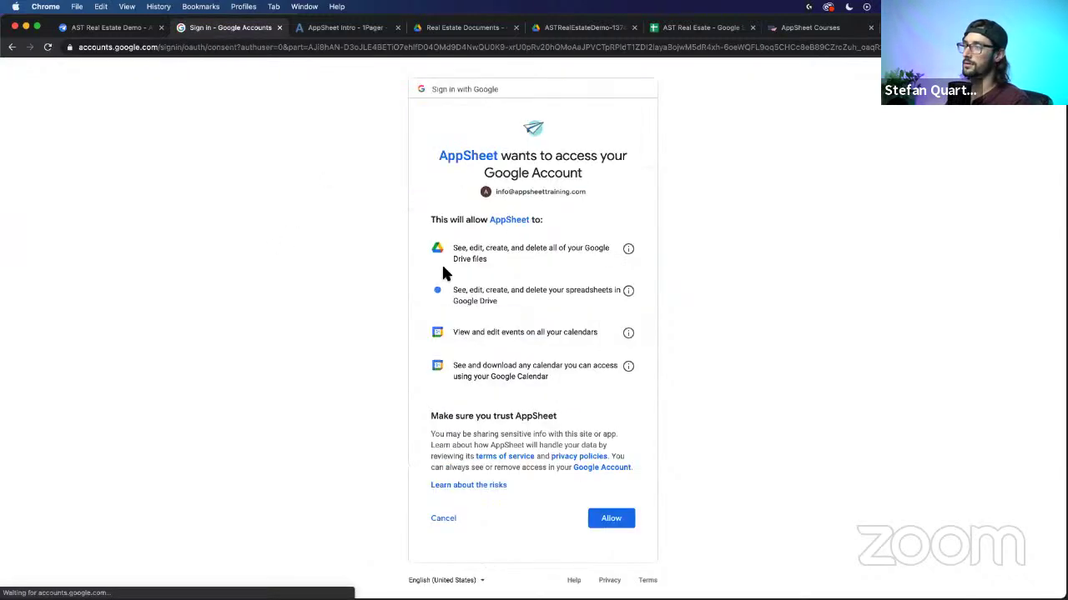
left_click(614, 518)
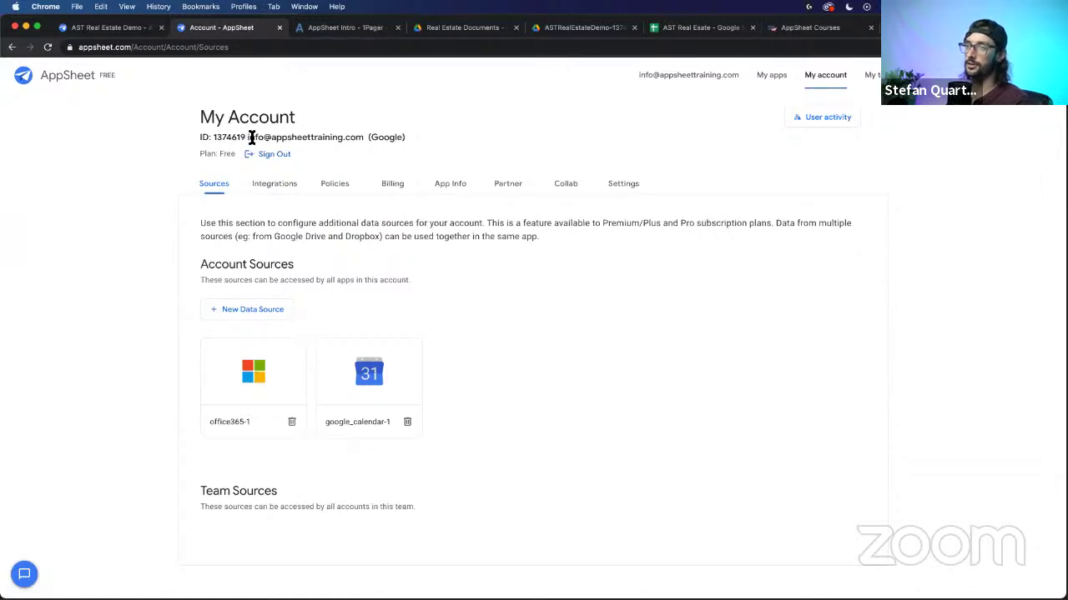
Step: Back in the AST Real Estate Demo editor, start a new table under Data
left_click_drag(251, 137, 435, 133)
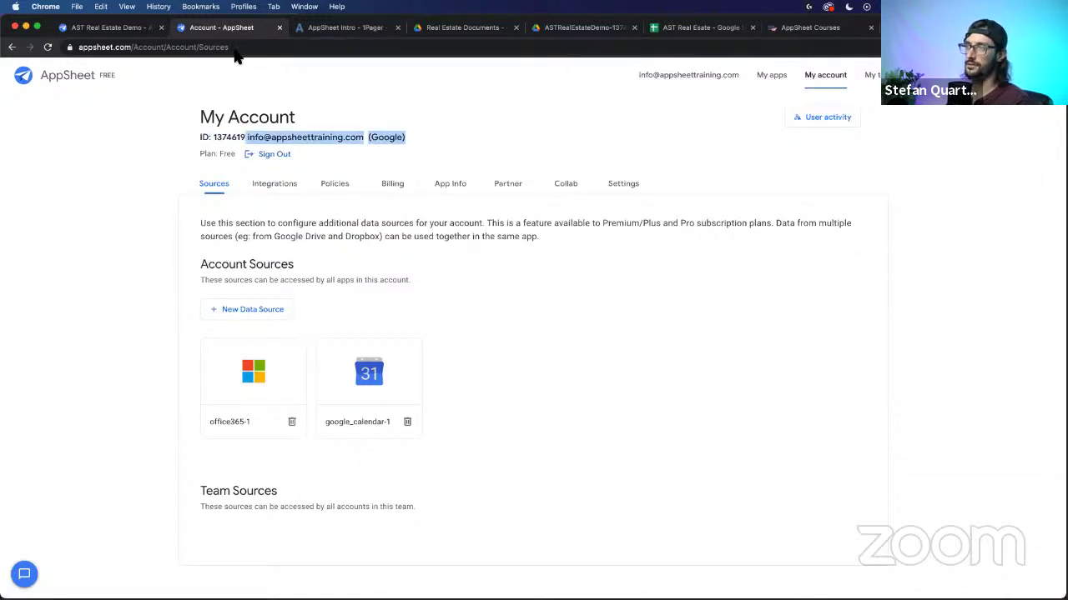
left_click(94, 28)
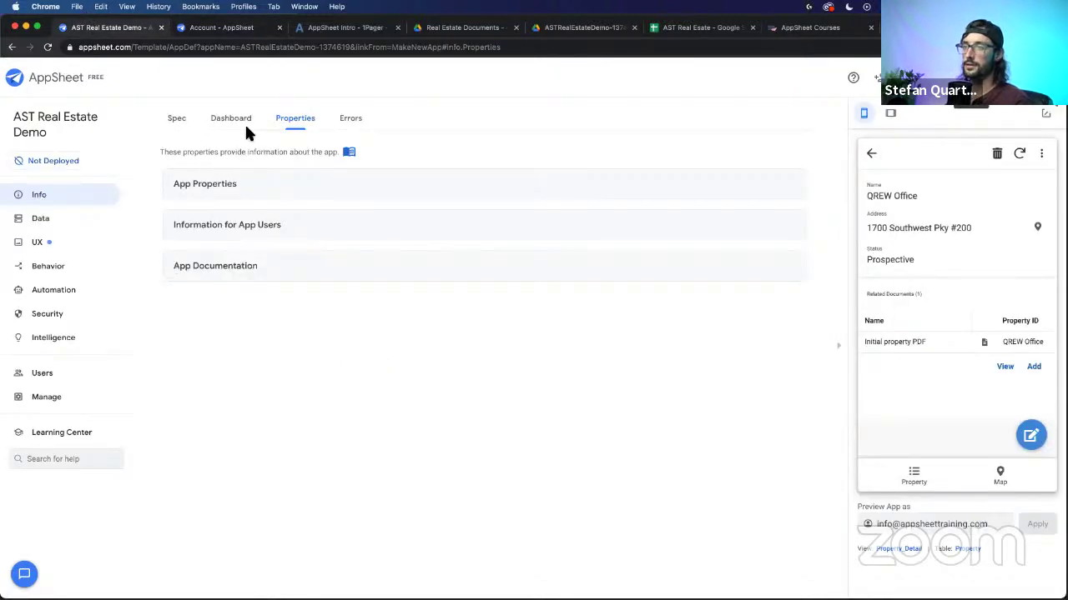
left_click(57, 224)
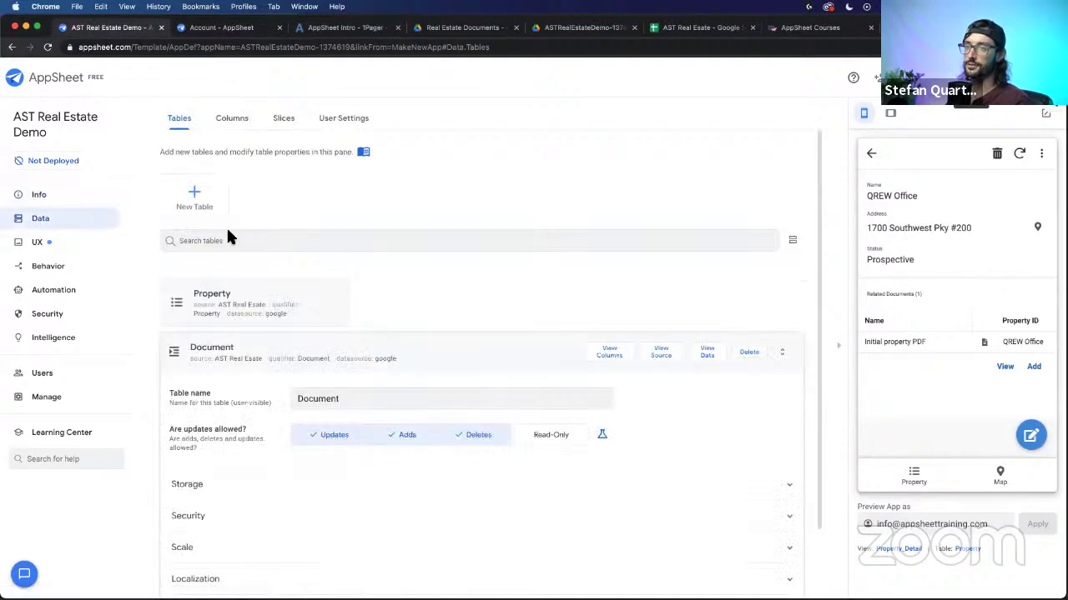
left_click(194, 199)
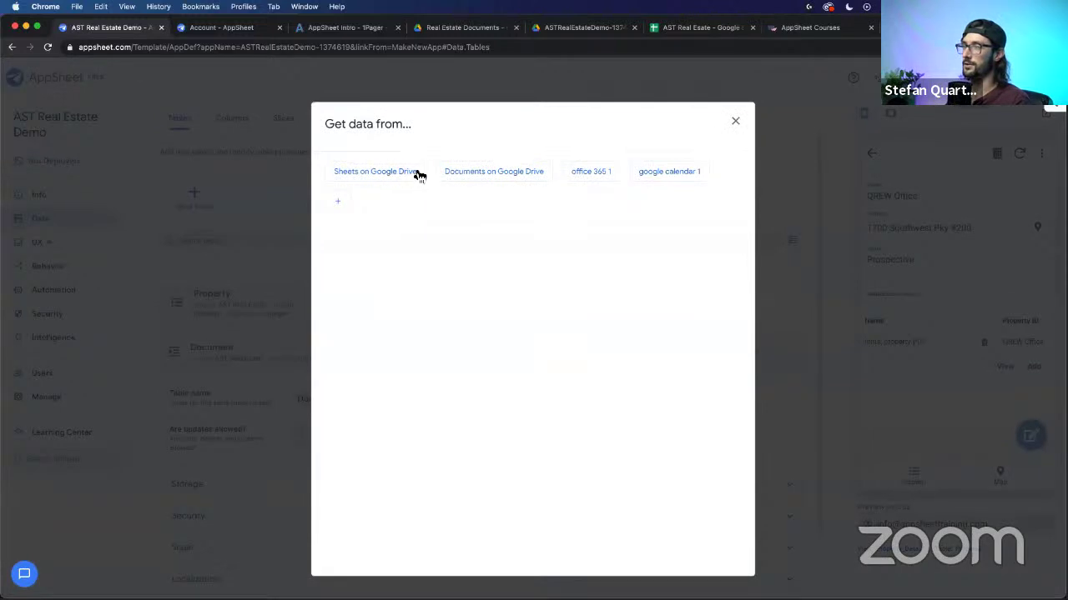
Step: Choose Documents on Google Drive as the table source, as a collection of files from a folder
left_click(493, 172)
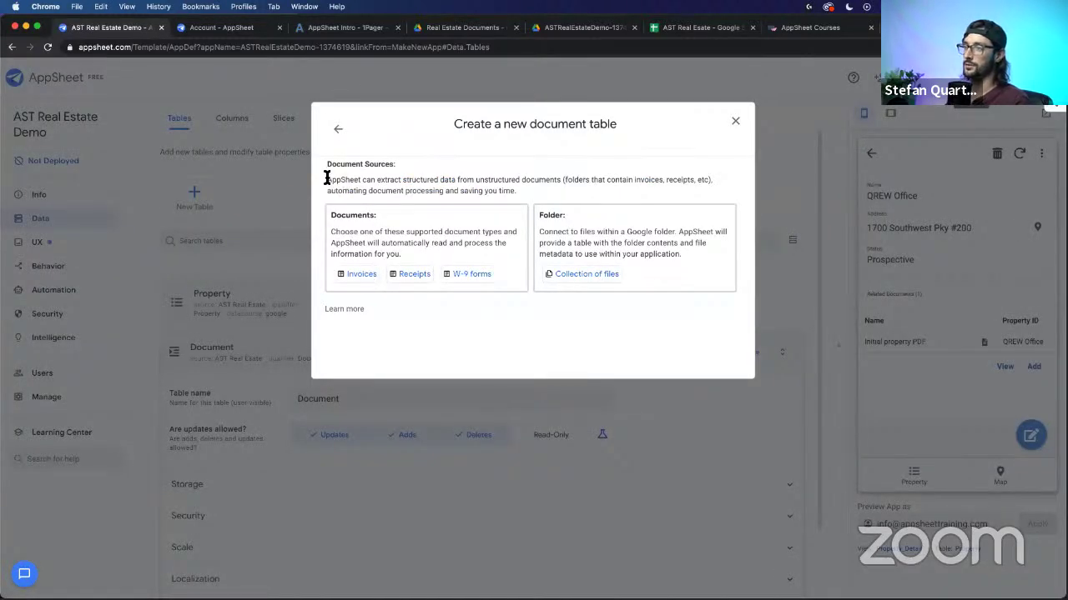
left_click_drag(326, 178, 514, 189)
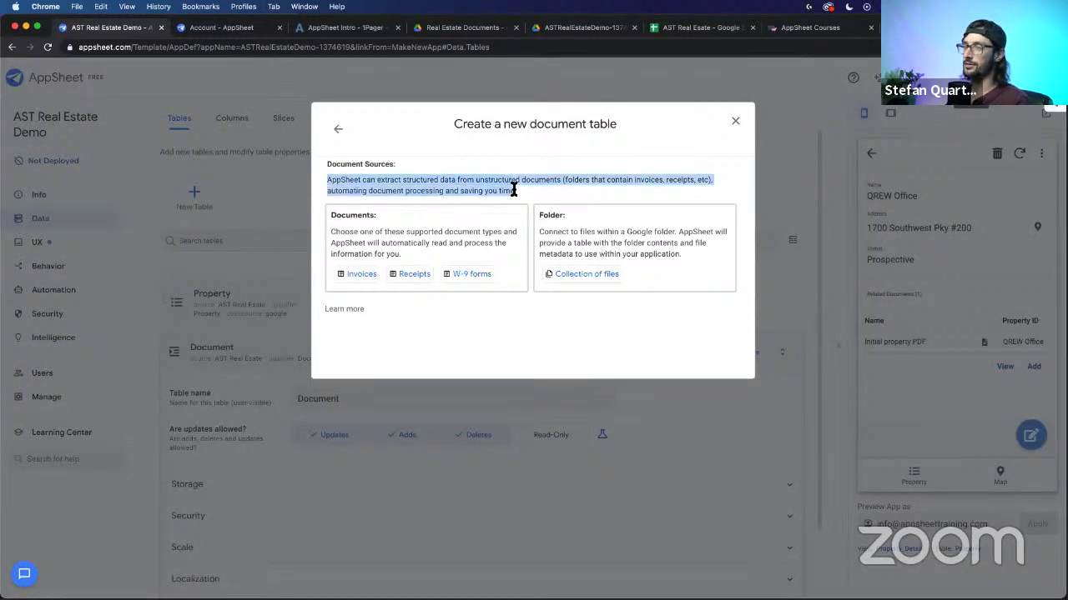
left_click(564, 181)
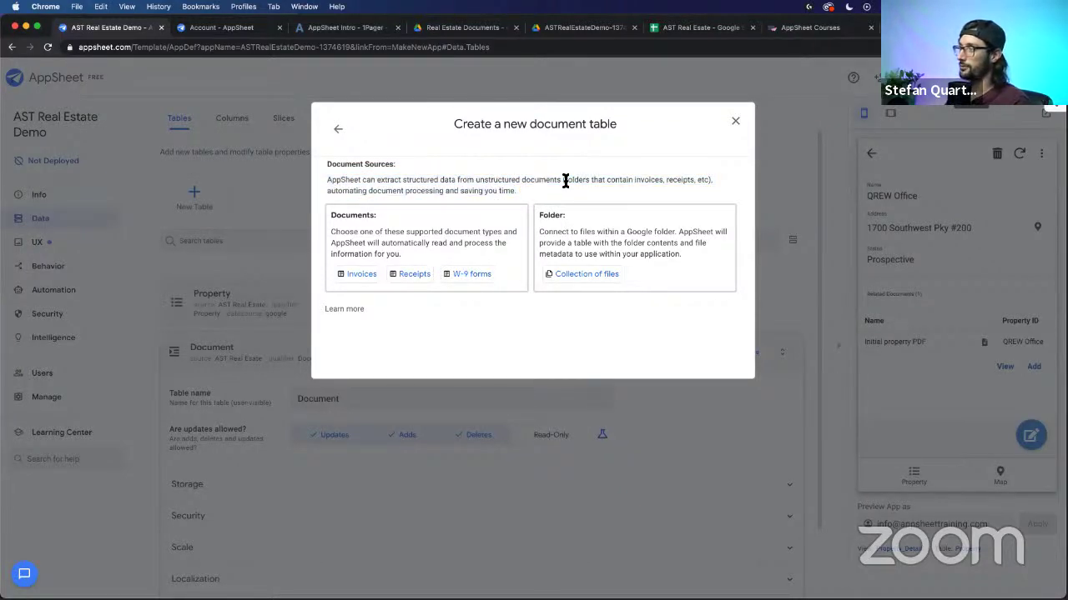
left_click_drag(564, 181, 509, 194)
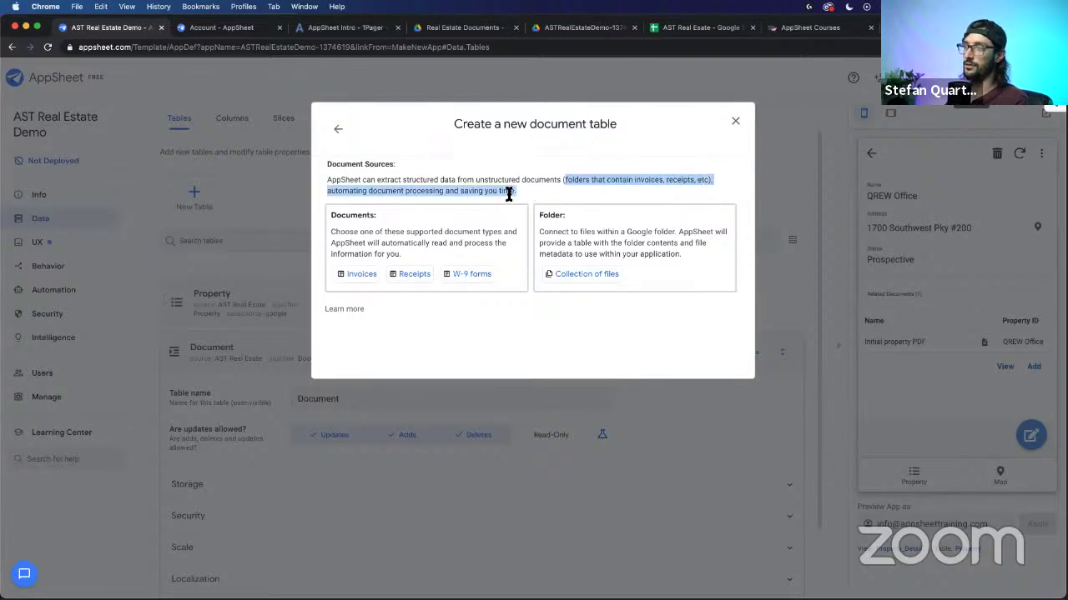
left_click(528, 192)
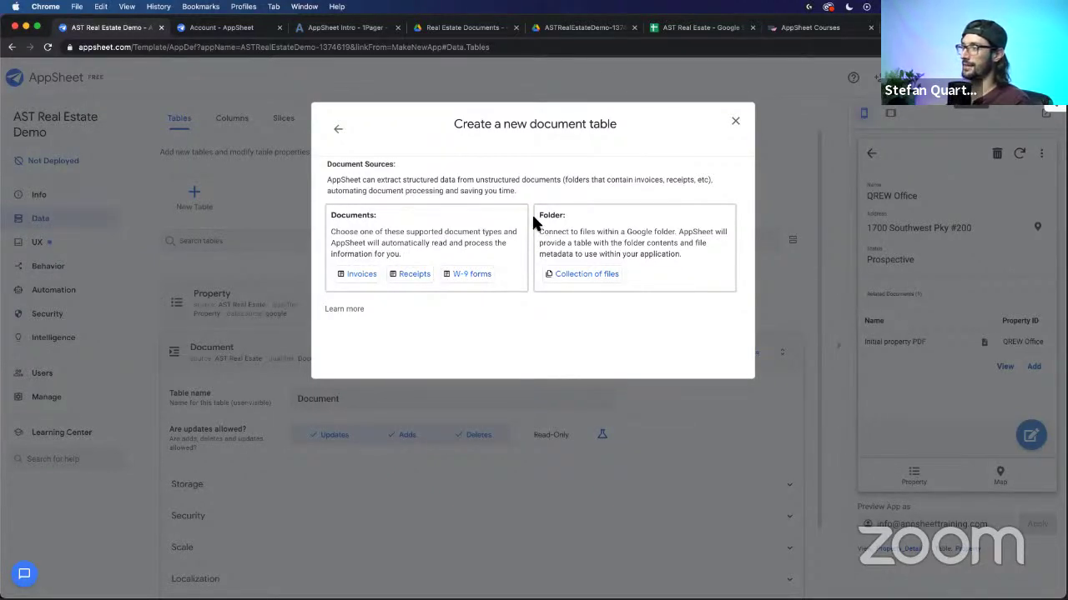
left_click_drag(538, 215, 562, 215)
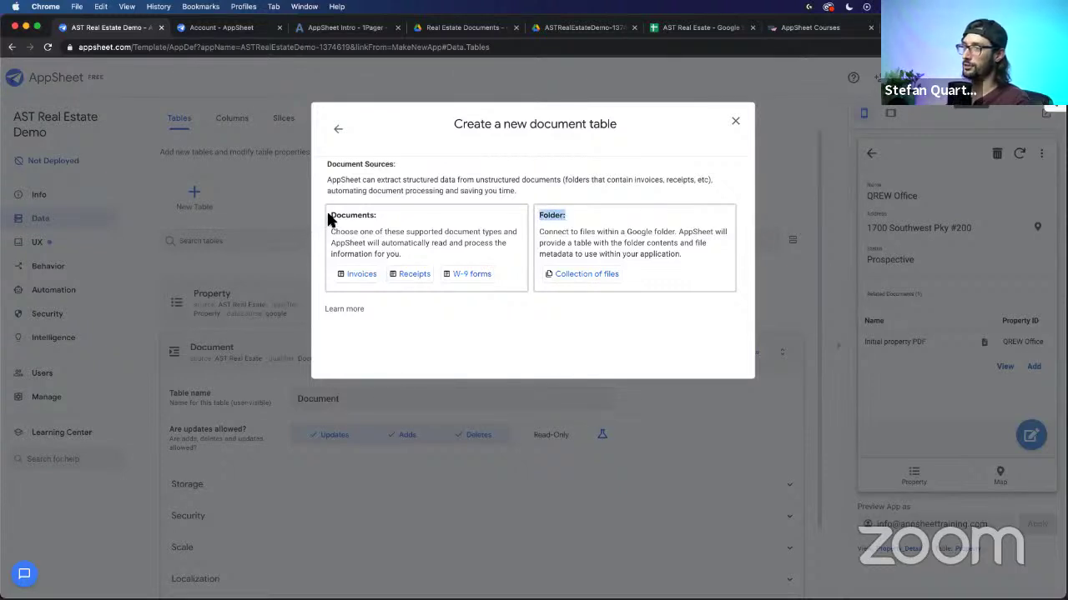
left_click_drag(331, 215, 389, 213)
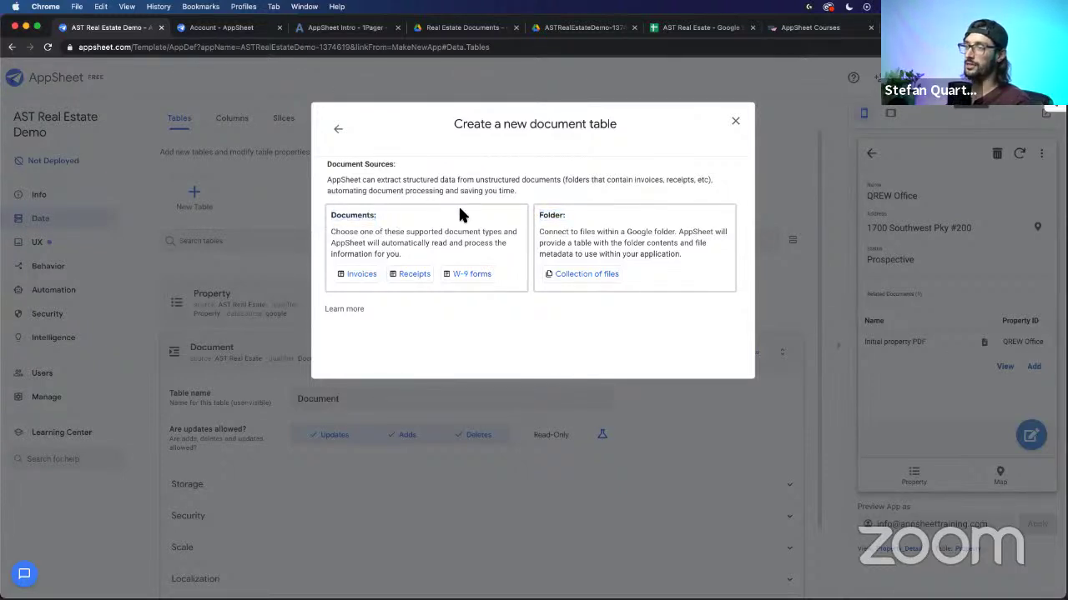
left_click_drag(509, 213, 526, 197)
left_click(527, 194)
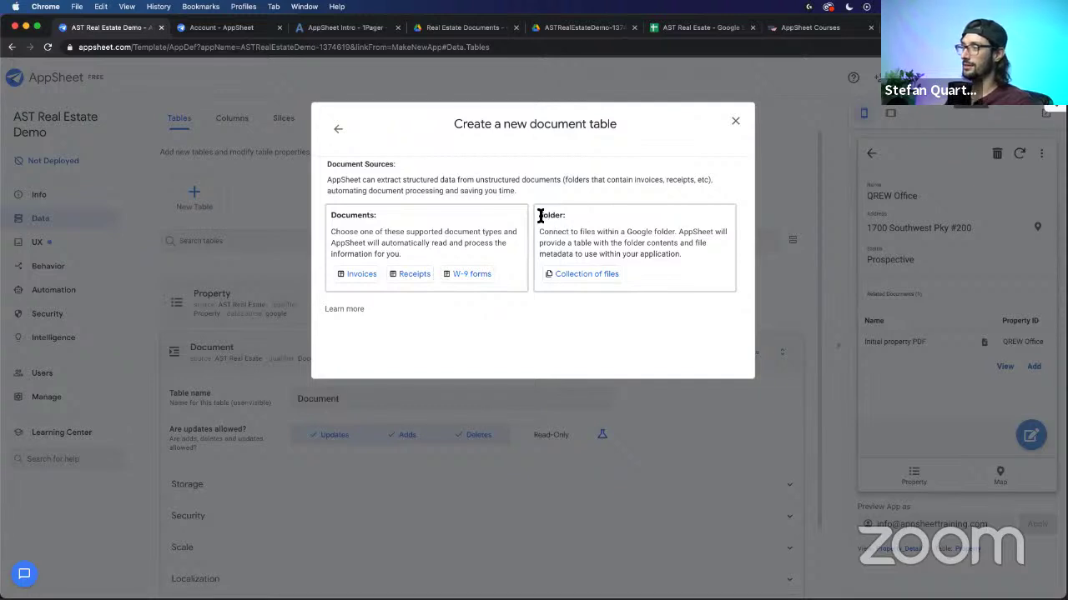
left_click(586, 275)
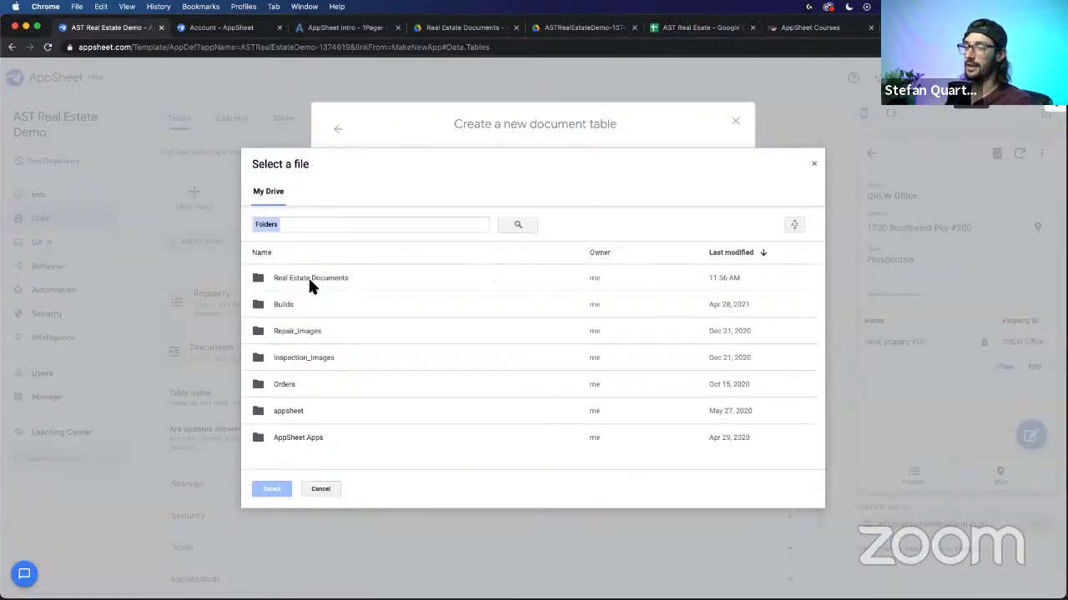
Step: Create the Real Estate Documents table from its Drive folder and collapse the table settings
left_click(305, 283)
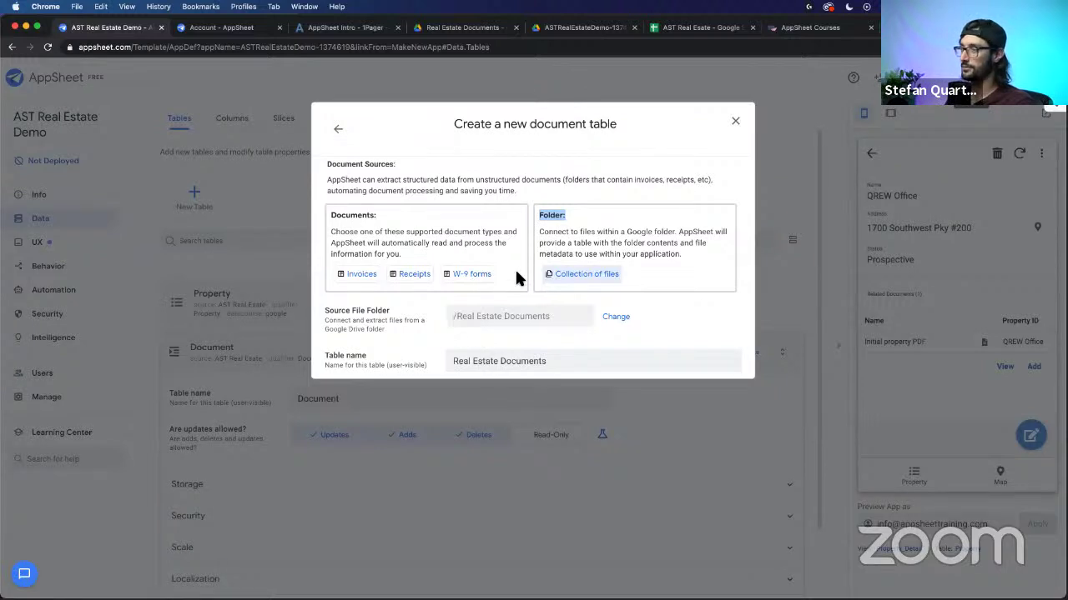
left_click(409, 334)
scroll(423, 324, "down", 1)
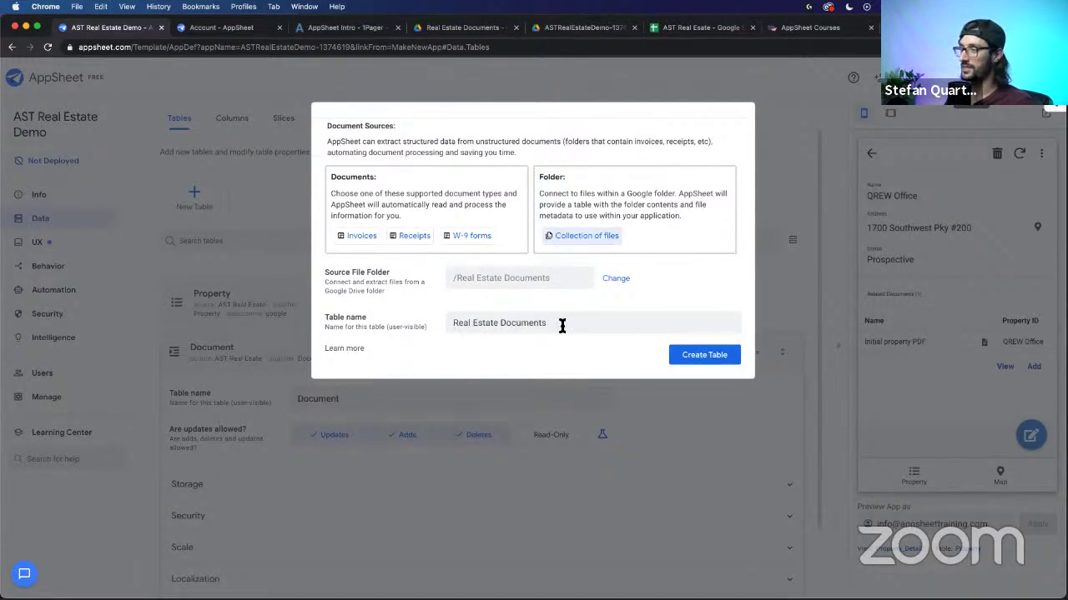
left_click(700, 355)
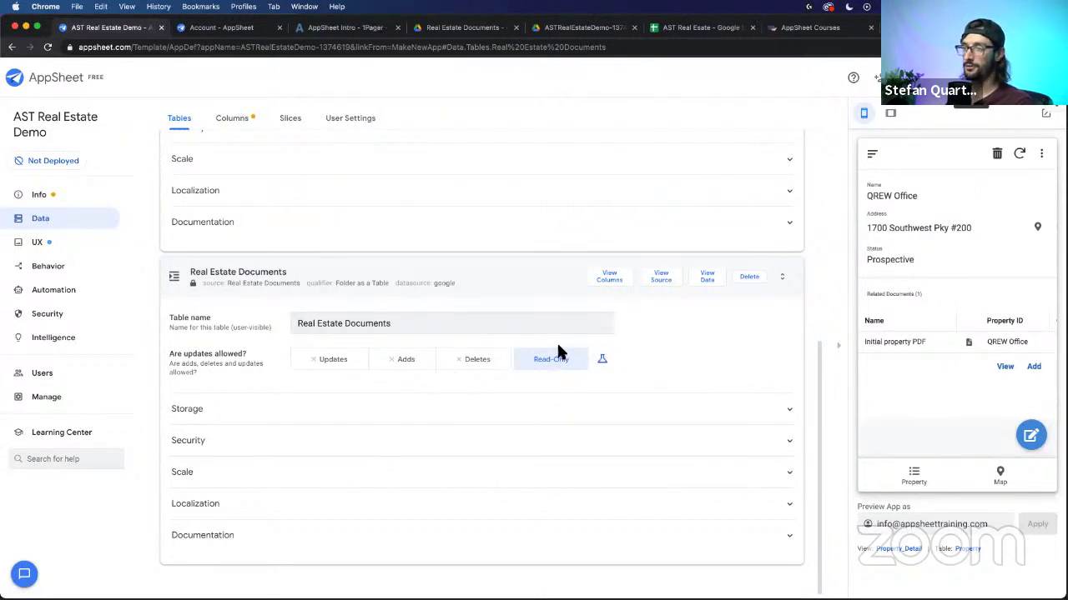
left_click(480, 281)
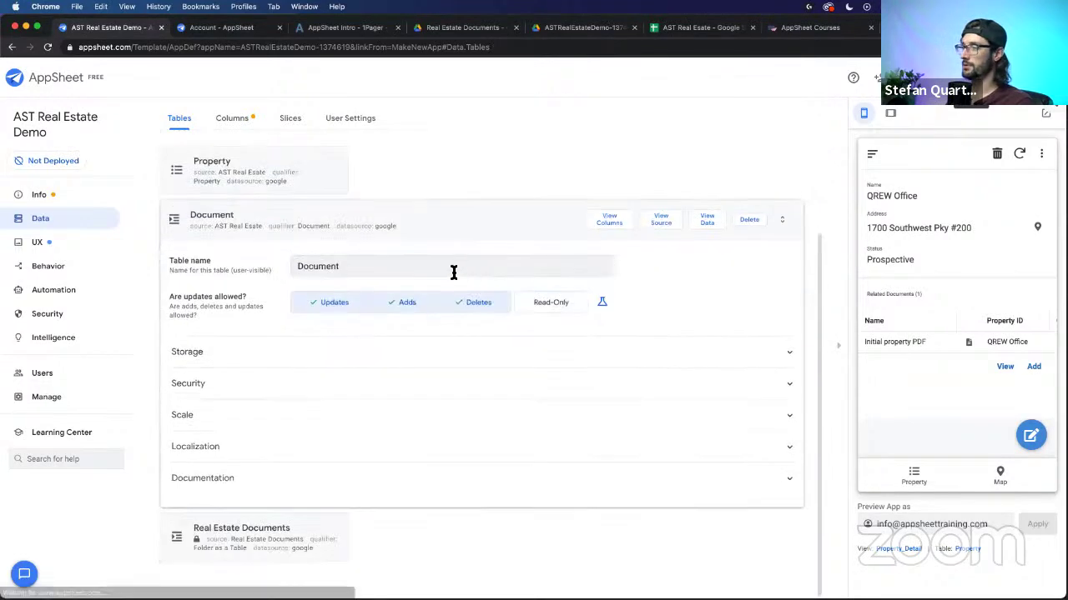
left_click(448, 217)
left_click(236, 119)
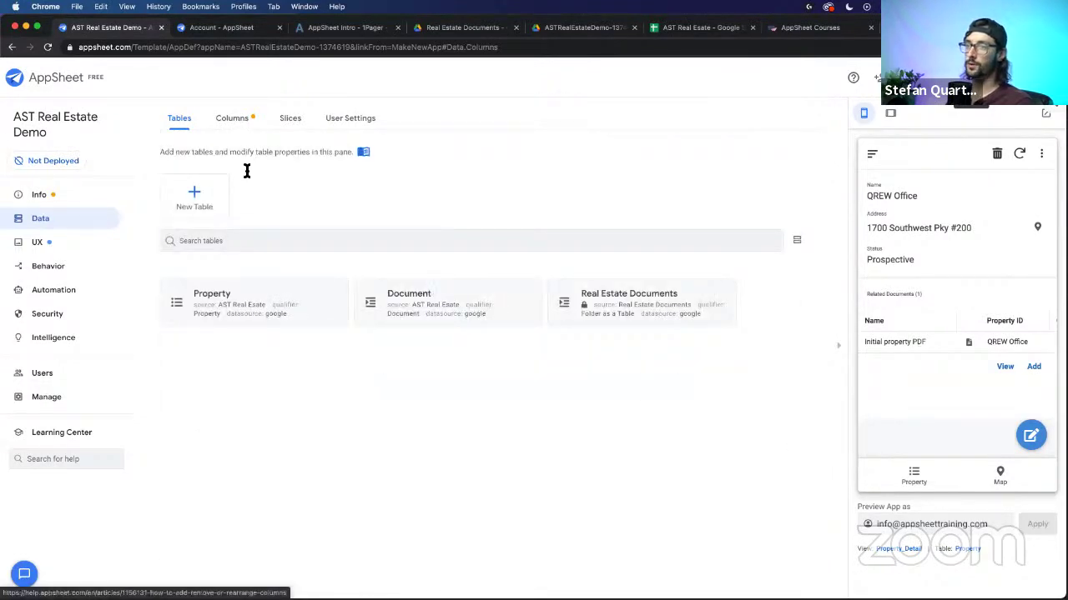
scroll(387, 534, "down", 4)
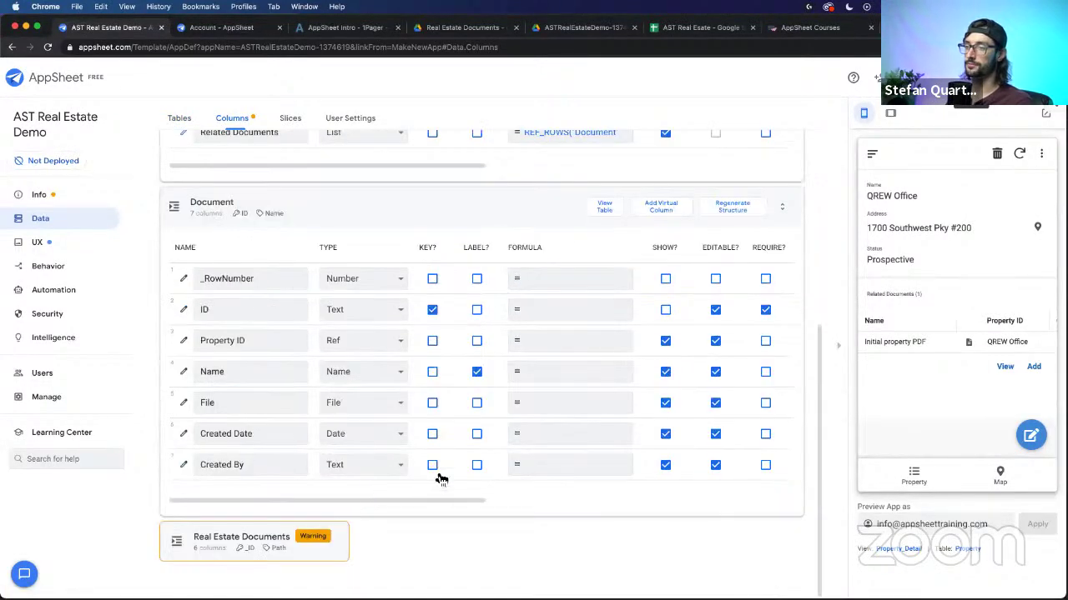
left_click(411, 197)
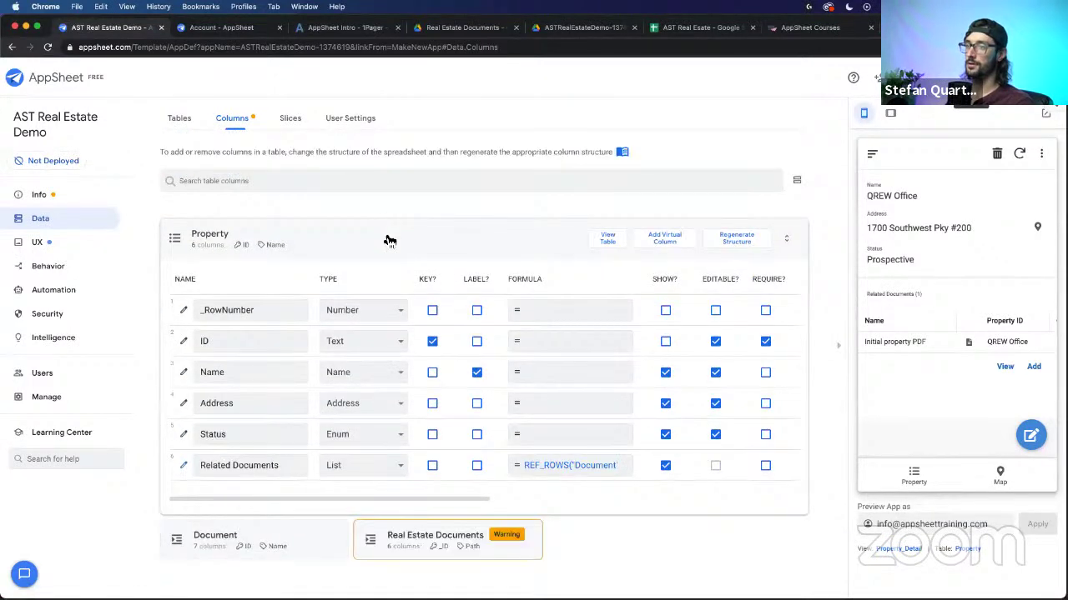
left_click(389, 241)
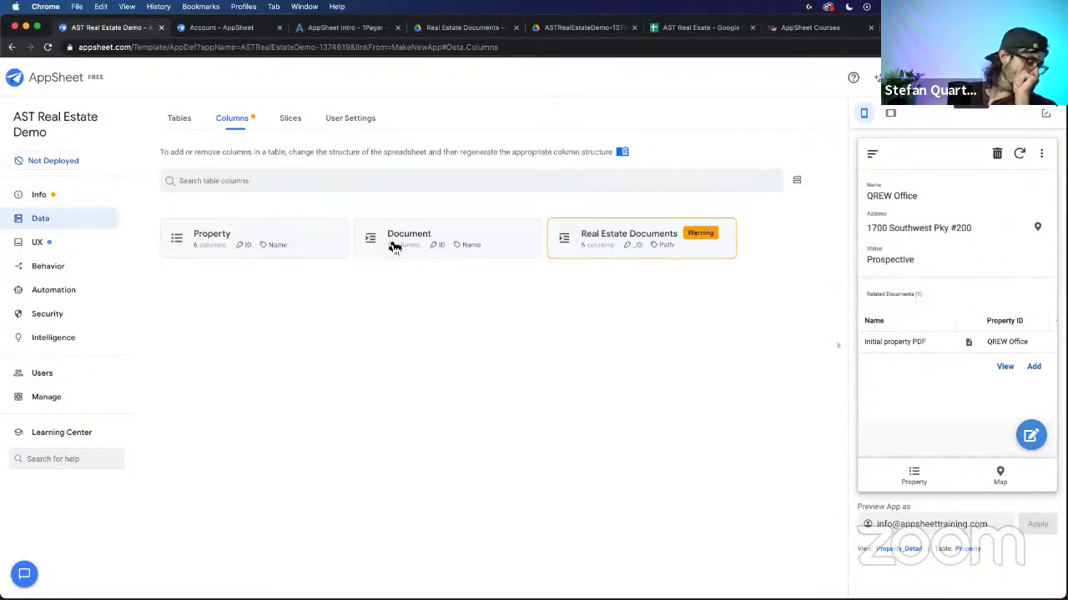
left_click(646, 238)
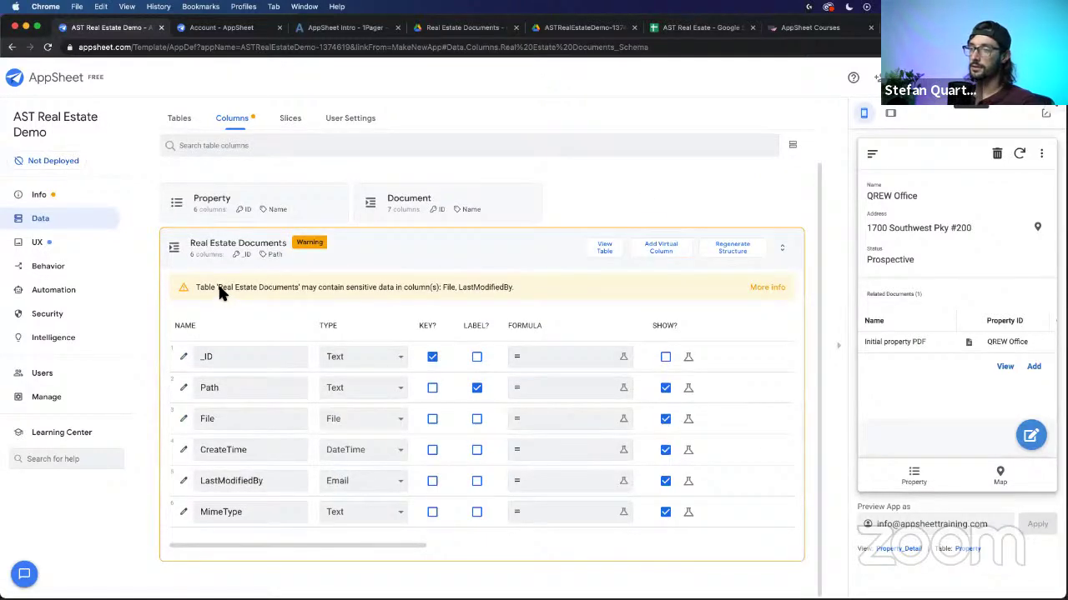
left_click_drag(219, 289, 349, 288)
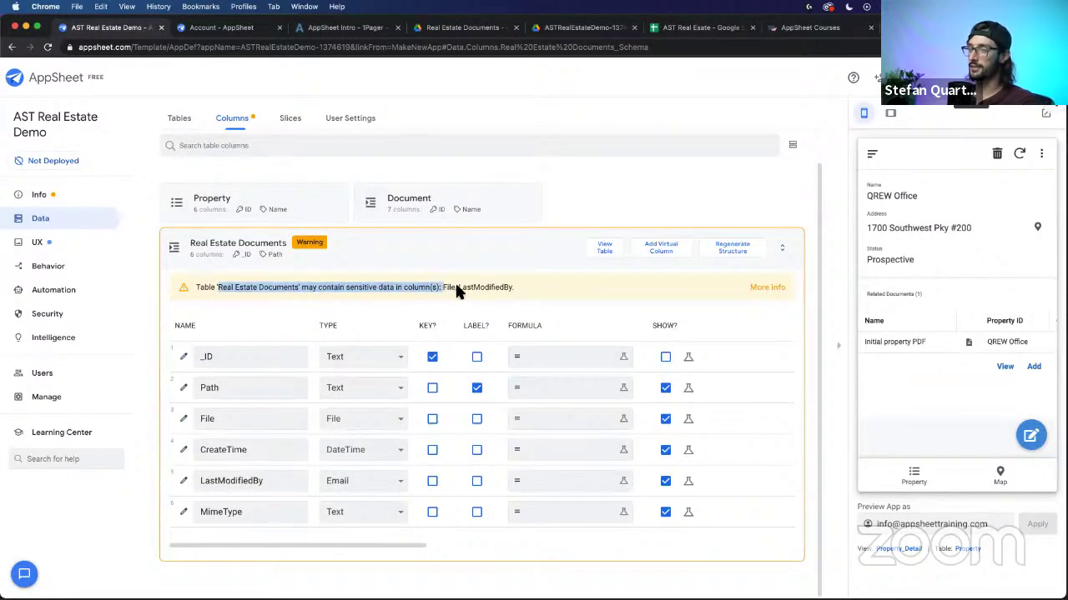
left_click_drag(457, 291, 503, 292)
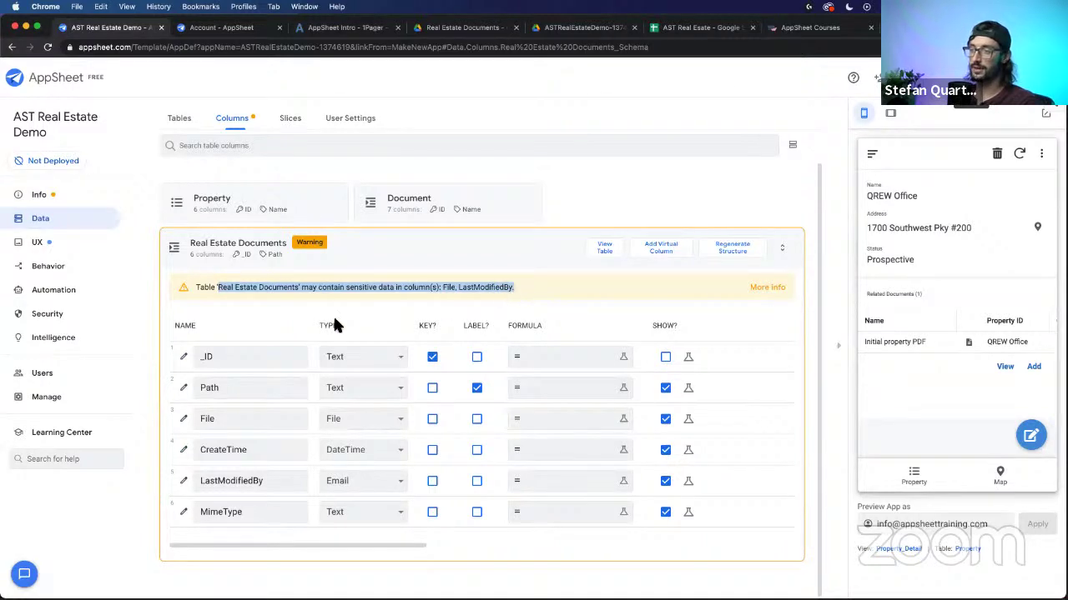
double_click(227, 388)
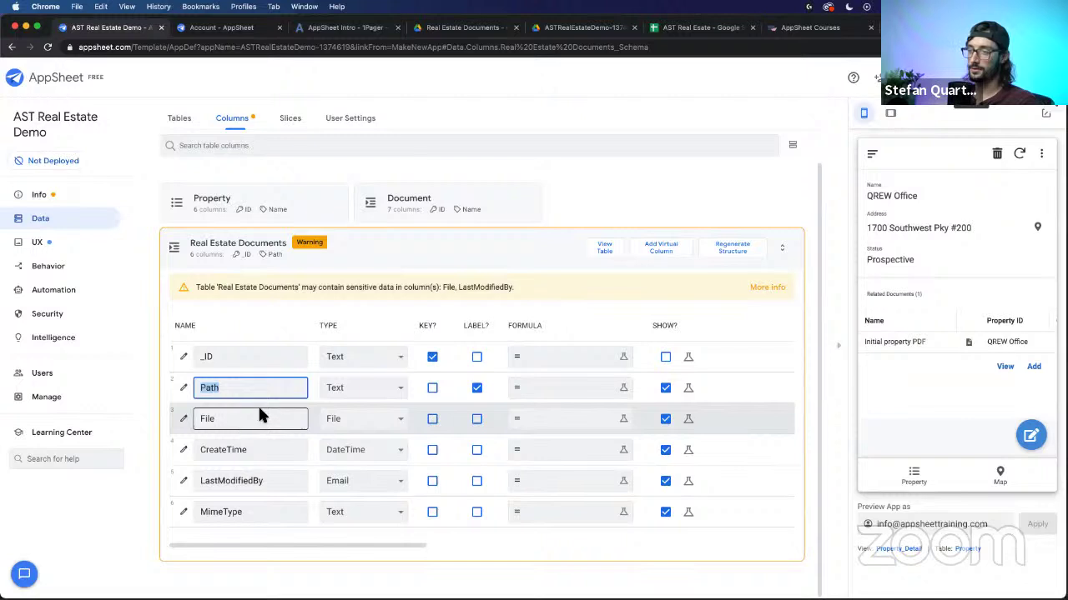
double_click(198, 419)
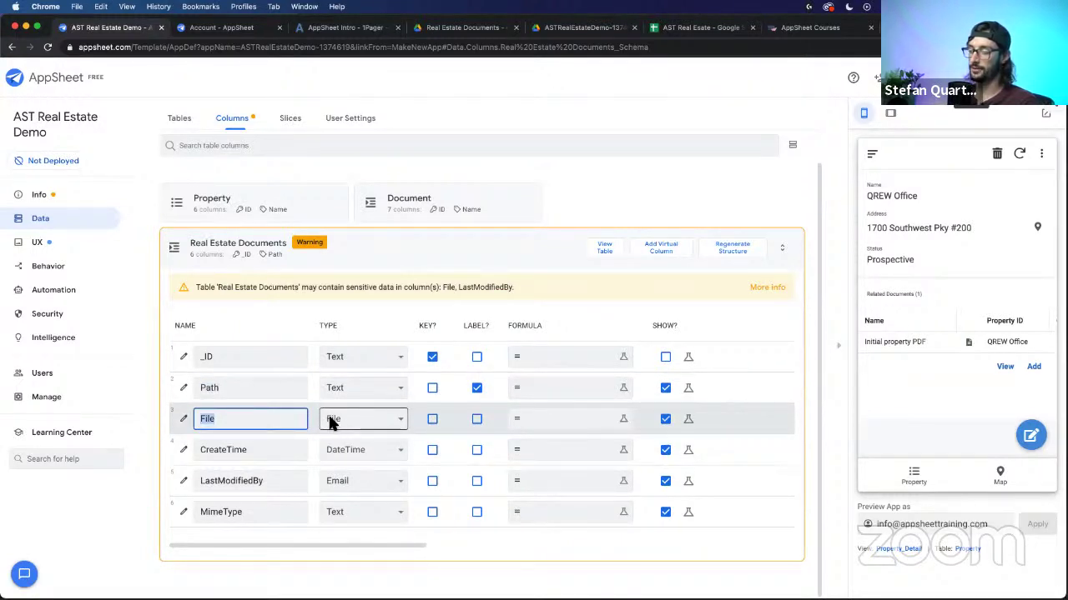
left_click(235, 449)
double_click(235, 449)
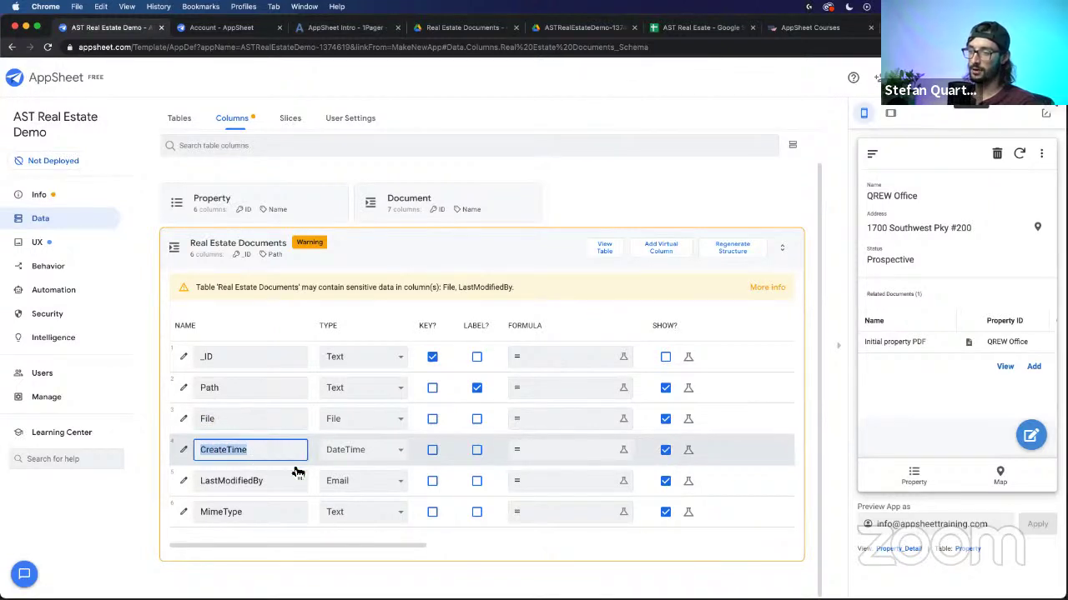
left_click(263, 482)
double_click(263, 481)
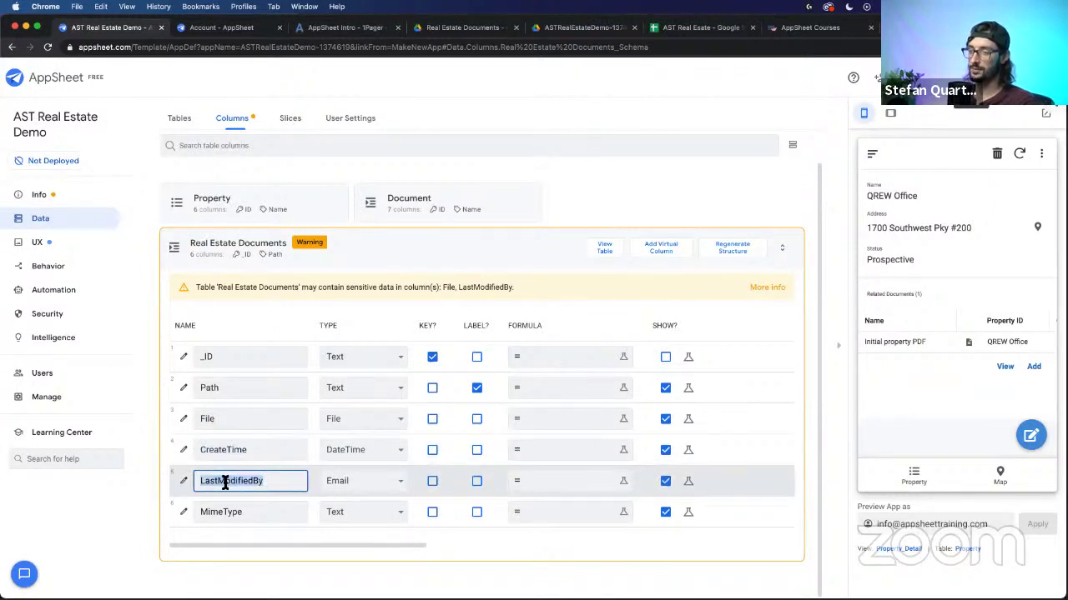
double_click(250, 507)
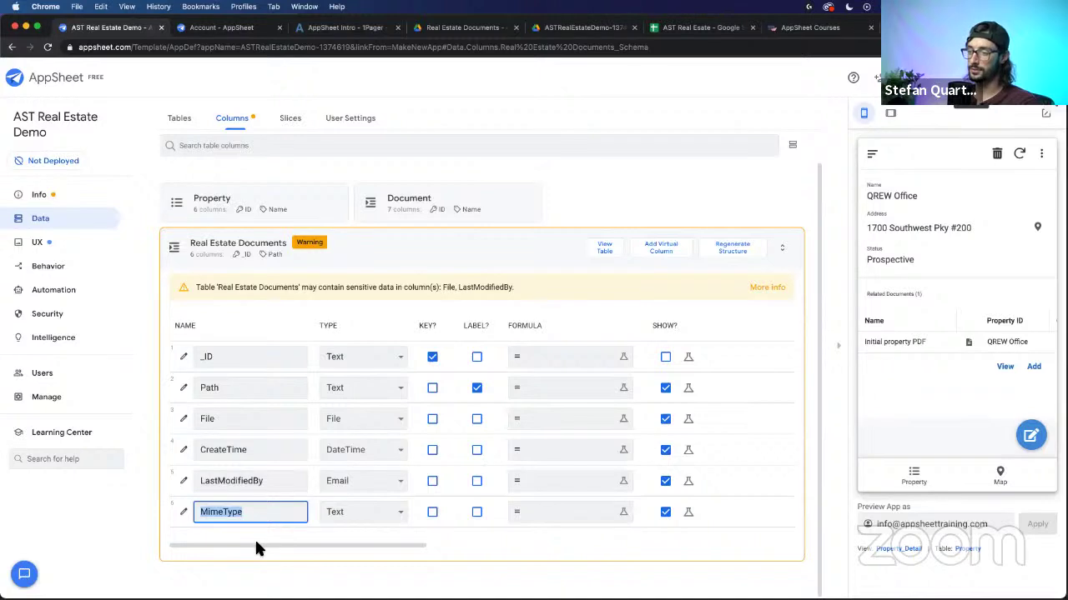
mouse_move(256, 544)
left_mouse_down()
mouse_move(459, 550)
mouse_move(245, 550)
left_mouse_up()
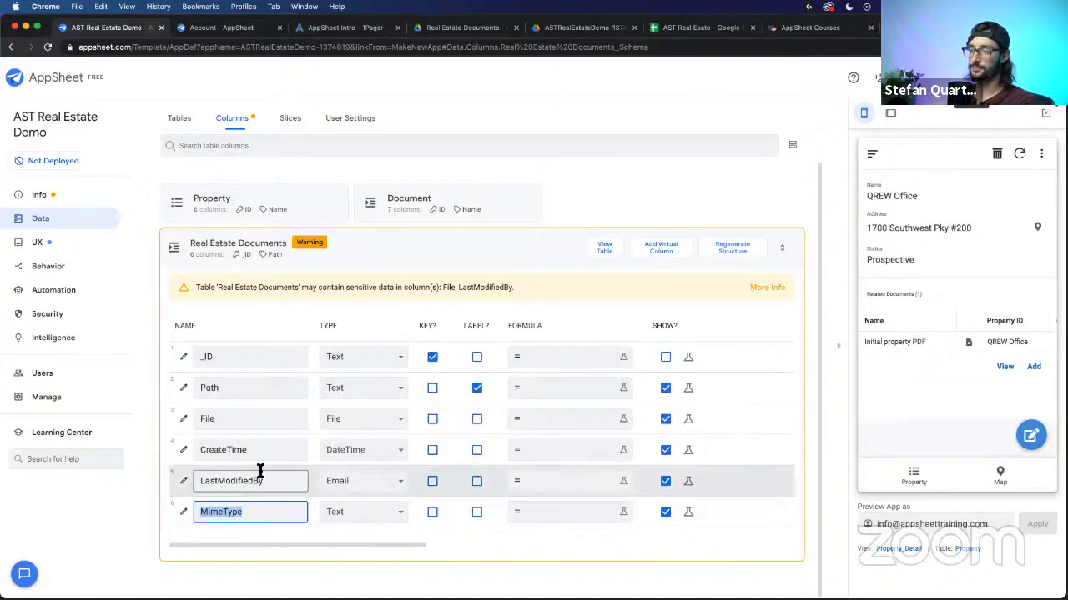
left_click(183, 420)
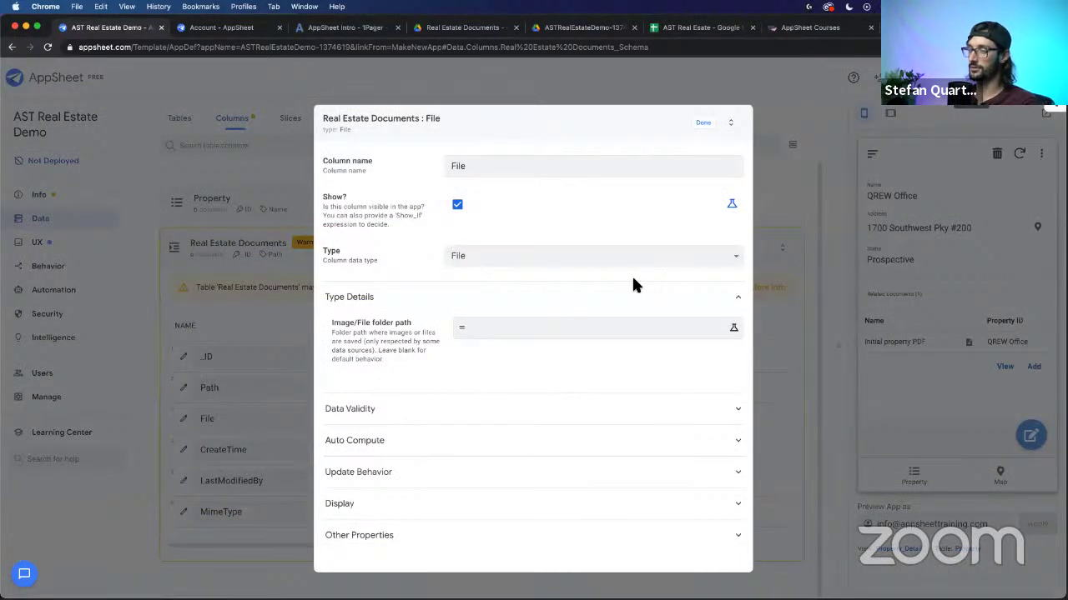
left_click(705, 124)
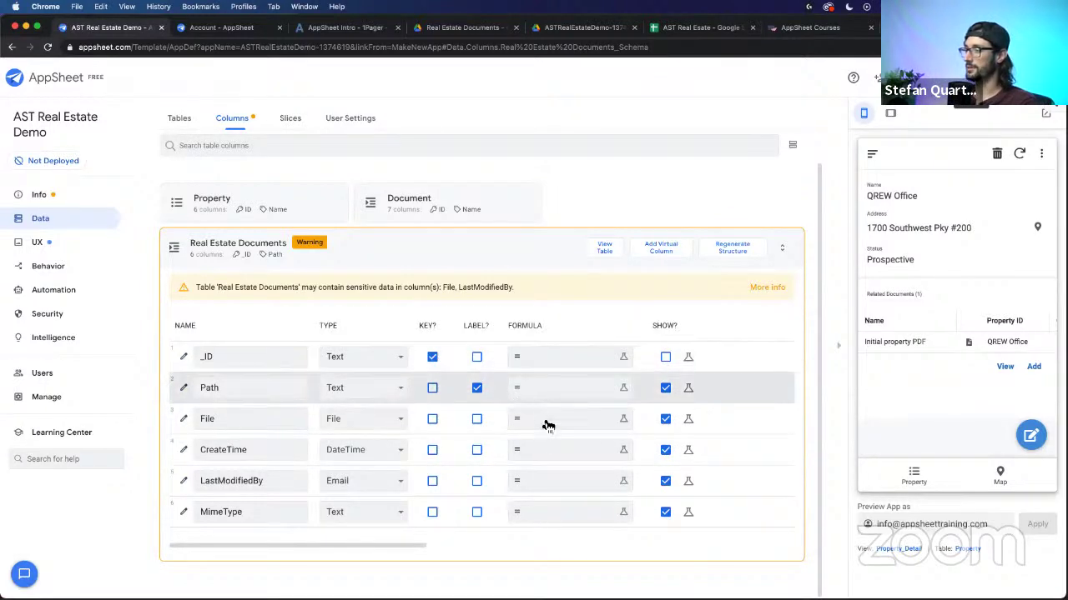
left_click_drag(437, 538, 355, 536)
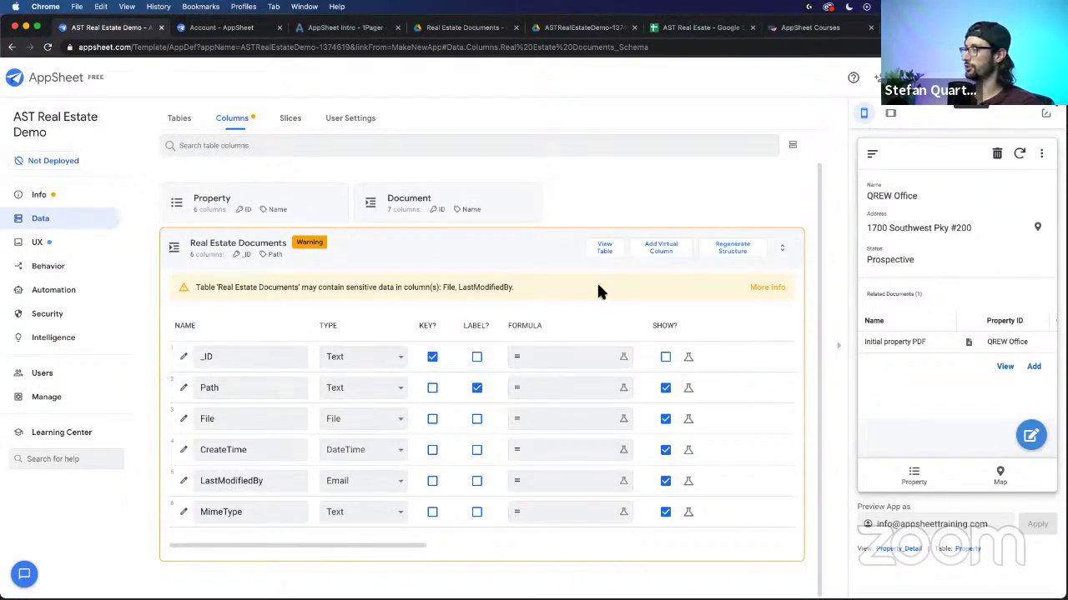
left_click(449, 247)
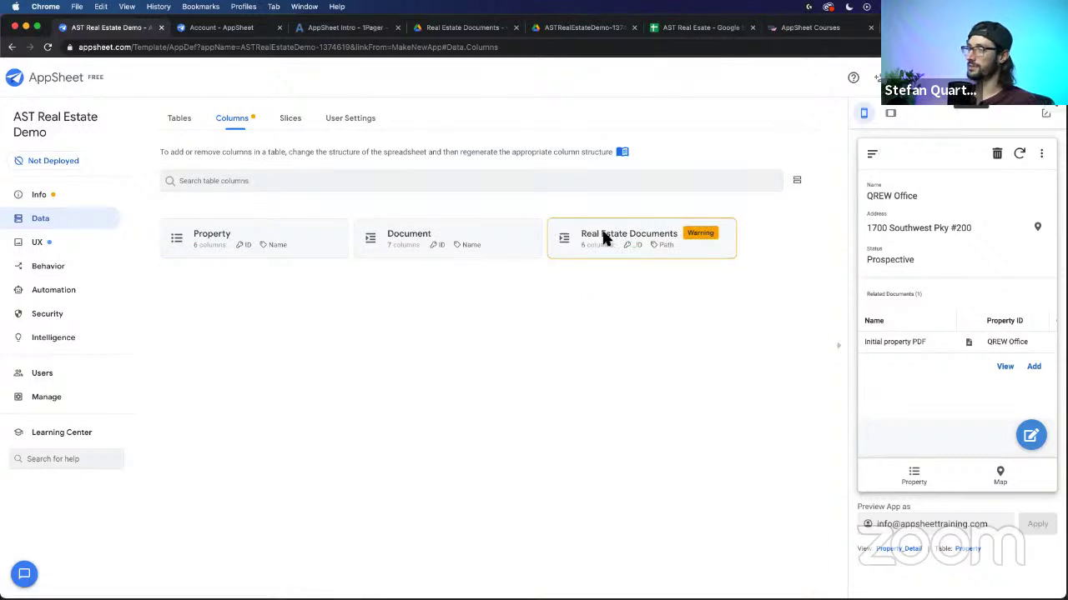
Step: Turn the Map view into a card view showing the Real Estate Documents table
left_click(44, 244)
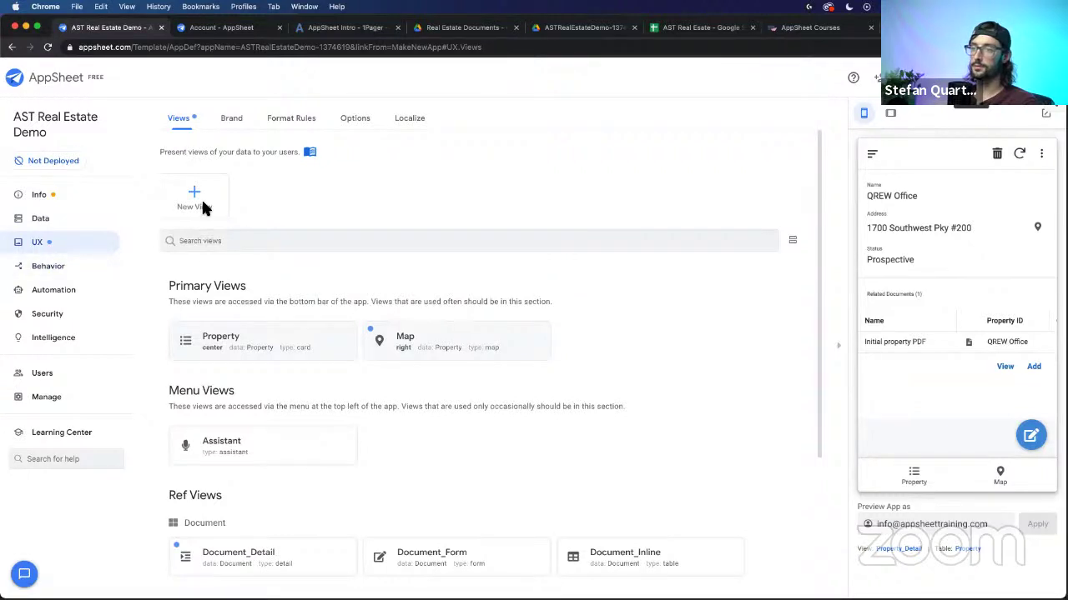
left_click(445, 355)
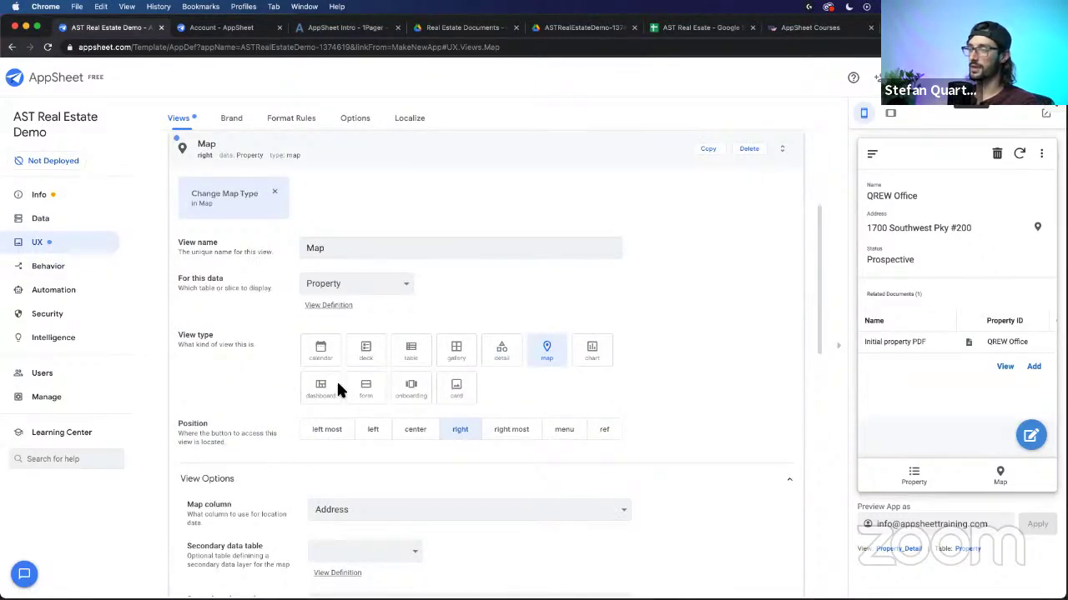
left_click(456, 385)
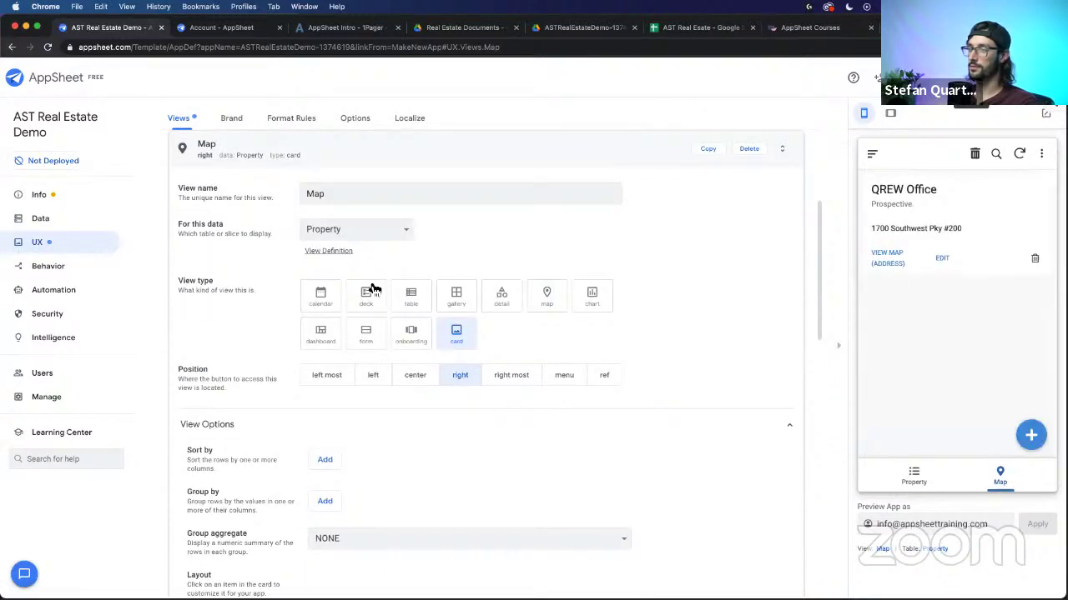
left_click(368, 224)
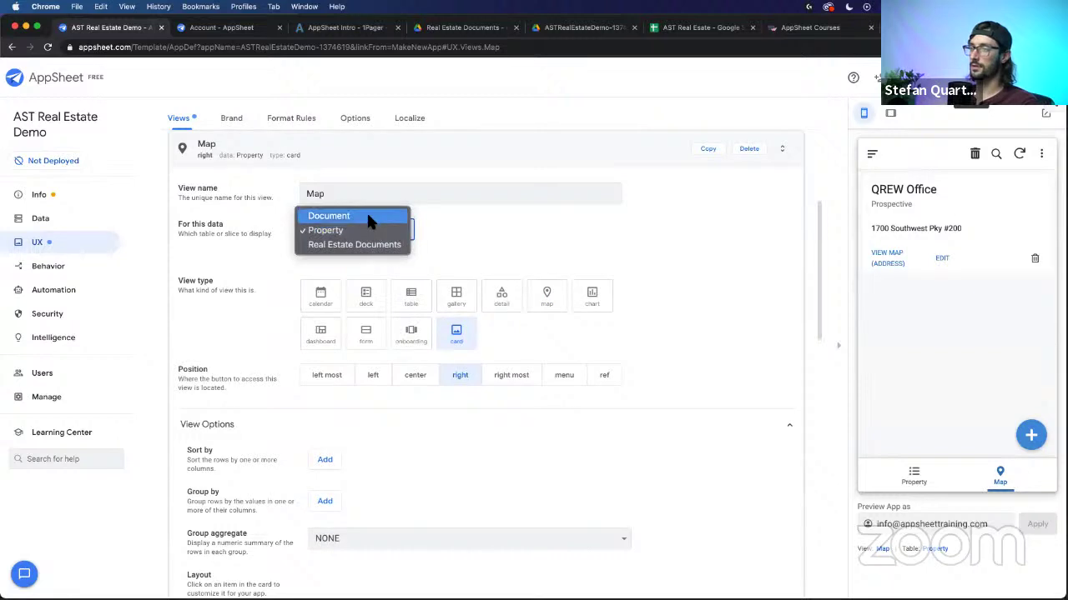
left_click(366, 214)
left_click(359, 230)
left_click(353, 258)
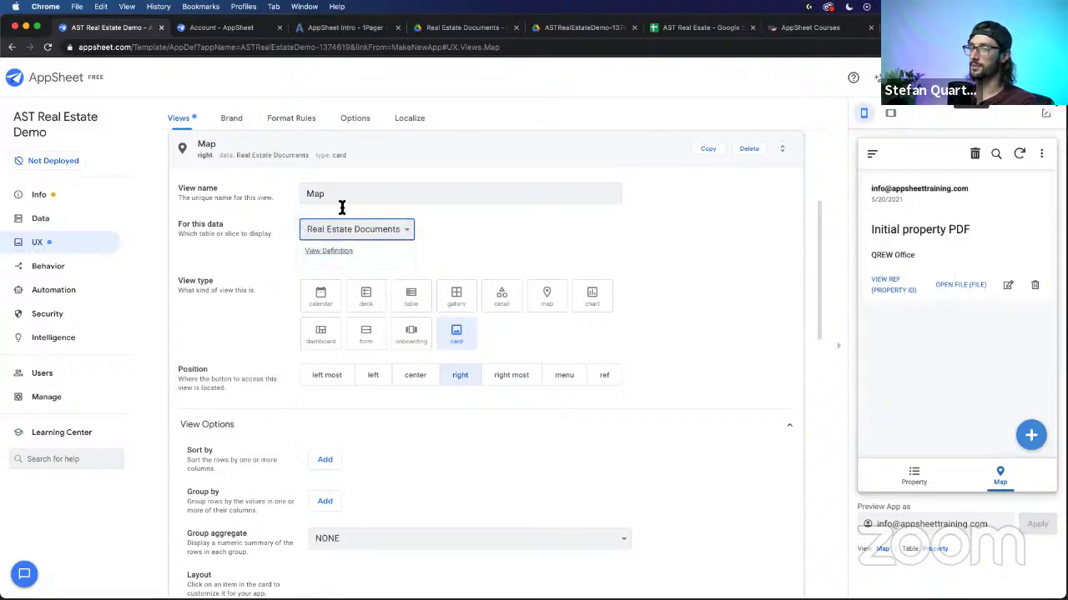
Step: Rename the view to Docs and give it an open folder icon
left_click(341, 197)
double_click(340, 197)
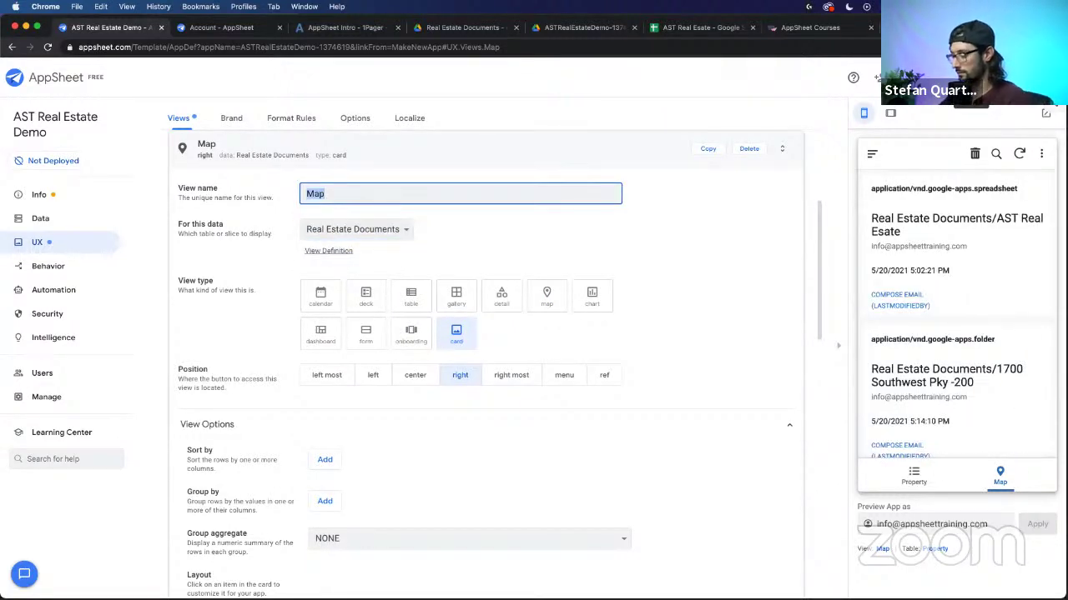
left_click(550, 223)
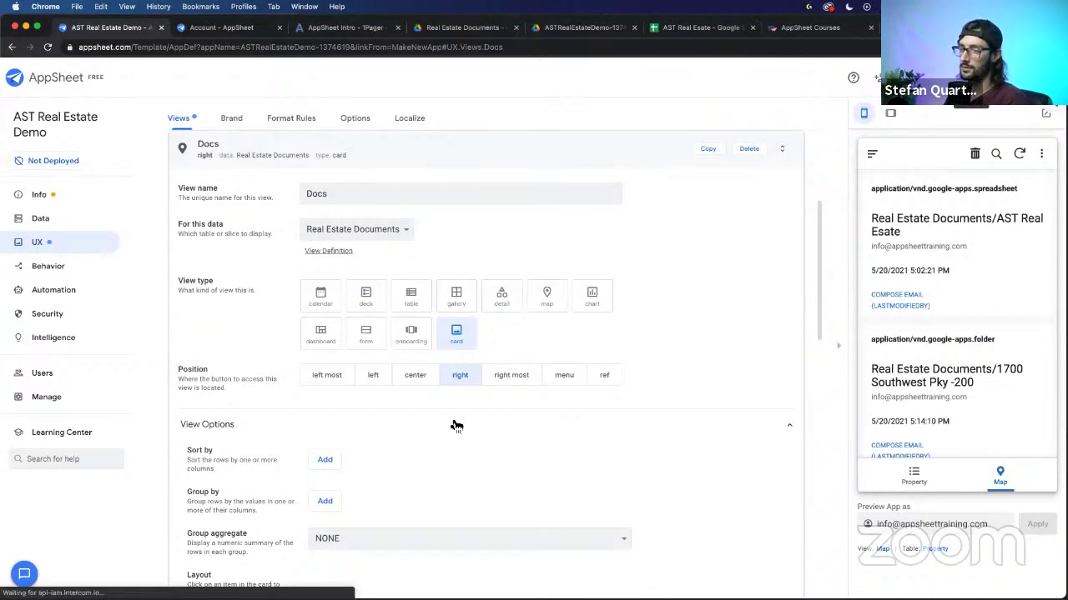
scroll(431, 339, "down", 6)
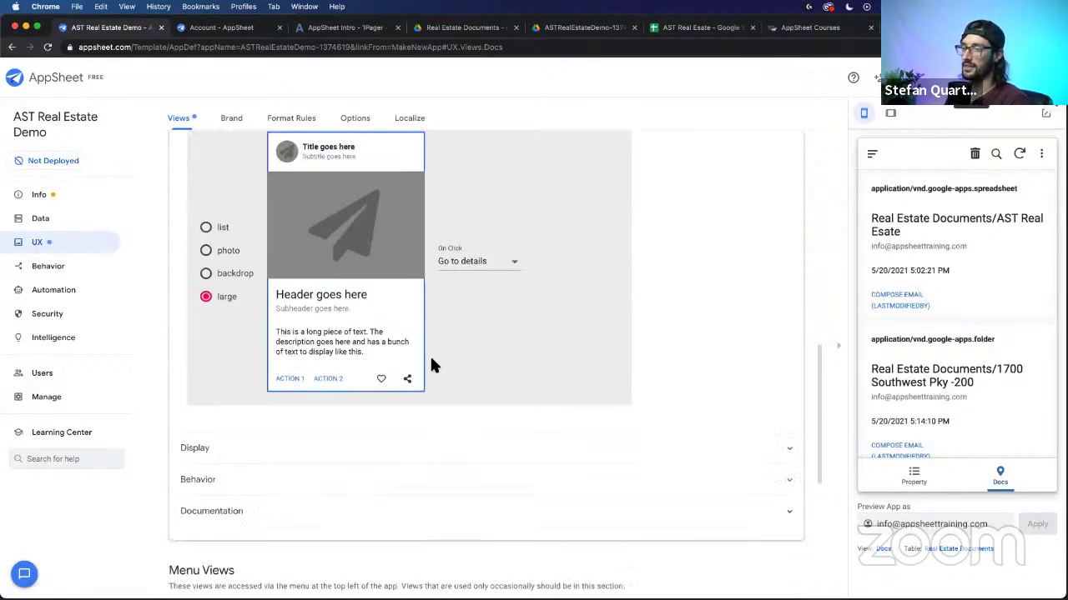
left_click(378, 456)
left_click(433, 480)
type("f")
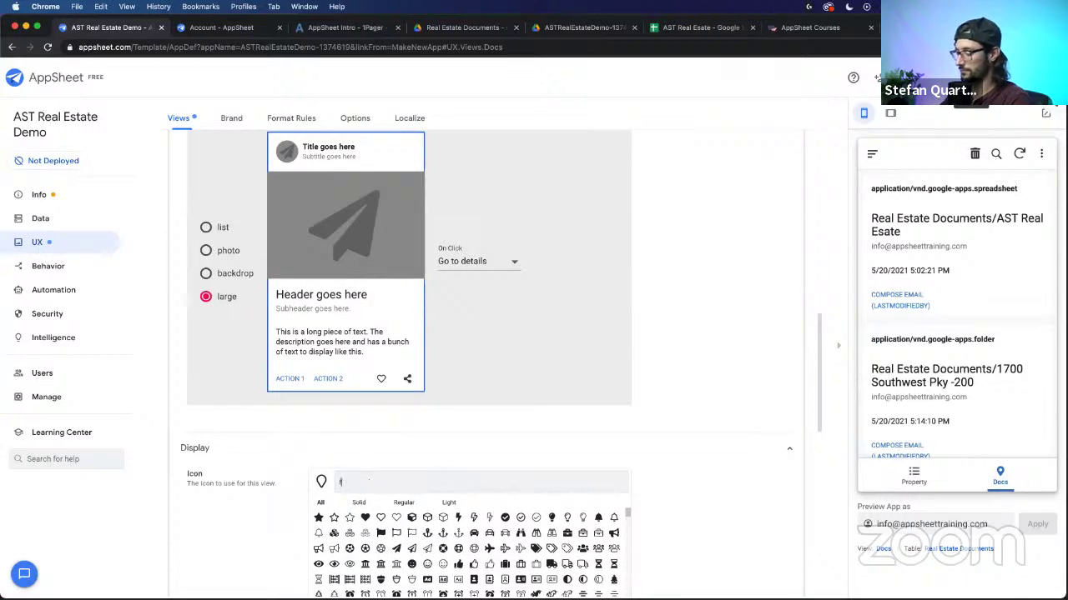
type("older")
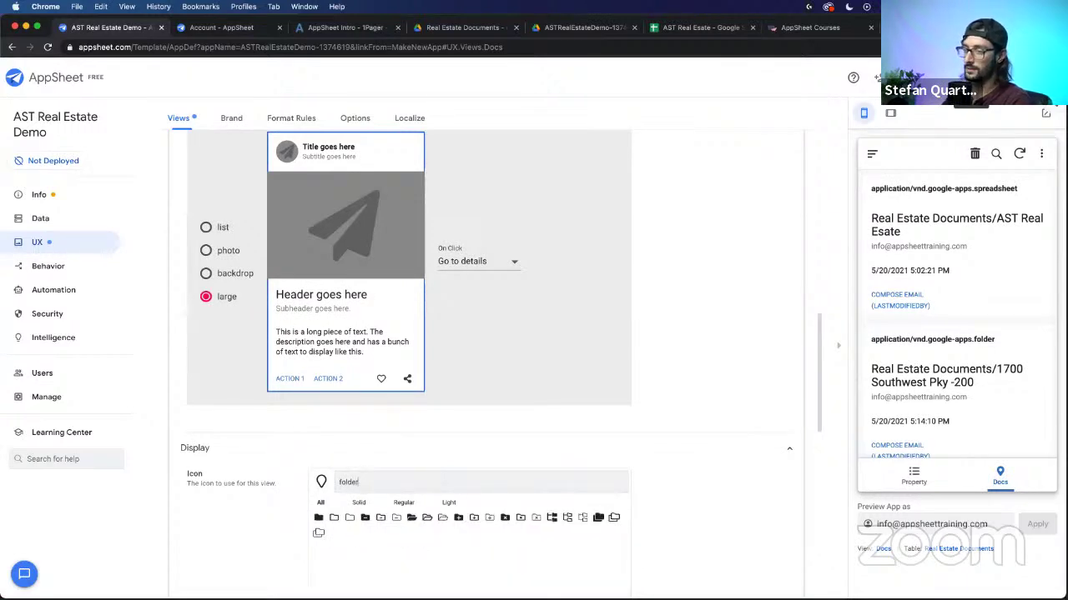
left_click(411, 517)
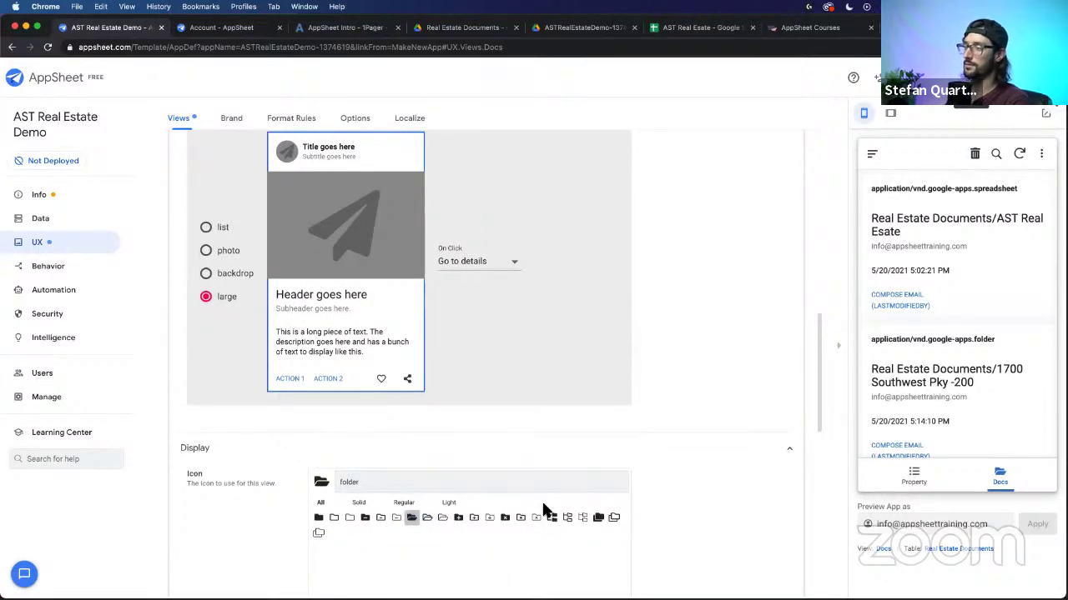
scroll(455, 391, "up", 5)
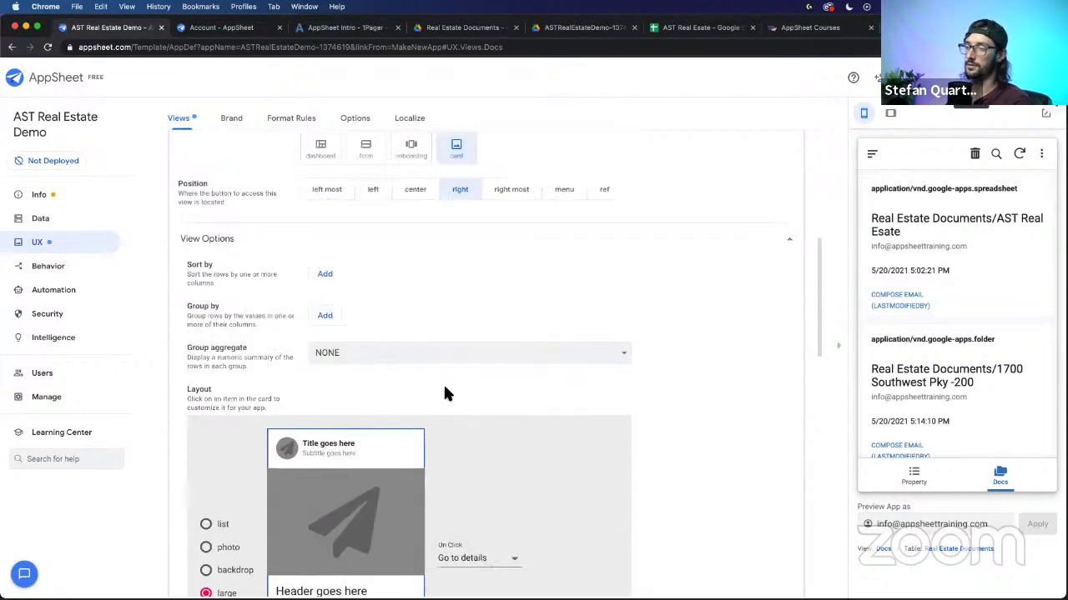
Step: Set the Docs card subheader to show the MimeType column
scroll(441, 386, "down", 2)
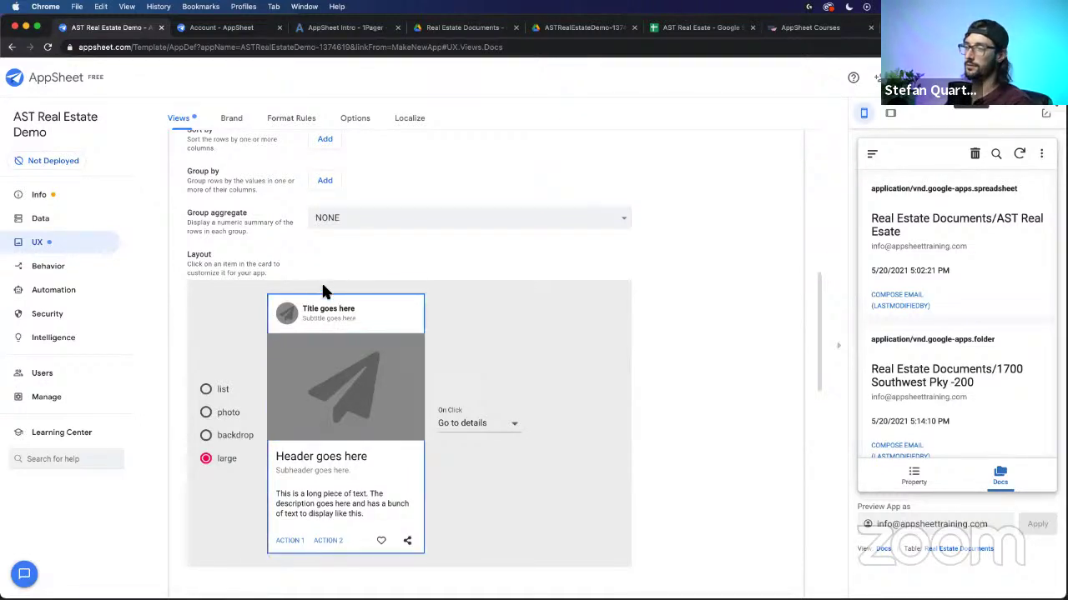
left_click(331, 309)
left_click(475, 424)
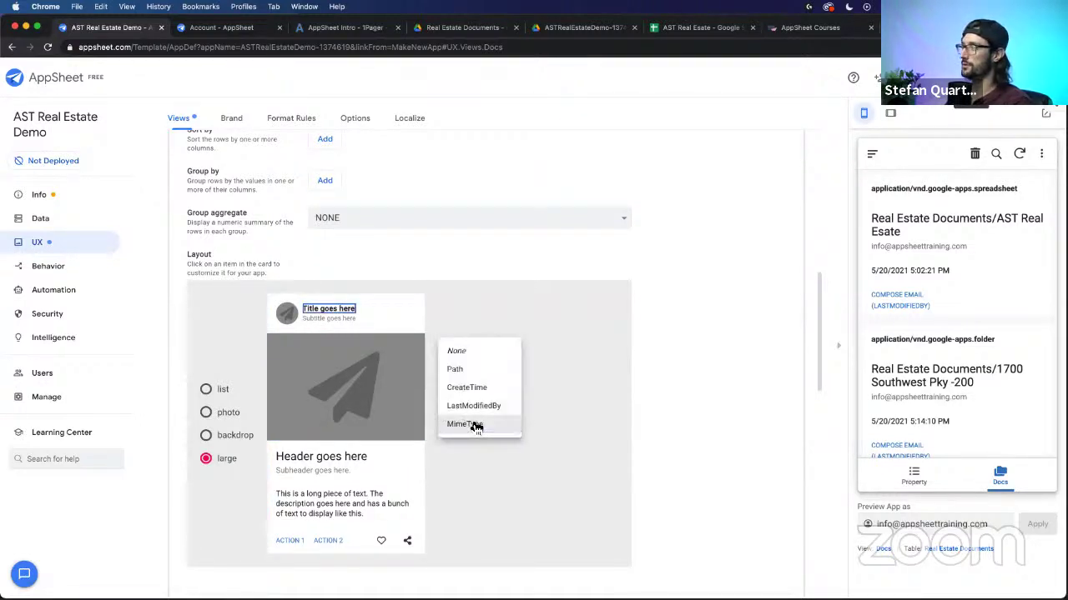
left_click(456, 350)
left_click(329, 318)
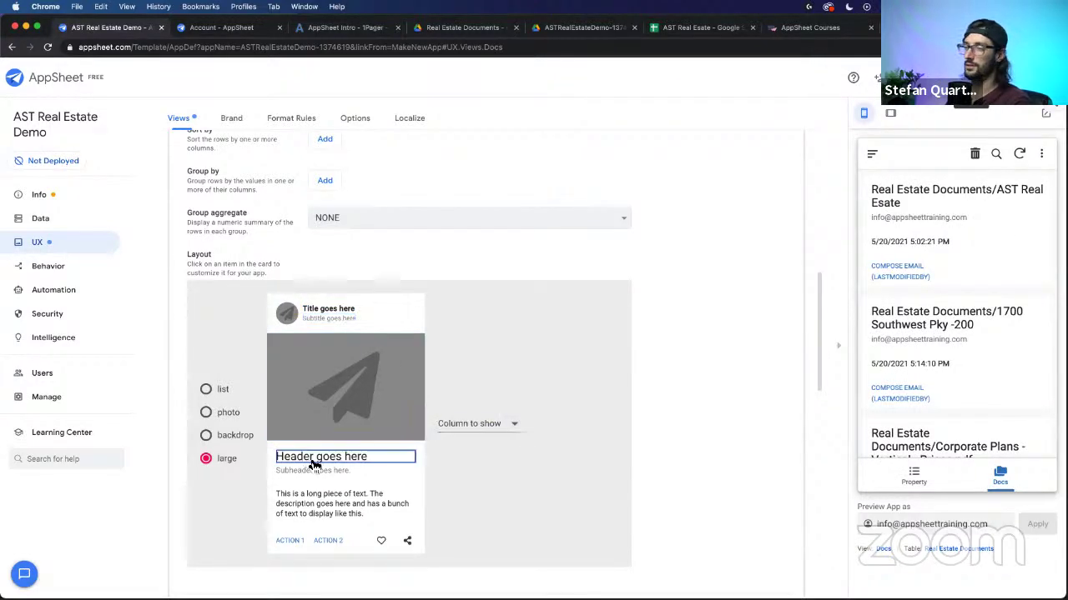
left_click(337, 474)
left_click(484, 423)
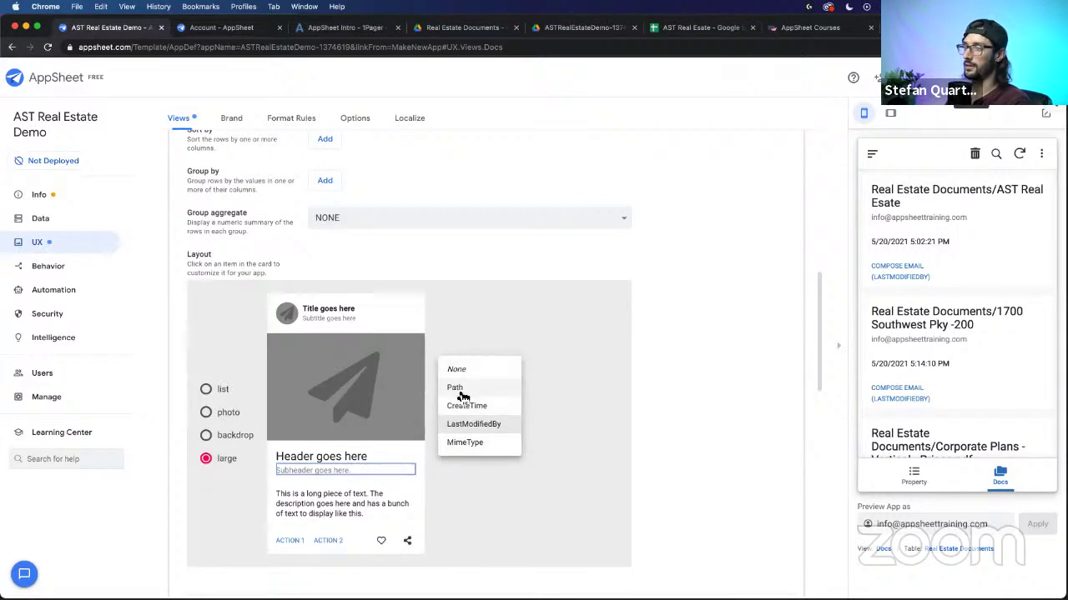
left_click(458, 392)
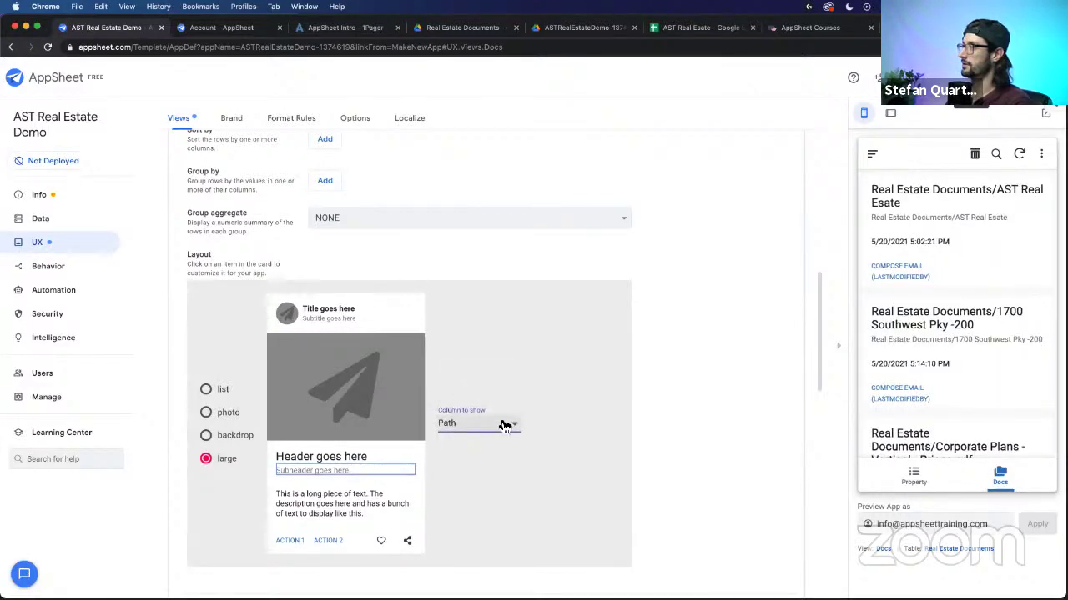
left_click(342, 456)
left_click(484, 422)
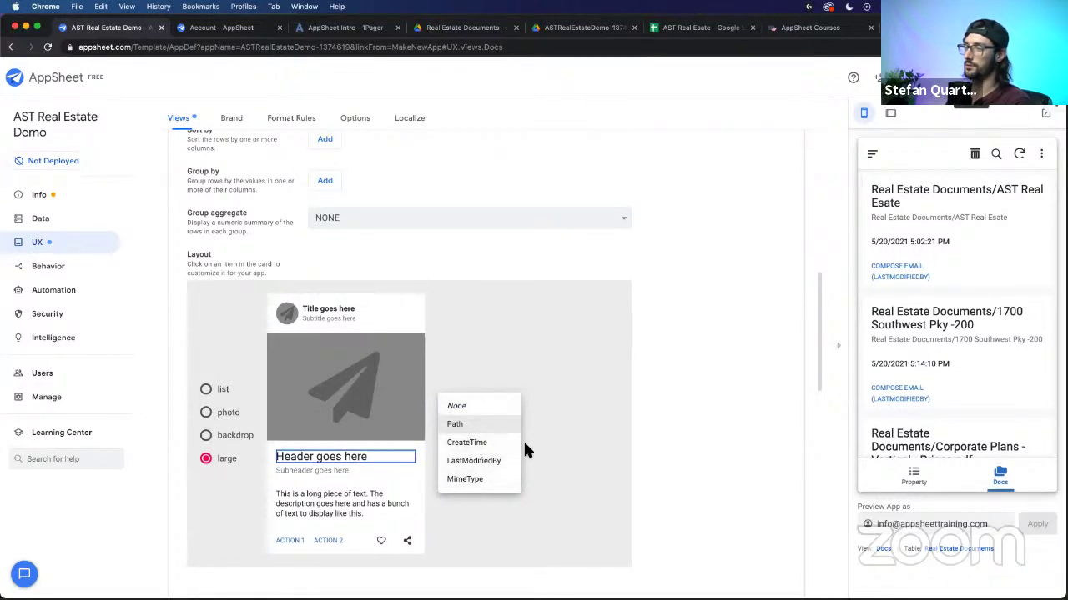
left_click(354, 470)
left_click(474, 432)
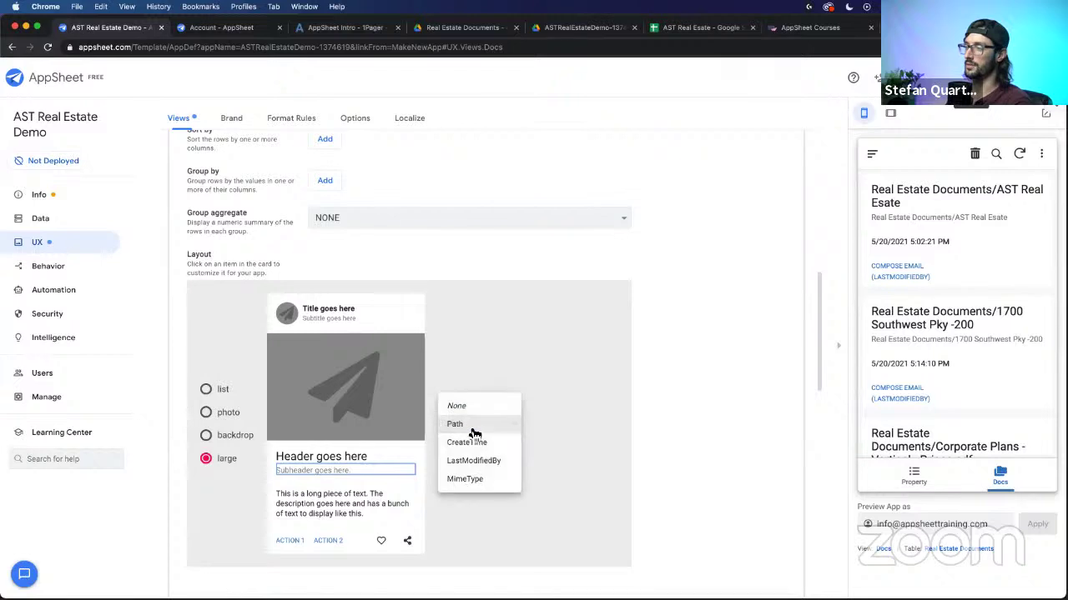
left_click(465, 479)
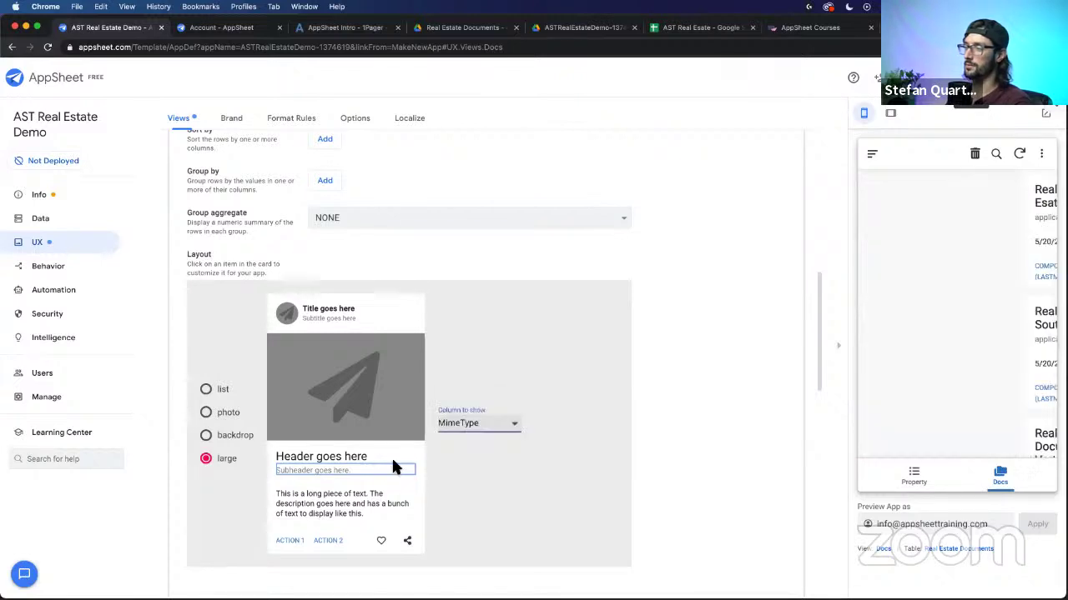
Step: Set the card description to show the LastModifiedBy column
scroll(450, 444, "down", 1)
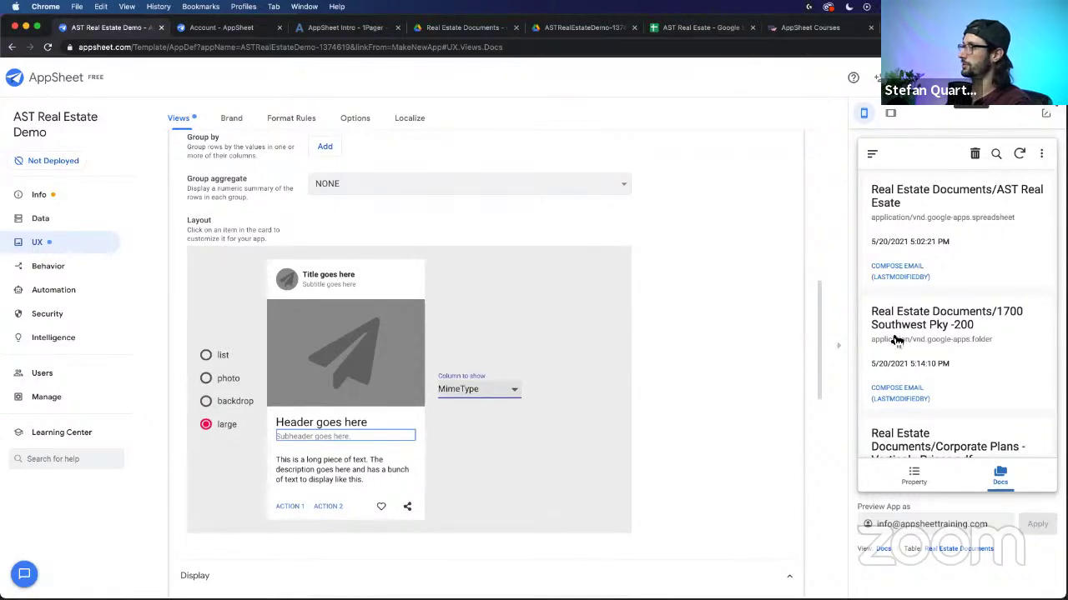
scroll(893, 333, "down", 3)
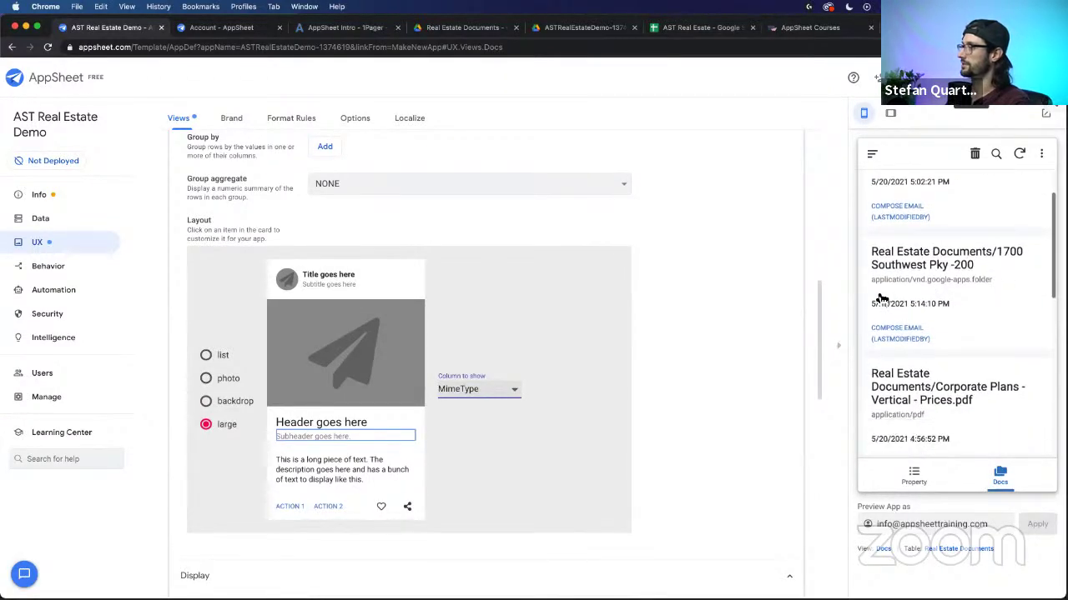
scroll(881, 309, "down", 5)
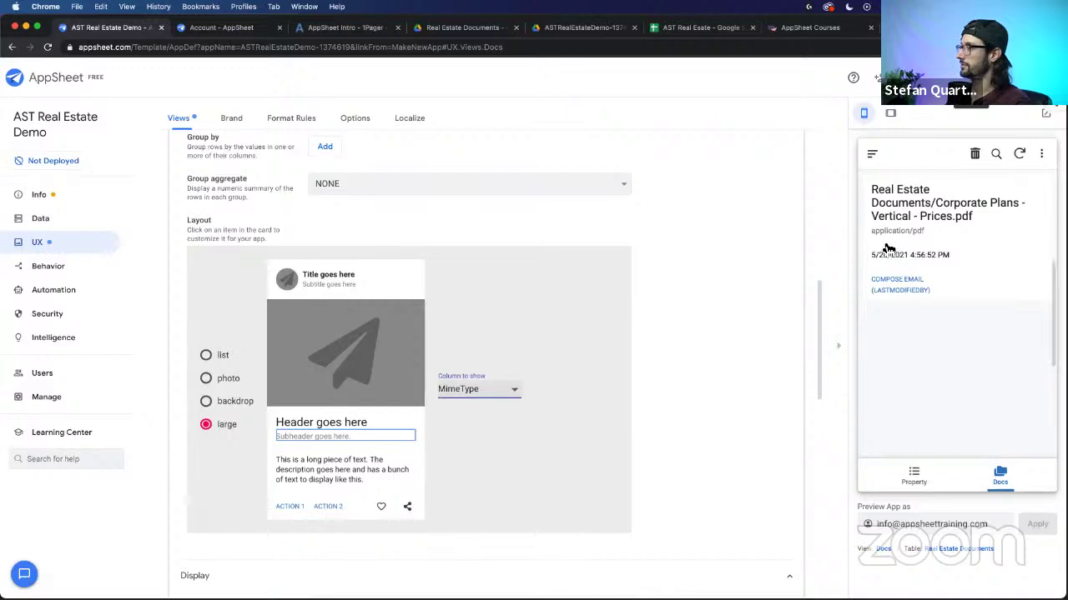
scroll(950, 255, "up", 2)
scroll(968, 280, "down", 1)
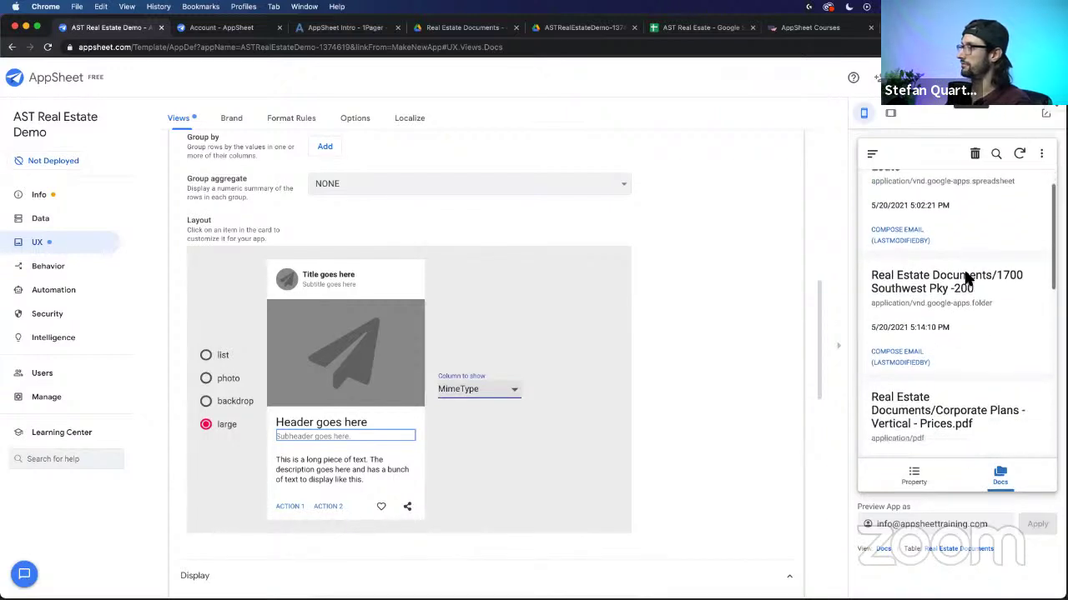
scroll(967, 280, "down", 5)
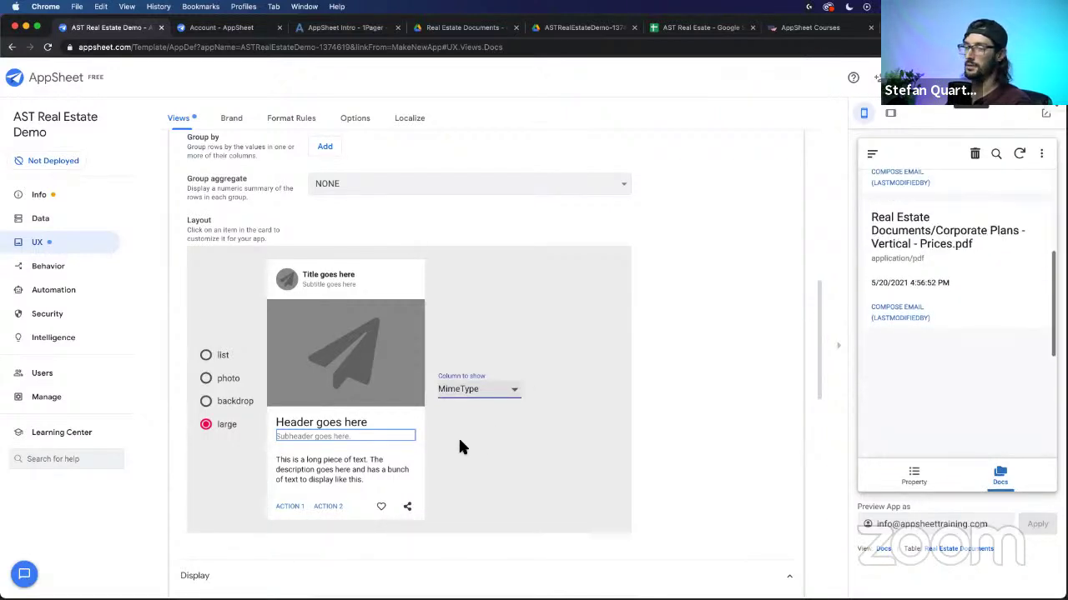
left_click(477, 389)
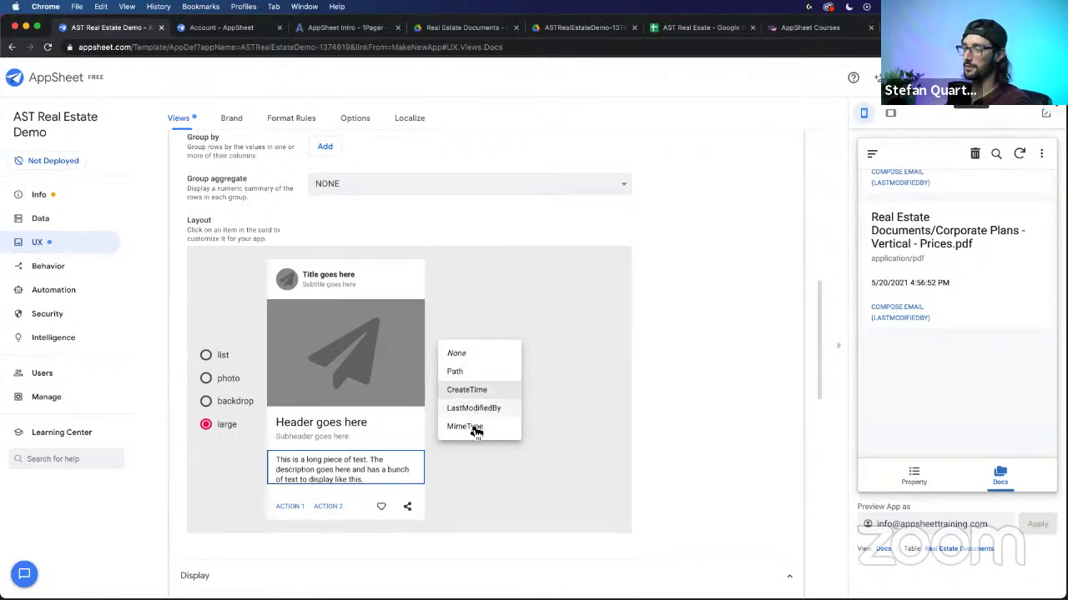
left_click(478, 410)
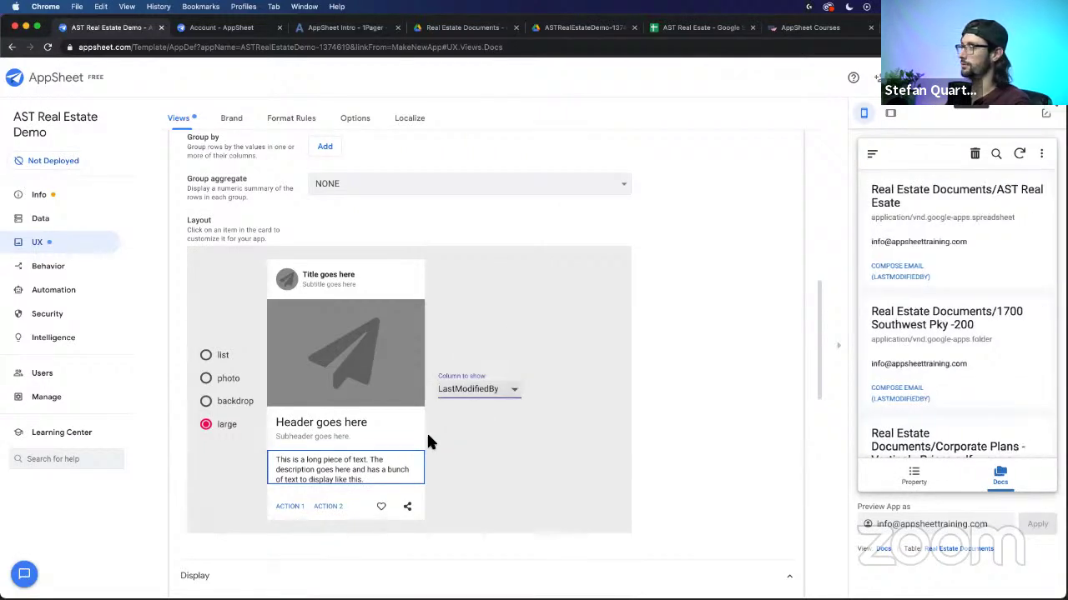
Step: Set the first card action to None and the second and third to Open File (File)
left_click(291, 509)
left_click(465, 386)
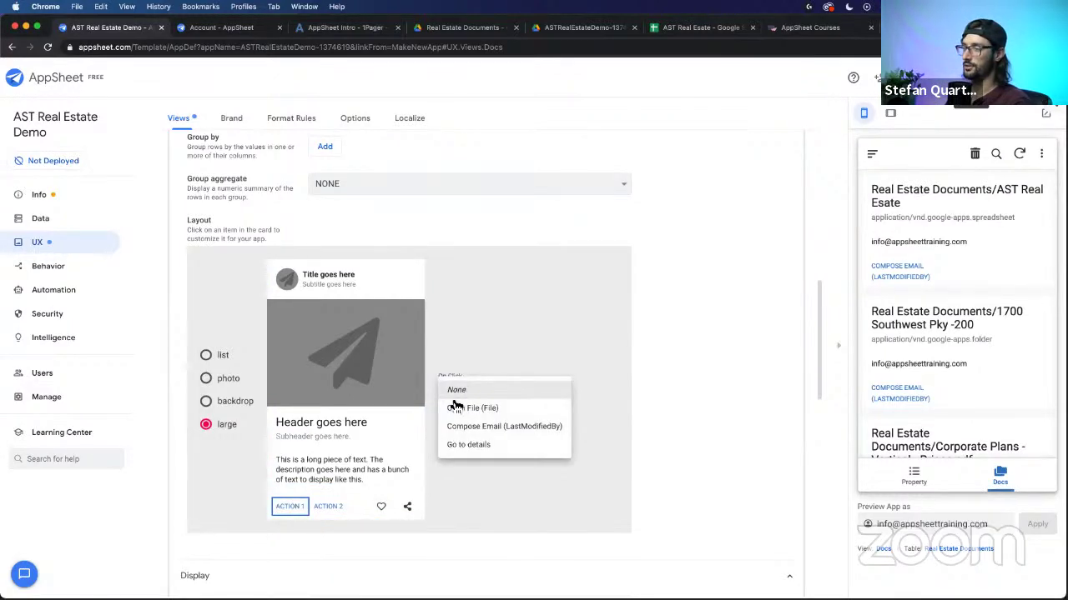
left_click(360, 482)
left_click(339, 505)
left_click(471, 392)
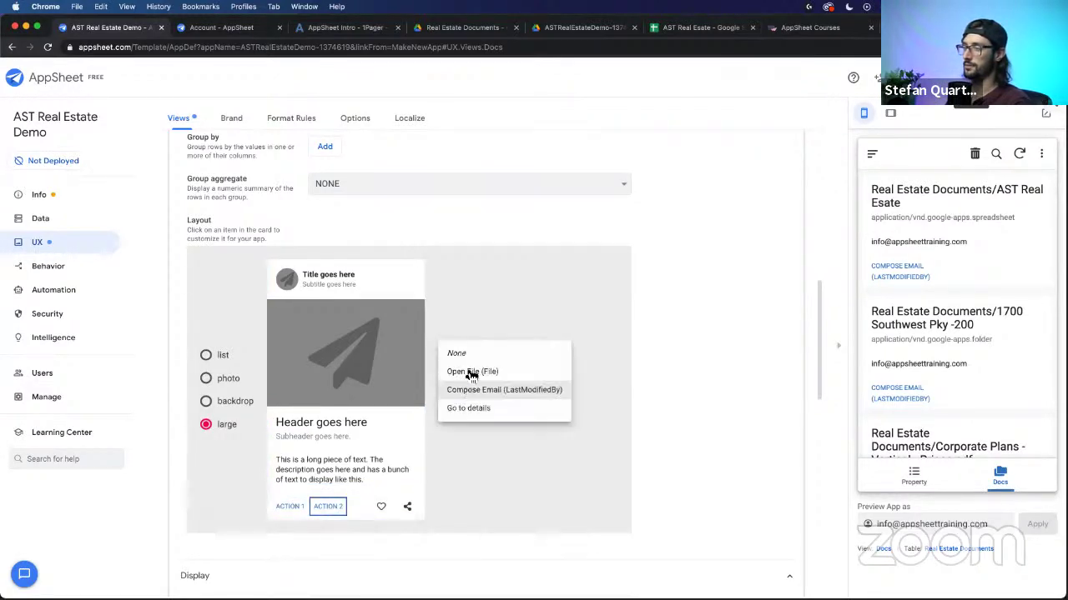
left_click(473, 371)
left_click(379, 505)
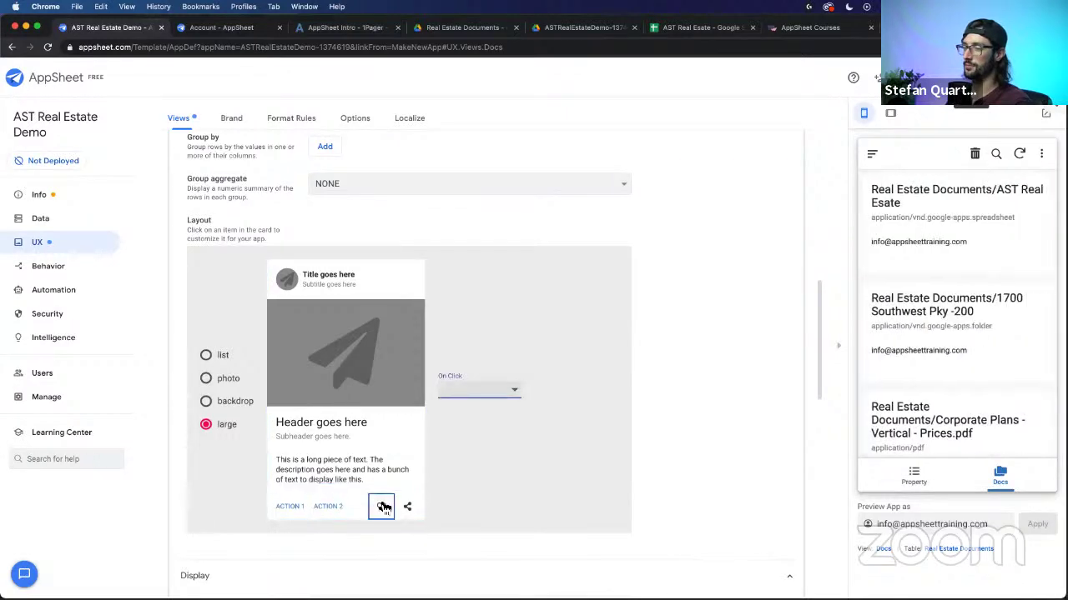
left_click(465, 402)
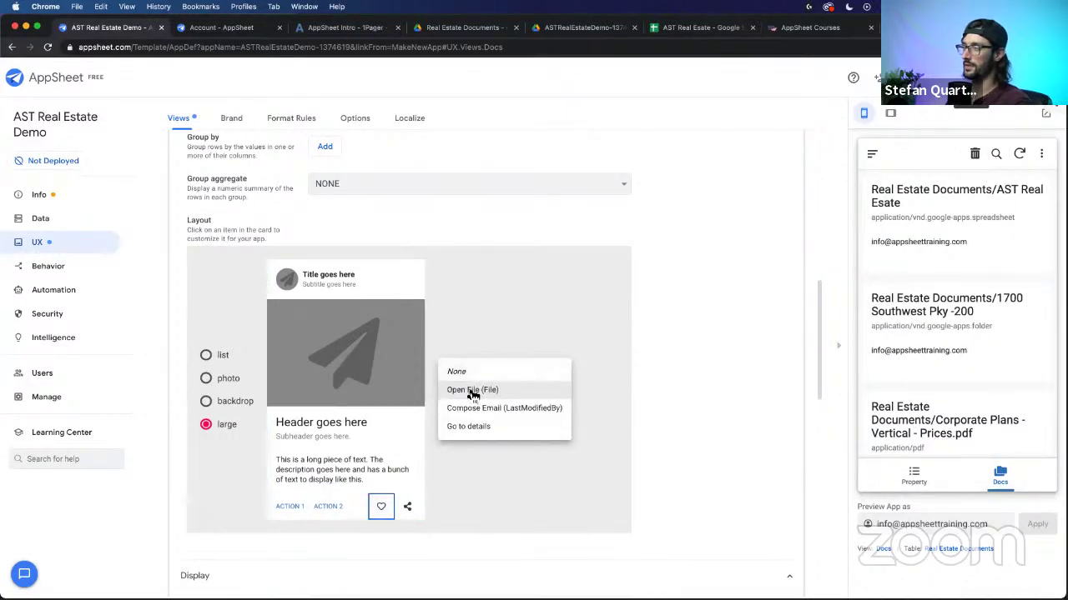
left_click(474, 389)
Step: Make the fourth card action Go to details, then deselect the card layout
left_click(408, 506)
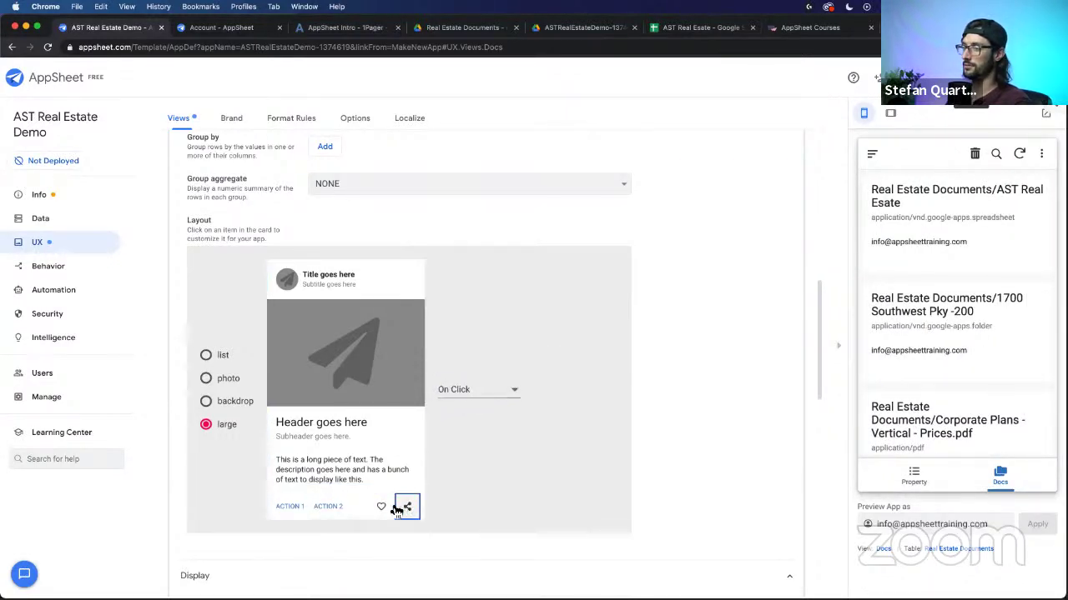
left_click(408, 504)
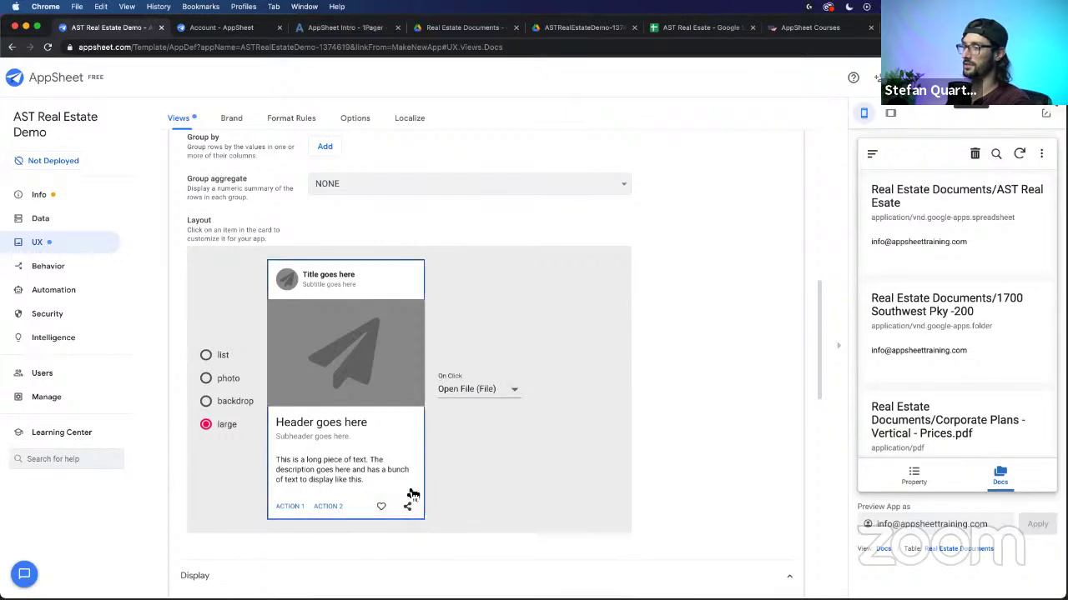
left_click(485, 389)
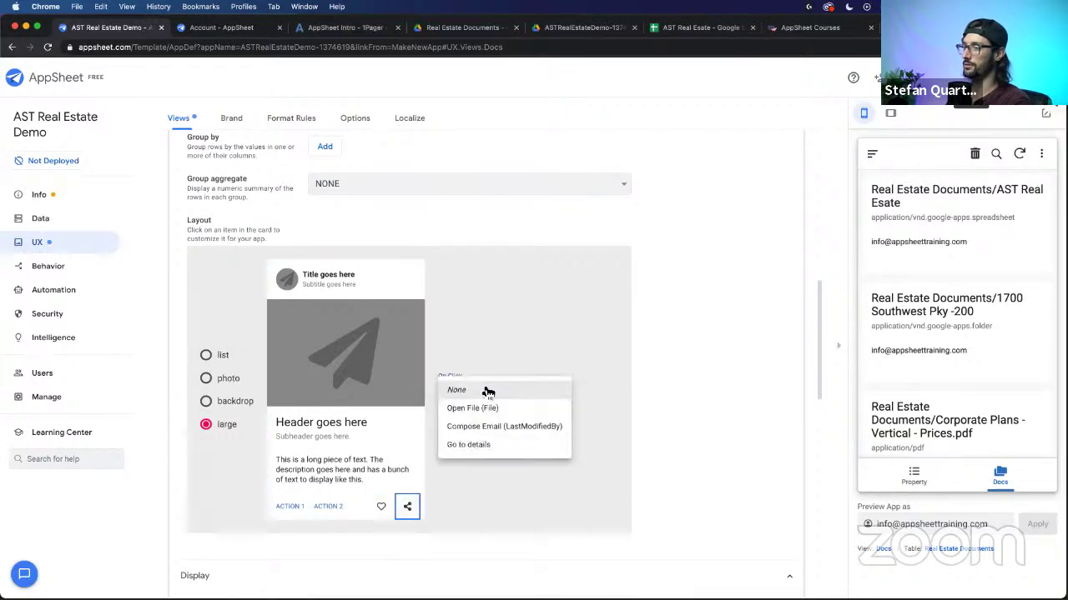
left_click(469, 443)
left_click(420, 450)
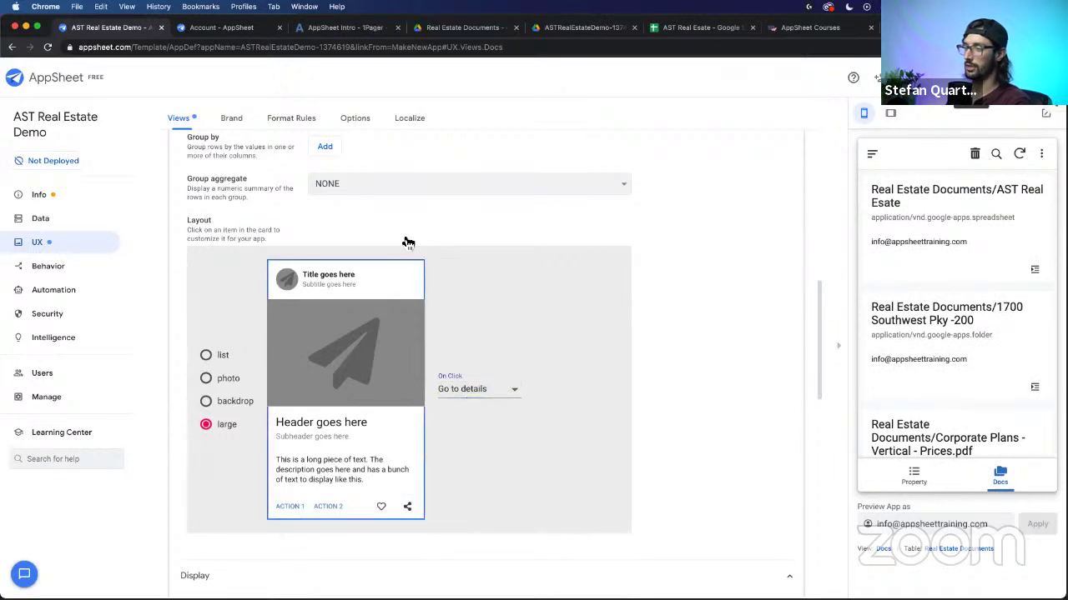
left_click(509, 414)
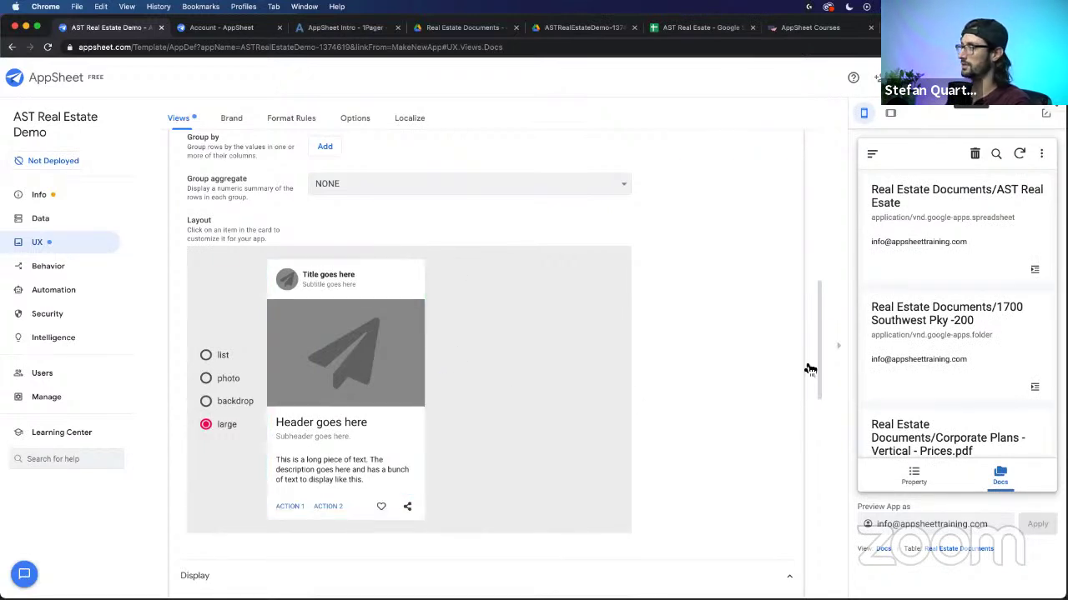
scroll(898, 374, "down", 2)
scroll(905, 374, "up", 2)
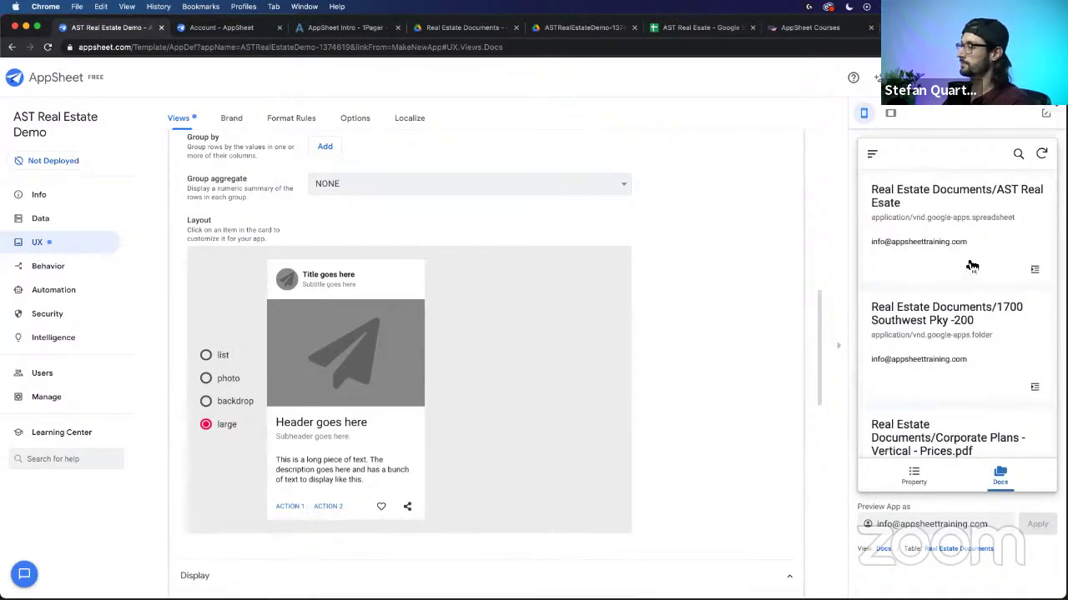
Step: Open the Corporate Plans - Vertical - Prices.pdf record from the preview's Docs list
scroll(965, 265, "down", 3)
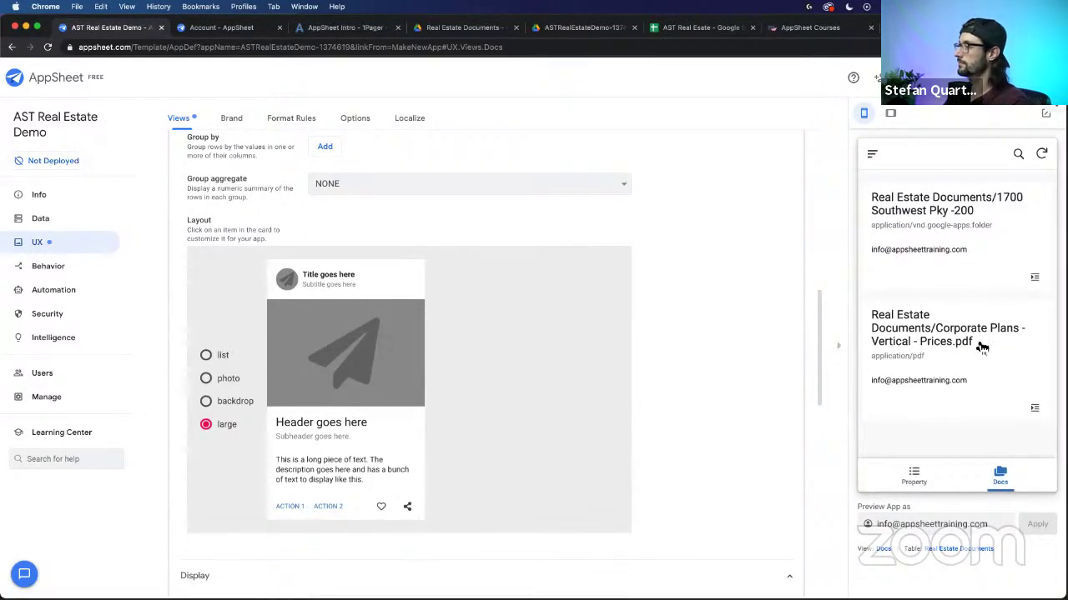
scroll(979, 348, "up", 2)
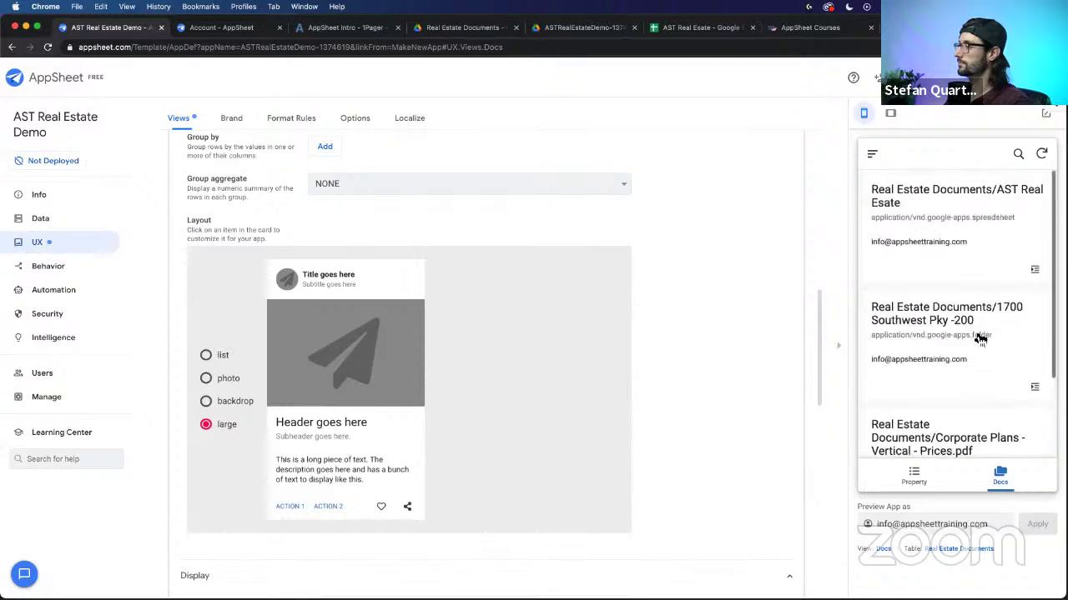
scroll(977, 351, "down", 2)
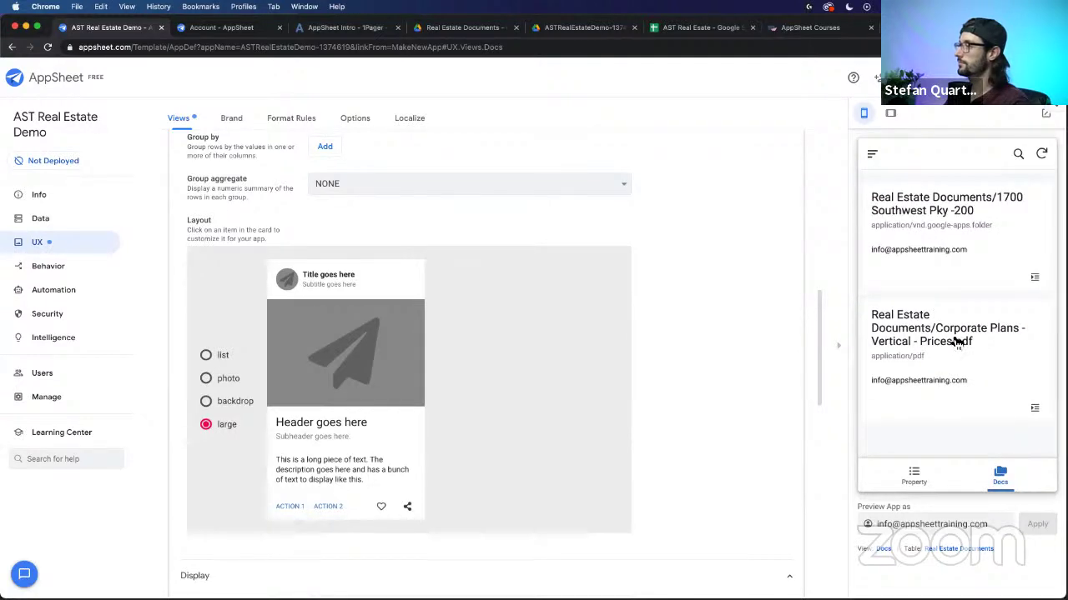
left_click(952, 341)
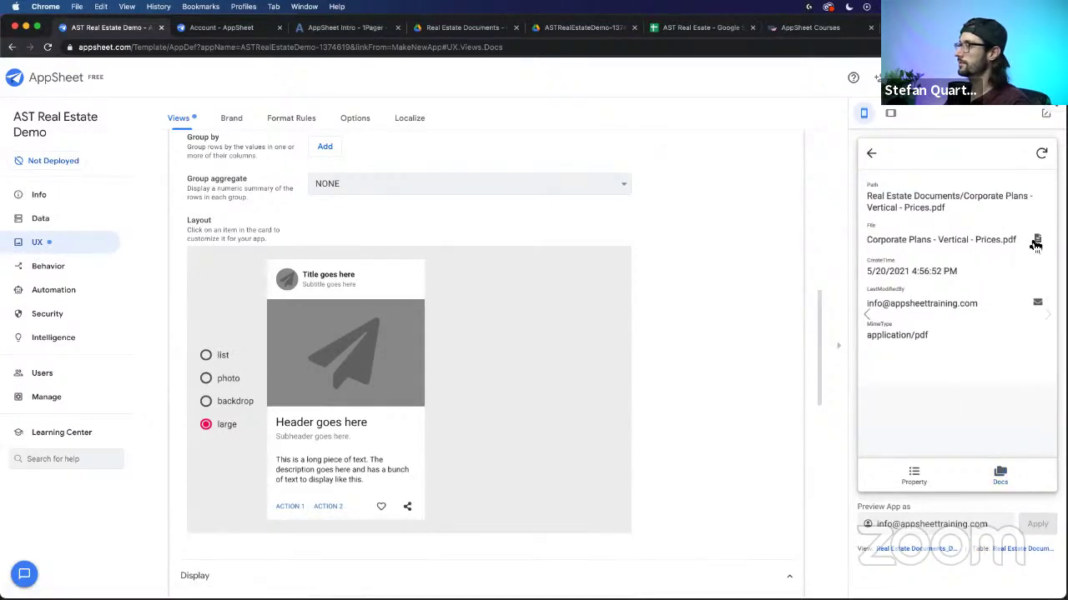
Step: Open the Corporate Plans PDF in a new tab, then return the preview to the Docs list
left_click(1037, 240)
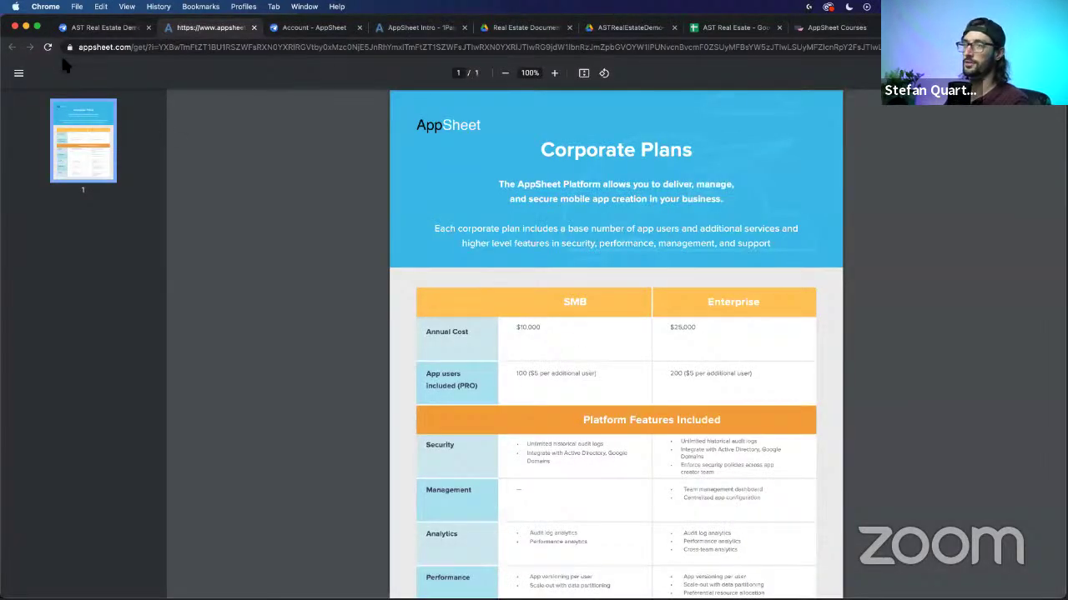
left_click(112, 30)
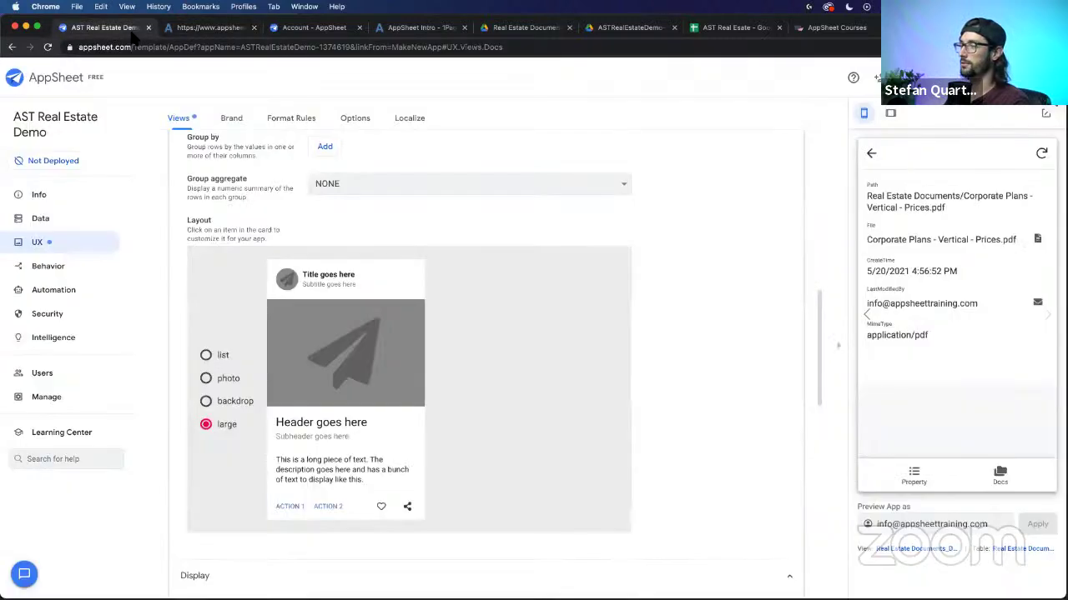
left_click(873, 158)
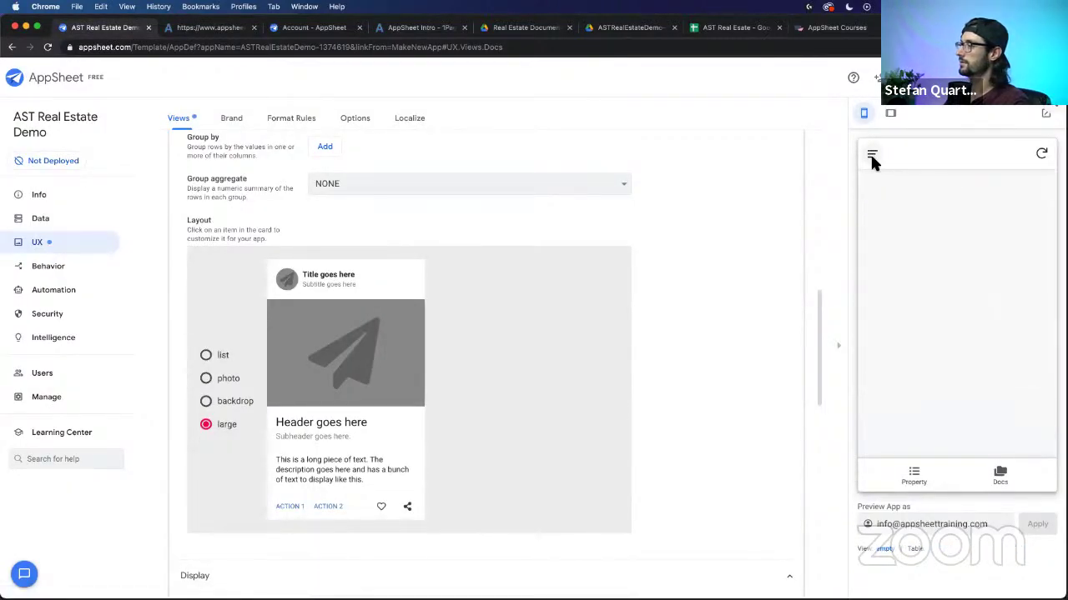
left_click(997, 473)
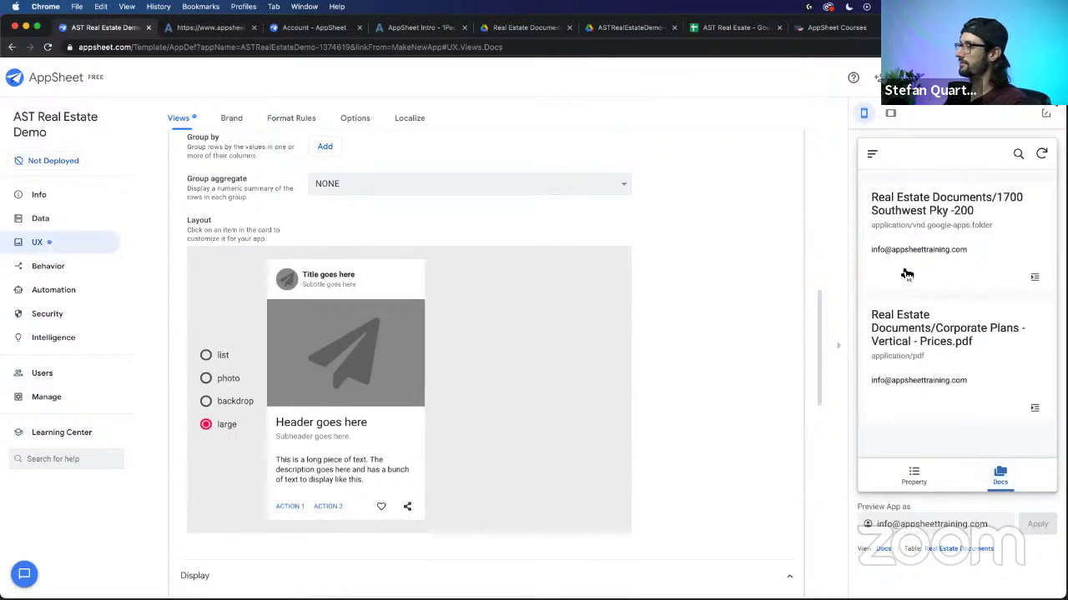
Step: Check the opened PDF and find it in the Real Estate Documents Drive folder, then return to AppSheet
left_click(204, 28)
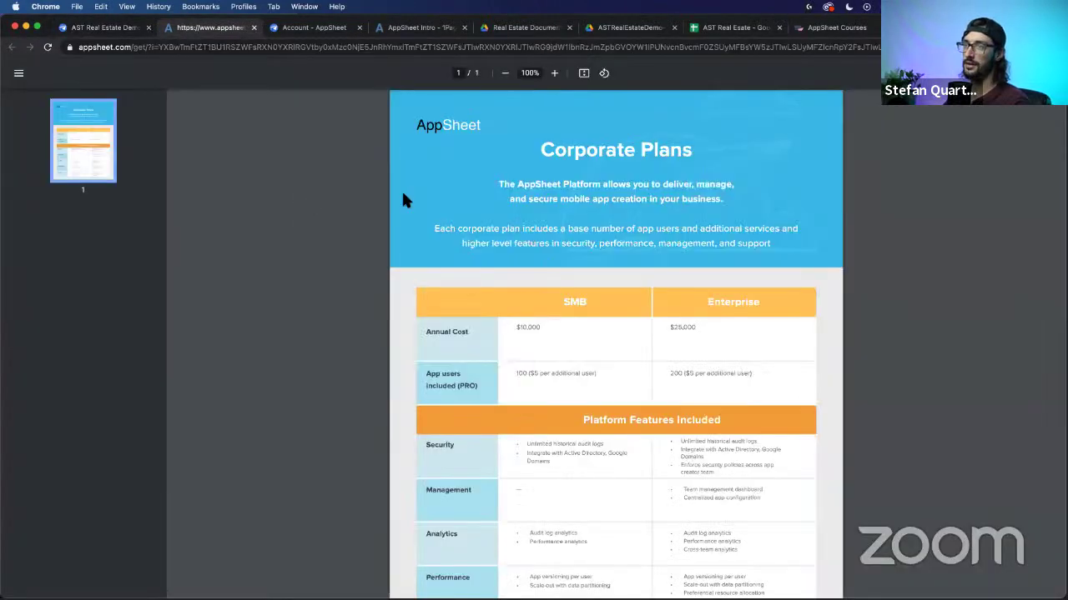
left_click(523, 28)
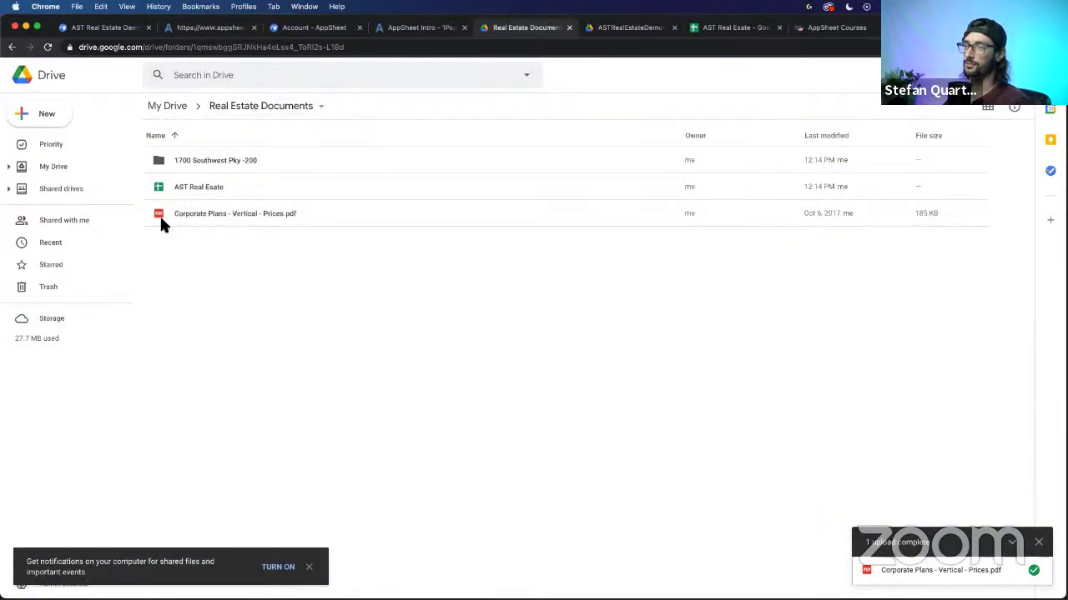
left_click_drag(172, 210, 292, 223)
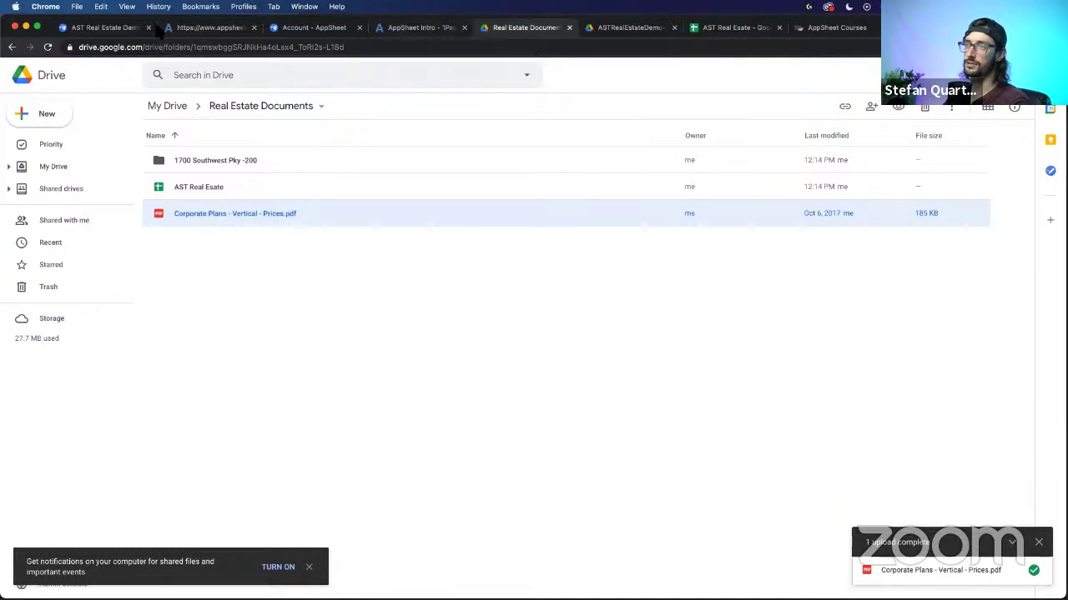
left_click(123, 29)
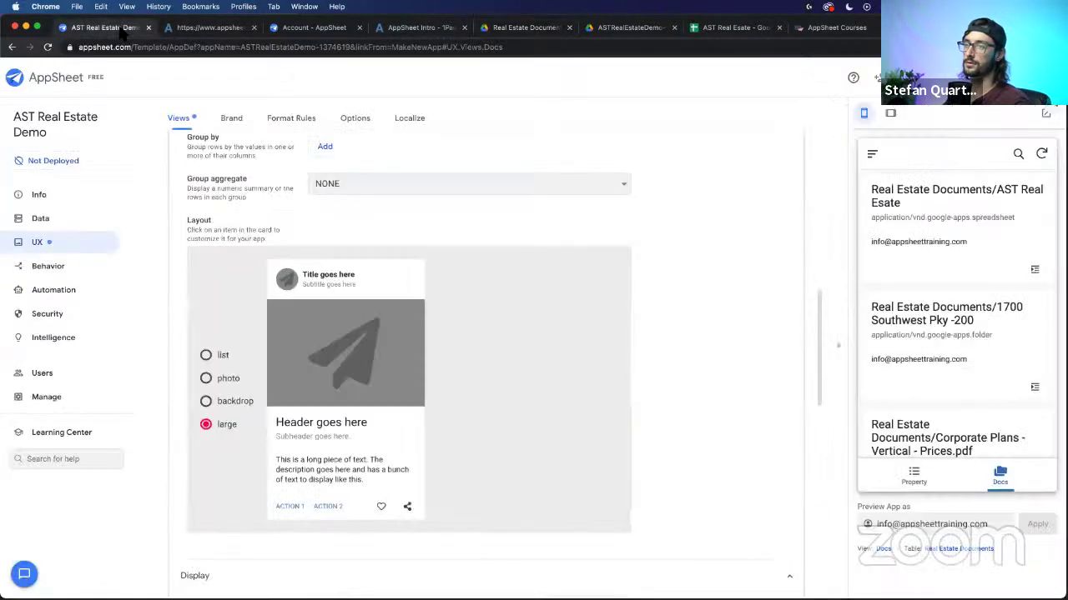
scroll(966, 381, "down", 1)
scroll(965, 381, "up", 1)
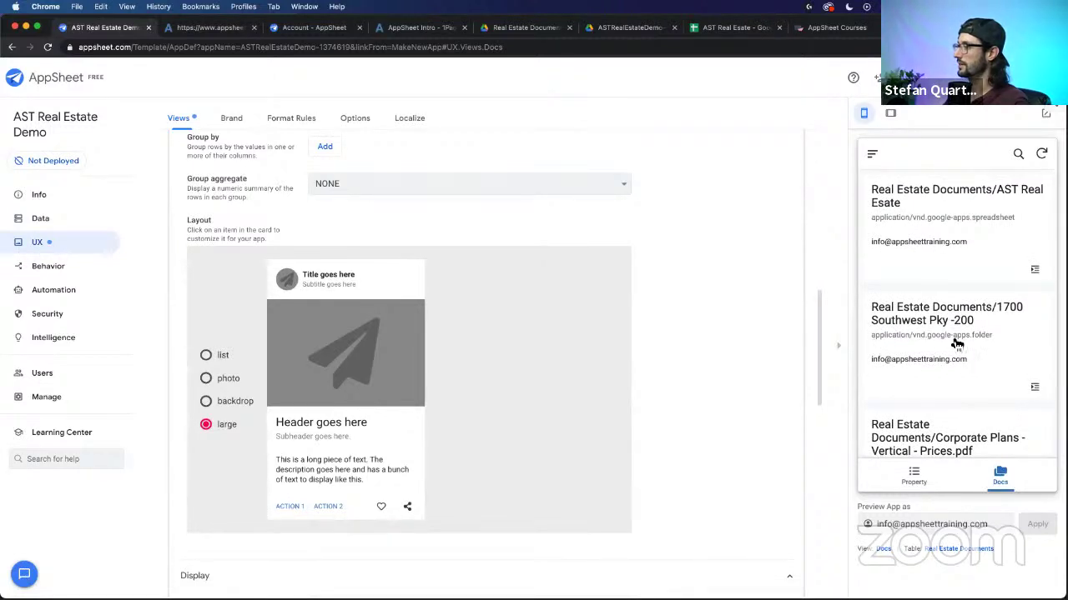
left_click(1002, 343)
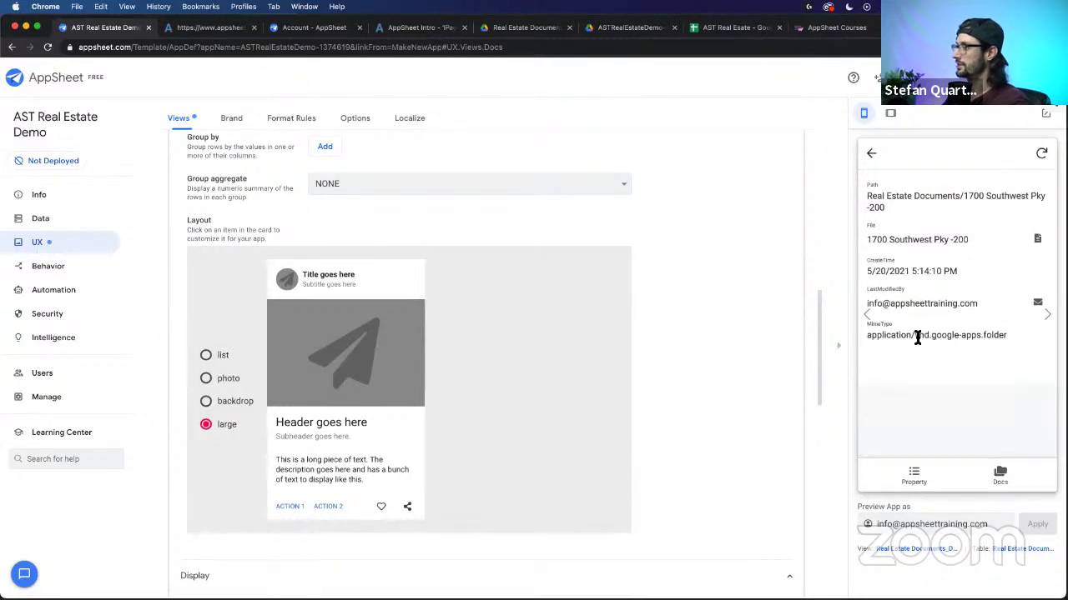
Step: Follow the folder record's file link to its 404 error page, then close that tab
left_click_drag(918, 336, 1011, 339)
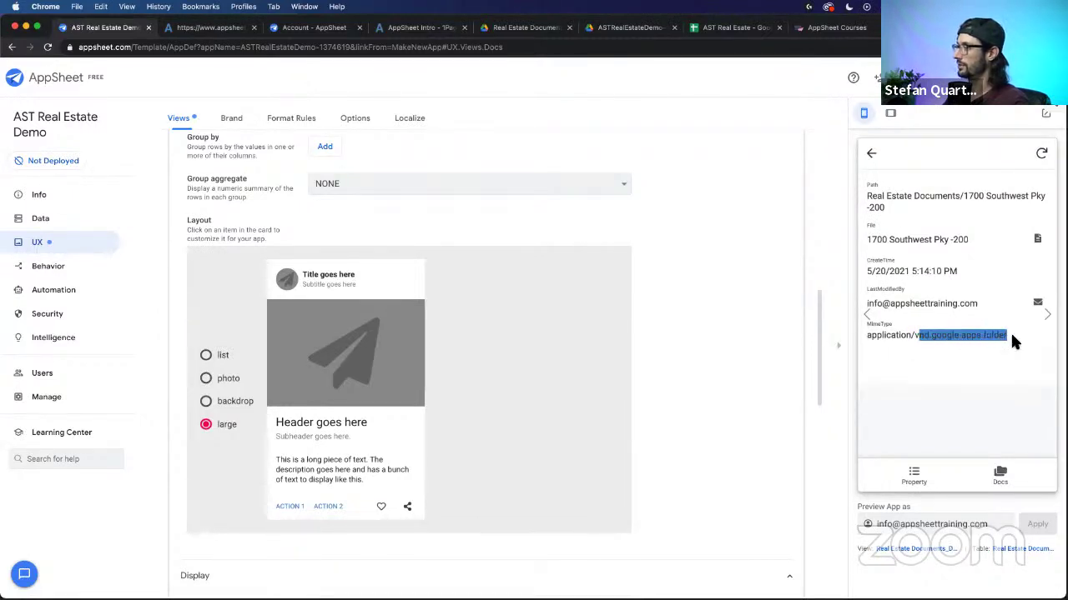
left_click(1038, 240)
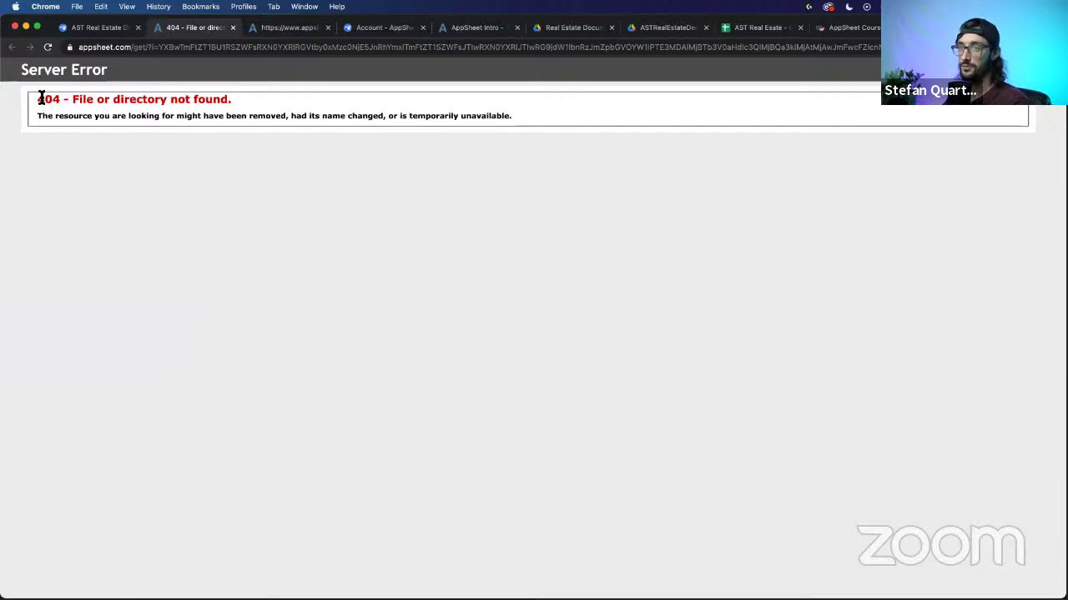
left_click_drag(38, 98, 244, 115)
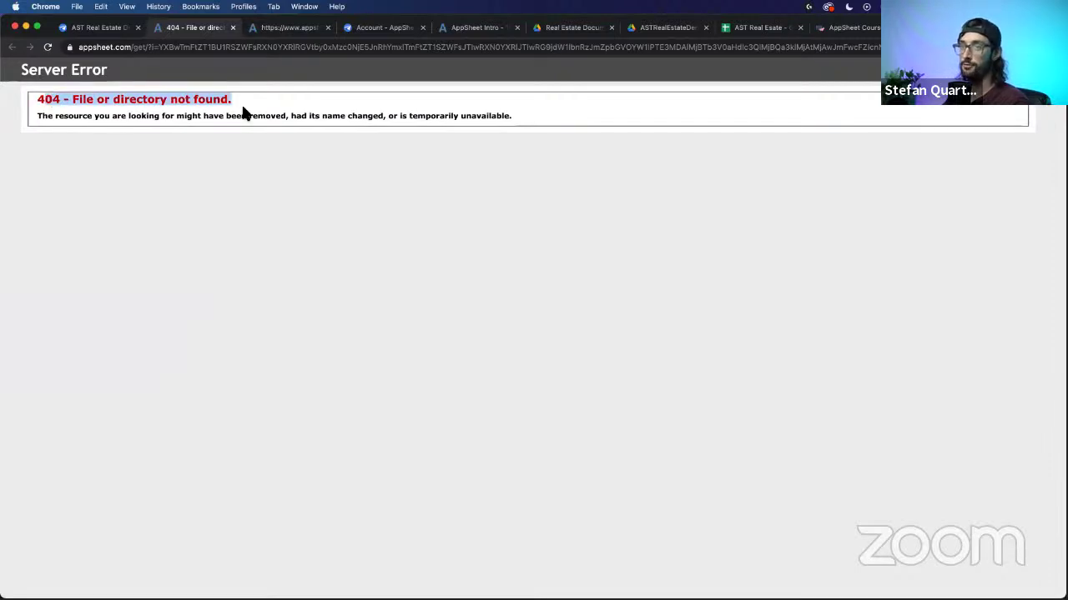
left_click(233, 27)
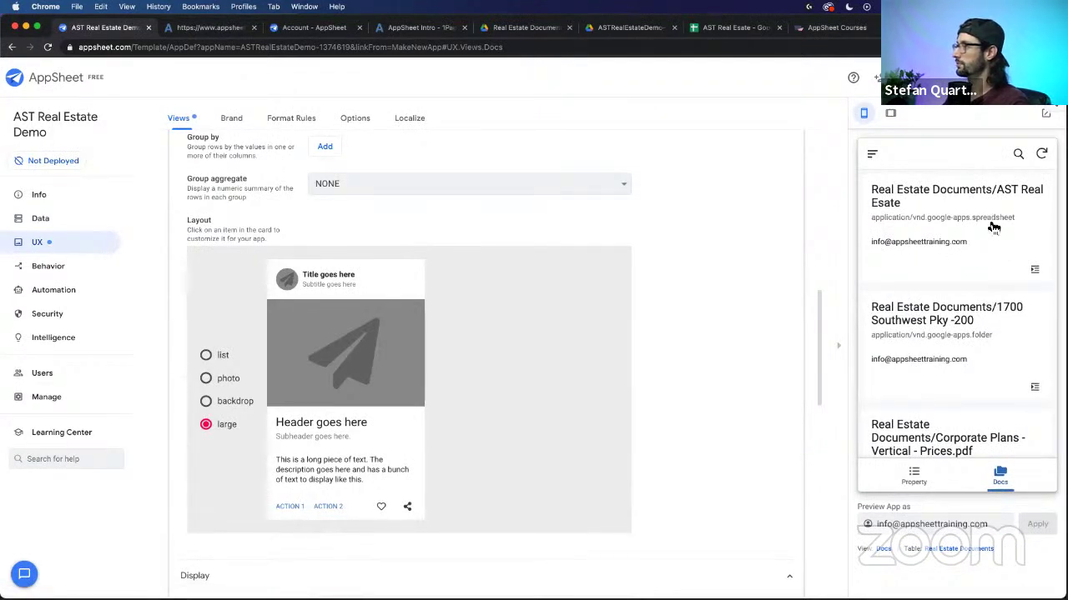
Step: Open the AST Real Esate spreadsheet record and download its file from the File link
left_click(993, 225)
left_click(1037, 227)
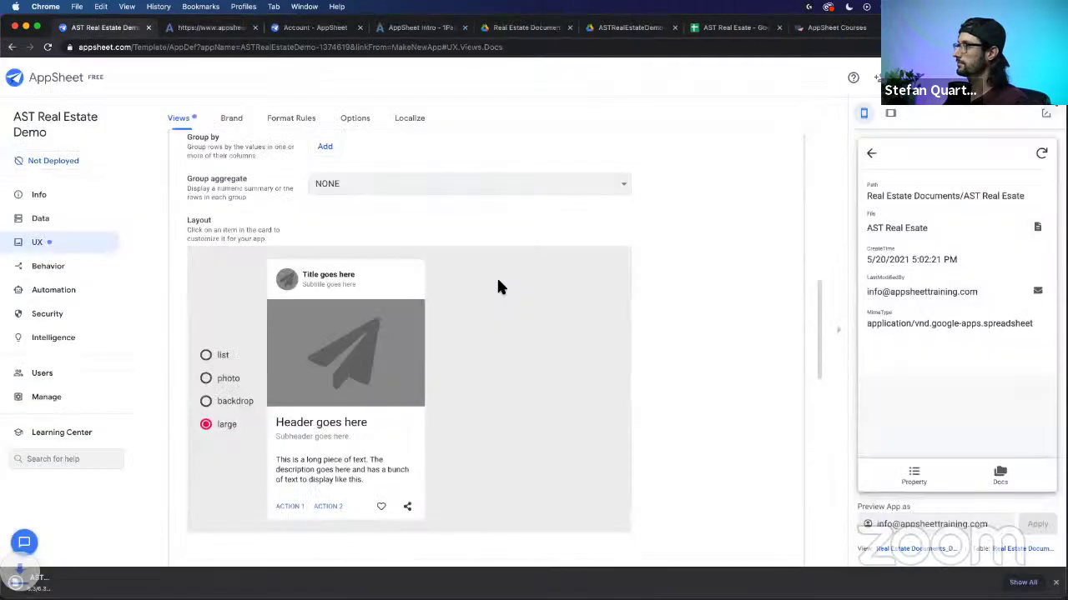
left_click(213, 28)
left_click(114, 27)
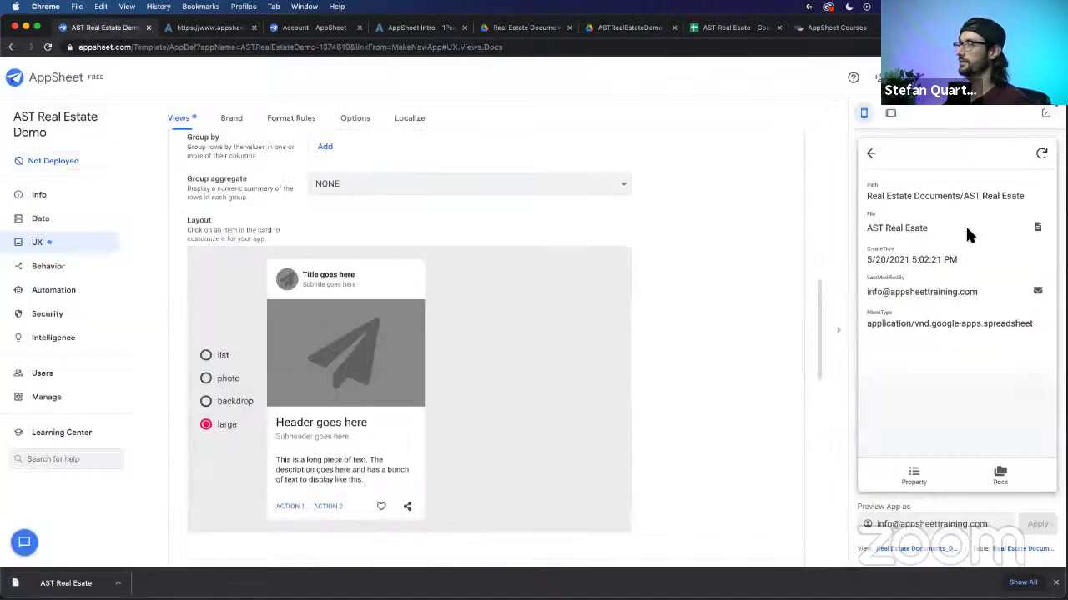
left_click(1037, 227)
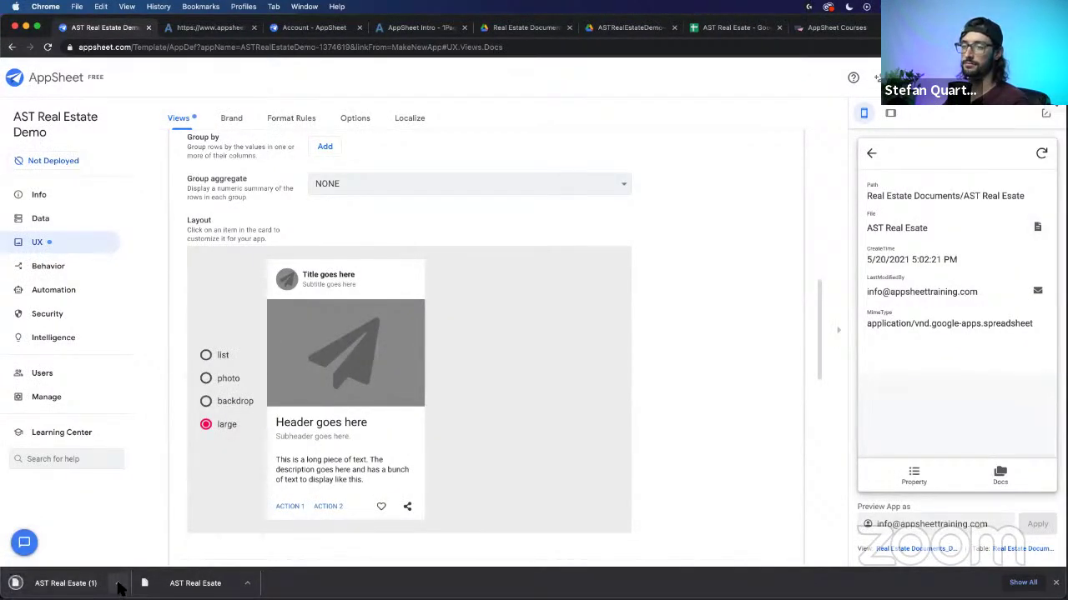
Step: Try opening the downloaded copy, cancel the no-application warning and close the download bar
left_click(118, 584)
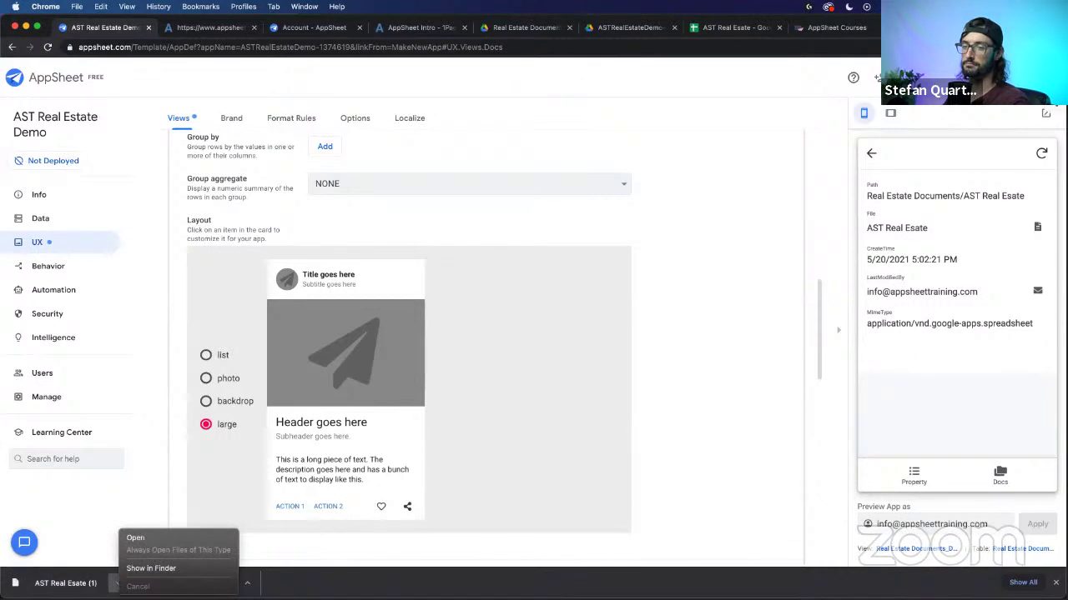
left_click(118, 584)
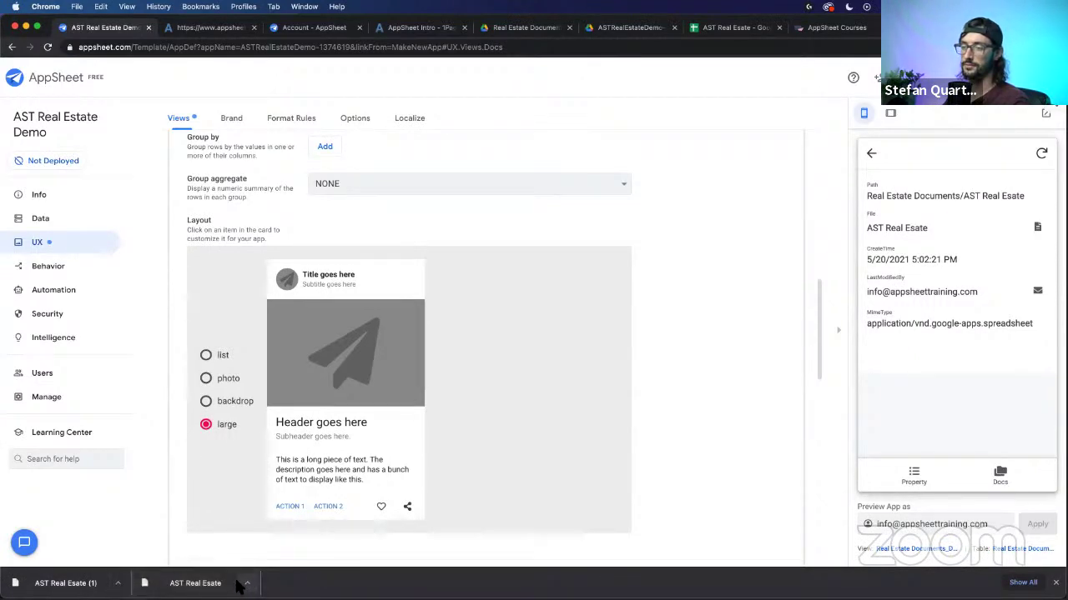
left_click(195, 583)
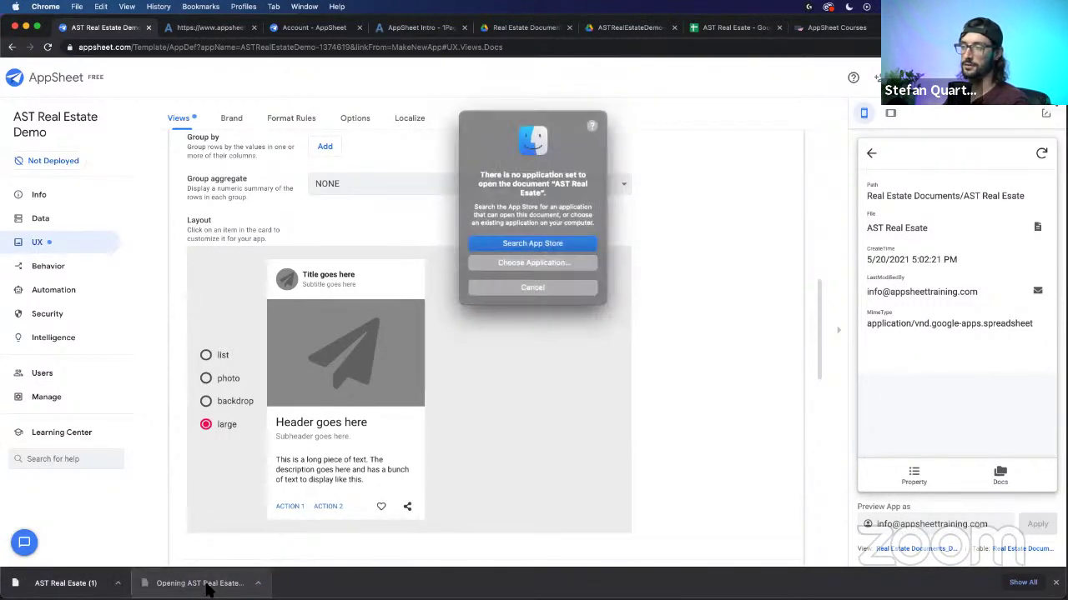
left_click(528, 289)
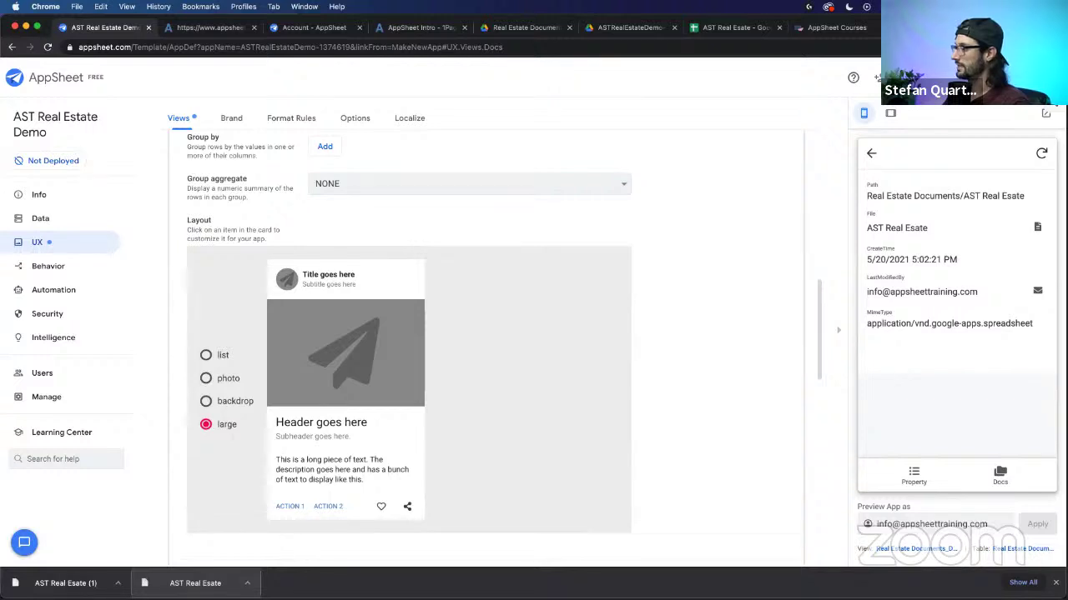
left_click(1056, 583)
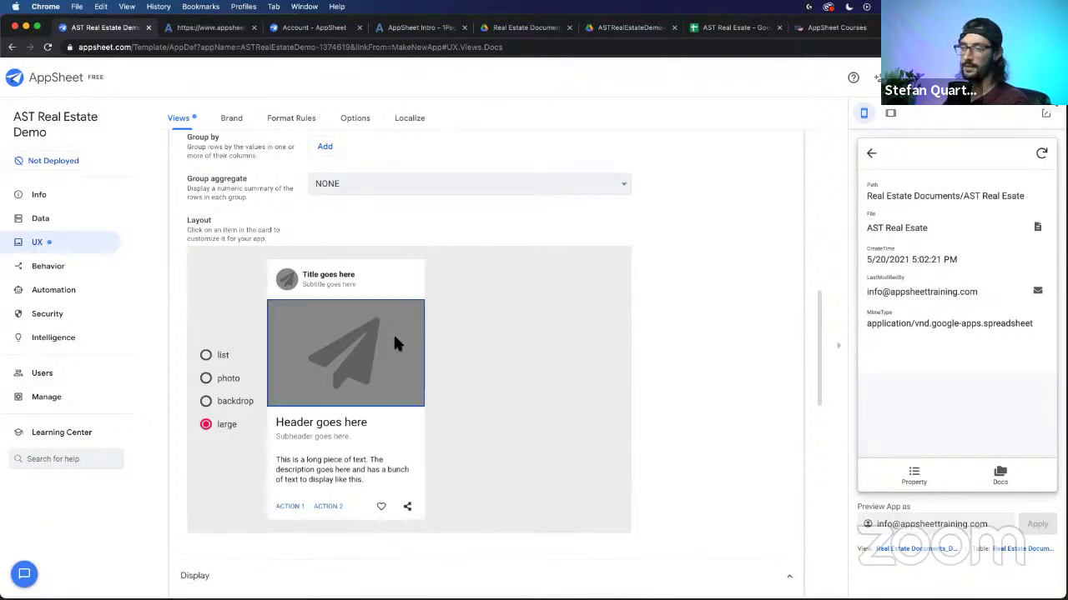
Step: Collapse the Docs view settings and inspect the record's path before returning to the Docs list
scroll(392, 333, "down", 3)
scroll(417, 334, "up", 10)
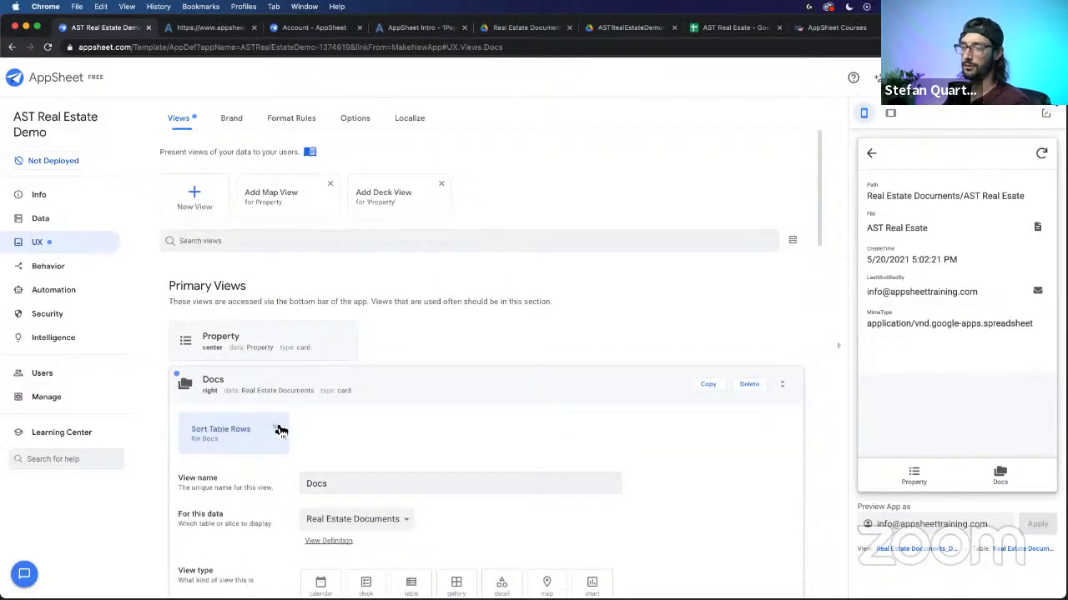
left_click(476, 374)
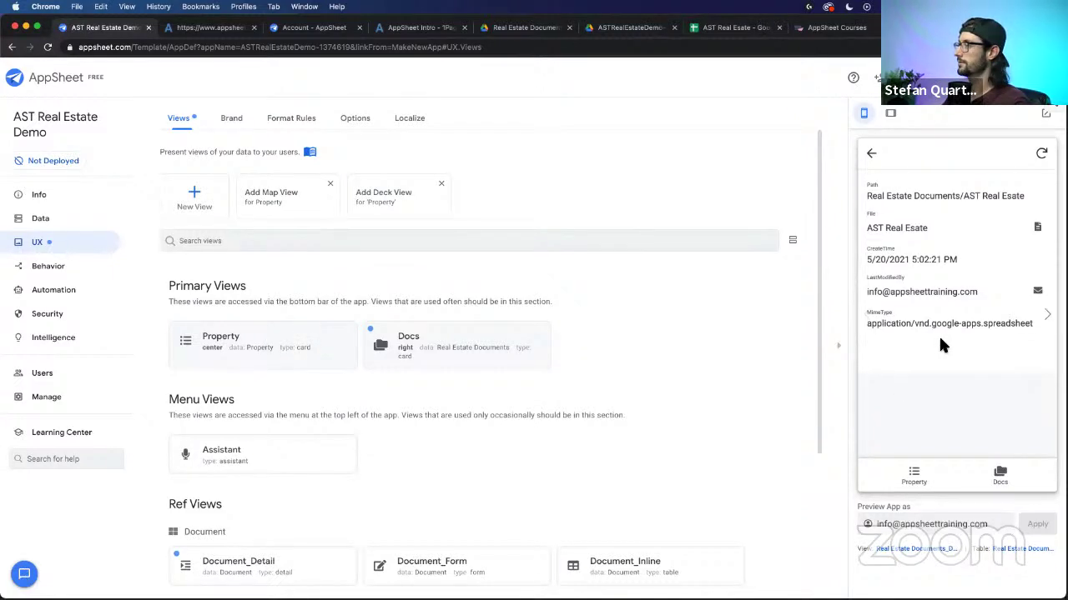
left_click_drag(881, 197, 867, 182)
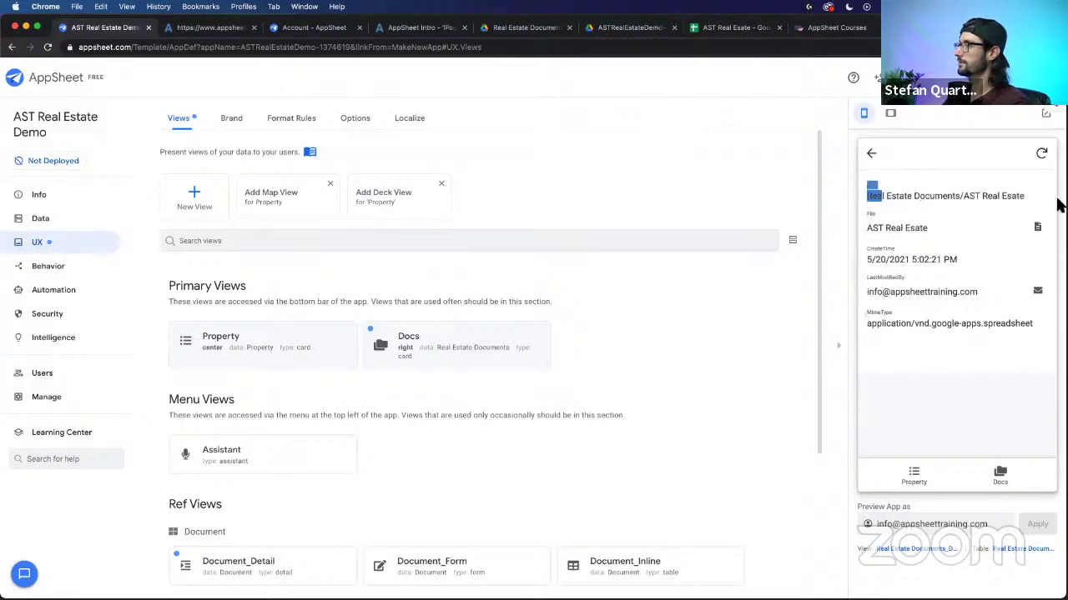
left_click(896, 195)
triple_click(895, 194)
left_click_drag(1025, 196, 941, 196)
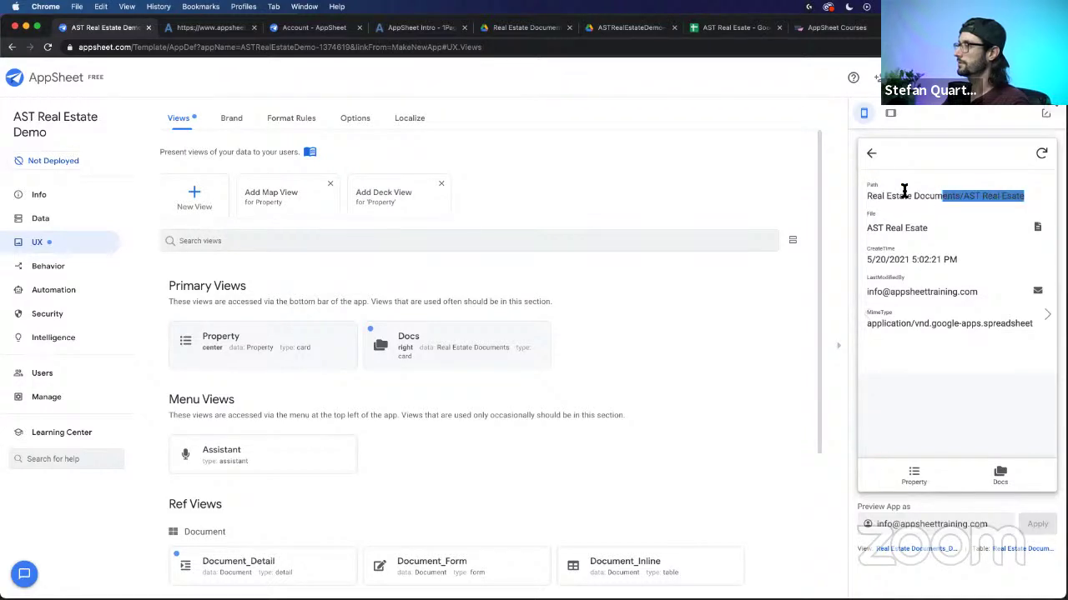
left_click(867, 152)
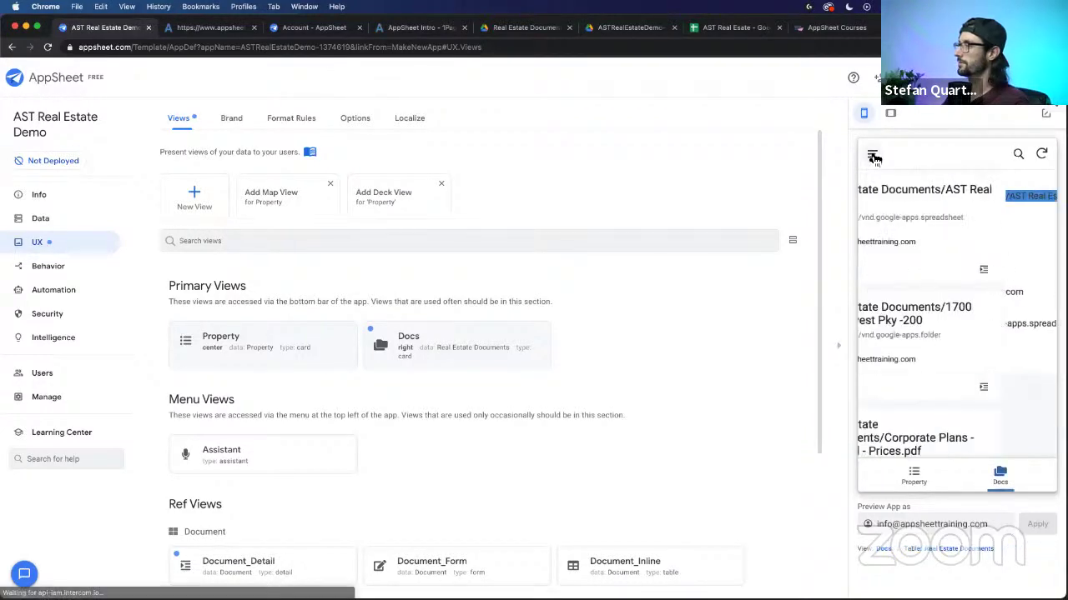
scroll(917, 326, "down", 3)
scroll(917, 327, "up", 3)
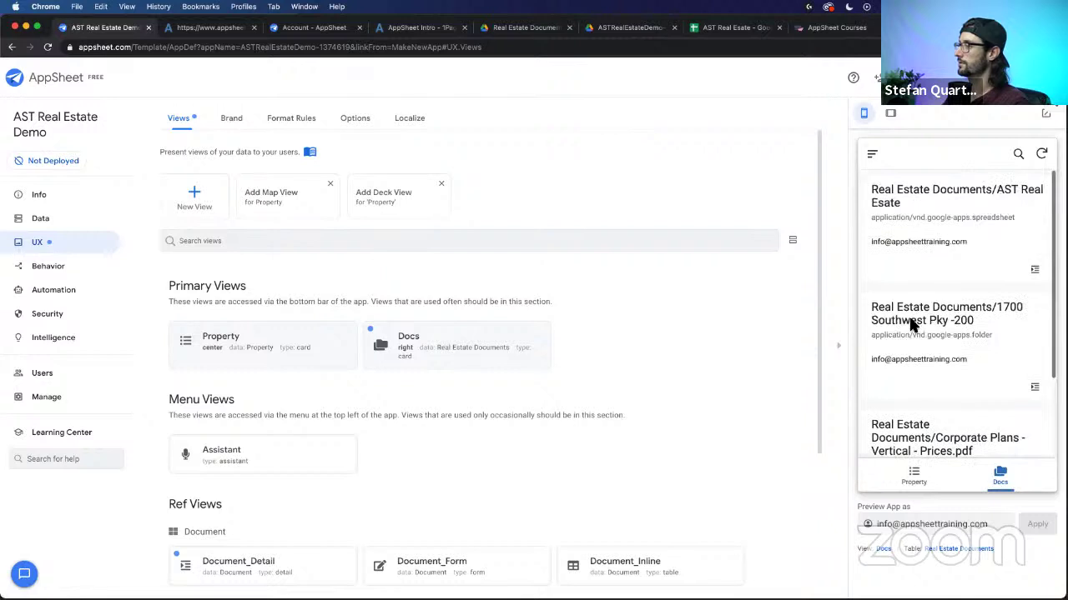
left_click(938, 323)
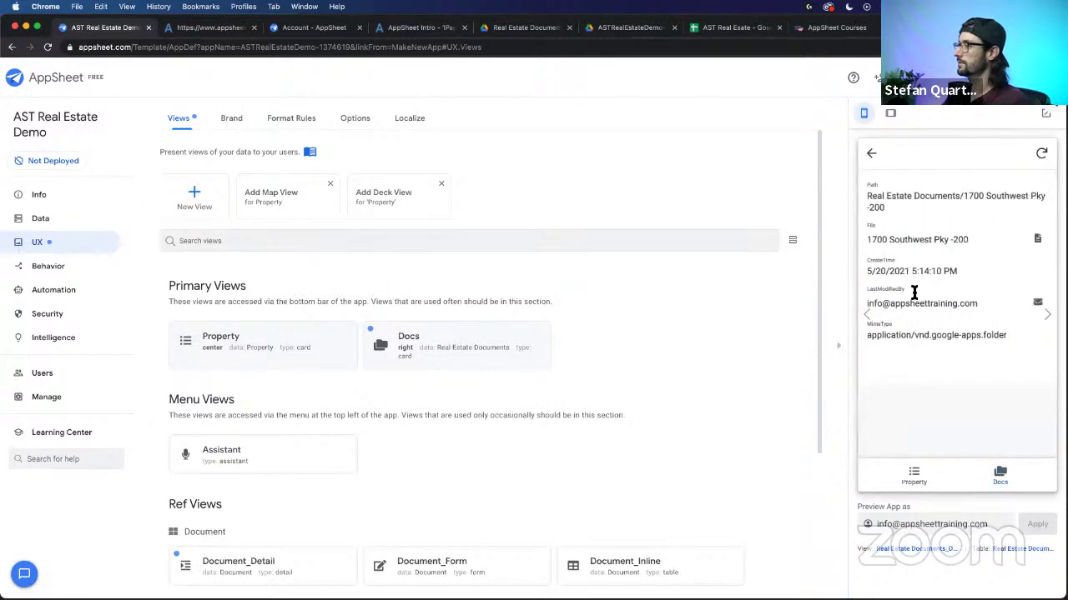
left_click(872, 153)
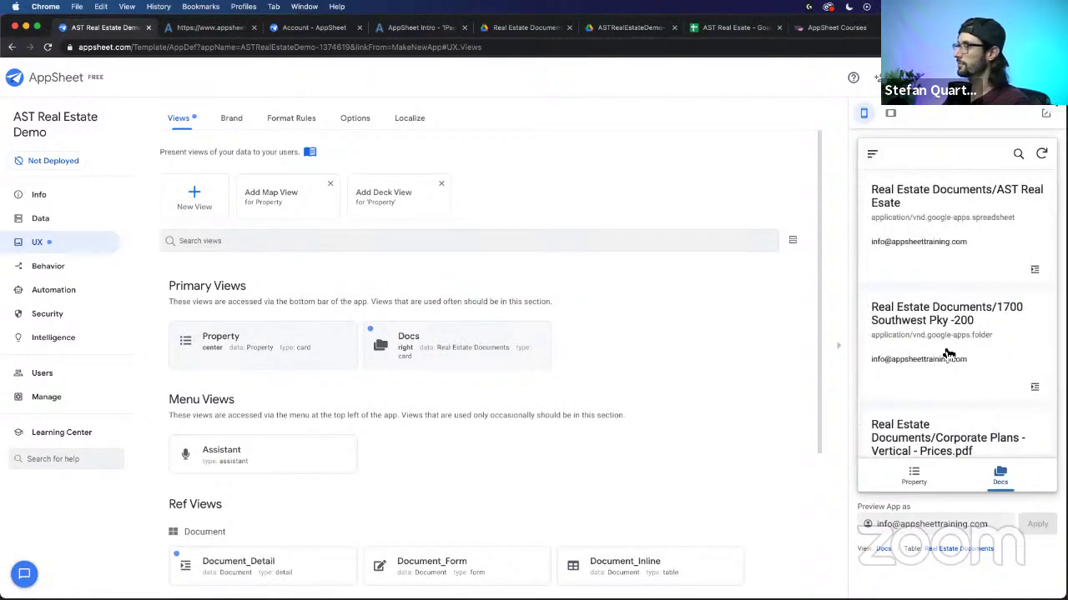
left_click(908, 319)
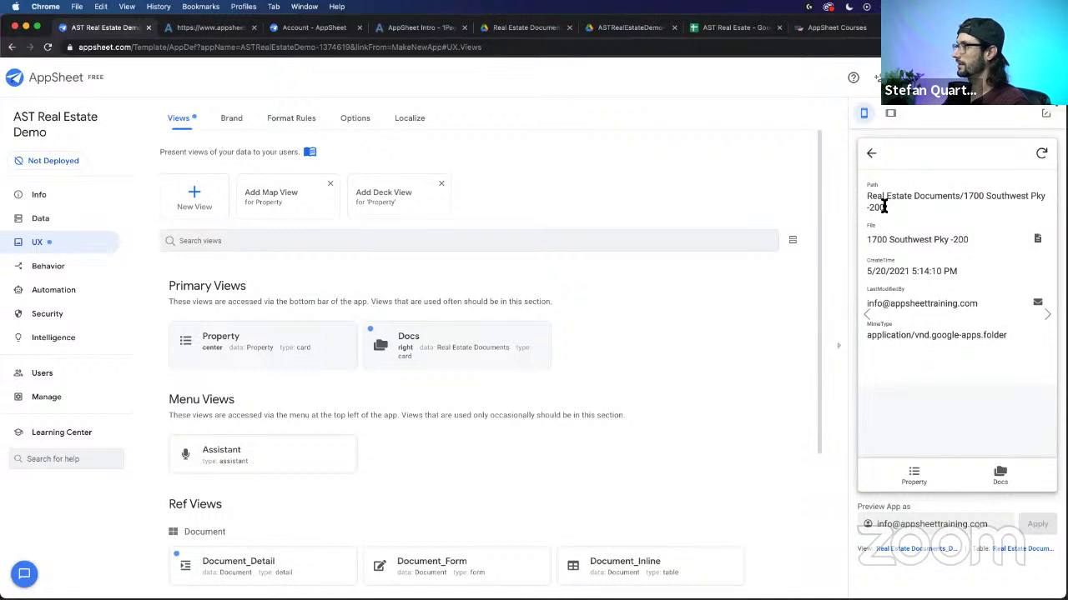
left_click(871, 157)
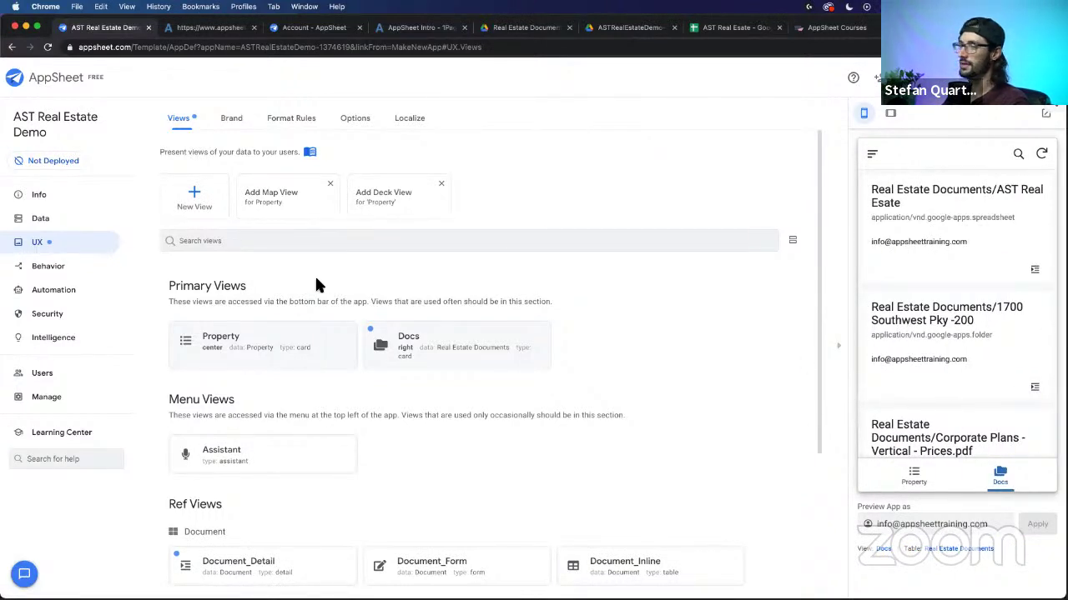
scroll(192, 292, "down", 5)
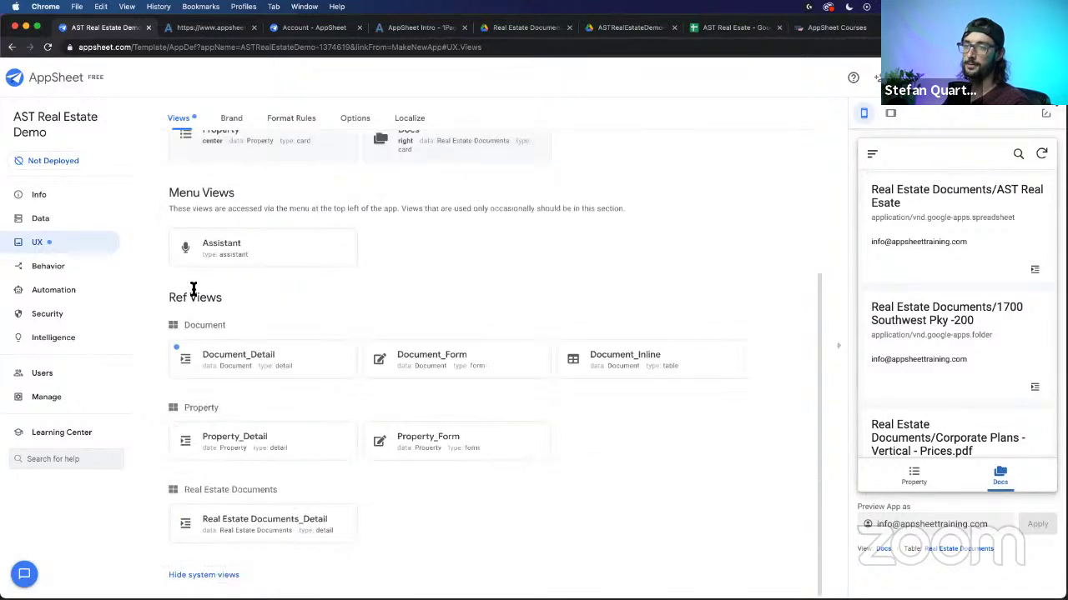
scroll(193, 290, "up", 5)
triple_click(201, 287)
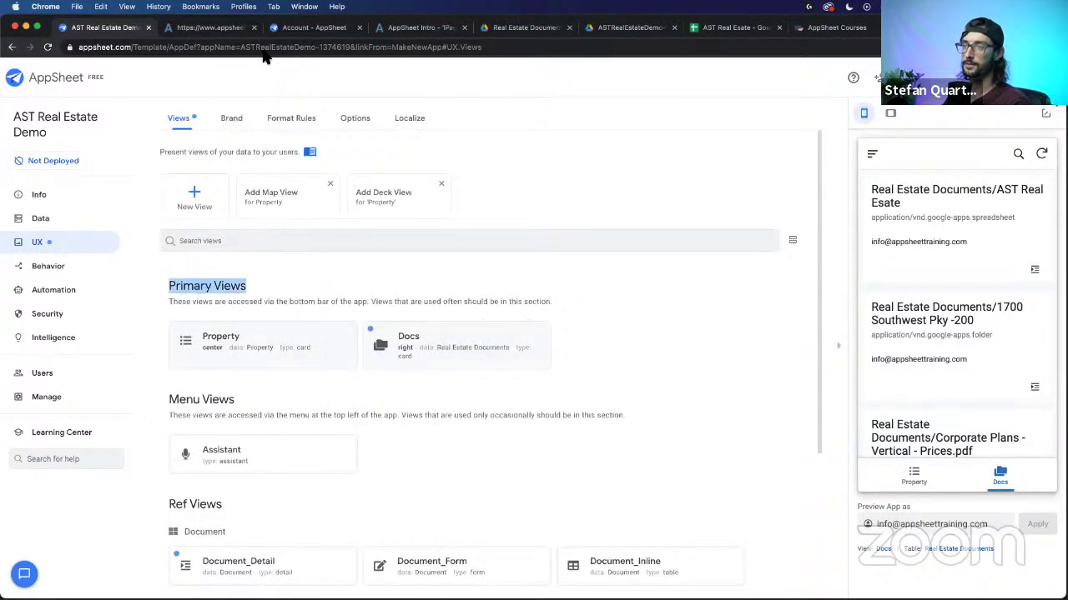
Step: Review the three items in the Real Estate Documents Drive folder, then return to AppSheet
left_click(510, 28)
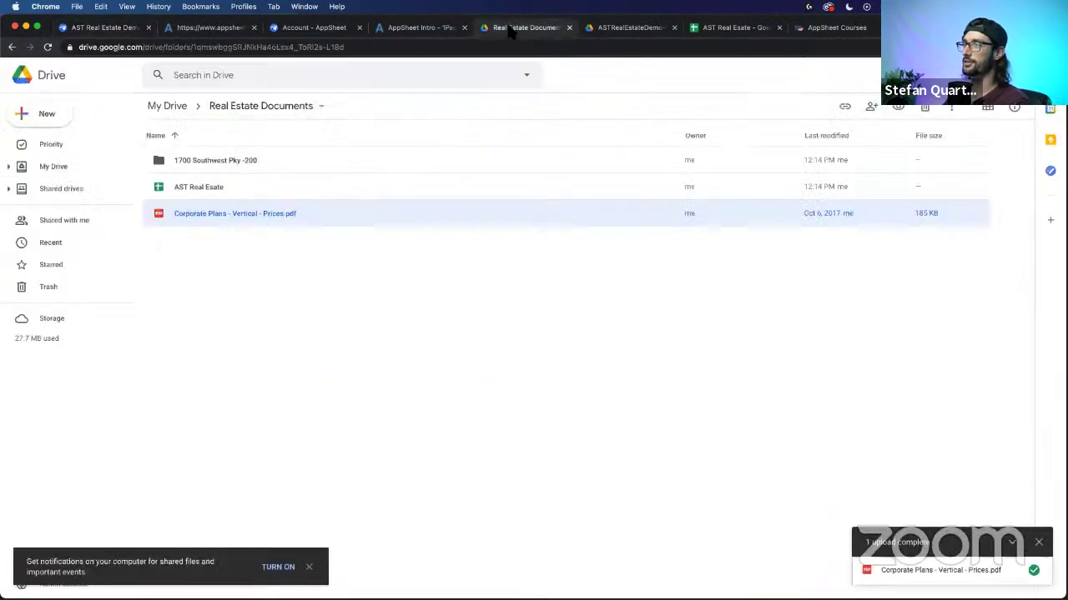
left_click(175, 161)
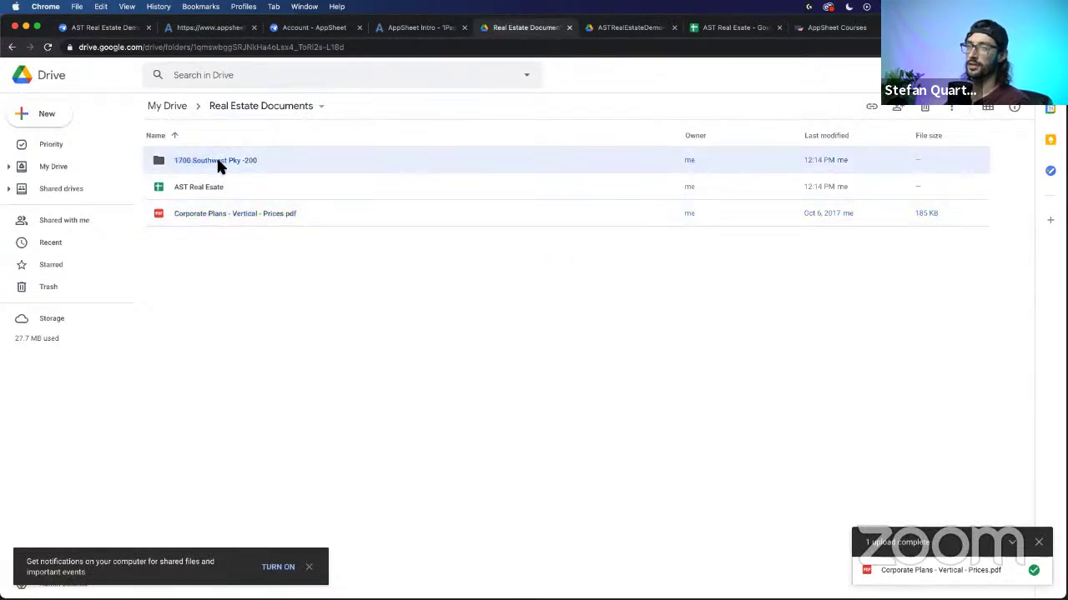
left_click_drag(257, 158, 256, 292)
left_click(256, 292)
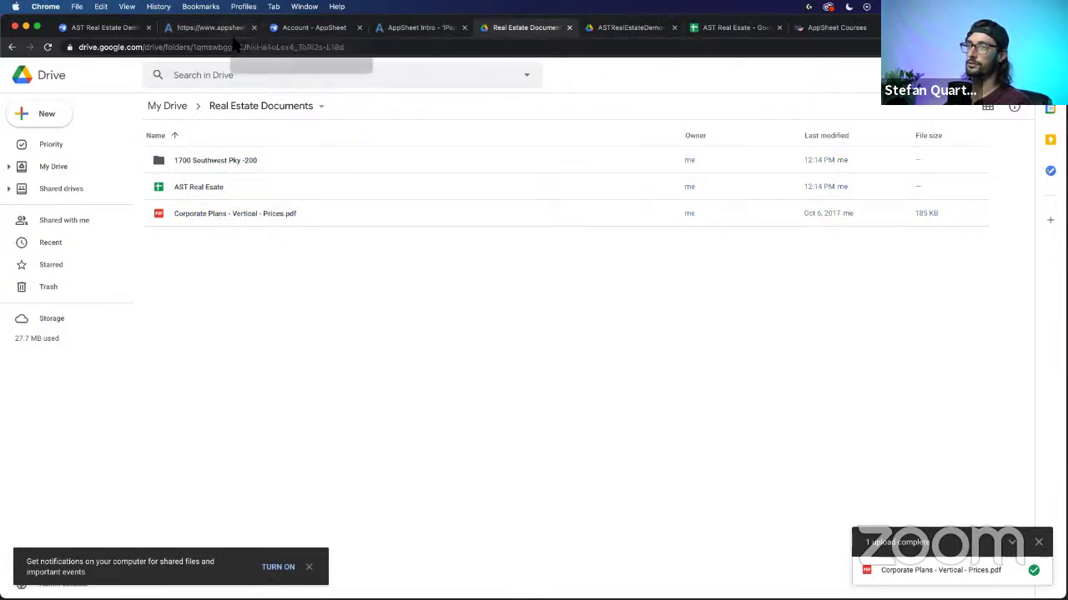
left_click(102, 28)
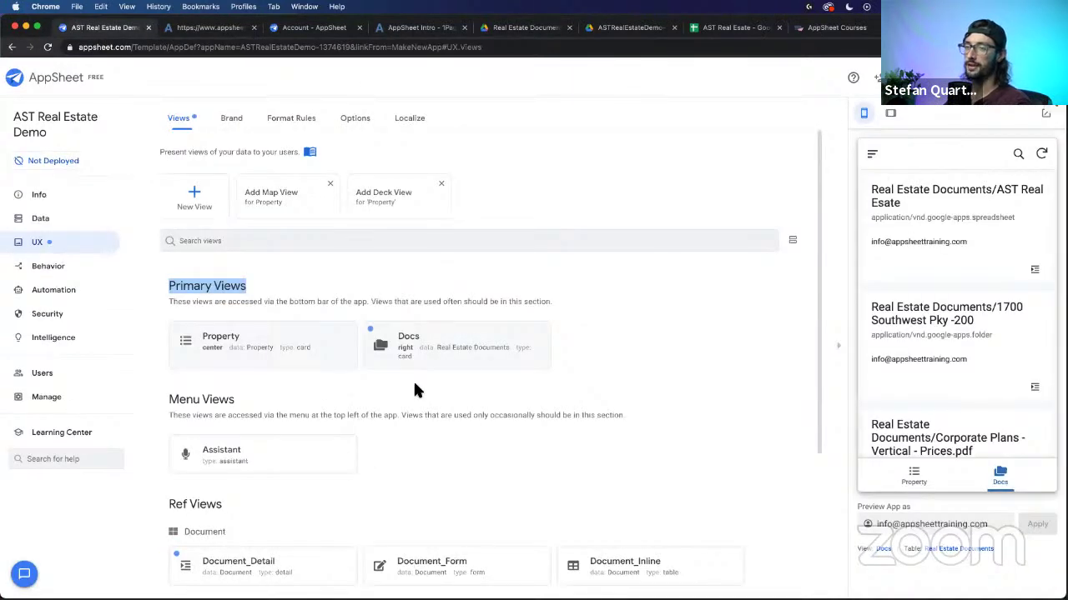
Step: Open the Real Estate Documents table's column list in the Data section
scroll(451, 384, "down", 3)
scroll(484, 383, "up", 3)
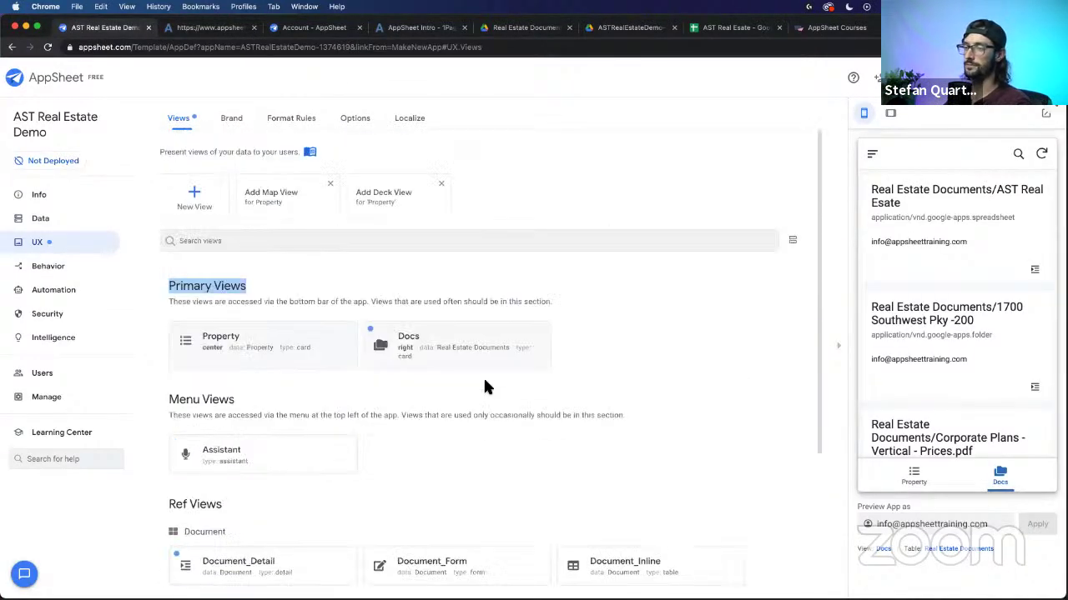
left_click(52, 222)
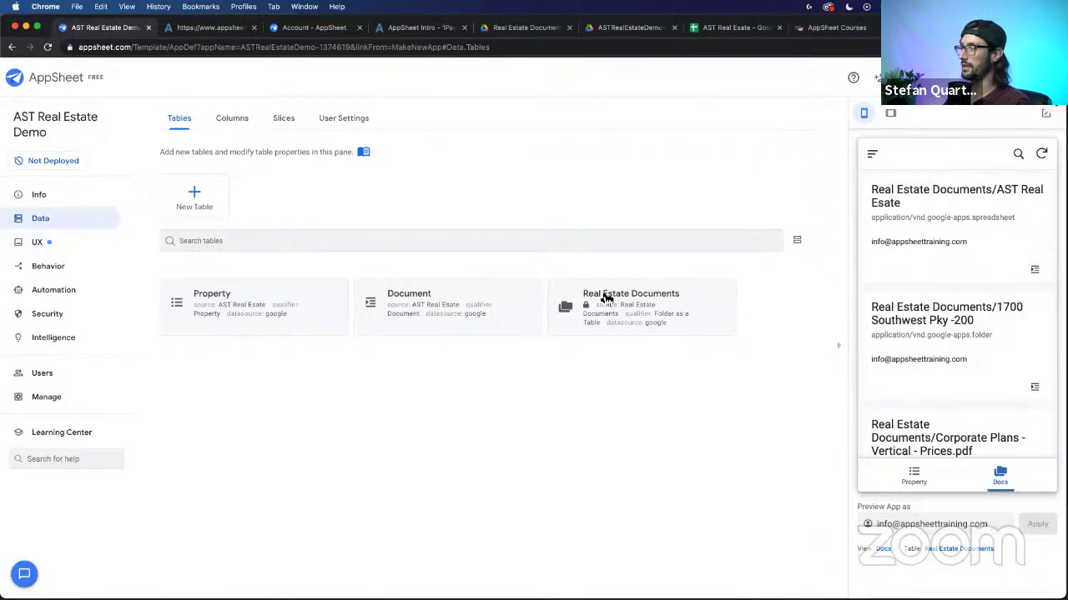
left_click_drag(578, 299, 722, 299)
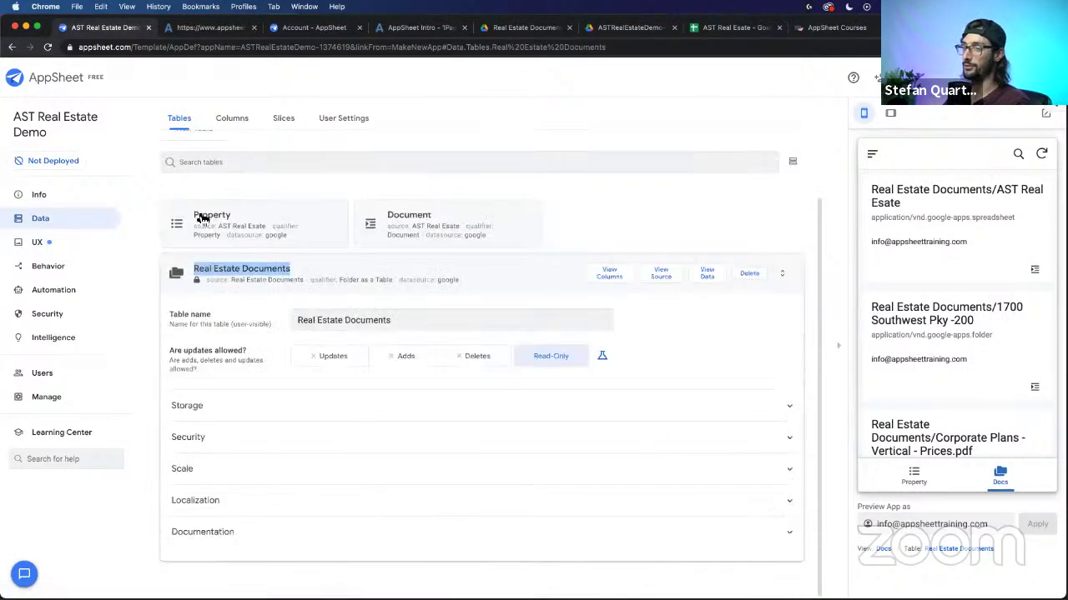
left_click(606, 282)
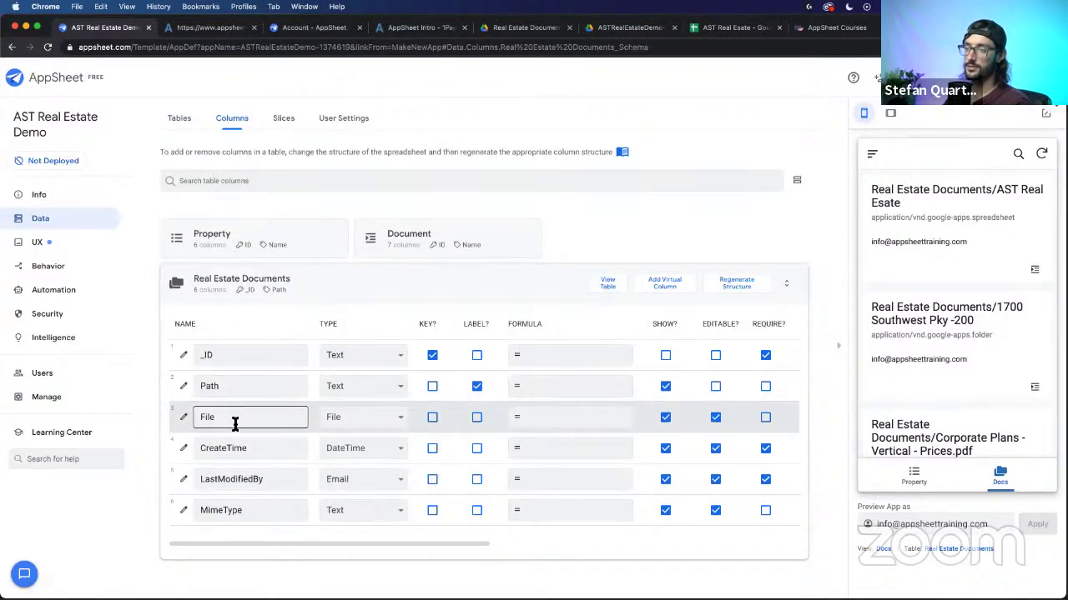
Step: Inspect the File and Path column names, then open the AST Real Esate record in the preview
left_click_drag(240, 424, 194, 420)
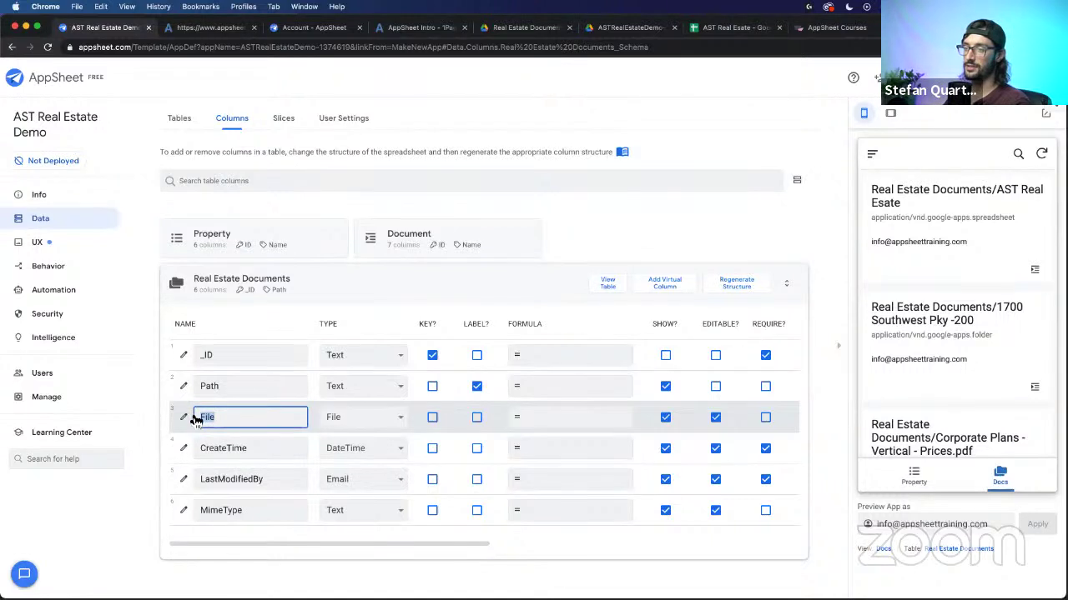
right_click(193, 412)
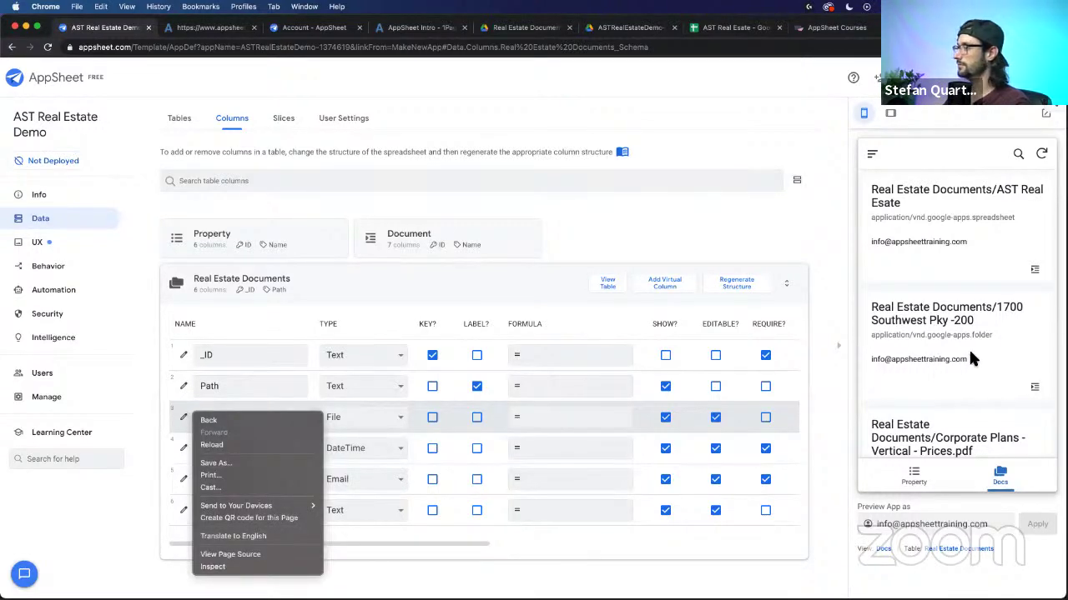
left_click(976, 374)
scroll(976, 384, "down", 2)
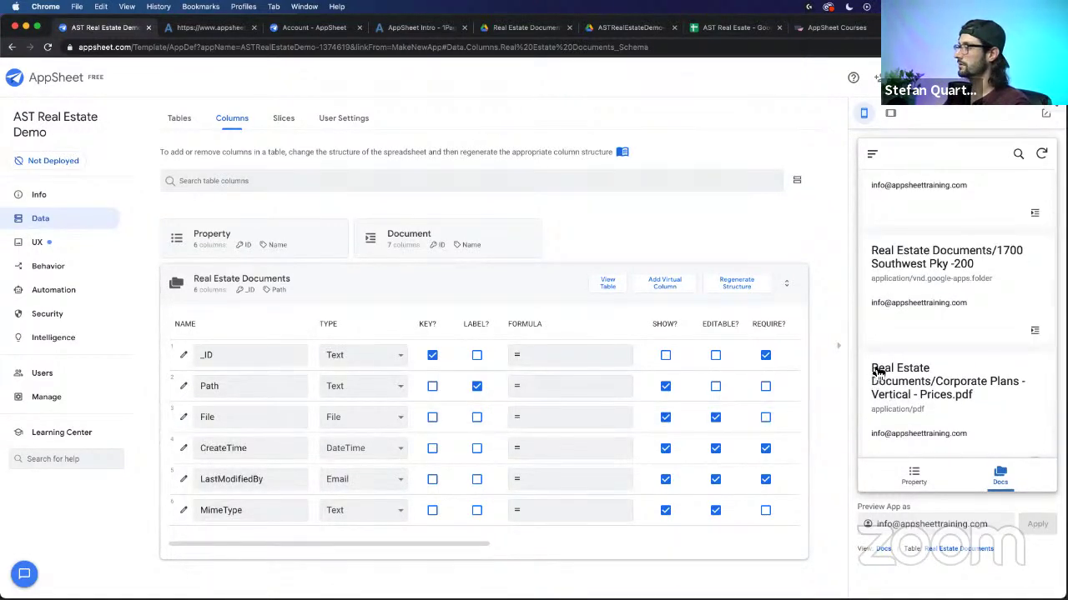
scroll(934, 367, "up", 2)
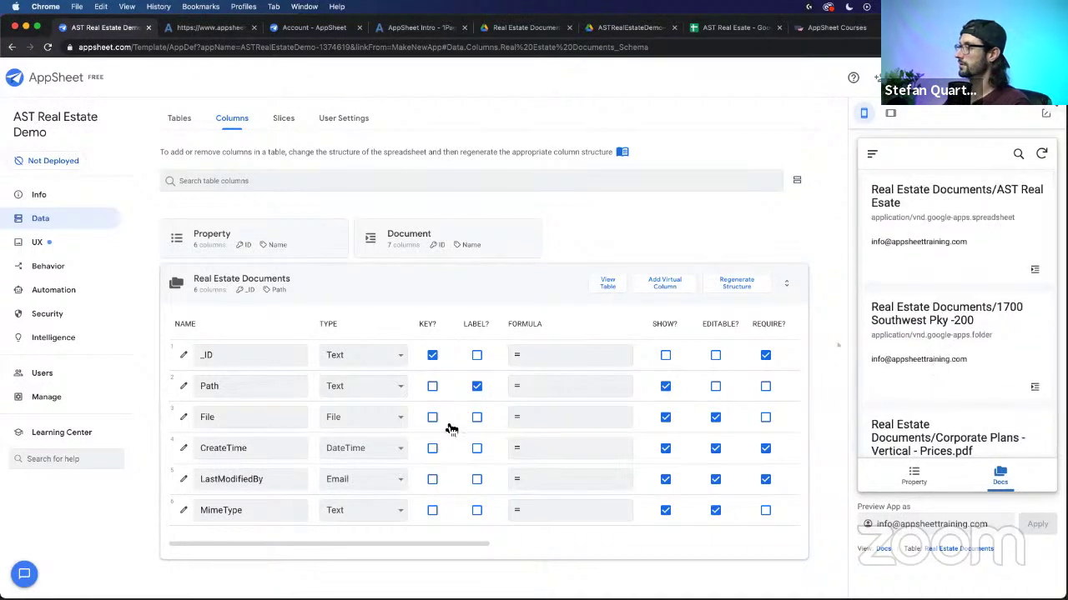
left_click(206, 388)
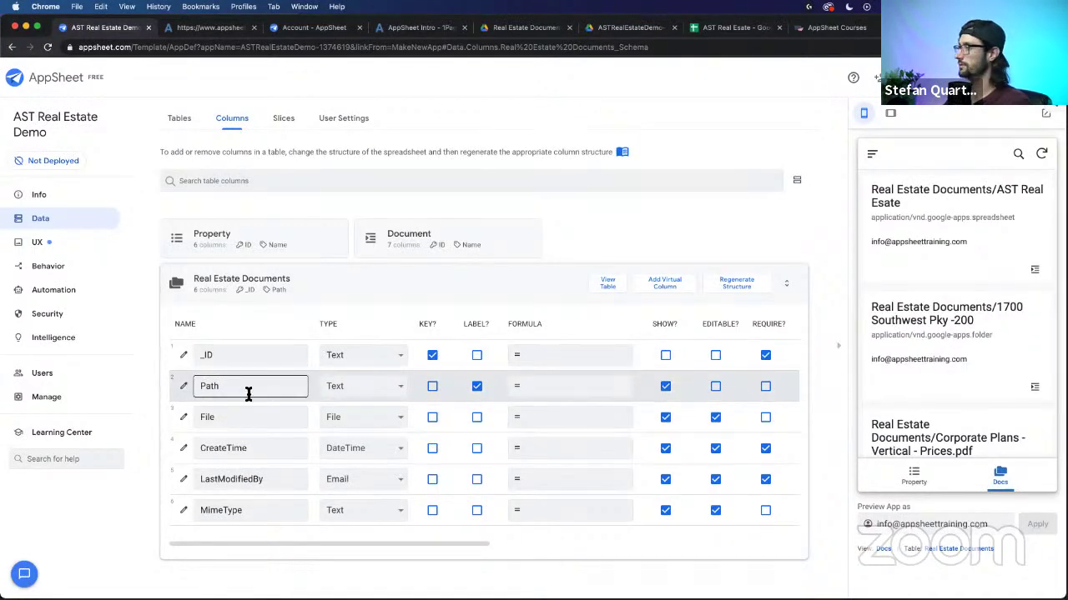
left_click(924, 265)
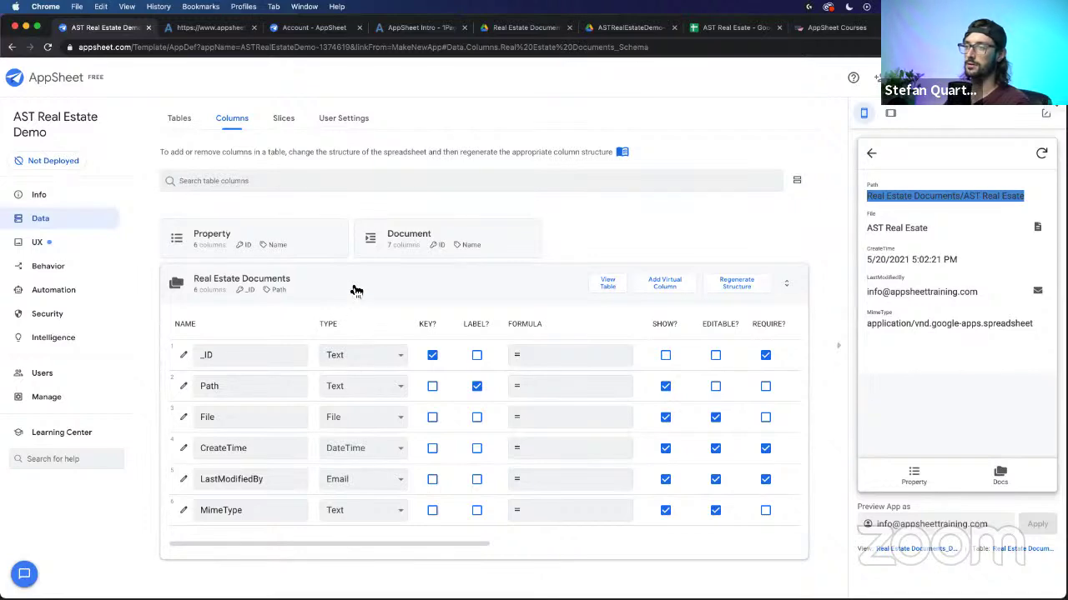
Step: In the Document File column's folder path, replace the trailing "/" with & " - "
left_click(368, 228)
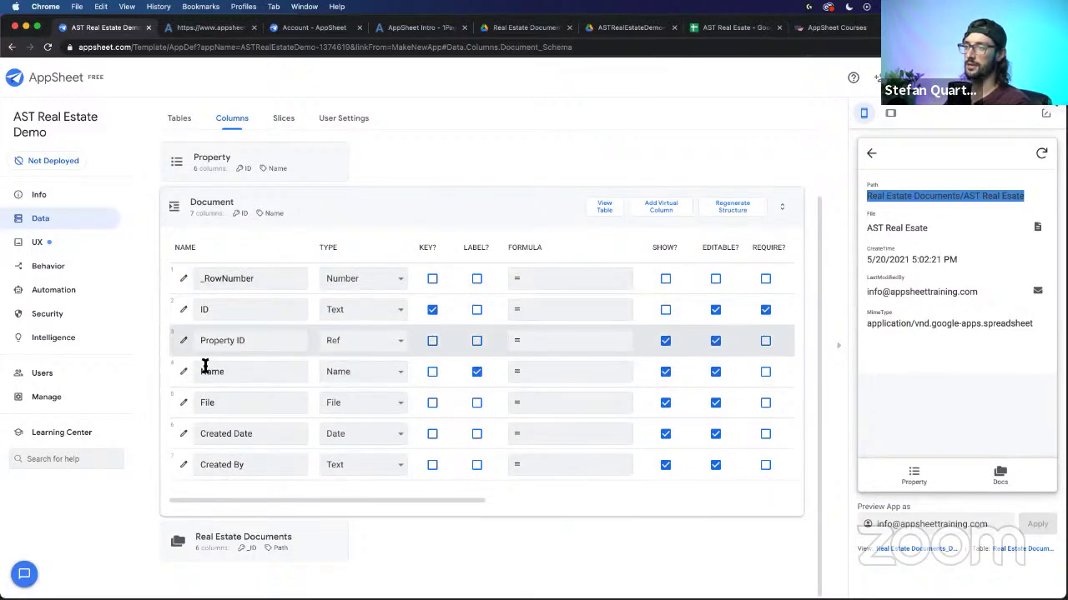
left_click(187, 402)
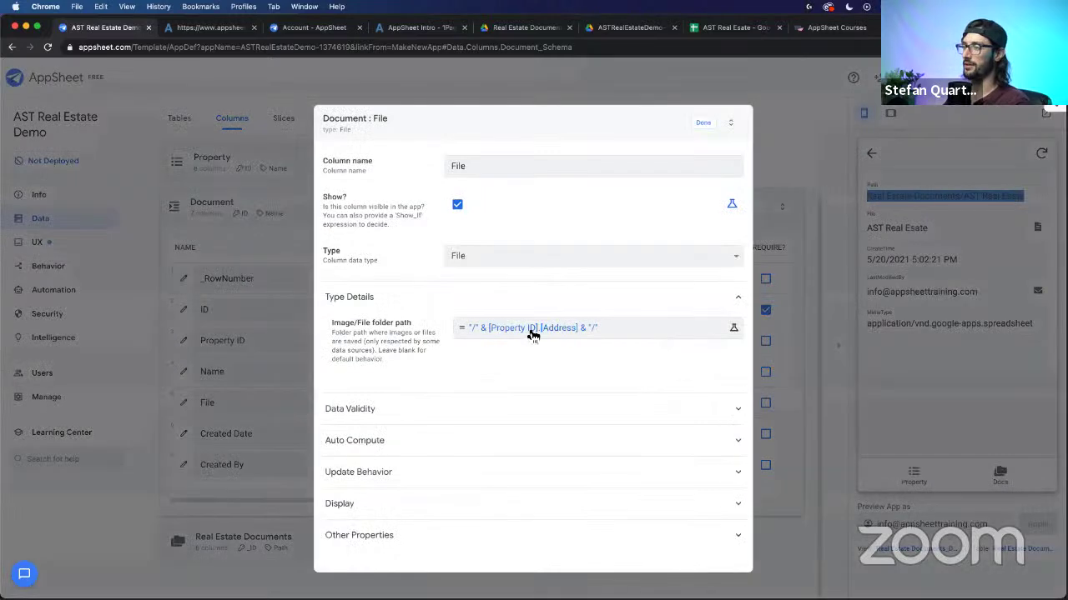
left_click(530, 330)
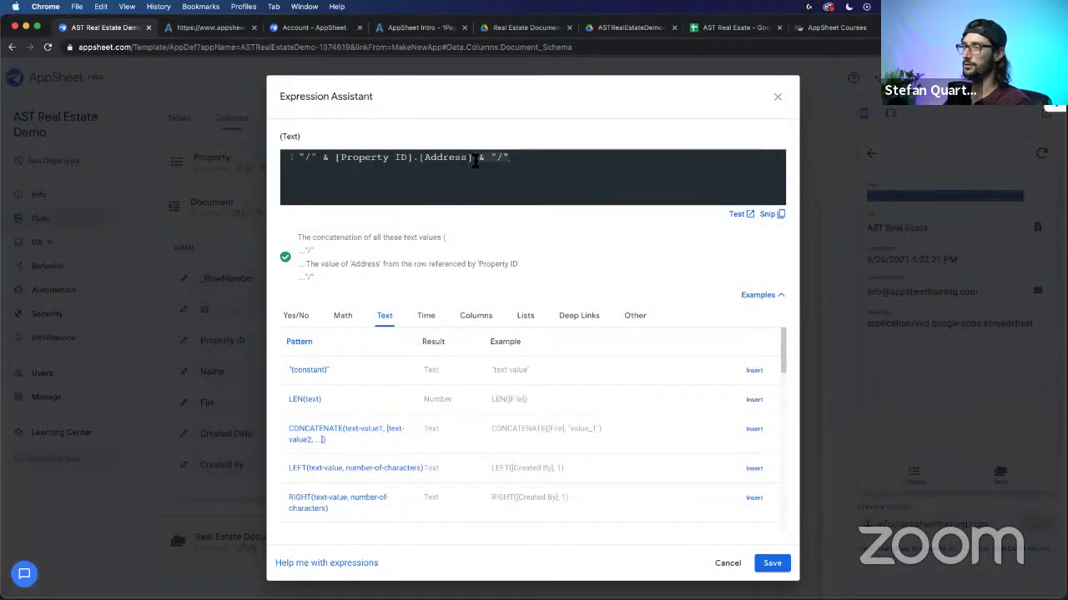
key("BackSpace")
key("BackSpace")
key("BackSpace")
key("BackSpace")
key("BackSpace")
key("BackSpace")
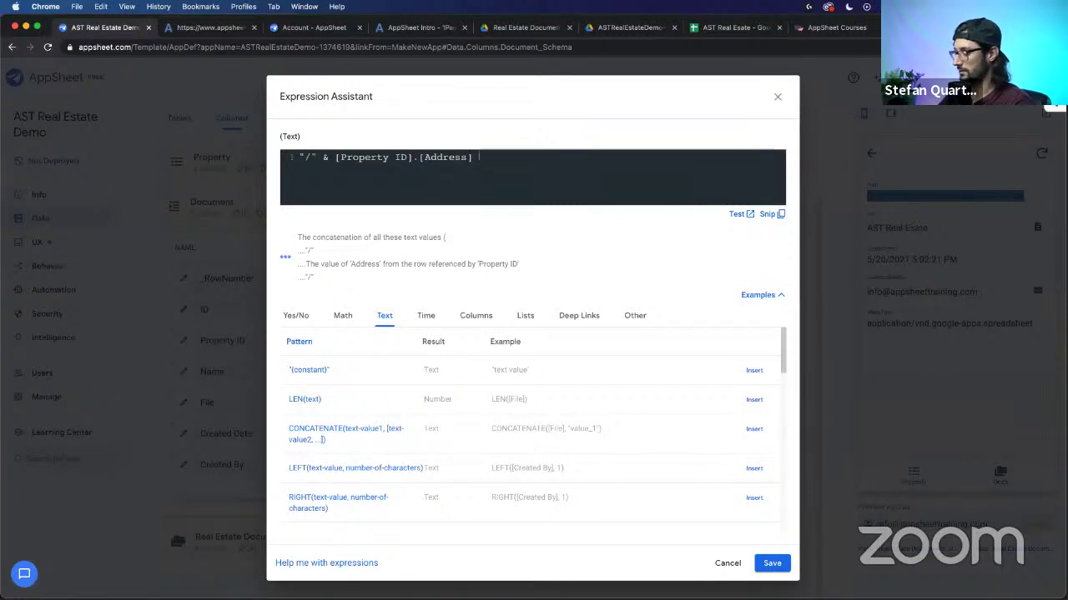
type("\" - \"")
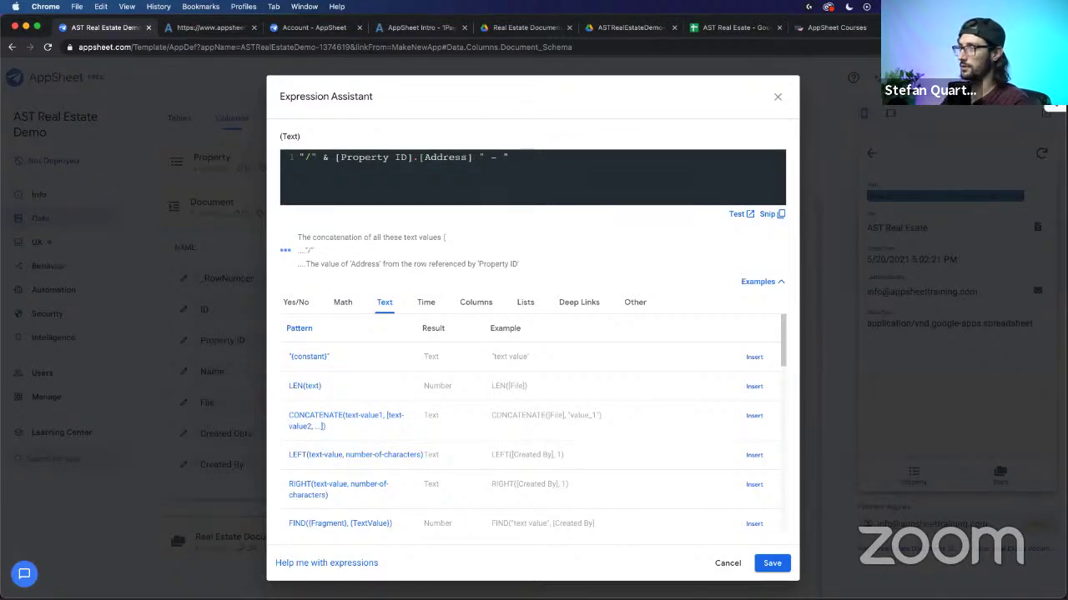
left_click(482, 156)
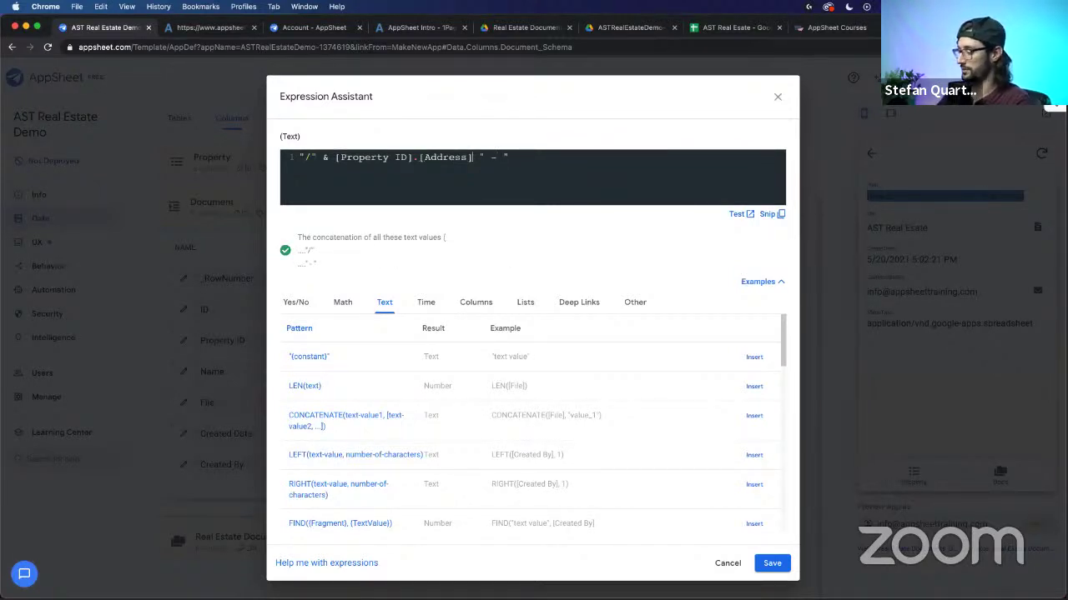
type("&")
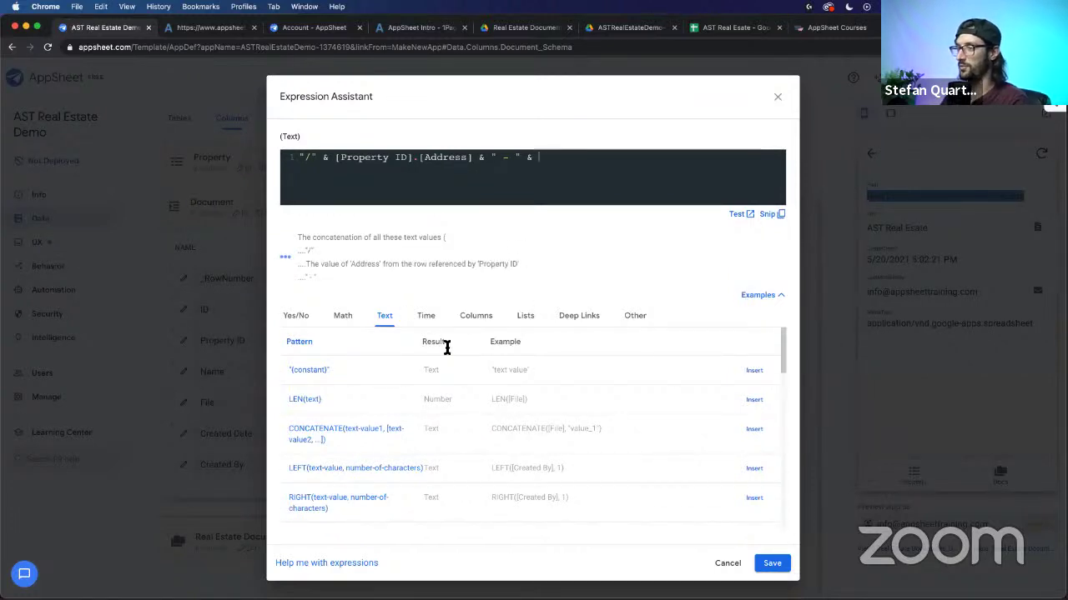
Step: Append [Name] to the folder path expression, save it and finish the File column
left_click(475, 317)
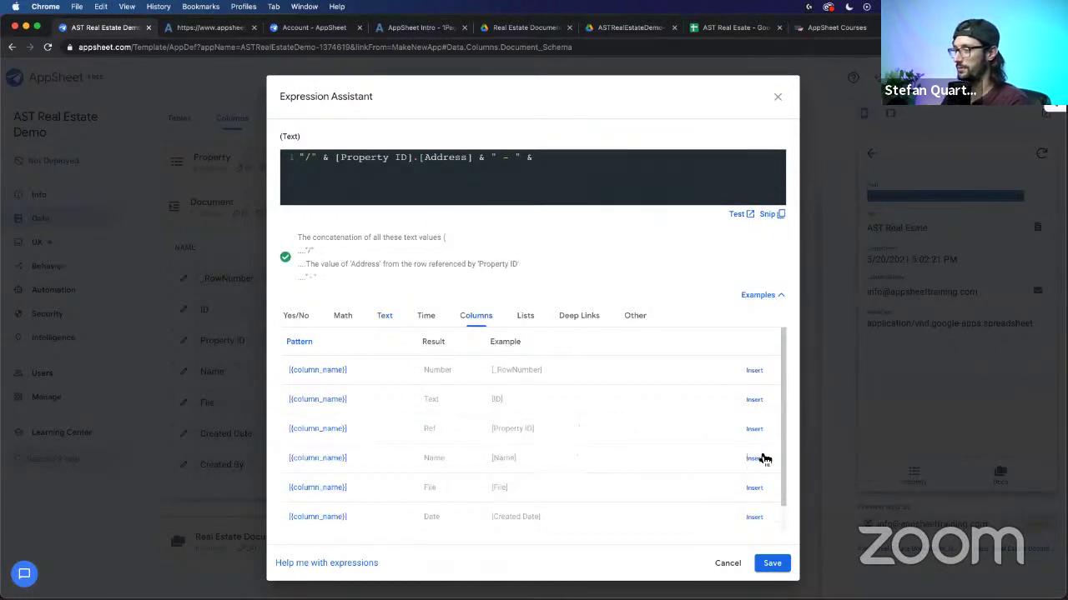
left_click(753, 459)
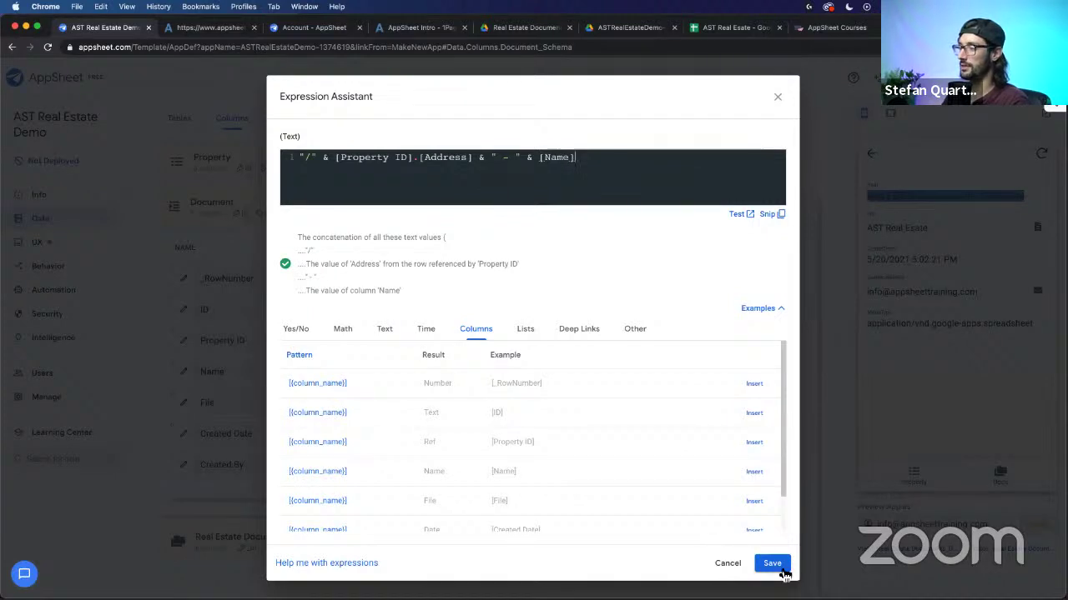
left_click(774, 566)
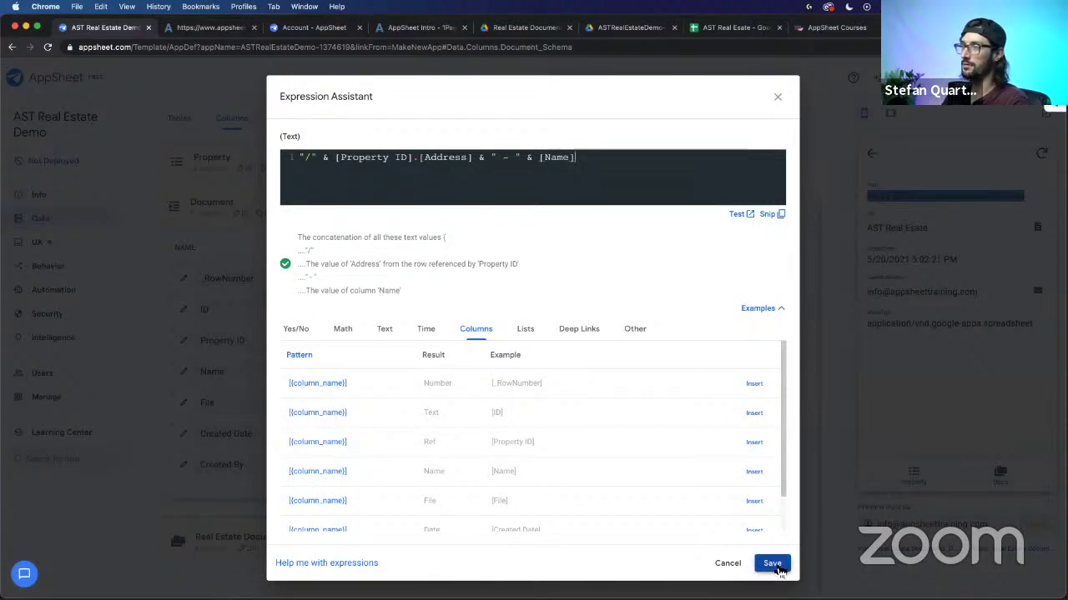
left_click(774, 565)
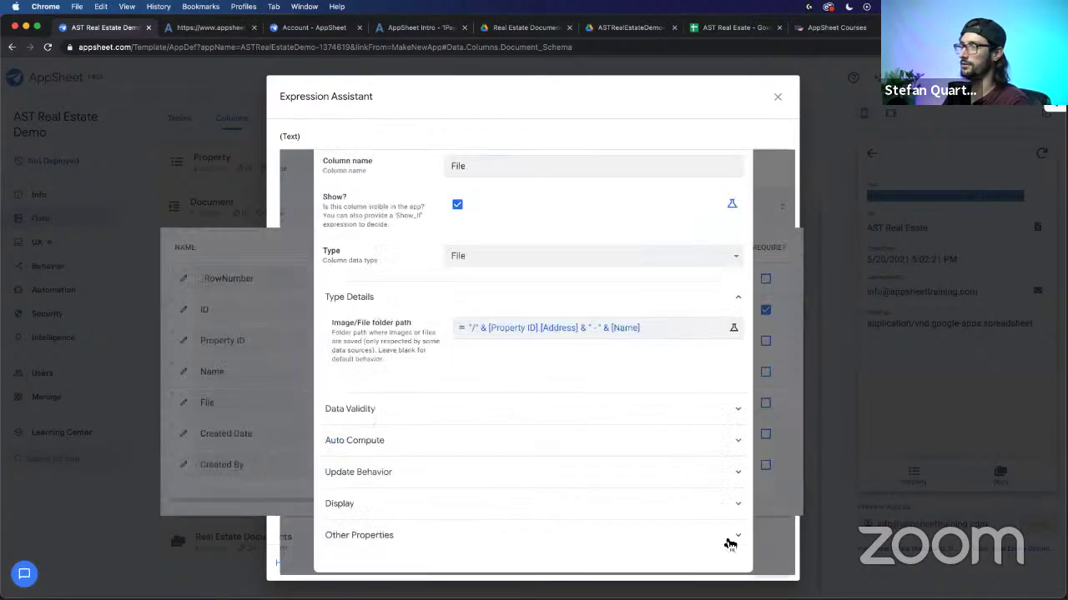
left_click(703, 124)
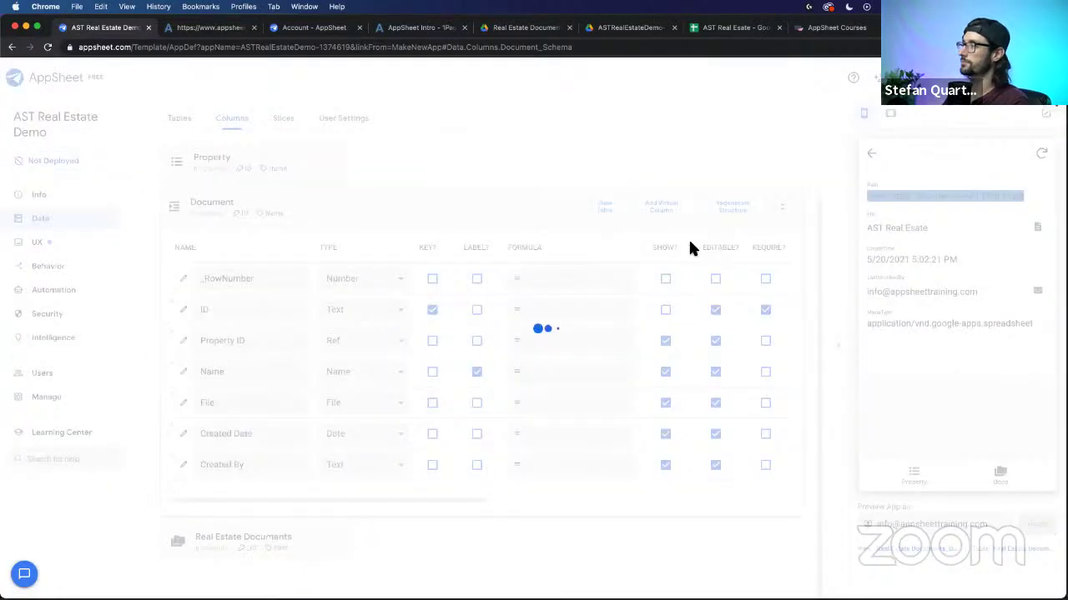
left_click(204, 28)
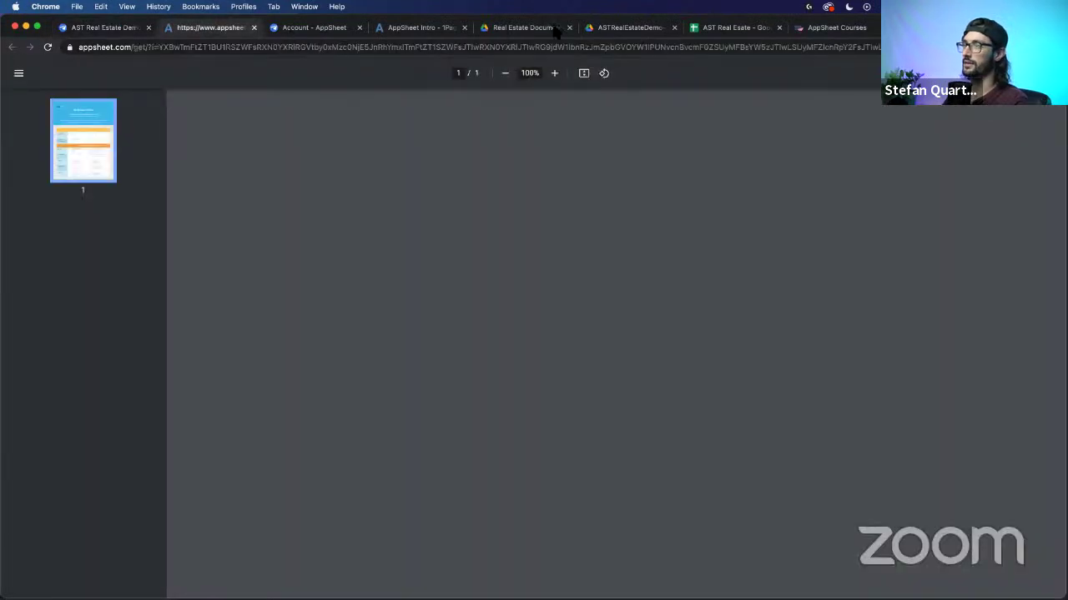
left_click(519, 29)
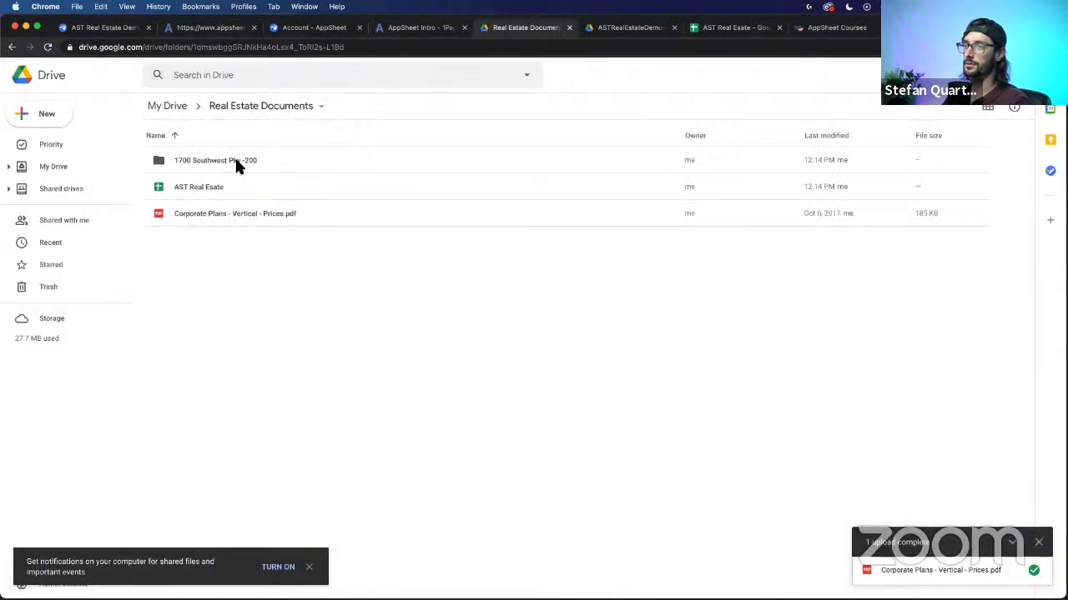
Step: Move the 1700 Southwest Pky -200 folder to the Drive trash
left_click(236, 164)
right_click(237, 163)
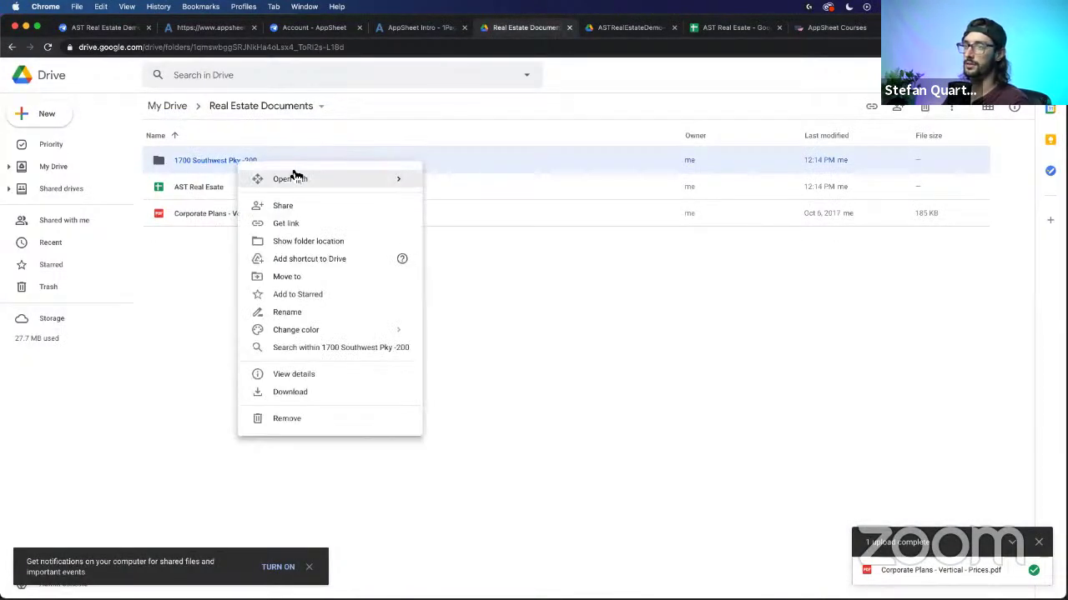
left_click(287, 418)
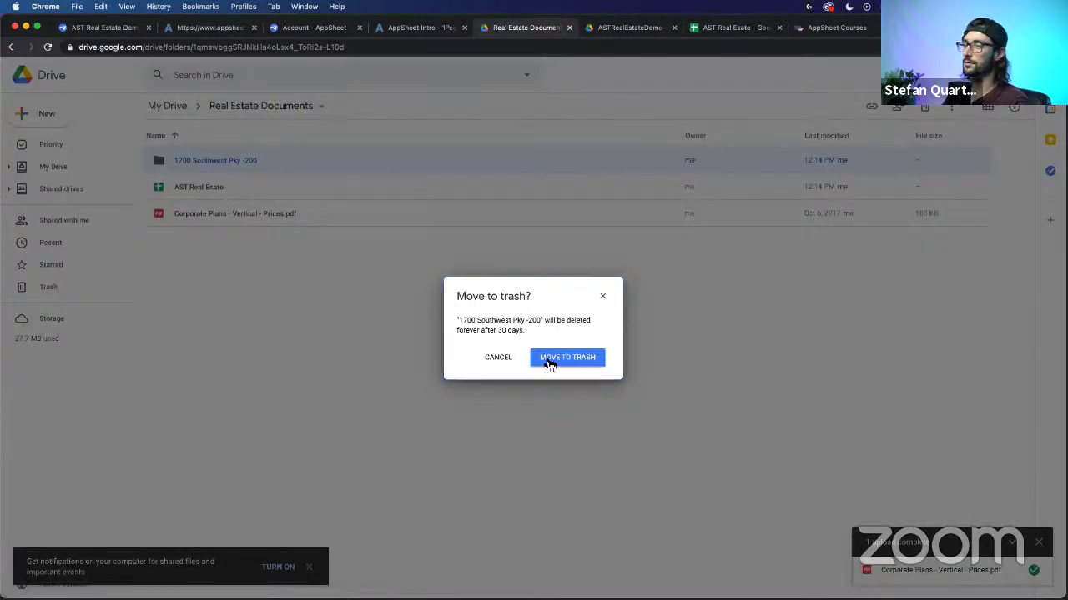
left_click(567, 358)
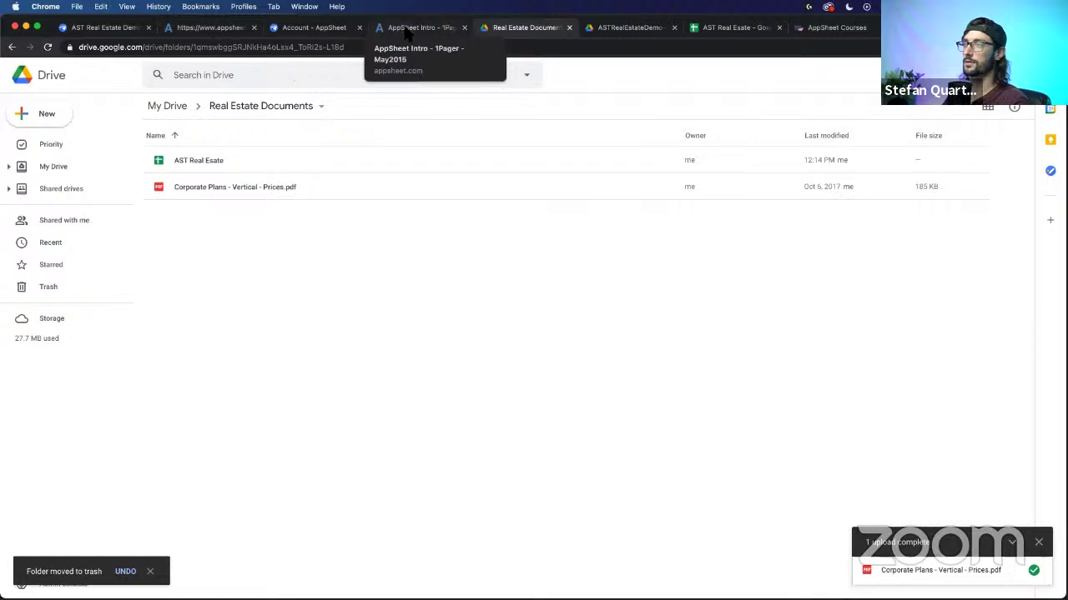
Step: Clear the old record in A2:G2 of the Document sheet, then resync the AppSheet preview
left_click(705, 32)
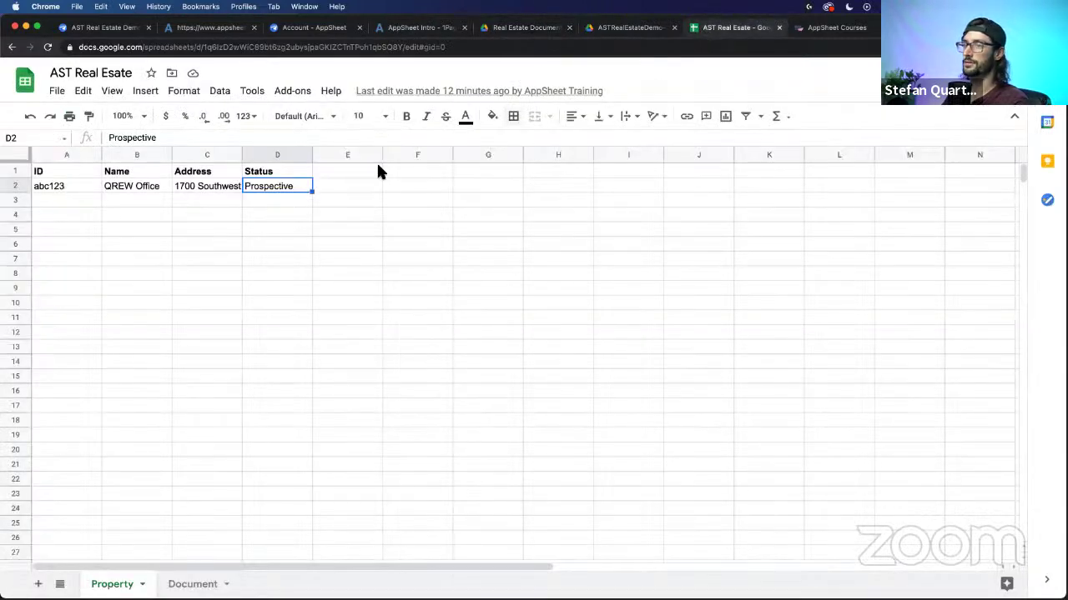
left_click(203, 586)
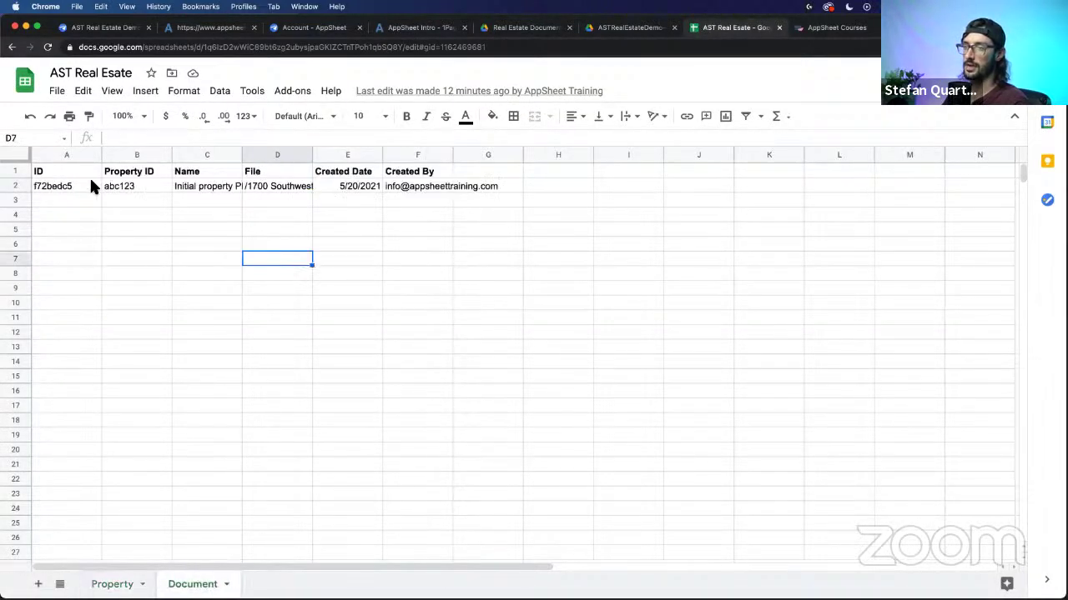
left_click(66, 186)
left_click(501, 196, "shift")
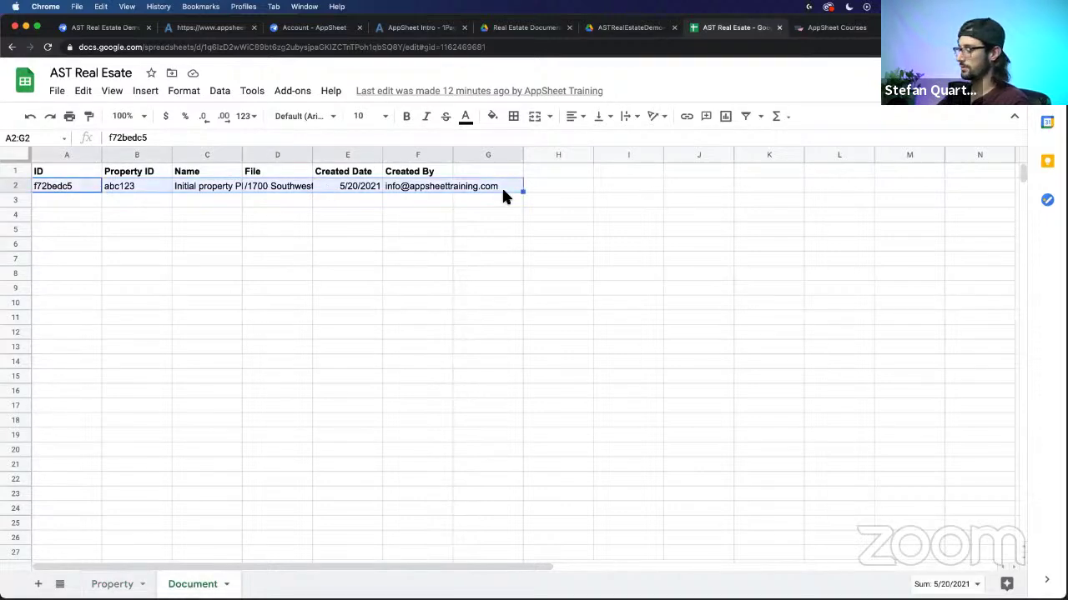
key("Delete")
left_click(345, 273)
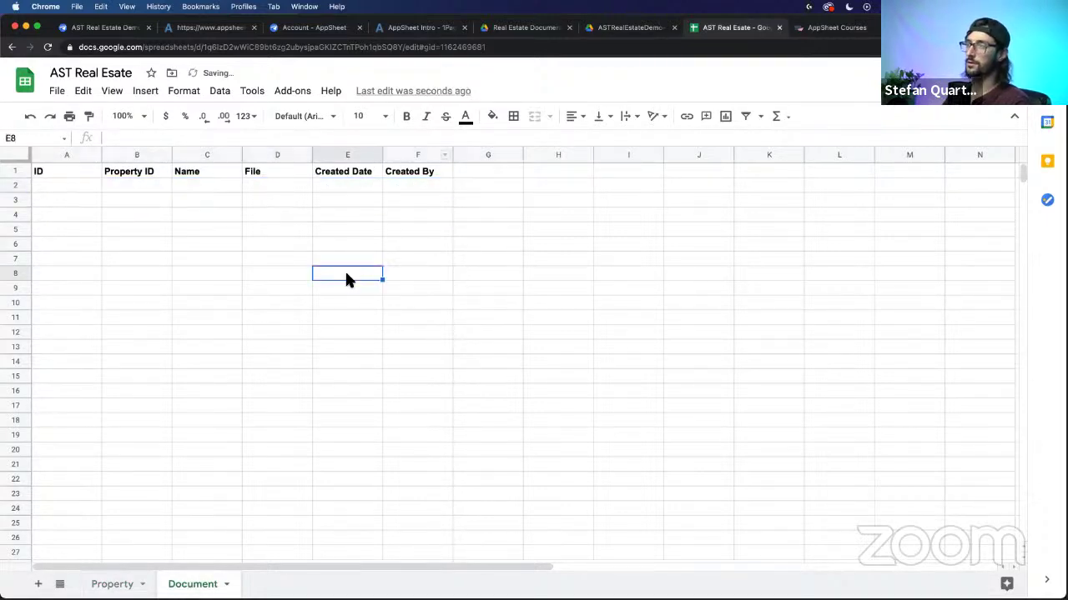
left_click(133, 28)
left_click(1040, 156)
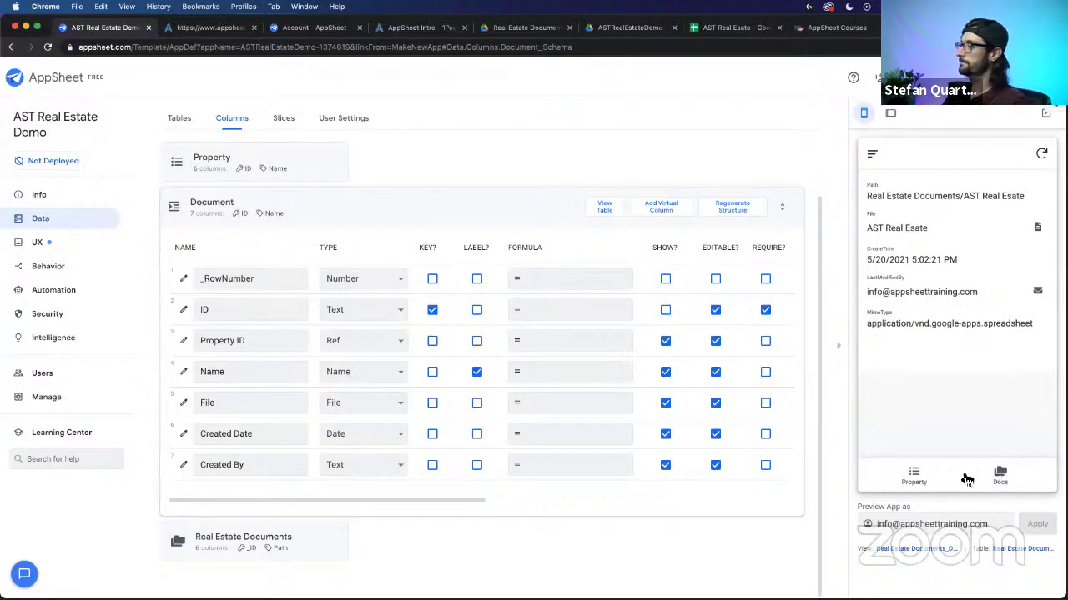
Step: Add a One Pager document to QREW Office with AppSheet Intro - 1Pager - May2015.pdf attached
left_click(915, 477)
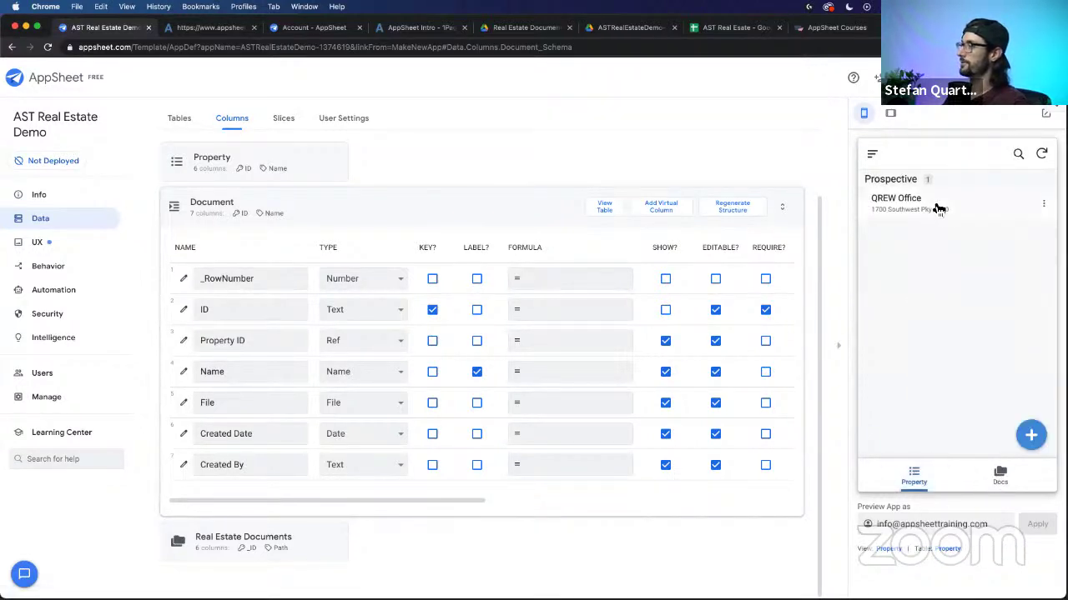
left_click(874, 208)
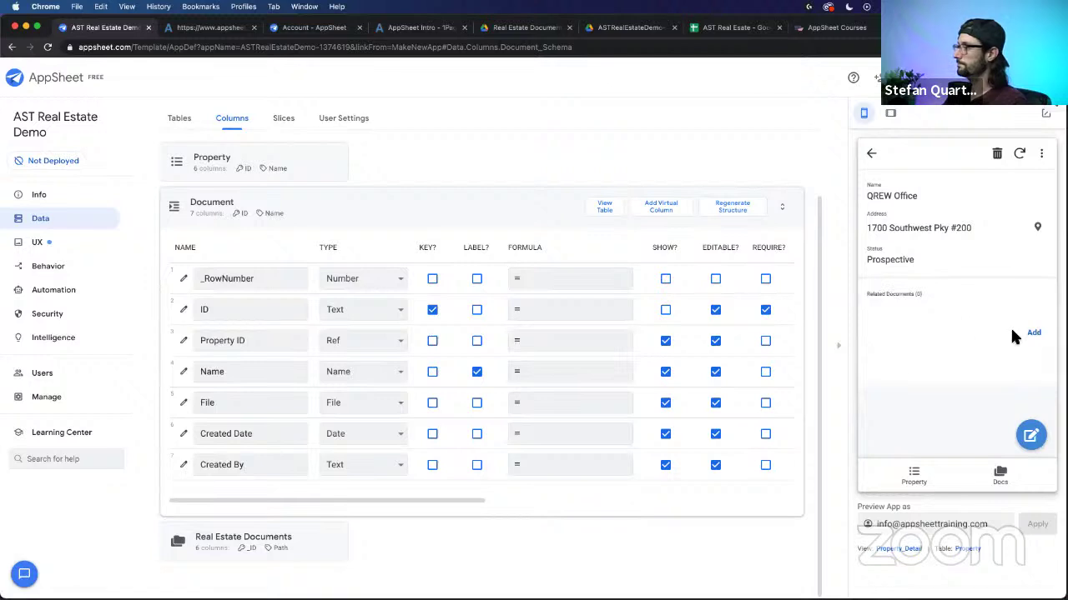
left_click(1034, 332)
left_click(910, 281)
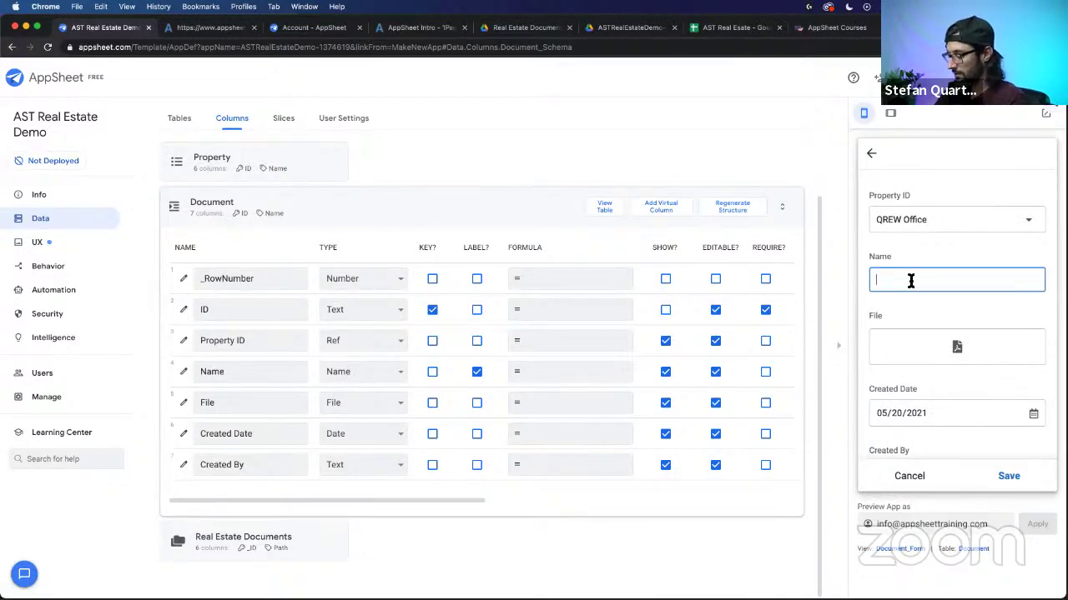
type("One Pager")
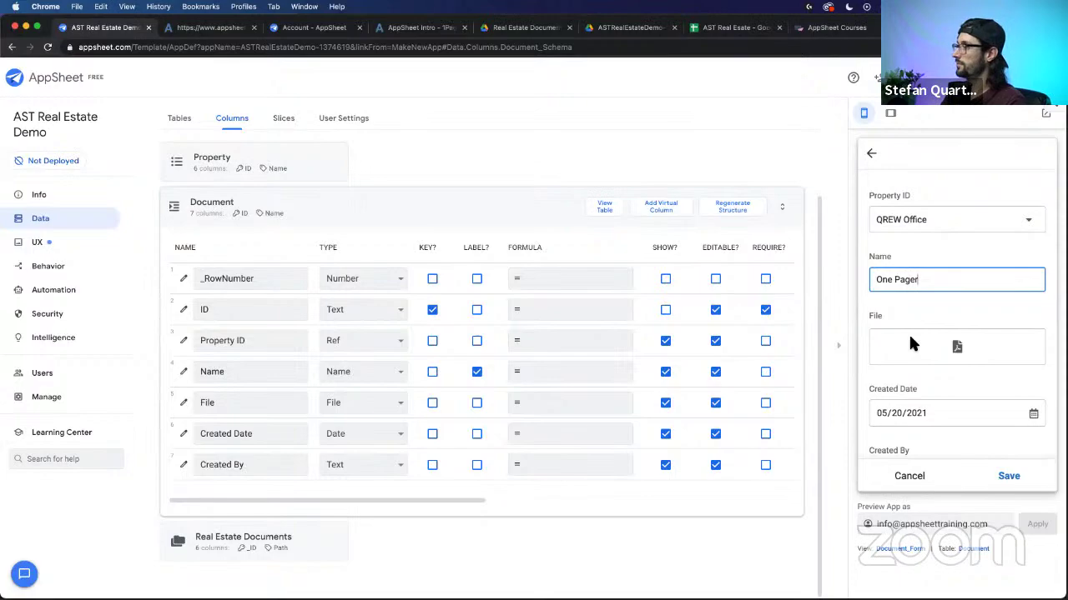
left_click(951, 349)
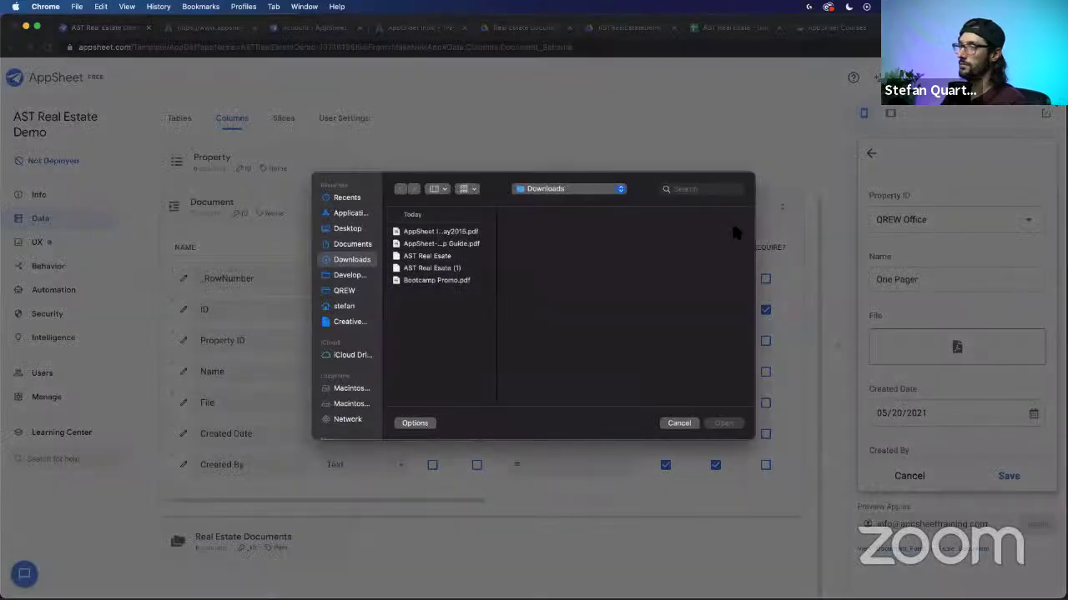
left_click(439, 233)
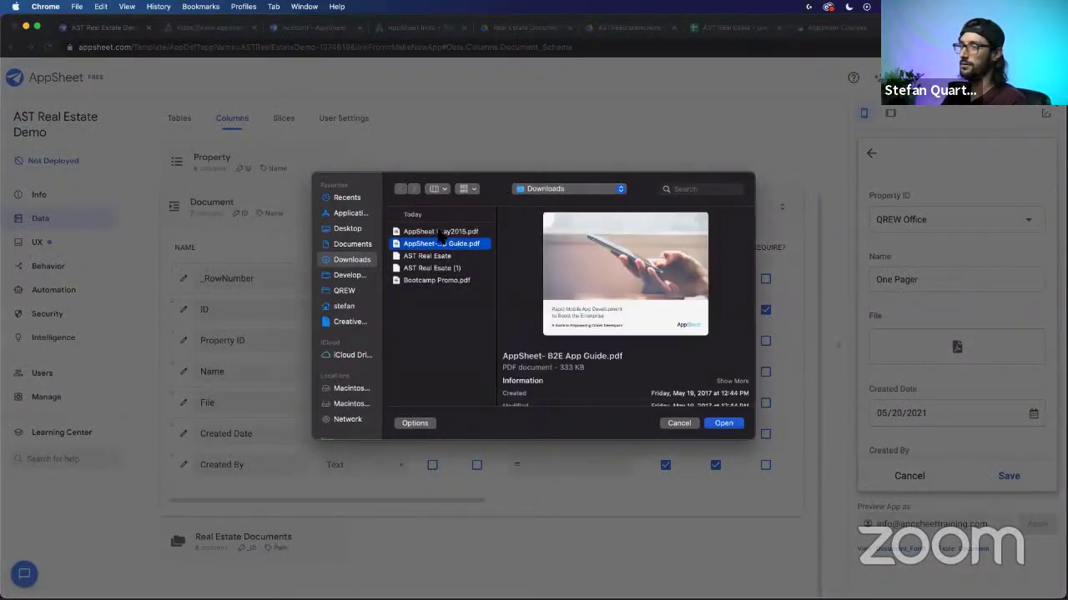
left_click(722, 424)
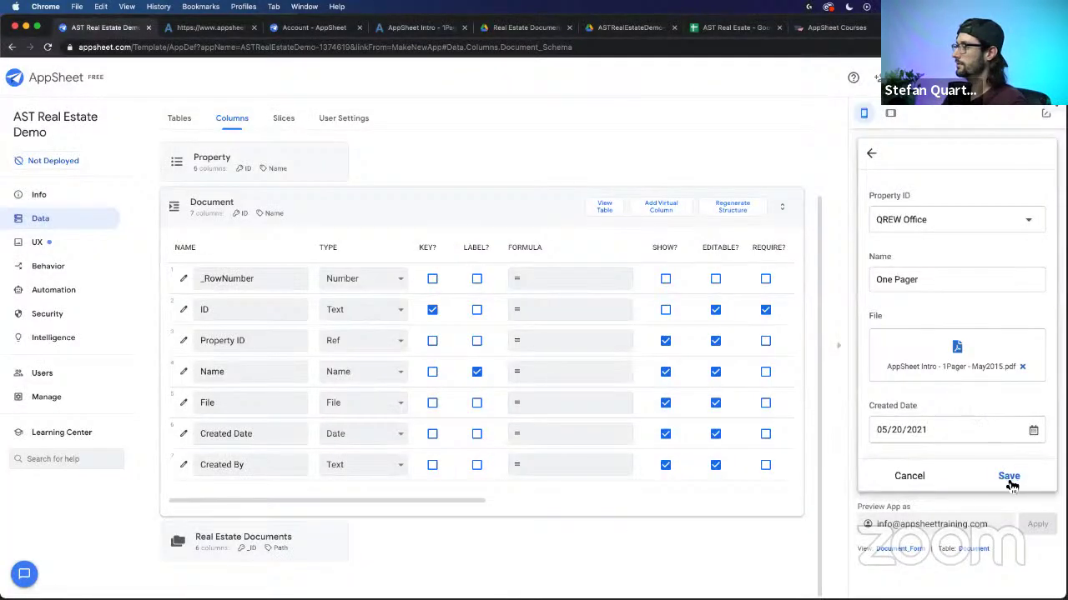
left_click(1009, 476)
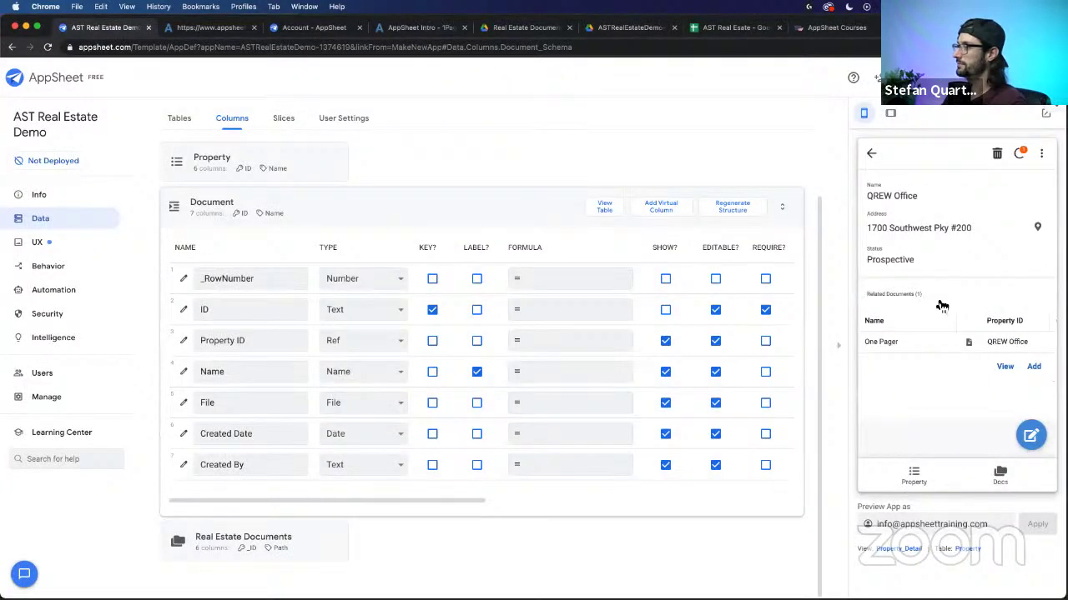
Step: Sync and check the document's stored file name 5843aa1a.File.172707.pdf, then close extra tabs
left_click(926, 339)
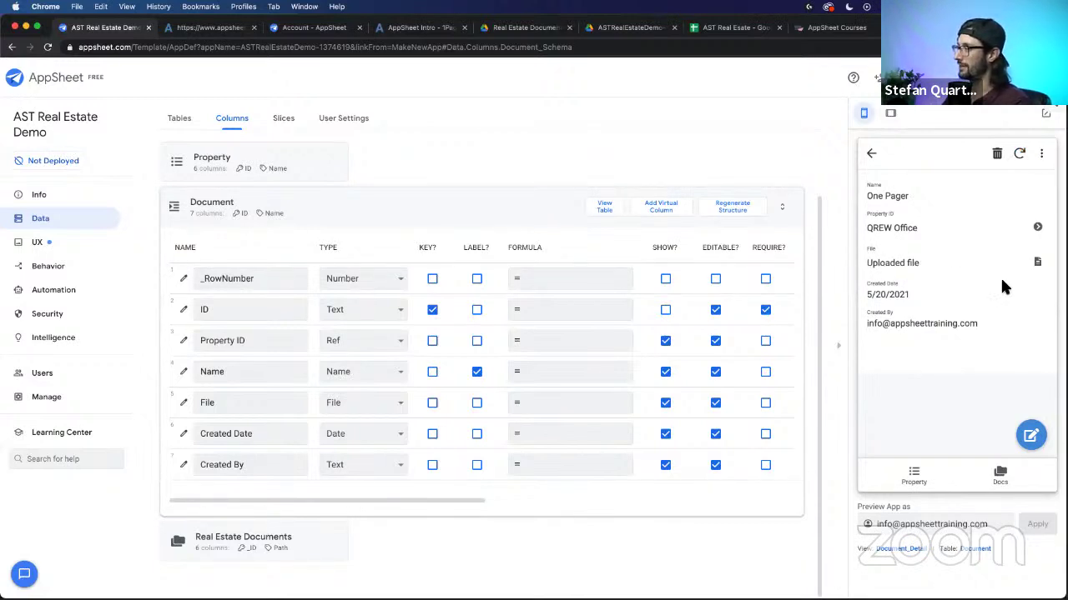
left_click(1018, 155)
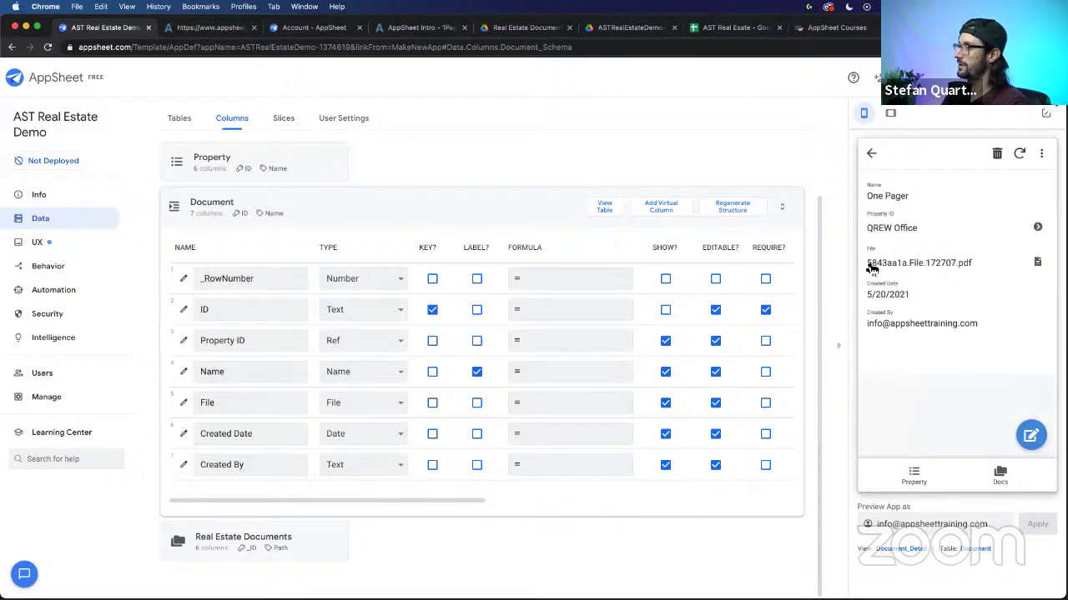
left_click_drag(867, 265, 919, 264)
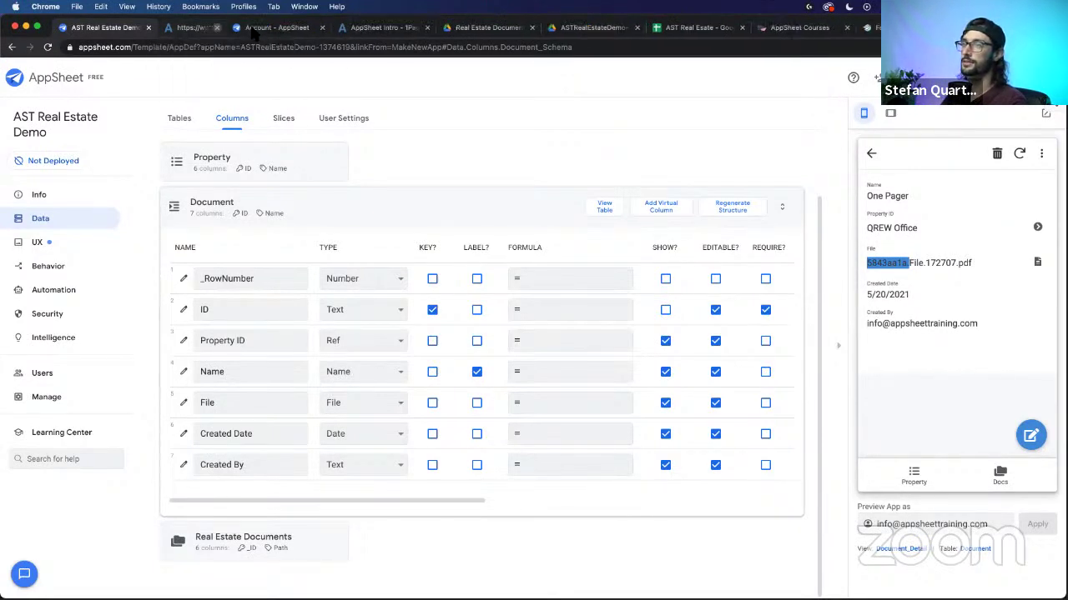
left_click(251, 28)
left_click(251, 28)
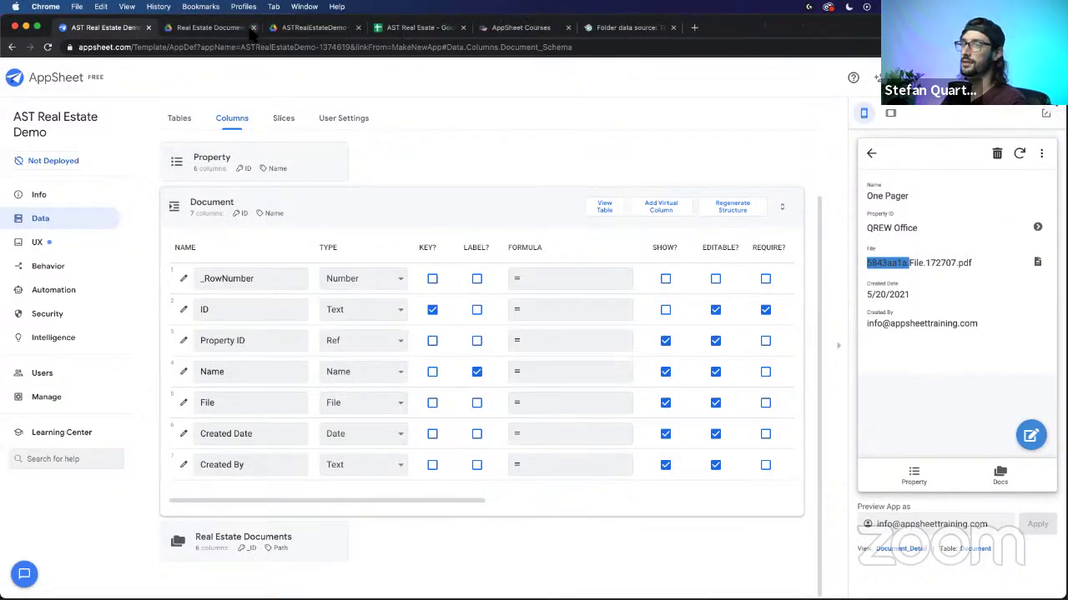
left_click(218, 29)
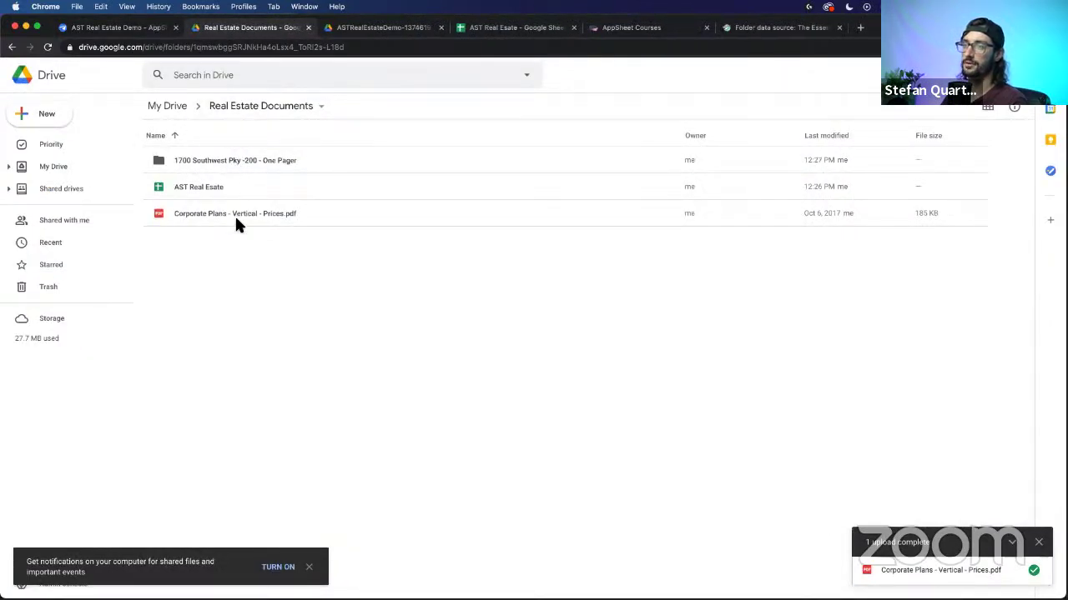
double_click(210, 162)
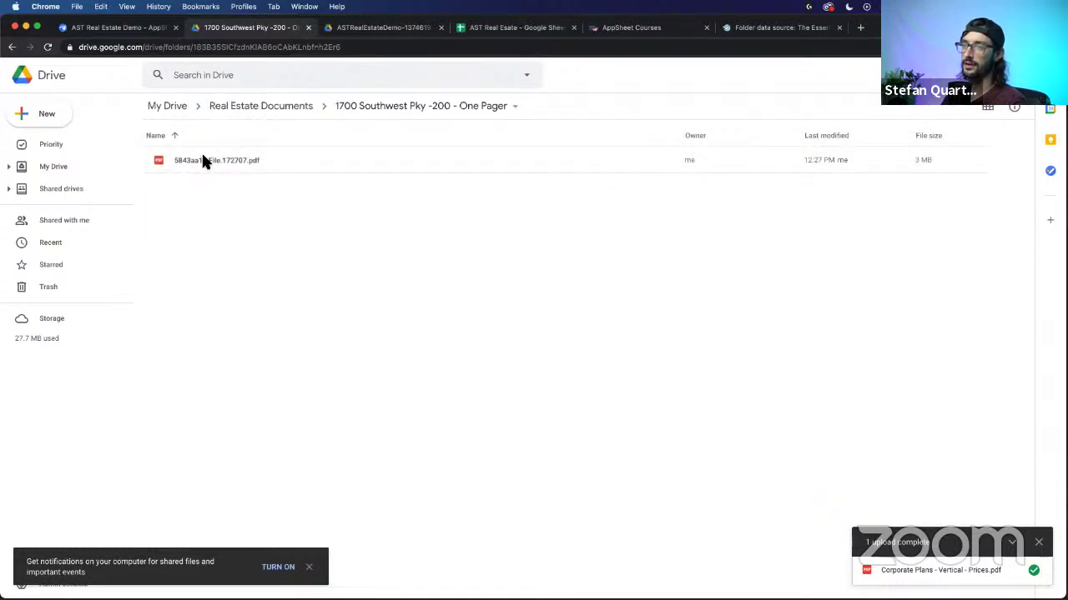
mouse_move(202, 162)
left_mouse_down()
mouse_move(171, 167)
mouse_move(194, 162)
left_mouse_up()
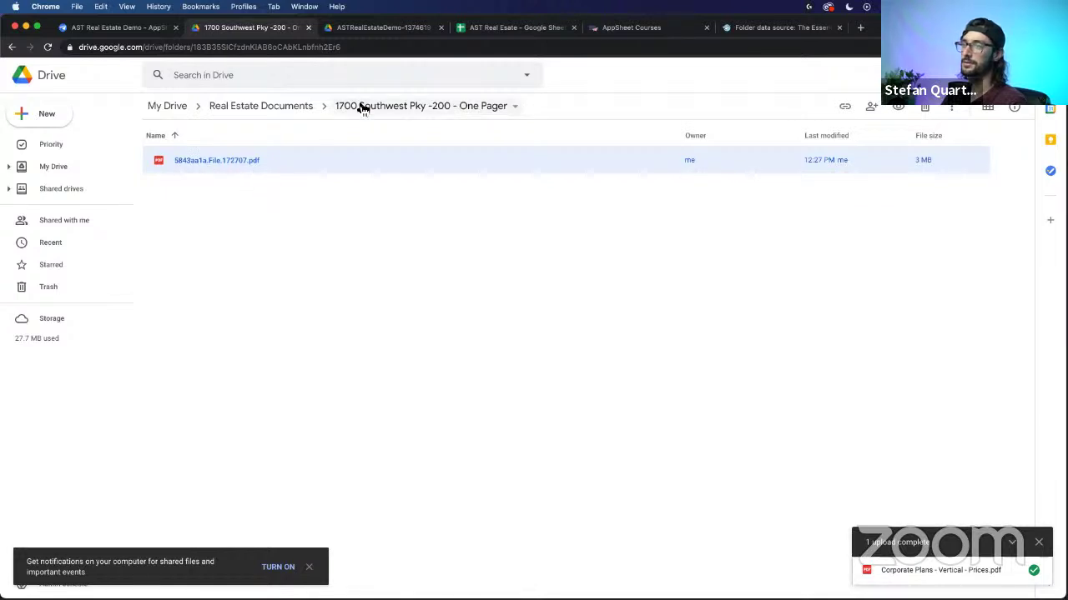
left_click(144, 29)
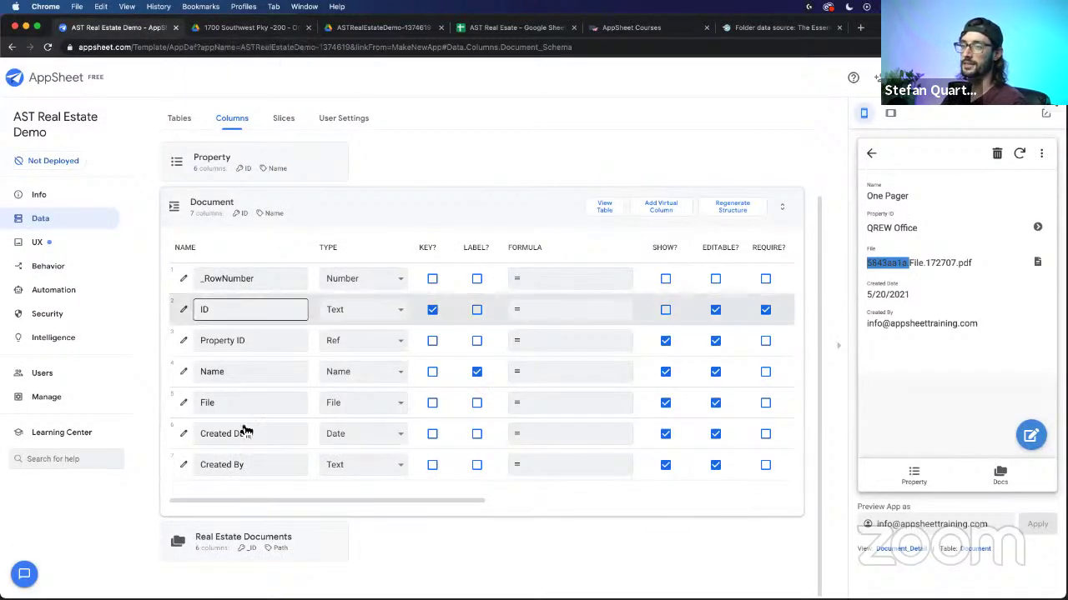
left_click(184, 403)
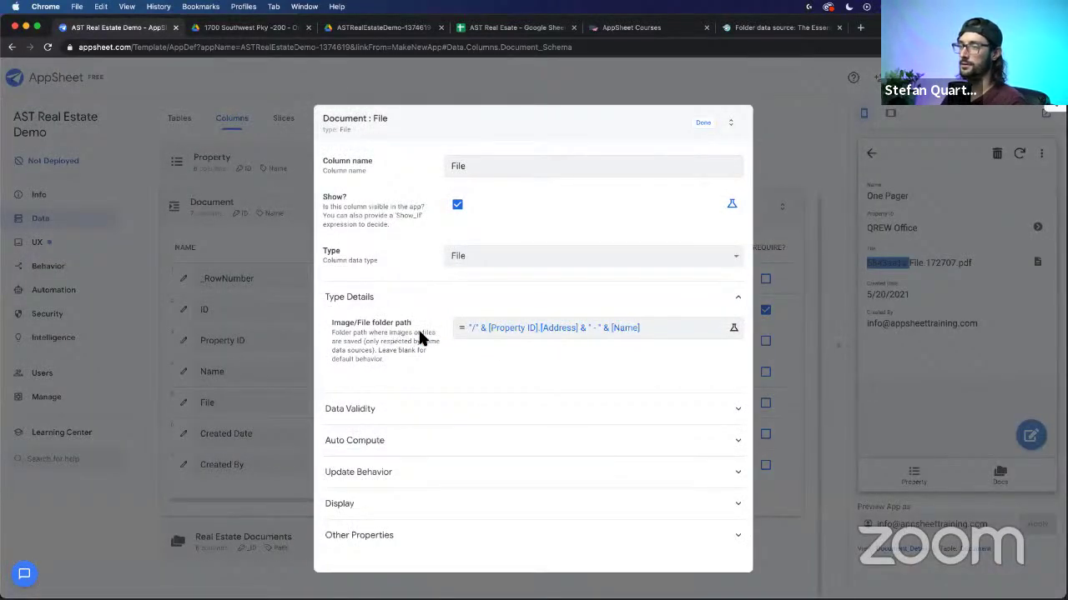
left_click(485, 330)
left_click_drag(584, 160, 293, 161)
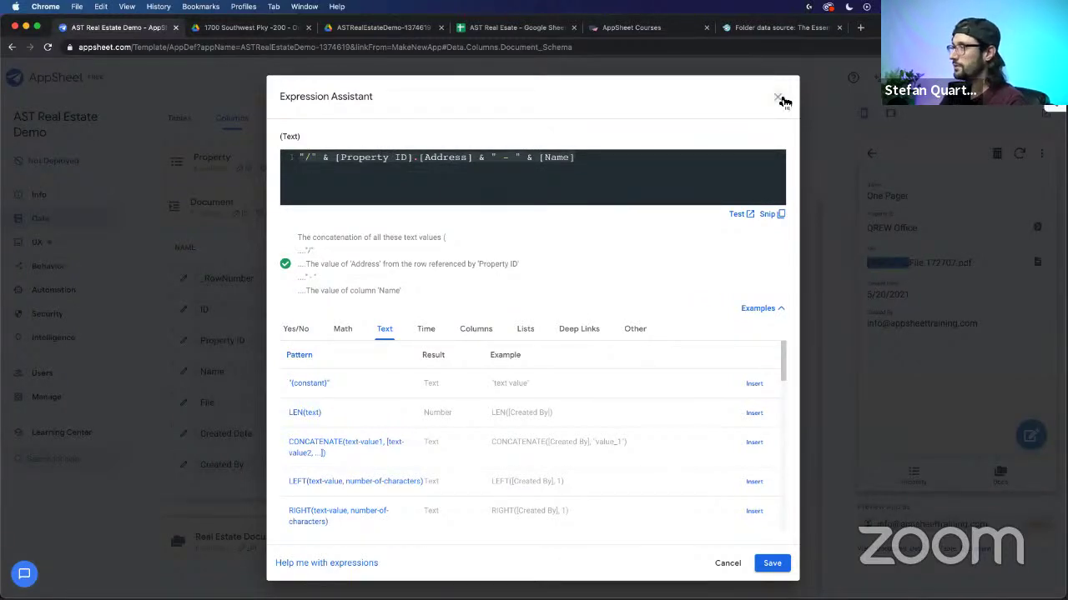
left_click(777, 96)
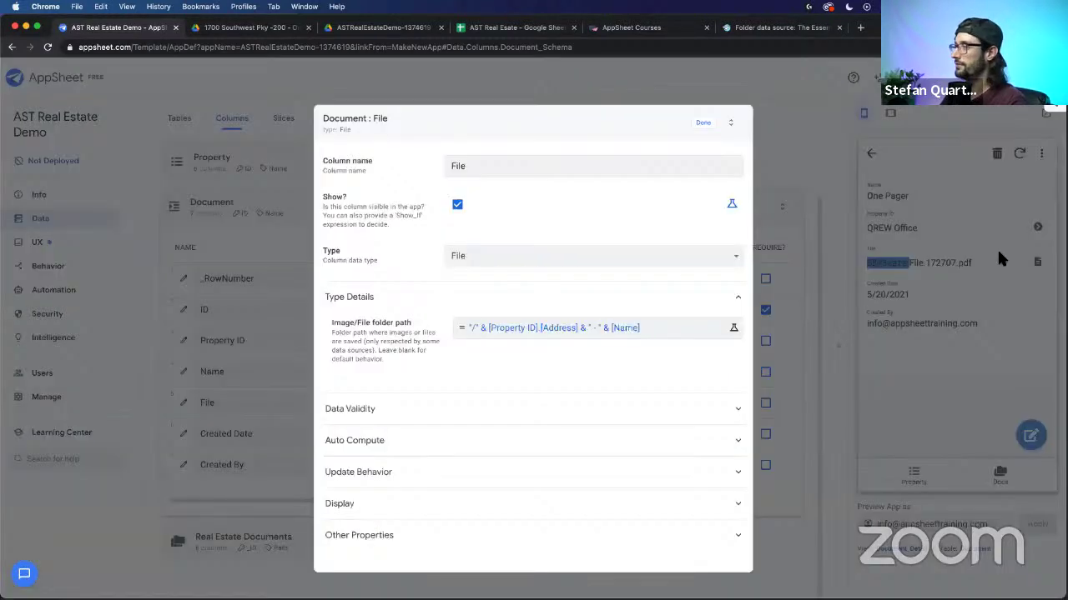
left_click(701, 123)
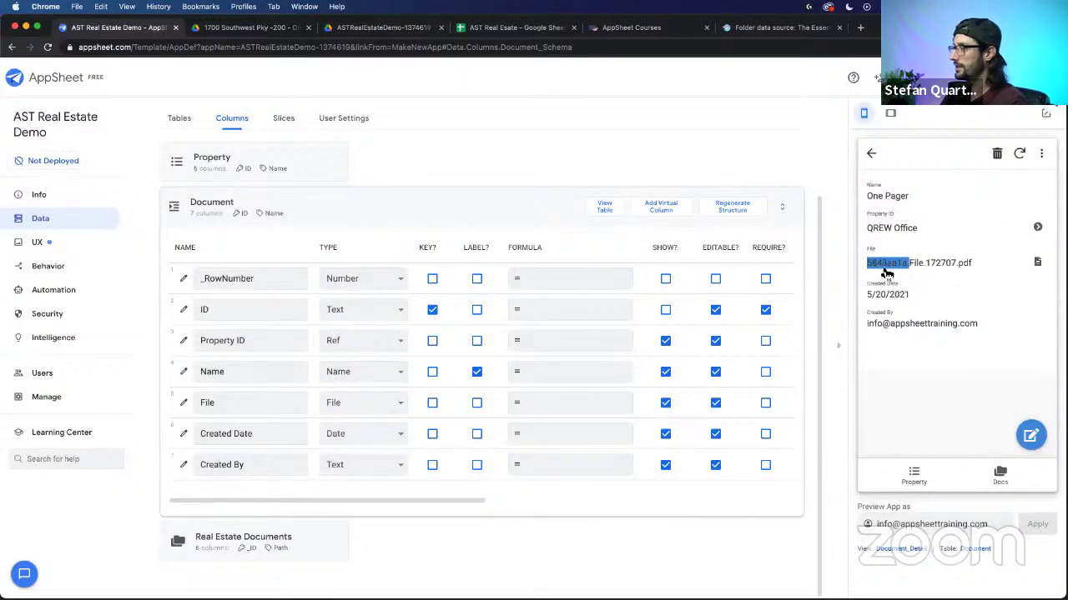
Step: Widen column D of the Document sheet so D2 shows the full One Pager file path
left_click(542, 28)
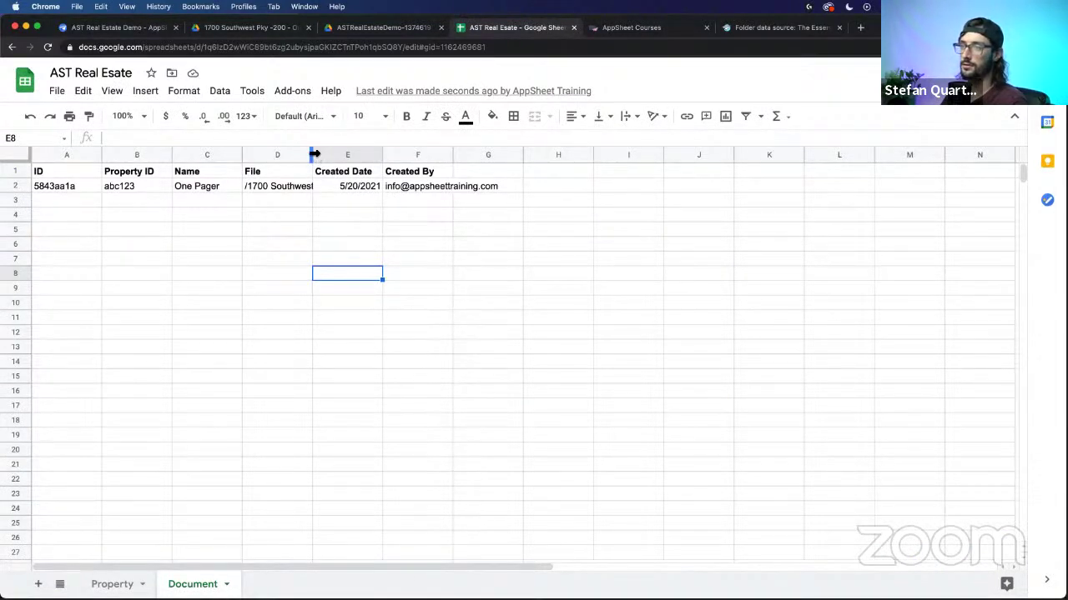
left_click_drag(315, 154, 549, 155)
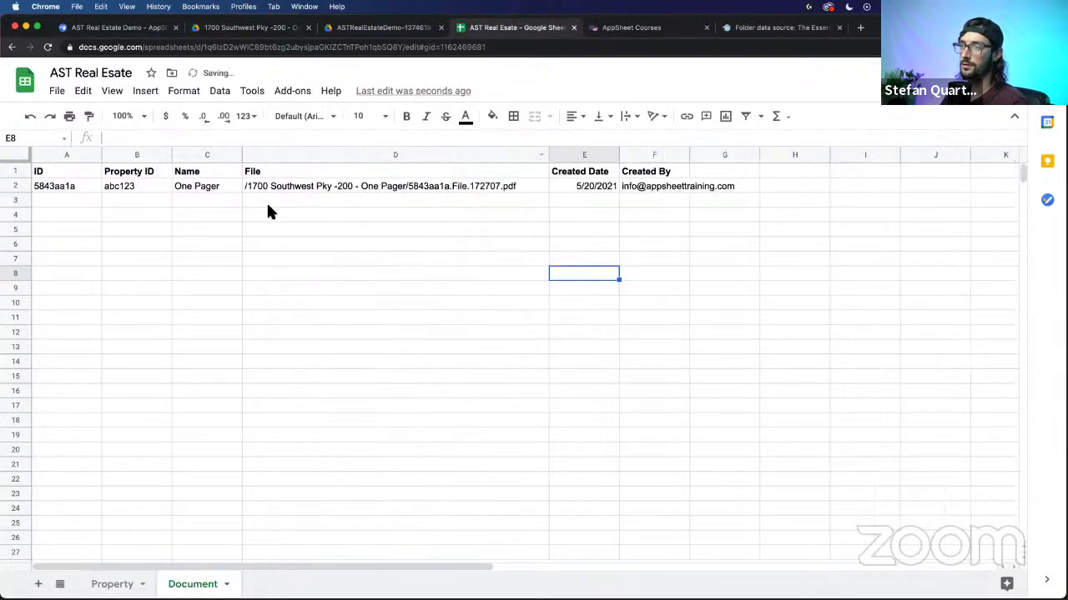
left_click(57, 187)
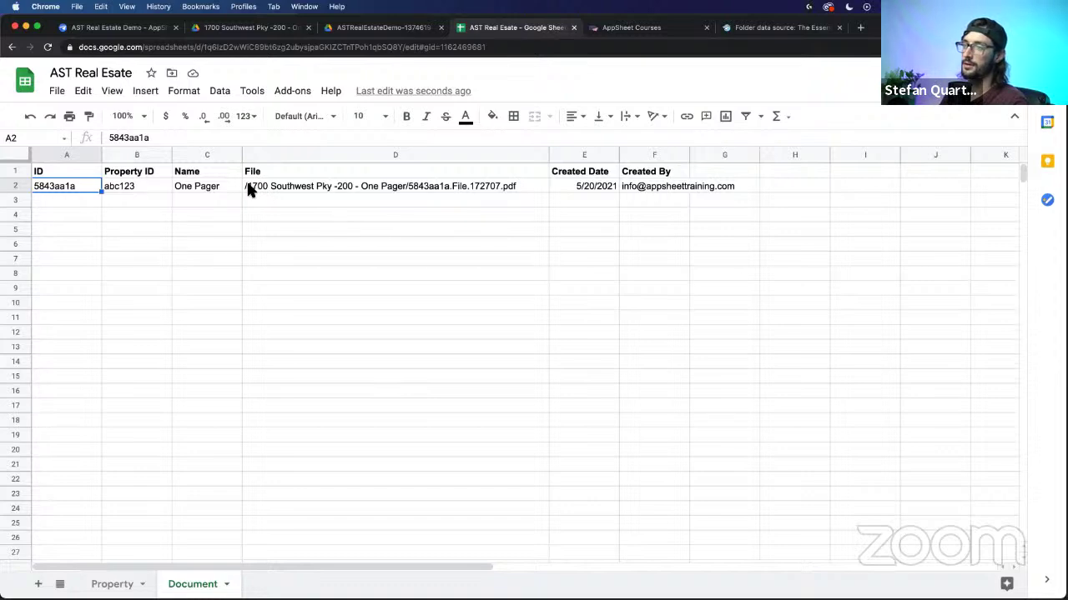
left_click(421, 185)
right_click(424, 182)
key("Escape")
left_click(342, 215)
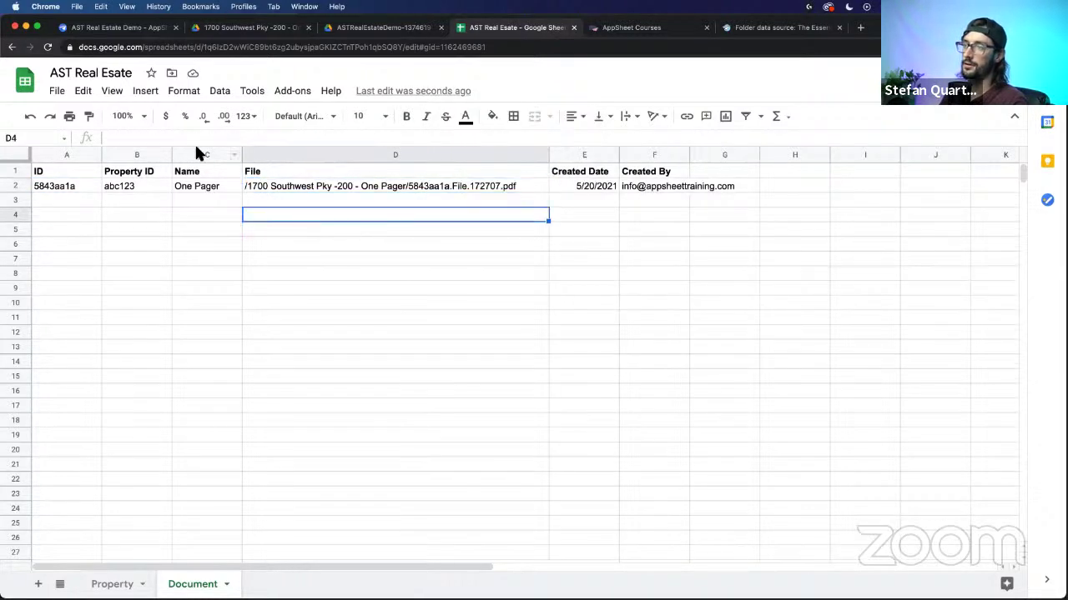
Step: Confirm the ASTRealEstateDemo-1374619 Drive folder holds only empty.txt, then return to the AppSheet editor
left_click(379, 28)
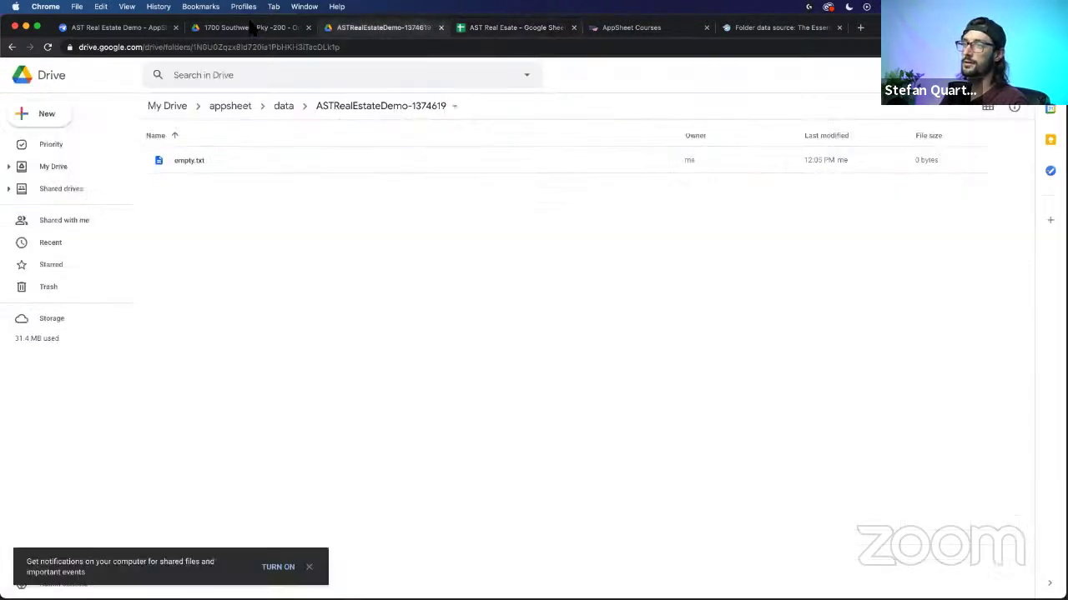
left_click(251, 27)
left_click(375, 28)
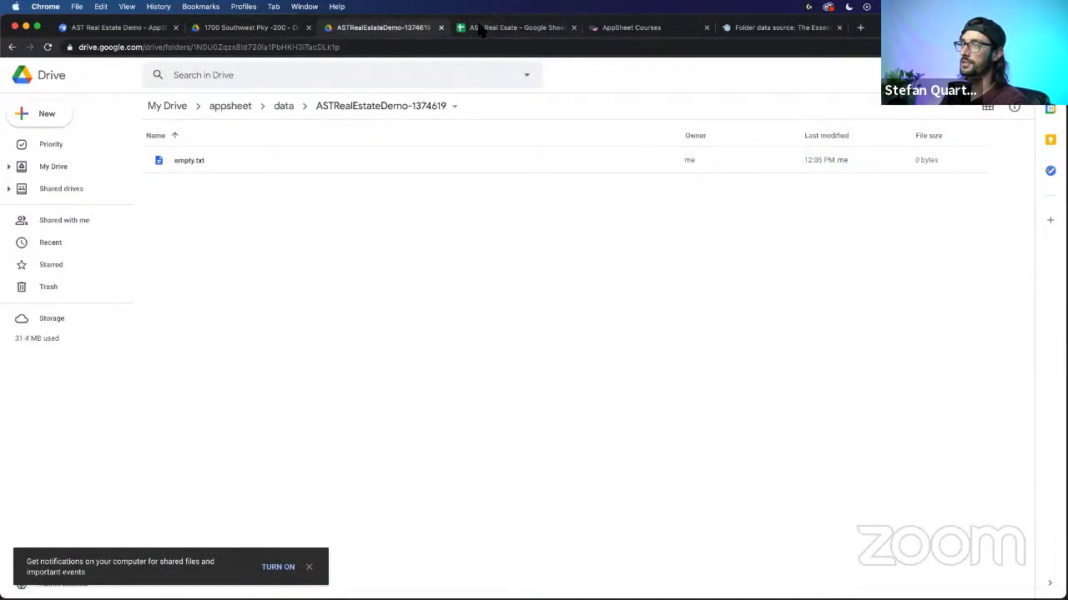
left_click(481, 27)
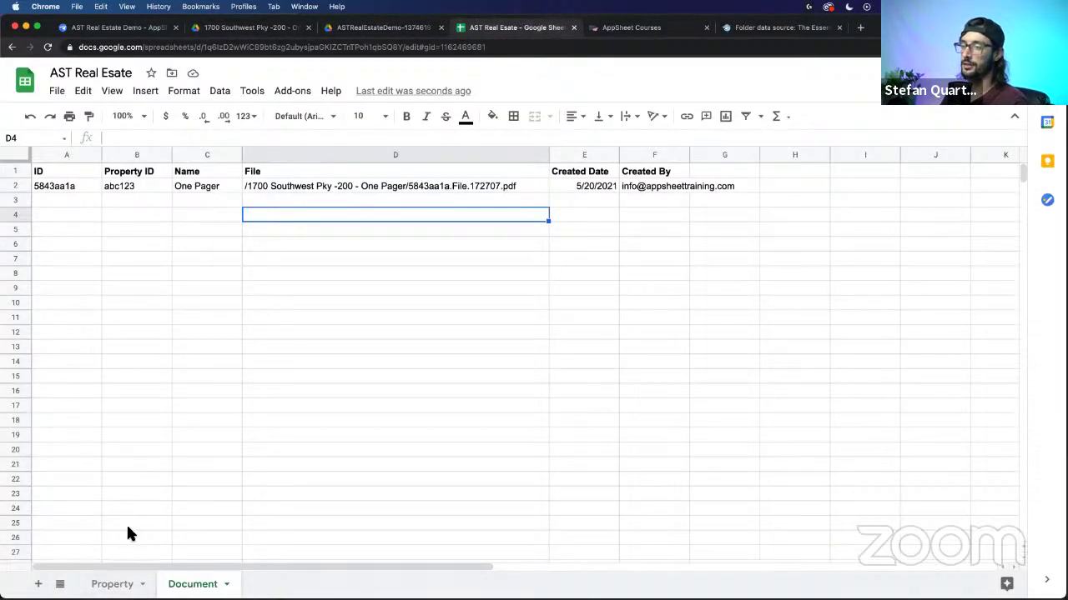
left_click(124, 28)
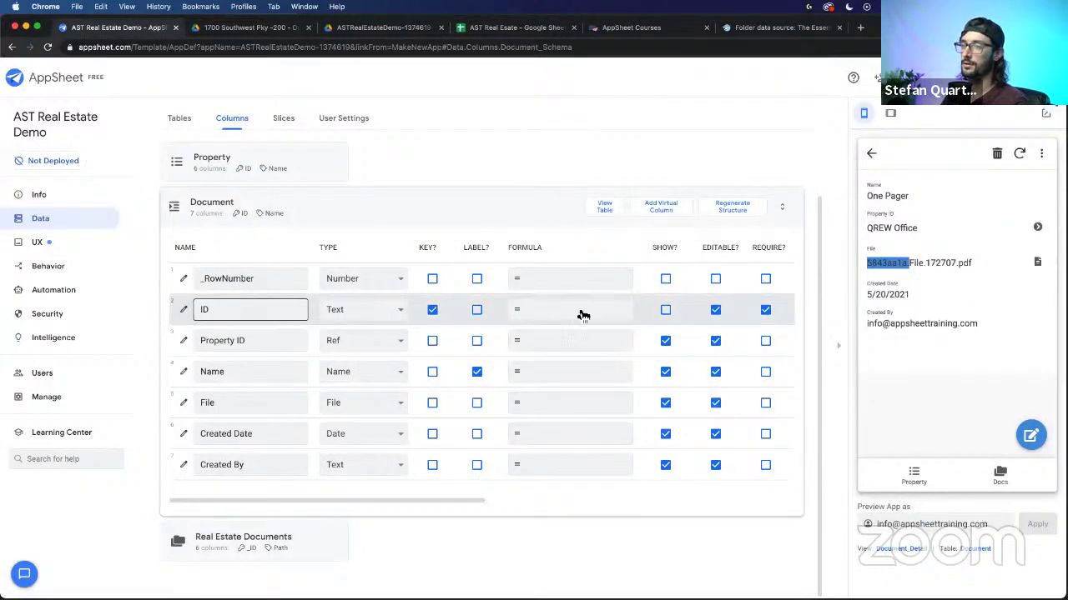
Step: Prefix the ID column's initial value formula with [Property ID].[Name]
left_click(183, 310)
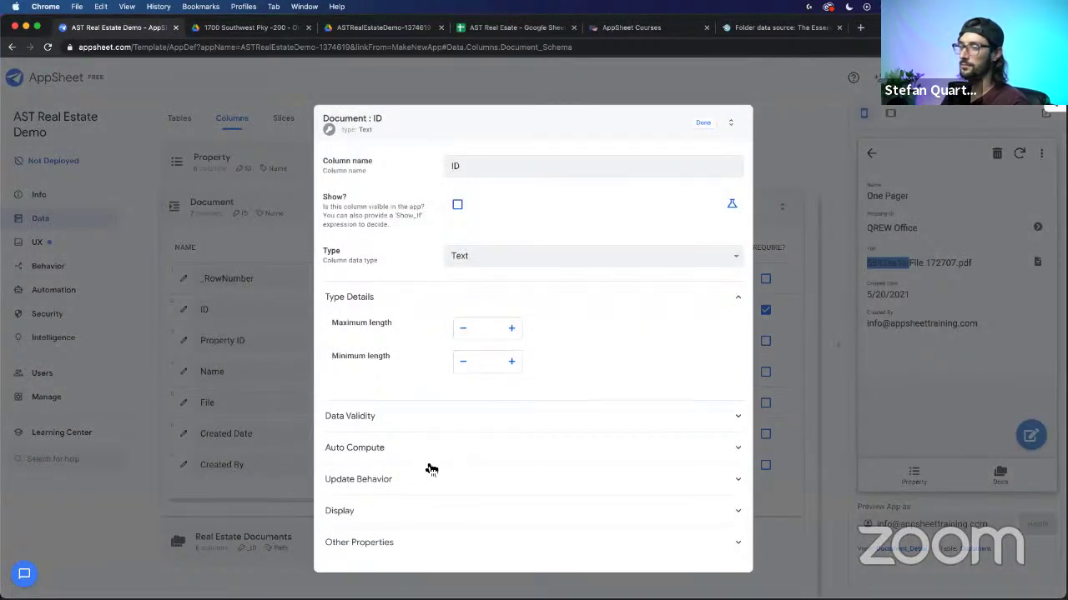
left_click(422, 450)
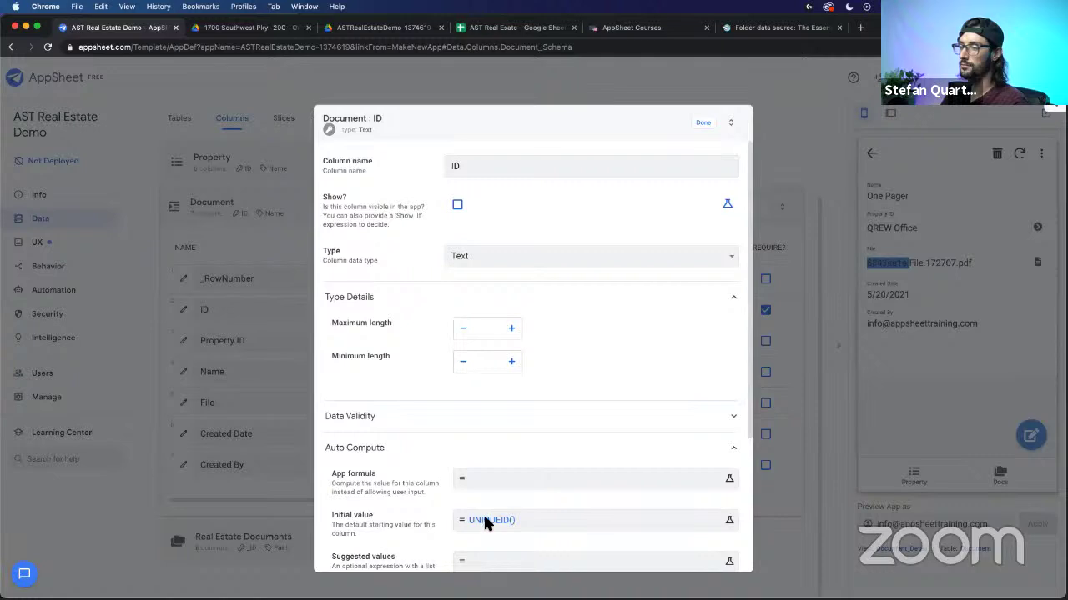
left_click(486, 520)
left_click_drag(368, 158, 297, 166)
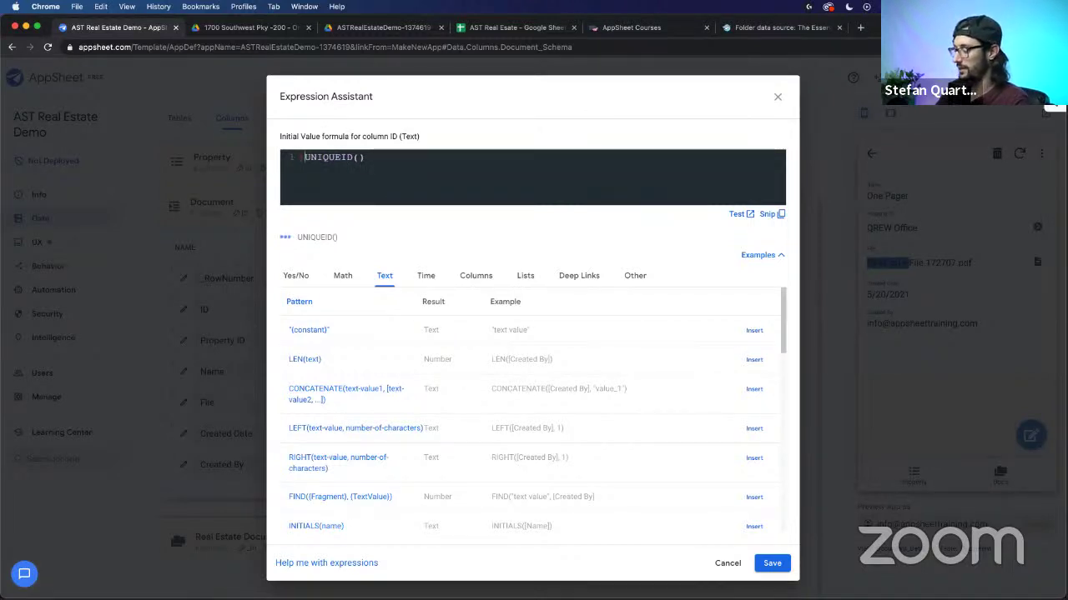
type("[")
type("[P")
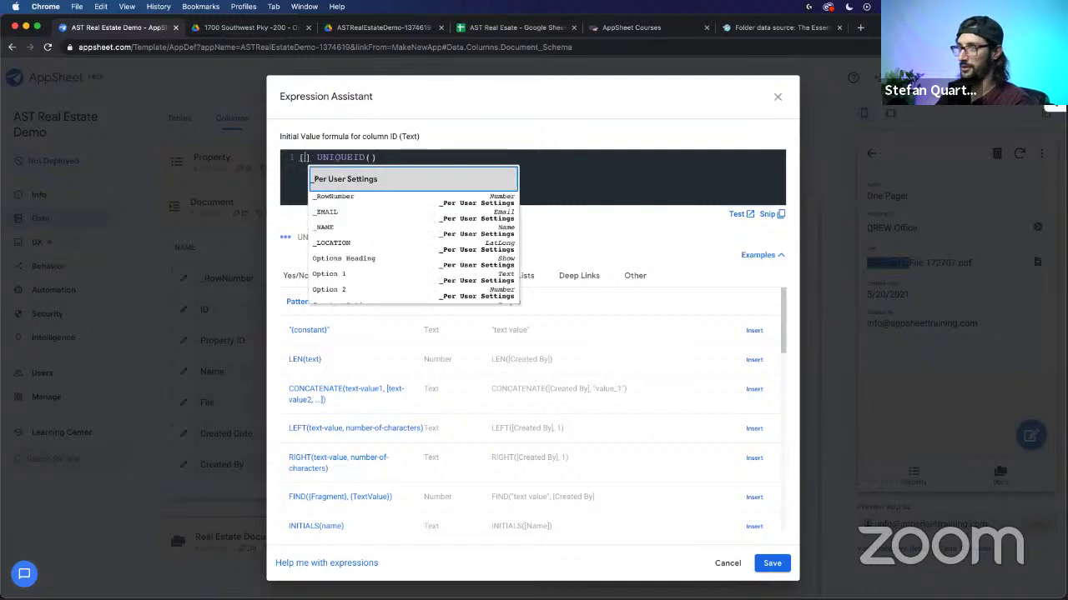
key("Return")
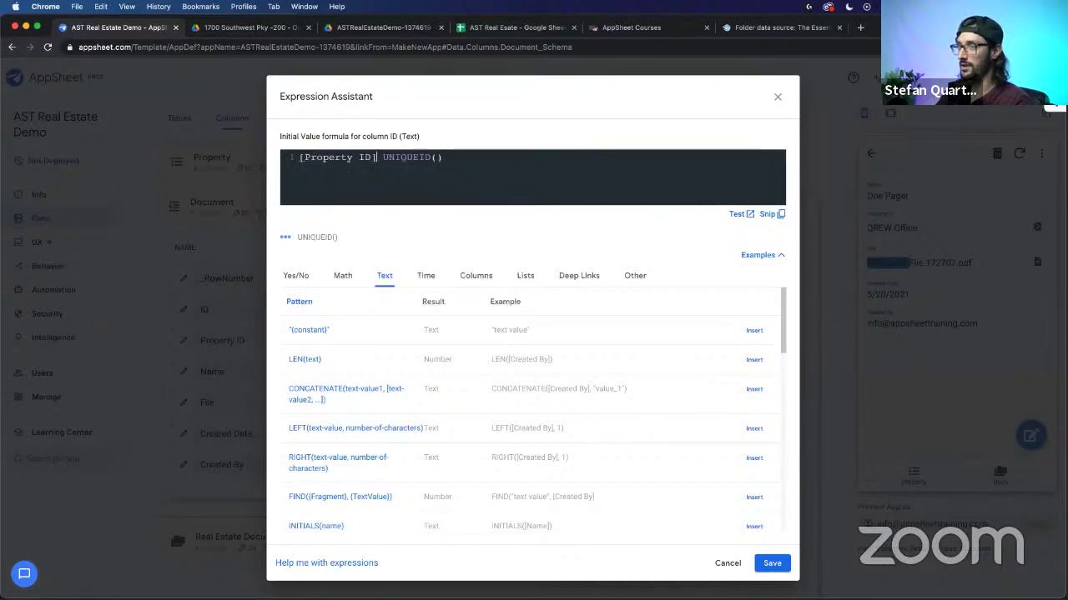
type(".[Nam")
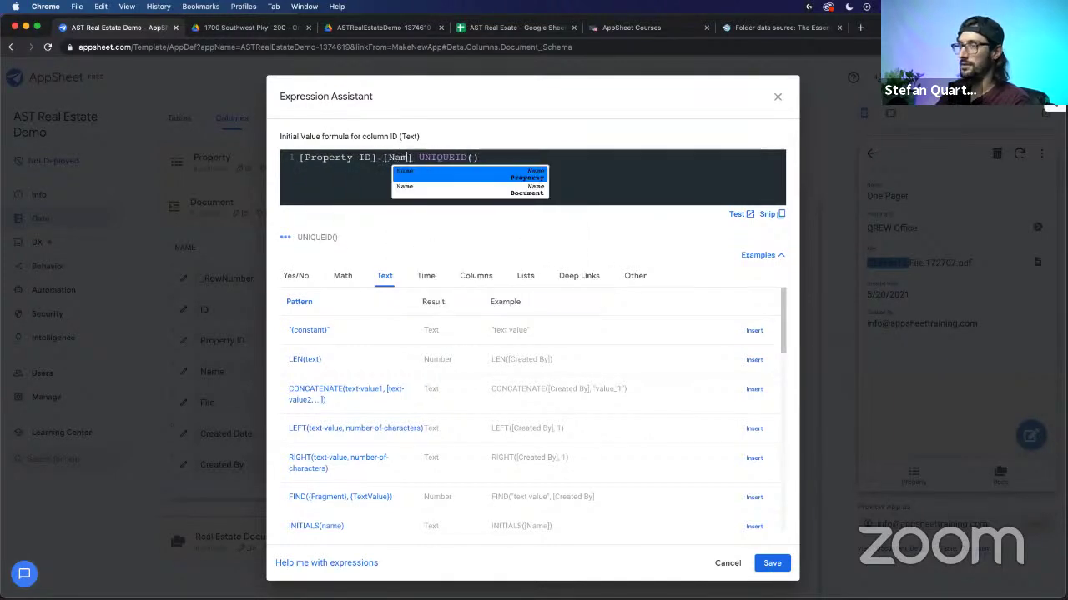
key("Return")
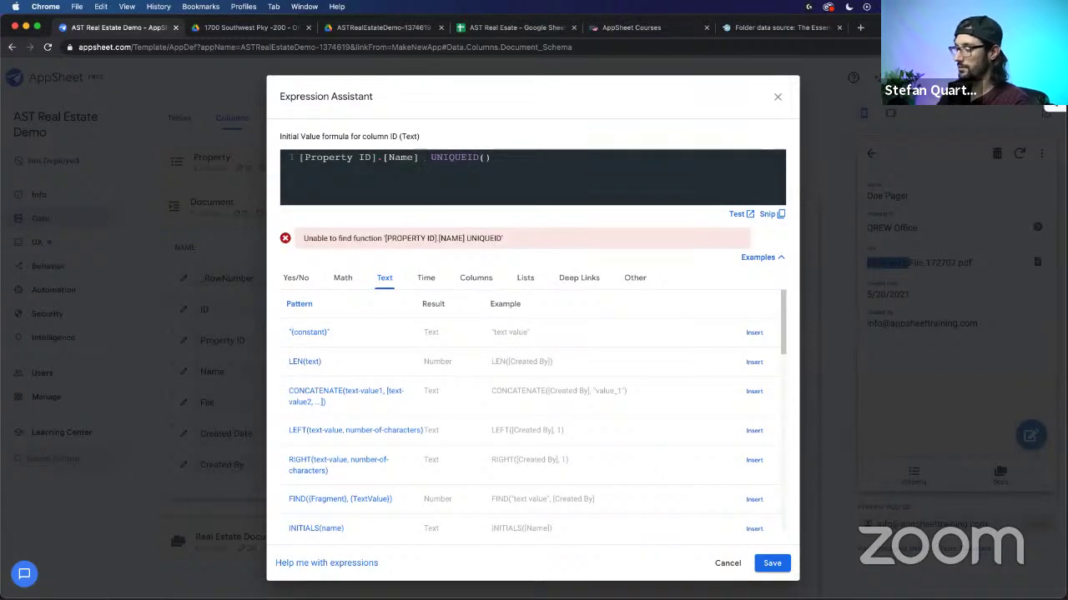
Step: Append & "_" & [Name] after the property name in the formula
type("&")
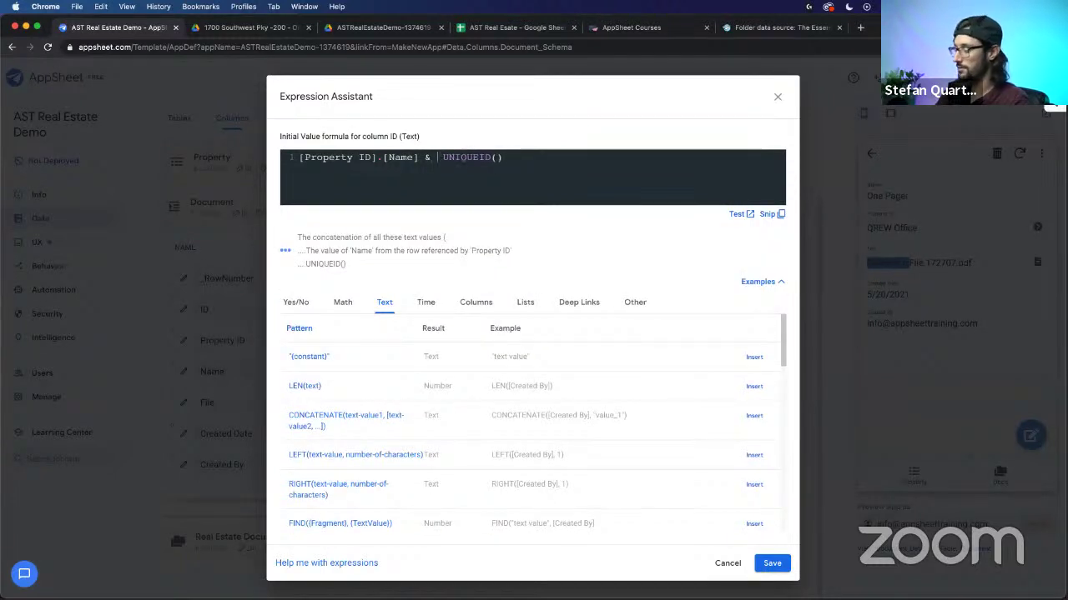
type(" \"")
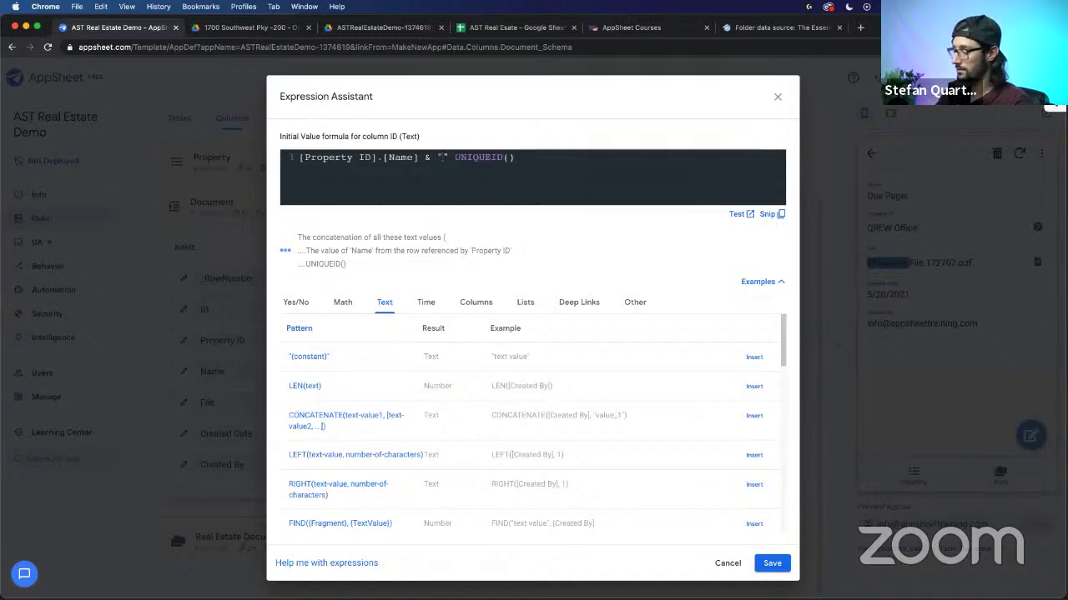
type("_\"")
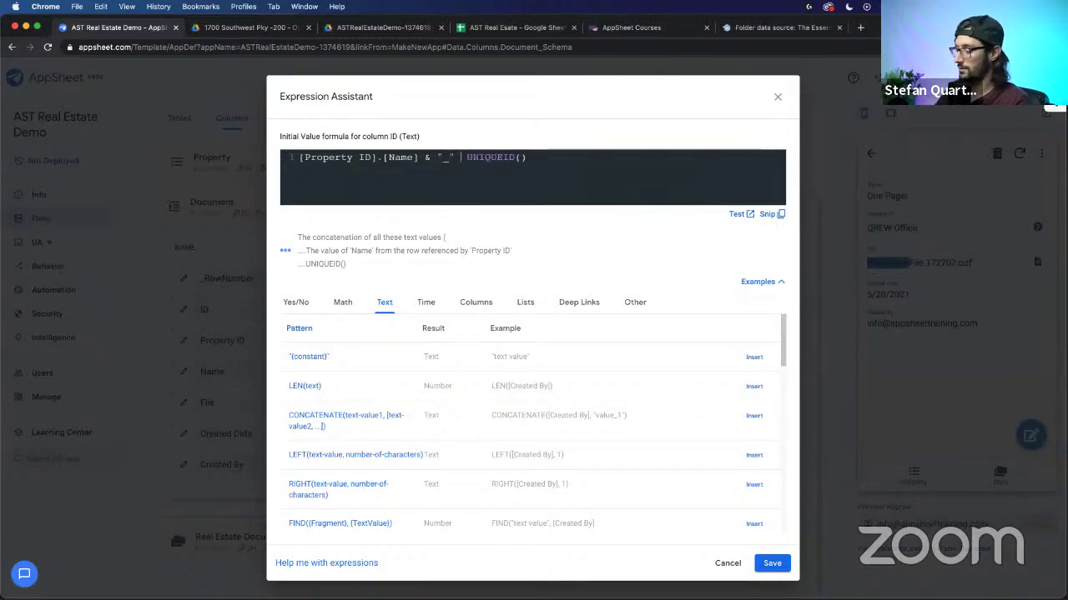
type(" &")
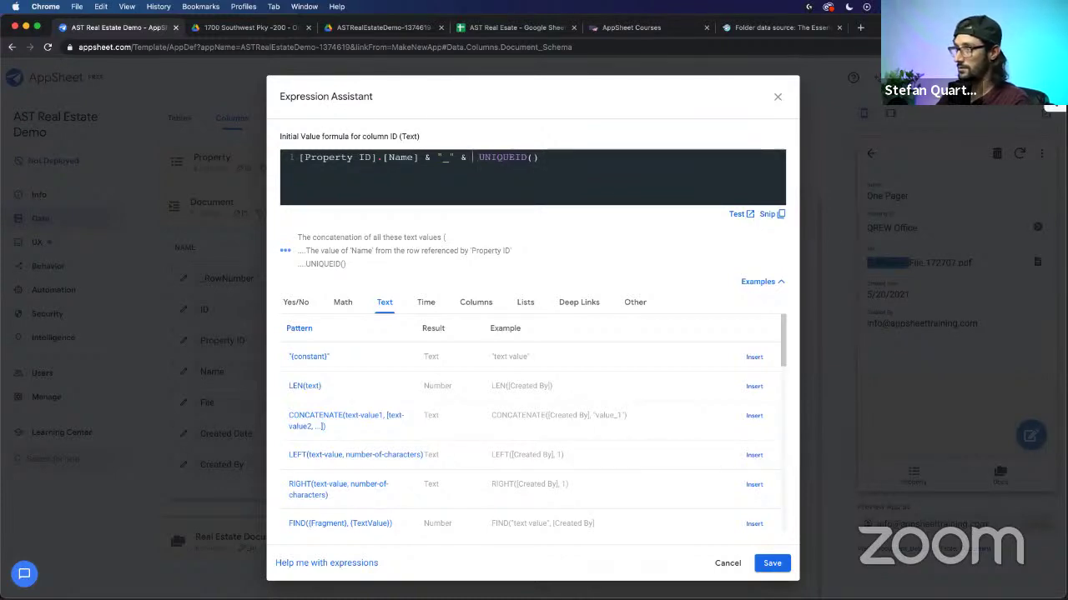
type(" Name")
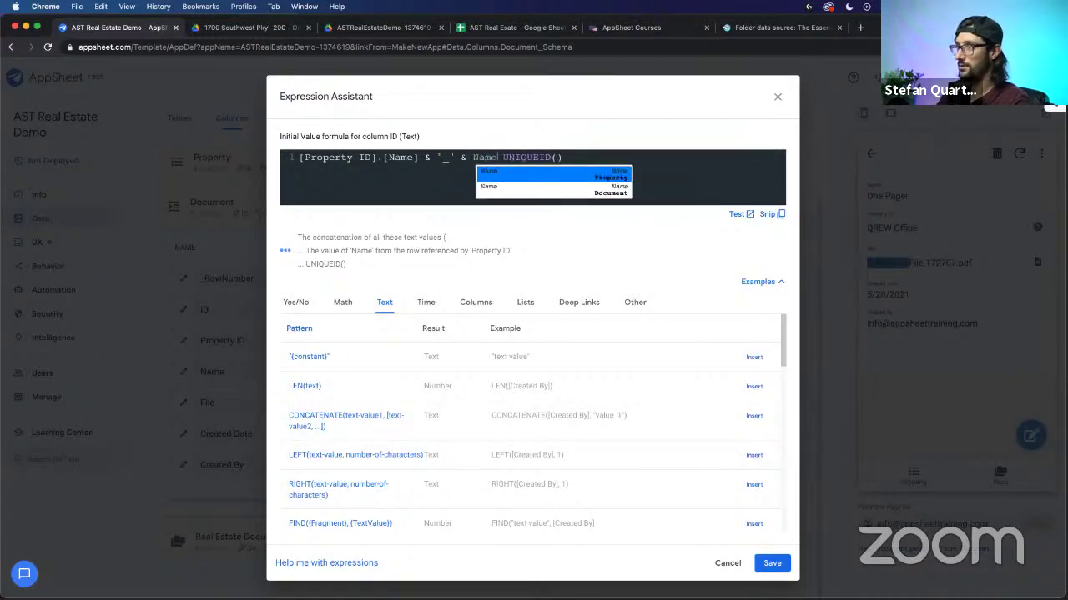
key("Escape")
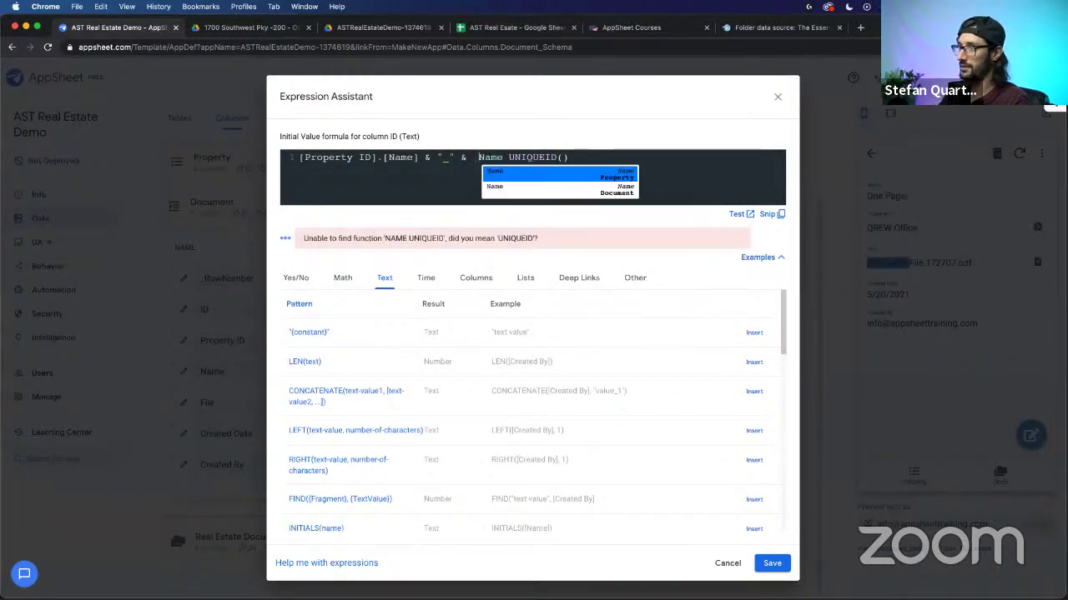
type("[Name")
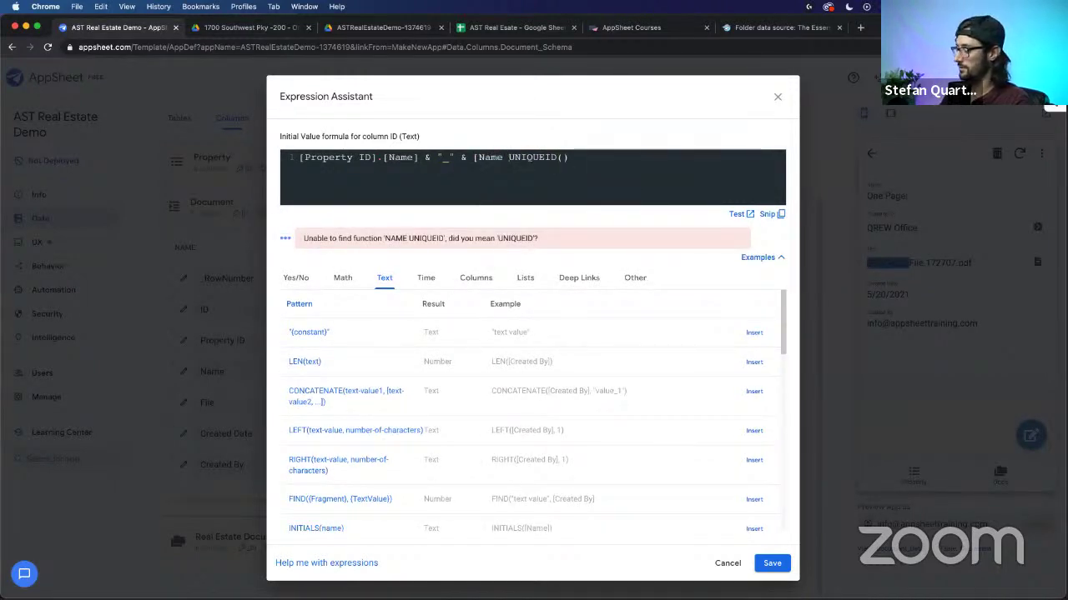
type("]")
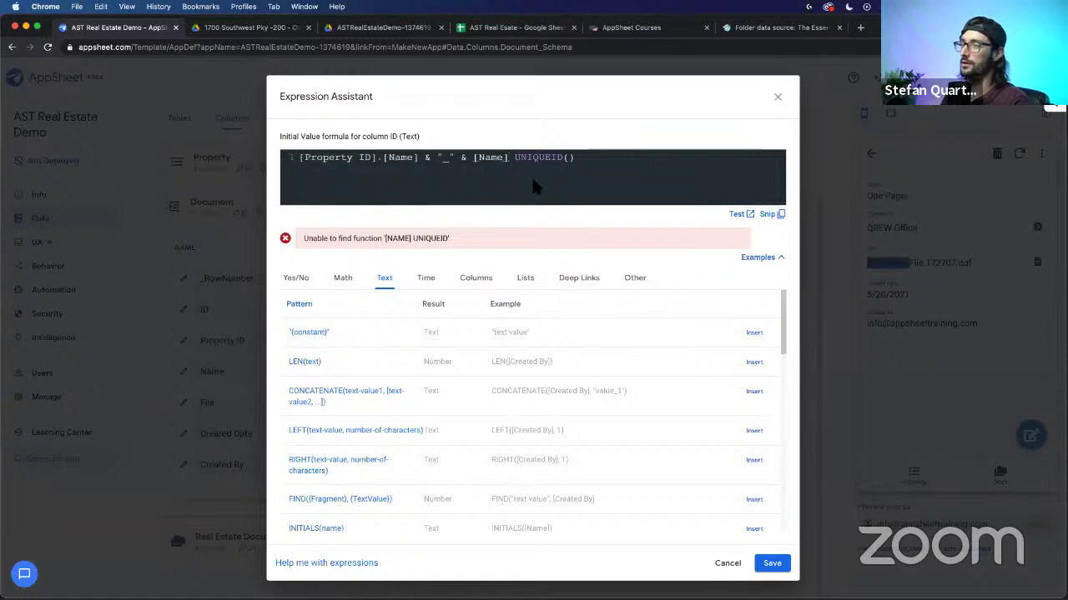
left_click(504, 159)
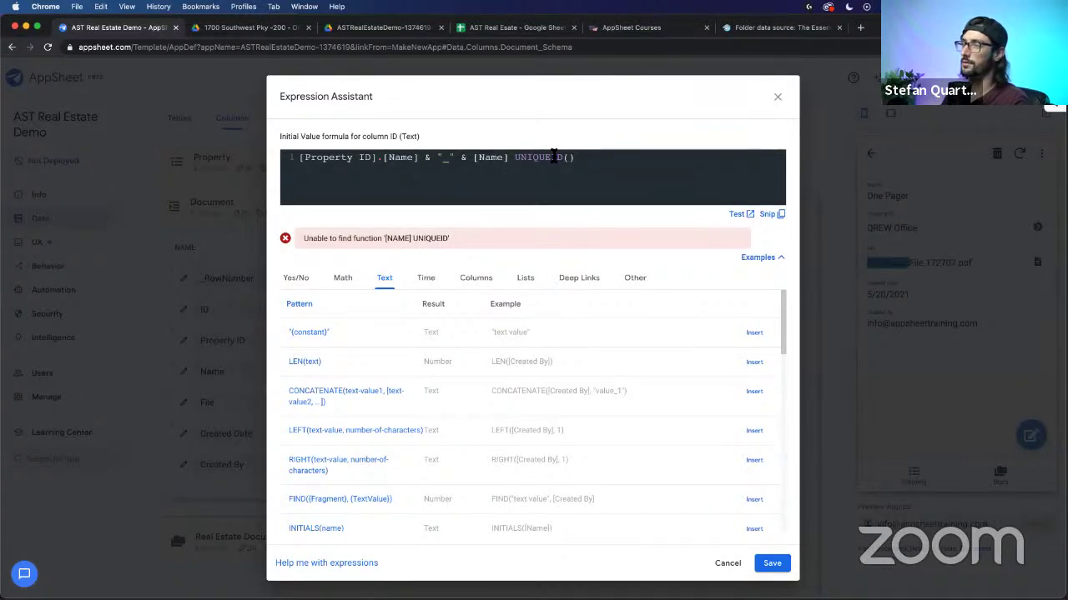
Step: Wrap UNIQUEID() in LEFT(…,3) and save the initial value formula
left_click_drag(564, 158, 517, 167)
left_click(516, 162)
type("&")
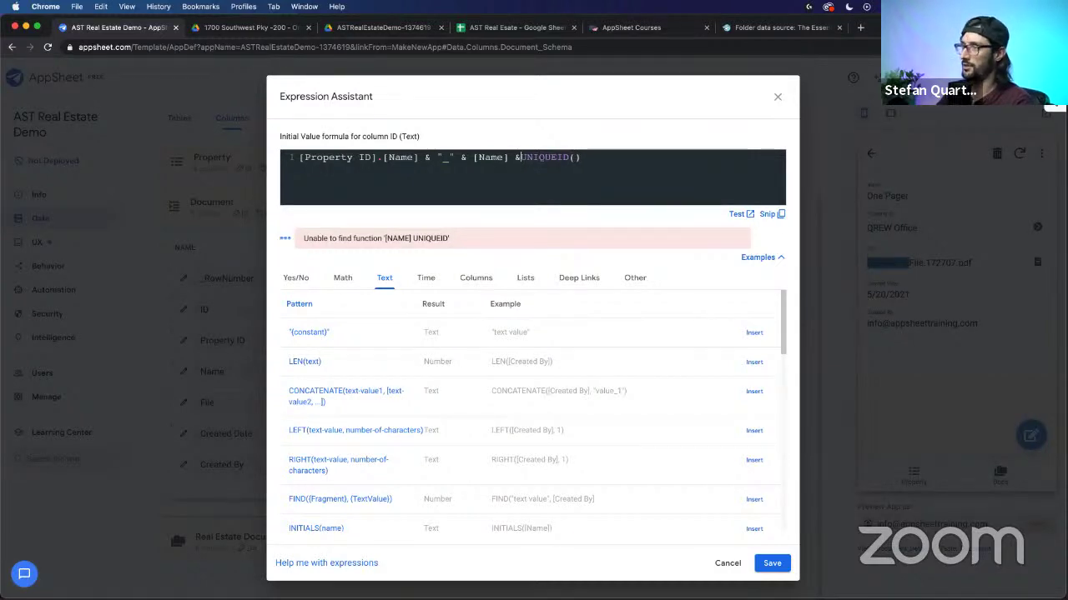
type(" LEFT")
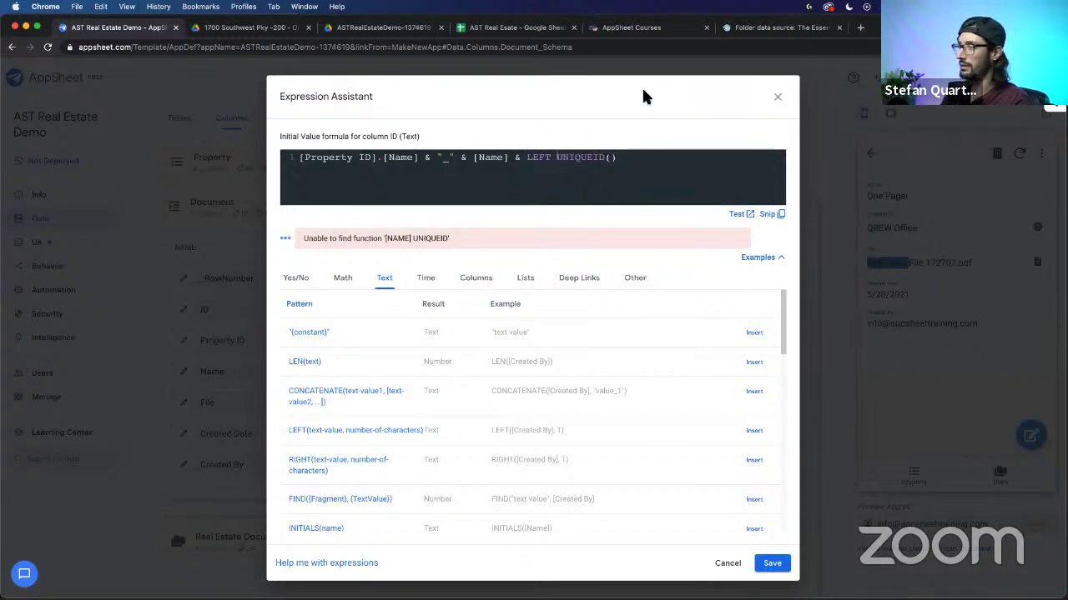
key("BackSpace")
type("()")
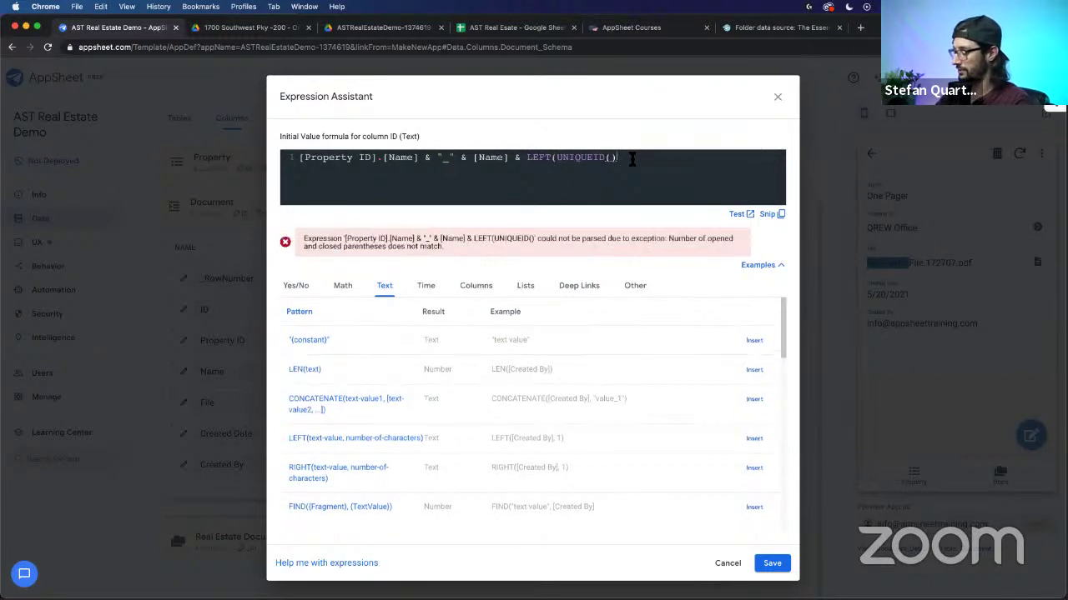
type(",")
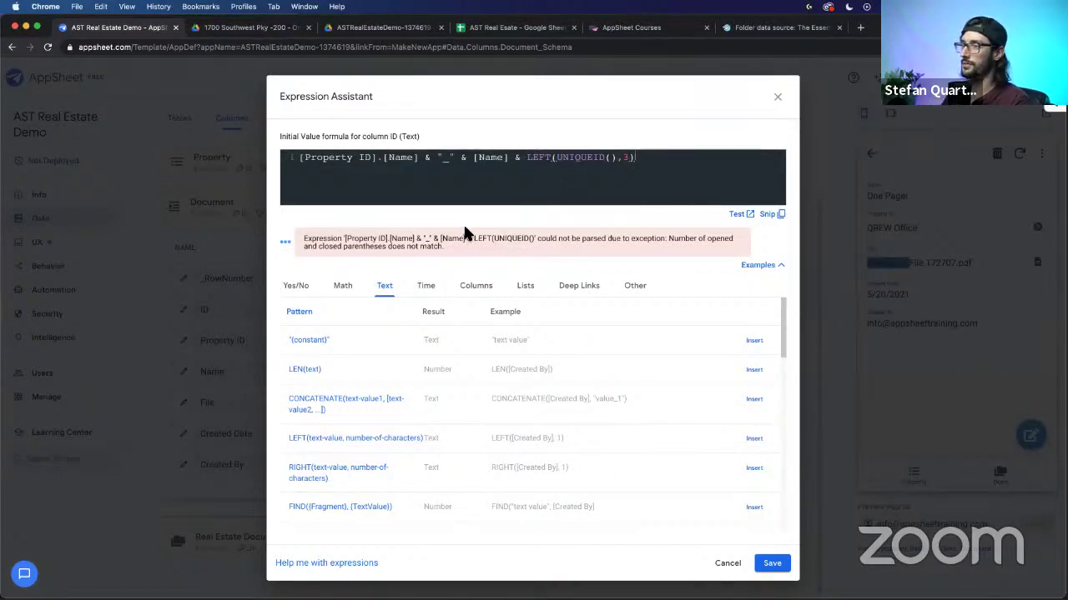
type("3)")
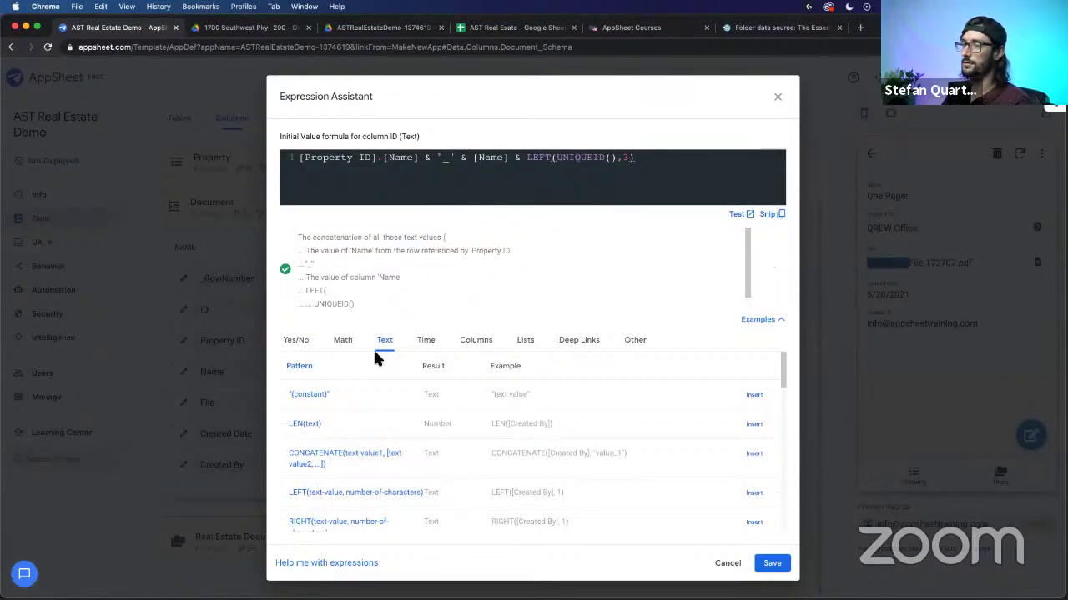
scroll(354, 459, "down", 1)
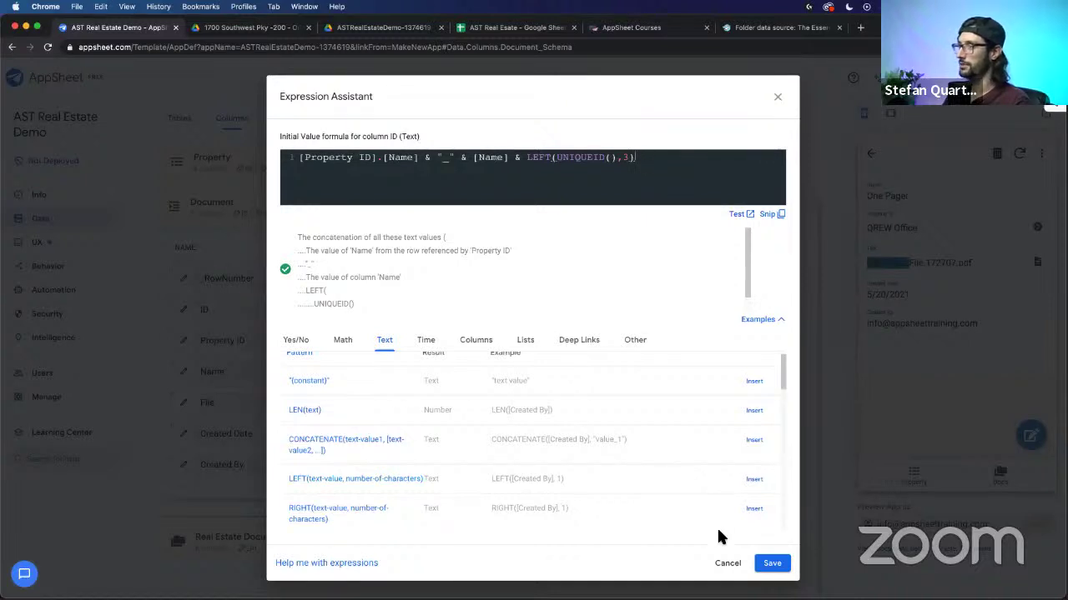
left_click(772, 563)
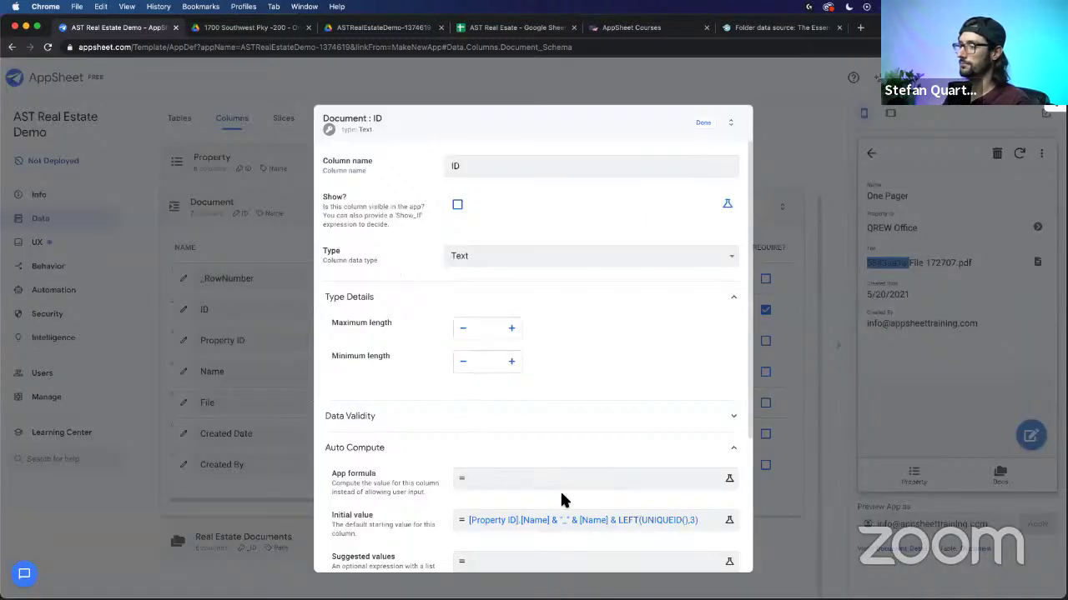
Step: Replace the One Pager record's file with AppSheet- B2E App Guide.pdf and save the record
left_click(703, 124)
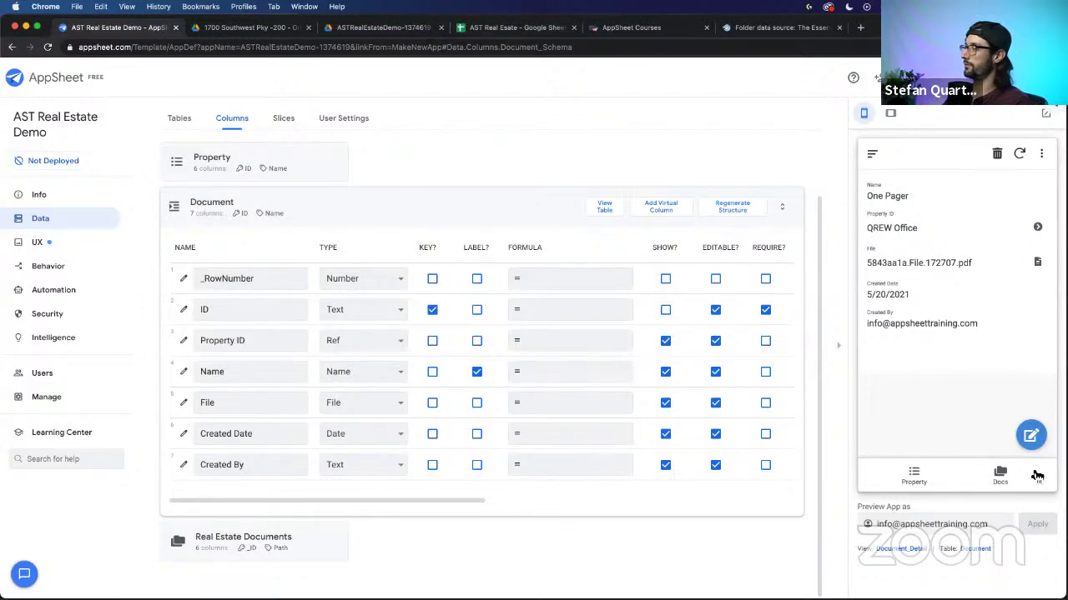
left_click(1031, 436)
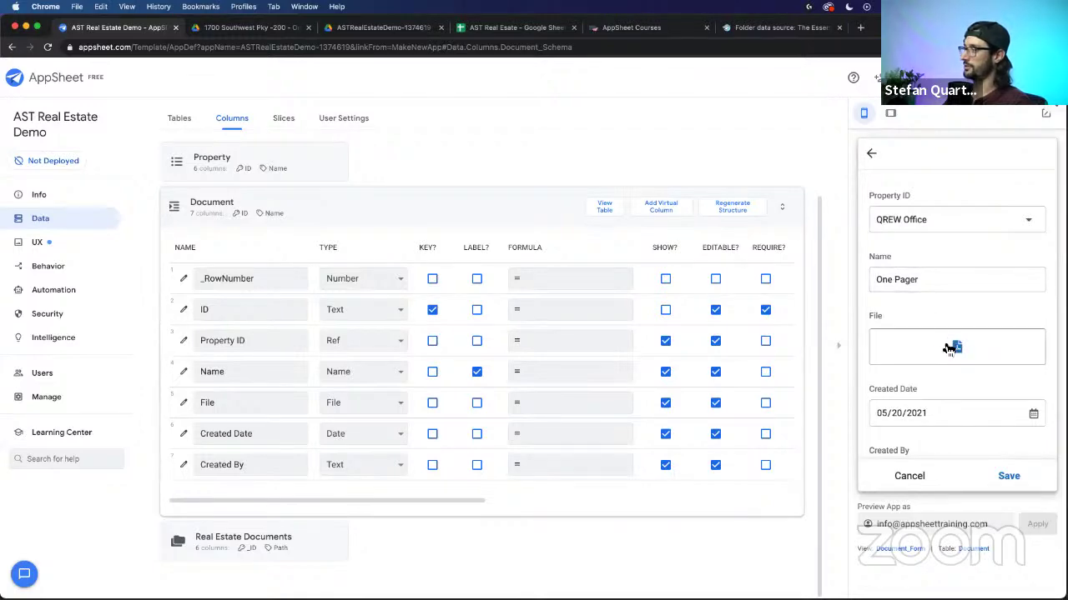
left_click(949, 348)
left_click(446, 244)
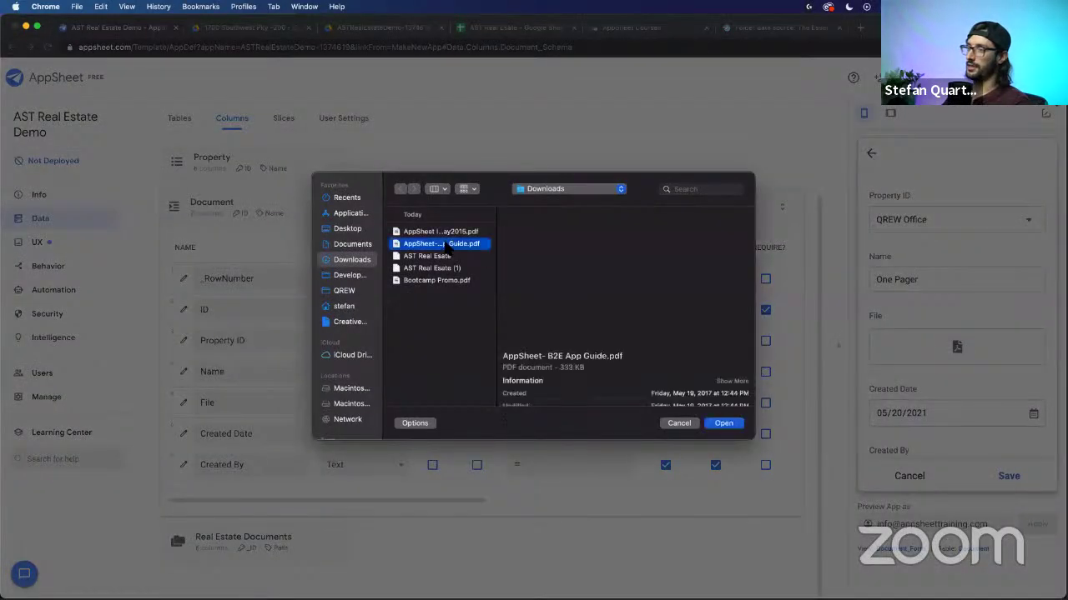
left_click(727, 432)
left_click(1009, 476)
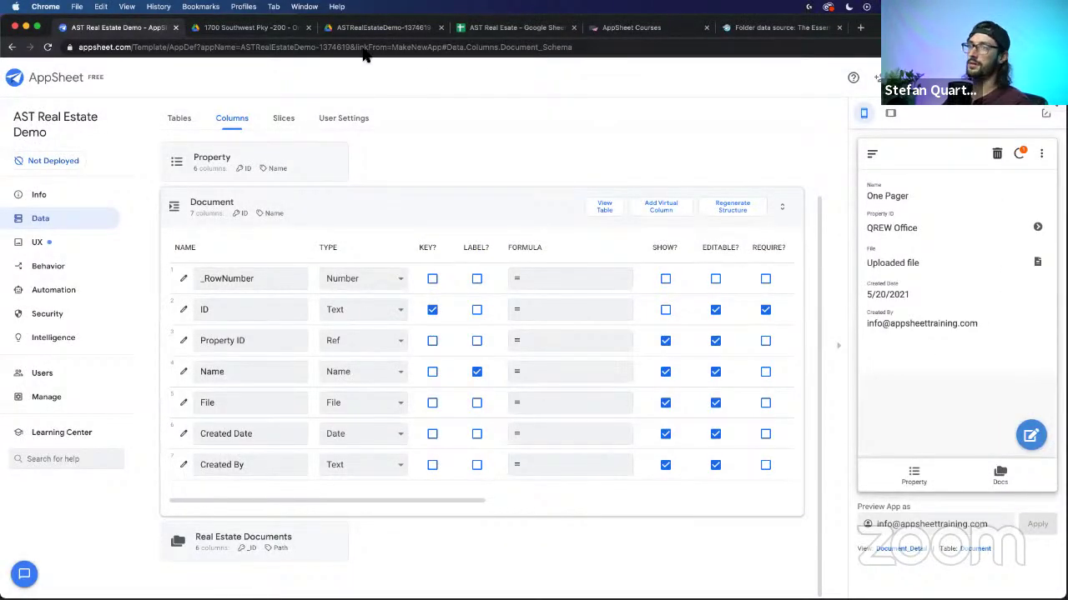
left_click(532, 33)
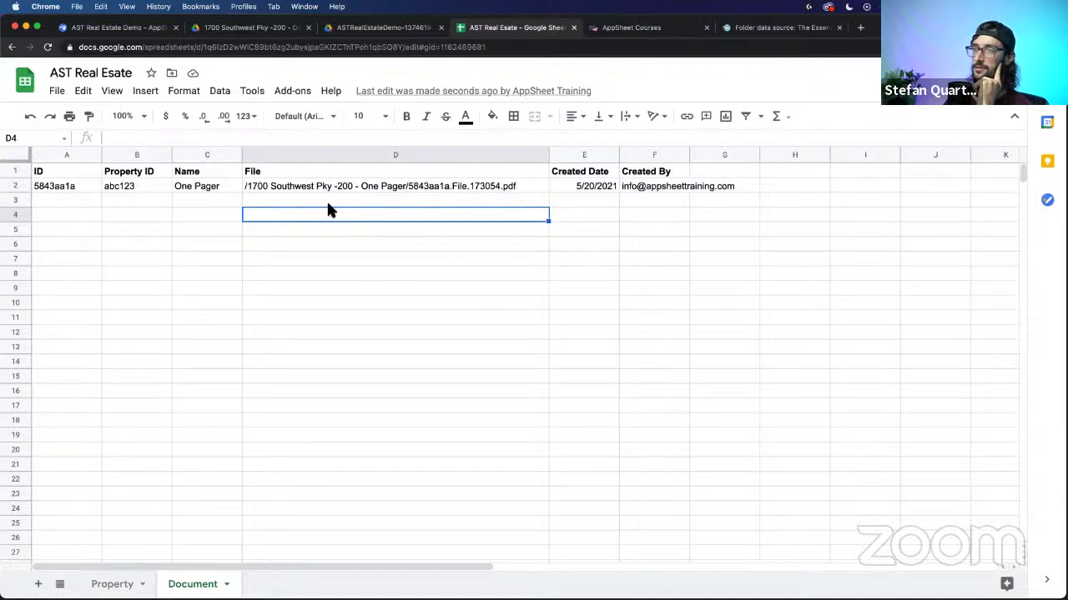
right_click(59, 186)
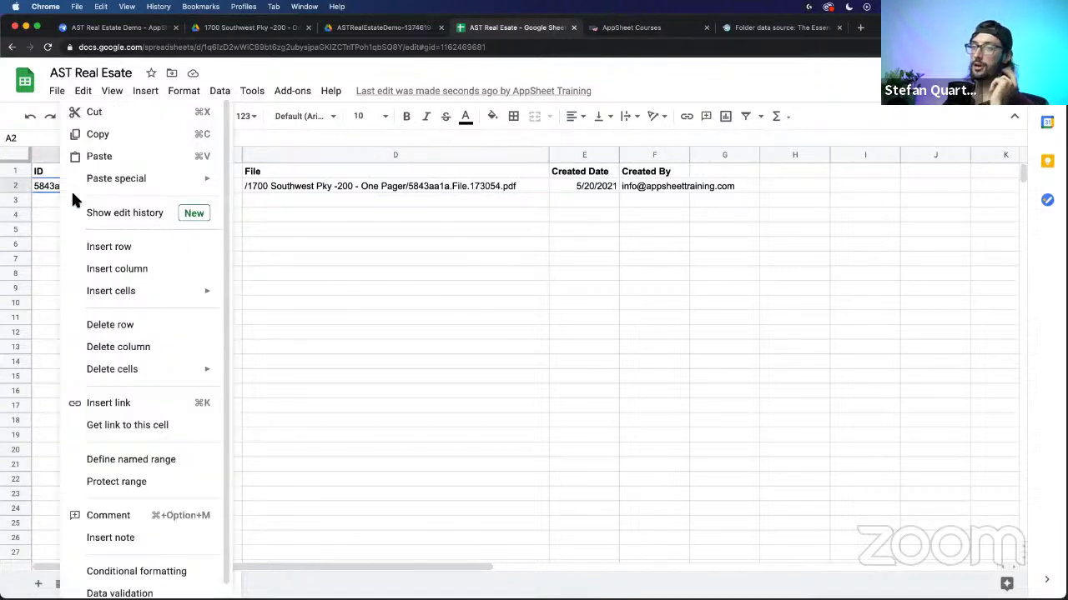
left_click(529, 333)
left_click(342, 30)
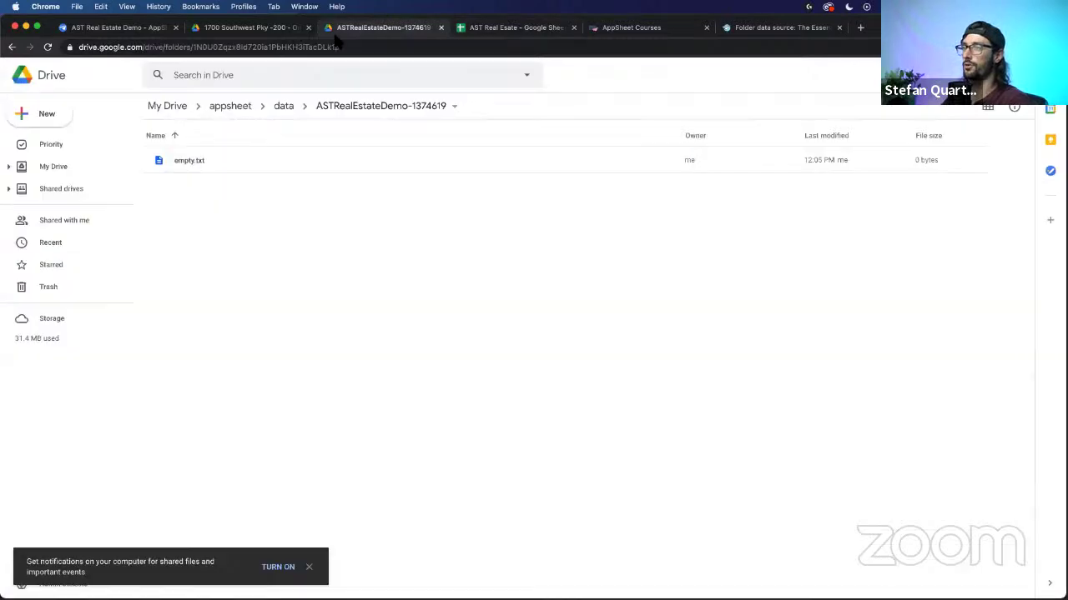
left_click(262, 30)
left_click(130, 32)
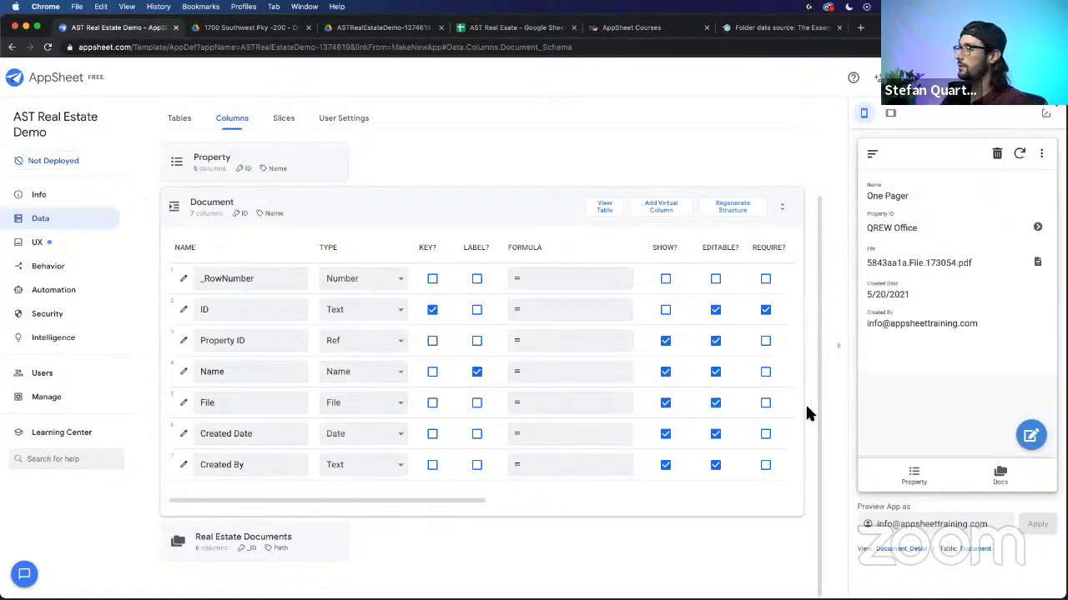
Step: Add a B2E document with the B2E App Guide PDF to QREW Office's Related Documents
left_click(911, 480)
left_click(952, 215)
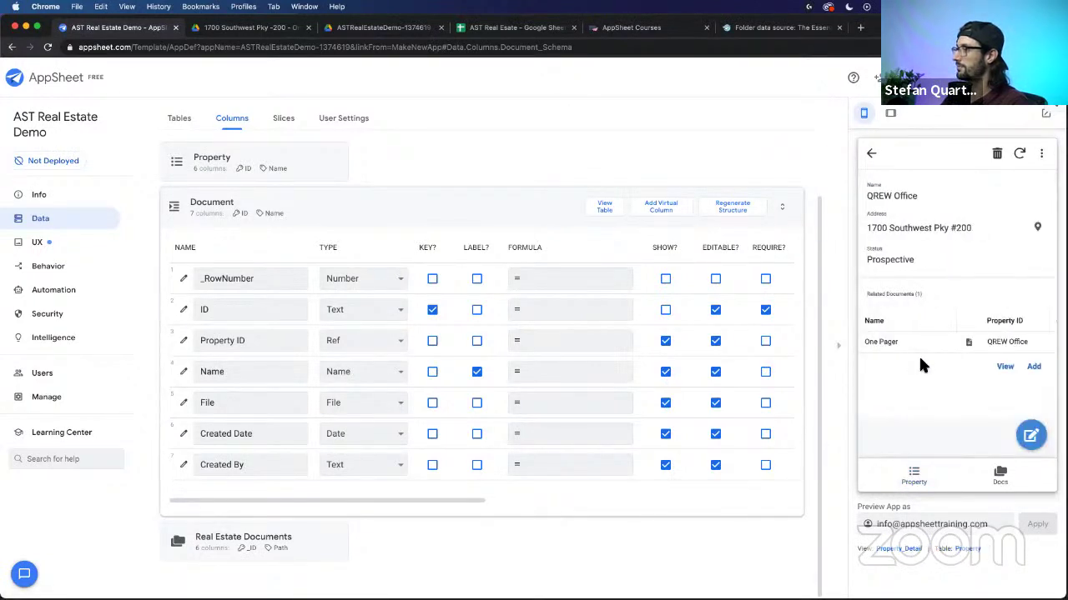
left_click(1031, 366)
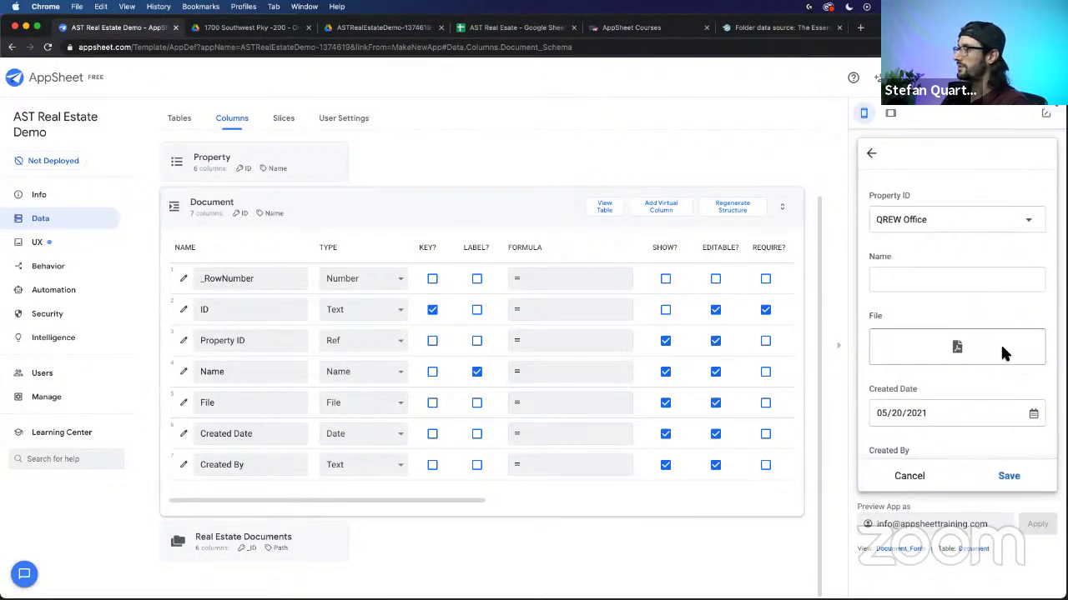
left_click(950, 282)
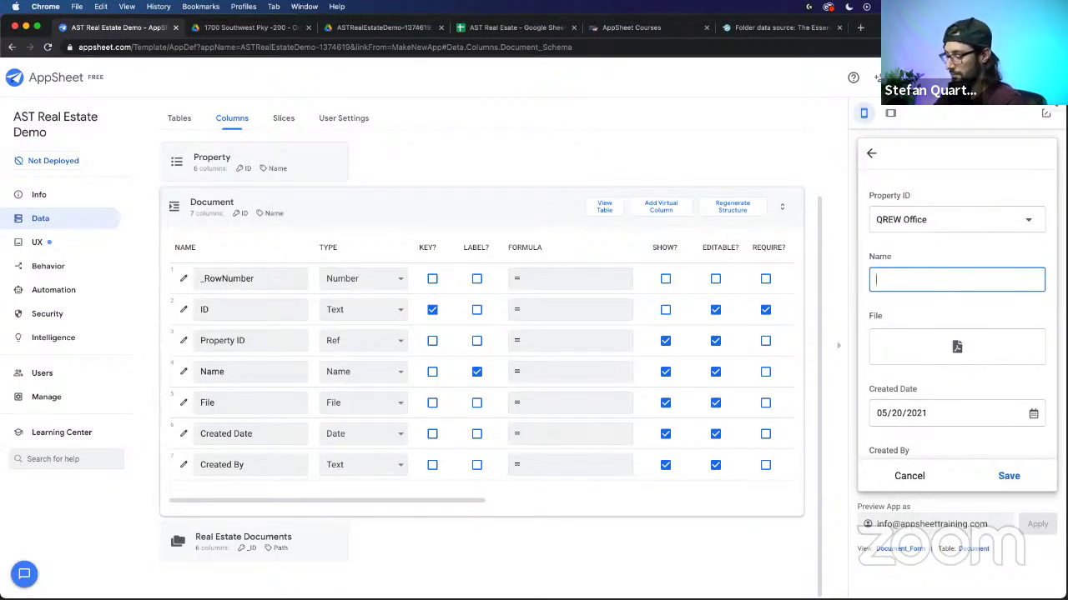
type("B")
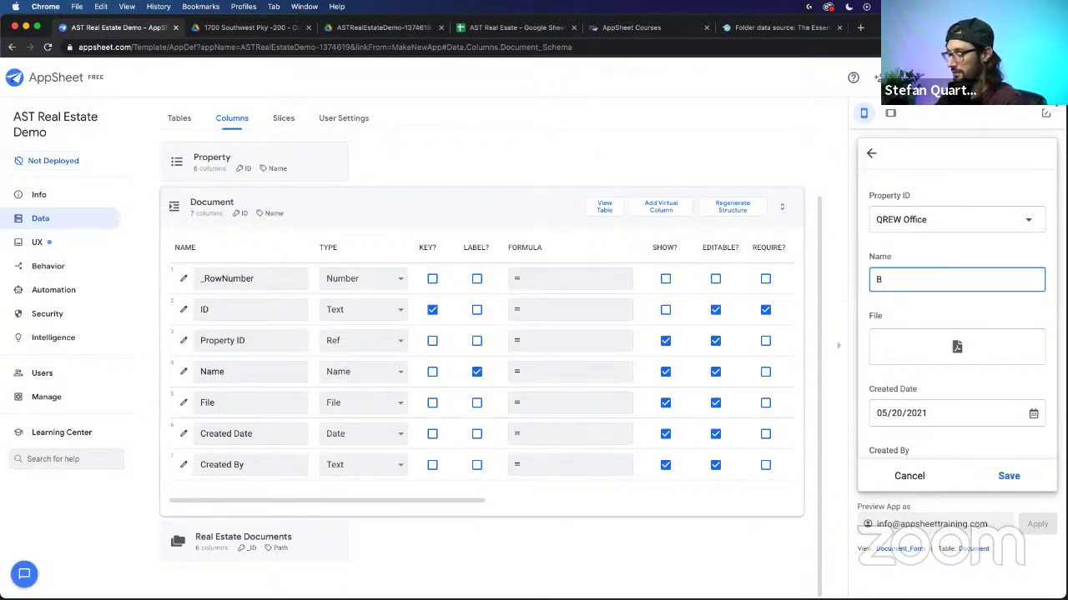
type("2E")
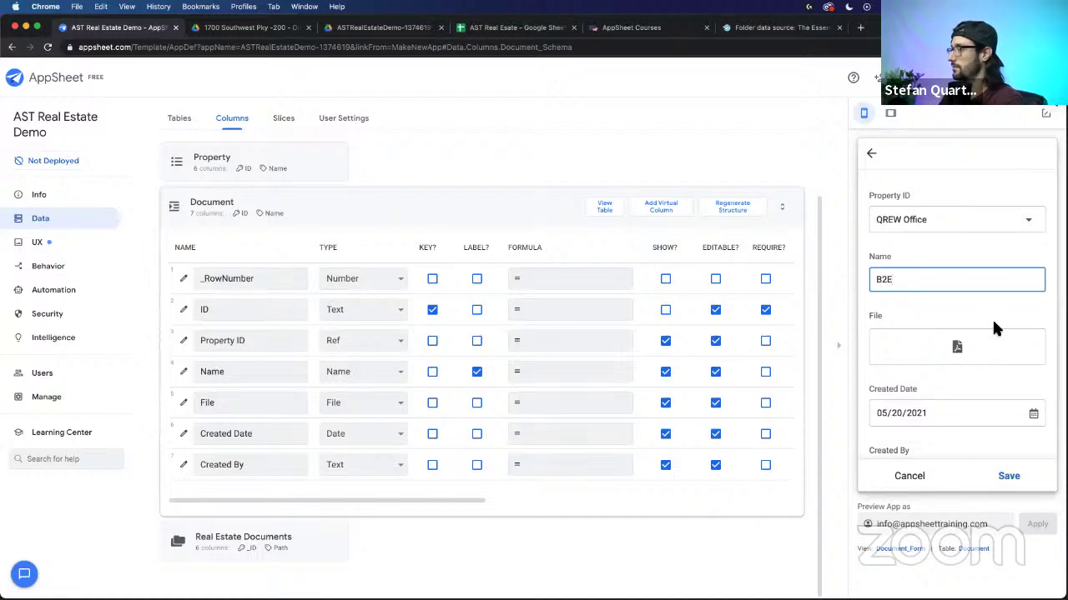
key("Tab")
key("Return")
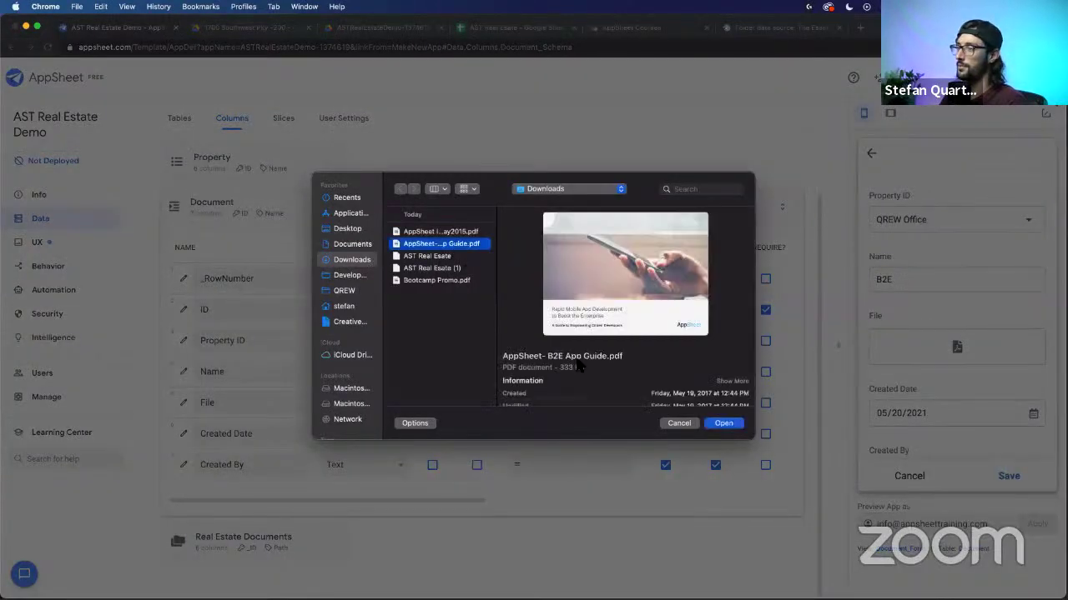
left_click(723, 423)
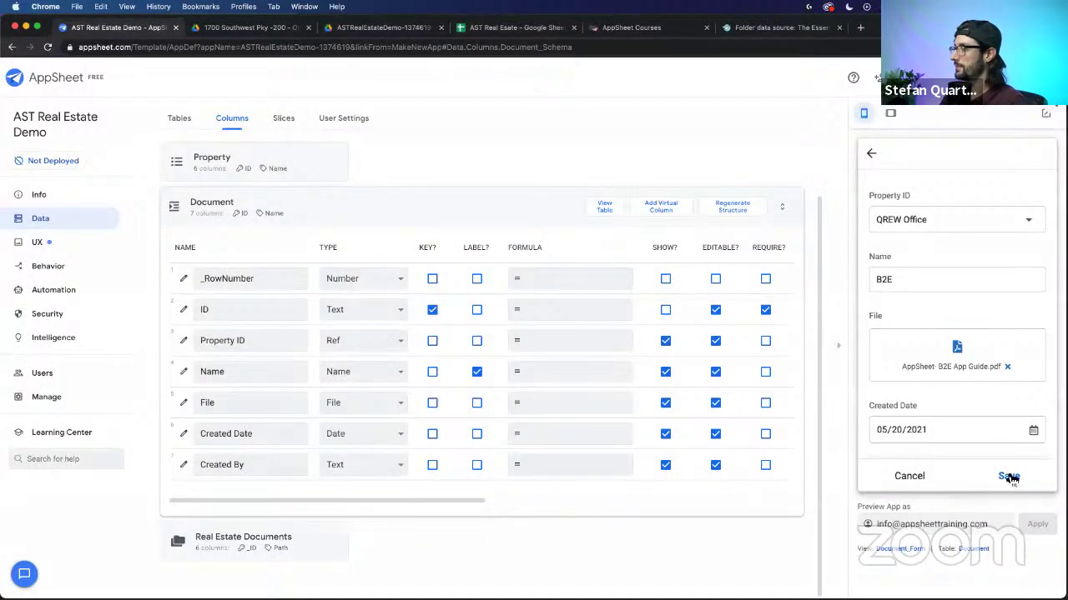
left_click(1009, 477)
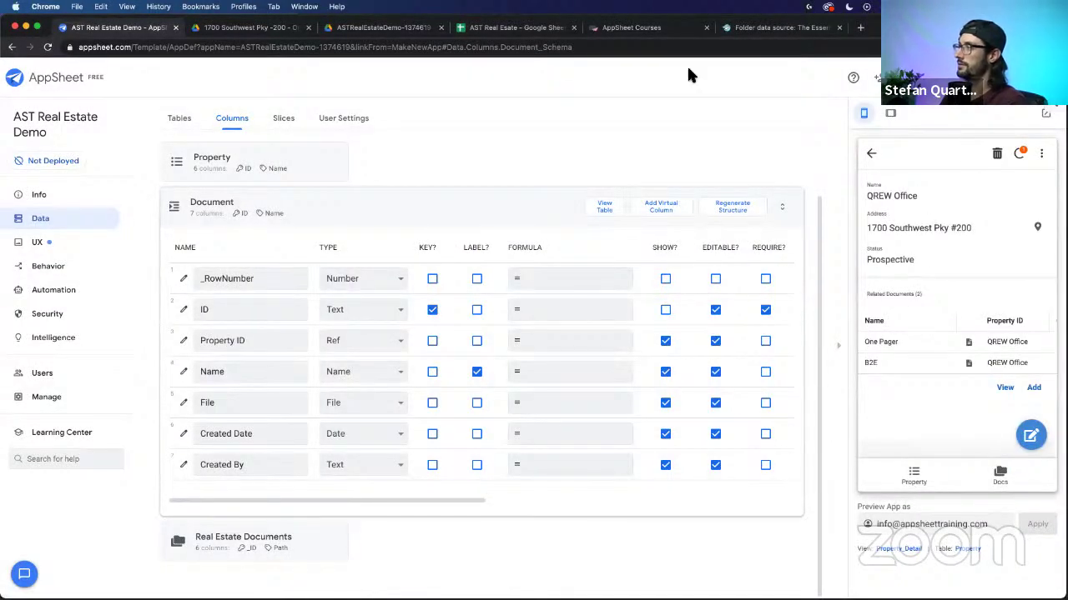
left_click(502, 29)
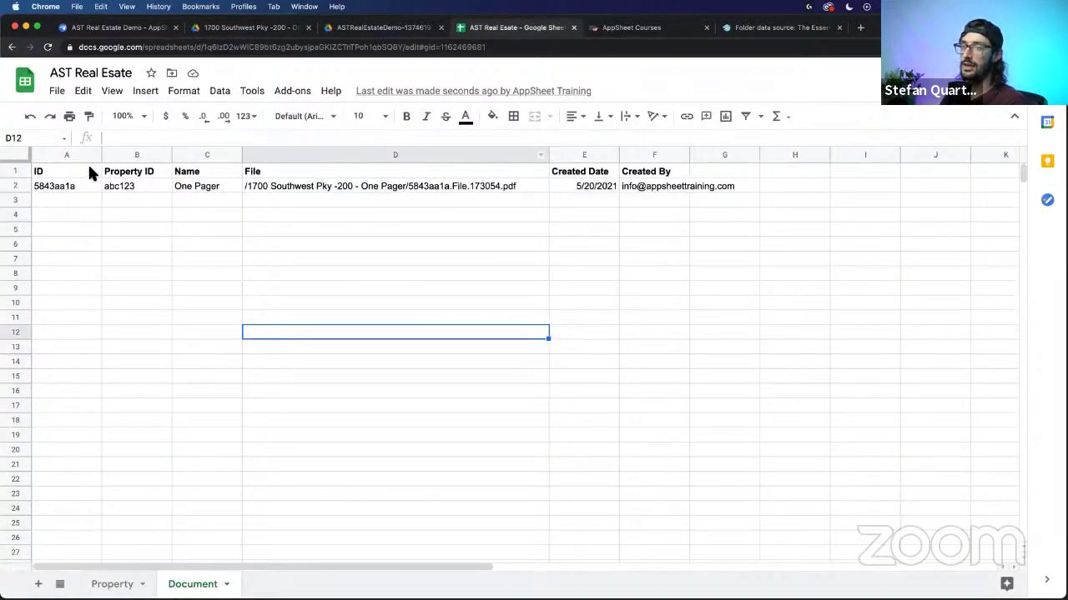
Step: Widen column A and inspect the D2 path and the new QREW Office_B2E166 row
left_click_drag(102, 155, 184, 155)
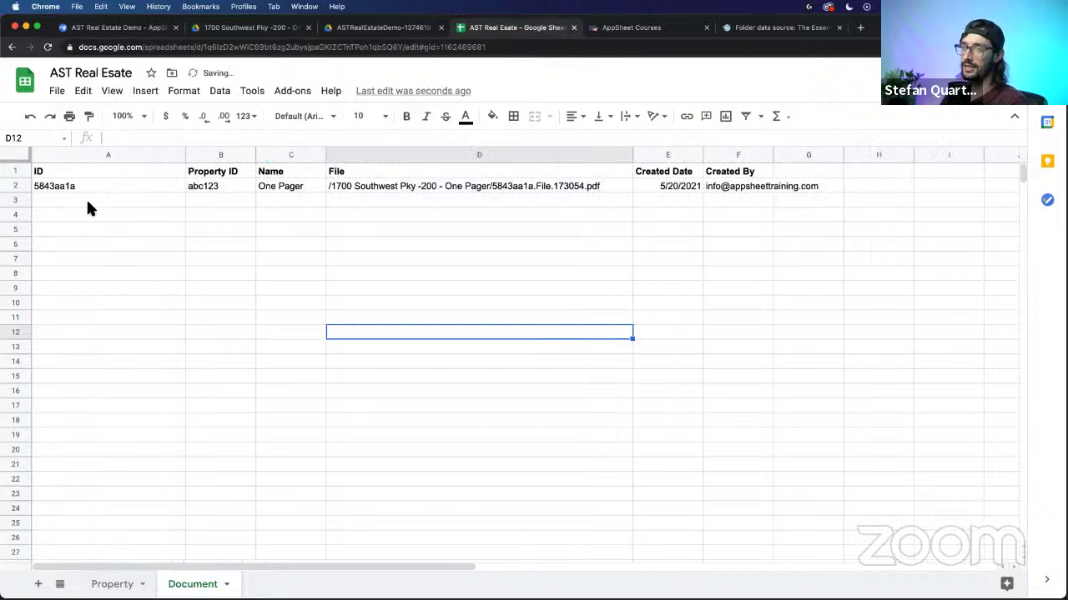
left_click(500, 187)
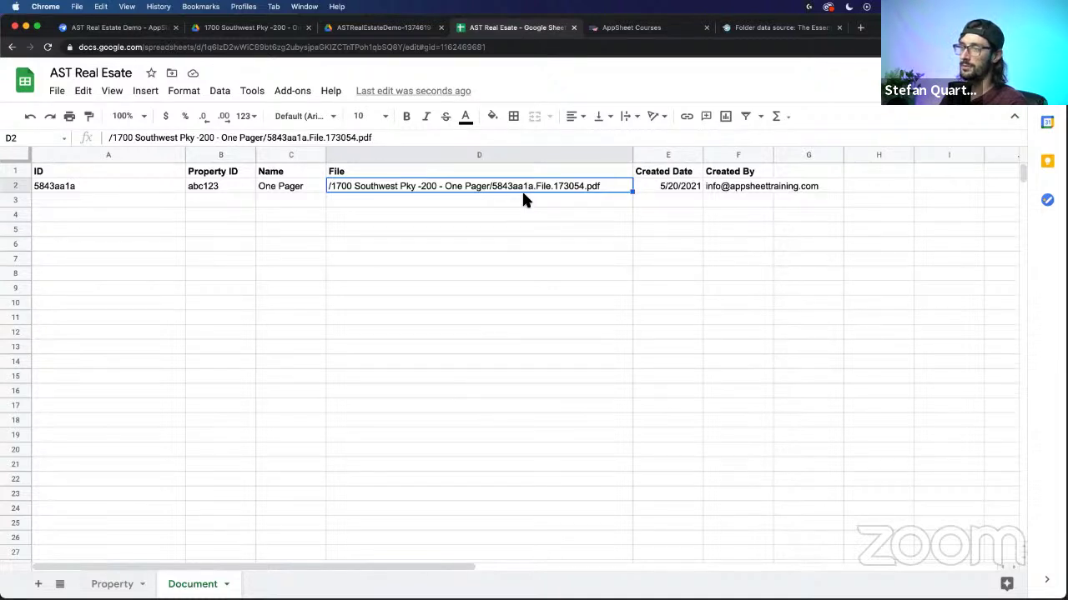
left_click(47, 207)
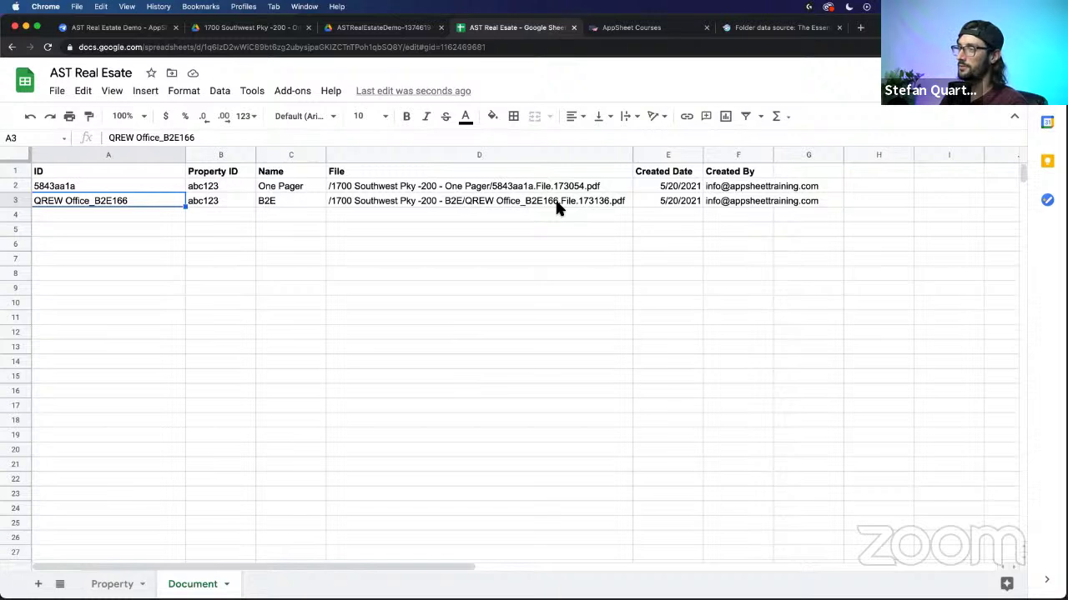
left_click(464, 204)
Step: Highlight the QREW Office_B2E166 prefix and 173136 timestamp in D3's file name
double_click(464, 204)
left_click_drag(461, 204, 557, 206)
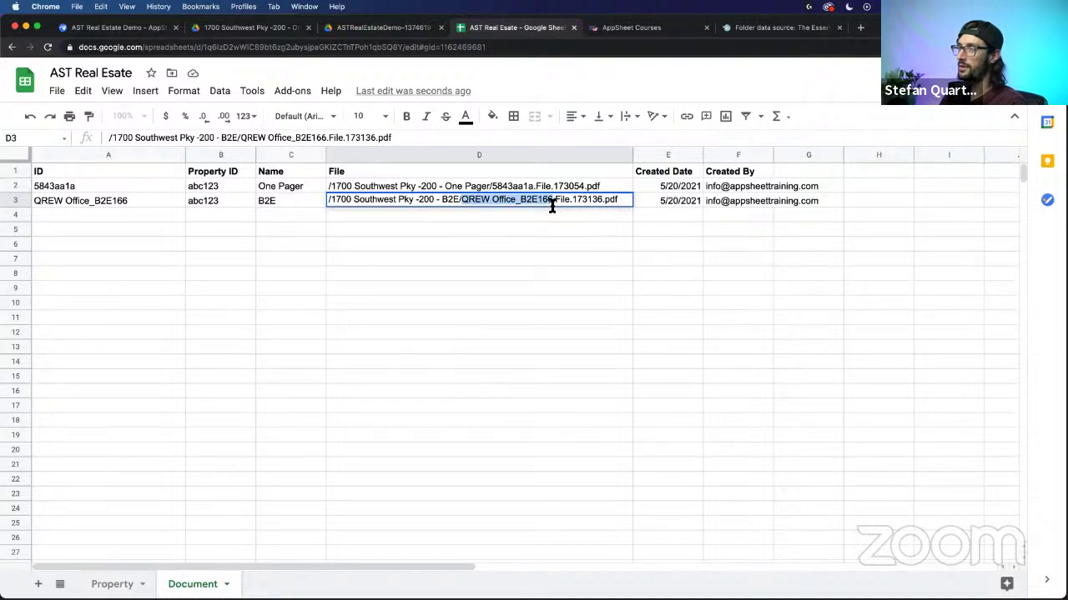
left_click(557, 200)
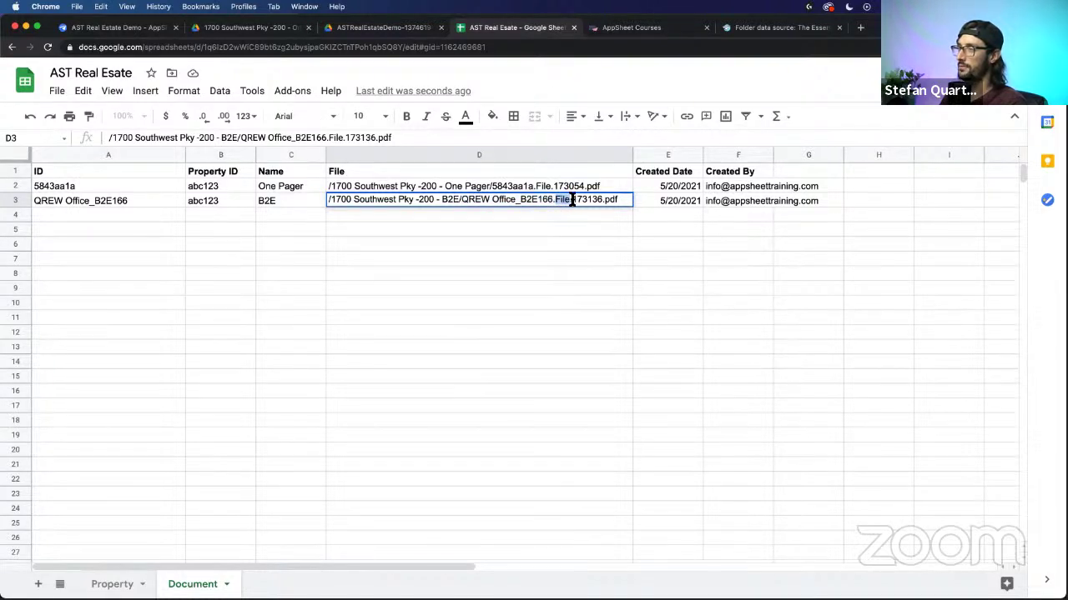
left_click_drag(573, 201, 602, 203)
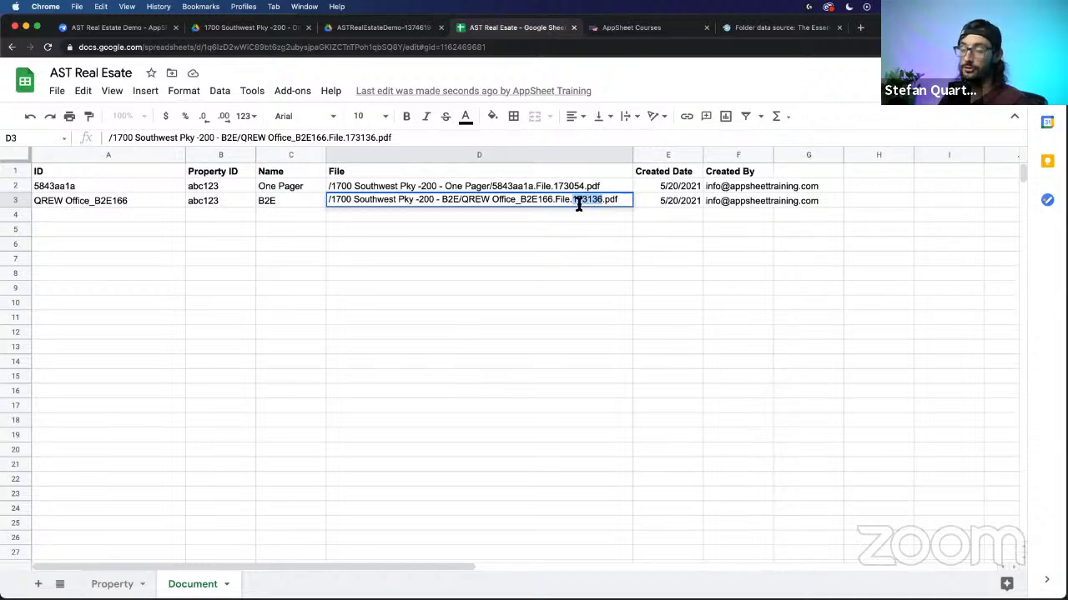
left_click(559, 202)
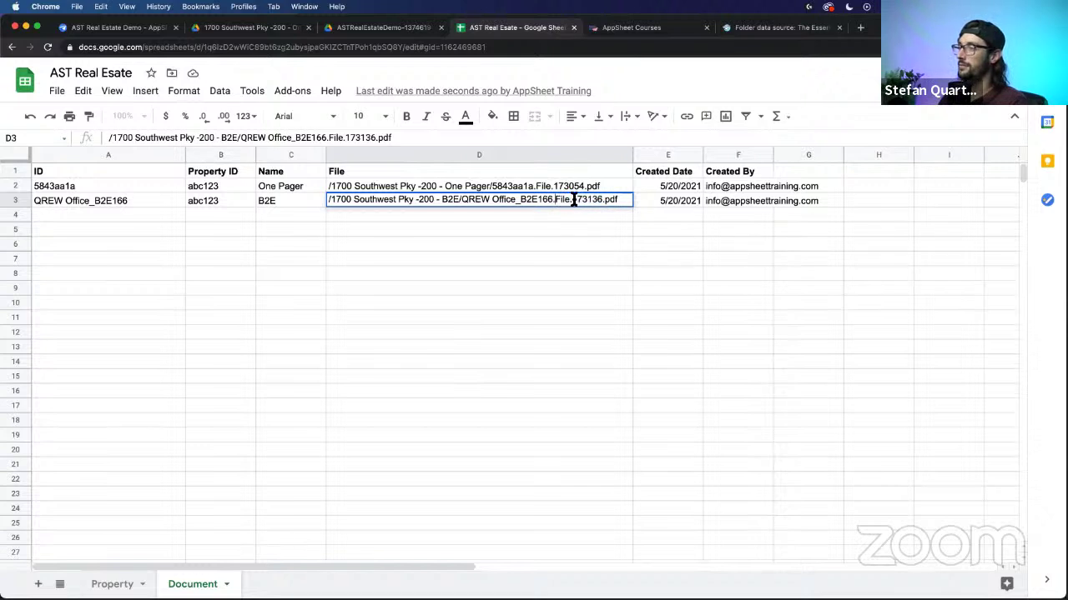
left_click_drag(573, 200, 600, 201)
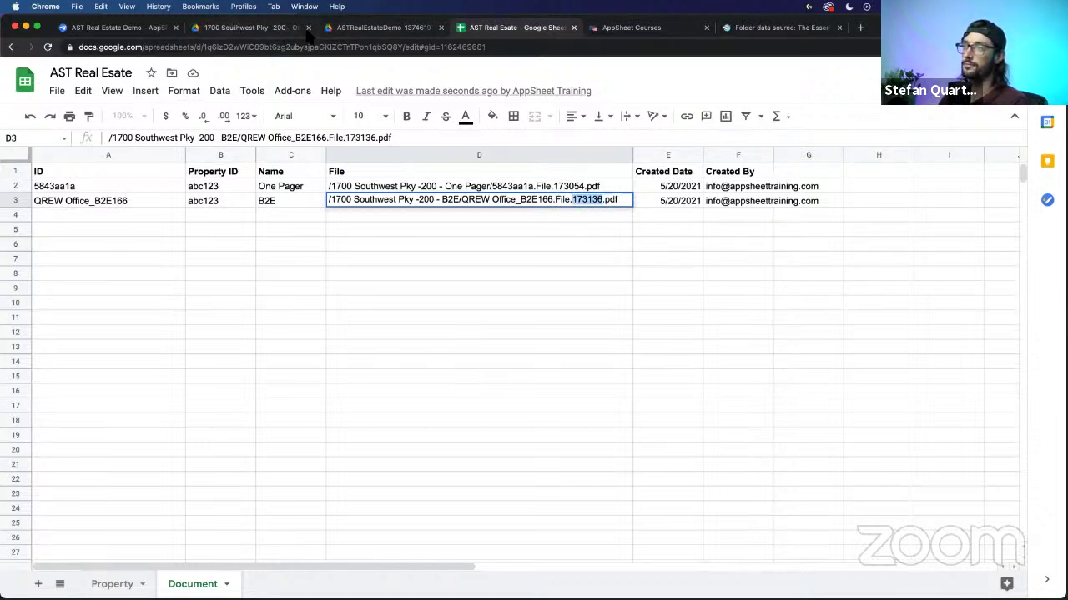
left_click(265, 30)
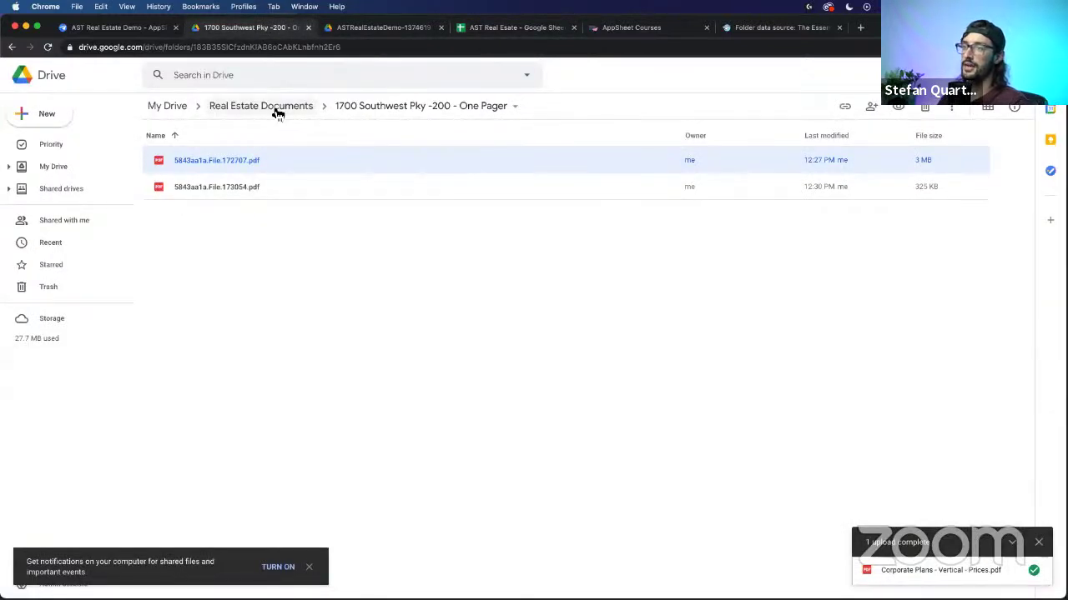
Step: Check the B2E folder's single QREW Office_B2E166.File.173136.pdf, then return to AppSheet
left_click(274, 108)
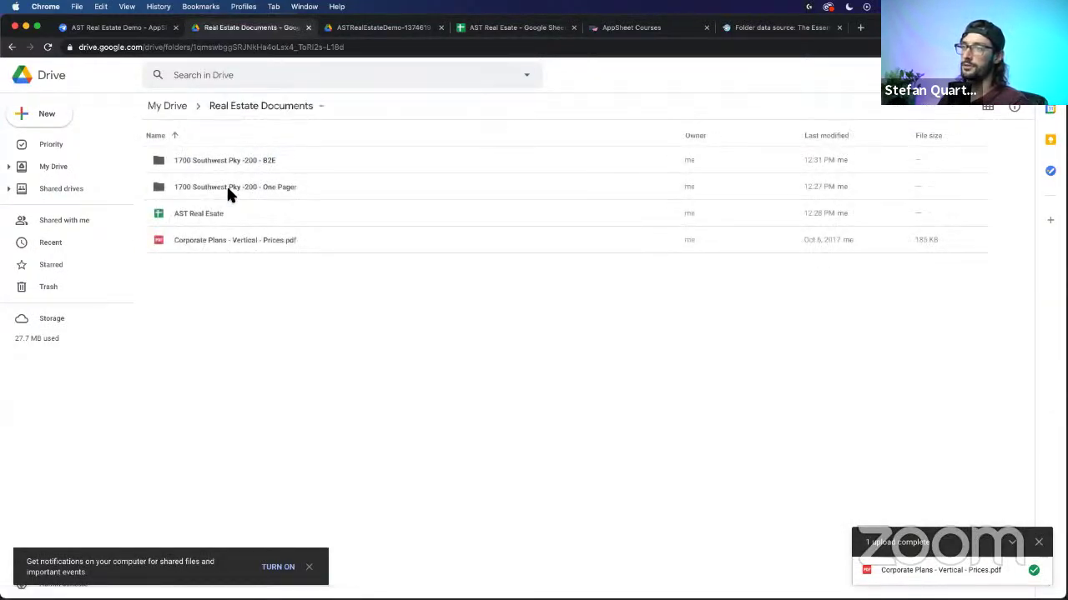
double_click(229, 151)
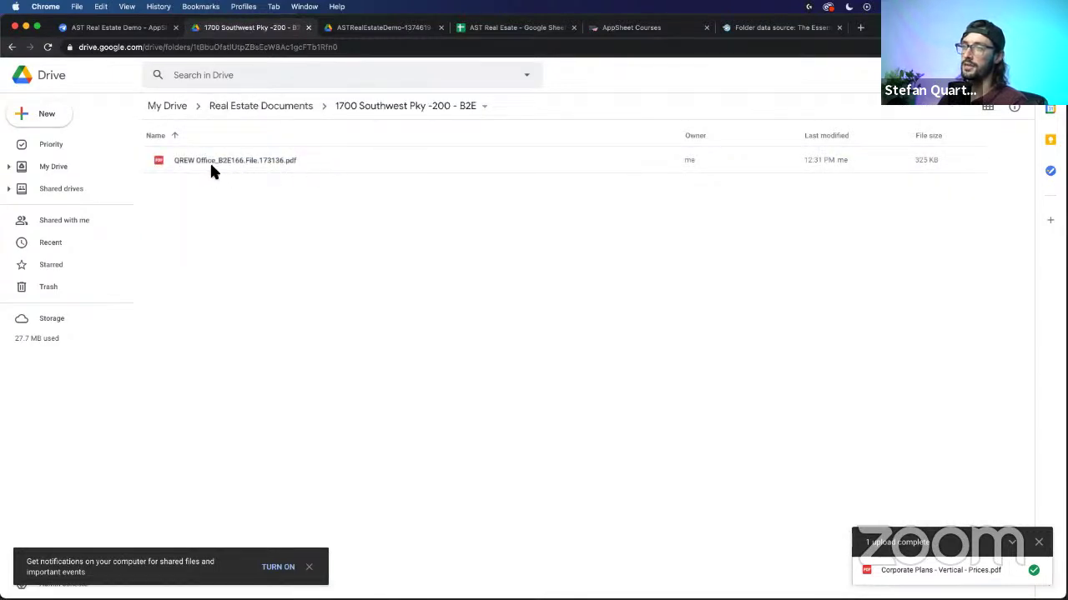
left_click(198, 164)
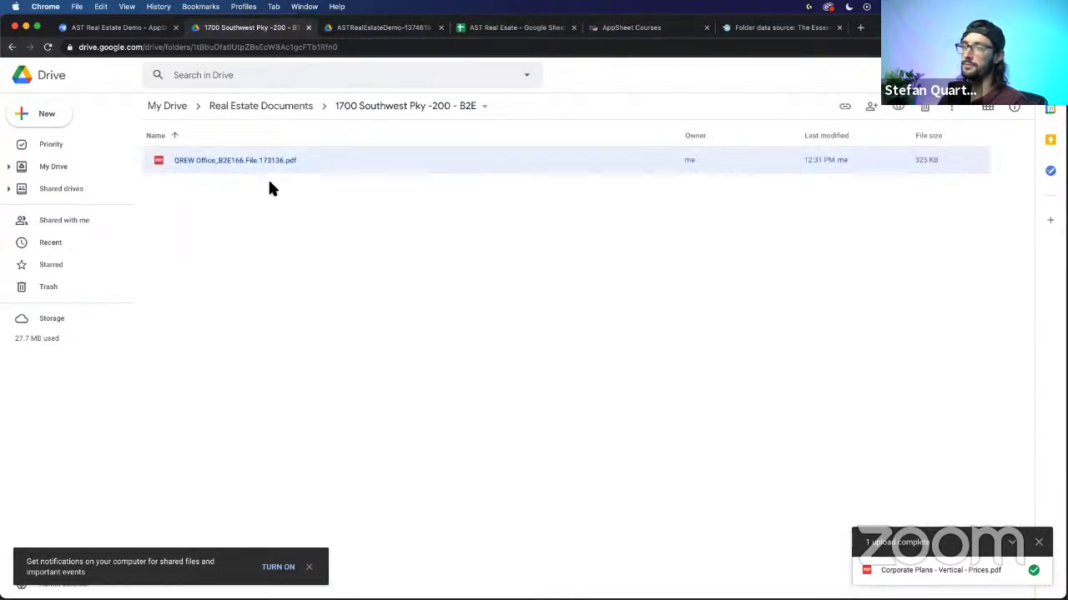
left_click(279, 108)
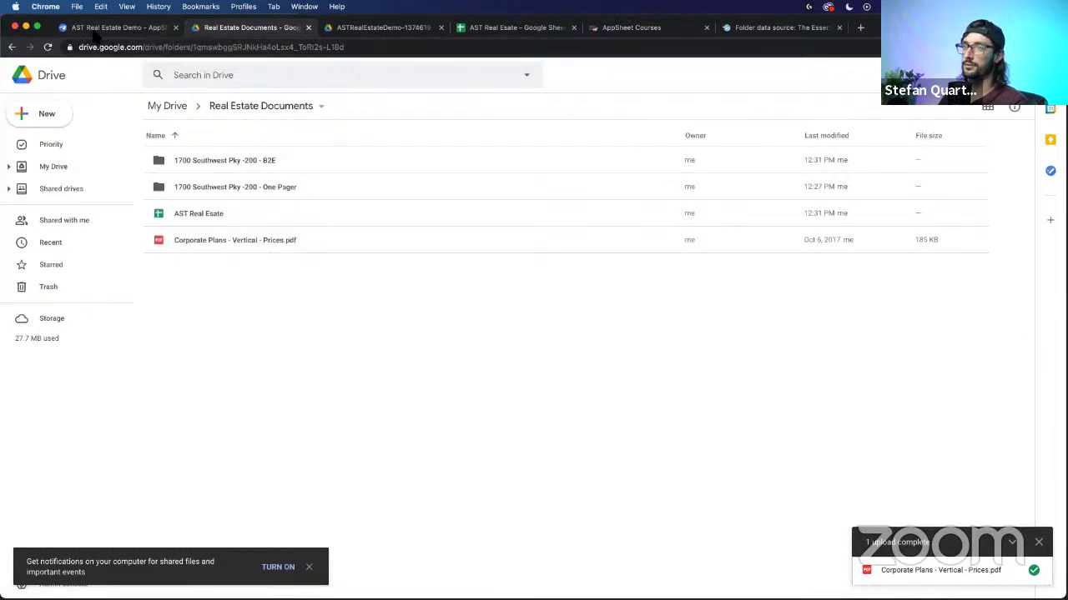
left_click(93, 28)
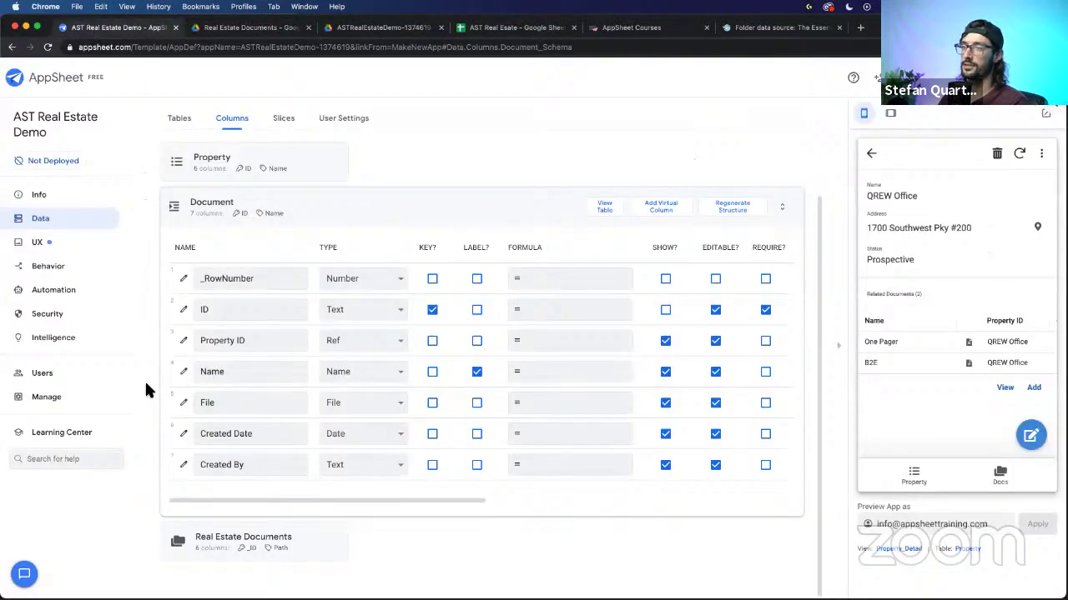
Step: Delete the File column's Image/File folder path formula, leaving it blank, and save
left_click(186, 405)
left_click(524, 326)
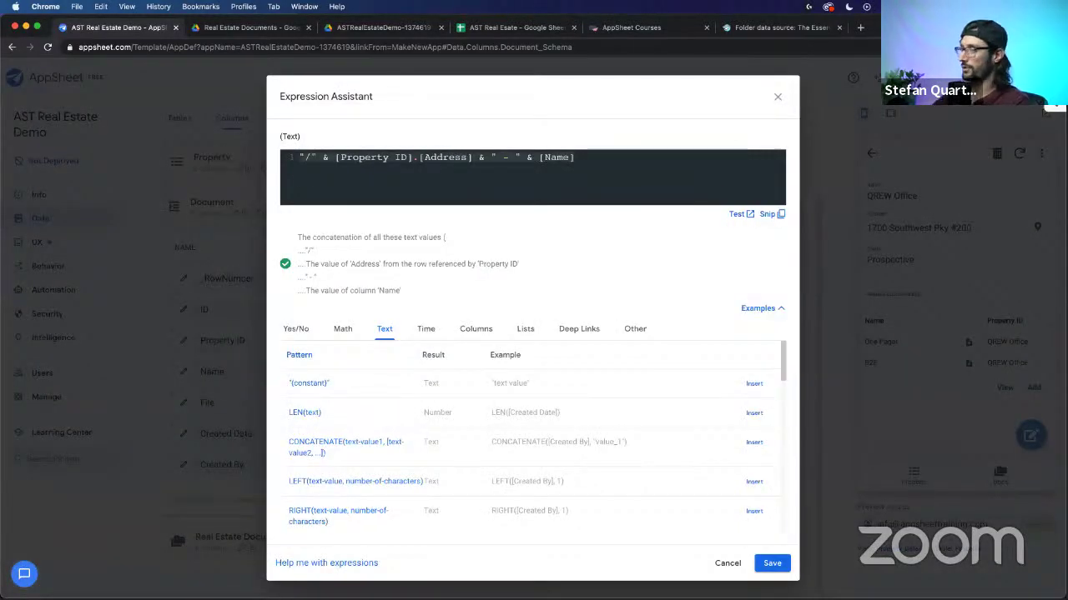
right_click(642, 526)
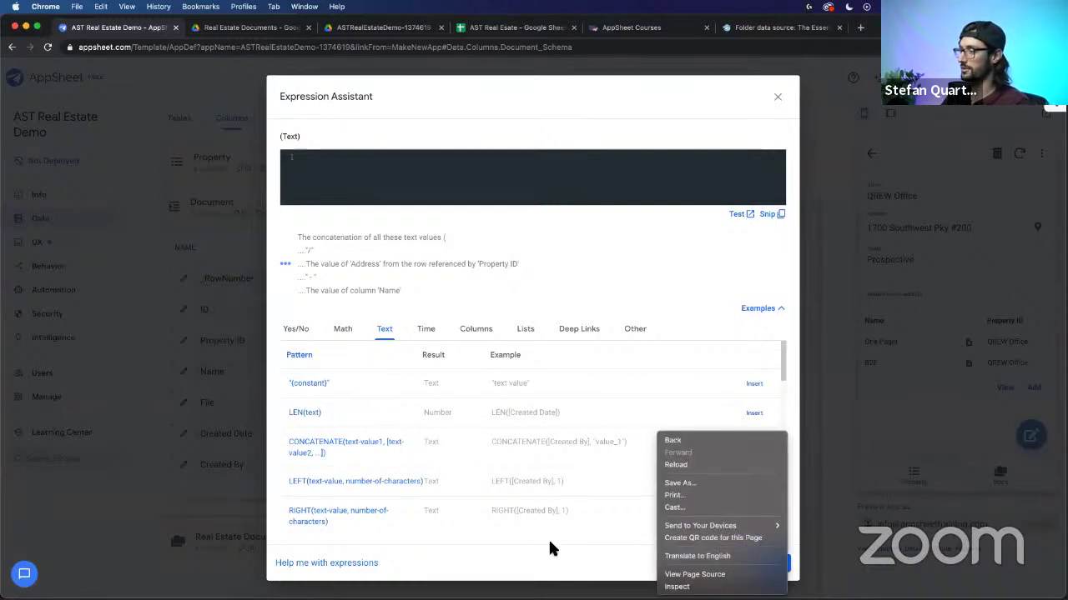
left_click(764, 565)
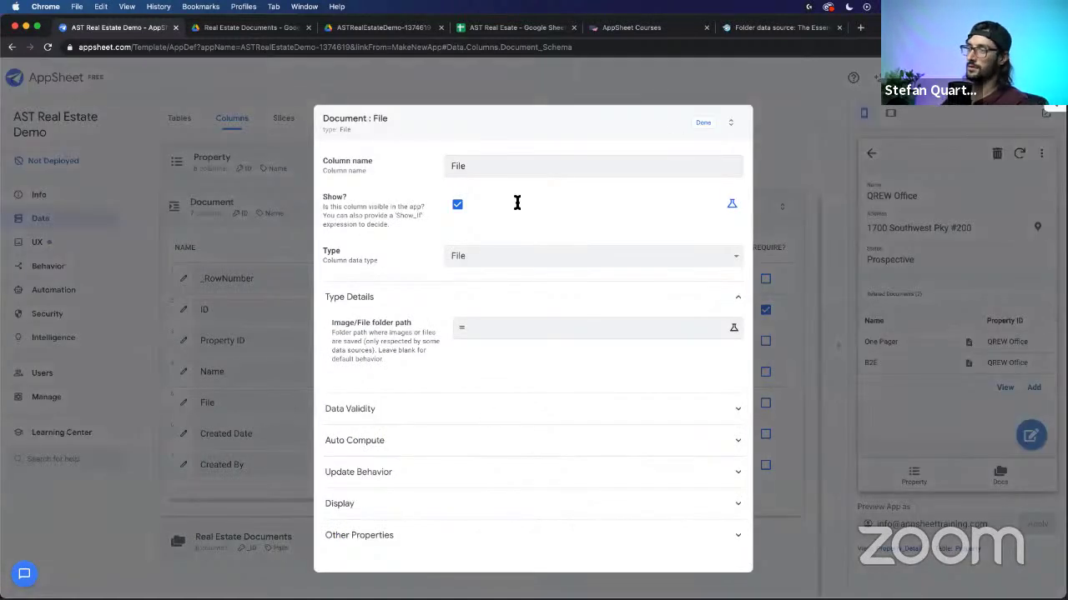
left_click(701, 124)
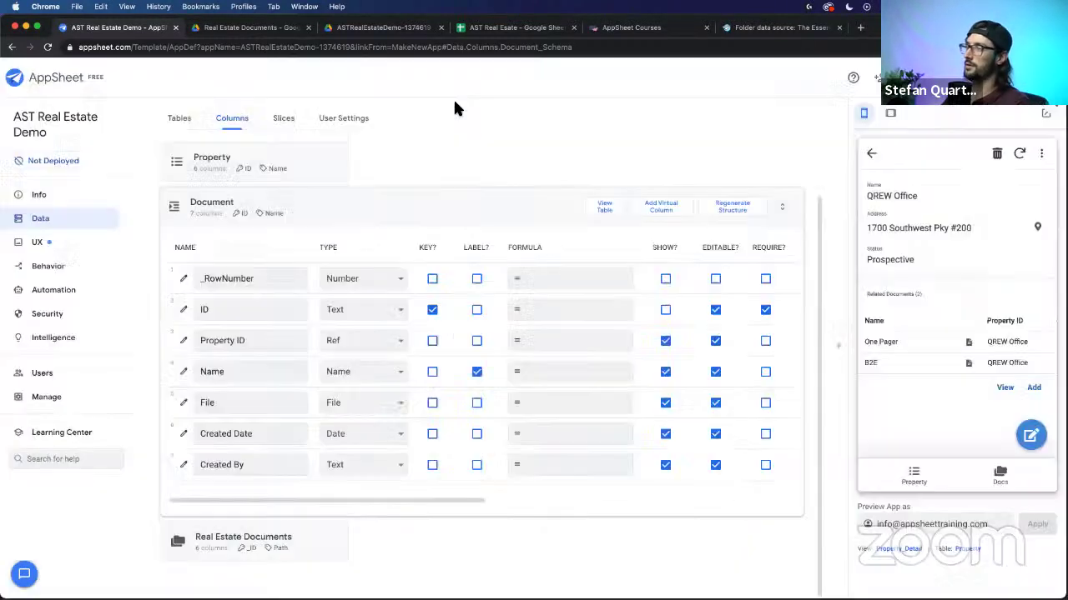
Step: Glance over the Drive folders and AppSheet editor, ending in Real Estate Documents
left_click(237, 29)
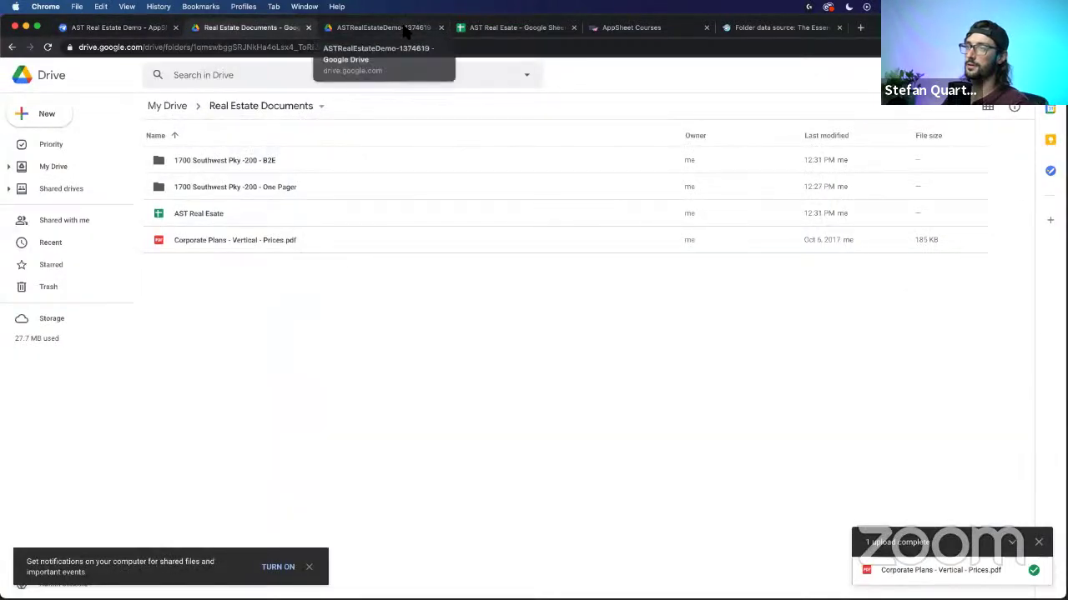
left_click(406, 28)
left_click(263, 29)
left_click(117, 28)
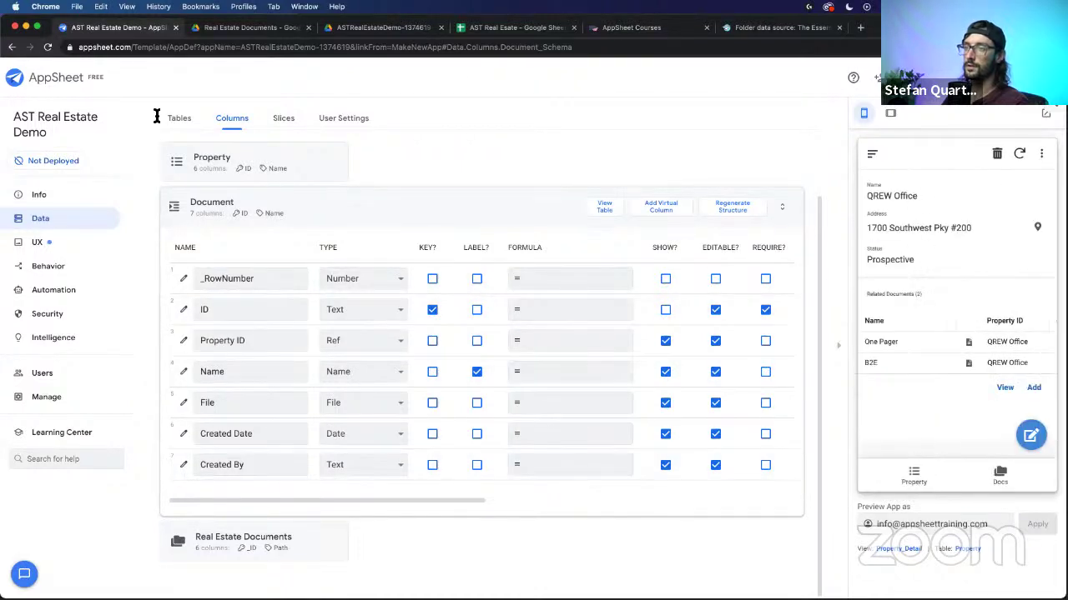
left_click(265, 29)
Step: Move both 1700 Southwest Pky -200 folders, B2E and One Pager, to the trash
left_click(231, 164)
left_click(239, 188, "shift")
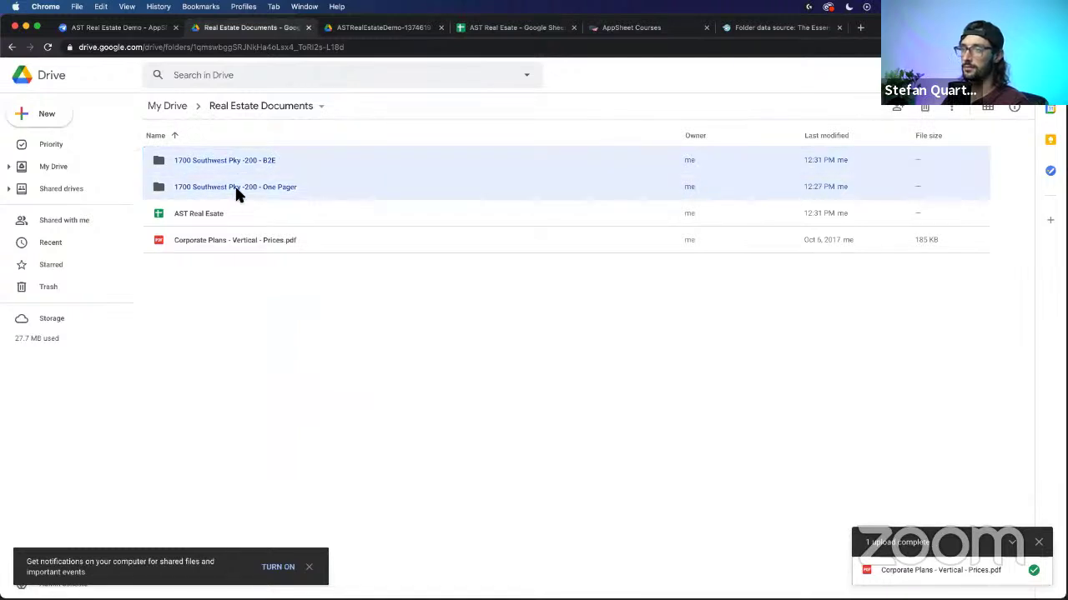
right_click(239, 190)
left_click(294, 360)
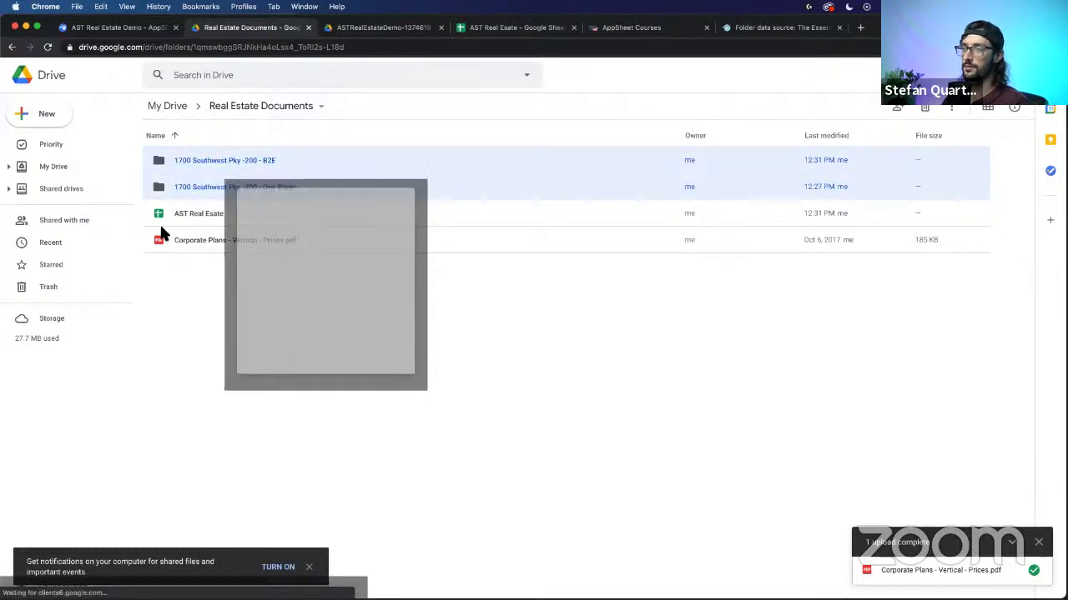
left_click(543, 360)
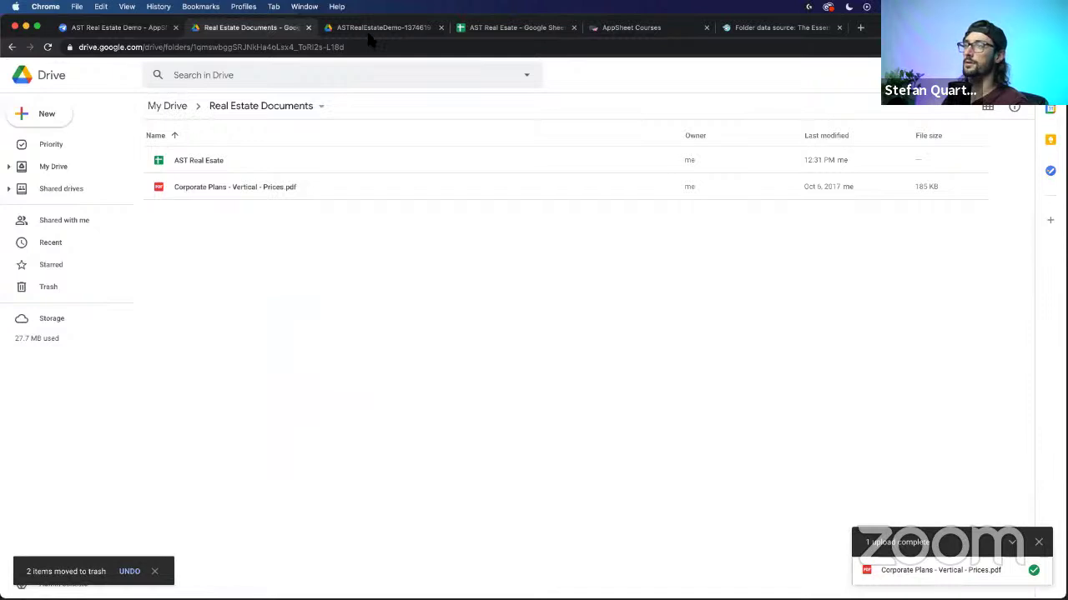
left_click(393, 32)
Step: Clear cells A2:G3 of the Document sheet, leaving only the header row
left_click(488, 32)
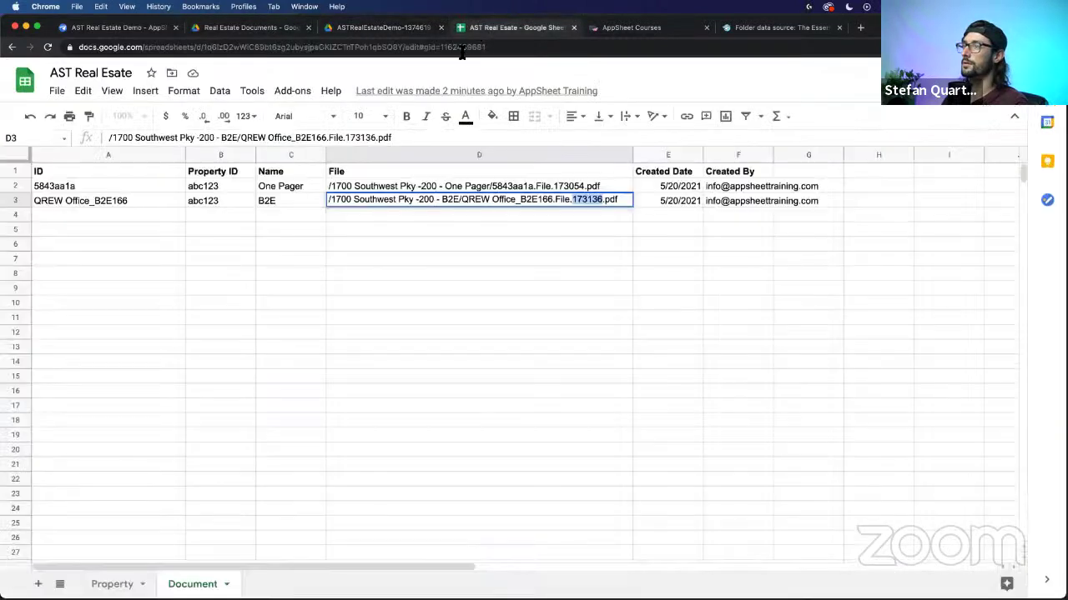
left_click_drag(93, 188, 775, 207)
key("Delete")
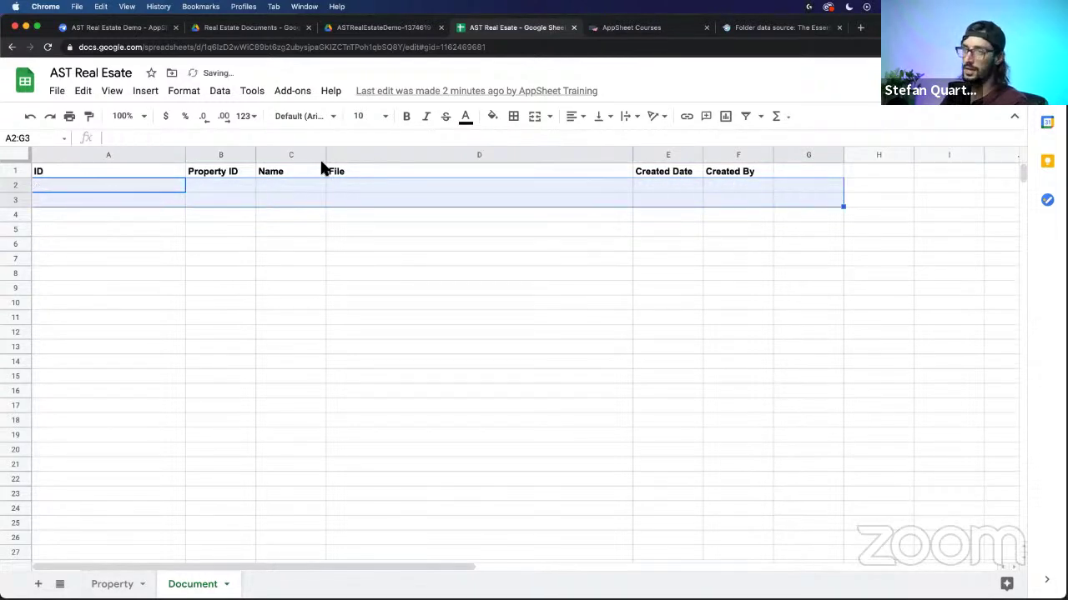
left_click(153, 377)
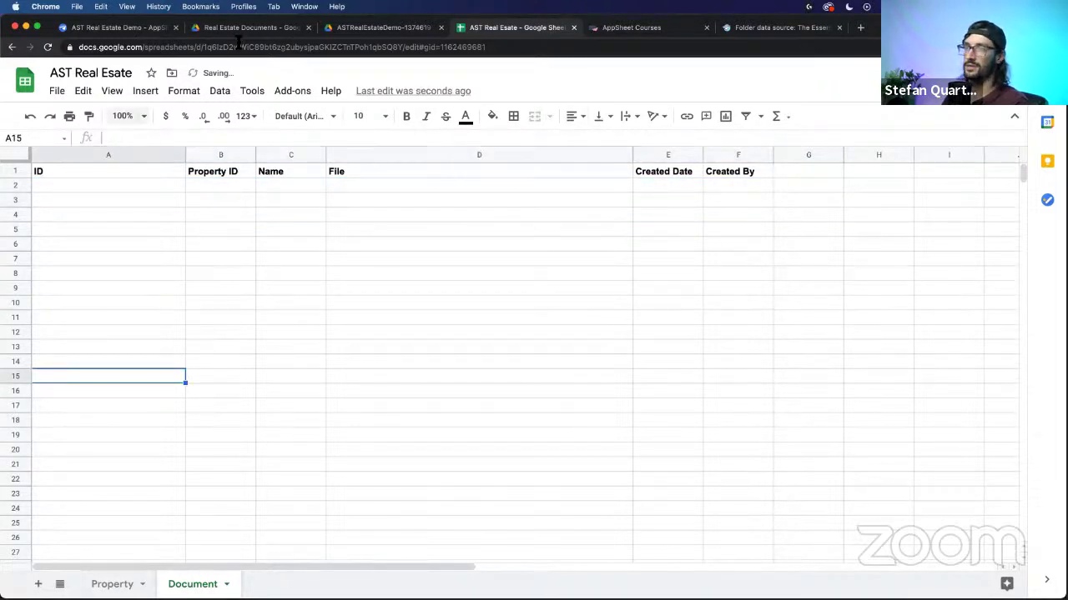
left_click(121, 28)
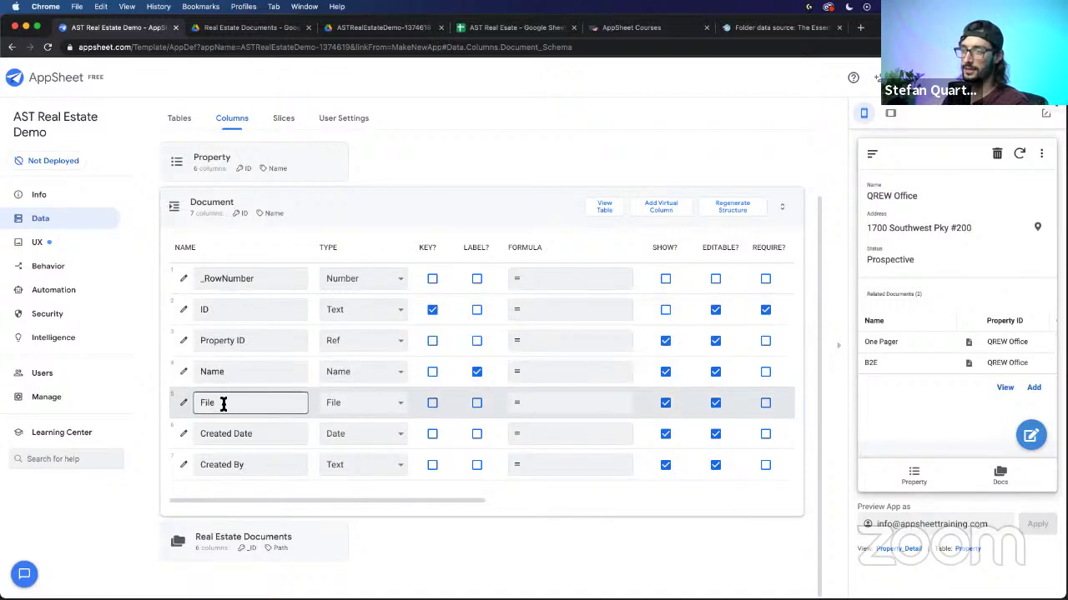
Step: Rewrite the ID column's initial value with "." separators: property name, document name, LEFT(UNIQUEID(),3)
left_click(183, 310)
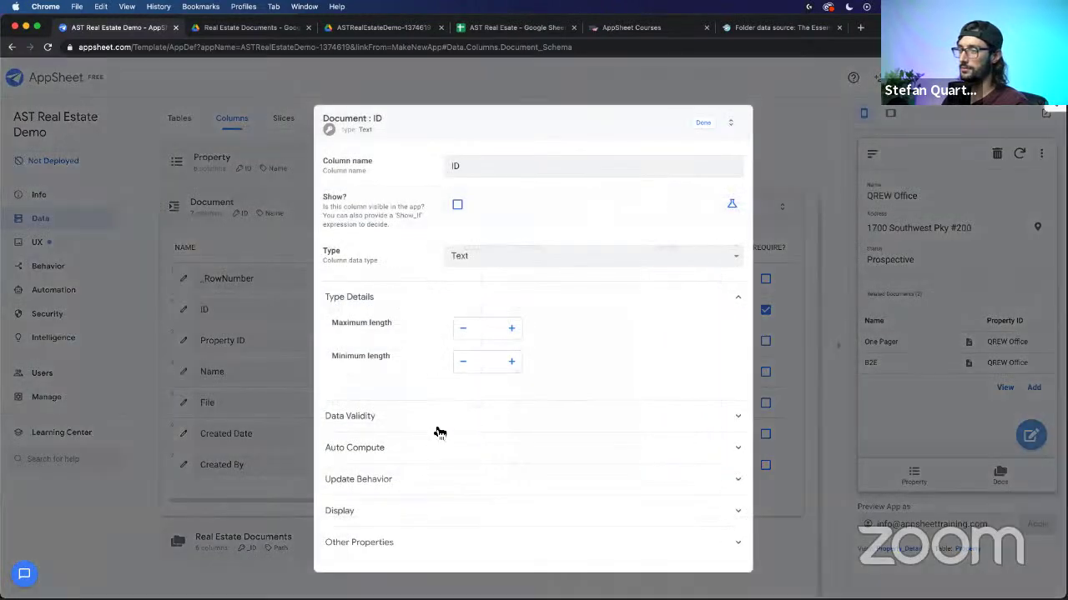
left_click(424, 450)
left_click(512, 521)
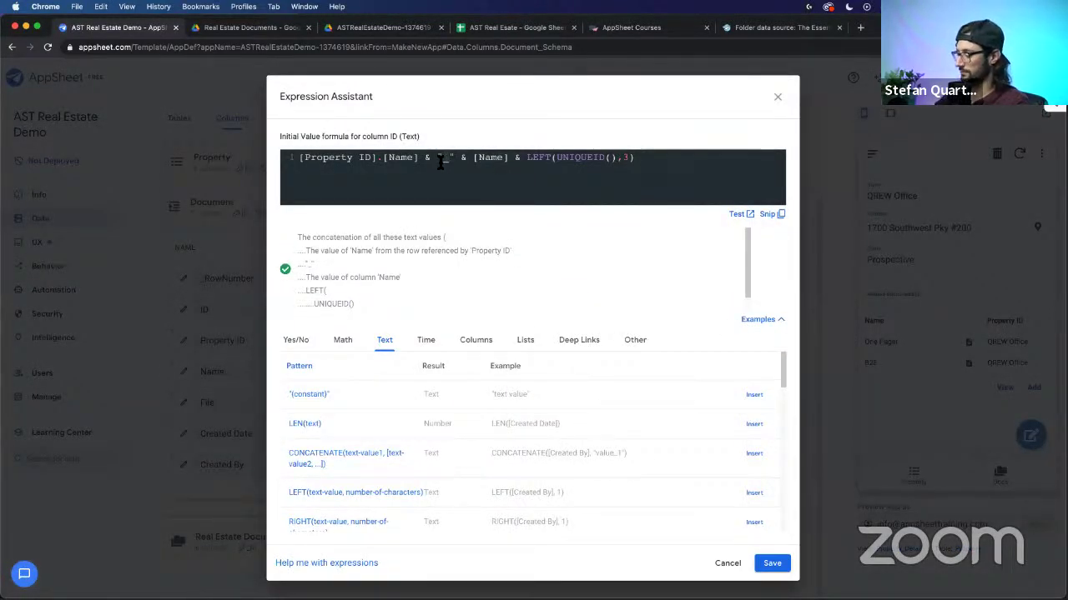
left_click(442, 157)
key("BackSpace")
type(".")
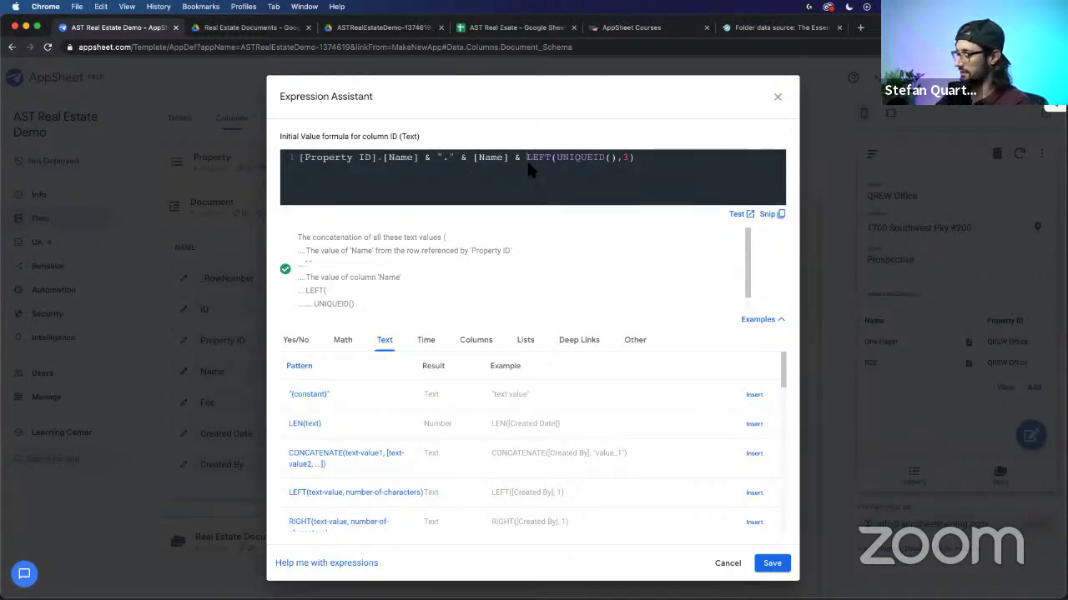
type("& ")
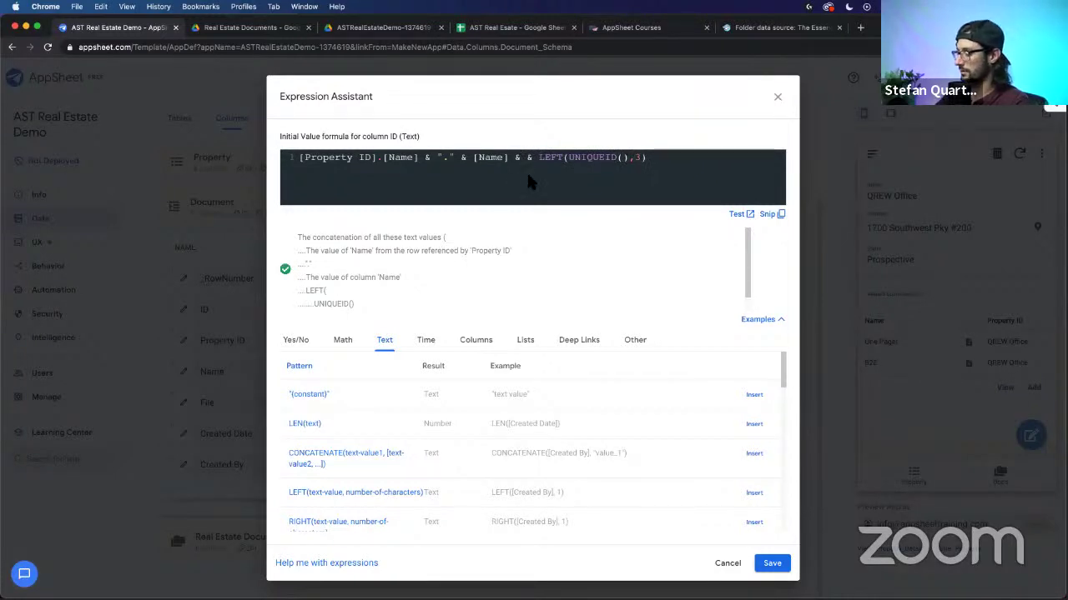
type("\"\" ")
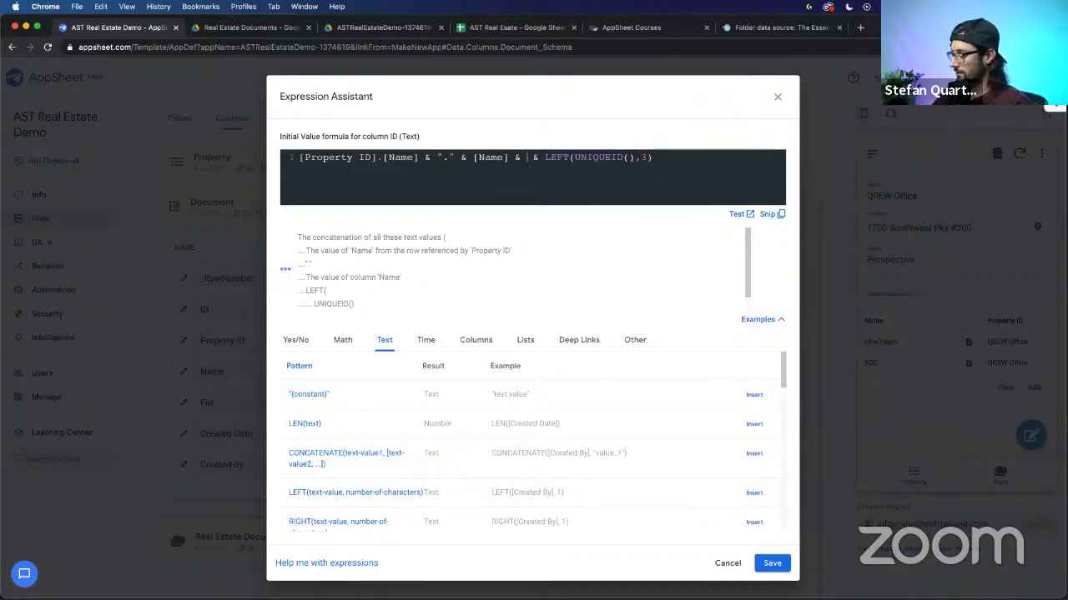
type(".")
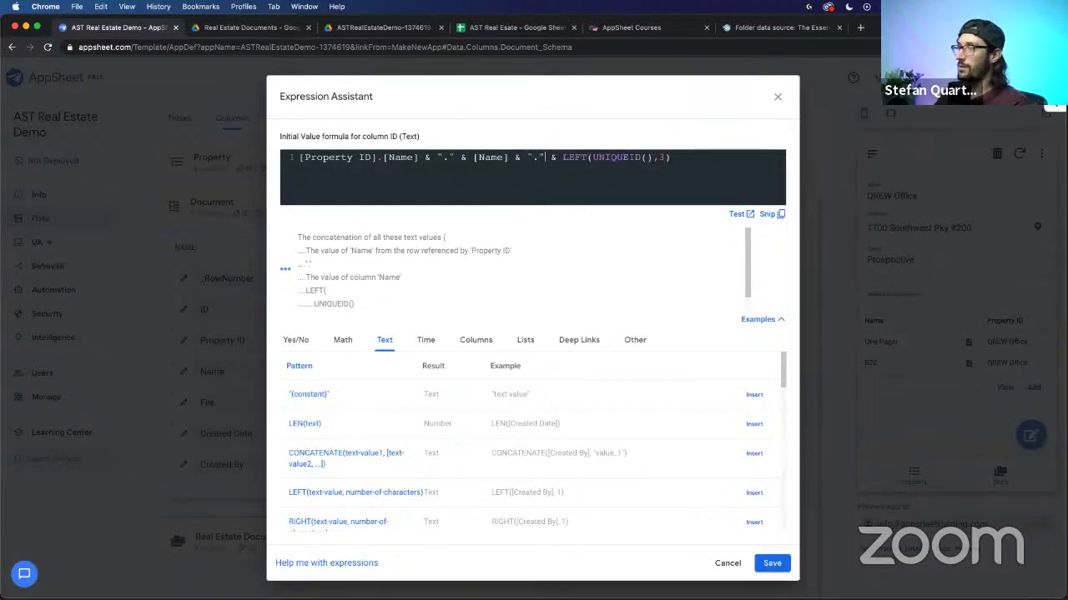
left_click(537, 191)
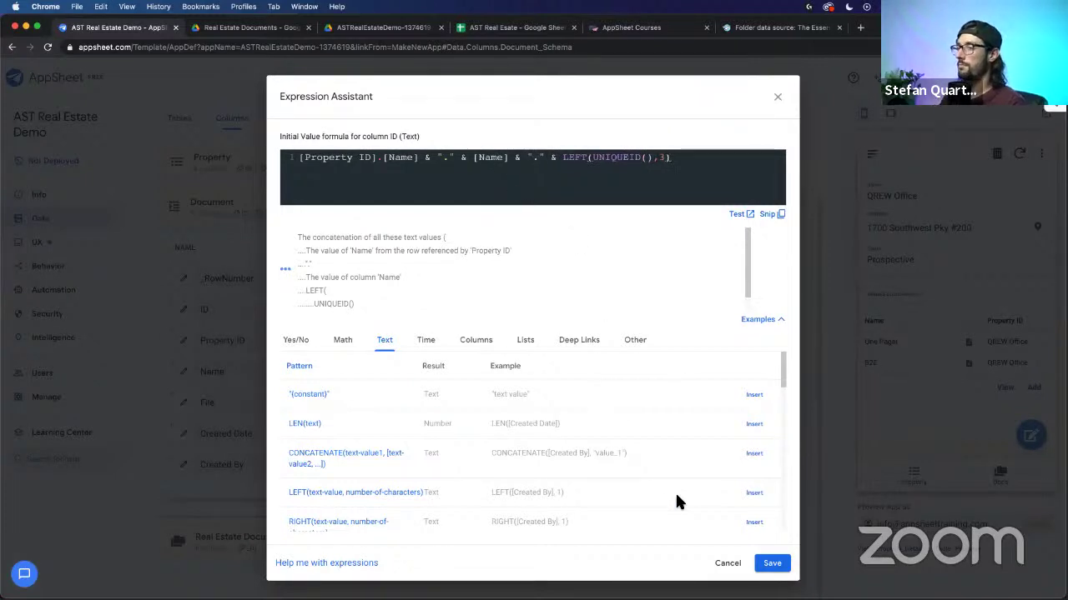
left_click(772, 563)
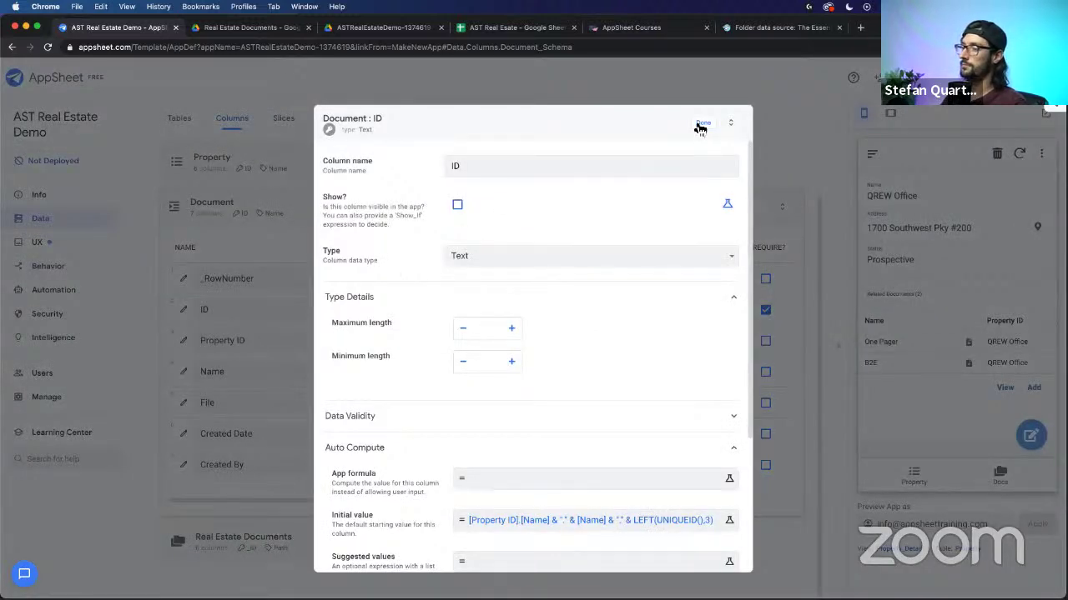
left_click(702, 125)
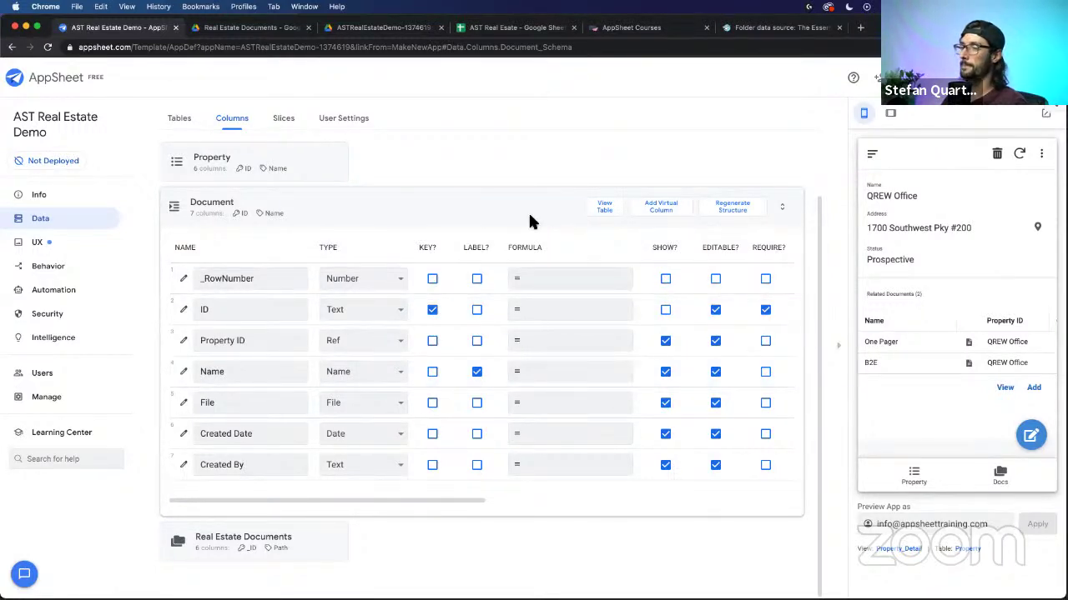
Step: Inspect the ID column settings and expand the Real Estate Documents table's columns
left_click(185, 310)
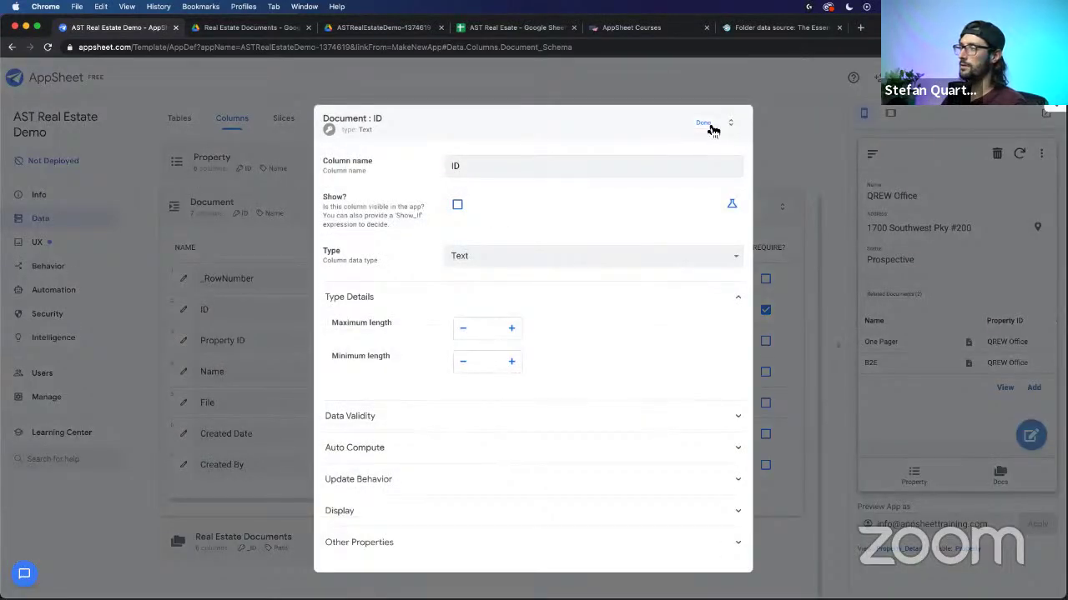
left_click(409, 425)
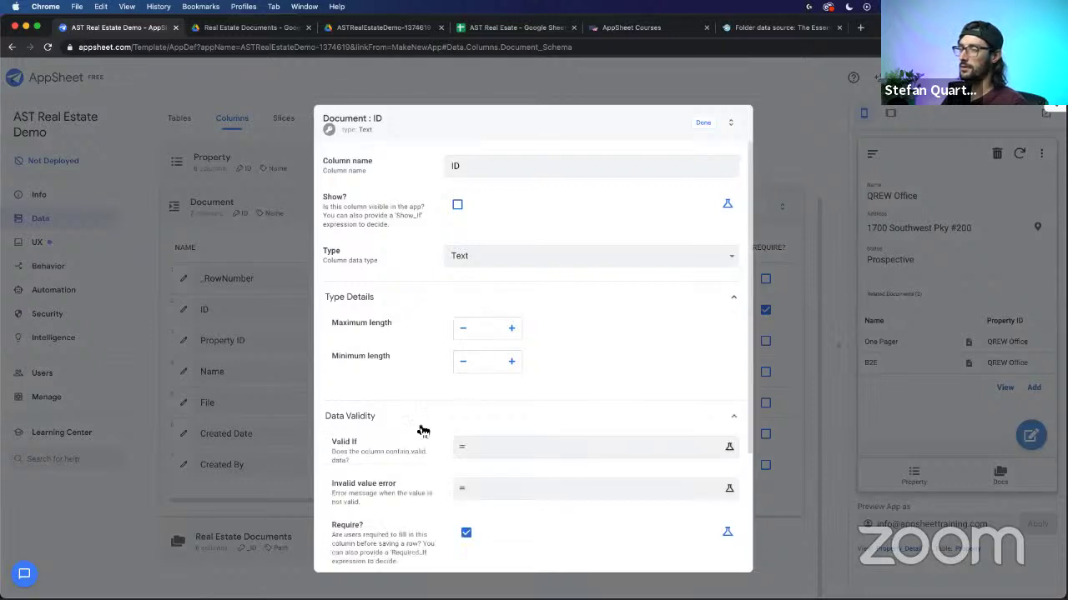
left_click(703, 124)
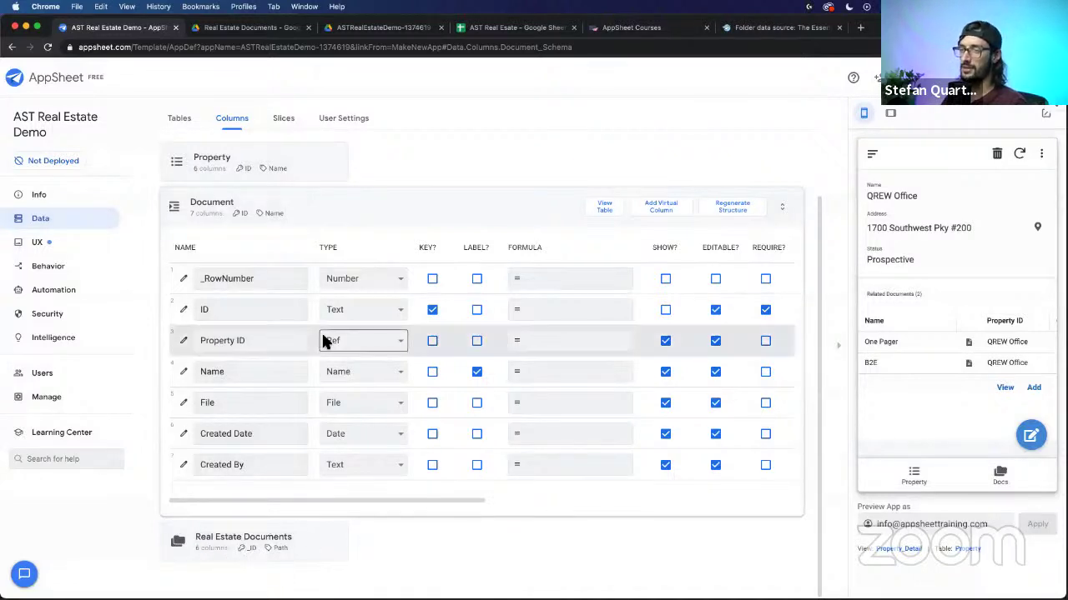
scroll(321, 334, "up", 2)
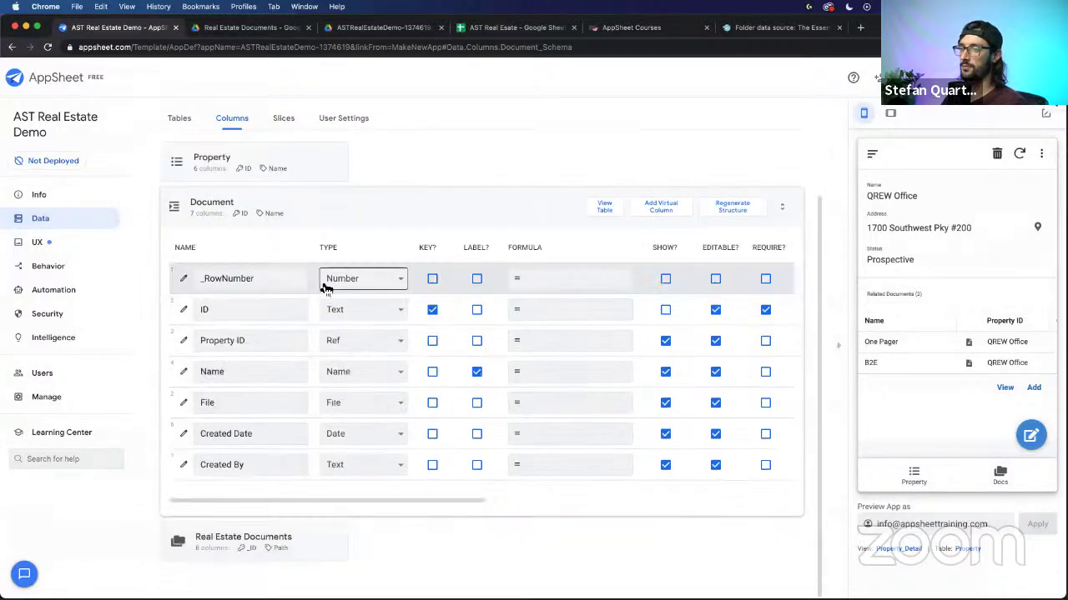
scroll(323, 265, "down", 2)
left_click(312, 557)
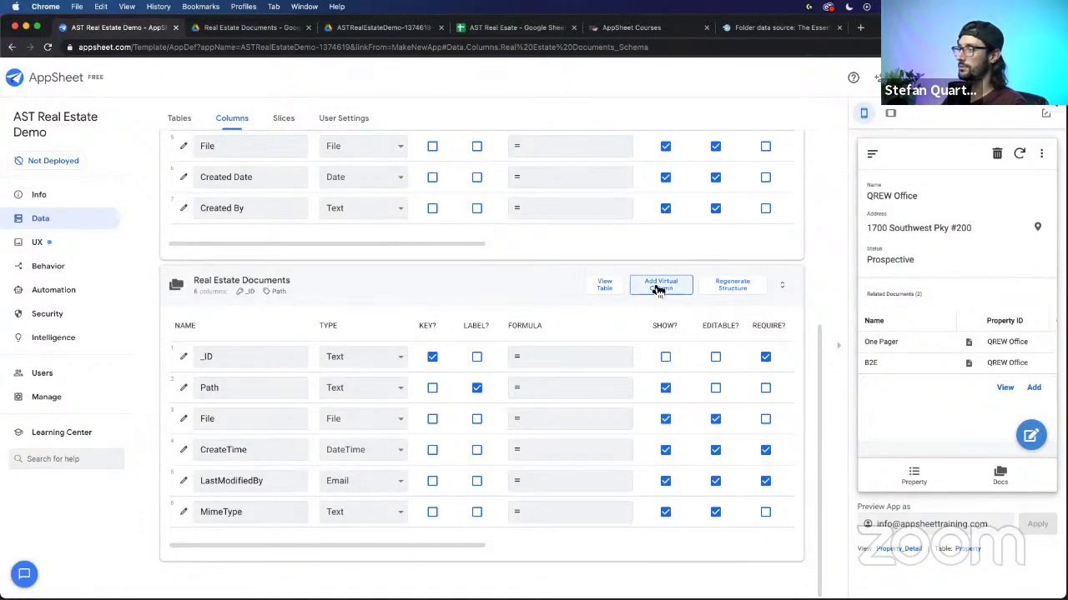
scroll(457, 317, "up", 5)
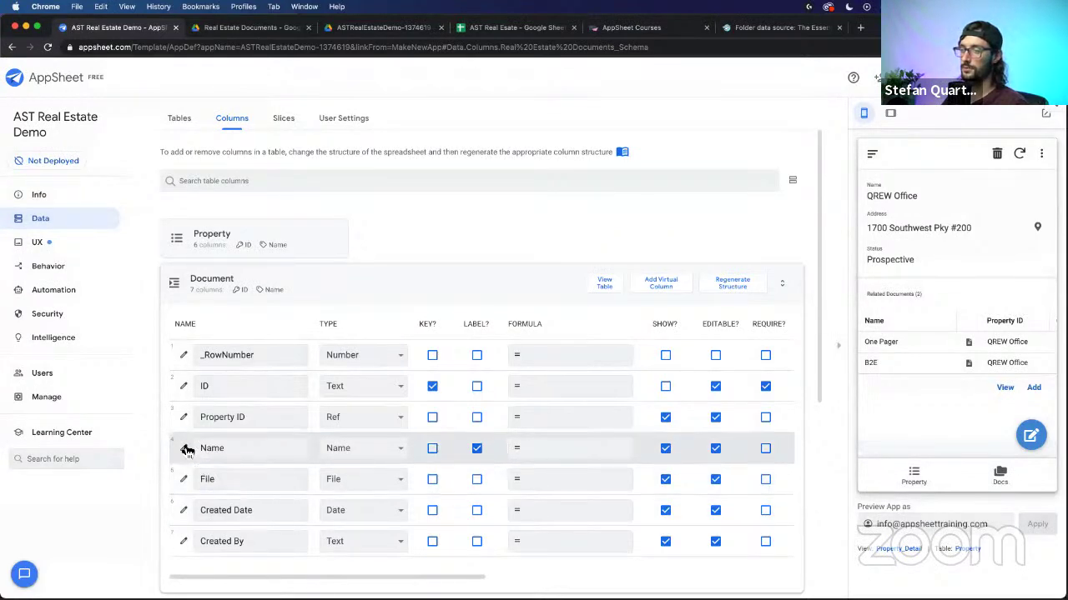
Step: Change the ID initial value's separator to "-" before LEFT(UNIQUEID(),3) and save the formula
left_click(183, 382)
left_click(438, 417)
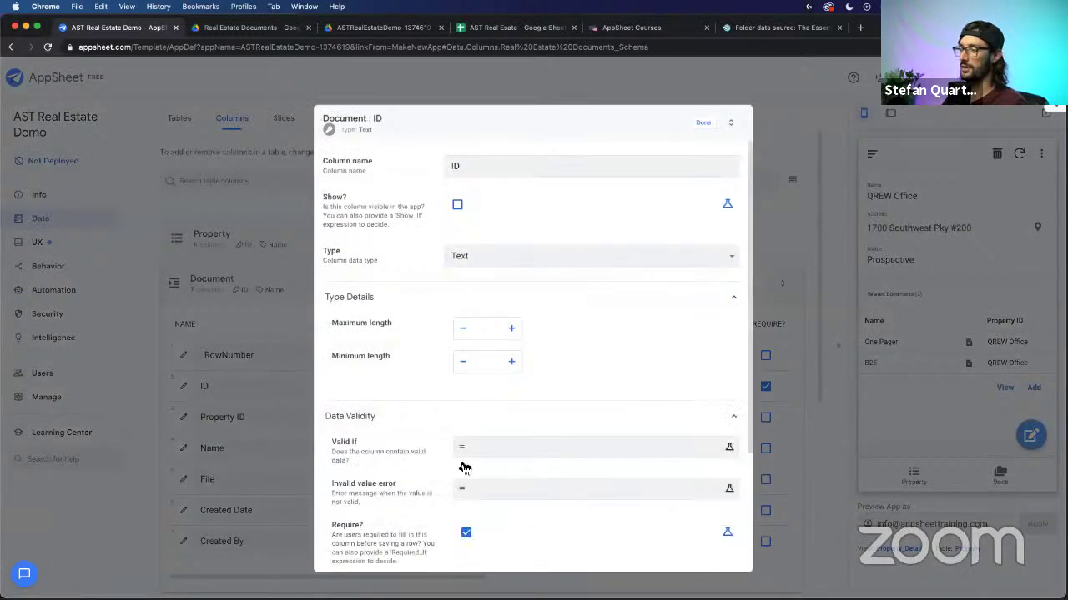
left_click(404, 420)
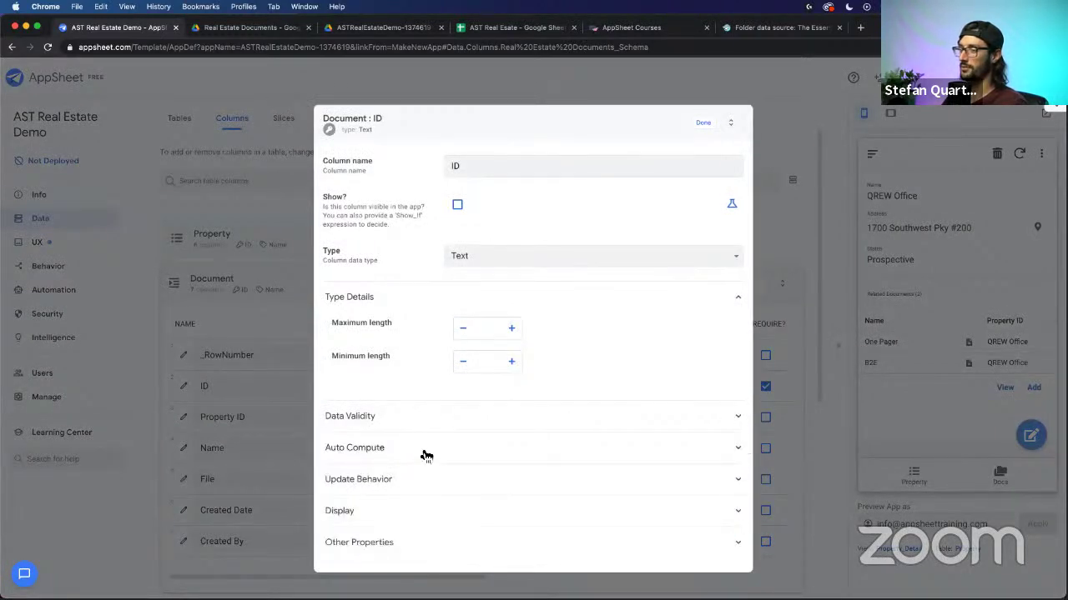
left_click(425, 455)
scroll(563, 438, "down", 2)
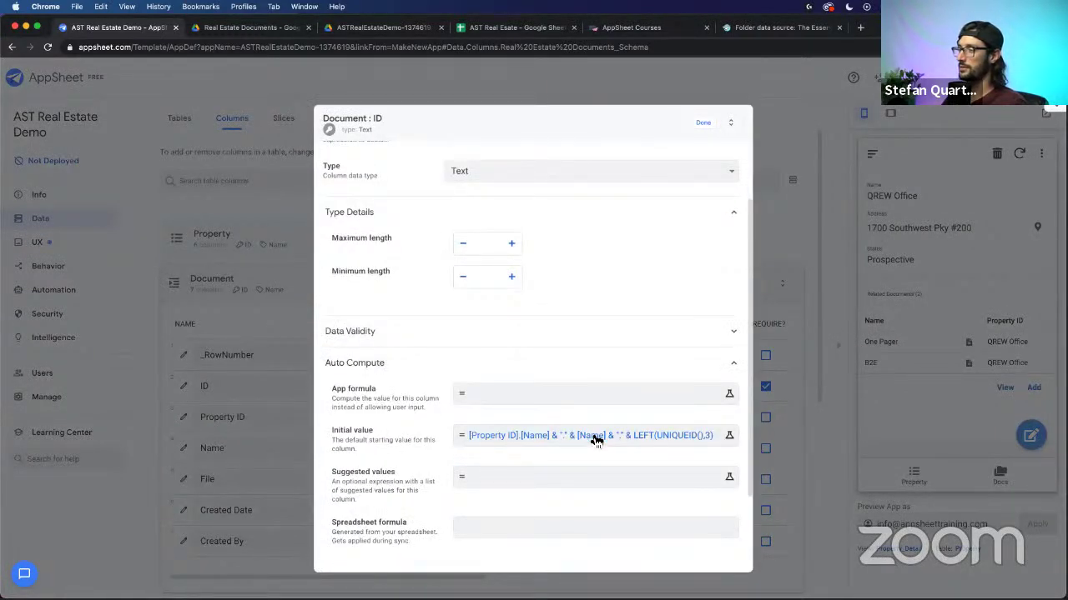
left_click(593, 435)
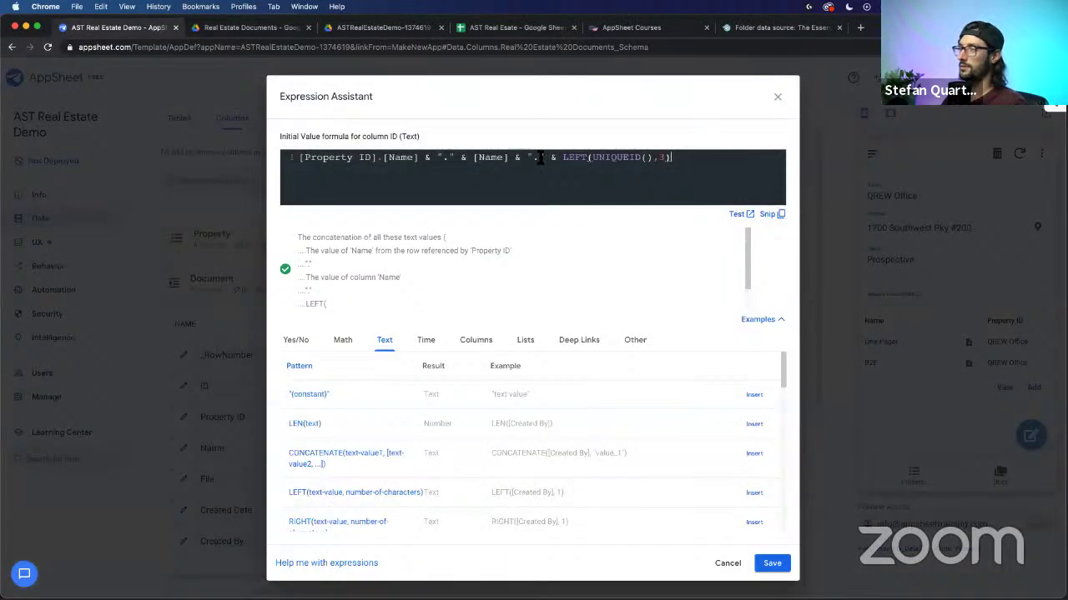
right_click(537, 160)
key("Escape")
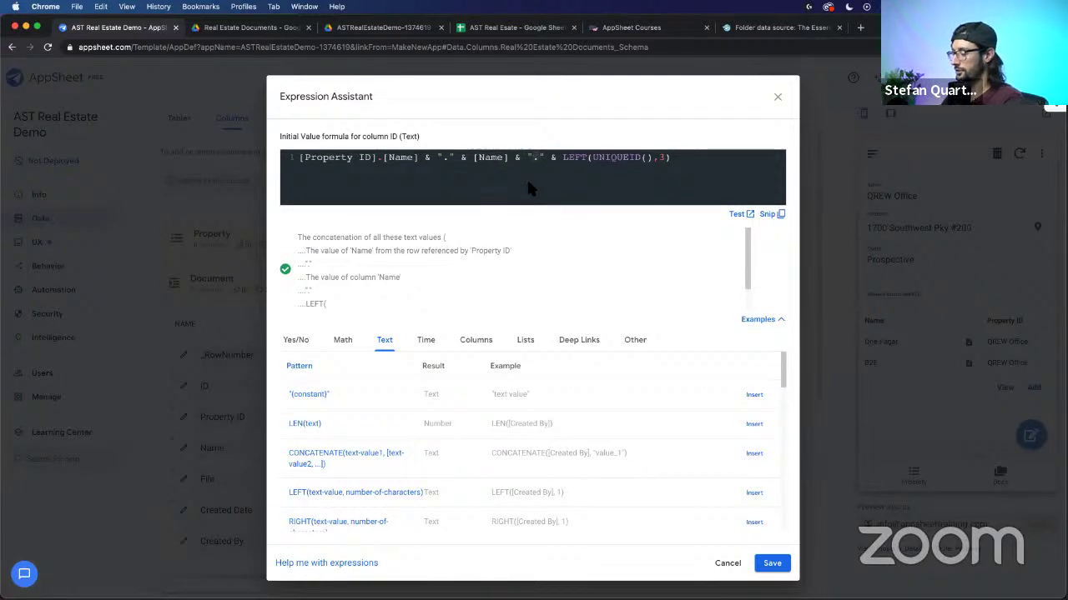
type("-")
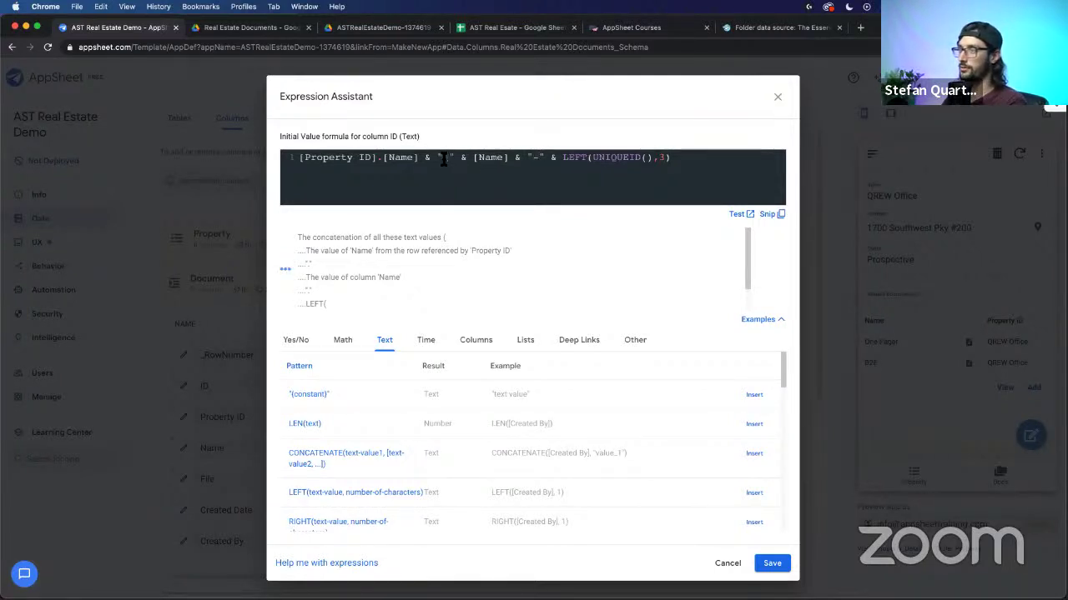
left_click(772, 563)
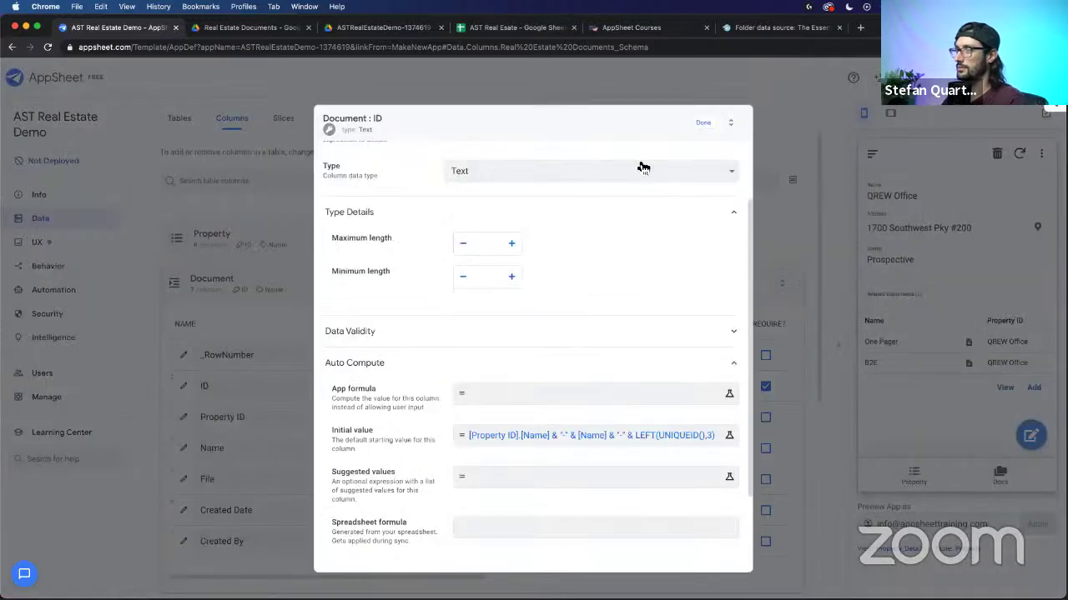
left_click(703, 123)
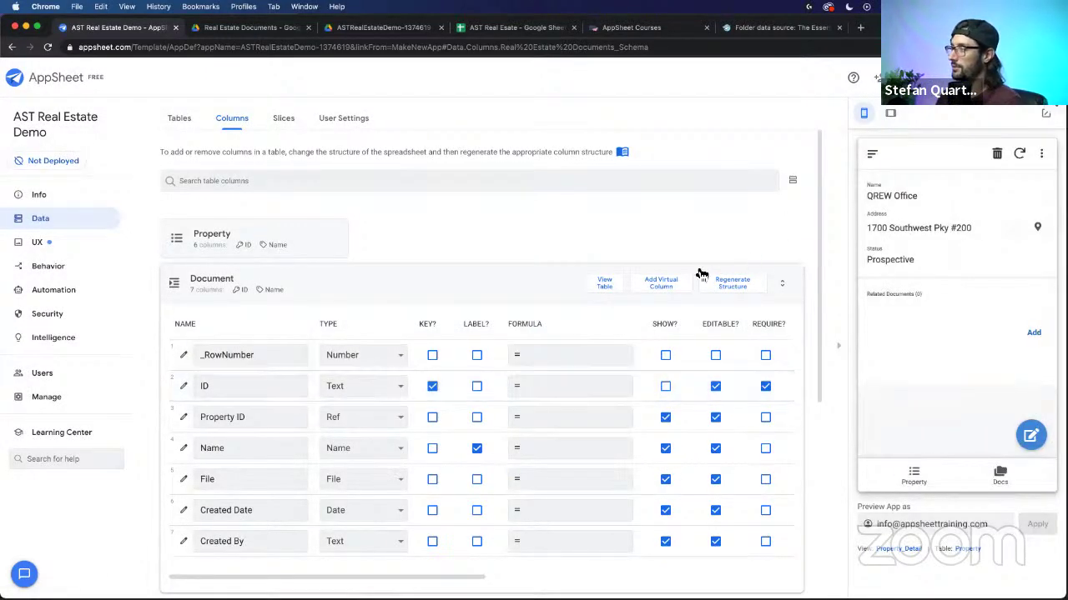
Step: Add a One Pager document to QREW Office with AppSheet Intro - 1Pager - May2015.pdf attached
left_click(203, 385)
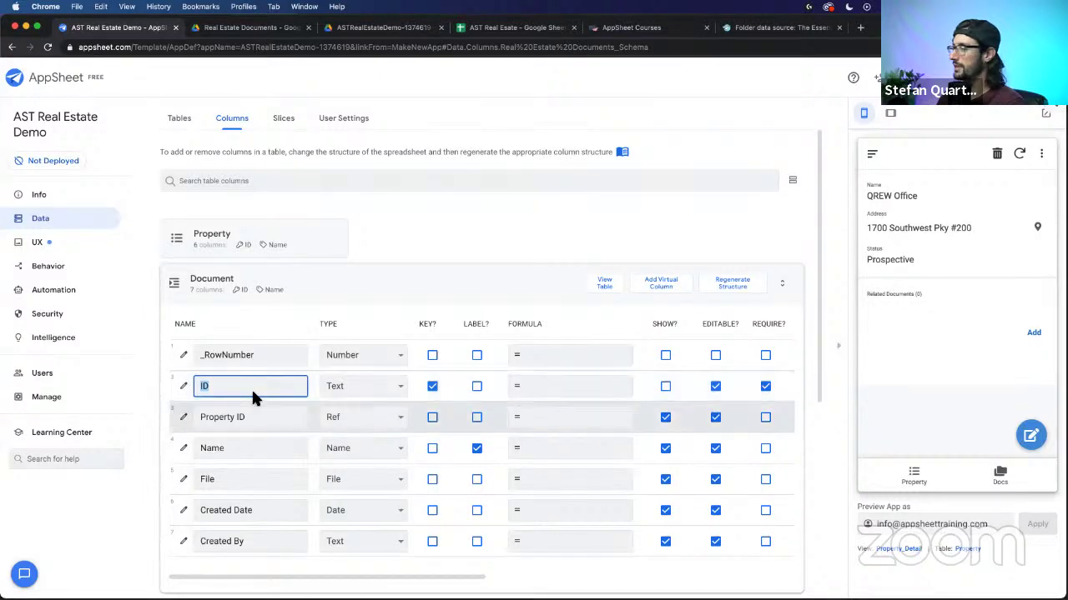
left_click(1034, 333)
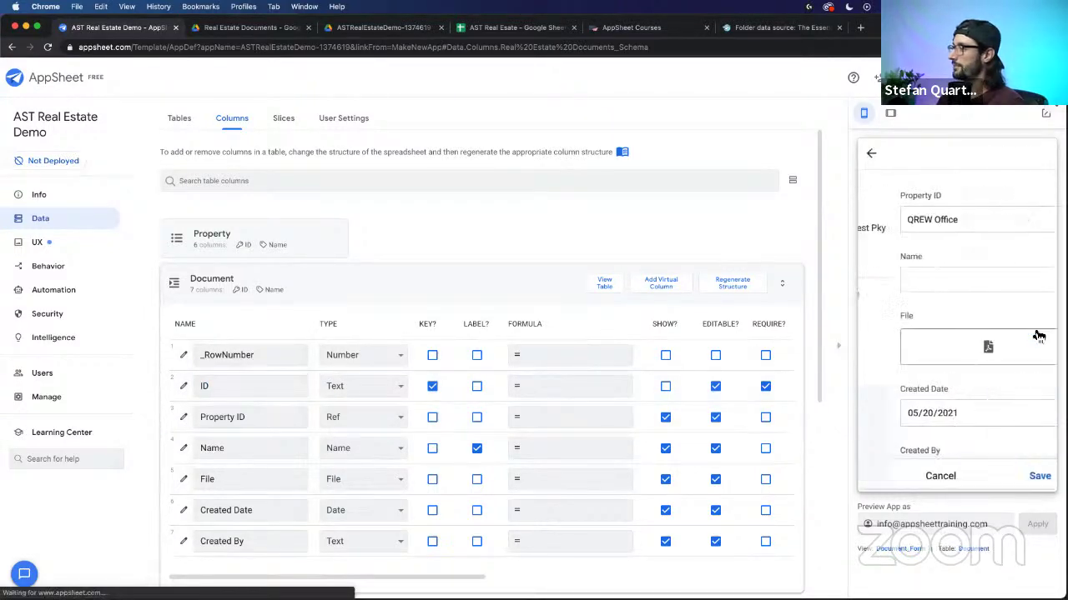
left_click(940, 274)
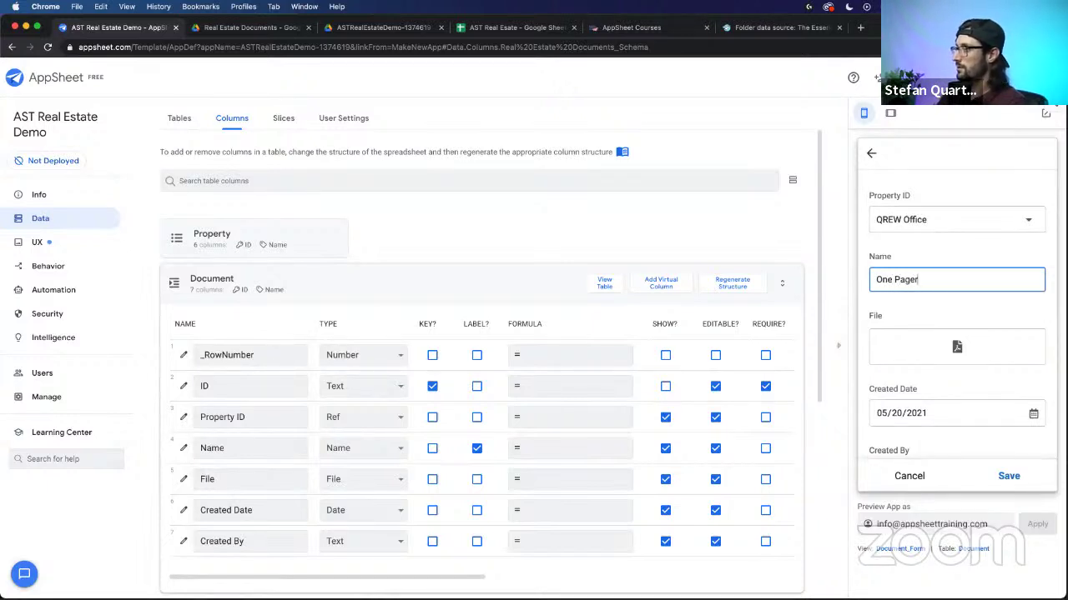
left_click(955, 345)
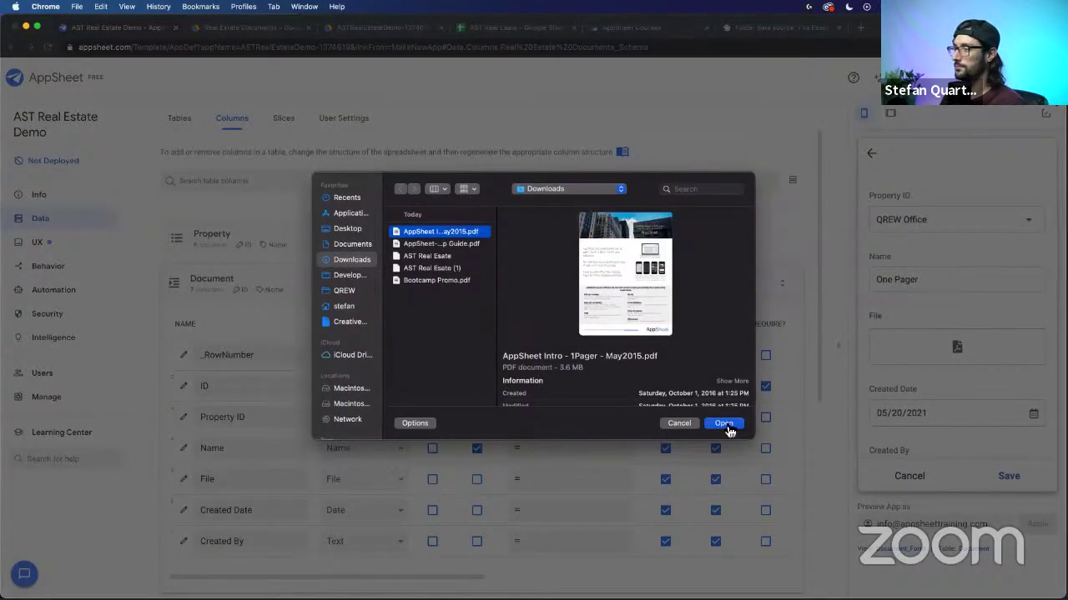
left_click(724, 424)
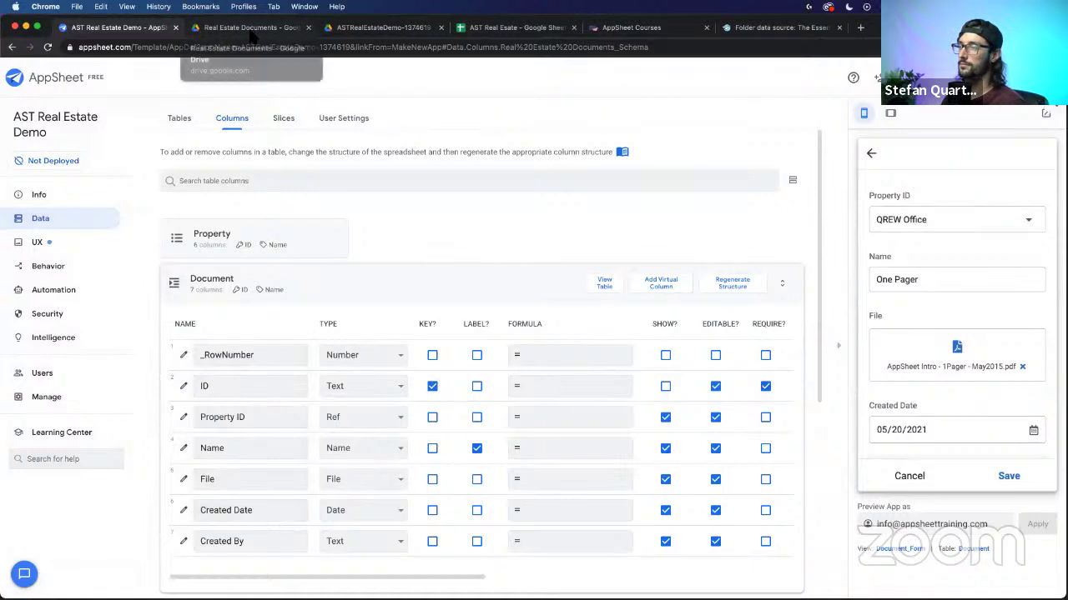
left_click(1009, 477)
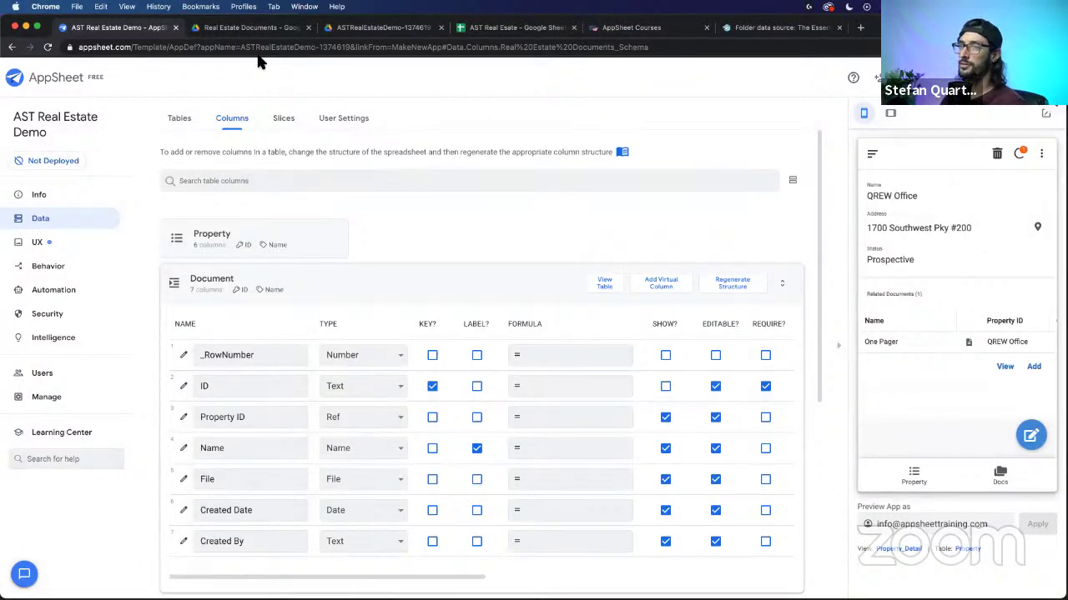
left_click(250, 29)
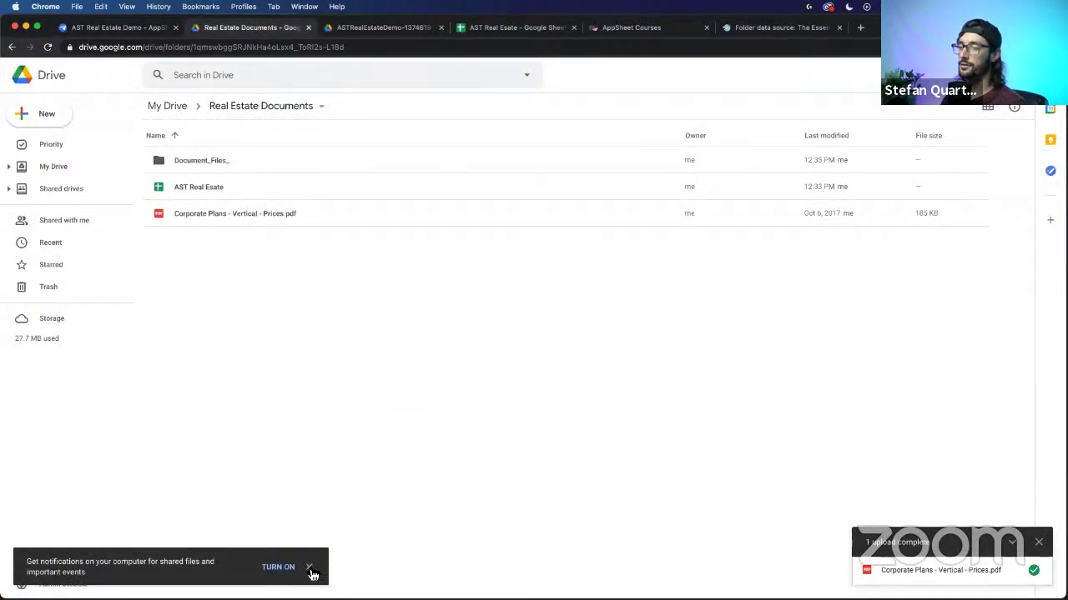
Step: Open the Document_Files_ folder containing QREW Office-One Pager-735.File.173536.pdf
left_click(196, 161)
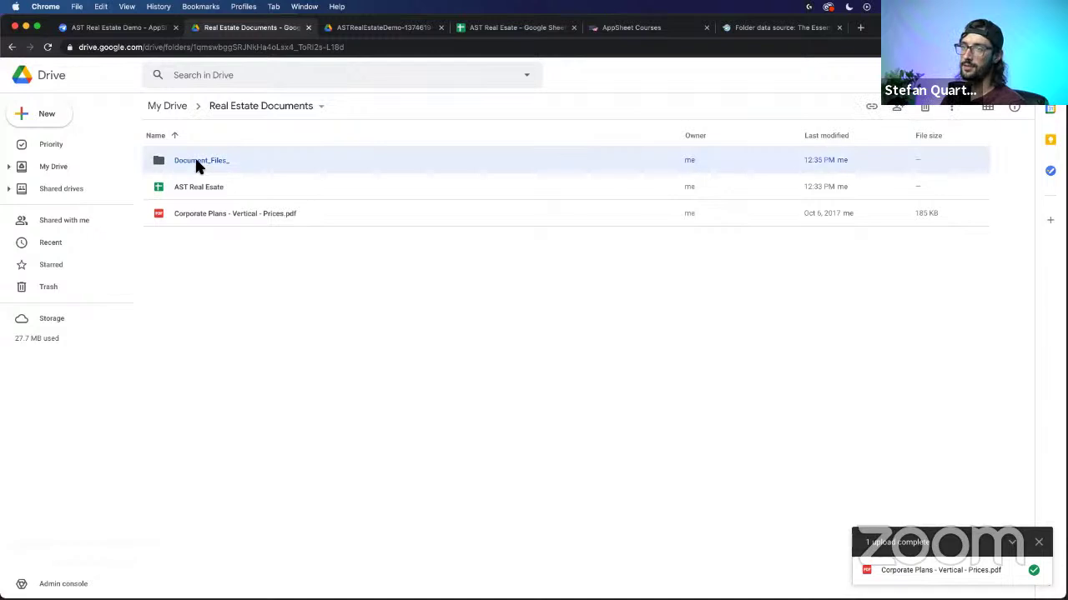
double_click(196, 162)
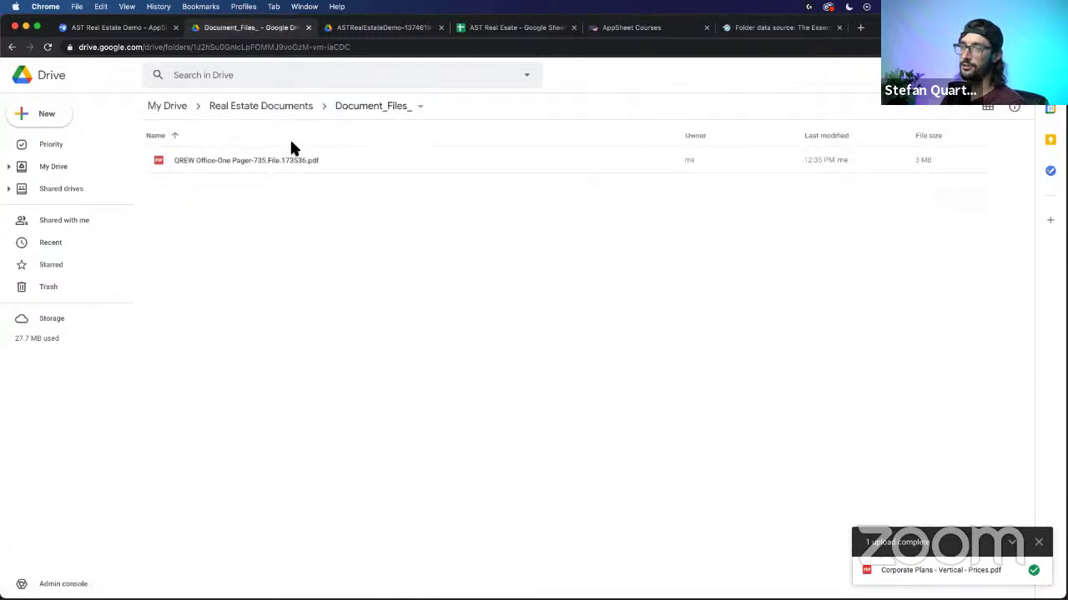
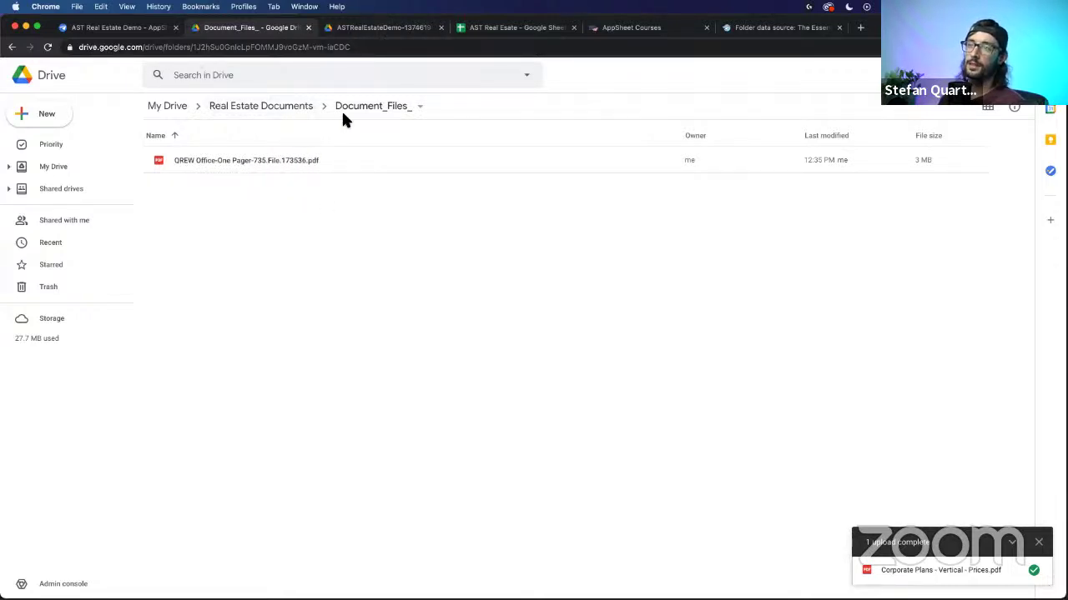
Step: Return from Google Drive to the AppSheet editor's columns for Real Estate Documents
left_click(136, 27)
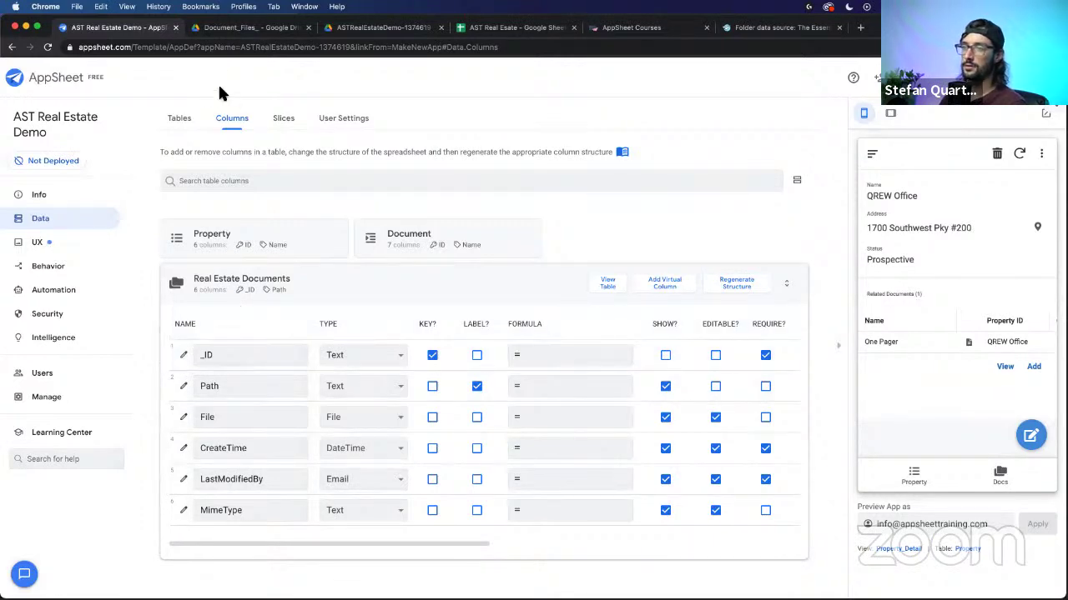
Step: Inspect Real Estate Documents storage: keep Folder as a Table, browse source paths, close Get data
left_click(191, 116)
scroll(250, 380, "down", 2)
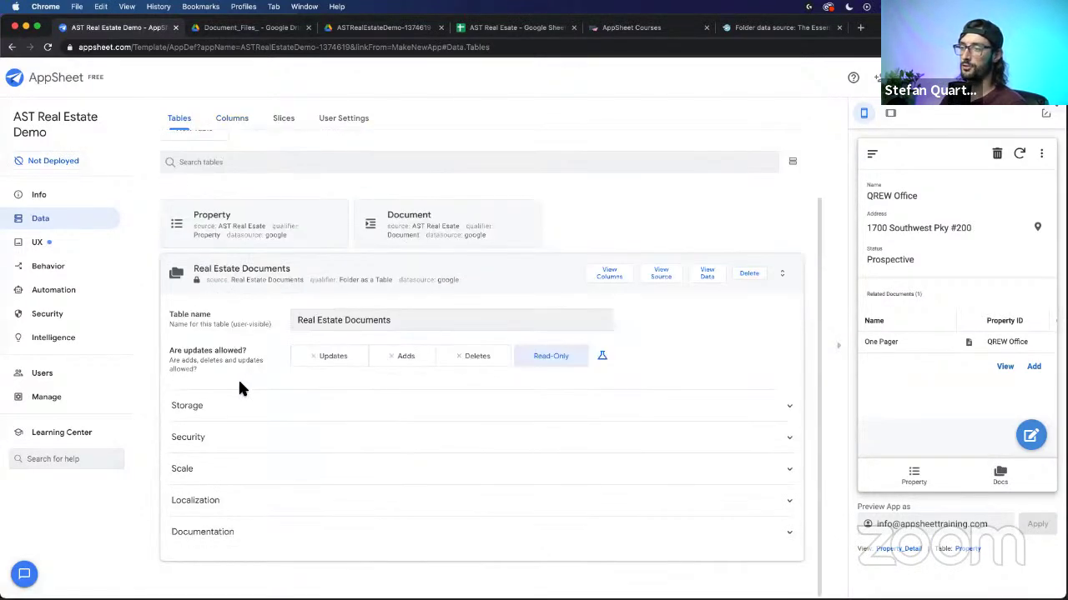
left_click(234, 409)
scroll(231, 373, "down", 2)
left_click(400, 417)
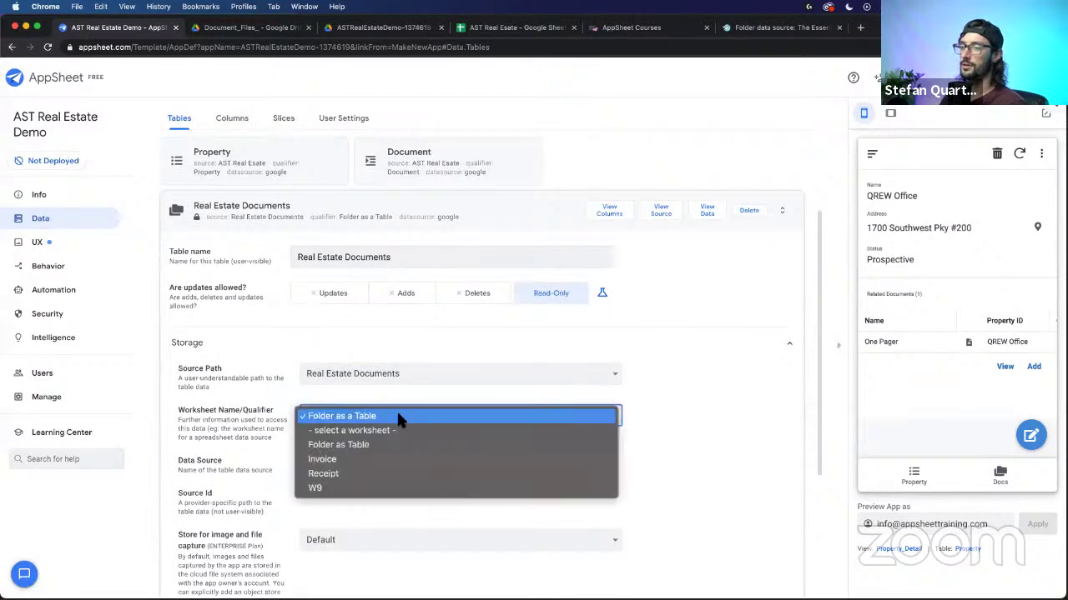
left_click(261, 434)
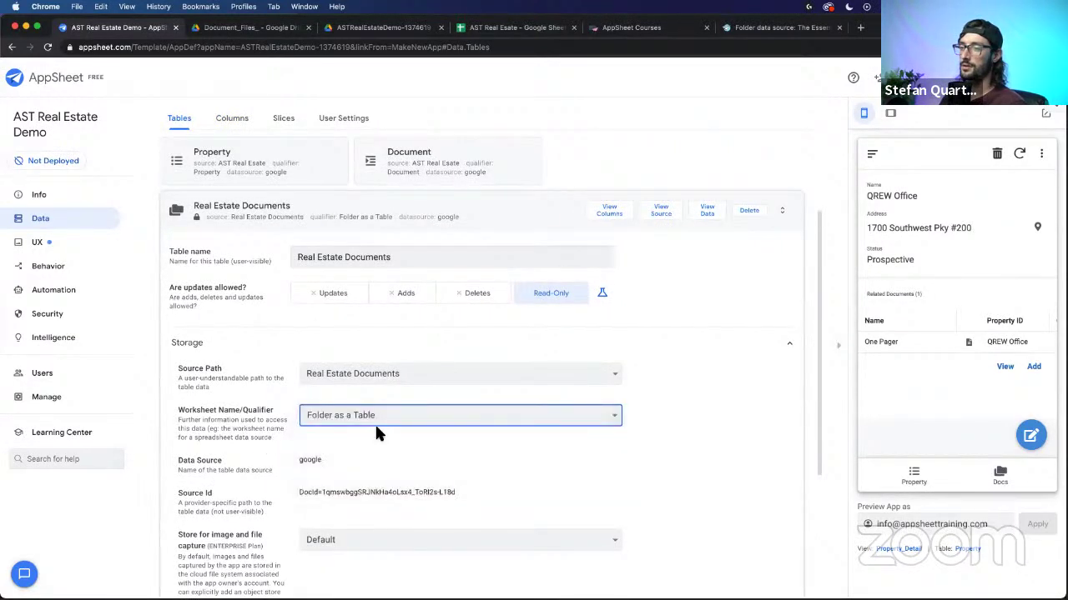
scroll(392, 392, "down", 1)
left_click(402, 356)
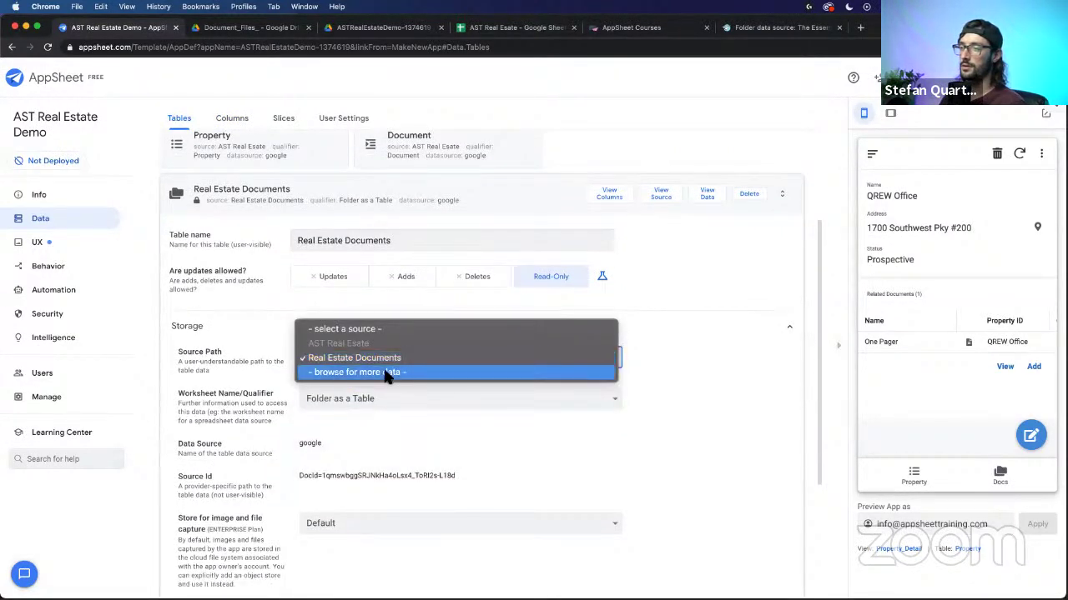
left_click(341, 380)
left_click(345, 360)
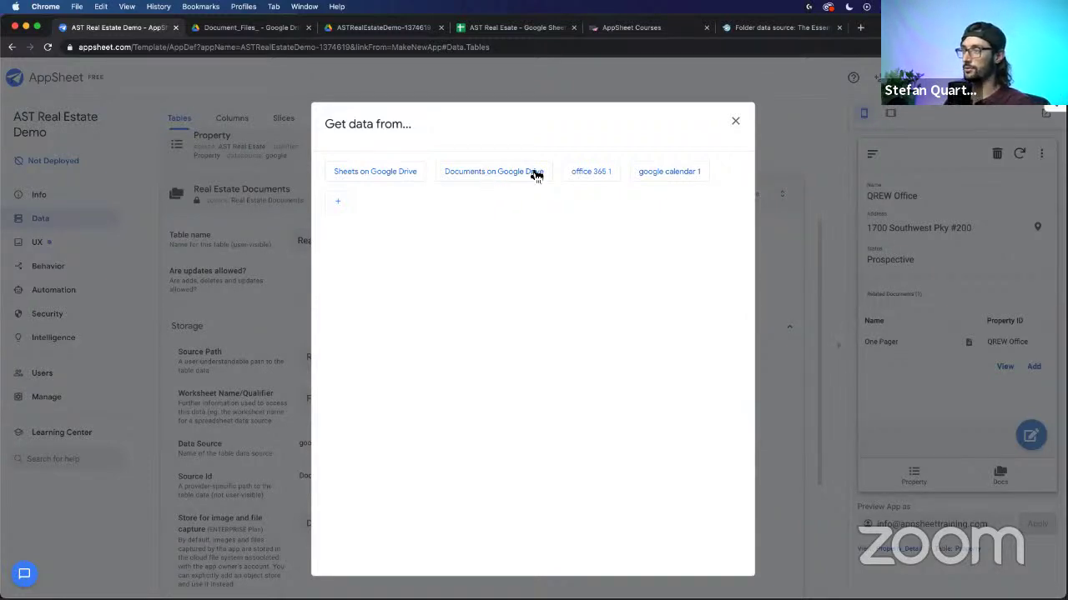
left_click(734, 121)
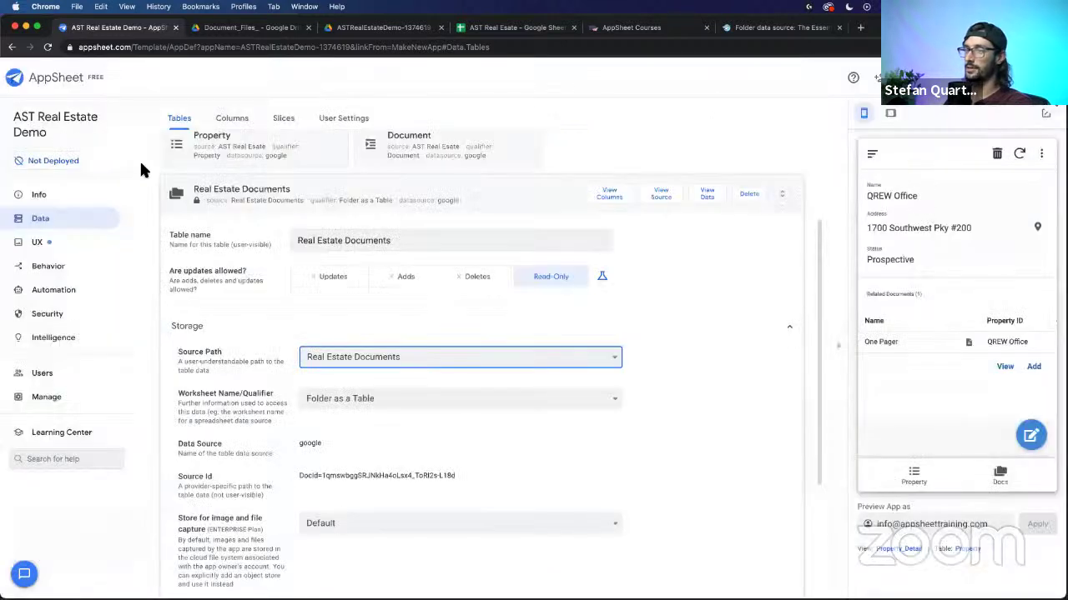
Step: Reload the editor and return to the Data tables list, glancing at the Document table
left_click(48, 48)
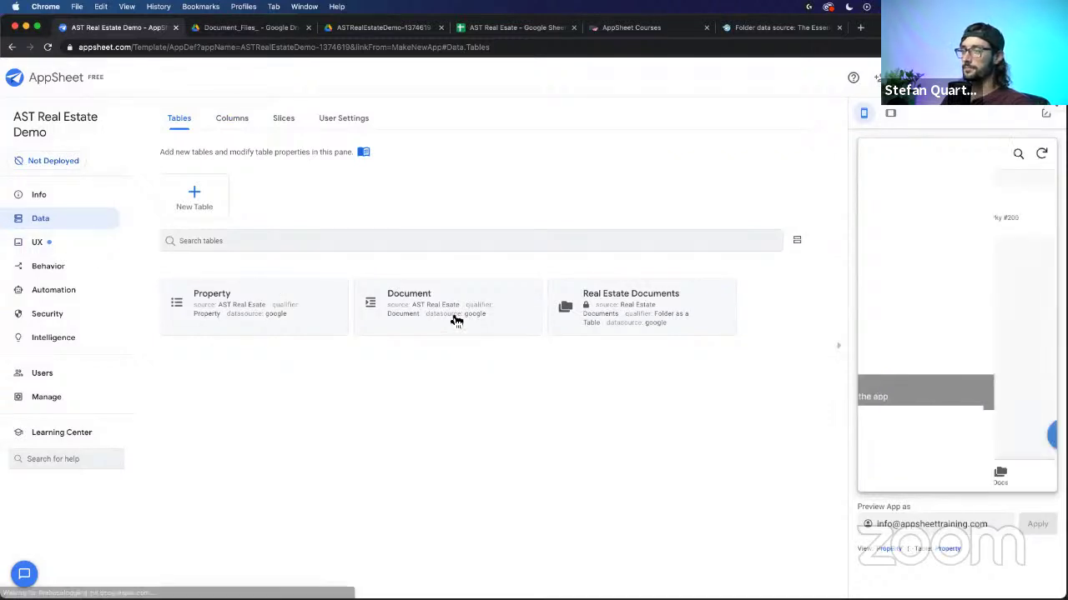
left_click(57, 241)
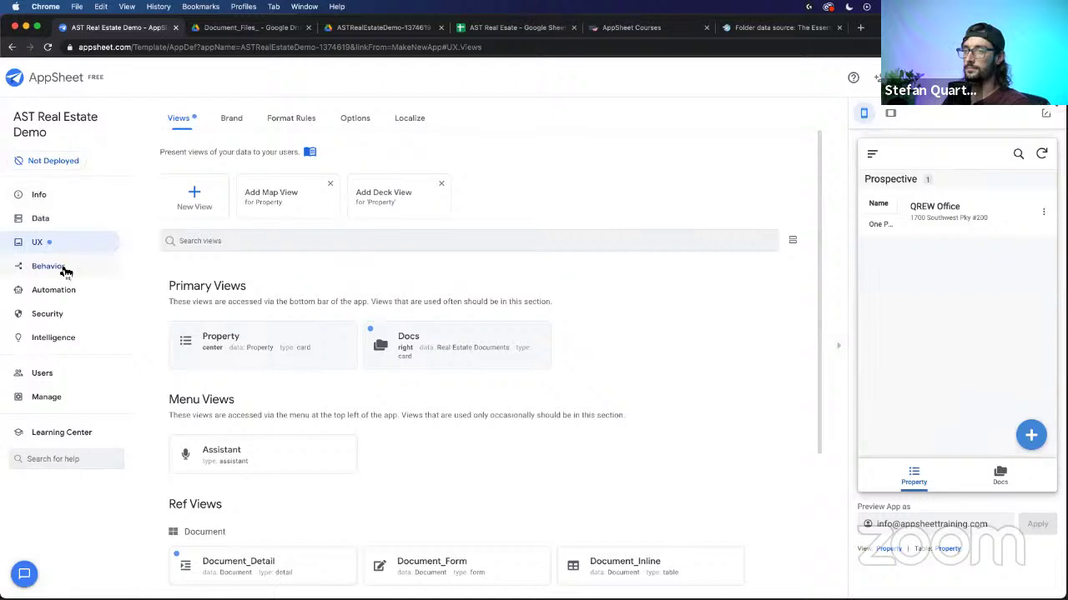
left_click(59, 222)
left_click(430, 308)
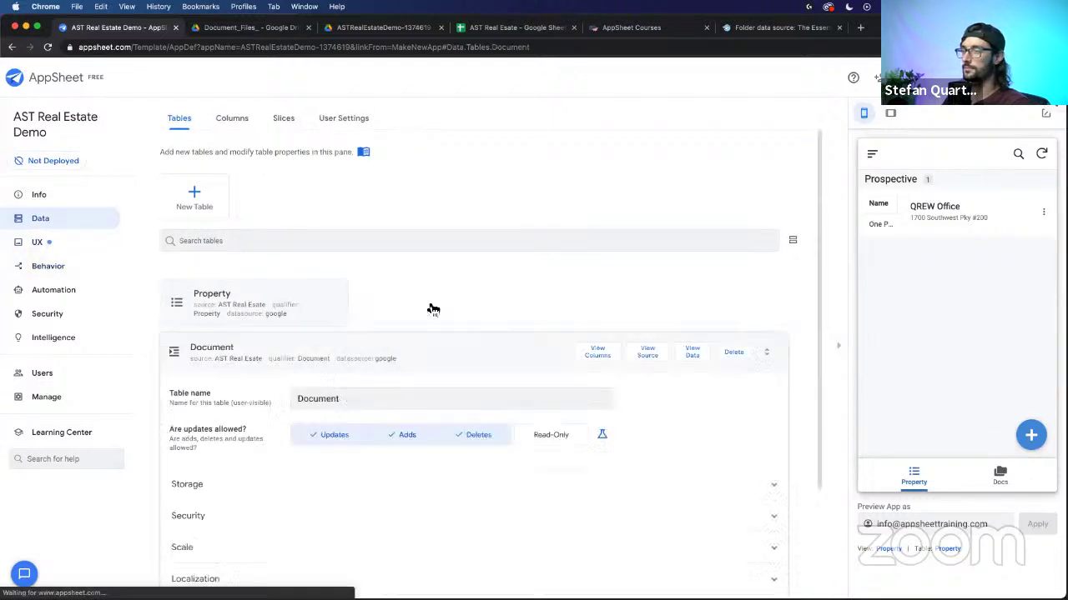
scroll(433, 310, "down", 3)
left_click(500, 213)
Step: Recheck the Real Estate Documents source path choices, then close the Get data dialog
left_click(620, 314)
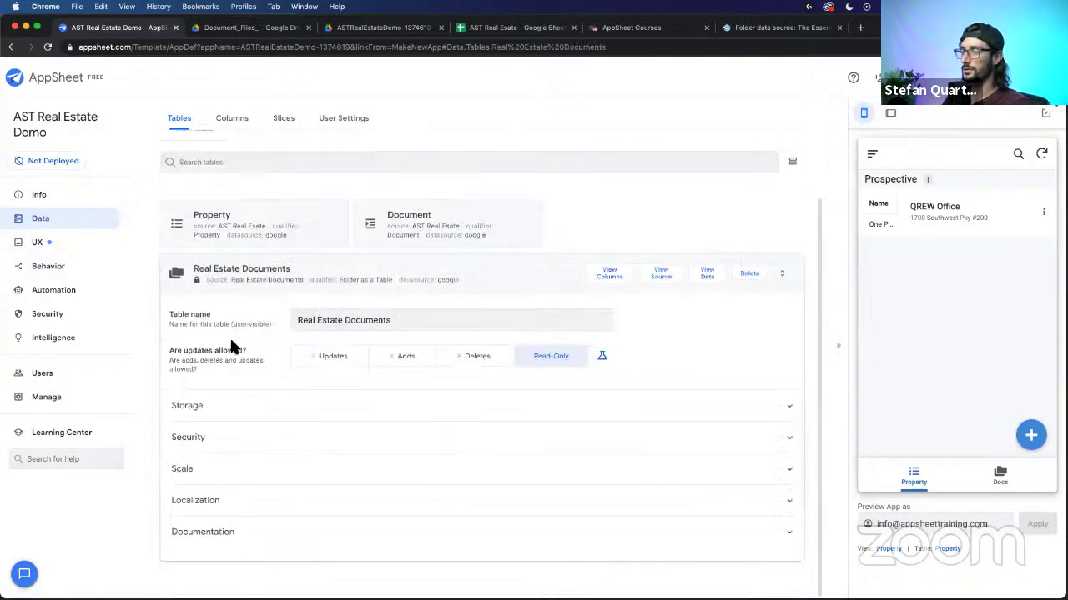
left_click(265, 413)
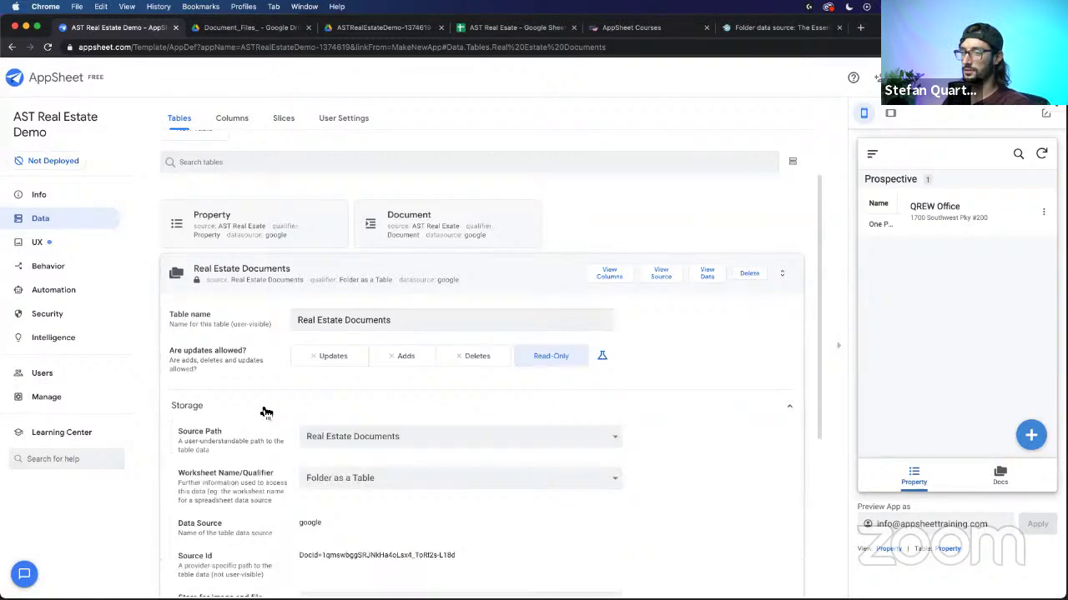
left_click(347, 433)
left_click(355, 452)
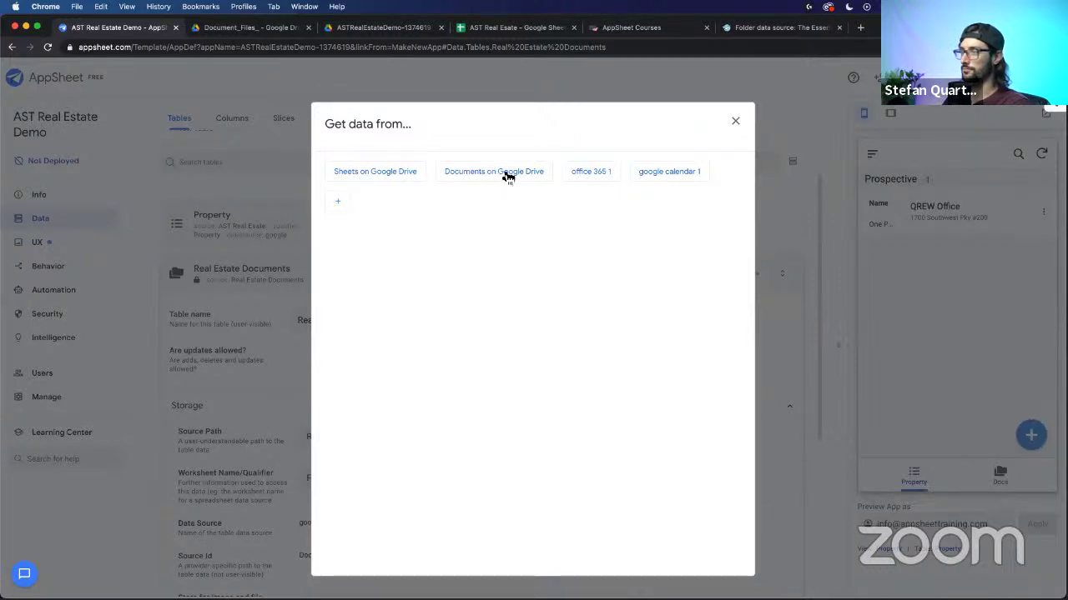
right_click(507, 171)
left_click(476, 171)
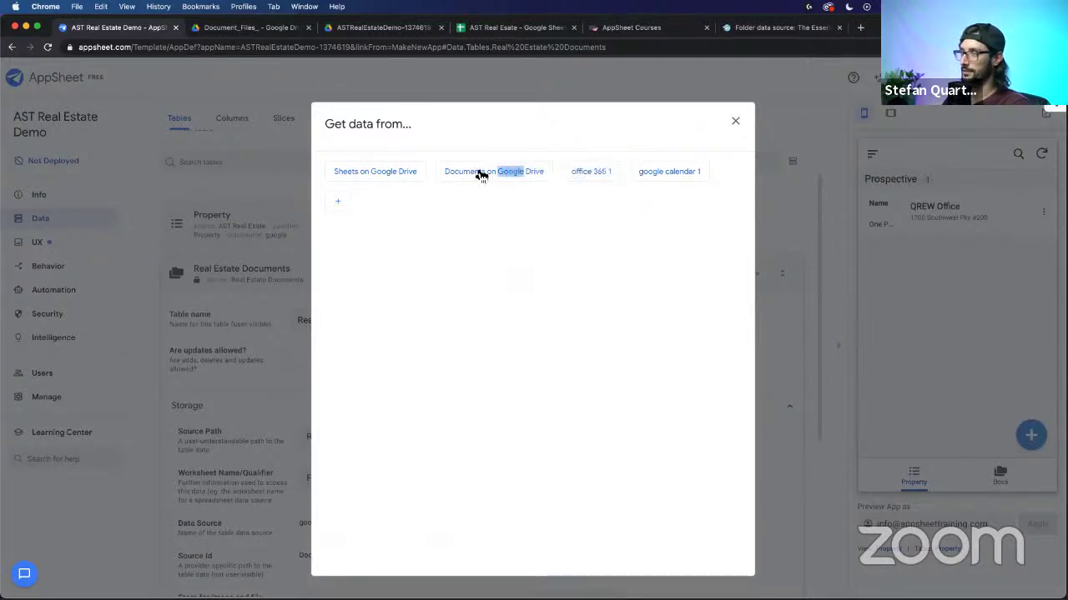
left_click(734, 123)
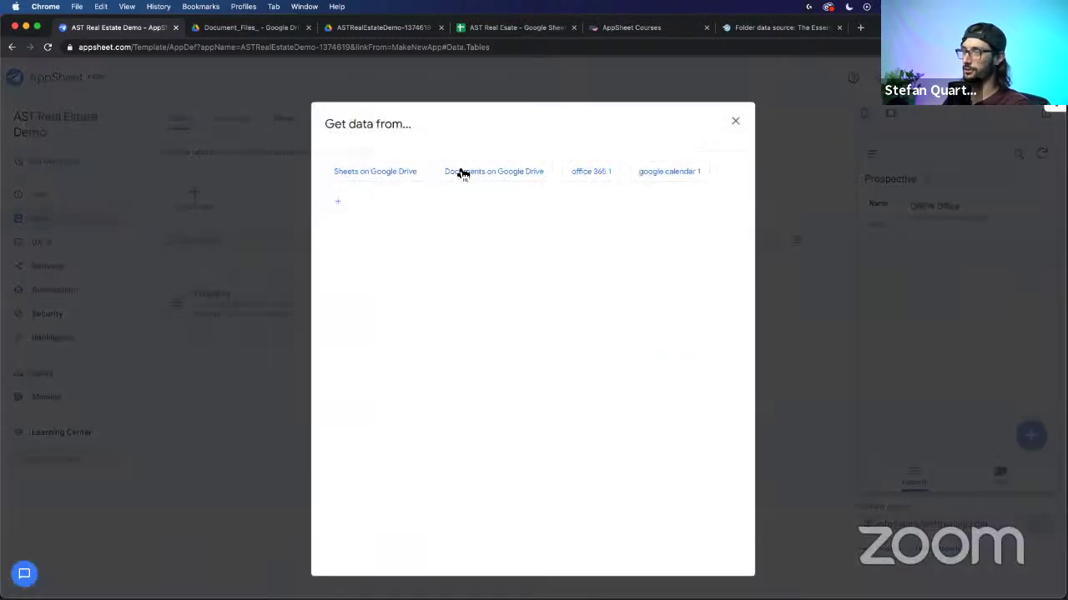
Step: Create the Property Docs table from the Document_Files_ folder as a collection of files
left_click(459, 172)
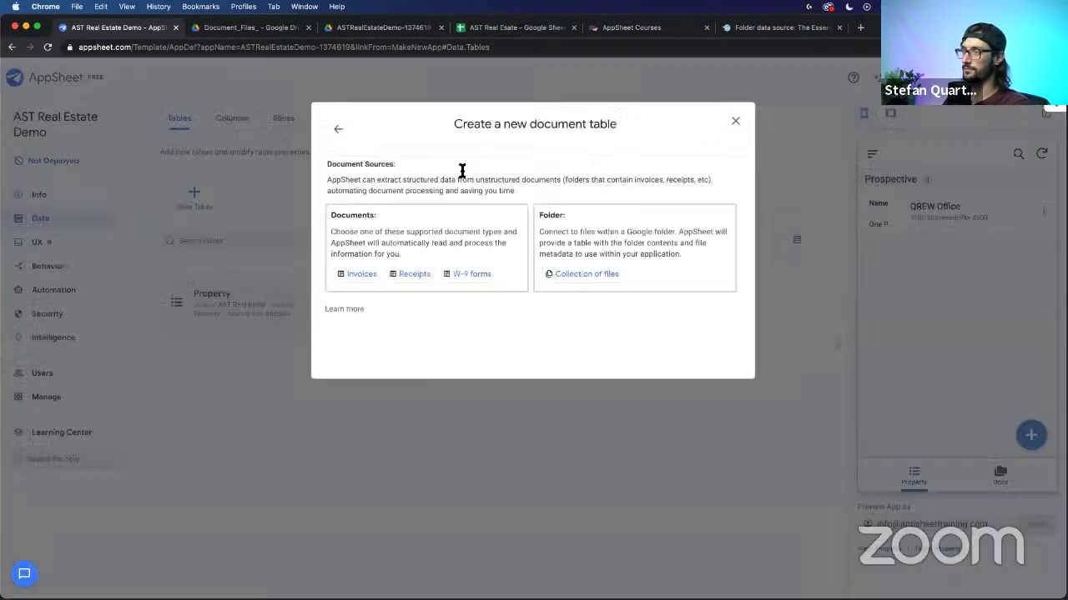
left_click(587, 275)
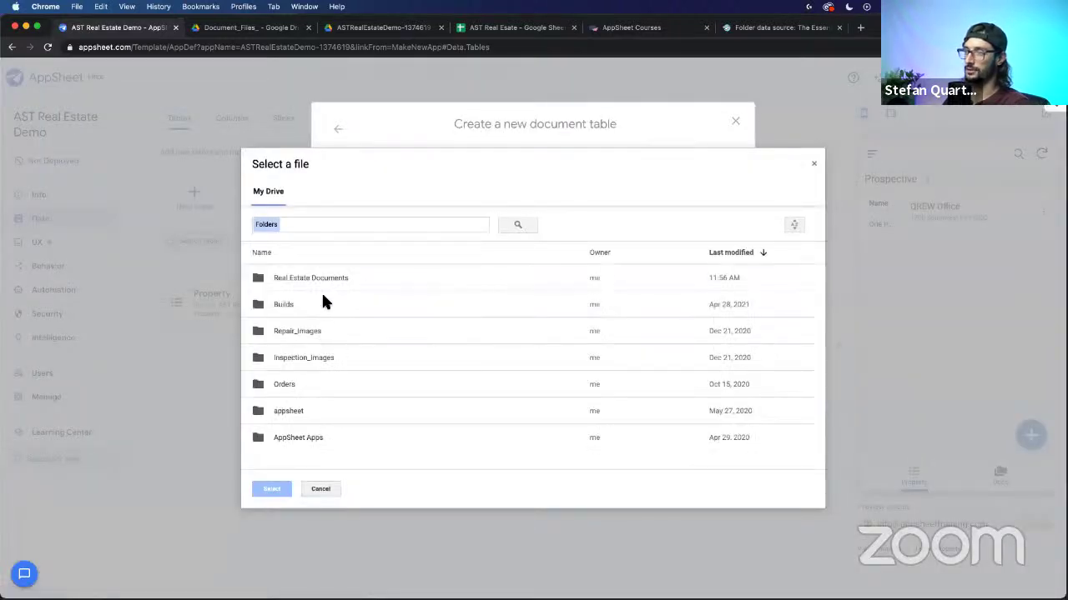
double_click(301, 277)
left_click(298, 287)
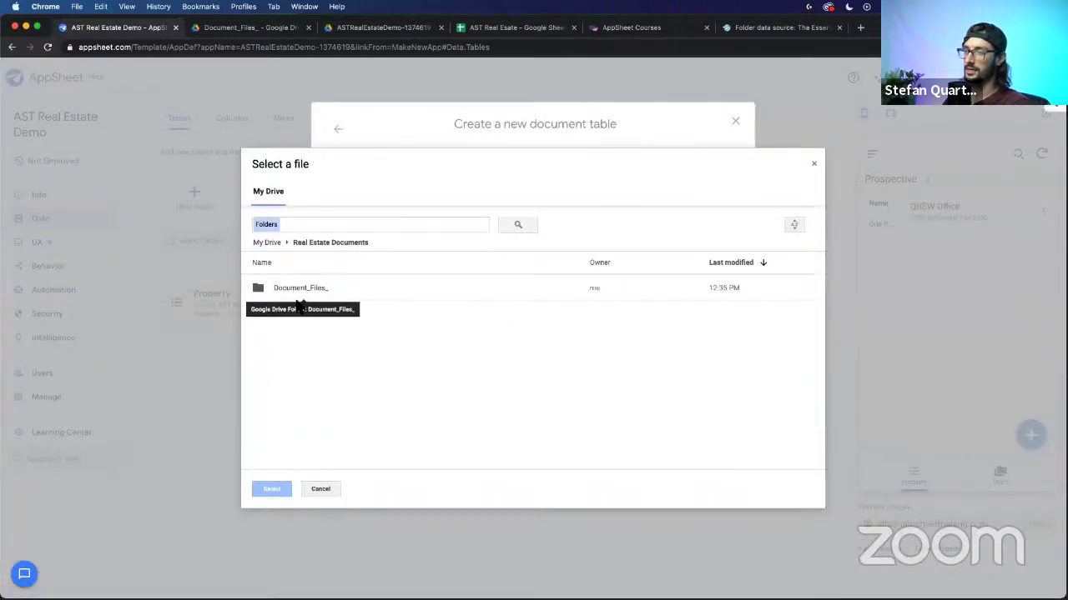
left_click(268, 488)
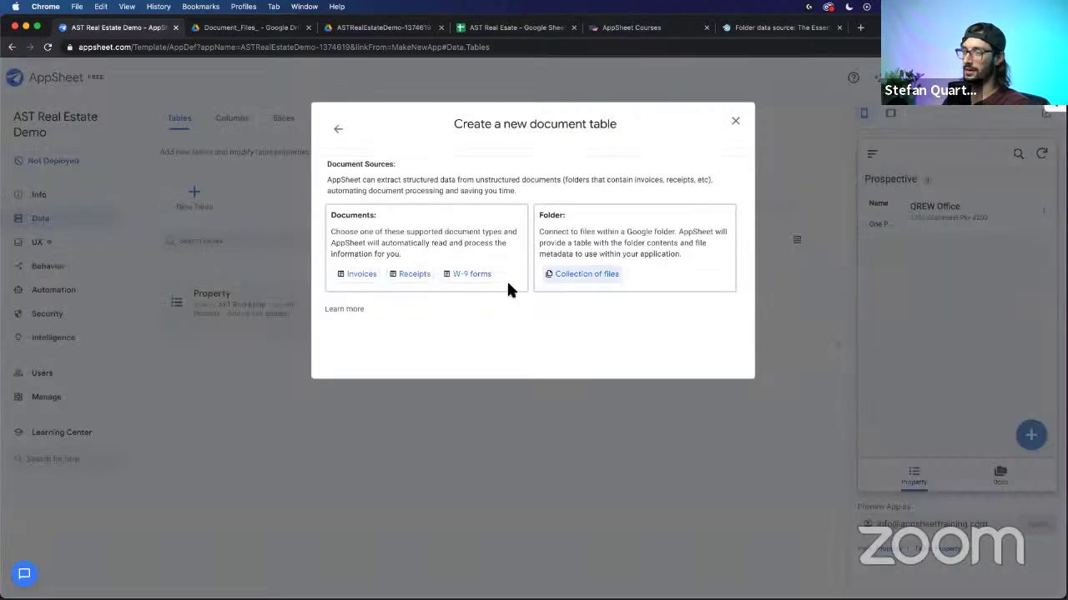
double_click(475, 359)
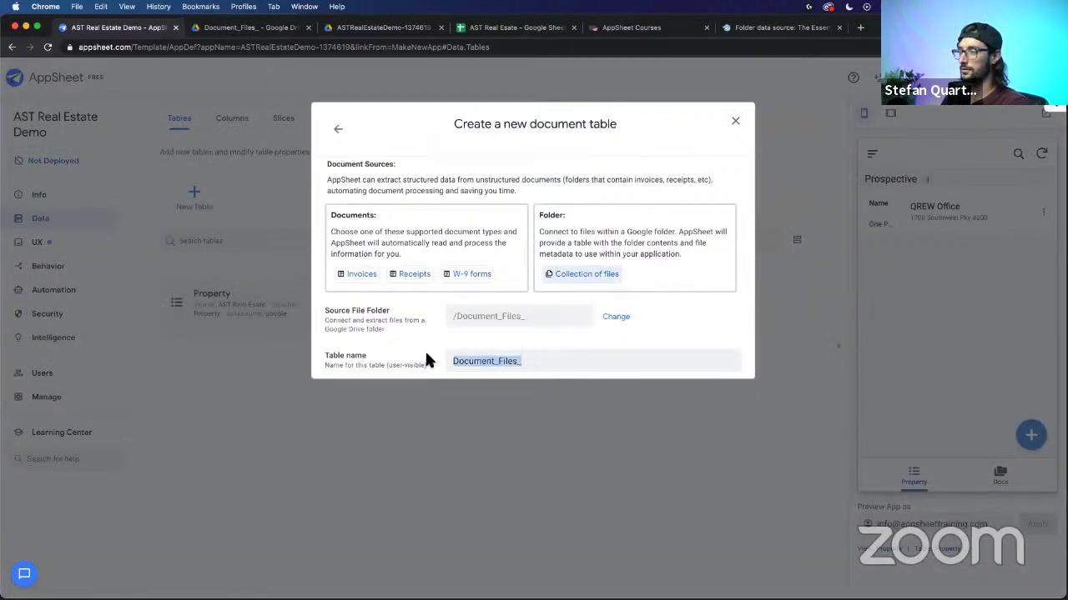
type("Pl")
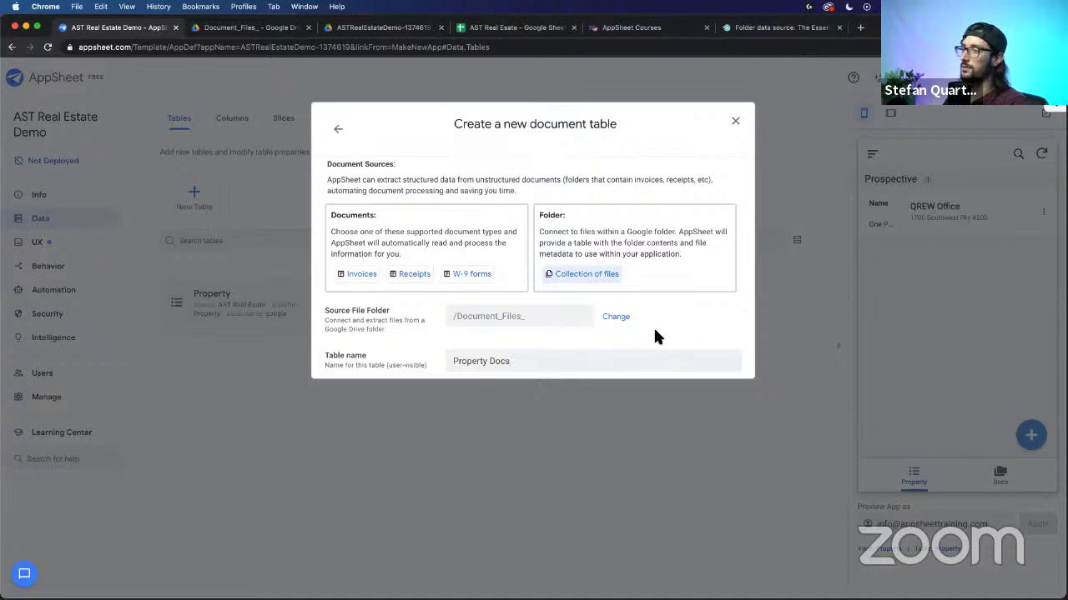
scroll(654, 330, "down", 2)
left_click(697, 355)
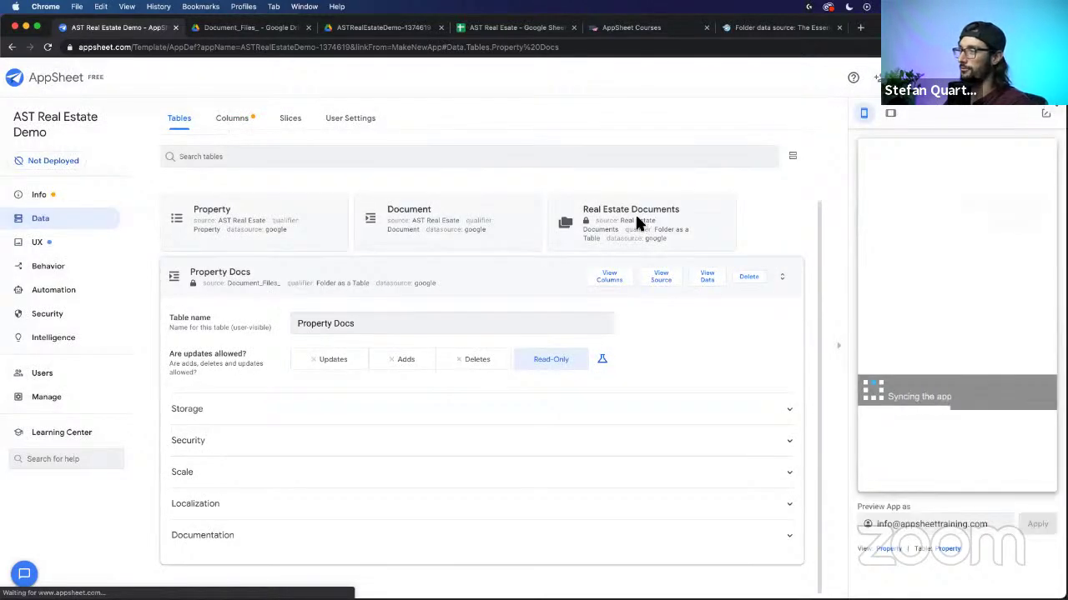
Step: Delete the Real Estate Documents table
left_click(636, 215)
left_click(745, 150)
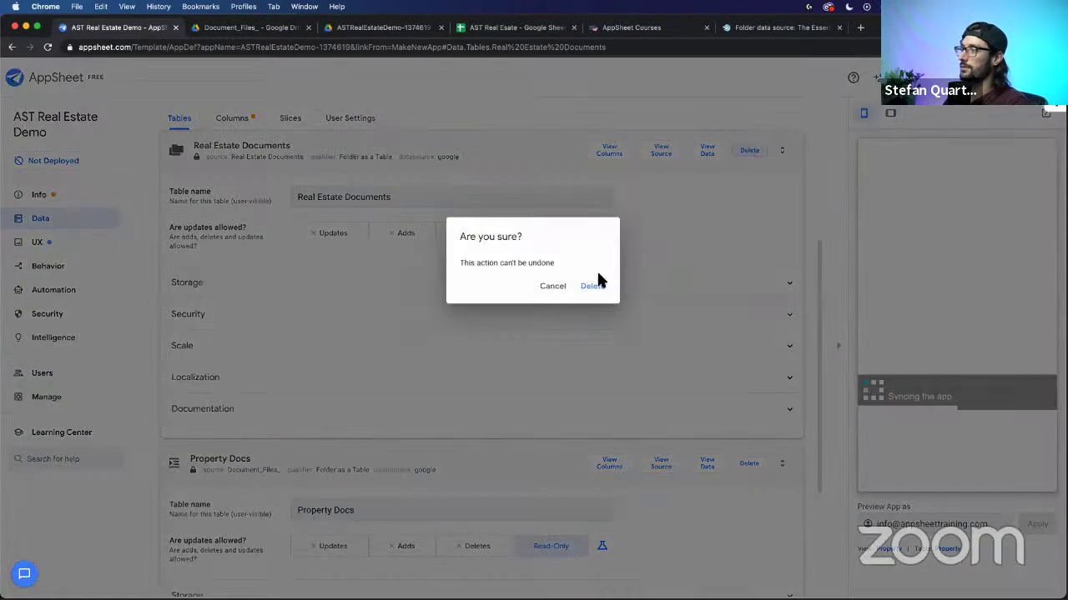
left_click(594, 289)
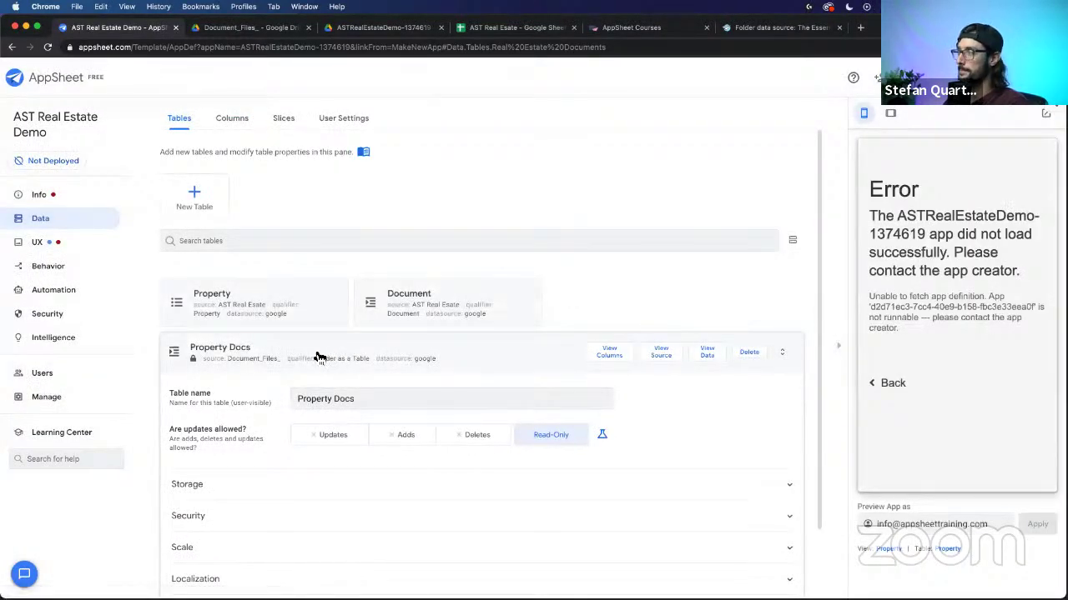
Step: Point the Docs view's data at the Property Docs table
left_click(80, 246)
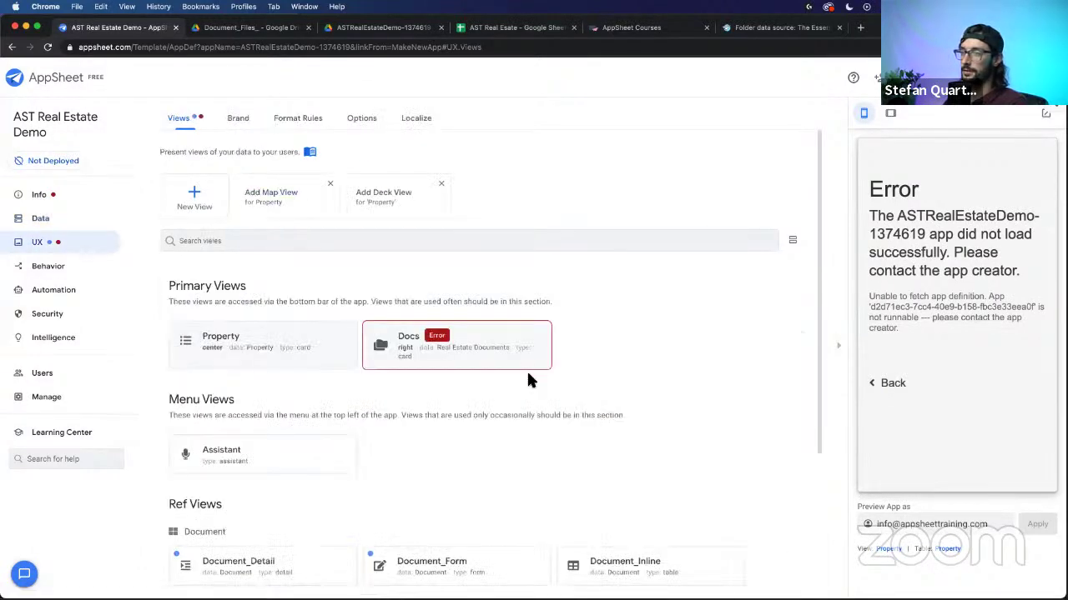
left_click(375, 365)
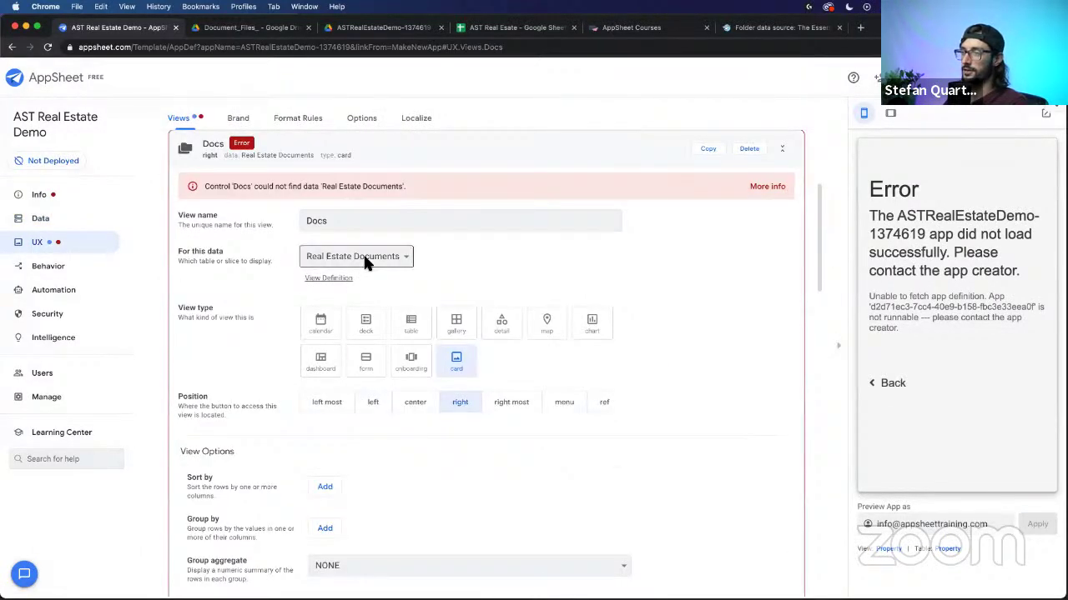
left_click(362, 252)
left_click(351, 301)
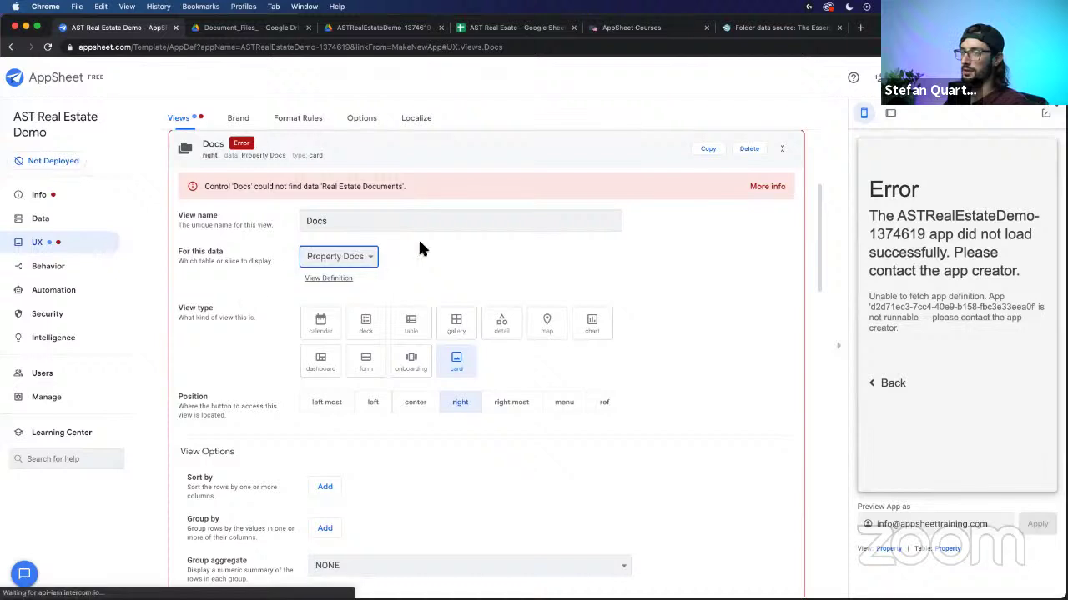
left_click(493, 159)
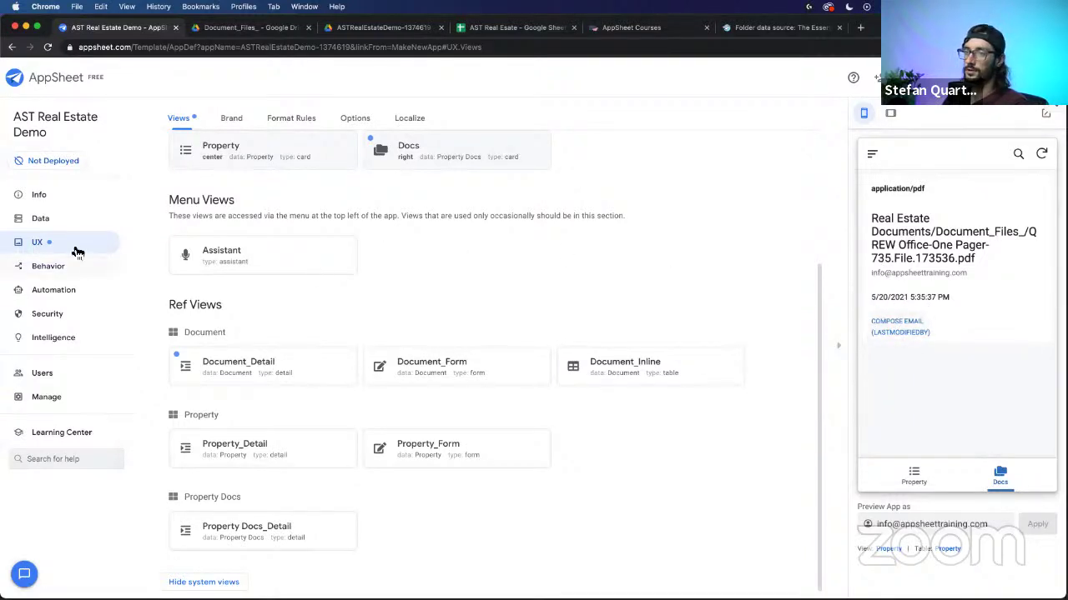
Step: Set the Docs card layout's title column to None
scroll(334, 236, "up", 1)
scroll(383, 250, "up", 5)
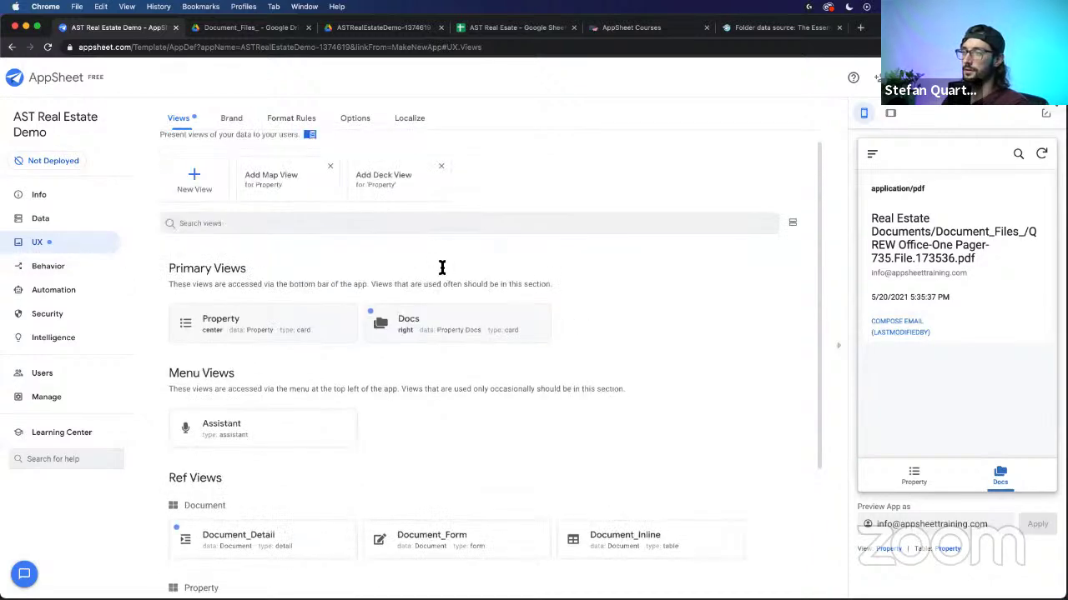
left_click(442, 332)
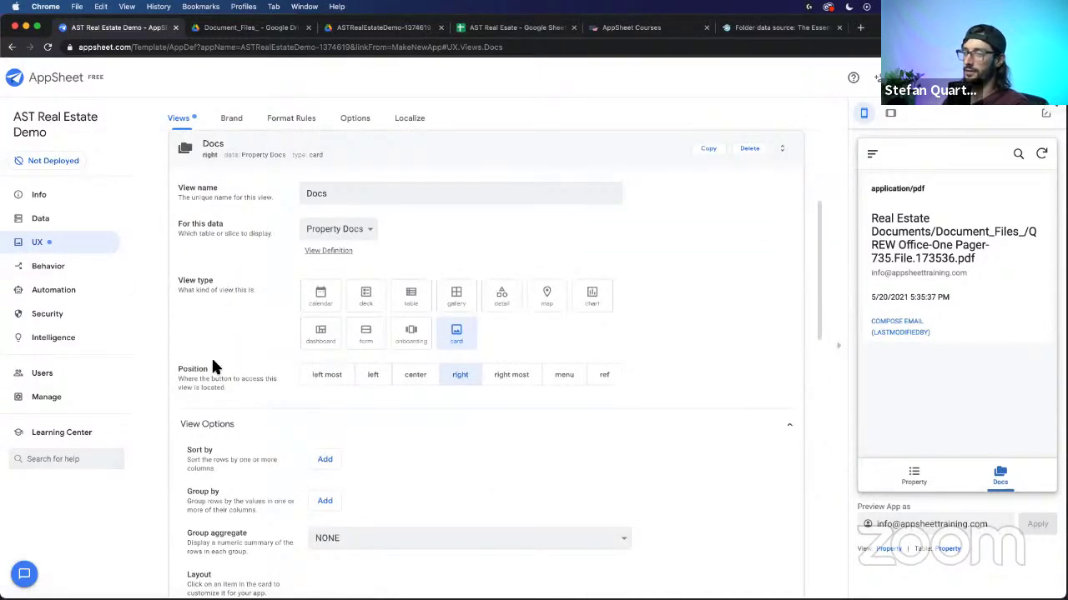
scroll(247, 388, "down", 5)
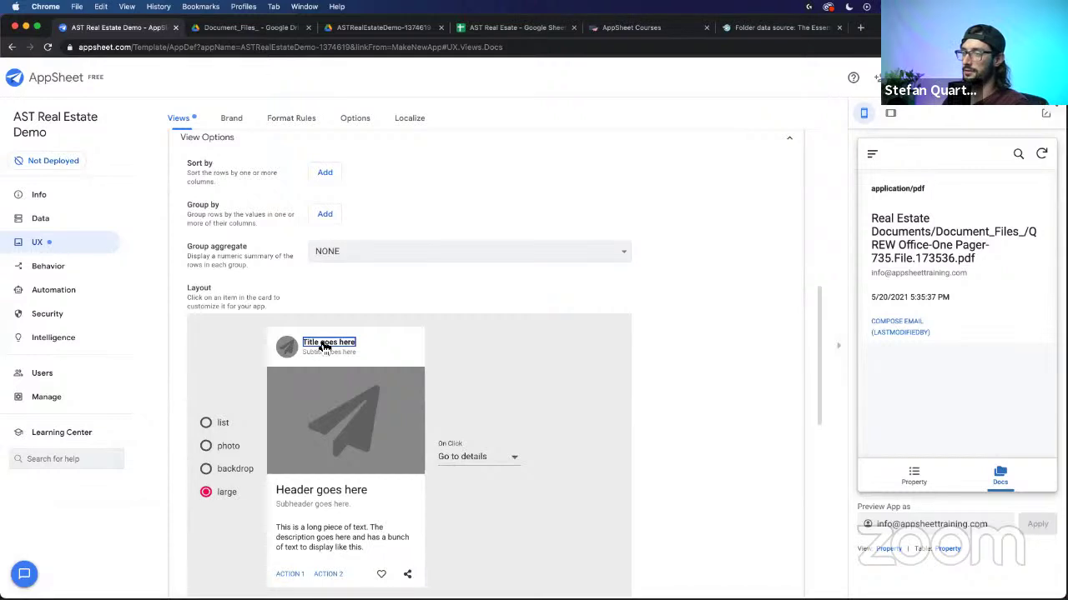
left_click(325, 345)
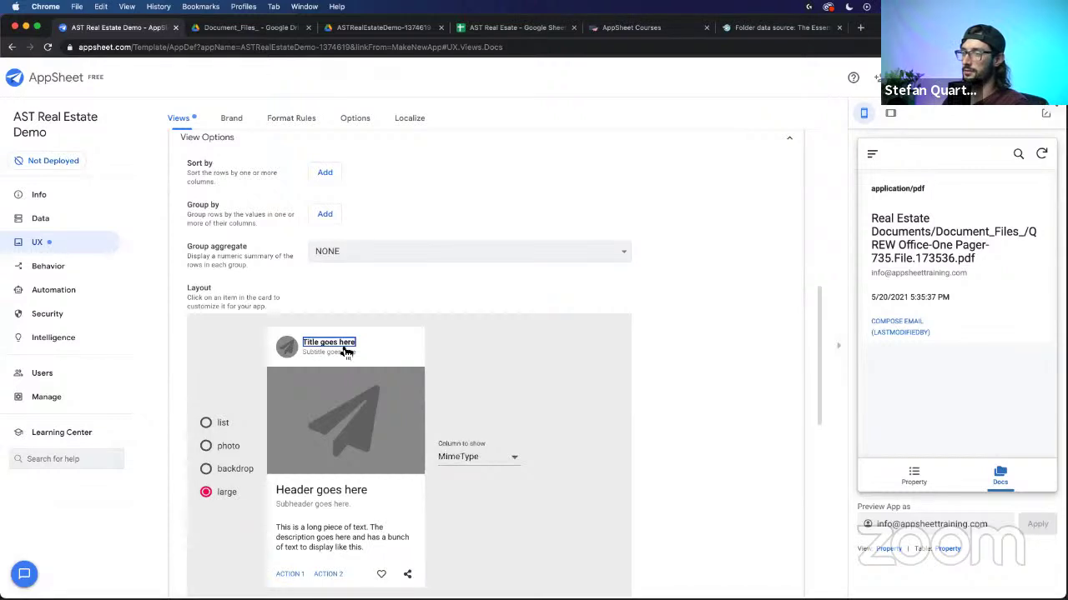
left_click(423, 424)
left_click(459, 458)
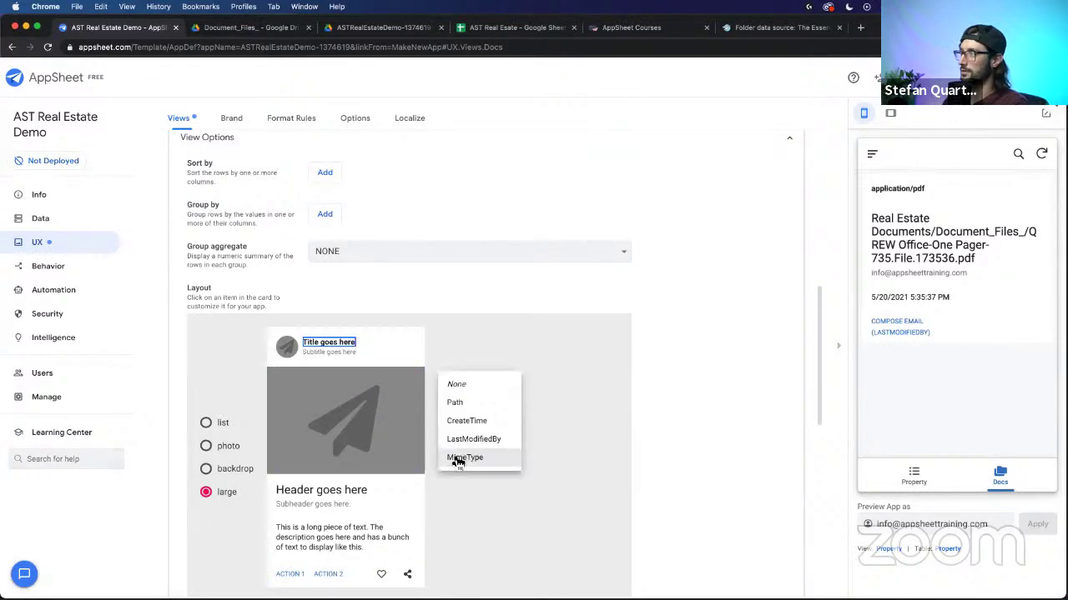
left_click(470, 384)
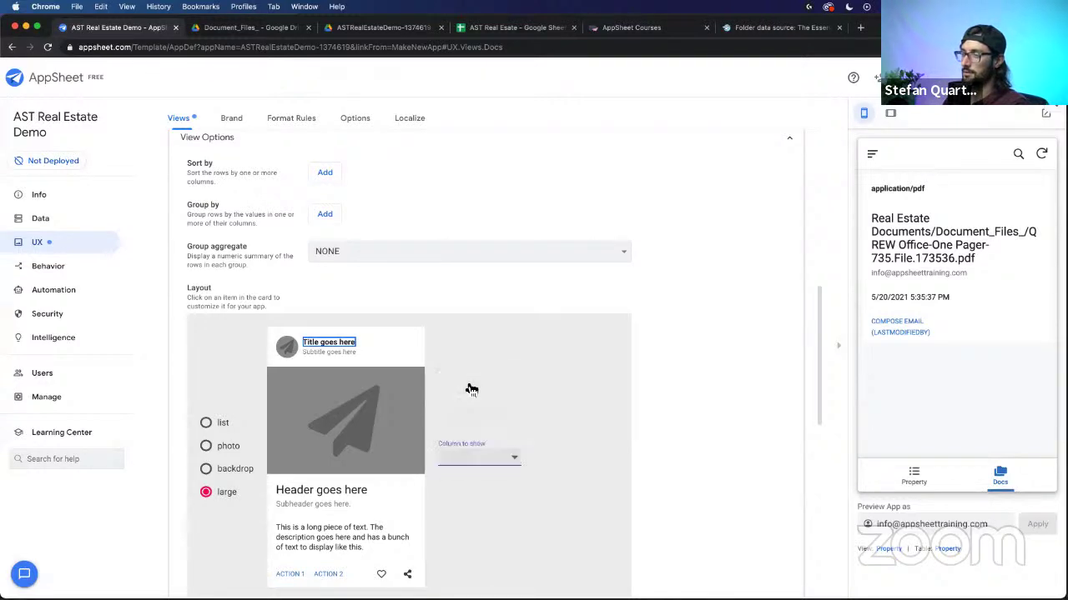
Step: Show the Path column in the Docs card header
left_click(368, 490)
left_click(488, 457)
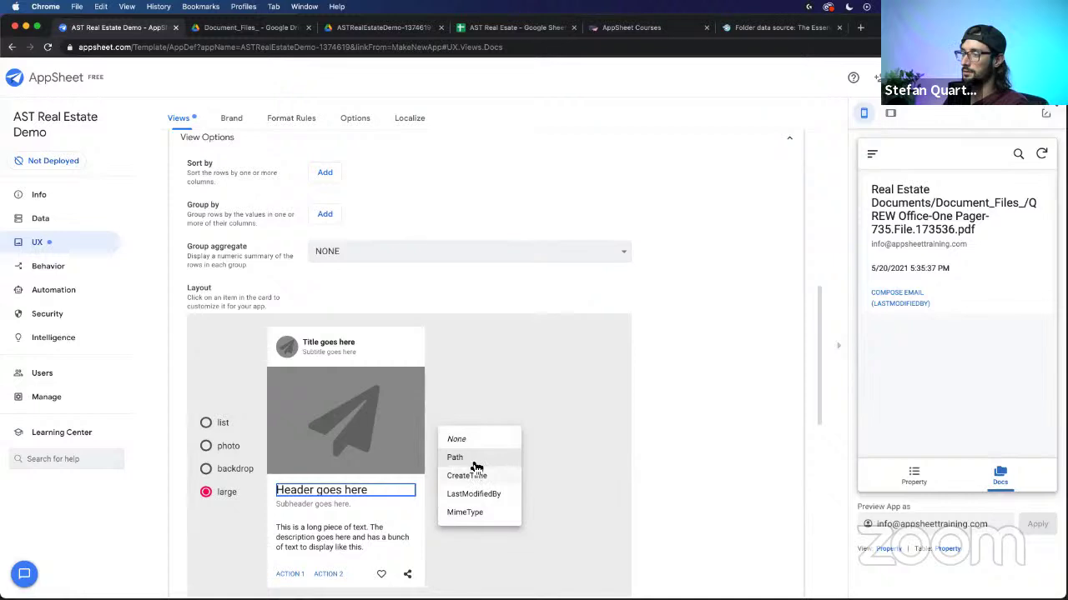
left_click(457, 457)
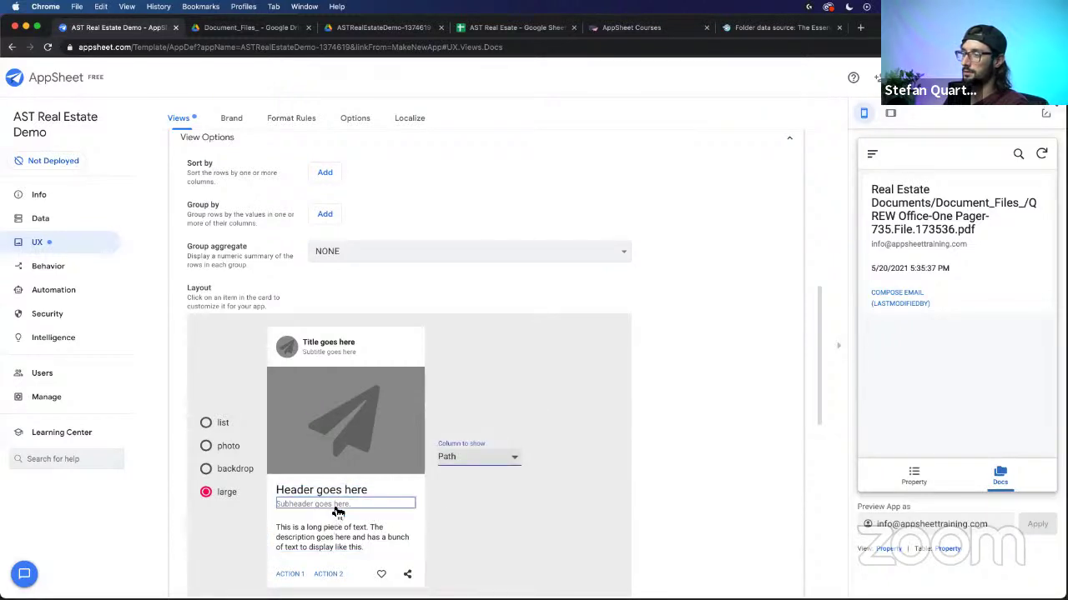
left_click(338, 509)
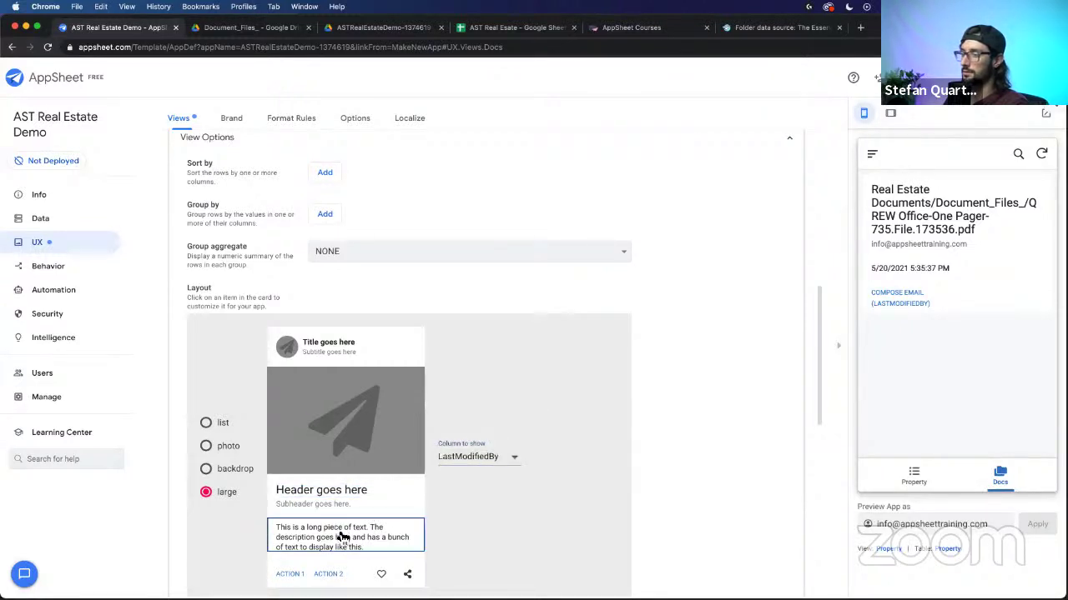
left_click(469, 506)
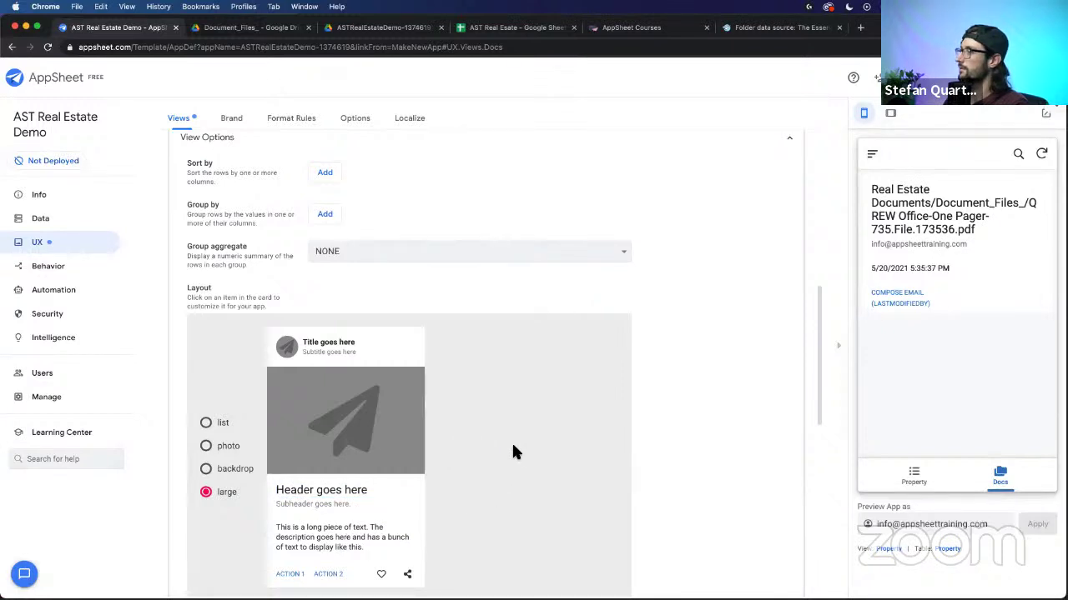
Step: Set the card's second action to None, removing Compose Email
left_click(325, 574)
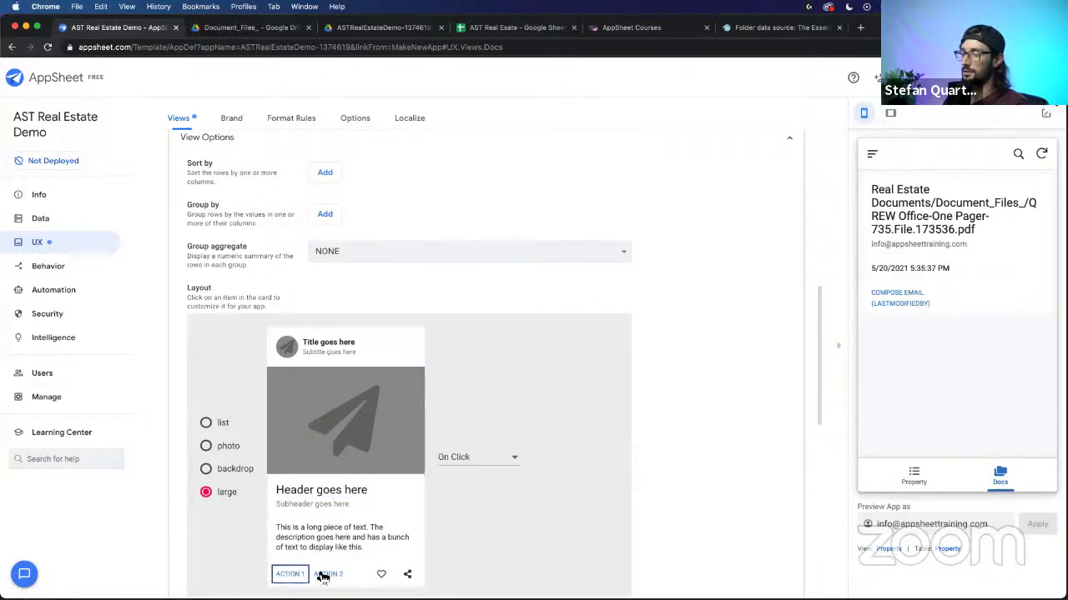
left_click(485, 458)
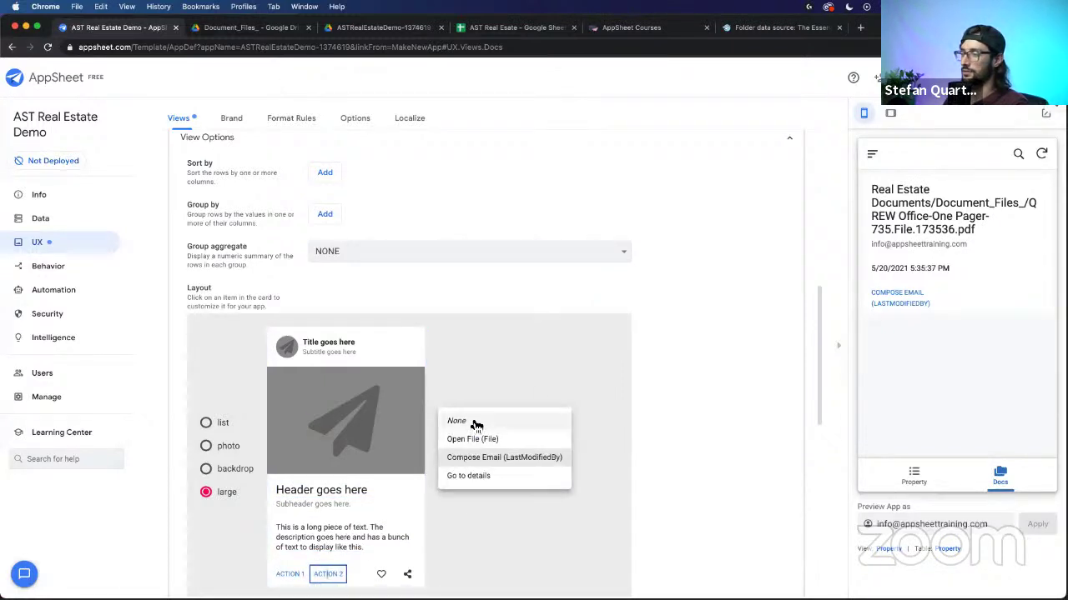
left_click(477, 467)
scroll(309, 305, "up", 5)
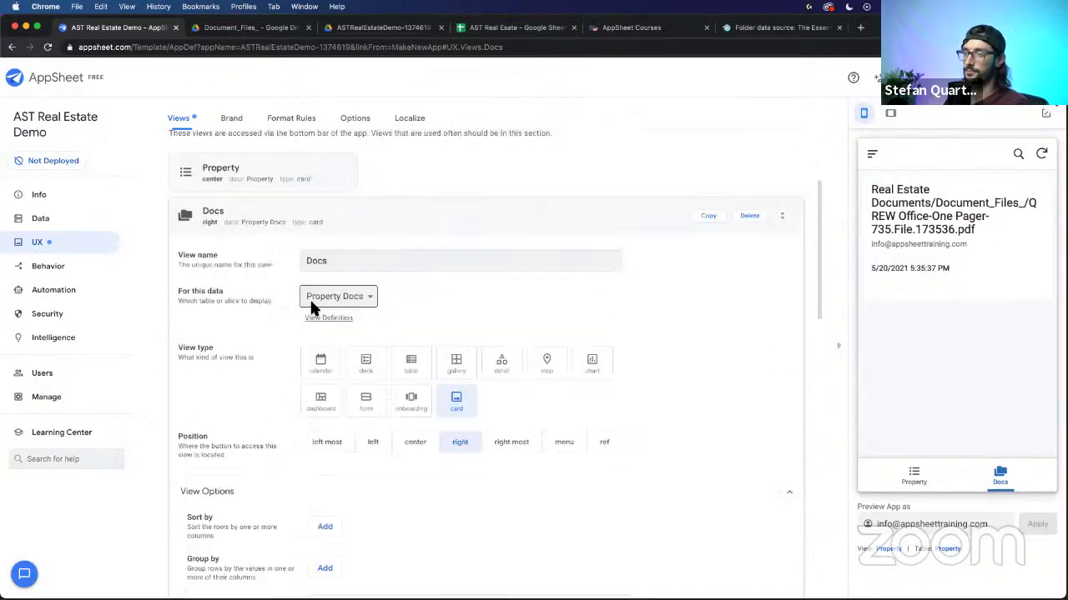
scroll(319, 341, "down", 3)
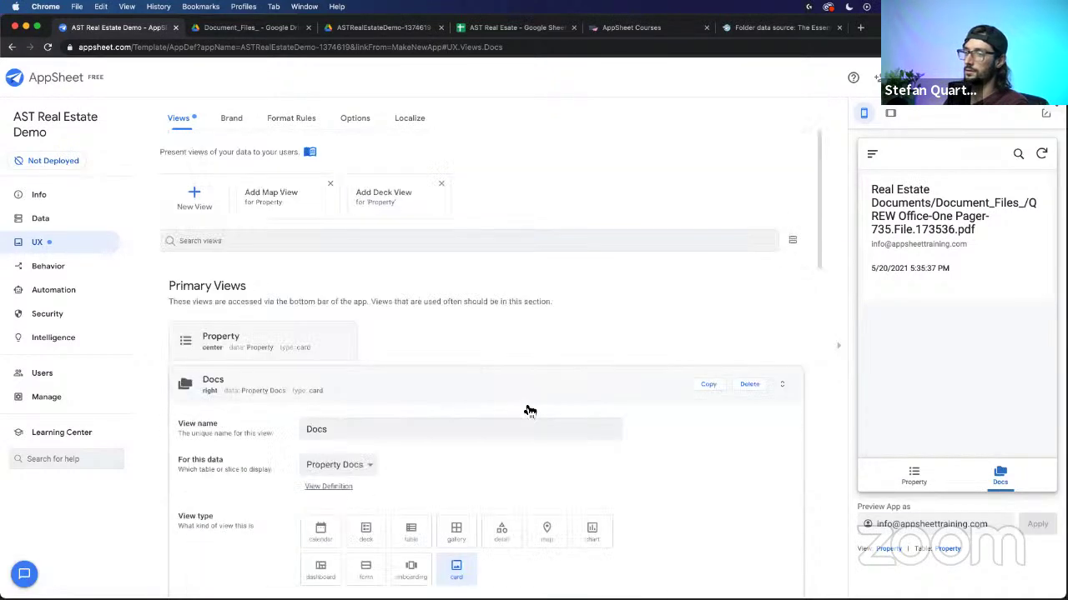
left_click(383, 389)
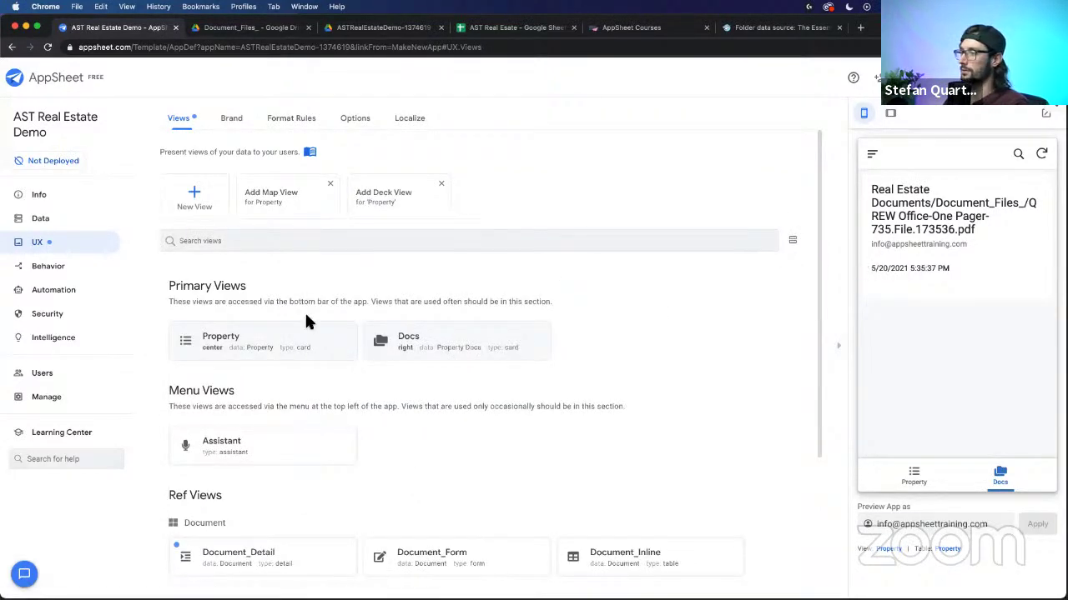
Step: Review the Property Docs, Property and Document table settings on the Data page
left_click(47, 217)
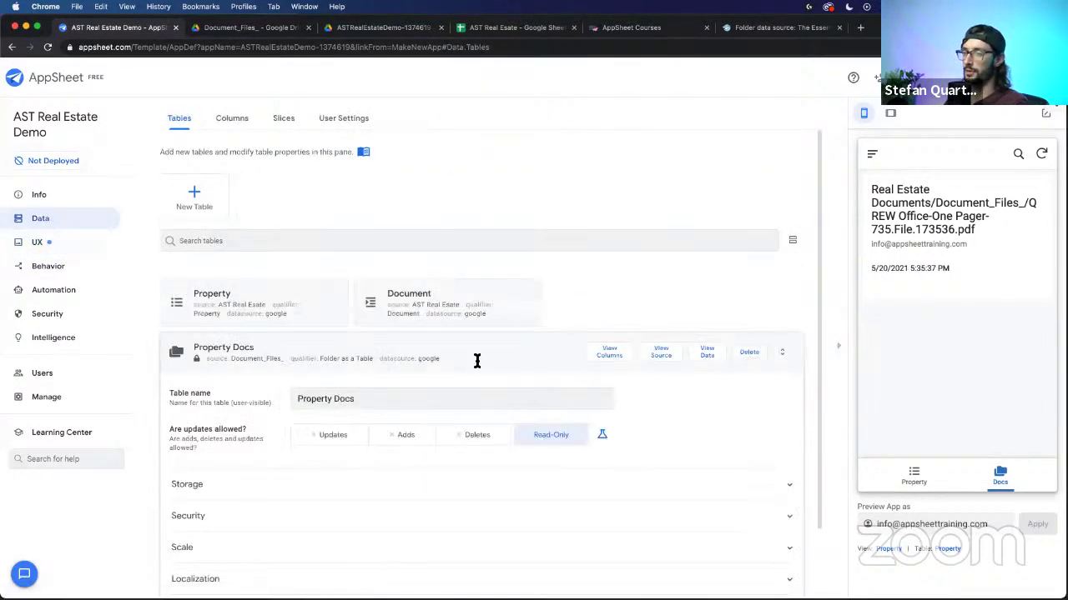
left_click(375, 365)
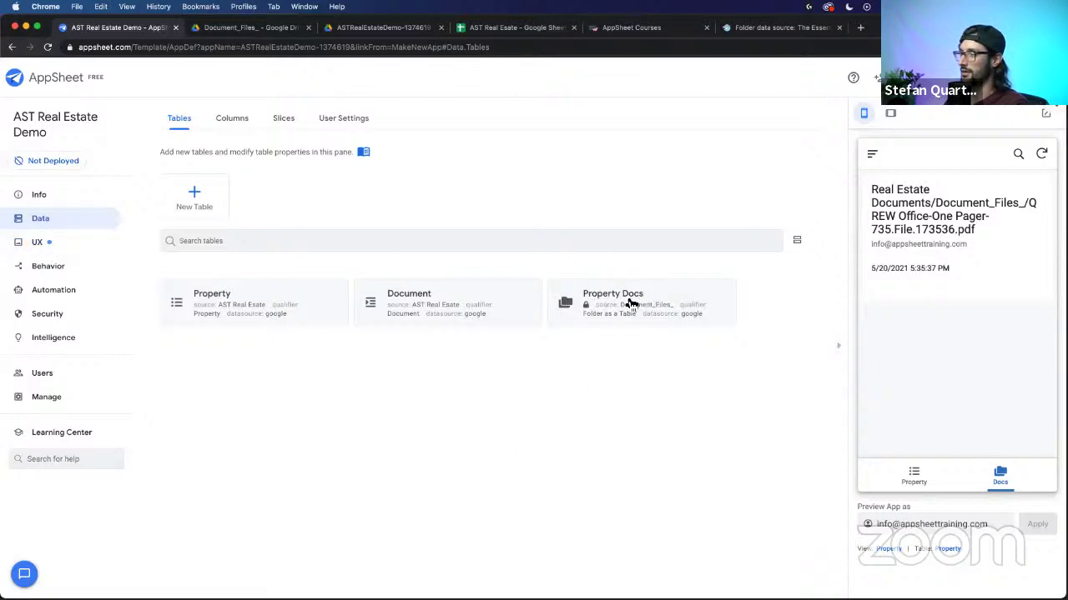
left_click(258, 306)
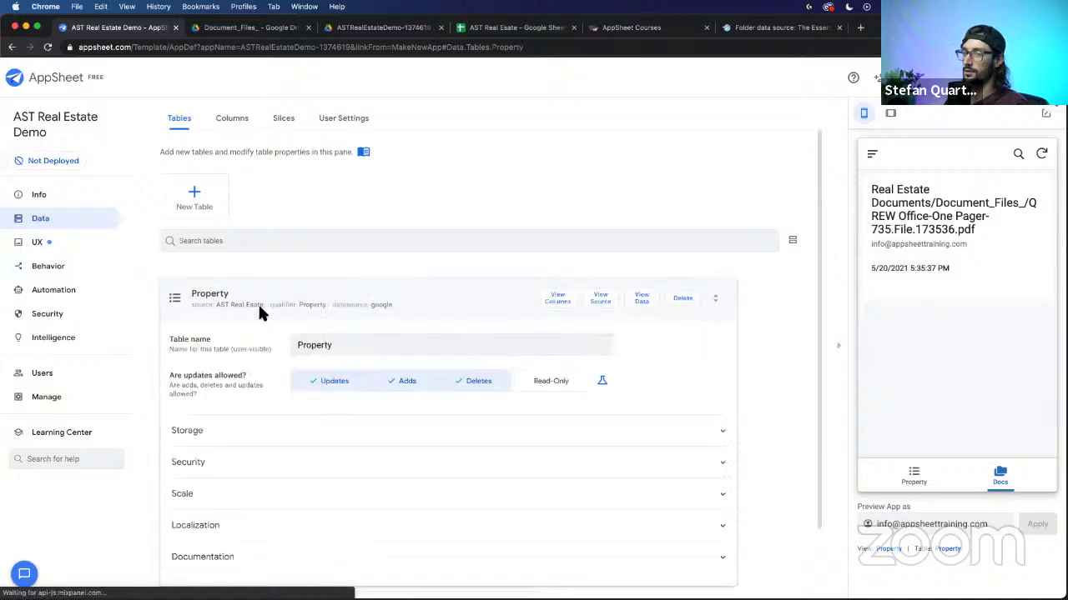
left_click(334, 218)
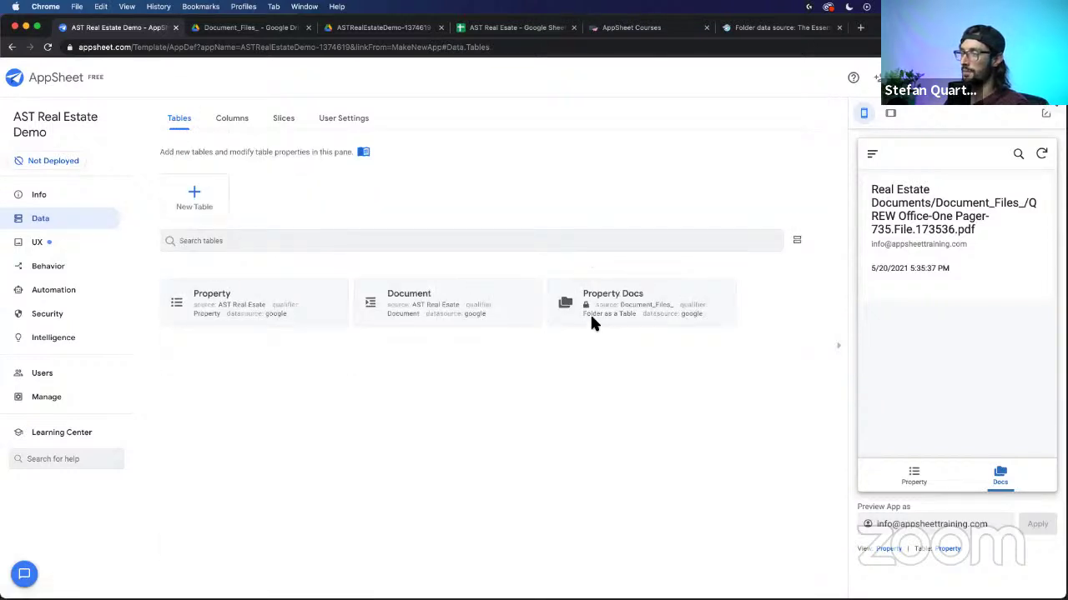
left_click(451, 312)
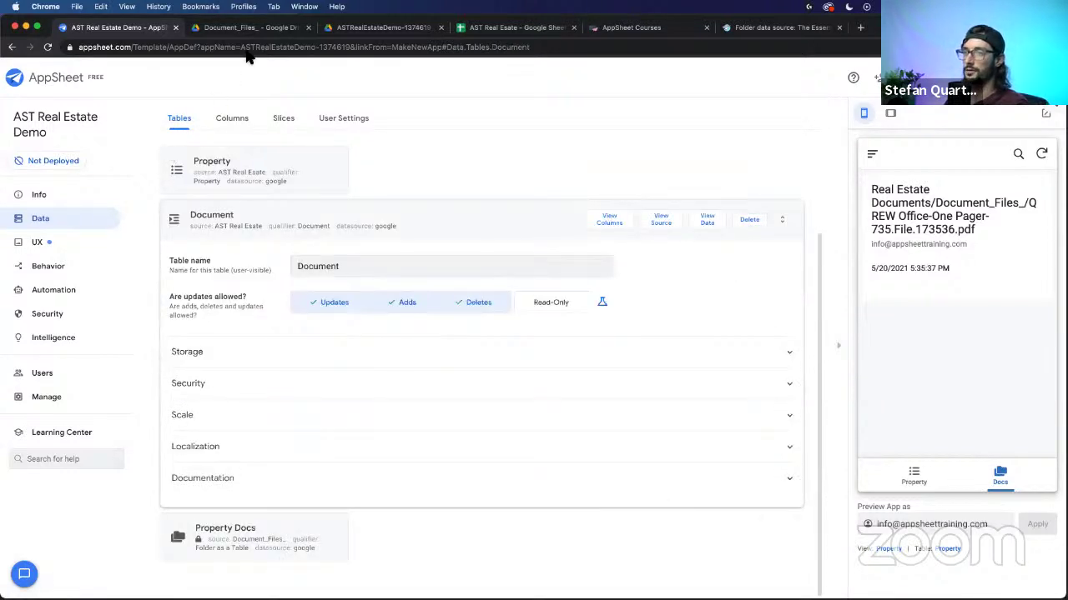
Step: Check the Document sheet's row 2 record and its Property ID abc123 in AST Real Esate
left_click(531, 31)
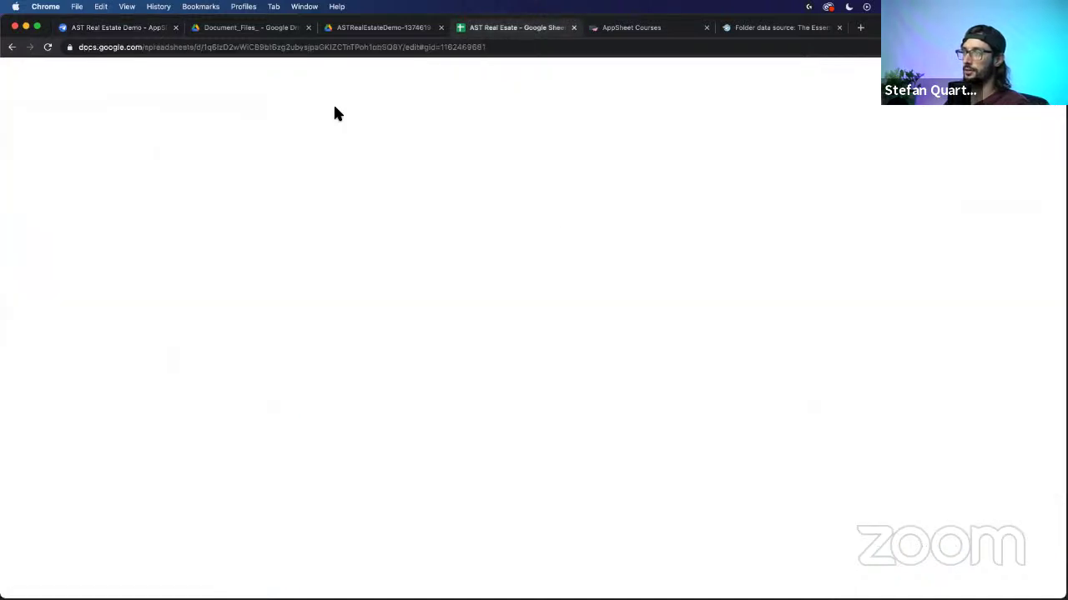
left_click_drag(149, 188, 698, 187)
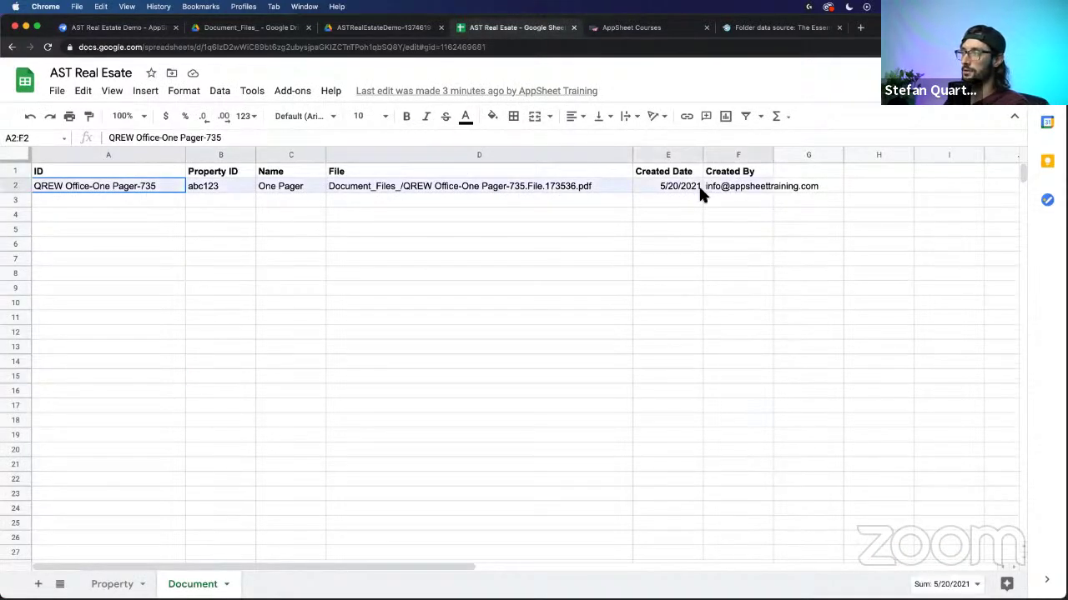
left_click(314, 213)
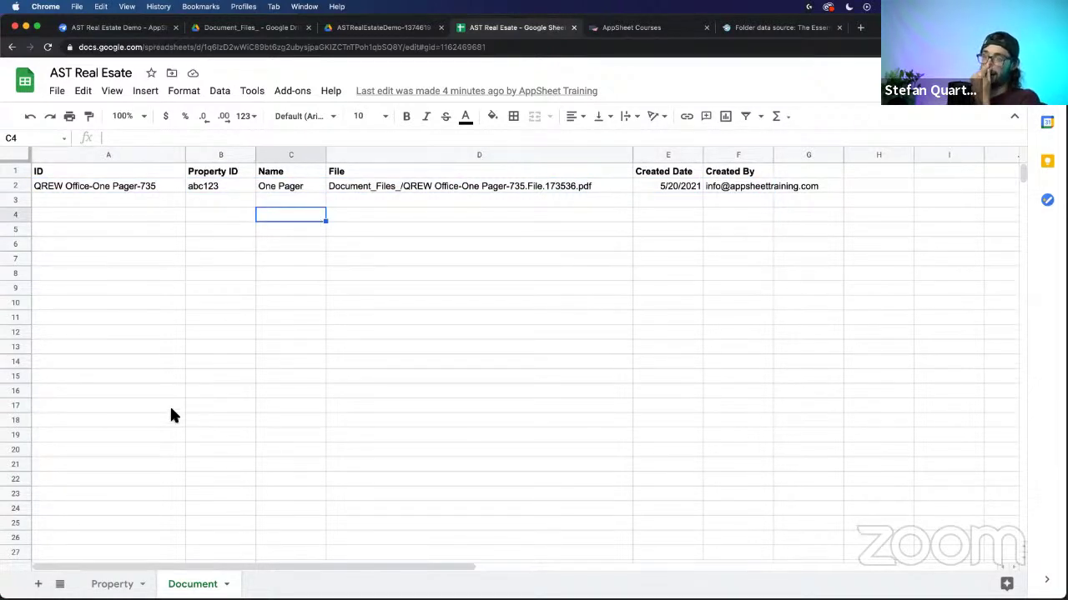
left_click(214, 157)
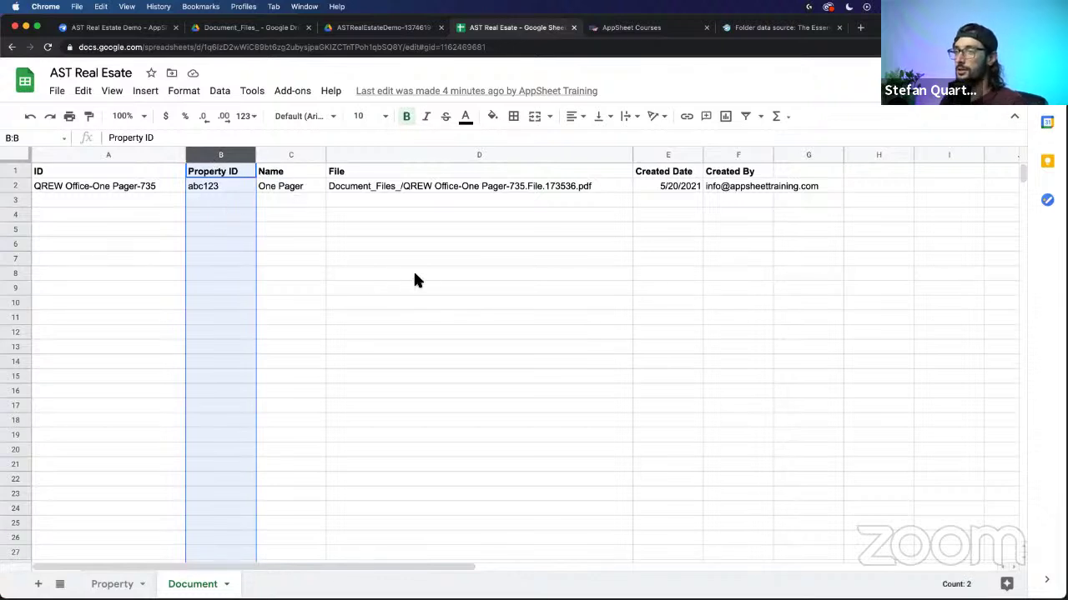
double_click(197, 192)
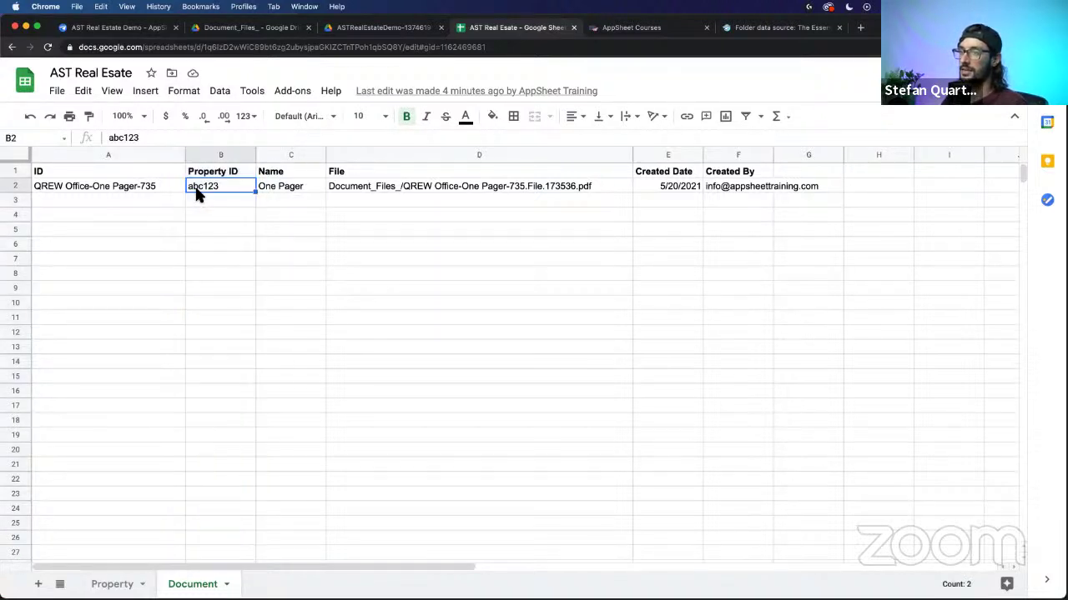
left_click(262, 31)
Step: Set the Property Docs table to allow Adds and Updates
left_click(142, 32)
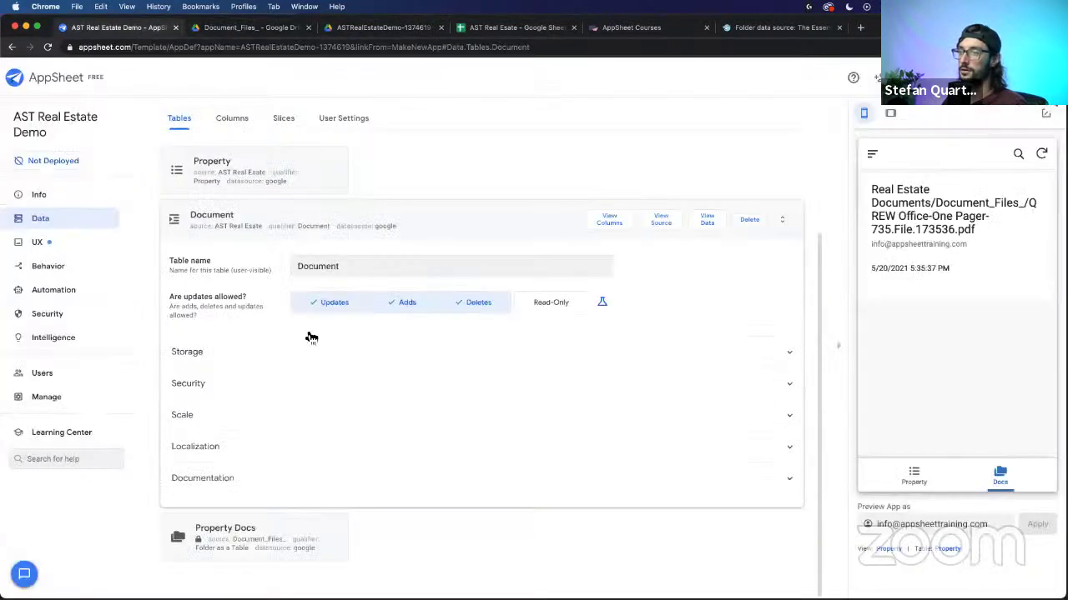
left_click(338, 217)
left_click(648, 320)
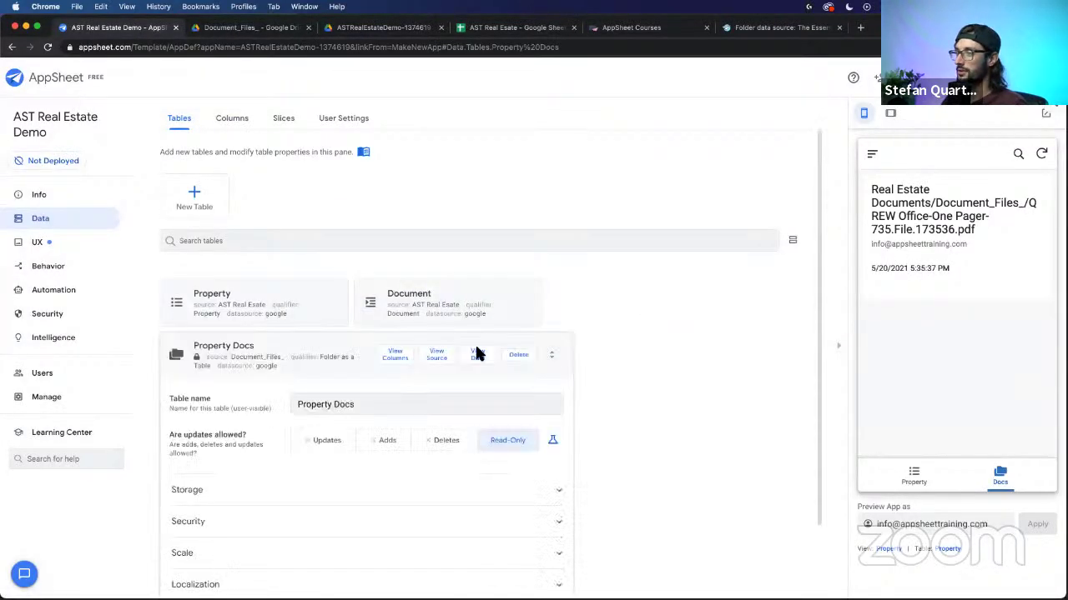
left_click(402, 357)
left_click(347, 360)
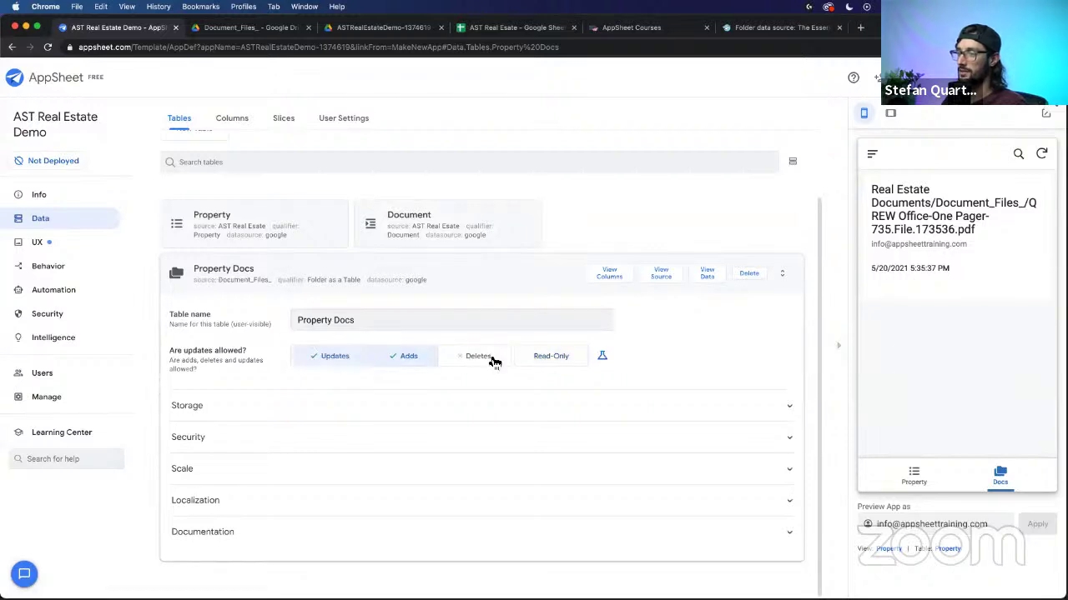
left_click(547, 282)
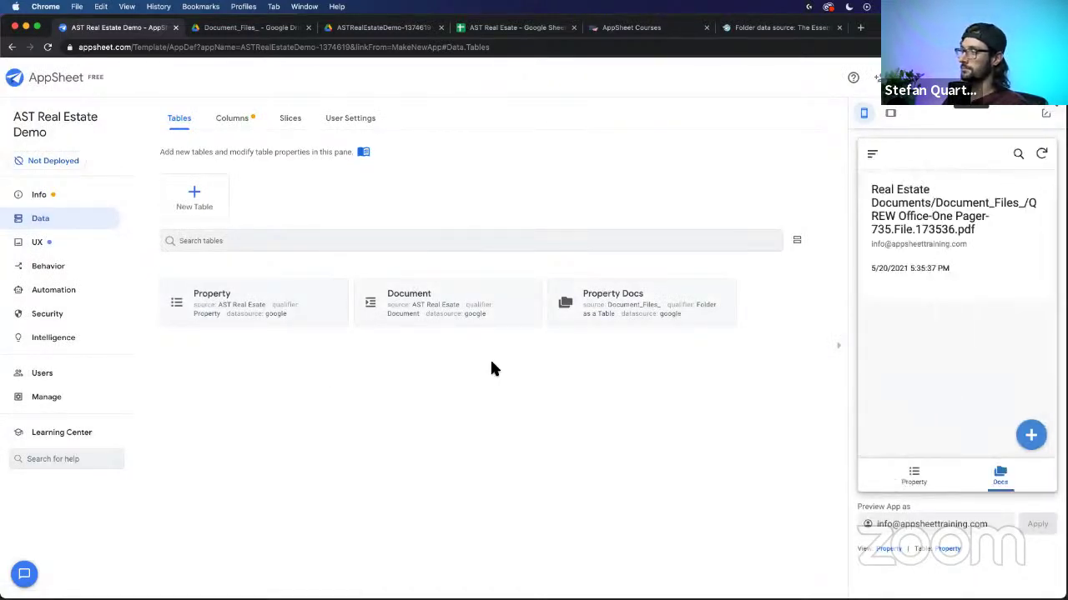
left_click(696, 313)
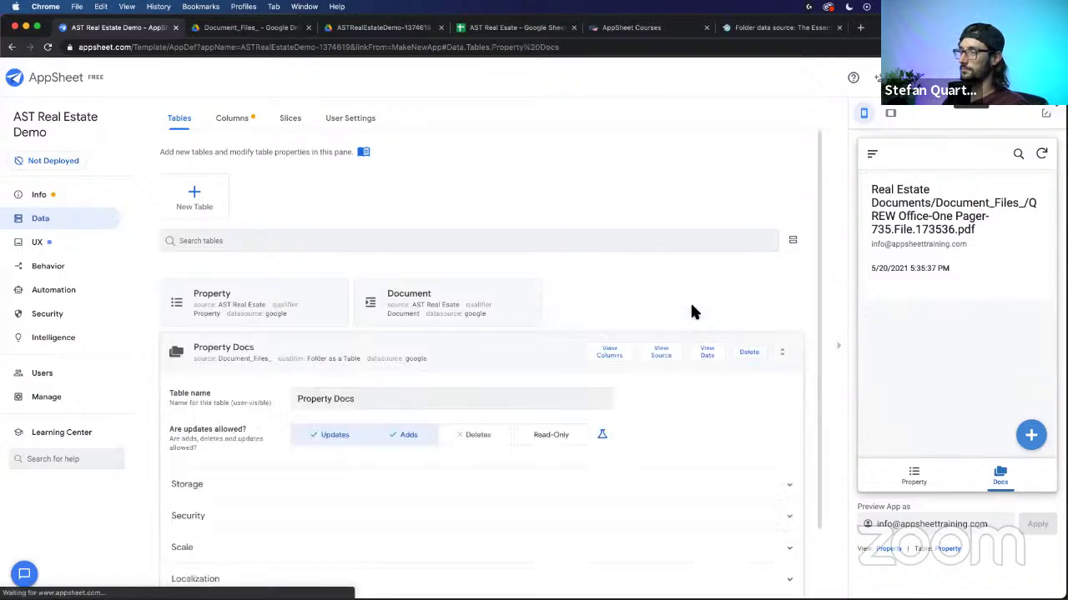
left_click(520, 276)
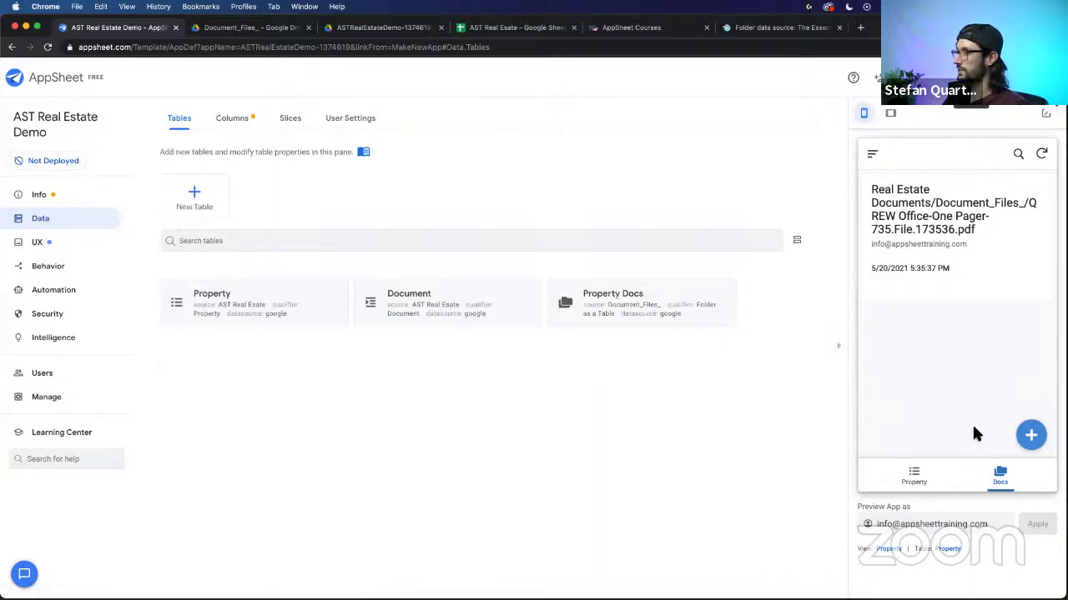
Step: Add and save a Property Docs entry with AppSheet- B2E App Guide.pdf and the modifier's email
left_click(1031, 437)
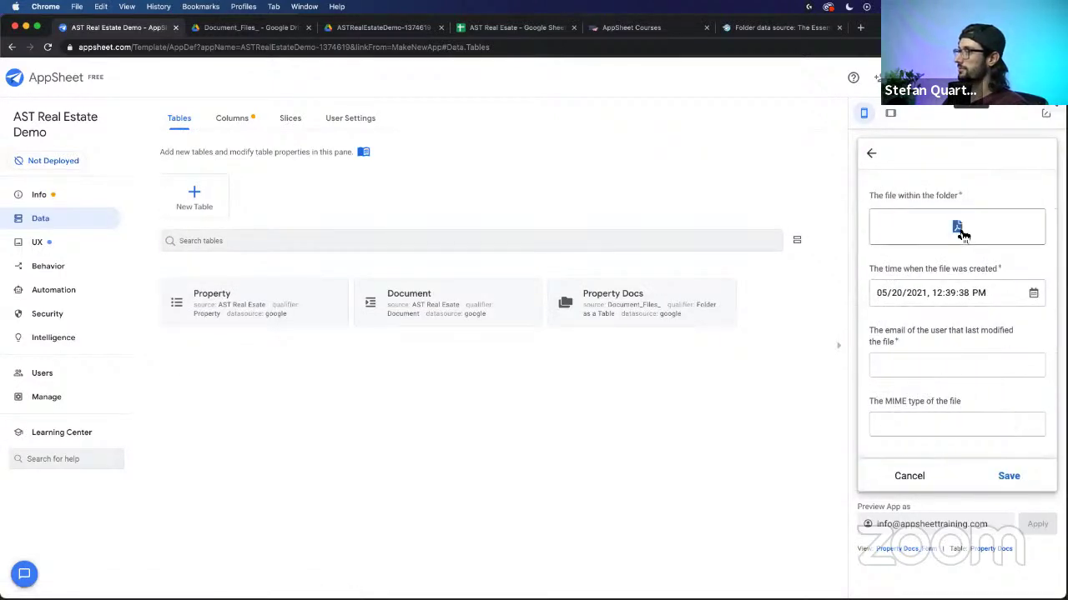
left_click(957, 230)
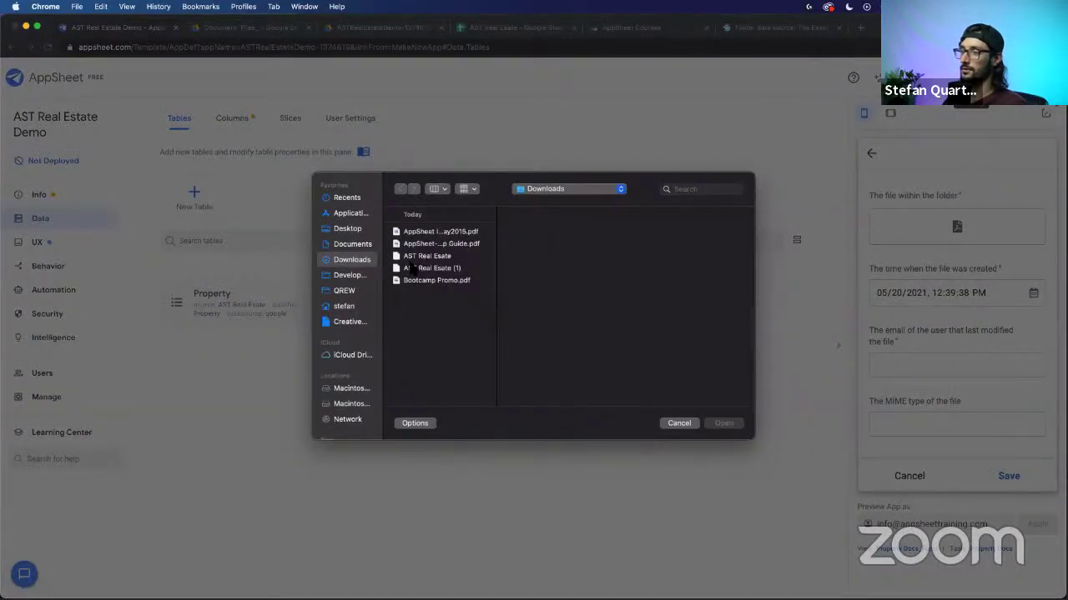
left_click(435, 246)
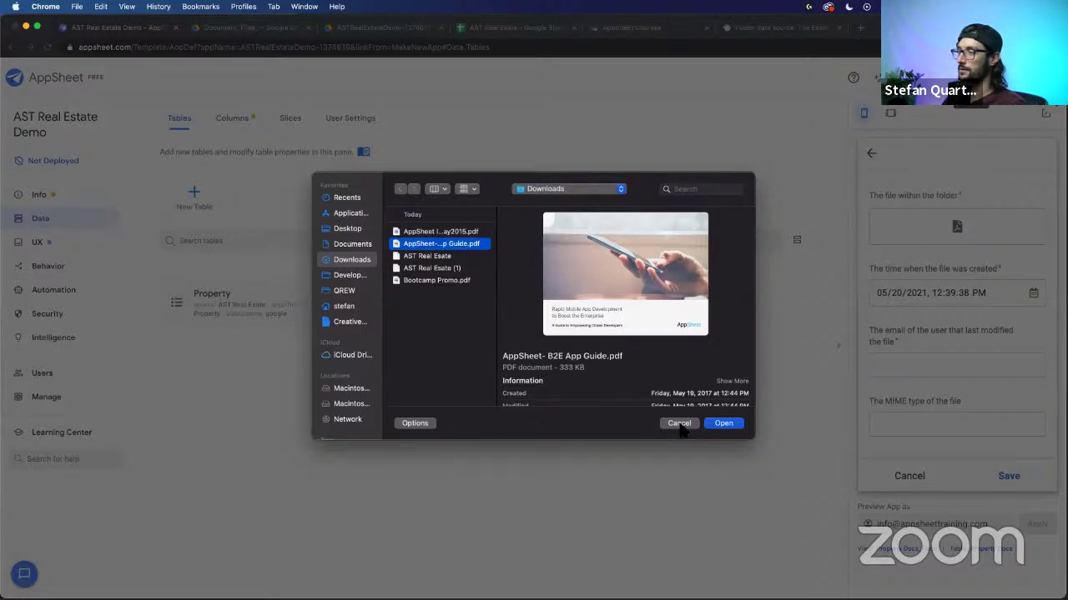
left_click(711, 423)
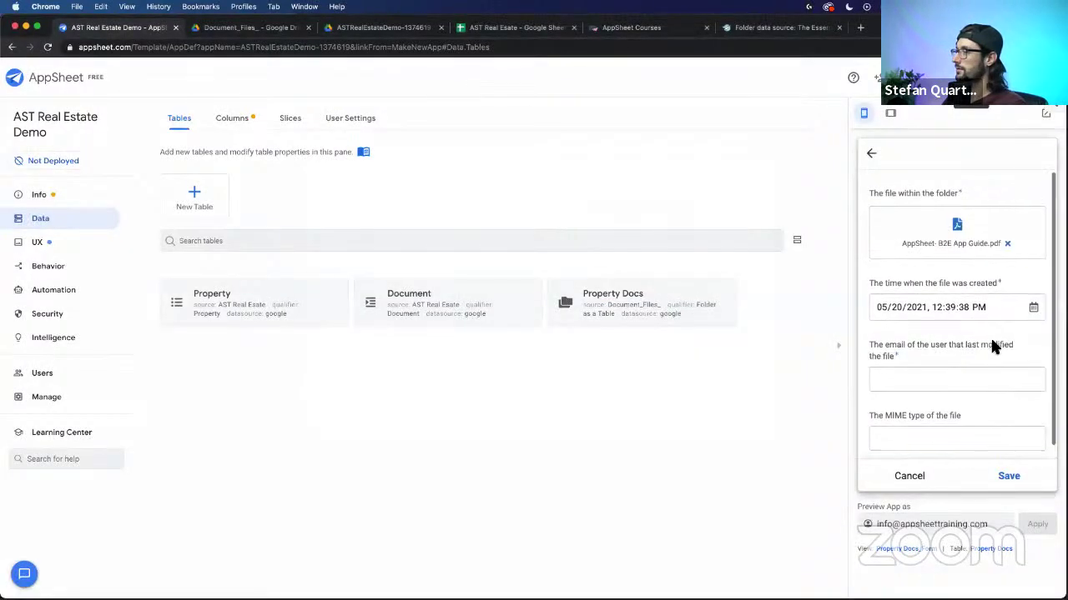
left_click(926, 365)
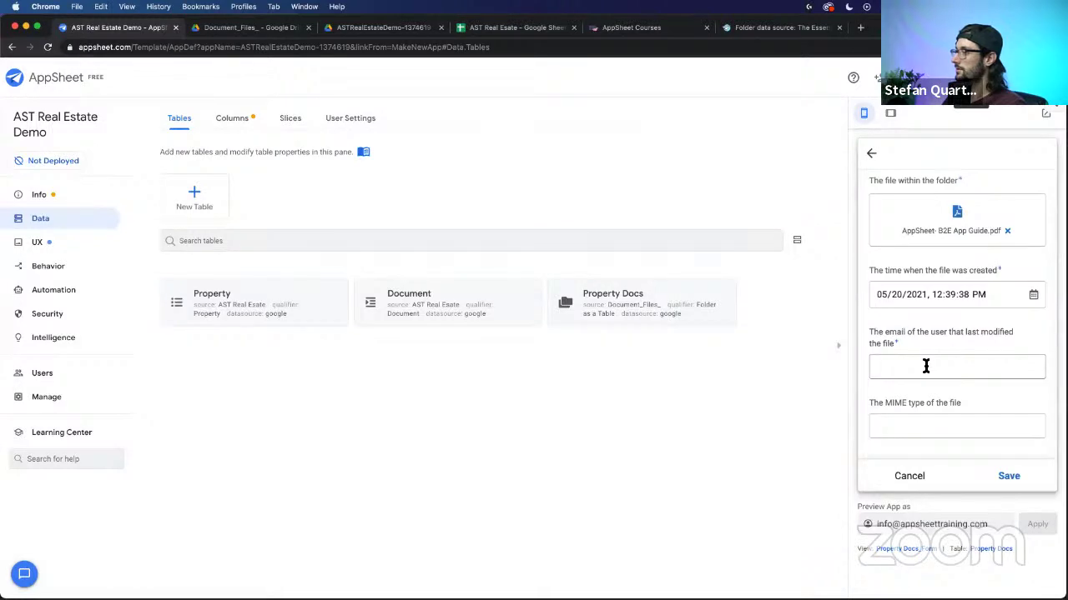
left_click(926, 365)
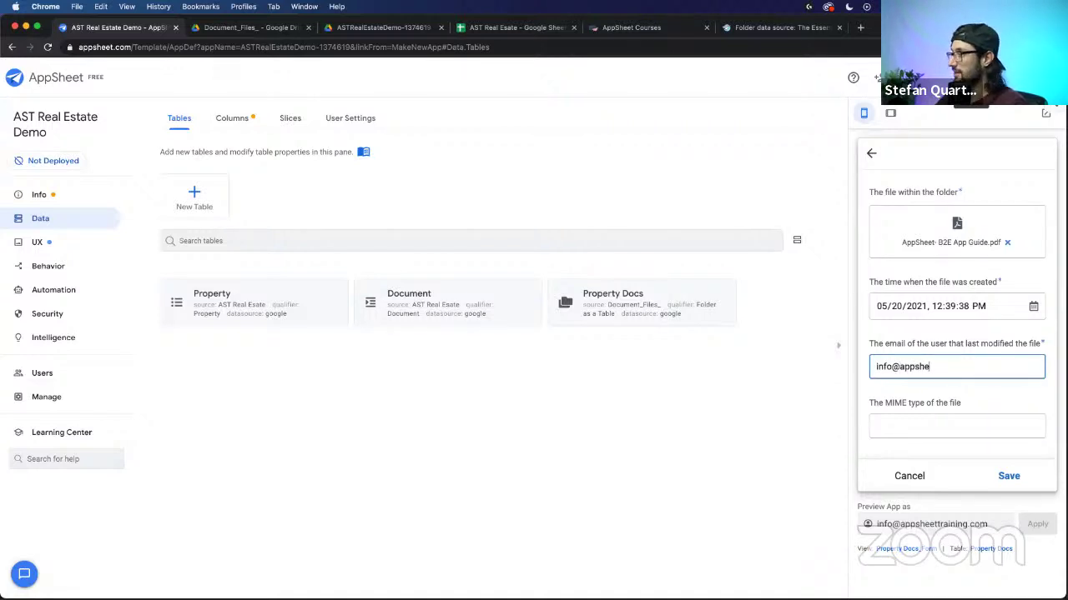
type("com")
left_click(957, 427)
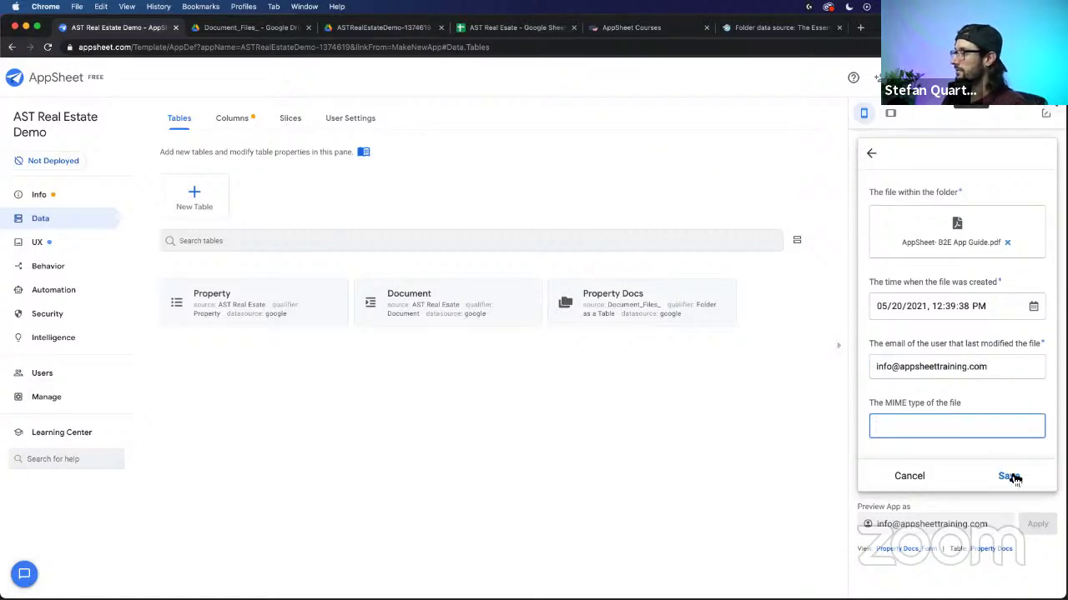
left_click(1008, 475)
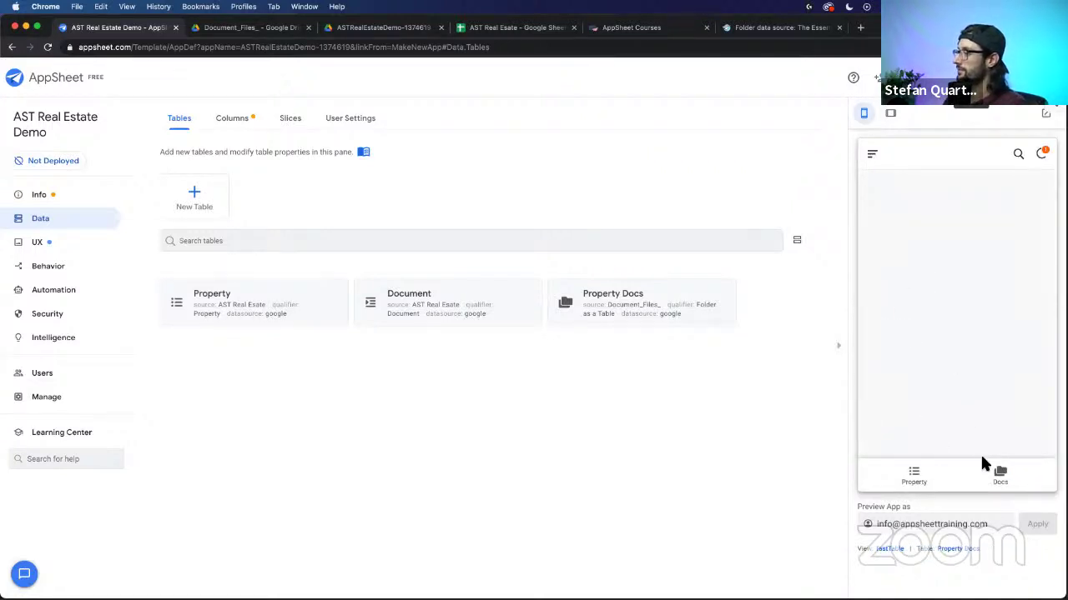
Step: Sync the preview's Docs list and check the uploaded PDF in the Document_Files_ Drive folder
left_click(1001, 475)
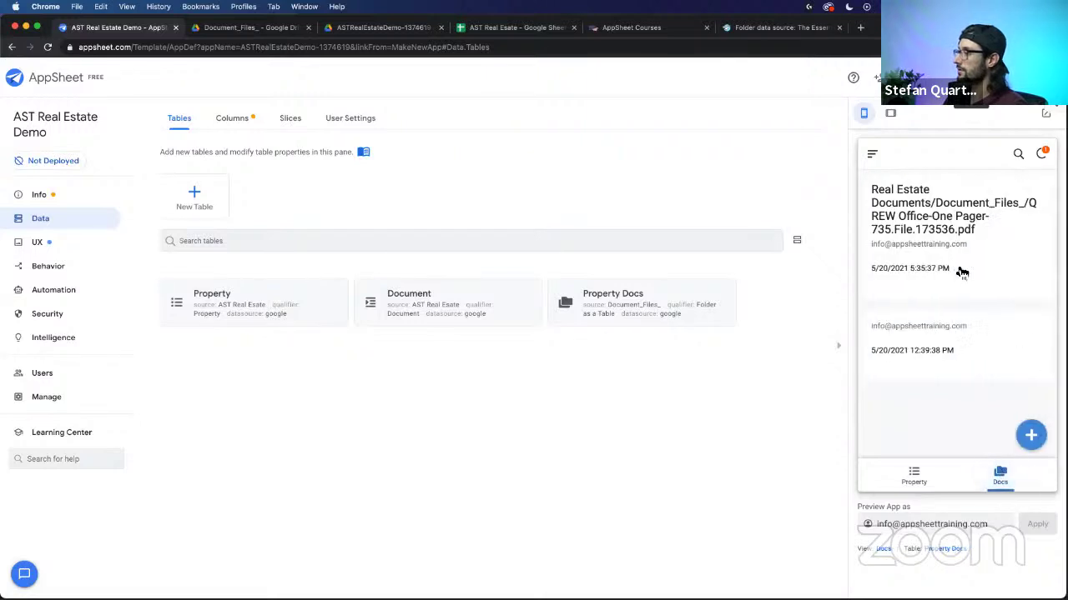
left_click(1039, 155)
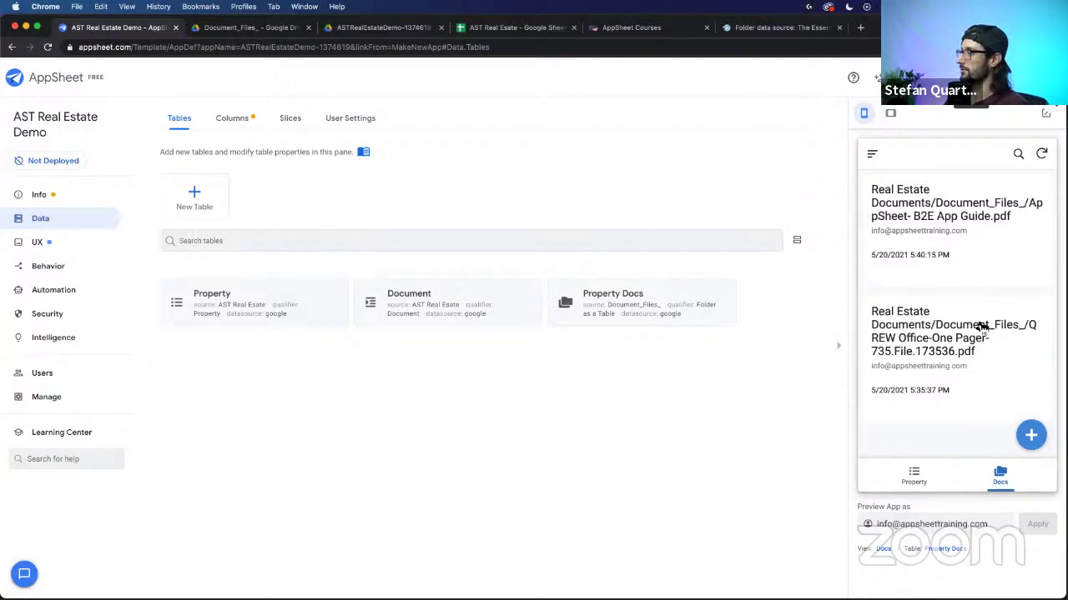
right_click(951, 217)
left_click(985, 213)
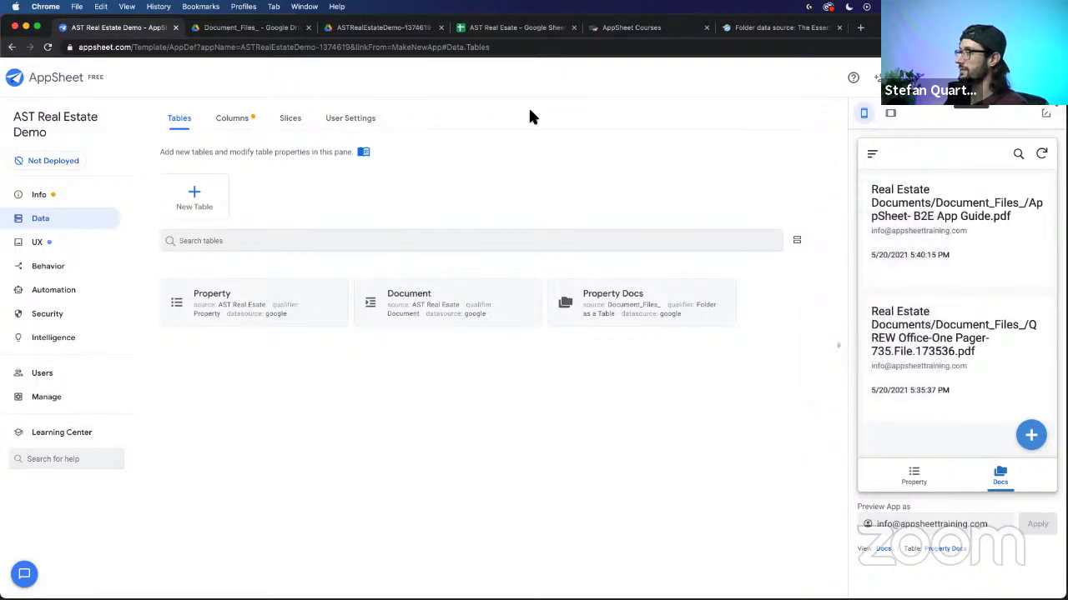
left_click(250, 30)
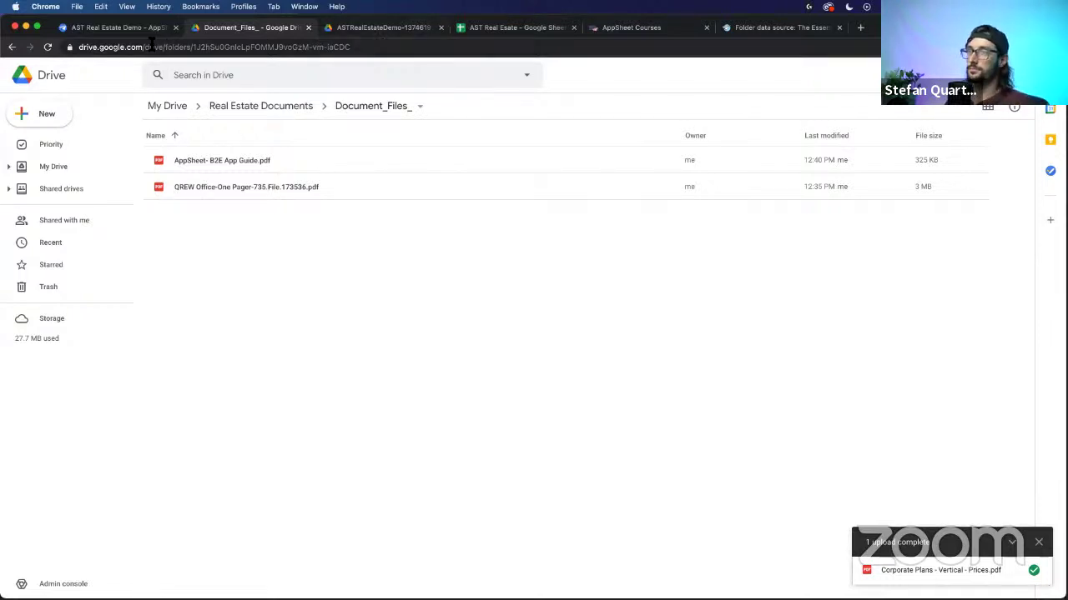
Step: Return to the AST Real Estate Demo editor tab showing the two-PDF Docs list
left_click(130, 27)
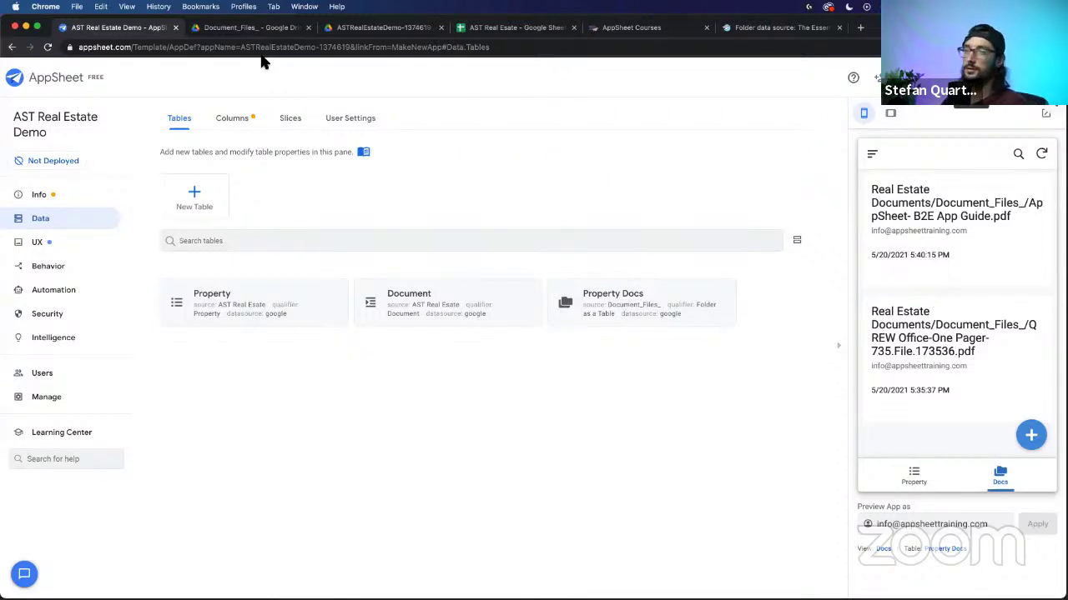
Step: Glance at the Drive folder tab and come back to the AppSheet editor
left_click(225, 27)
left_click(142, 30)
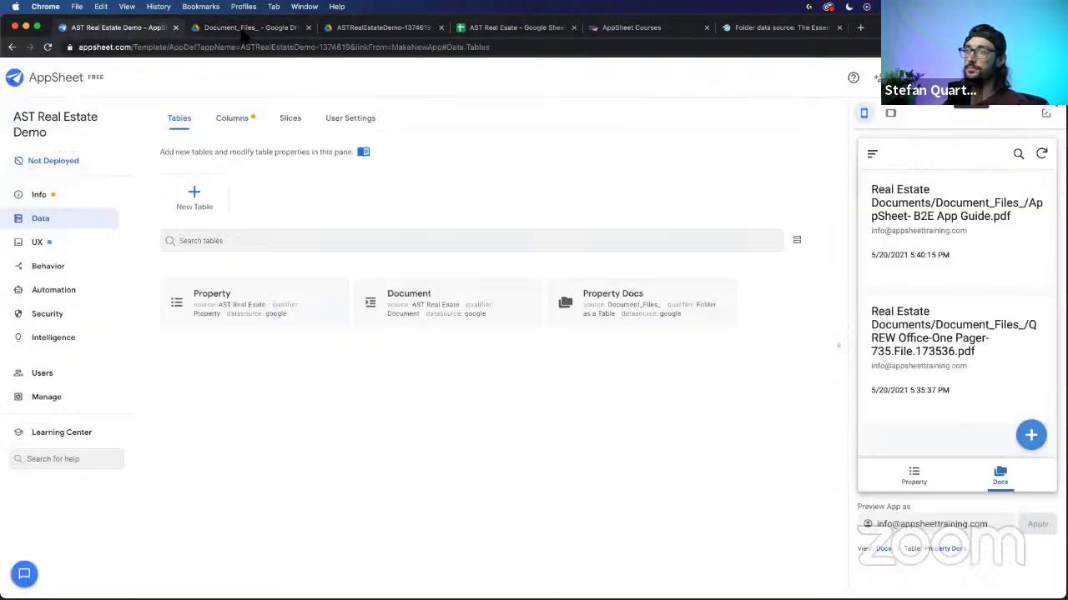
left_click(242, 29)
left_click(146, 27)
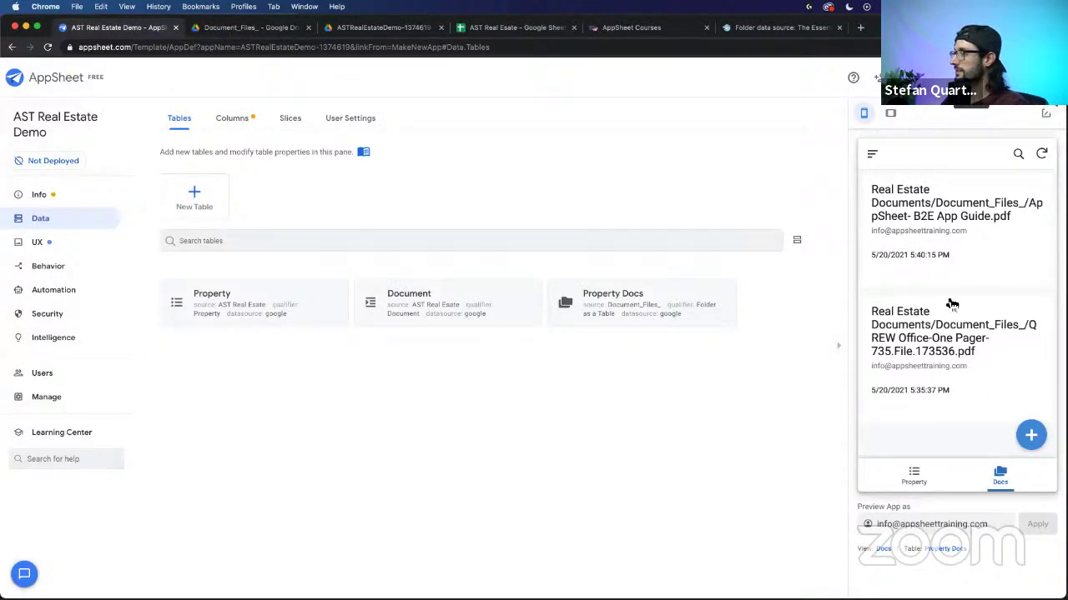
Step: Check the Property Docs table settings, then expand the Property table's column definitions under Data > Columns
left_click(650, 310)
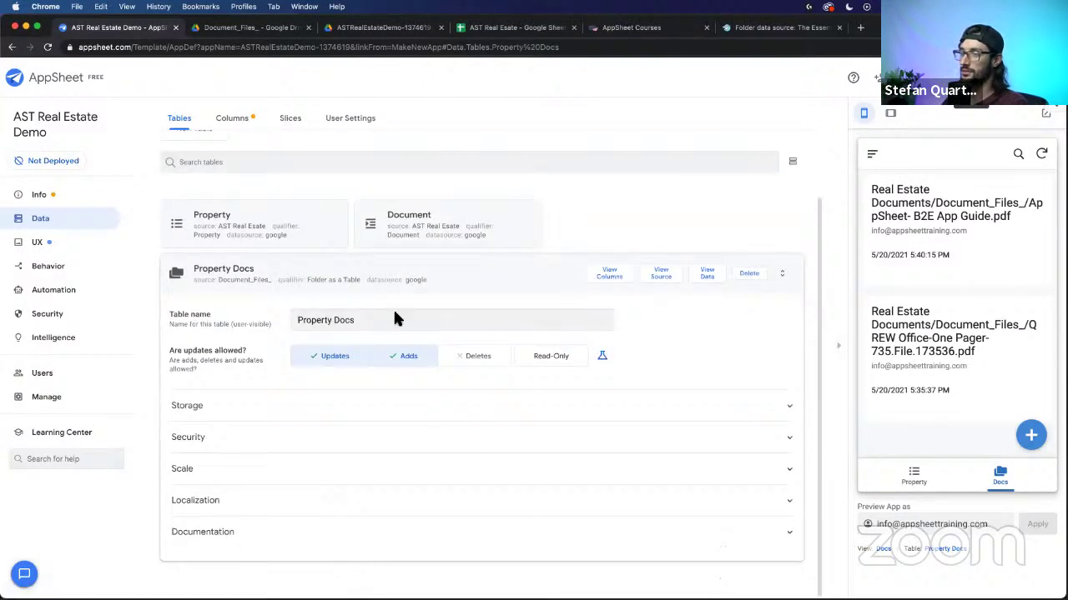
left_click(414, 299)
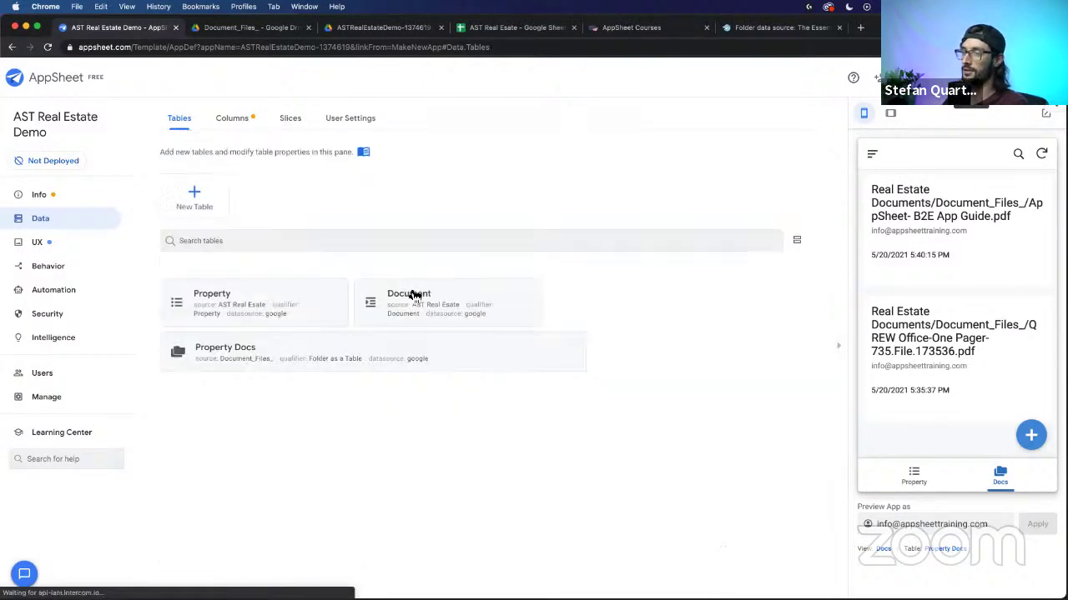
left_click(232, 117)
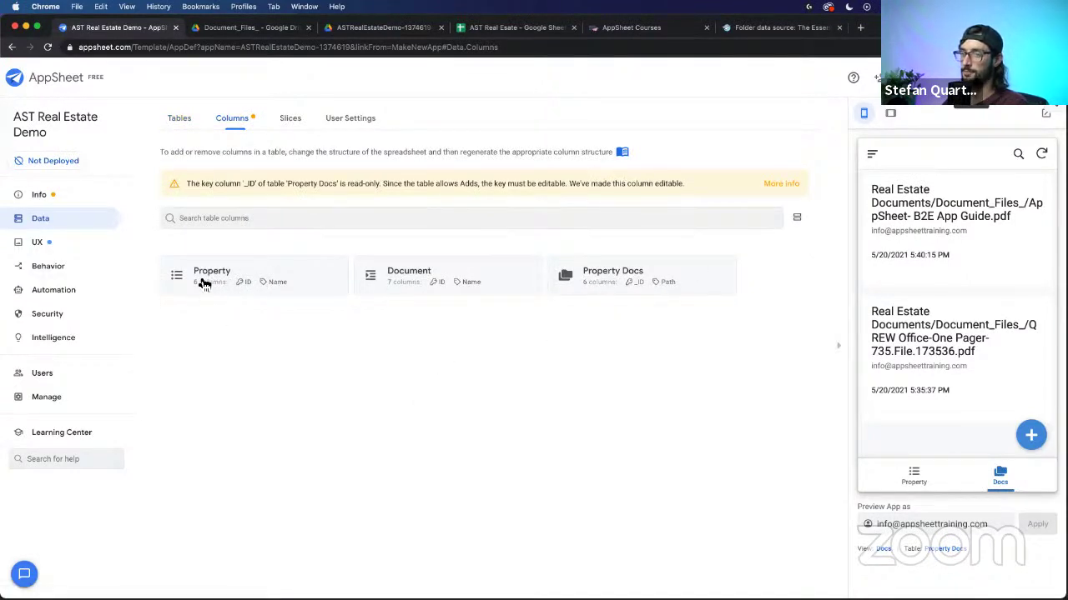
left_click(260, 277)
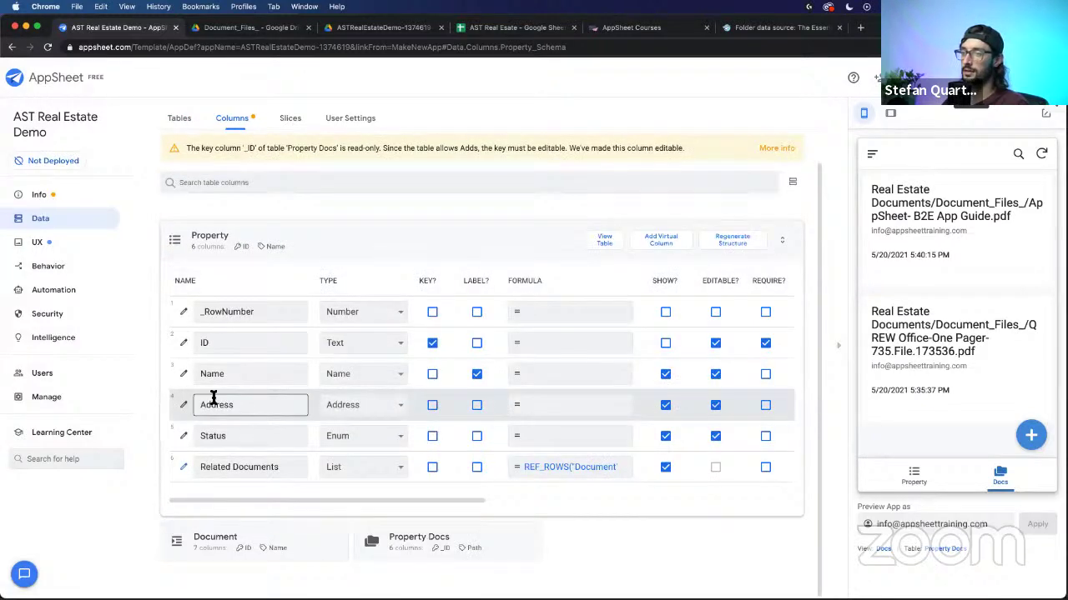
Step: Look over the open browser tabs and settle on the AST Real Esate spreadsheet
left_click(379, 30)
left_click(501, 30)
left_click(643, 30)
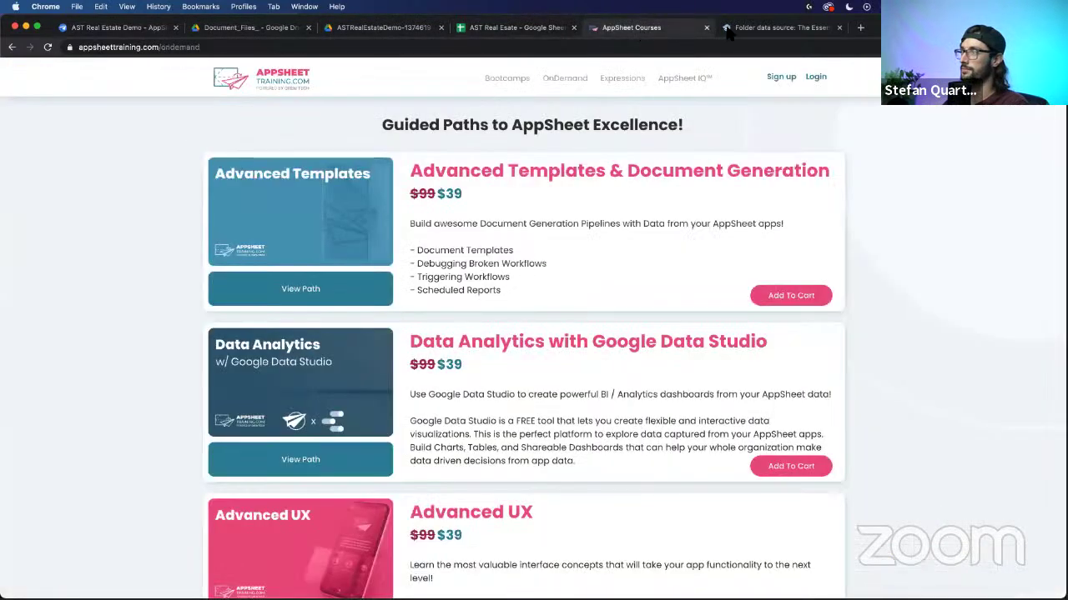
left_click(501, 28)
Step: Try inserting a column right of Name on the Document sheet, then undo it
left_click(291, 155)
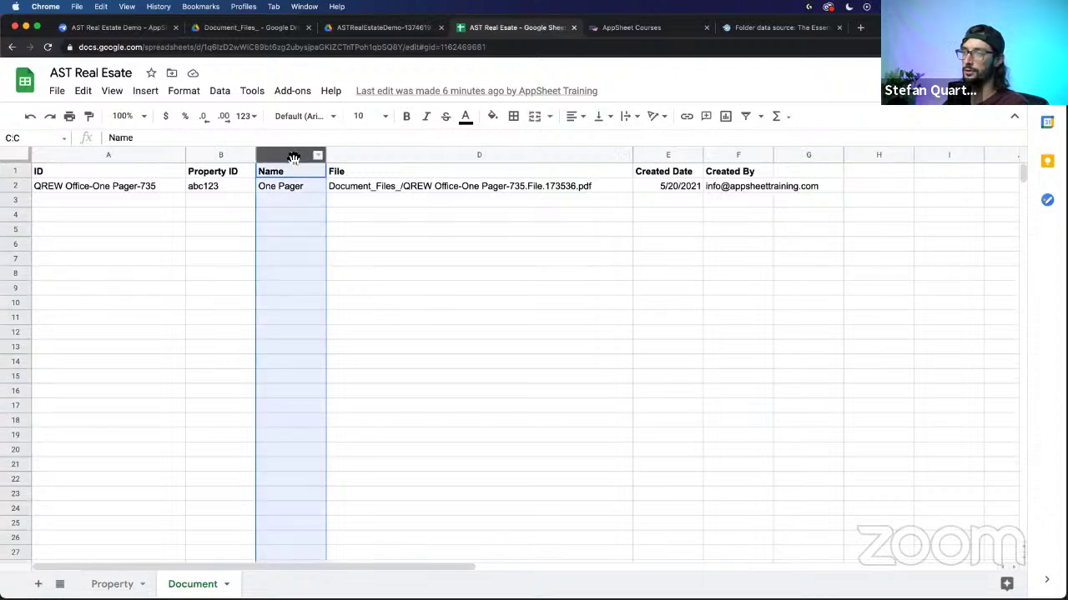
right_click(291, 155)
left_click(331, 234)
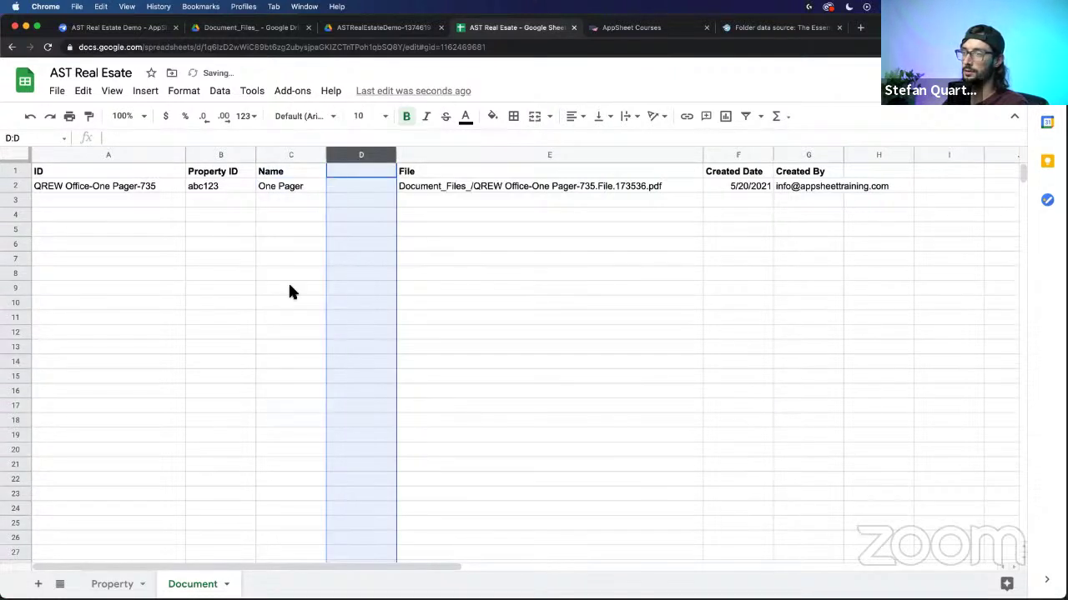
key("super+z")
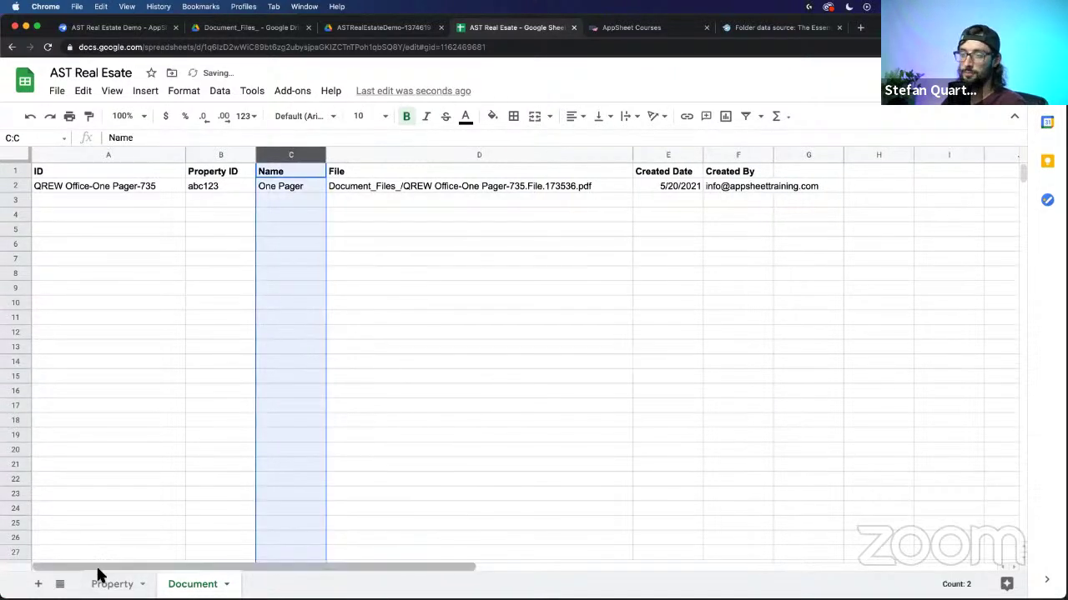
Step: On the Property sheet, insert a new column right of Name headed Code
left_click(106, 581)
left_click(149, 226)
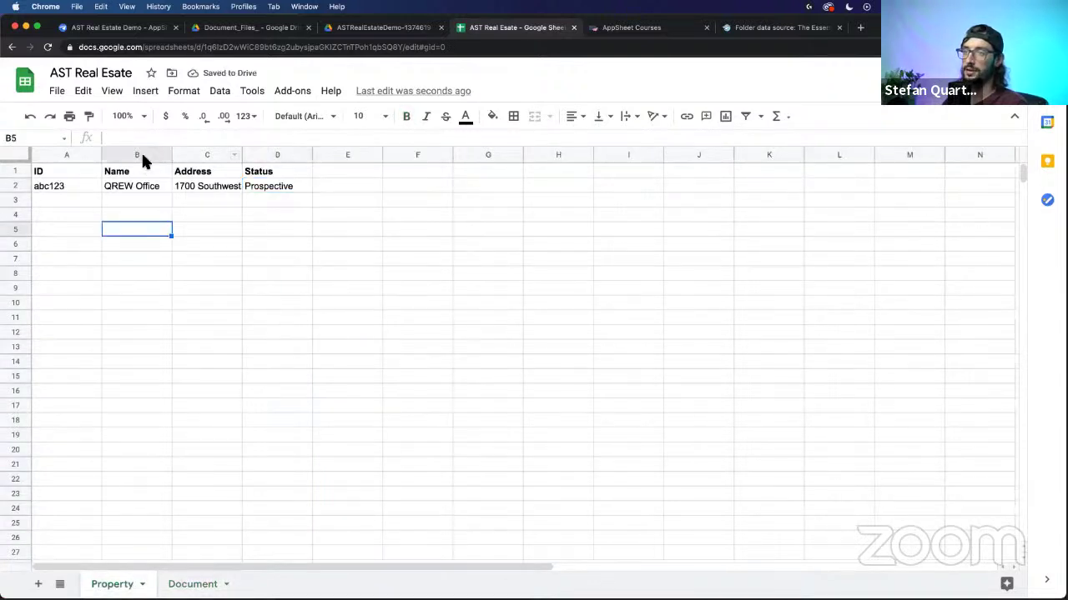
left_click(142, 156)
right_click(142, 156)
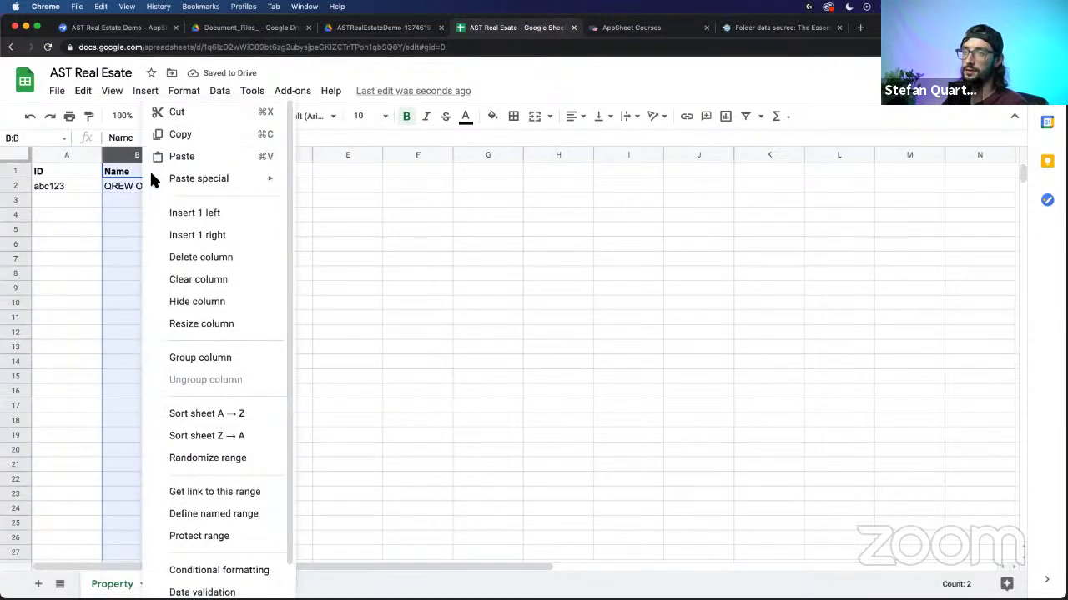
left_click(204, 235)
left_click(200, 177)
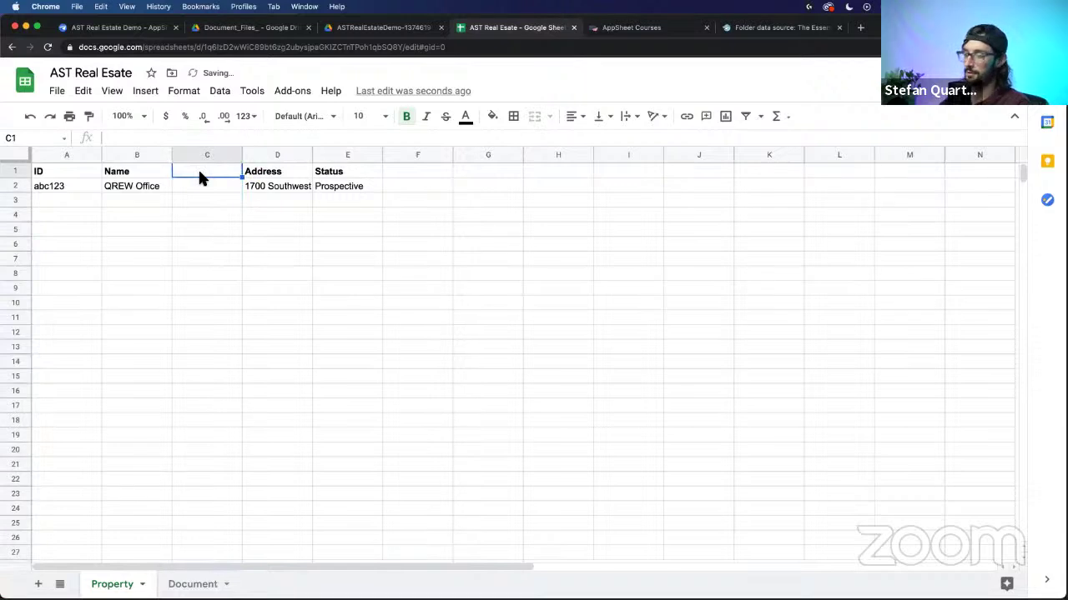
type("Code")
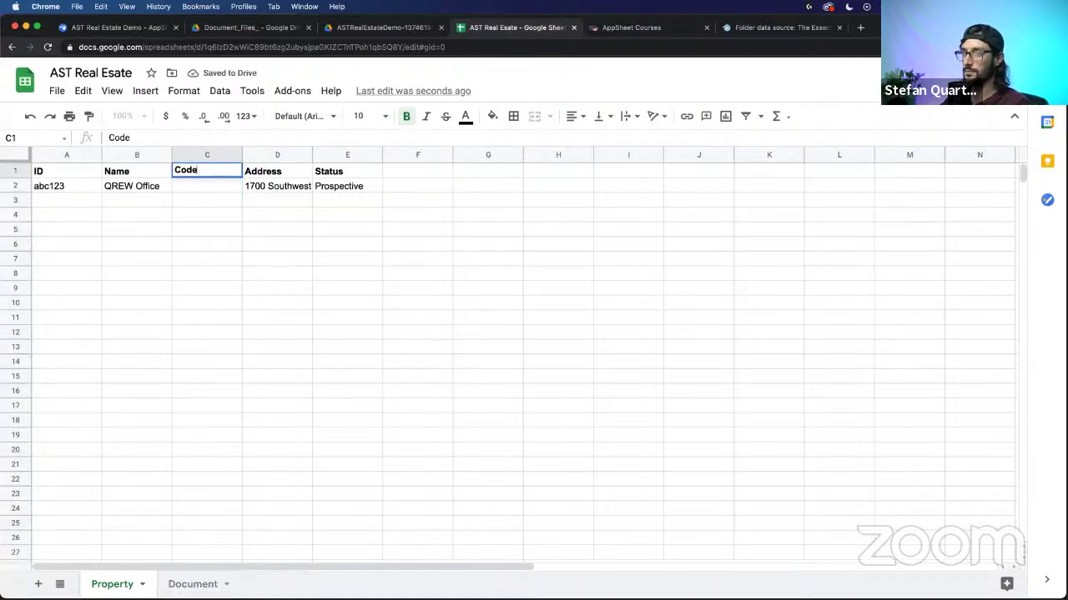
key("Return")
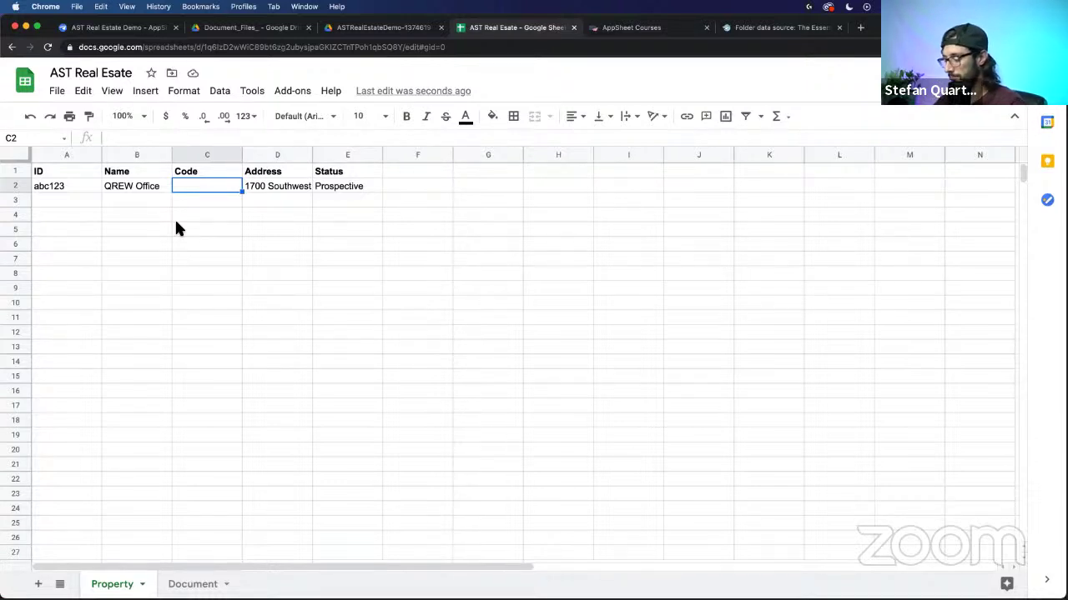
Step: Enter the code QREW in cell C2 for the QREW Office property
type("Q")
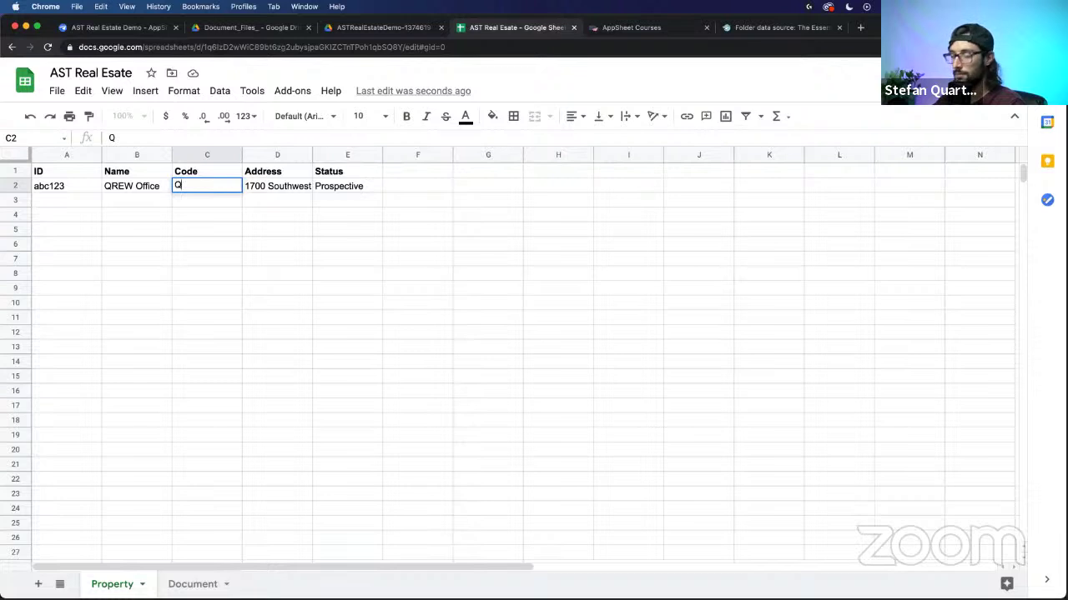
key("Escape")
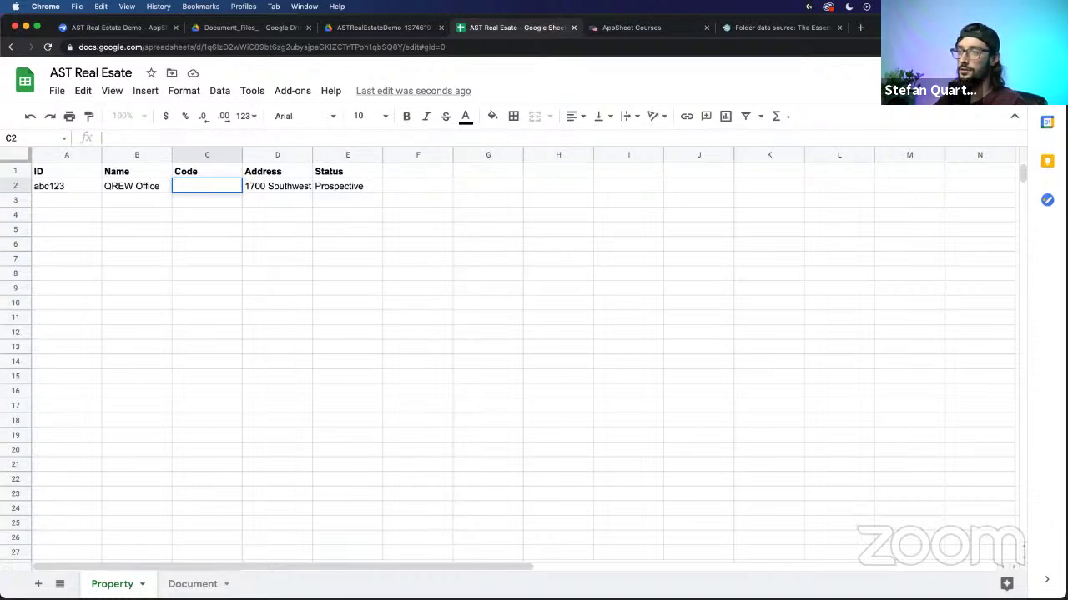
type("QREW")
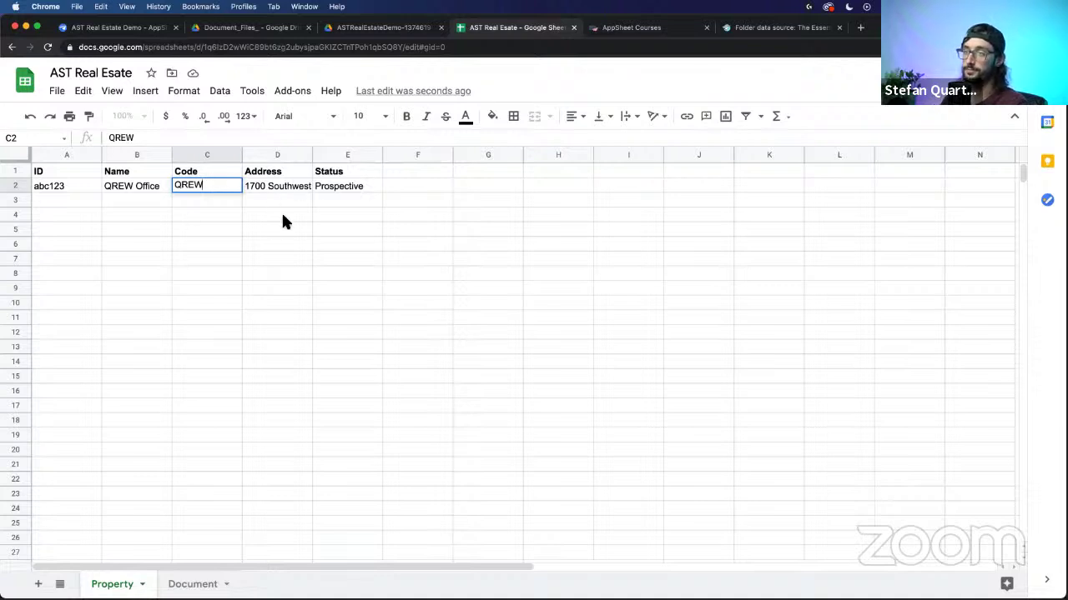
left_click(178, 234)
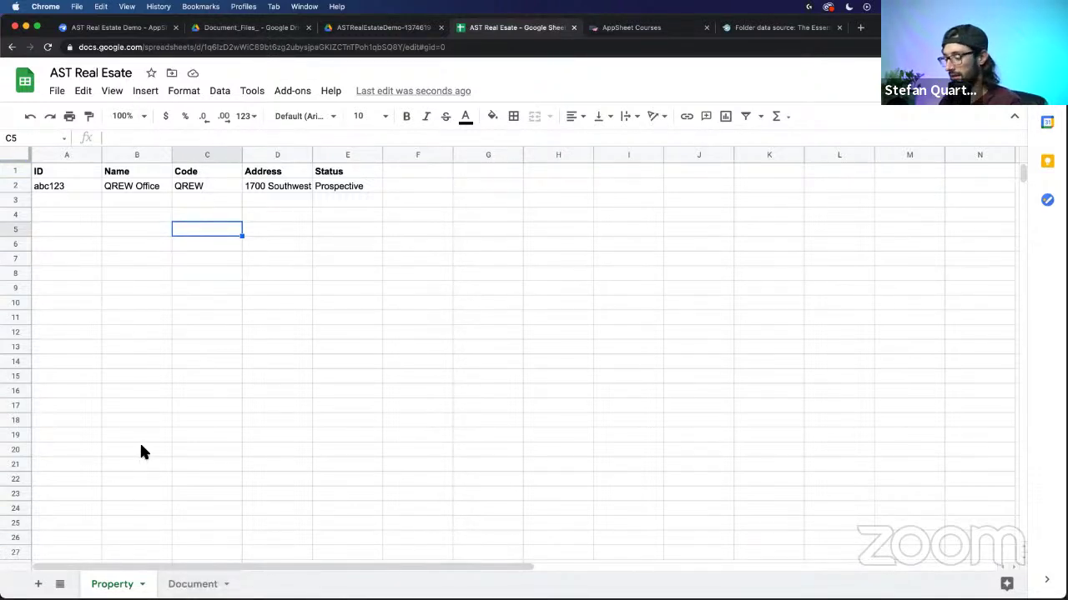
key("ctrl+Up")
Step: Delete the AST Real Esate and AST Real Esate (1) files from Downloads
left_click(168, 419)
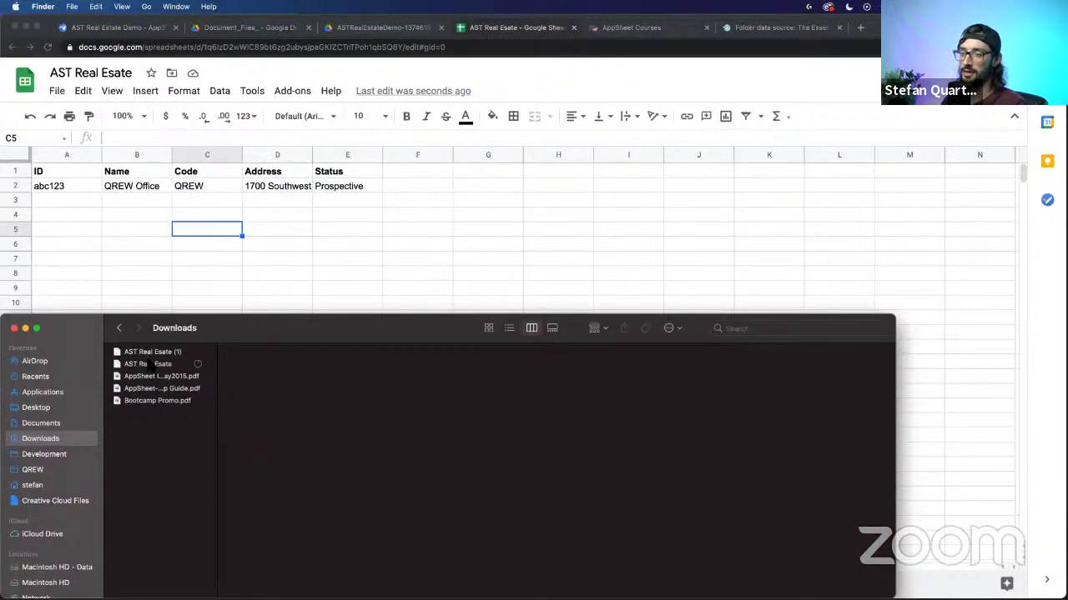
left_click(152, 365)
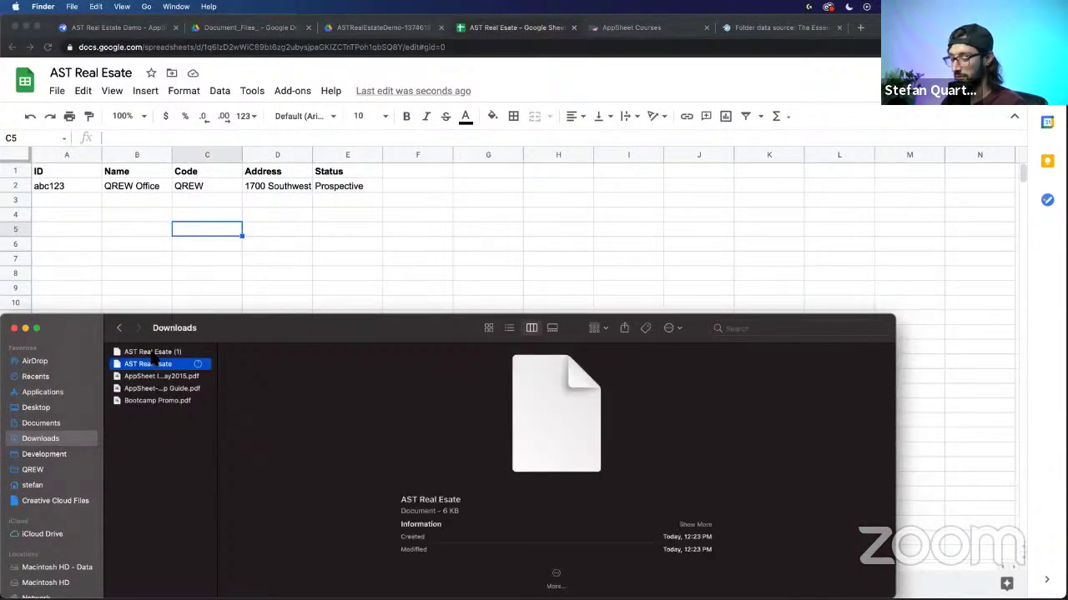
left_click(153, 352, "shift")
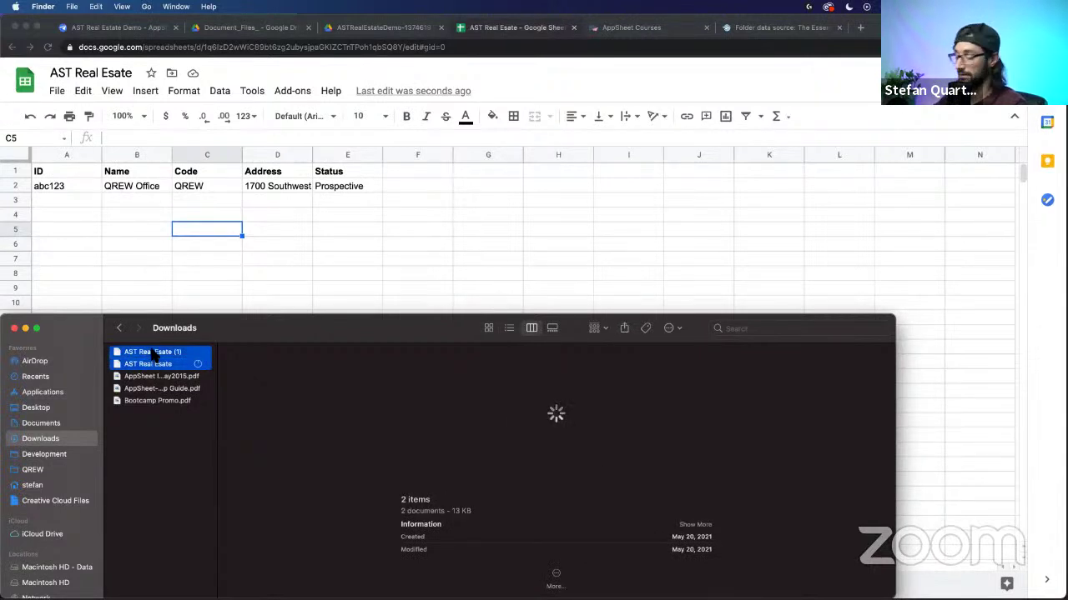
key("super+BackSpace")
Step: Duplicate the B2E App Guide PDF and rename the copy QREW_AppSheet- B2E App Guide.pdf
right_click(161, 364)
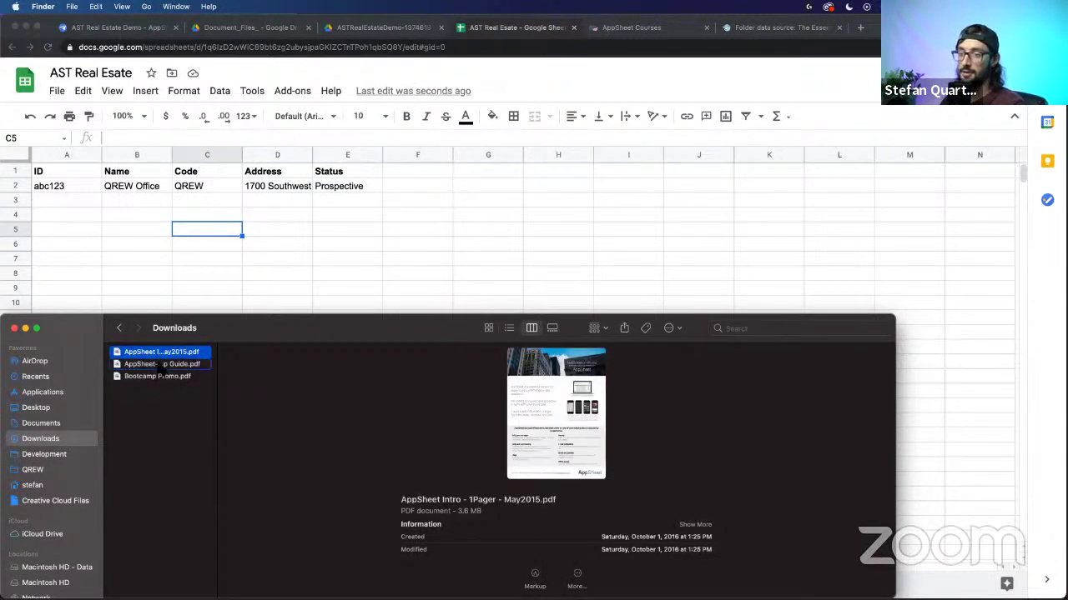
left_click(183, 455)
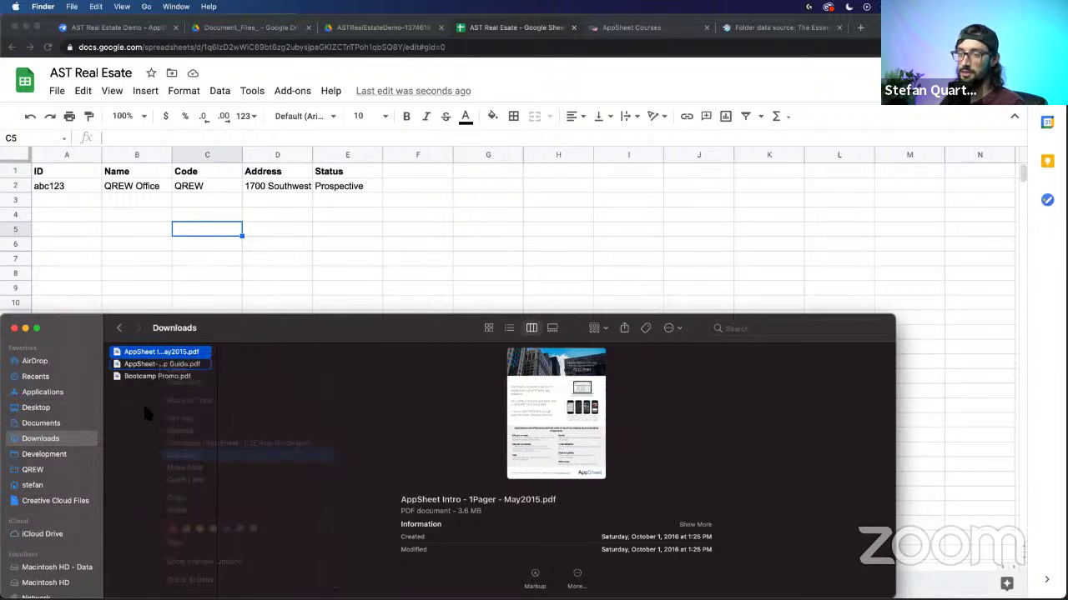
left_click(158, 354)
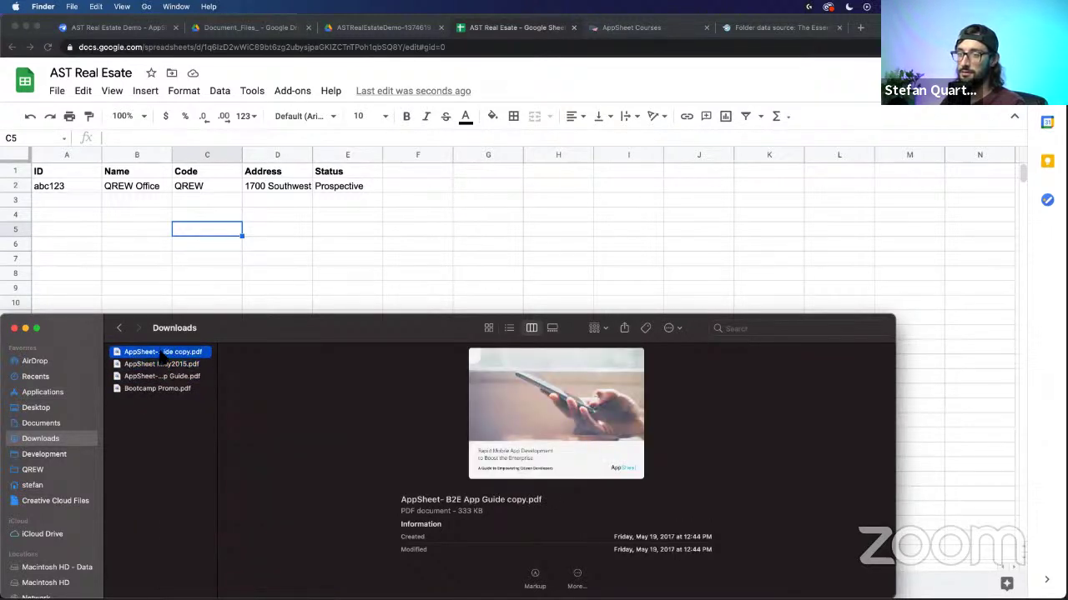
left_click_drag(214, 375, 358, 417)
left_click(156, 355)
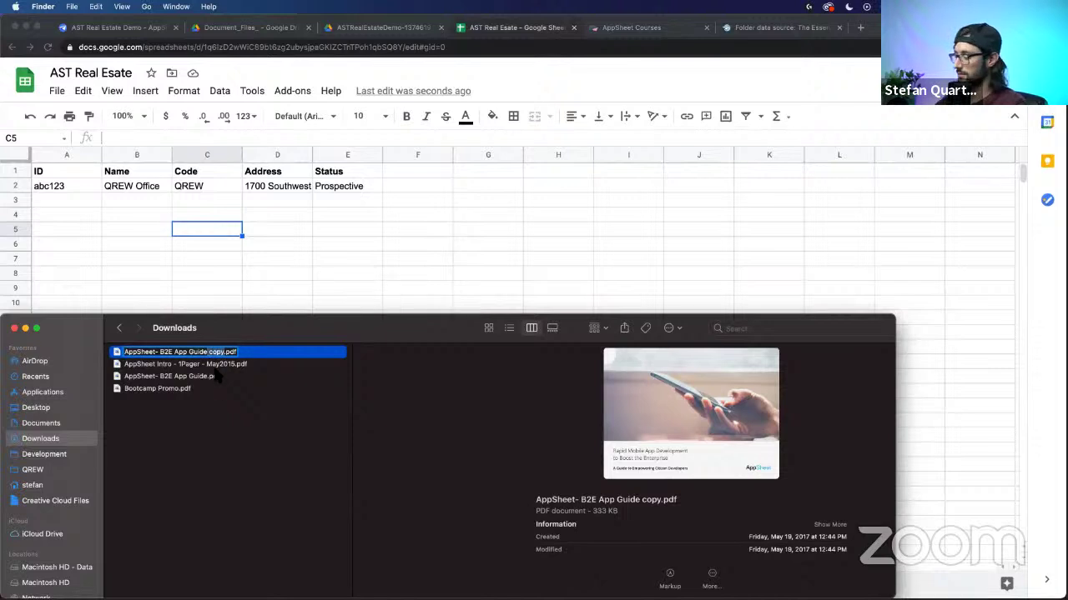
key("BackSpace")
key("BackSpace")
key("BackSpace")
key("BackSpace")
key("BackSpace")
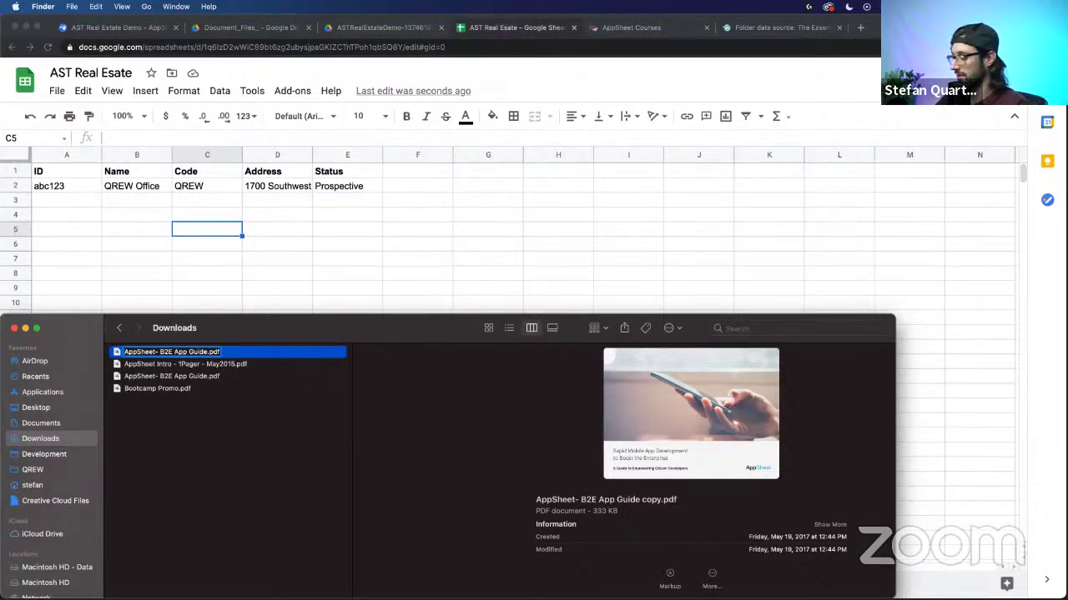
key("Up")
type("QREW")
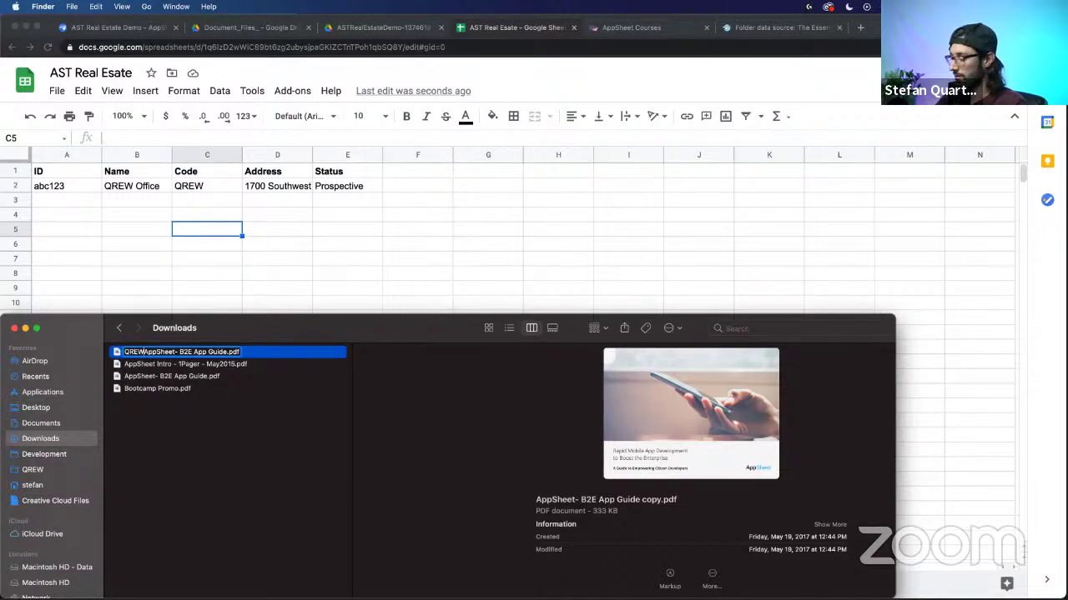
type("_")
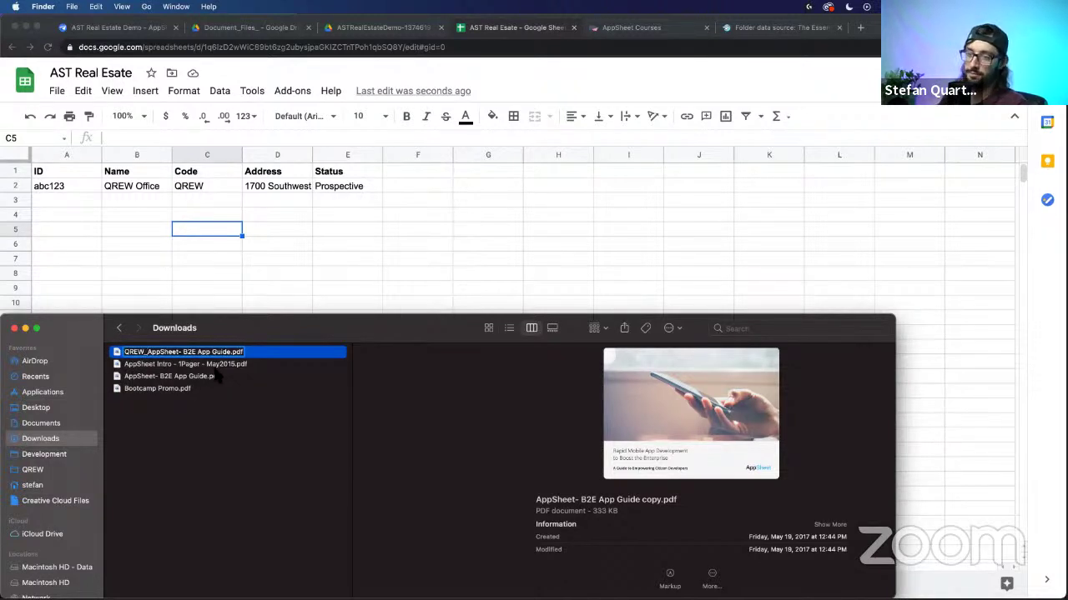
left_click(173, 411)
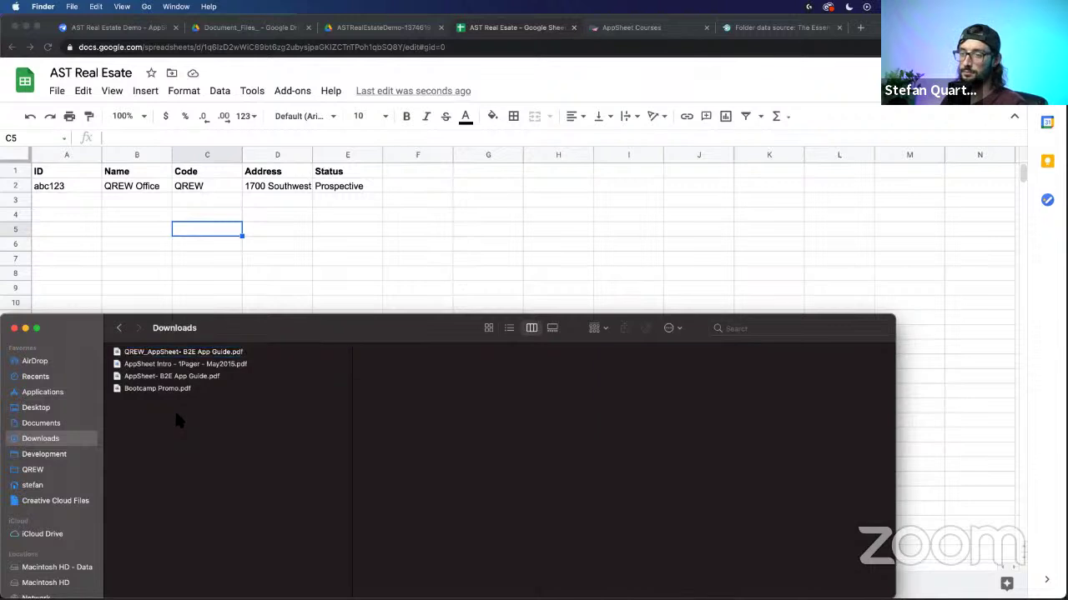
Step: Duplicate Bootcamp Promo.pdf and rename the copy QREW_Bootcamp Promo.pdf
left_click(194, 367)
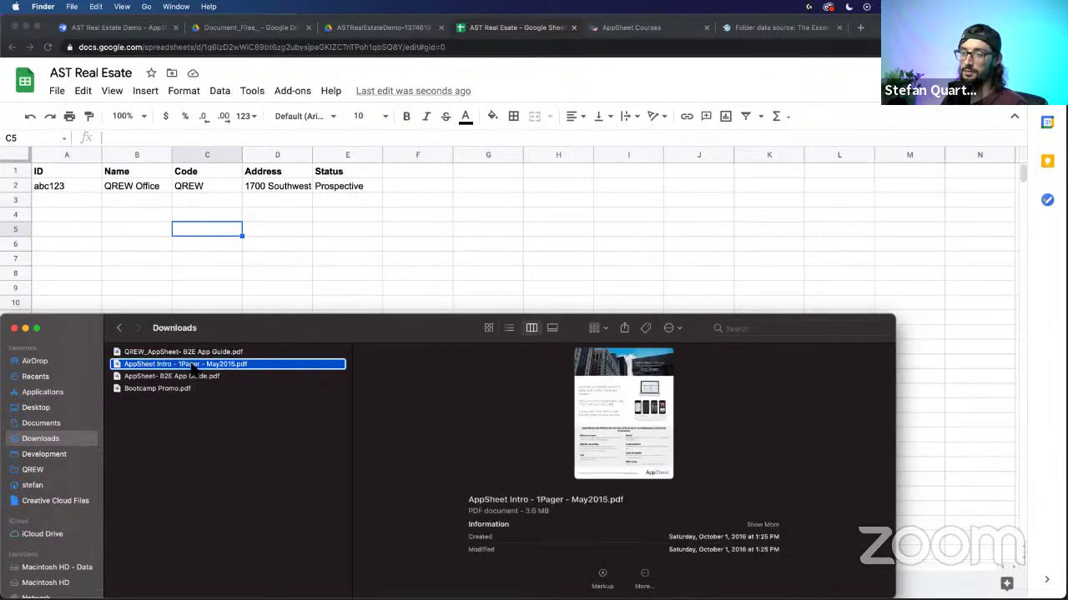
right_click(190, 365)
left_click(167, 398)
right_click(165, 392)
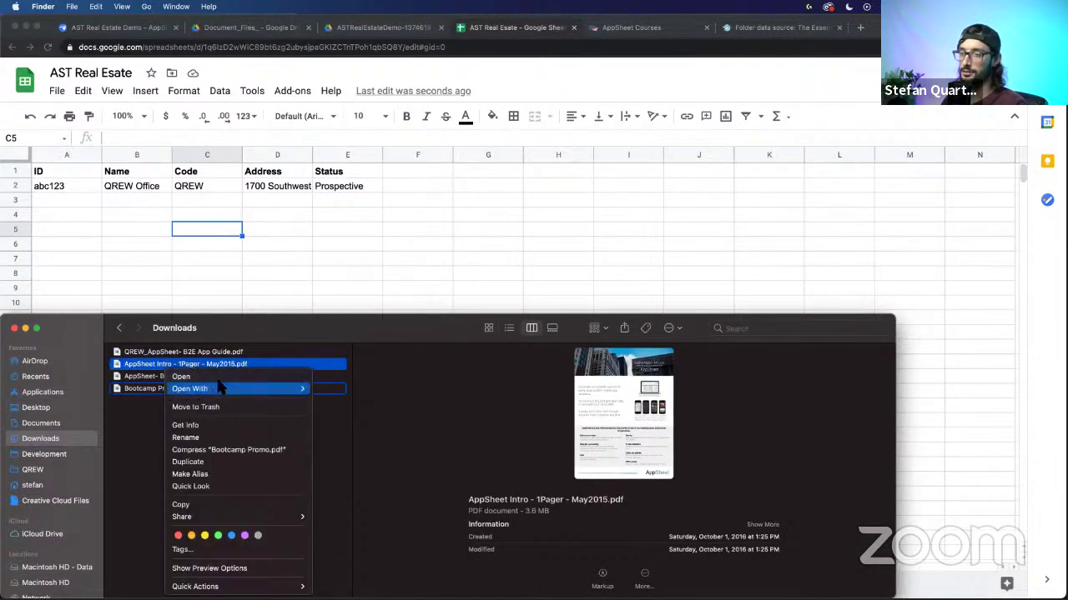
left_click(190, 461)
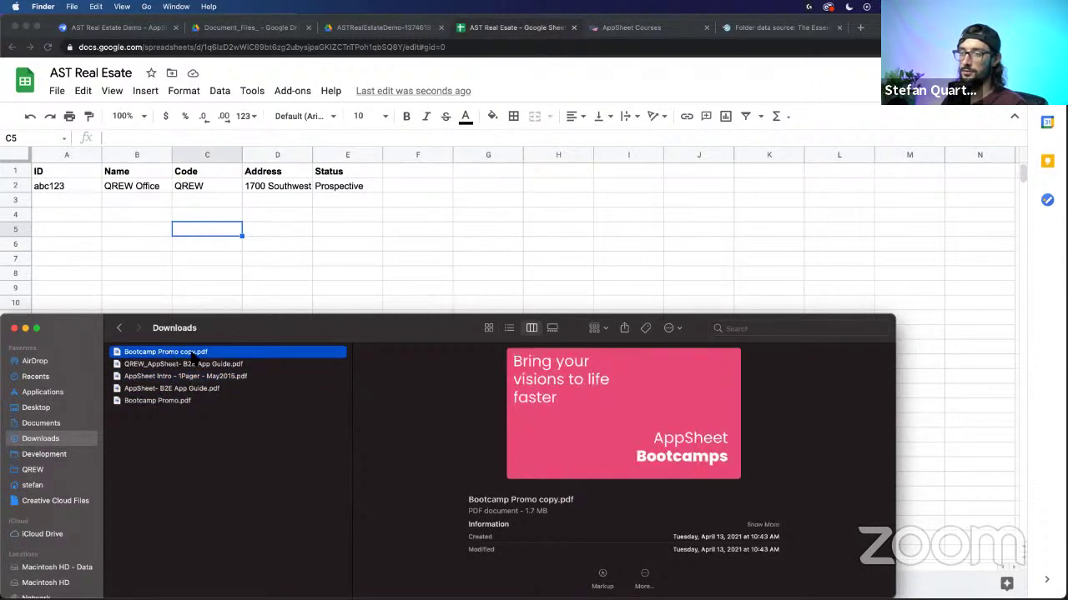
left_click(192, 352)
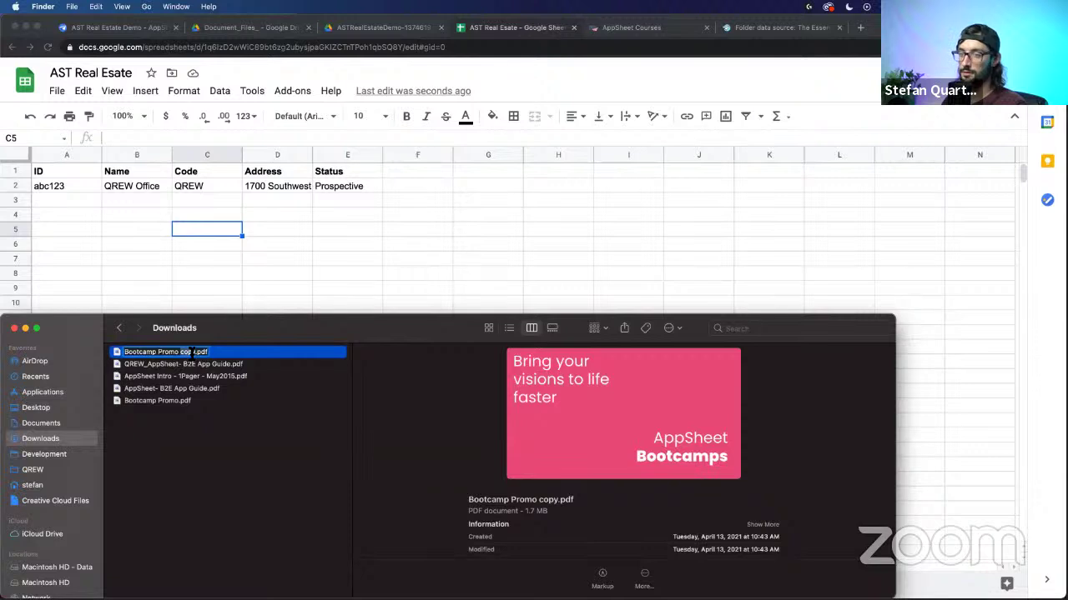
key("BackSpace")
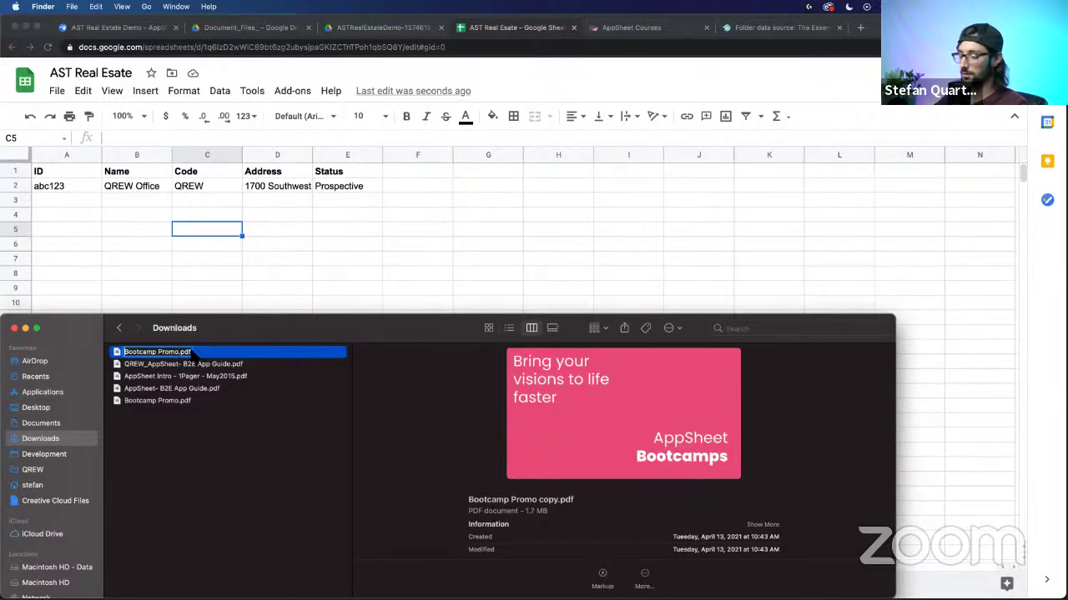
type("QREW_")
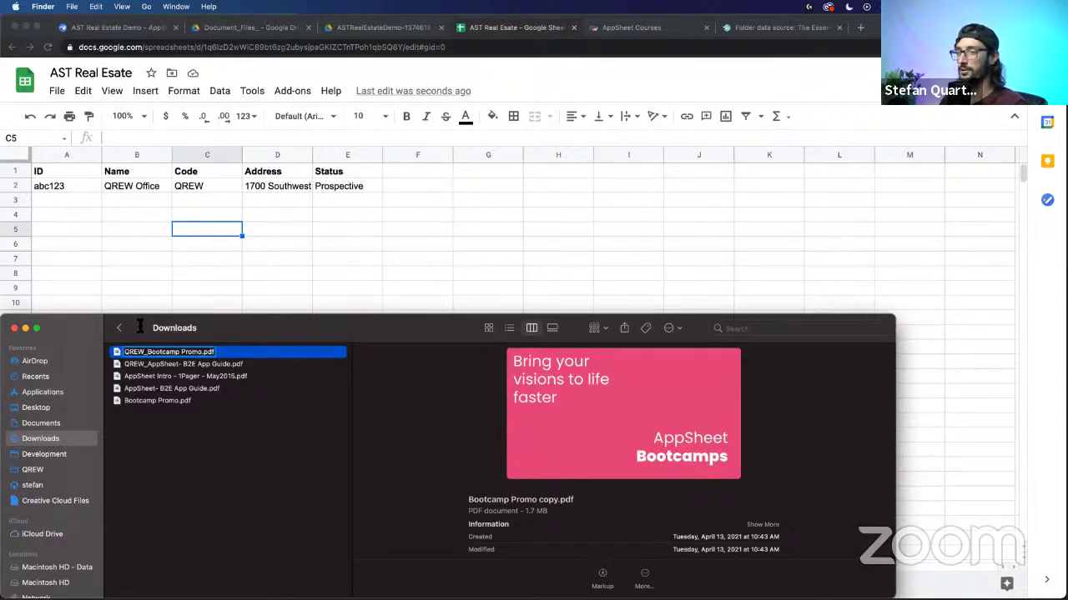
left_click(182, 424)
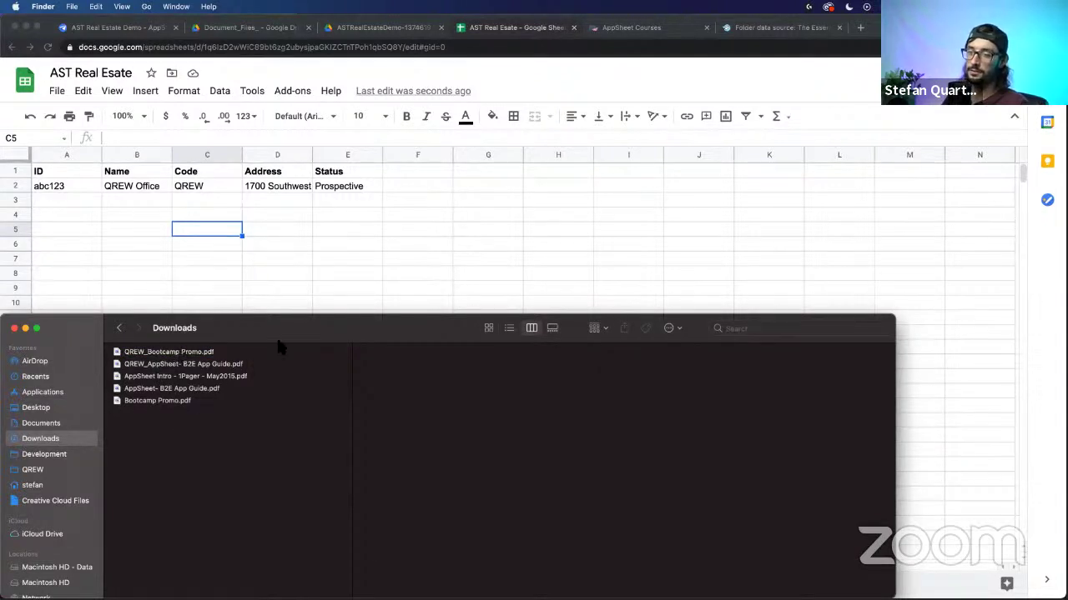
left_click(286, 227)
Step: Regenerate the Property table structure to pick up the Code column, and mark Code required
left_click(238, 27)
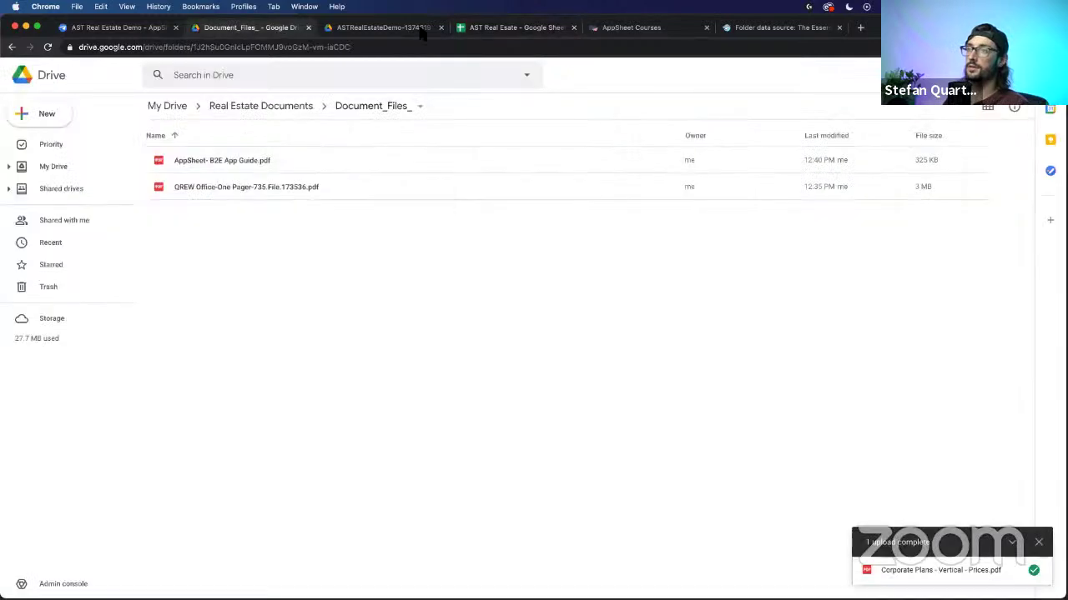
left_click(137, 30)
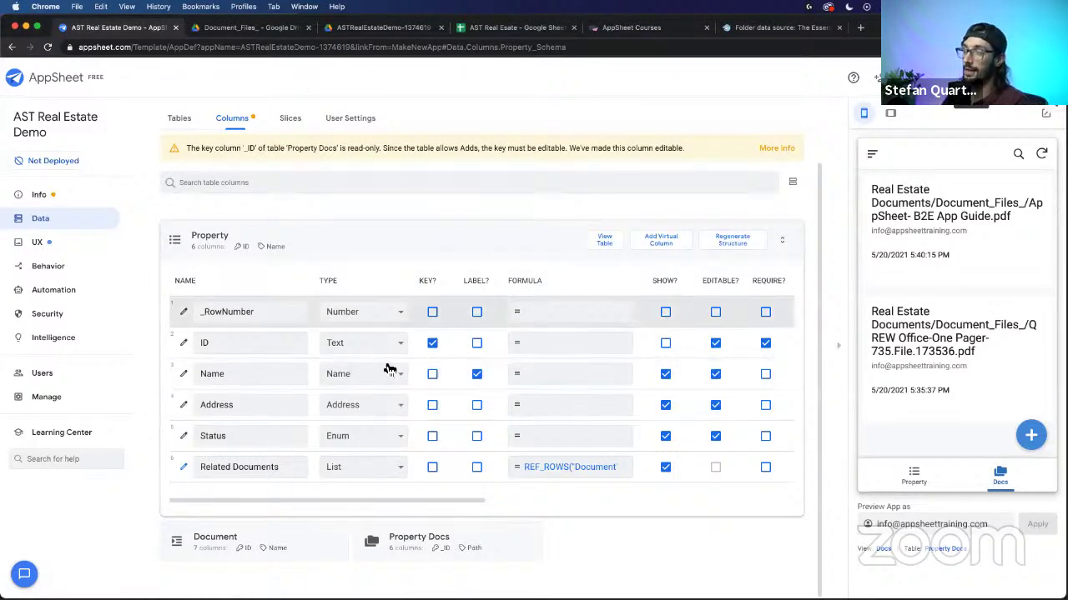
left_click(734, 240)
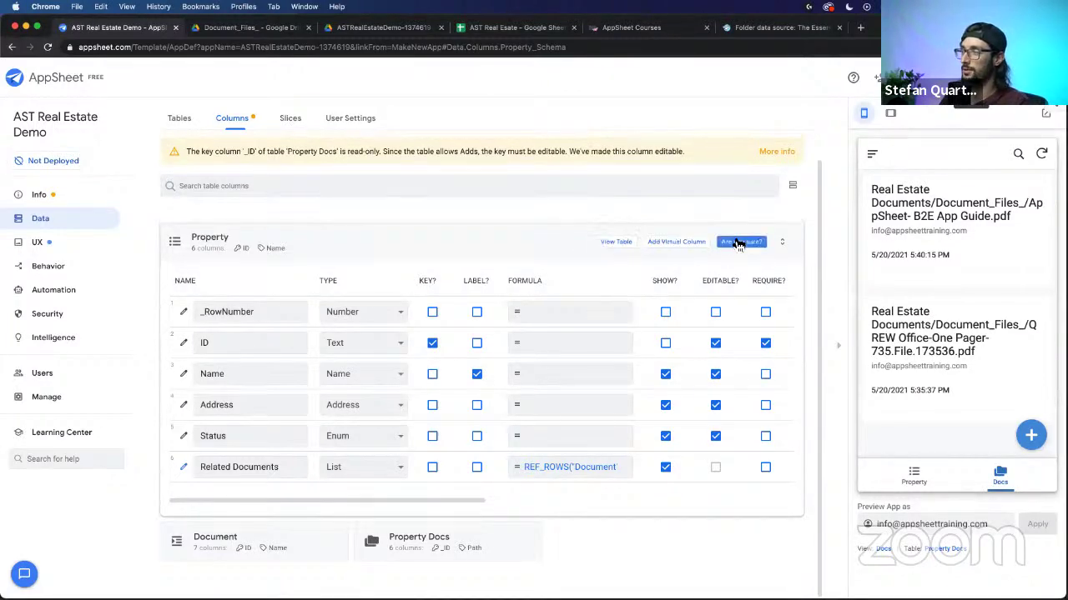
left_click(737, 244)
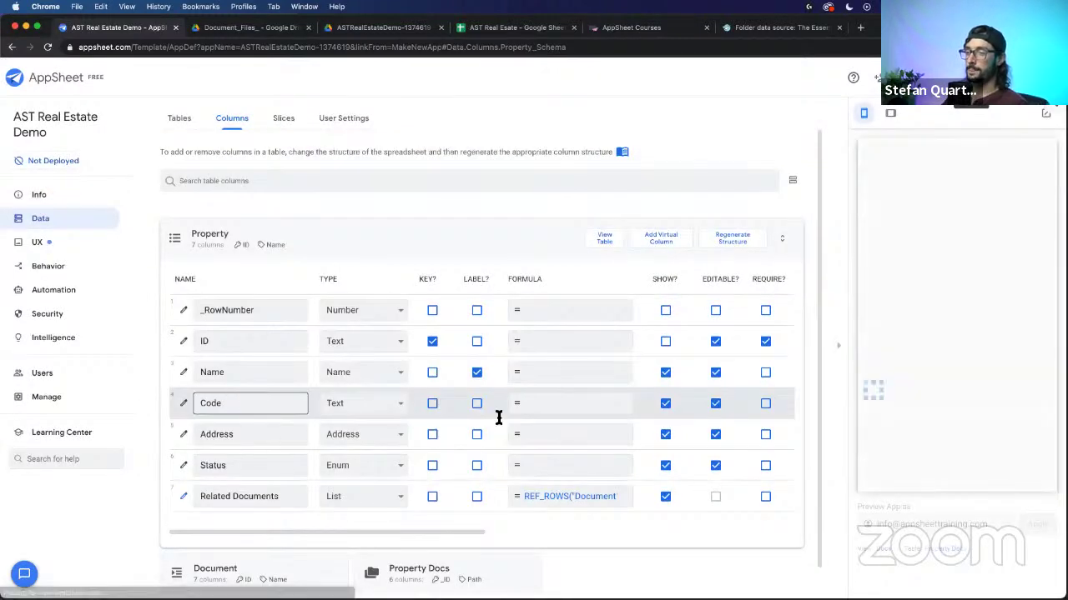
left_click(765, 403)
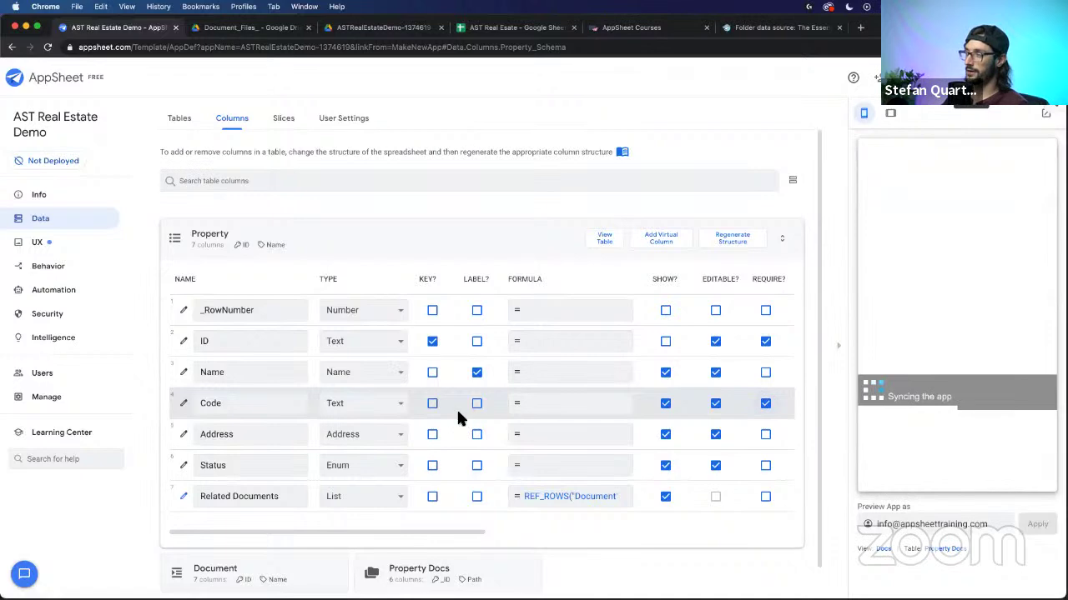
Step: Set the Code column's Maximum length and Minimum length both to 4
left_click(183, 403)
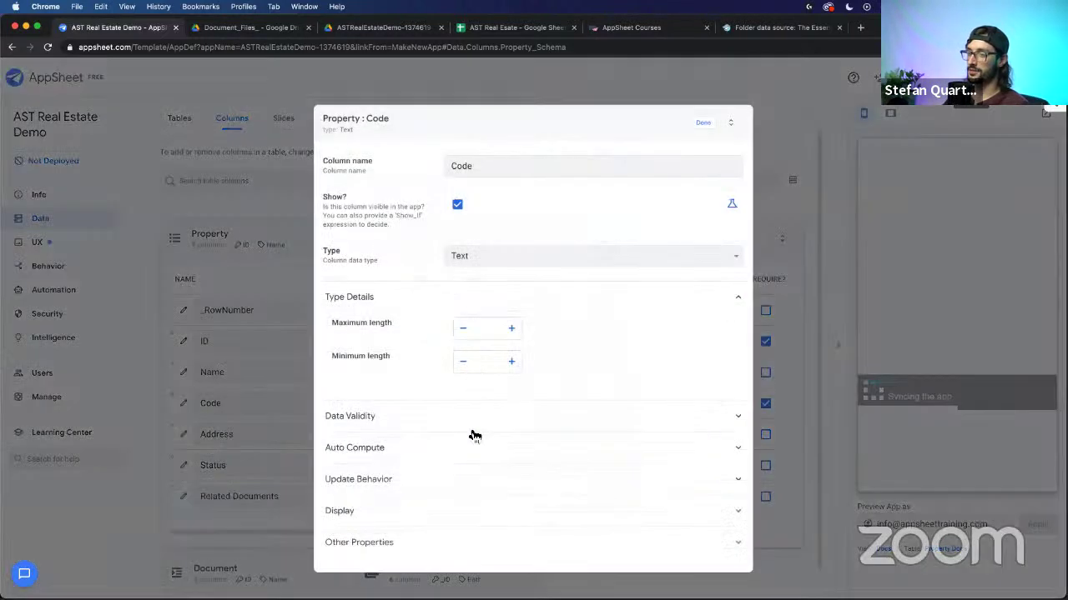
left_click(416, 424)
left_click(411, 416)
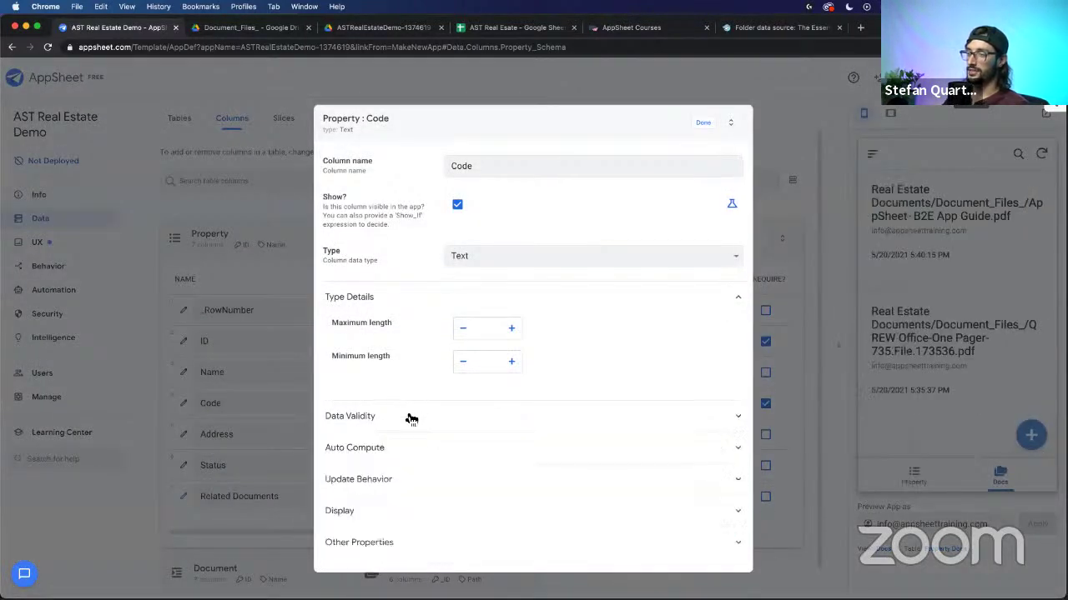
left_click(424, 450)
left_click(412, 435)
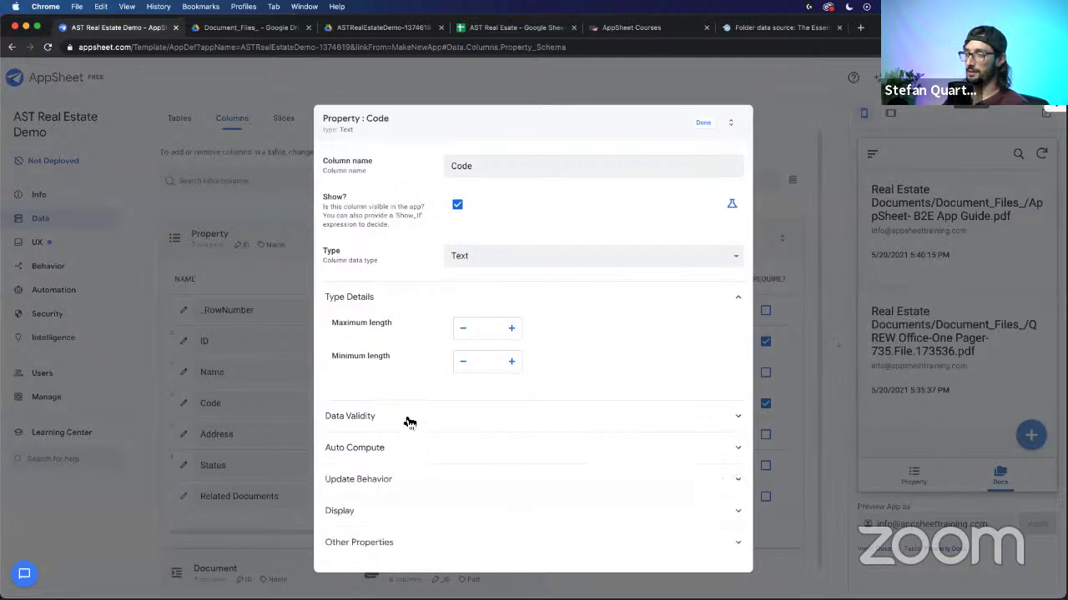
left_click(407, 420)
left_click(371, 422)
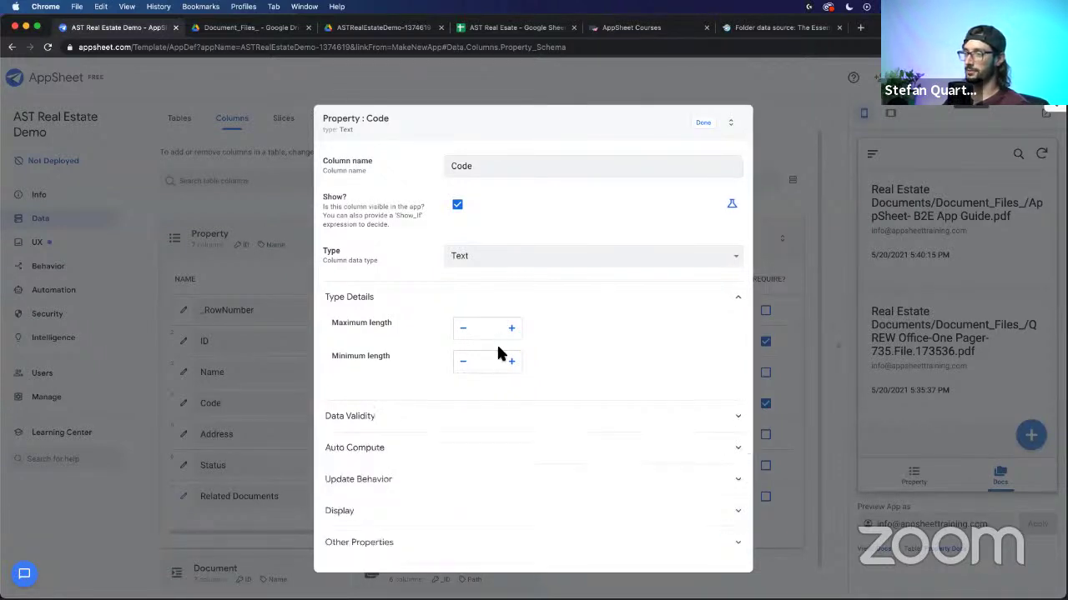
left_click(512, 331)
left_click(464, 331)
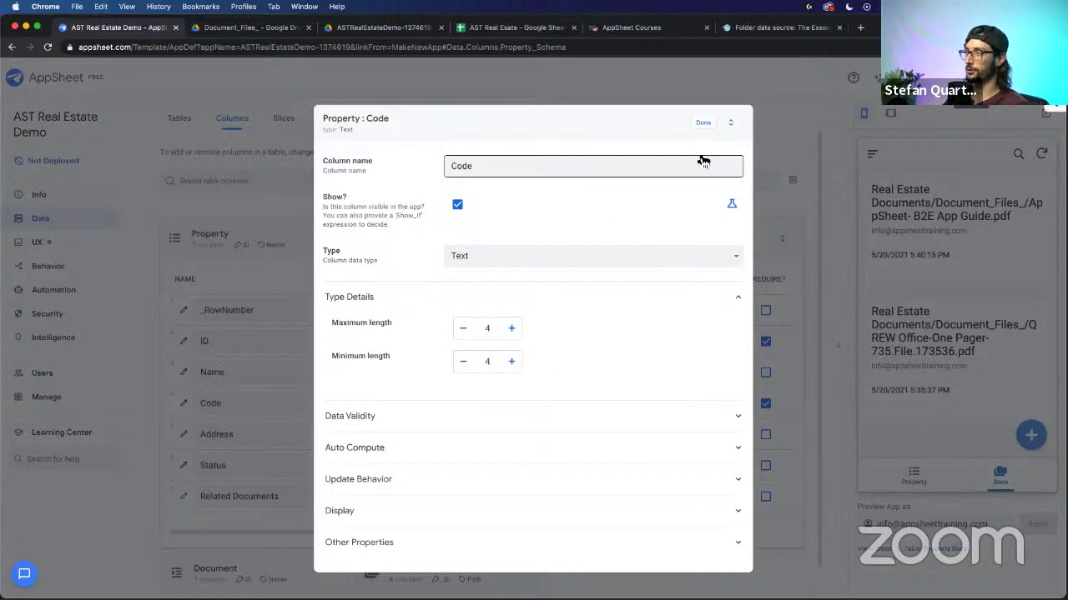
left_click(702, 123)
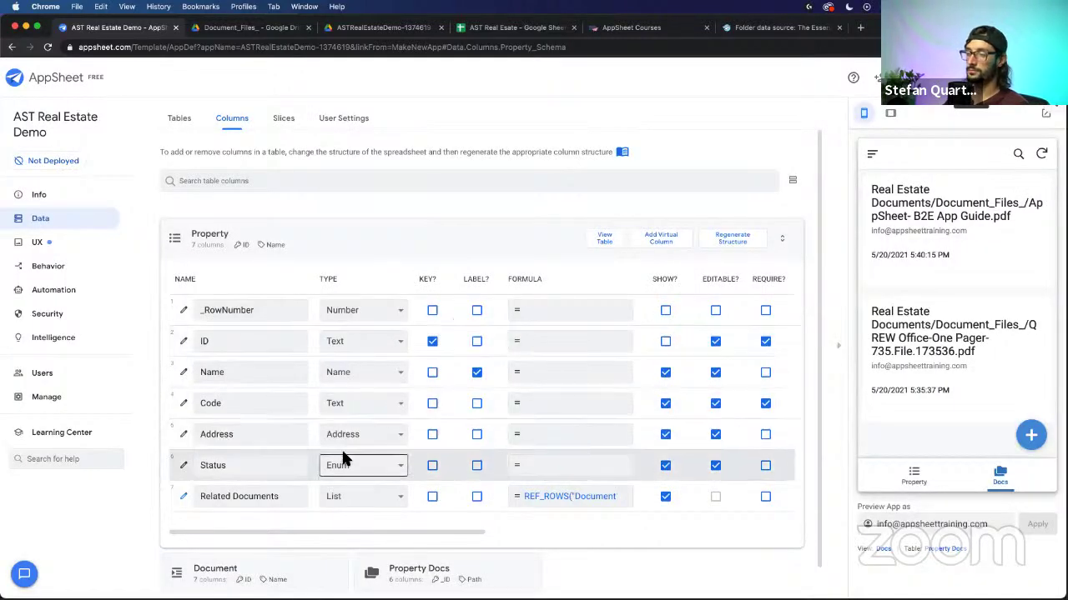
Step: Expand the Property Docs column list and start a new preview document with QREW_Bootcamp Promo.pdf attached
scroll(344, 433, "down", 1)
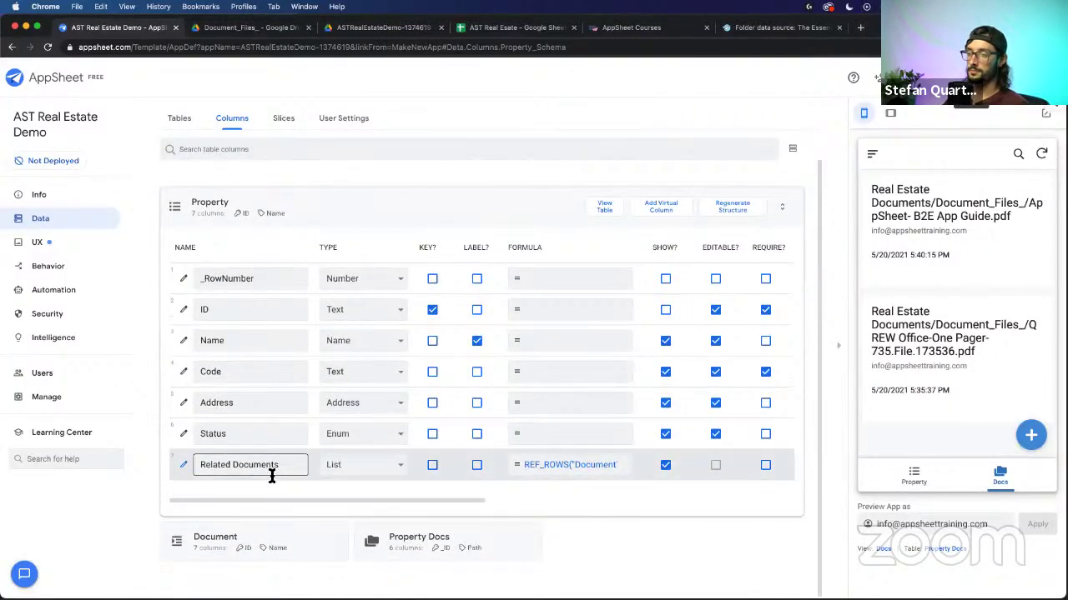
left_click(413, 537)
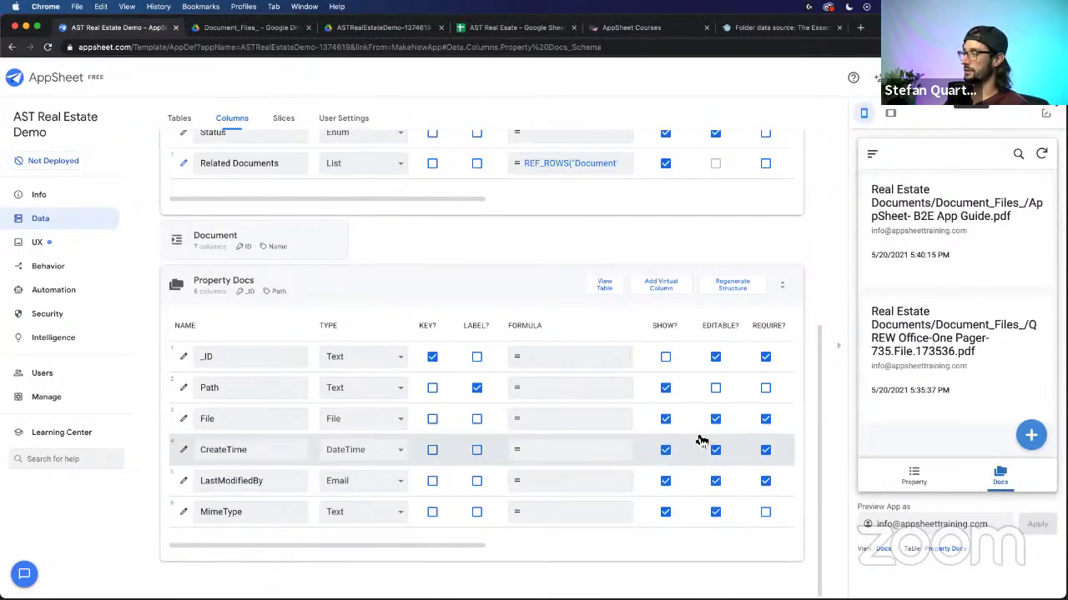
left_click(1031, 437)
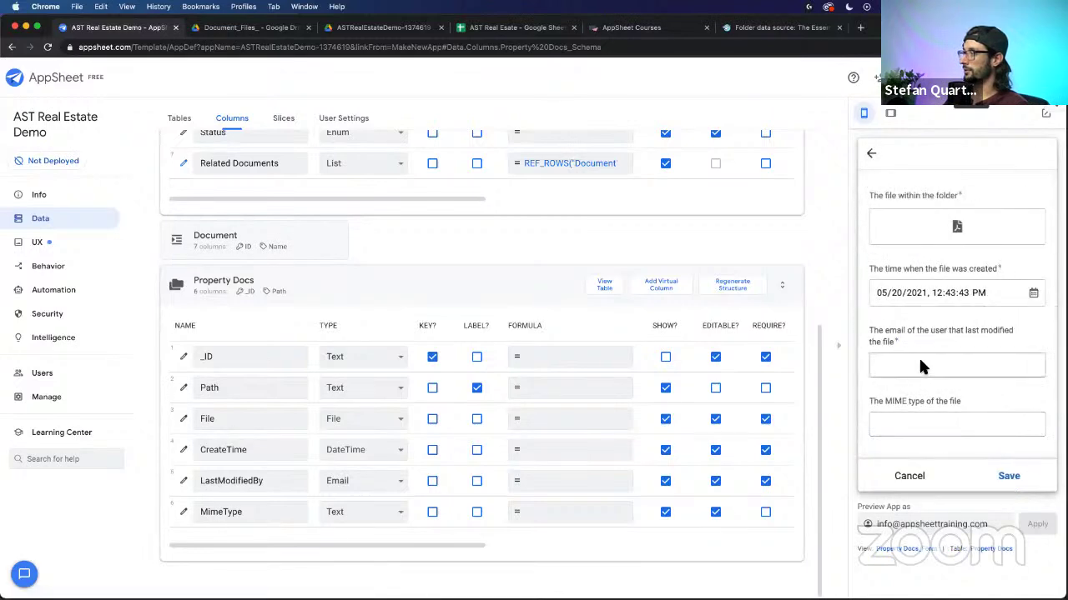
left_click(957, 232)
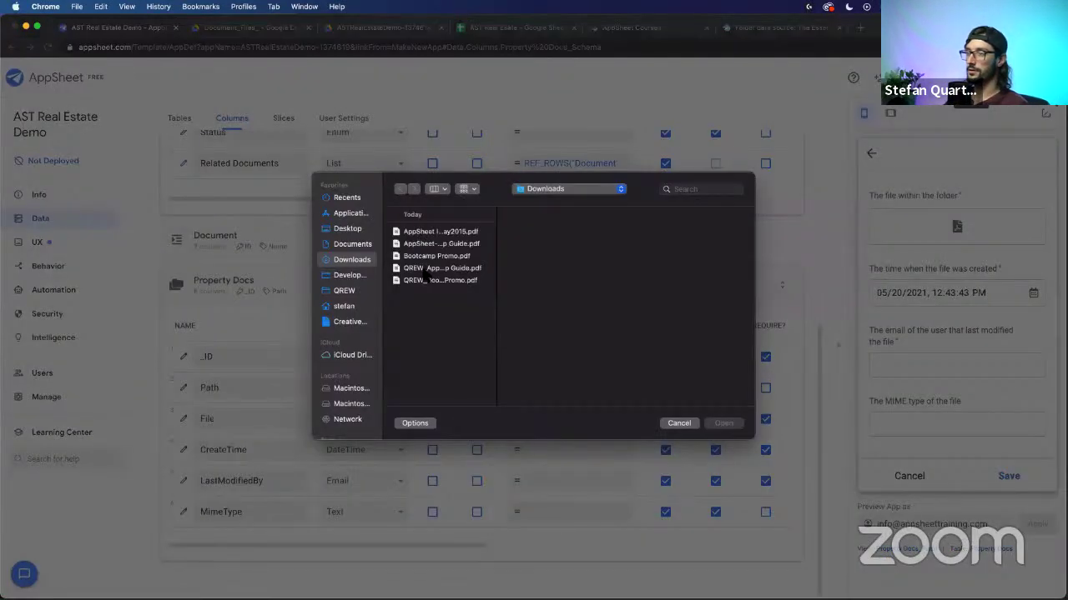
left_click(426, 268)
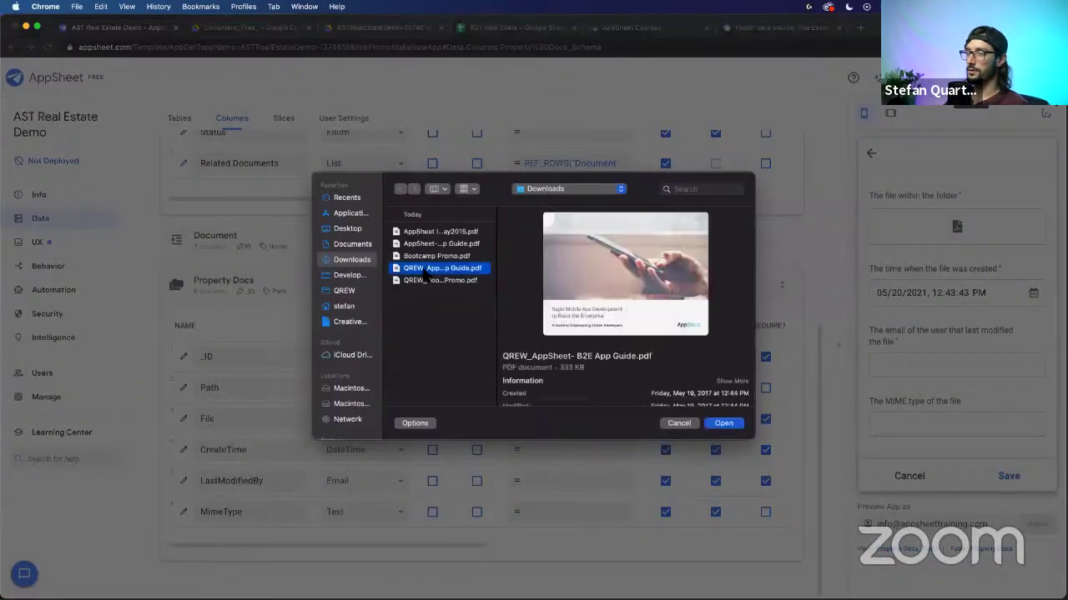
left_click(427, 280)
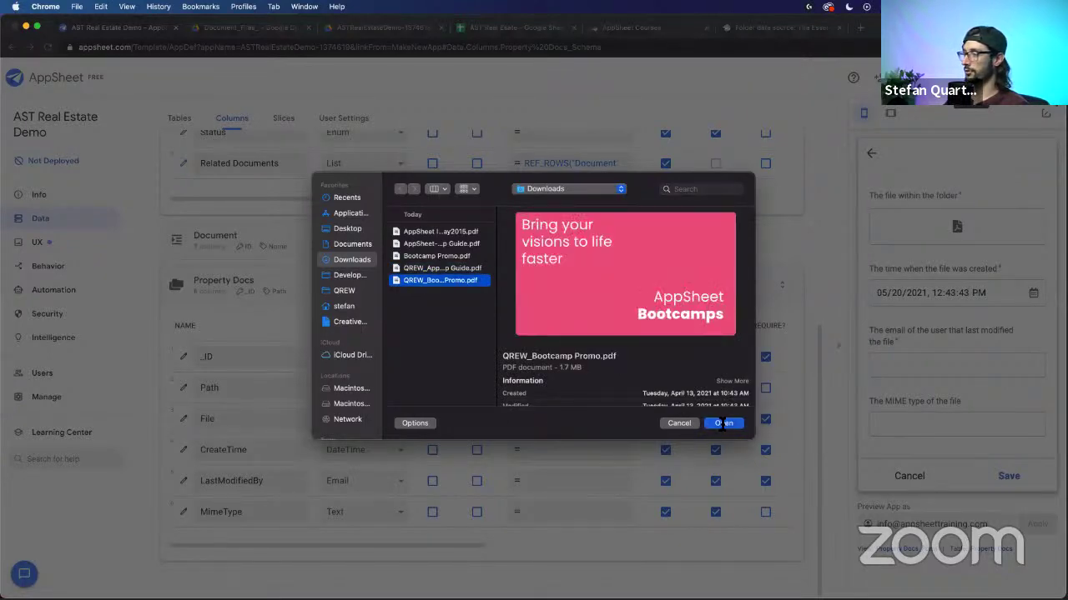
left_click(722, 424)
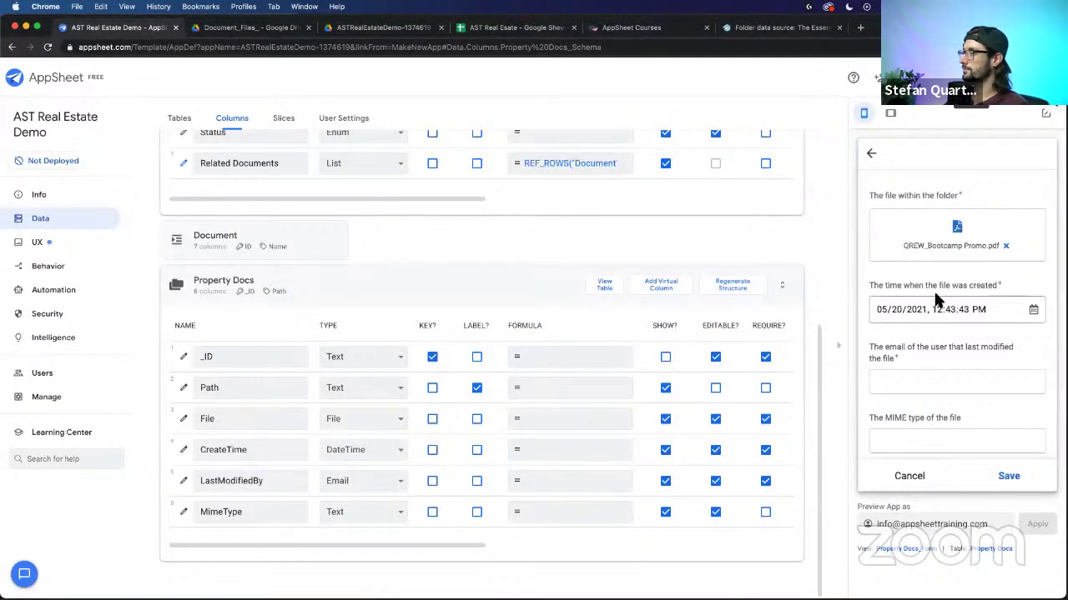
left_click(956, 384)
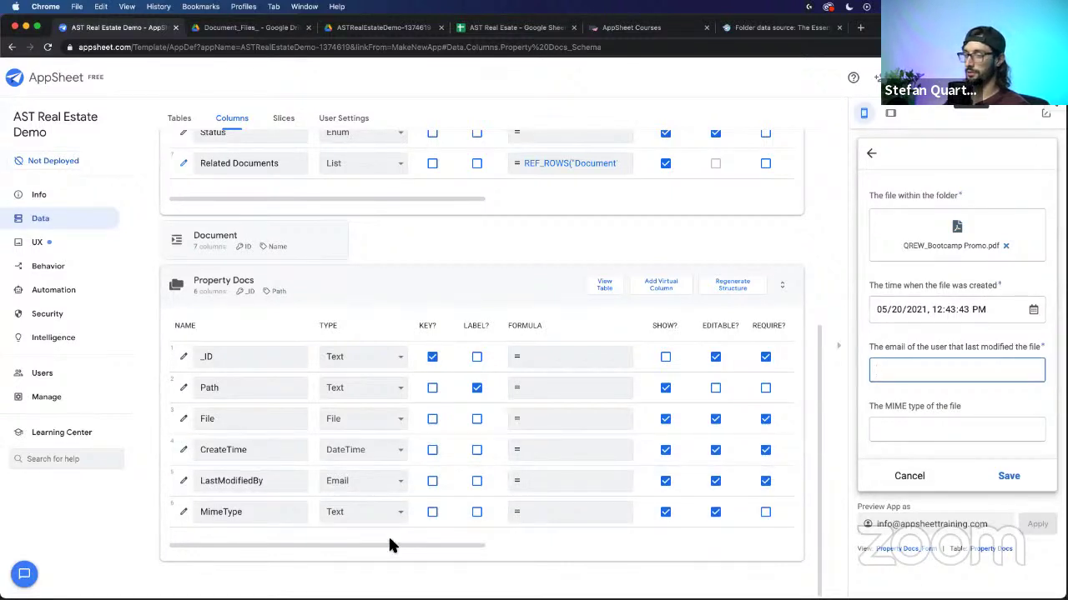
left_click_drag(393, 539, 562, 541)
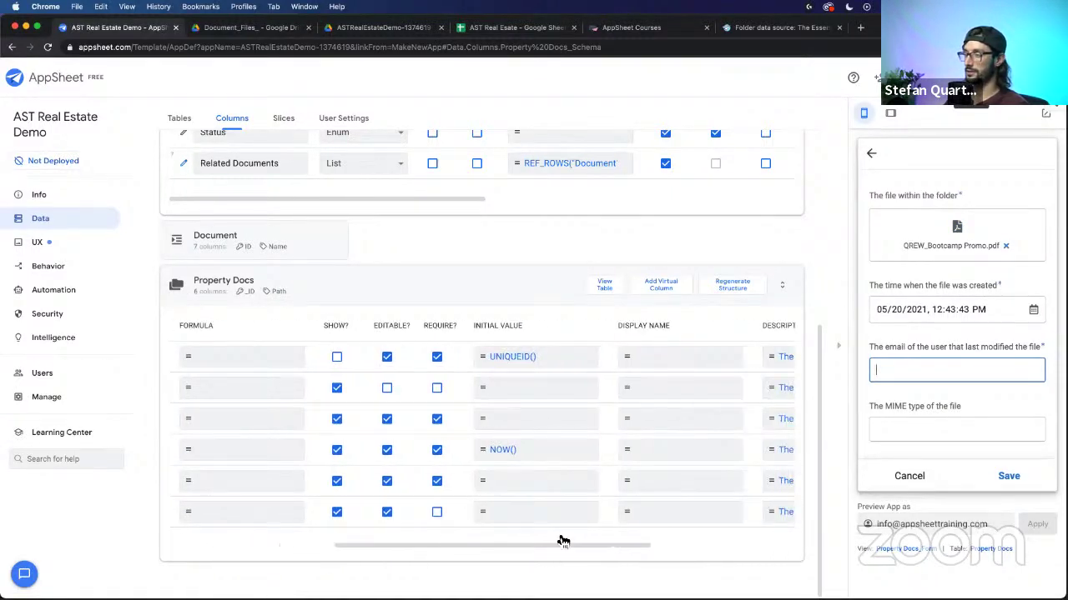
Step: Give LastModifiedBy the initial value USEREMAIL() and save it
left_click(542, 483)
type("U")
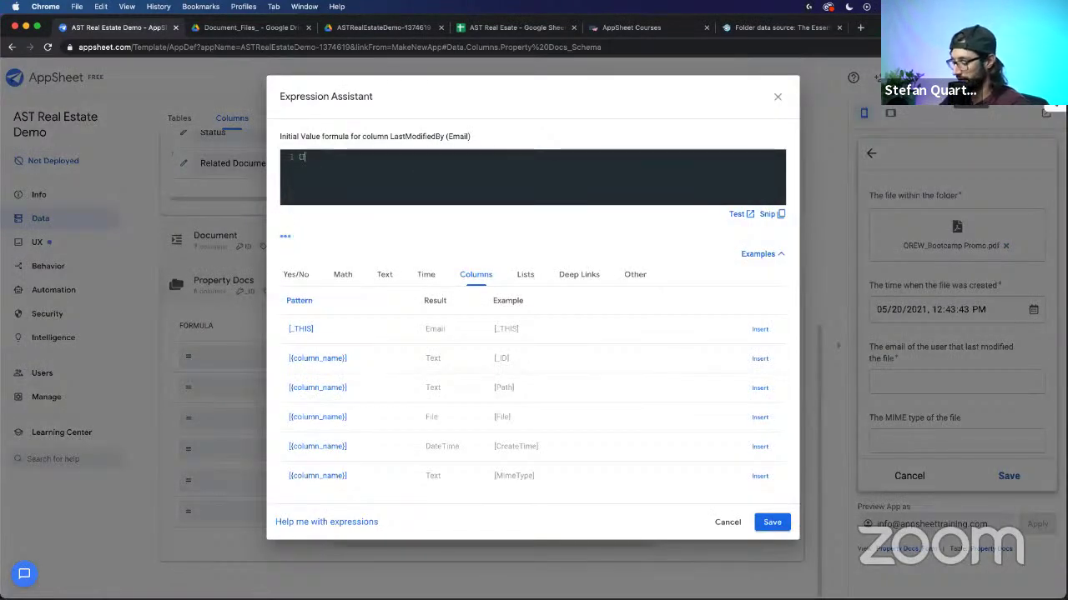
type("SERE")
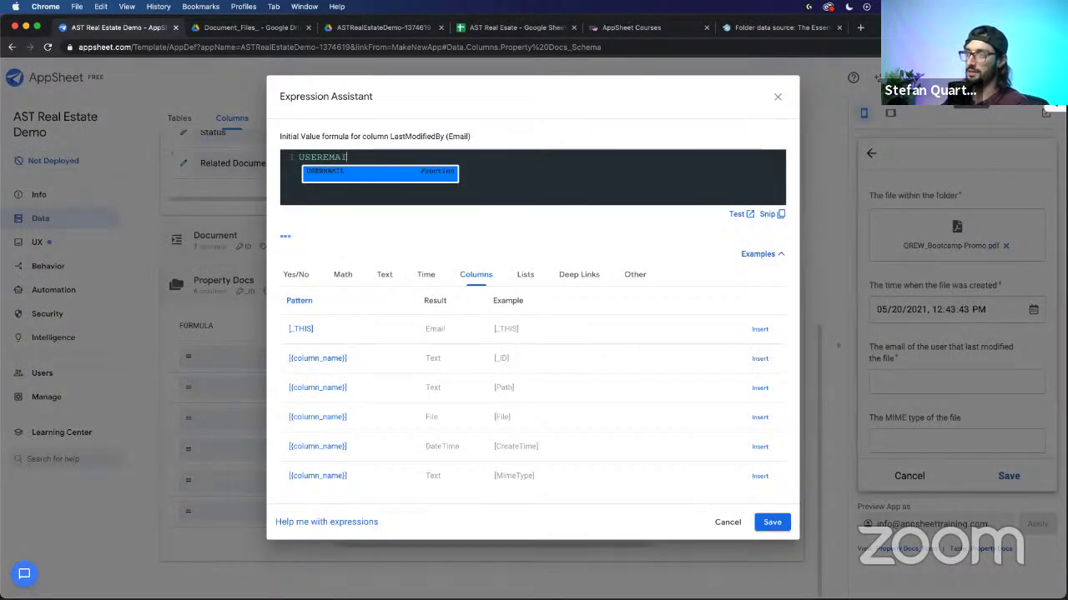
type("MAI")
key("Return")
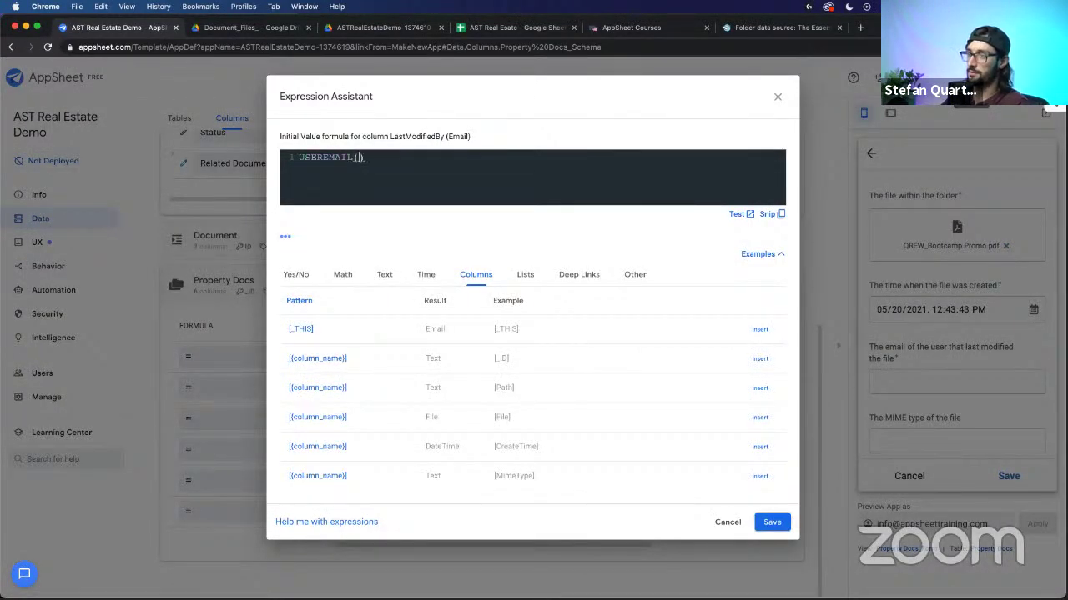
left_click(778, 531)
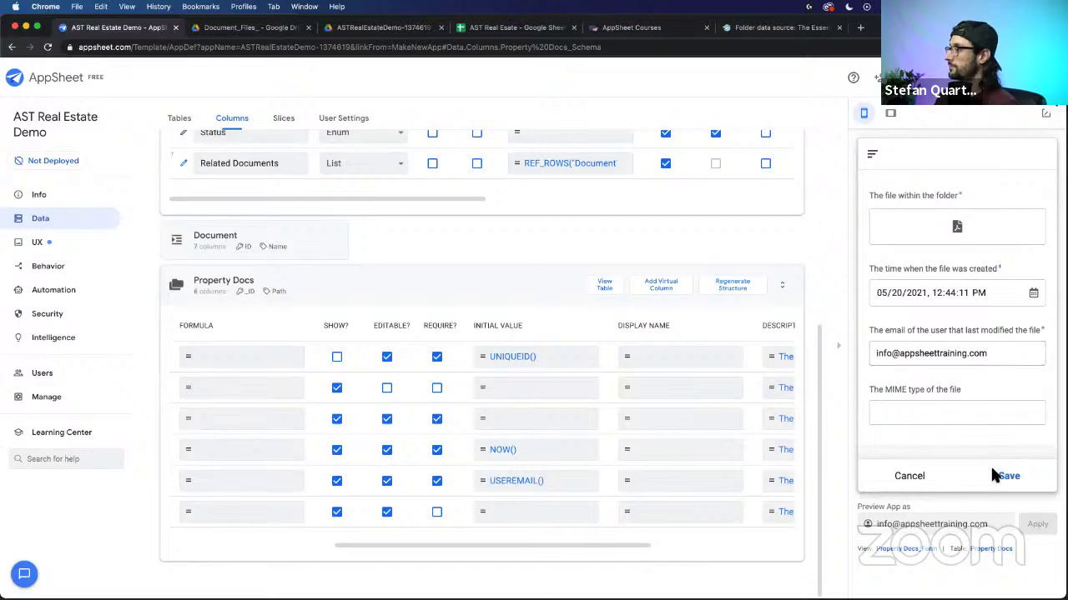
Step: Attach QREW_Bootcamp Promo.pdf to the new record, save it and sync the app
left_click(955, 228)
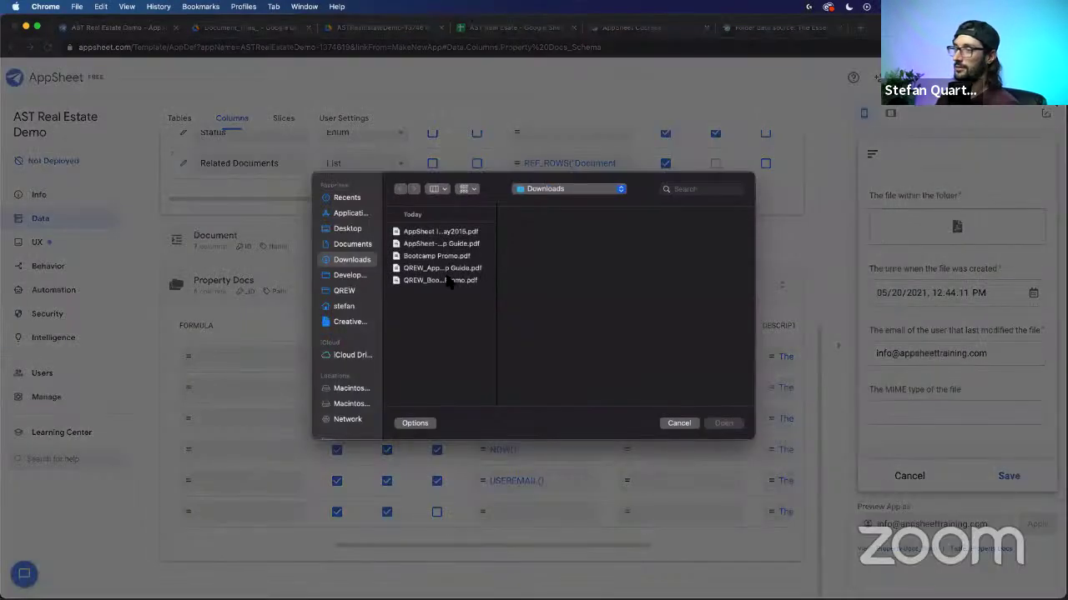
left_click(442, 281)
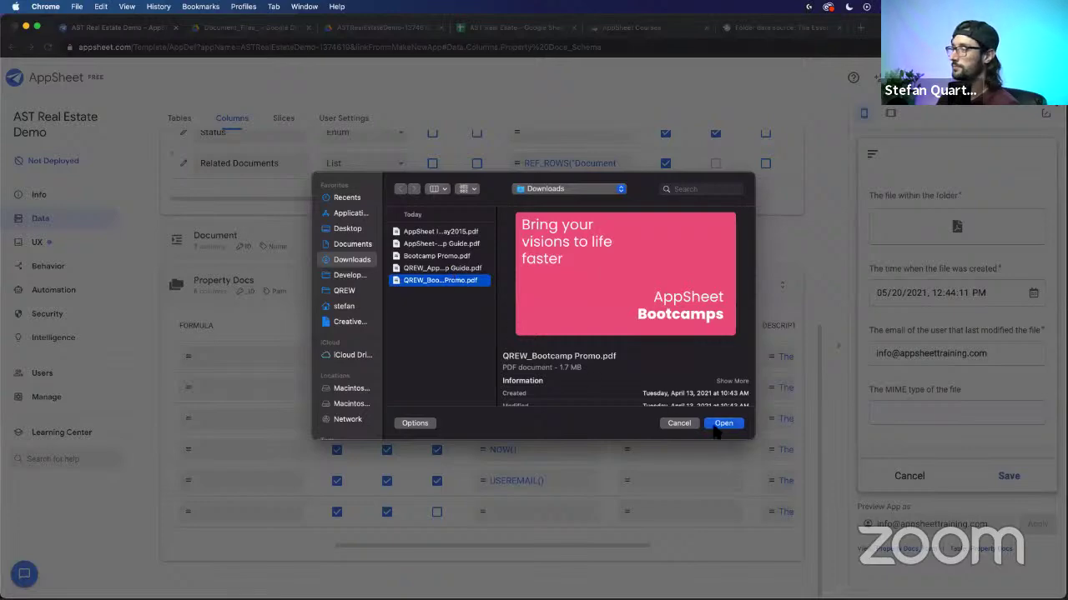
left_click(715, 426)
left_click(1007, 478)
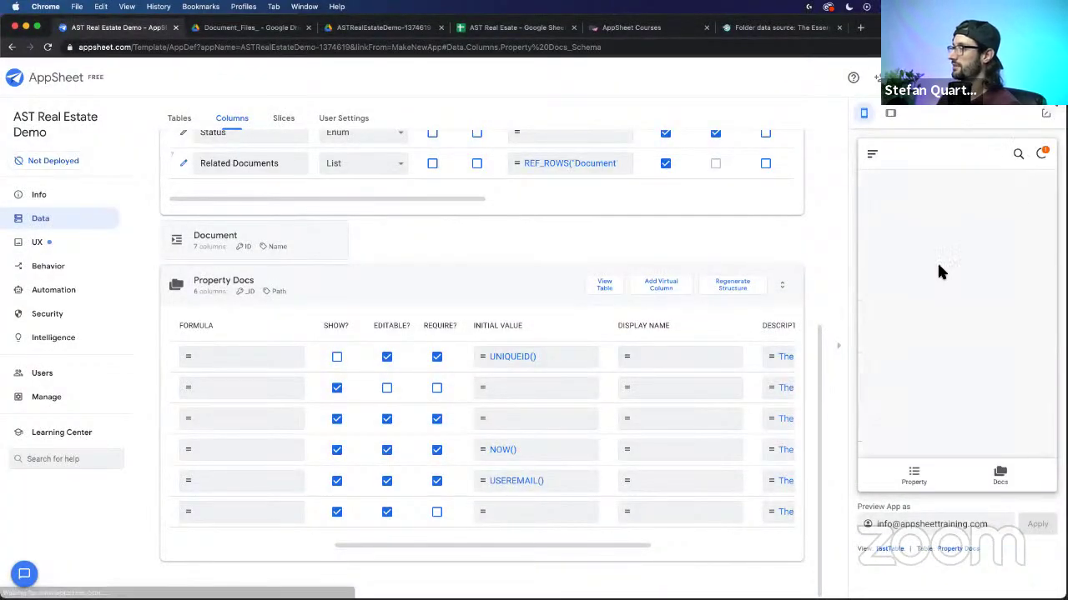
left_click(1042, 158)
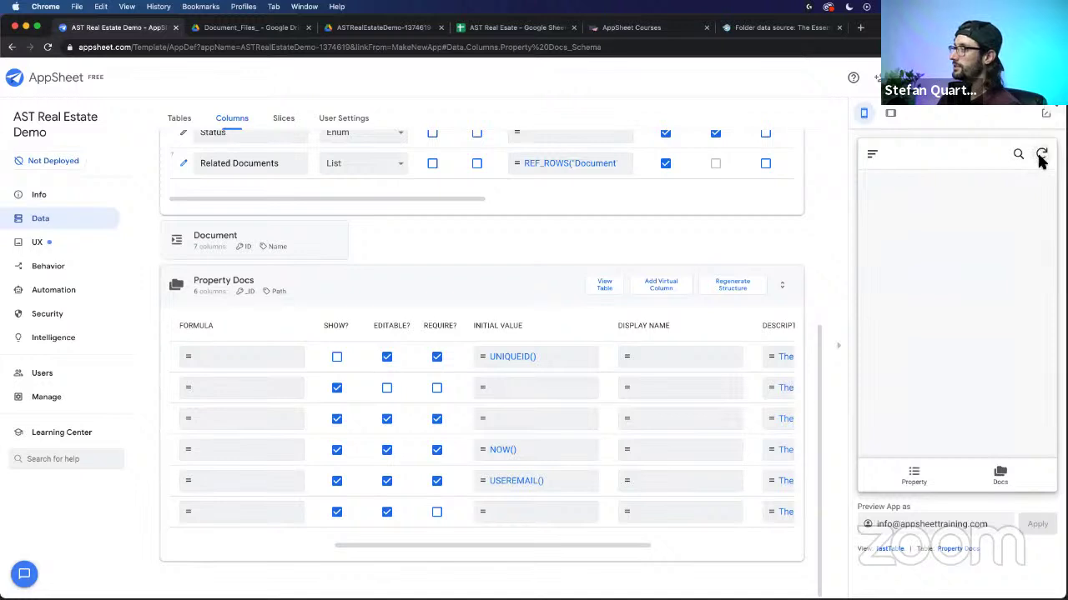
Step: Check the Docs list, where the QREW_Bootcamp Promo.pdf entry now appears first
left_click(1000, 472)
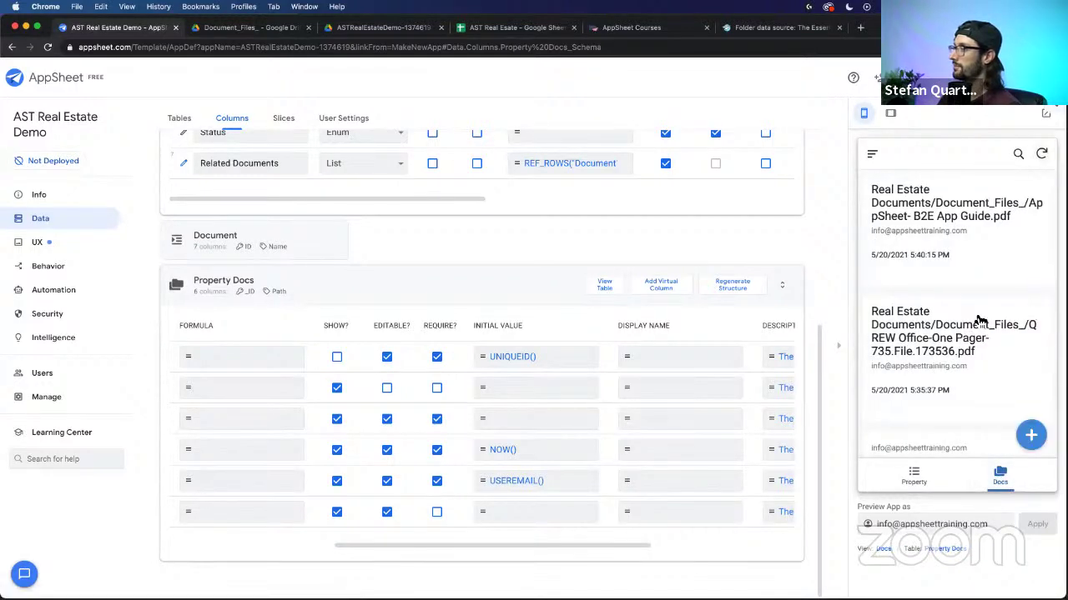
scroll(980, 321, "down", 3)
scroll(980, 321, "down", 2)
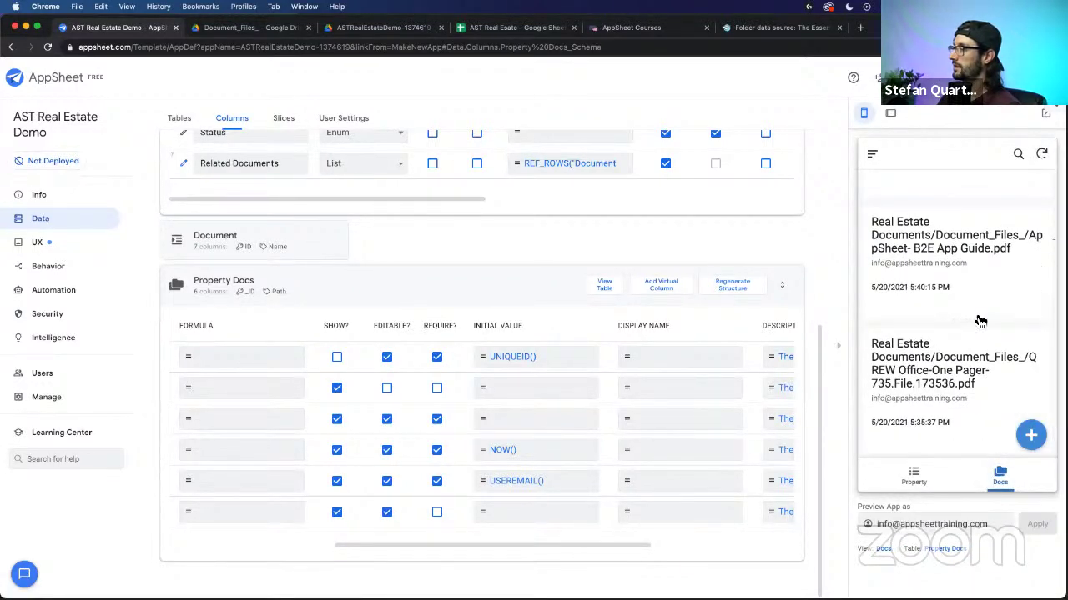
scroll(978, 317, "up", 2)
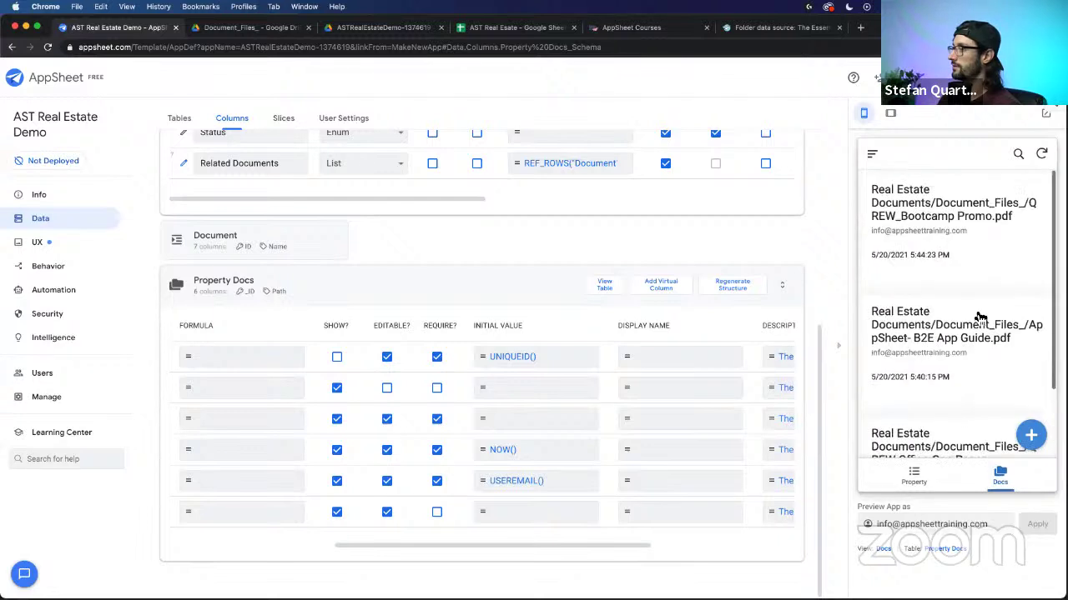
scroll(977, 317, "down", 2)
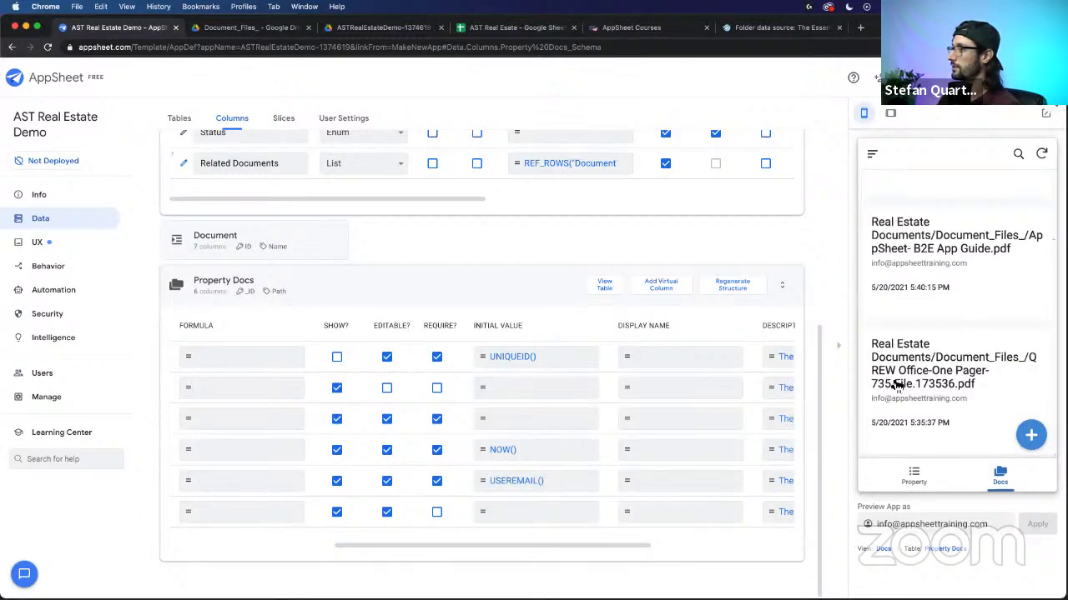
scroll(937, 375, "up", 2)
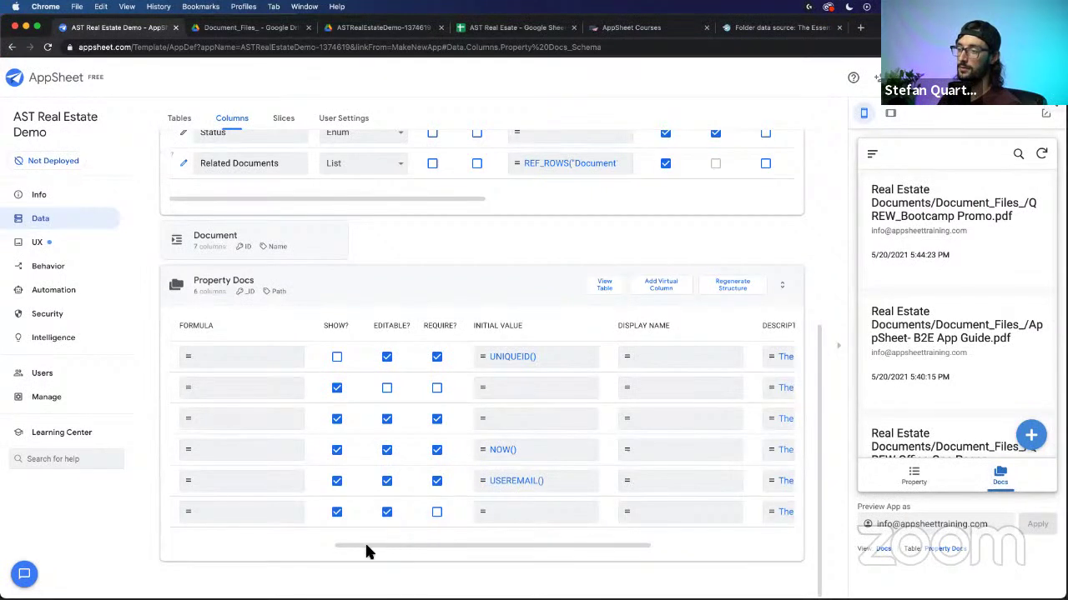
left_click_drag(367, 545, 193, 533)
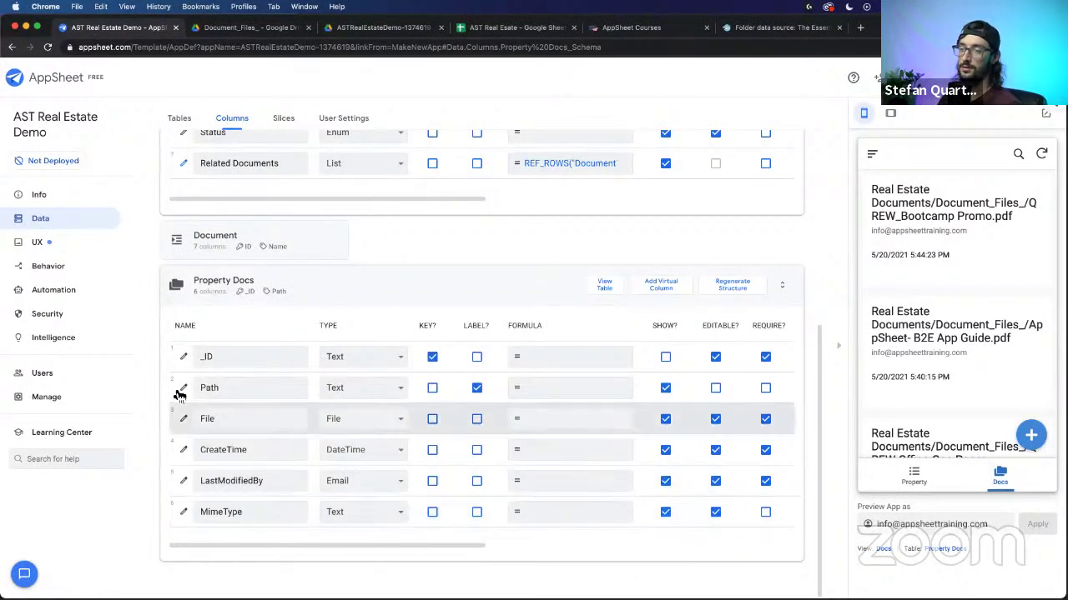
Step: Add a Property Docs virtual column named Path Pieces and open its App formula editor
left_click(663, 285)
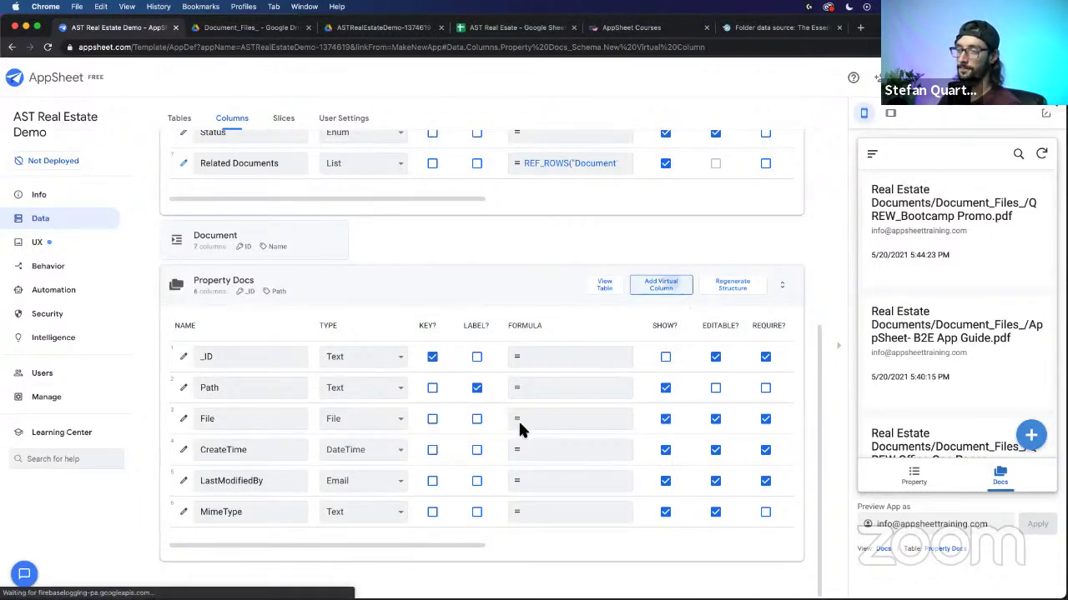
left_click(508, 165)
triple_click(512, 165)
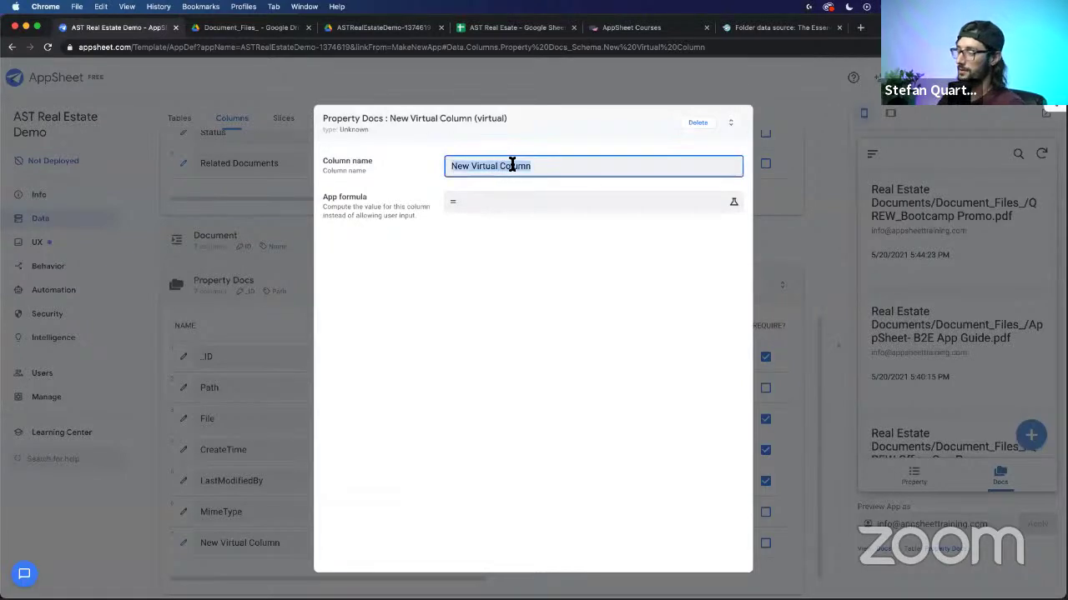
type("Code")
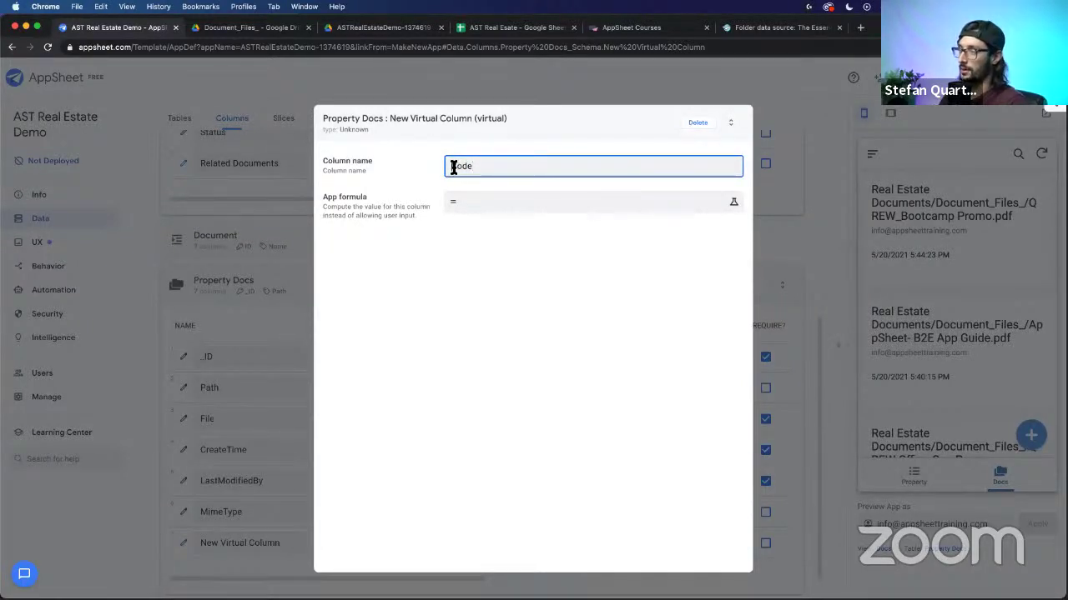
type("Property")
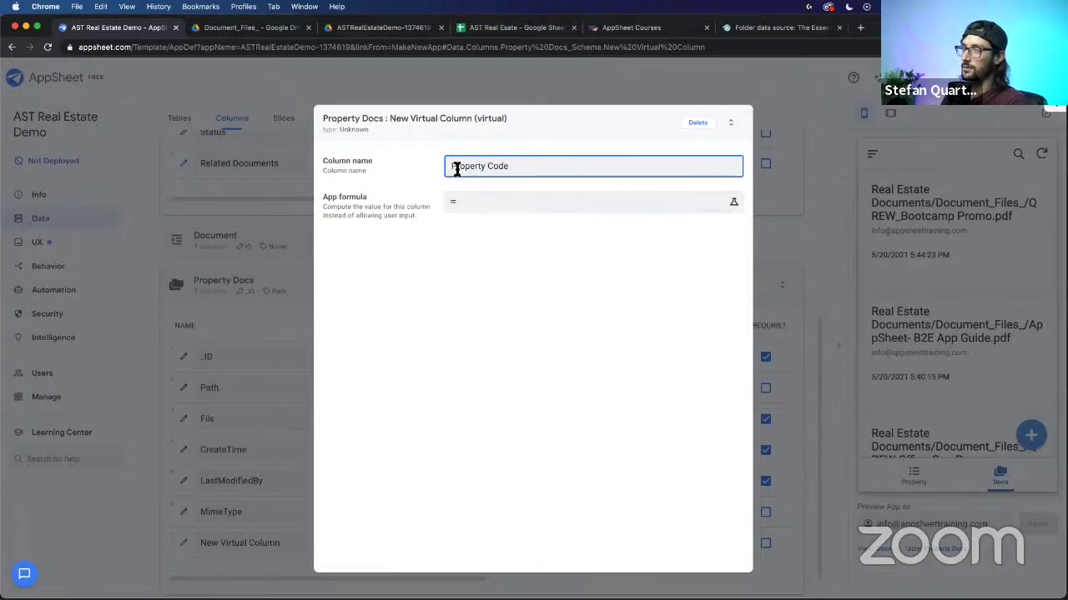
left_click_drag(456, 169, 534, 187)
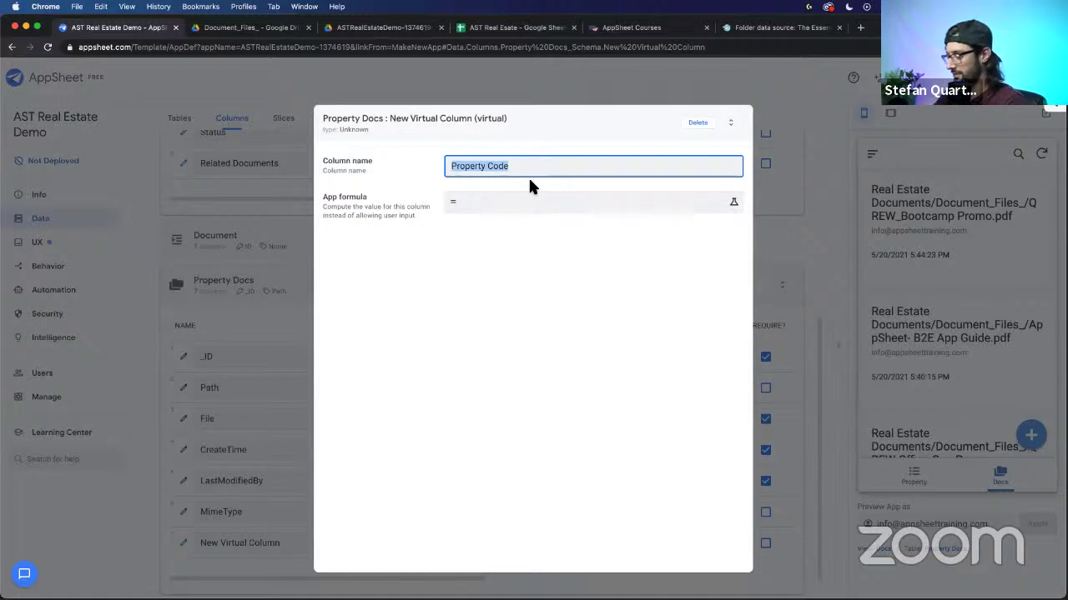
type("Path Pi")
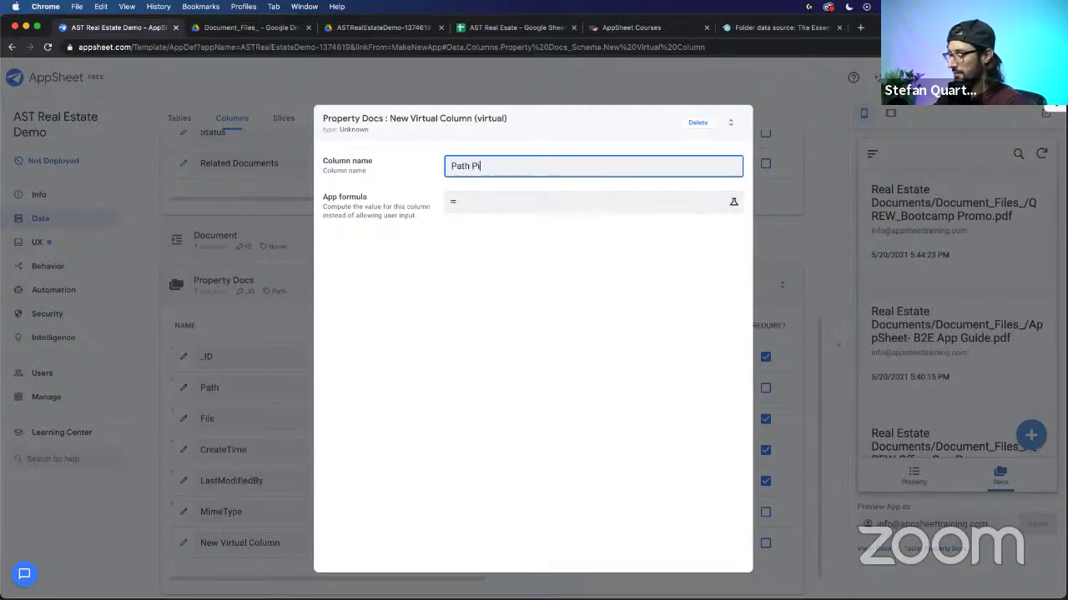
type("eces")
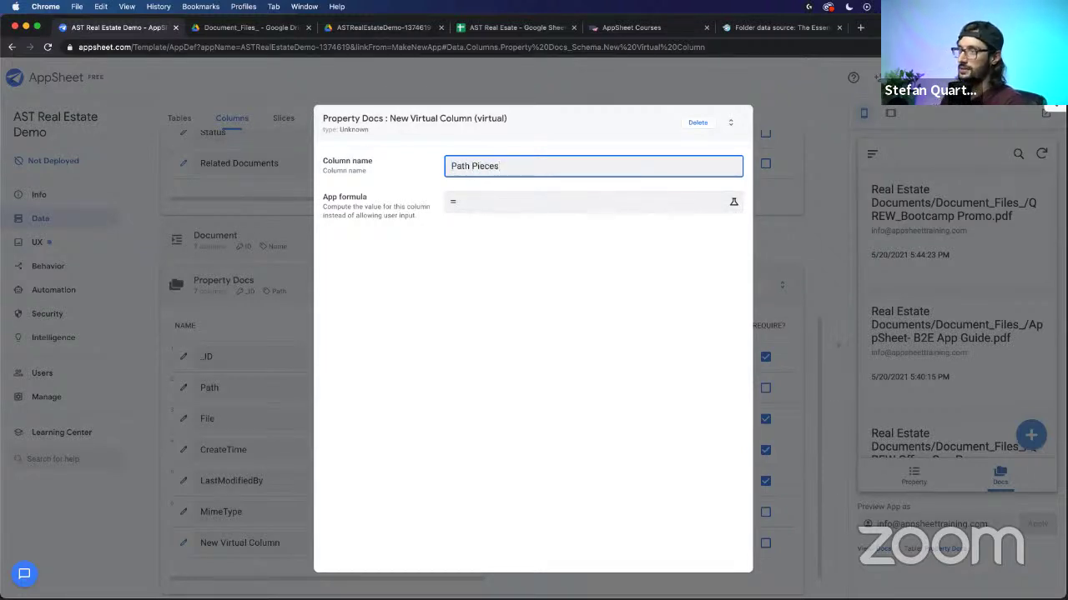
left_click(501, 203)
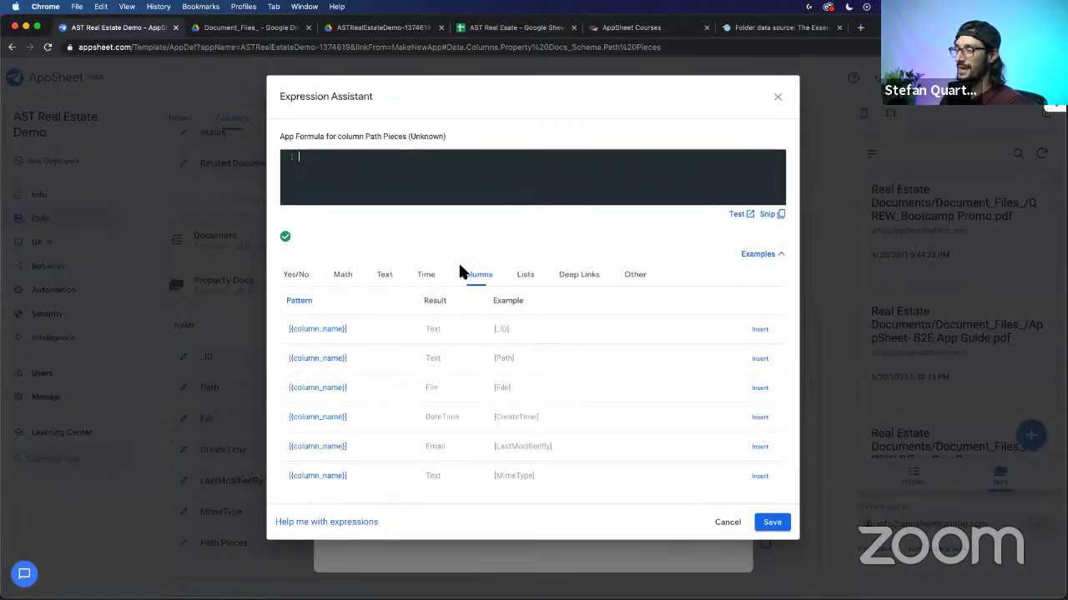
Step: Write SPLIT([Path],"/") in the Expression Assistant, followed by a name/number note
left_click(760, 360)
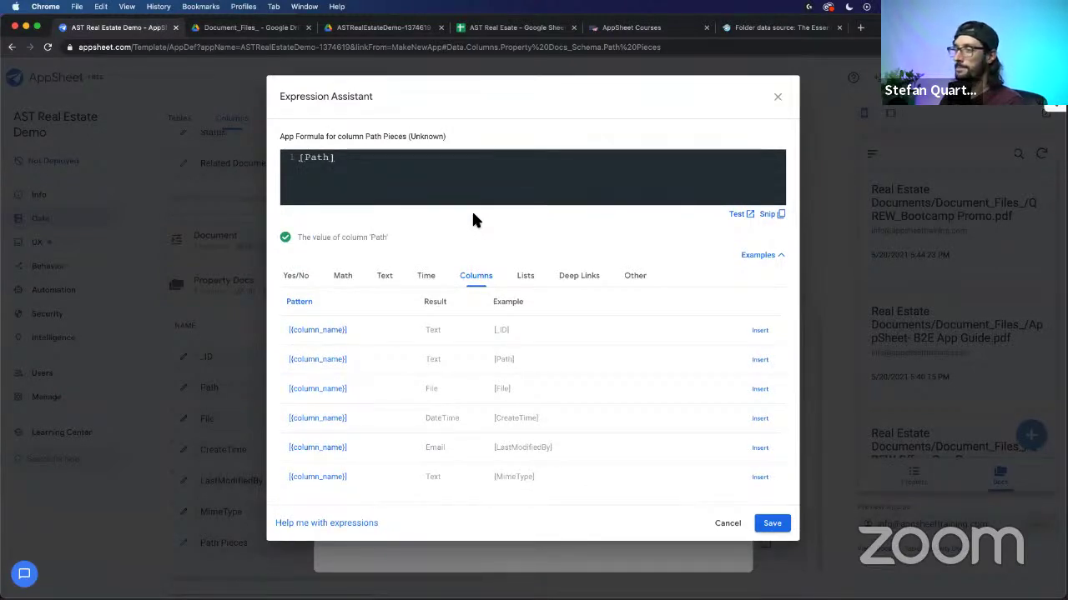
type("S")
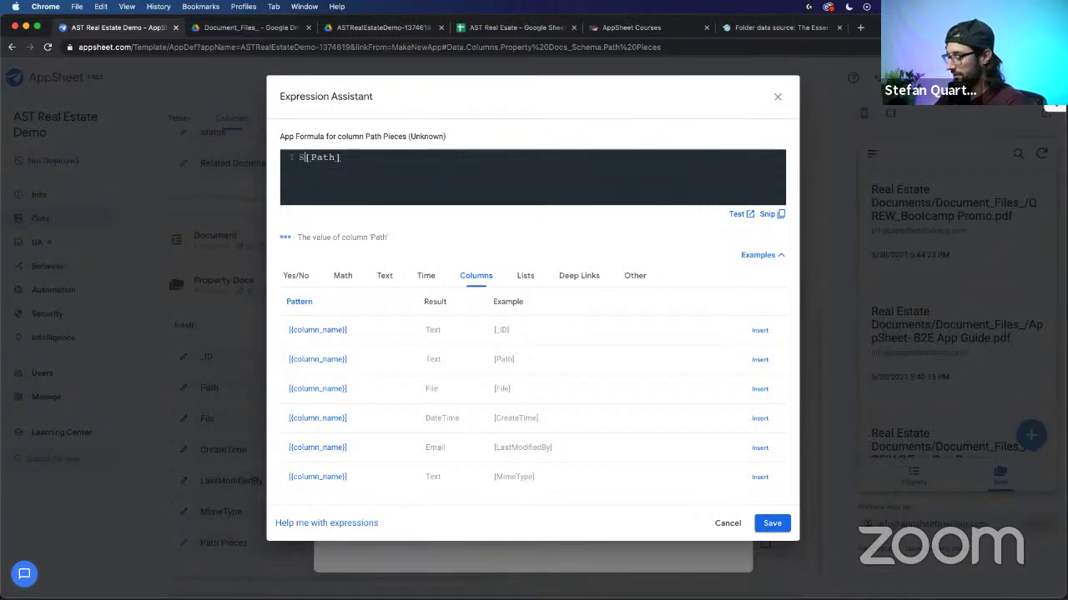
type("PLIT ")
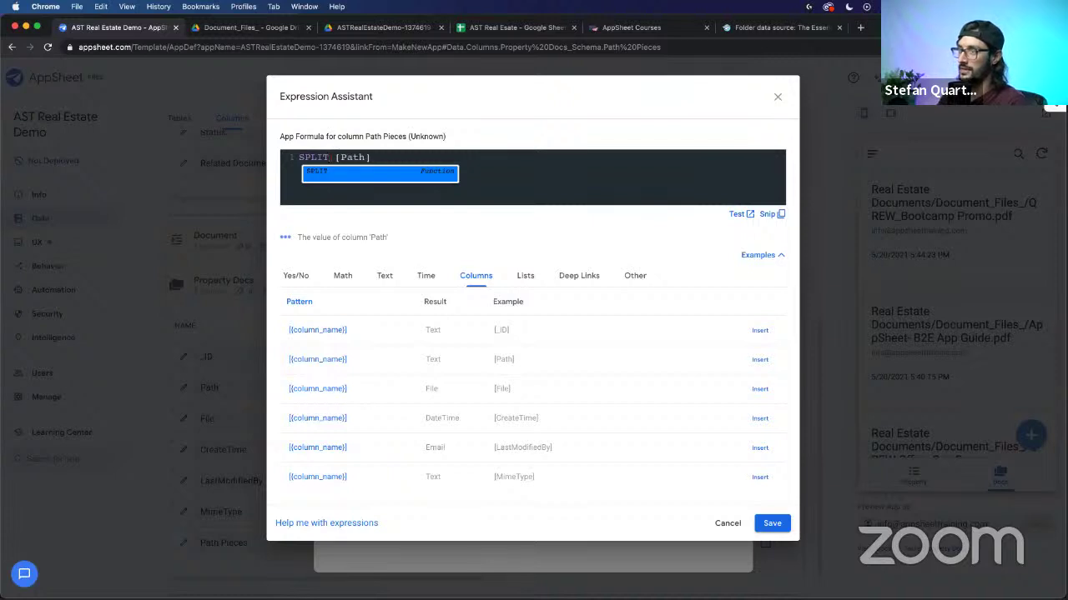
type("(")
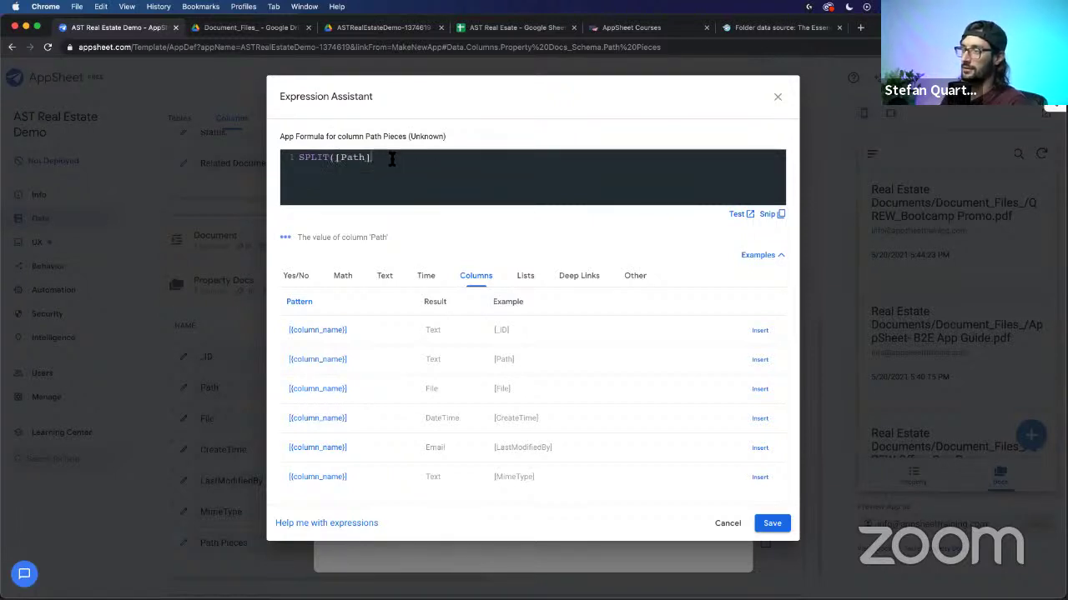
type(",")
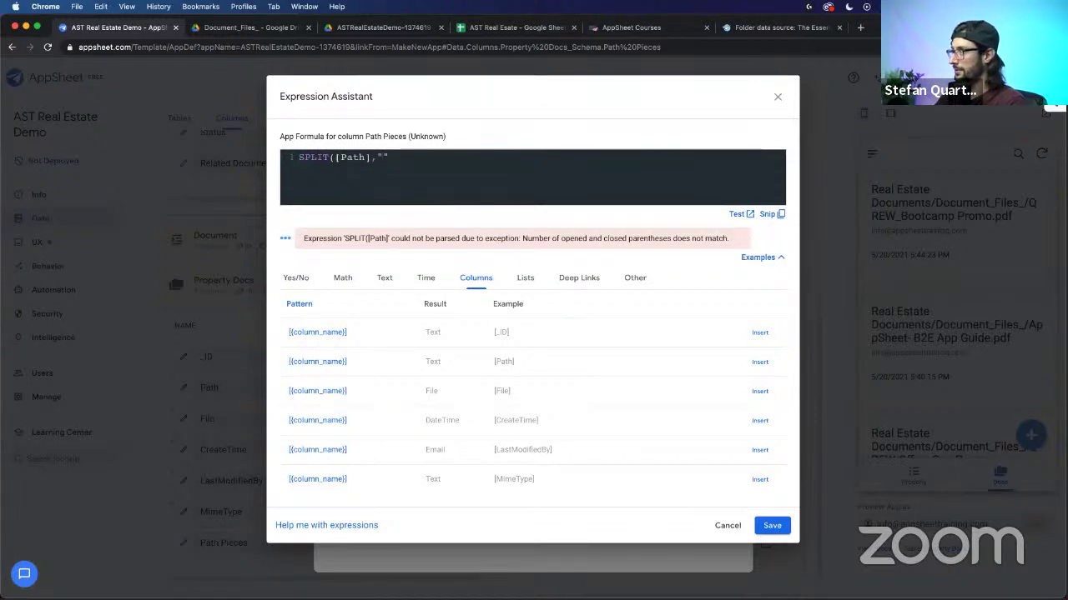
type("\"\"")
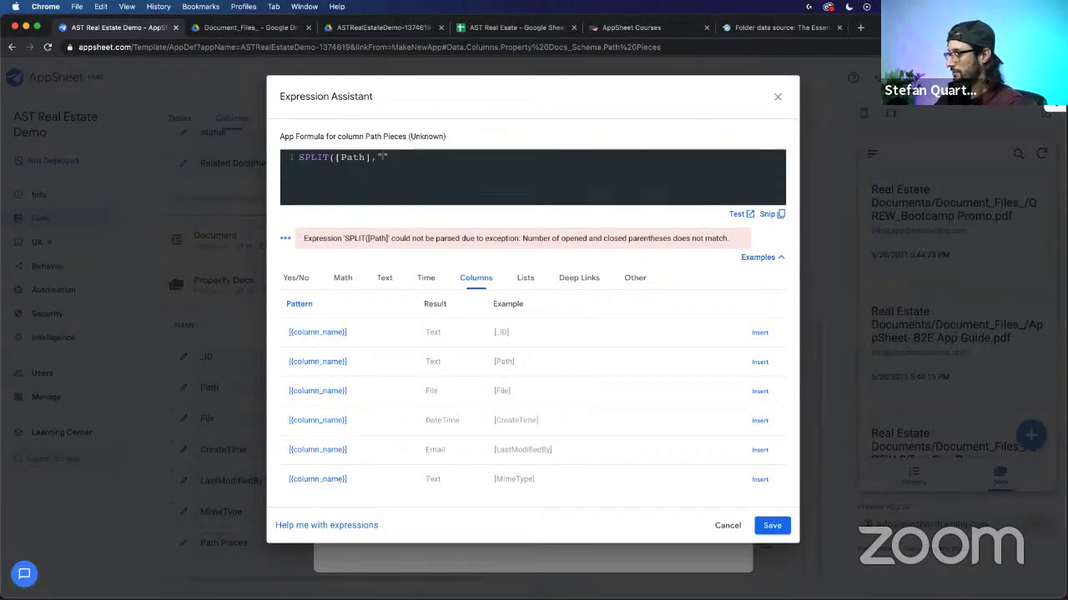
type("/")
key("Right")
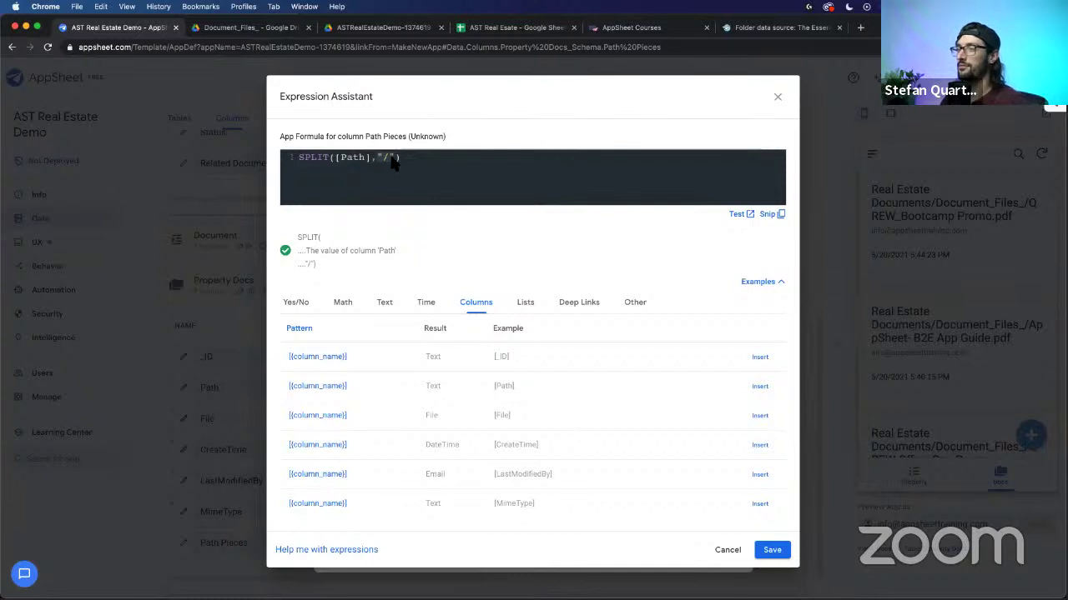
left_click(457, 162)
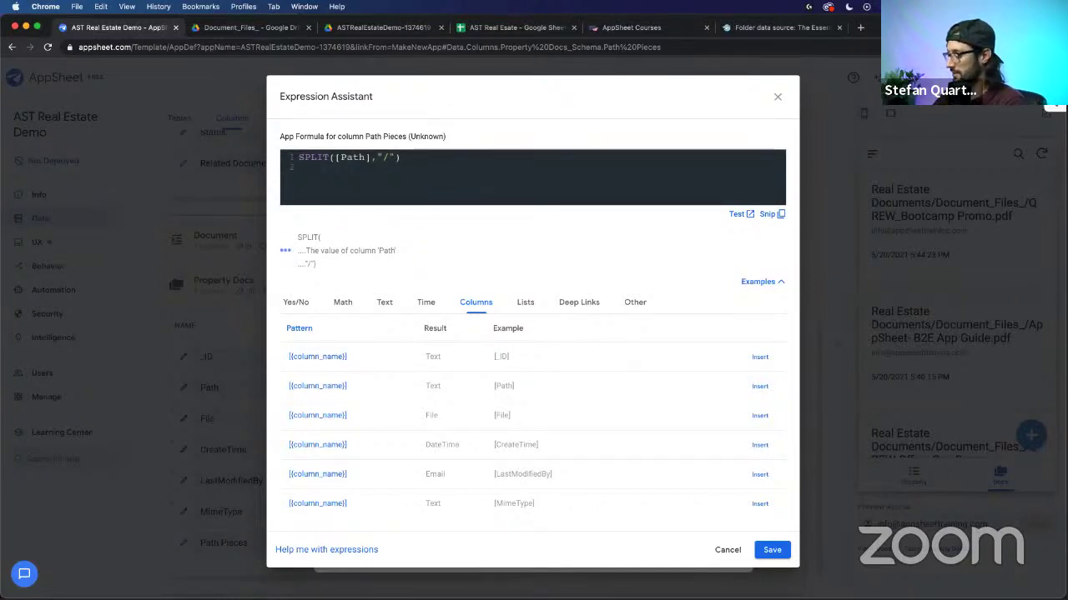
type("n")
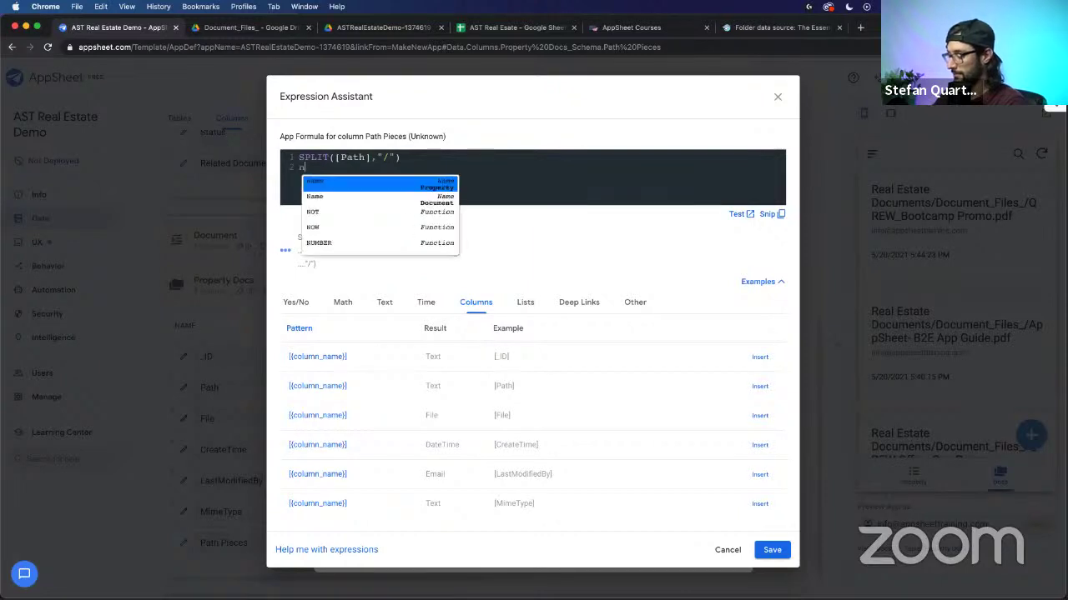
type("ame/")
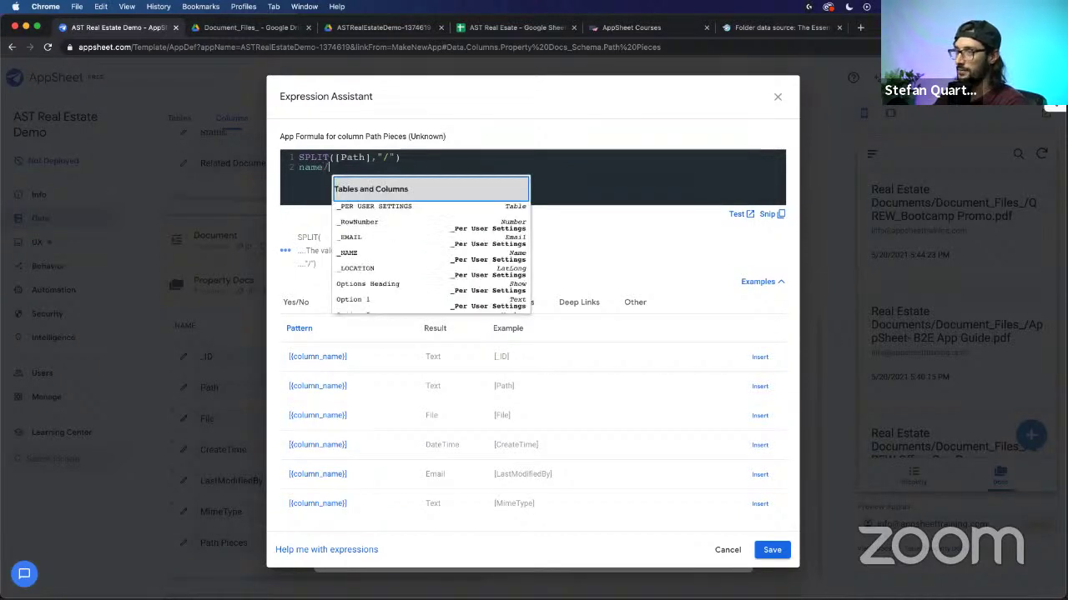
type("number")
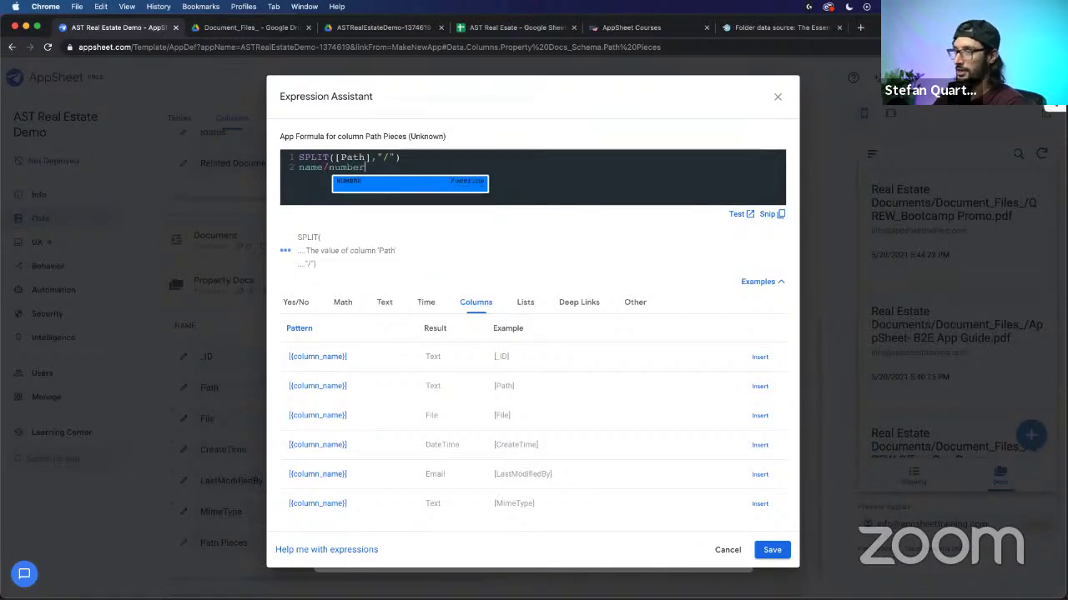
Step: Remove the scratch TEXT and LIST lines, then save the SPLIT formula and close Path Pieces
left_click(299, 169)
type("TEXT(")
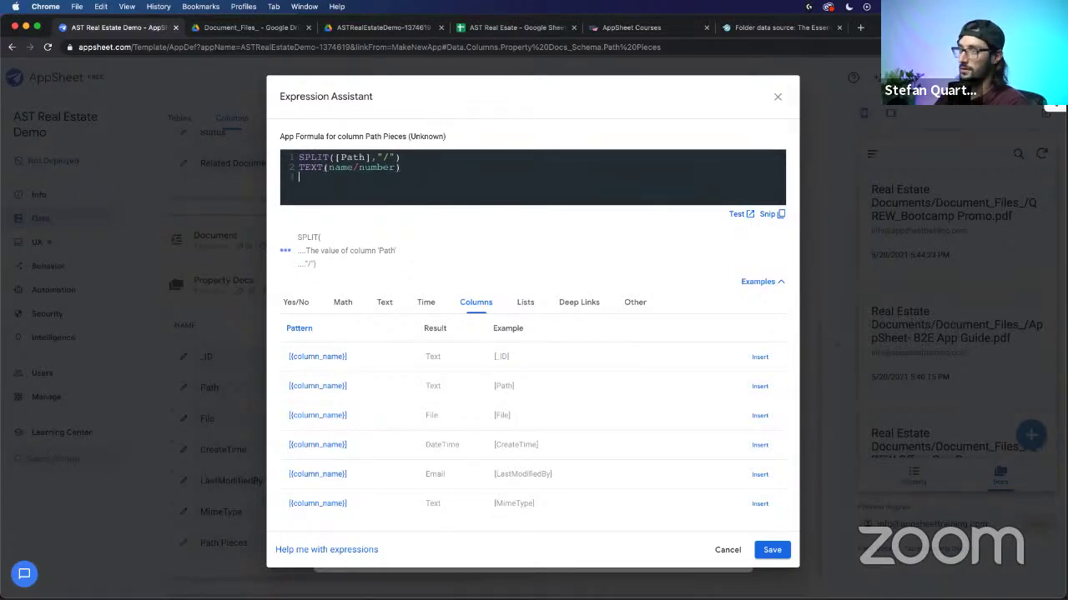
type("IST(")
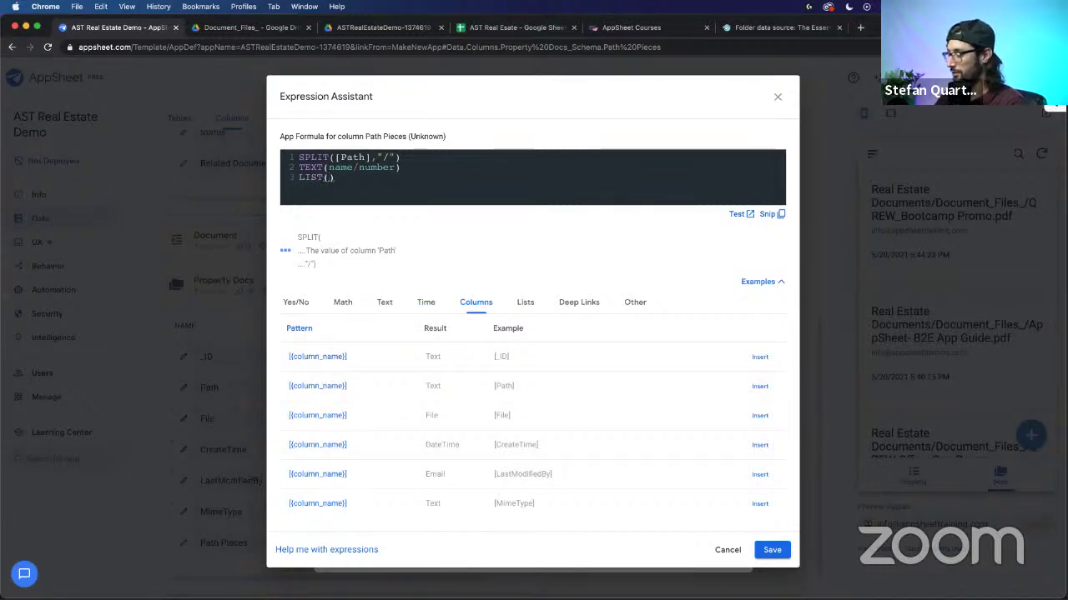
type("\"name\"")
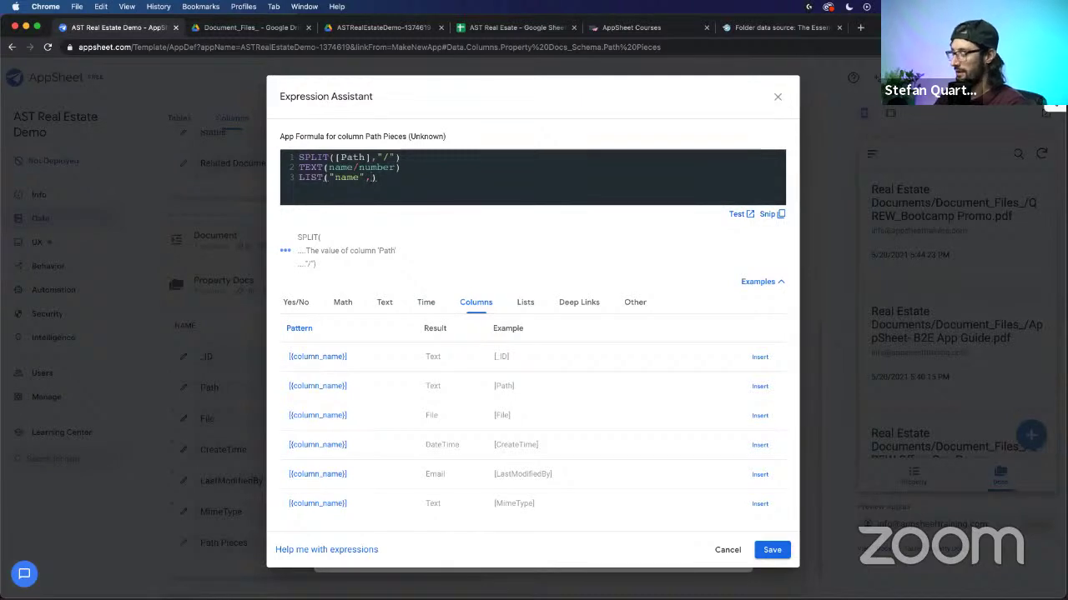
type(",\"number")
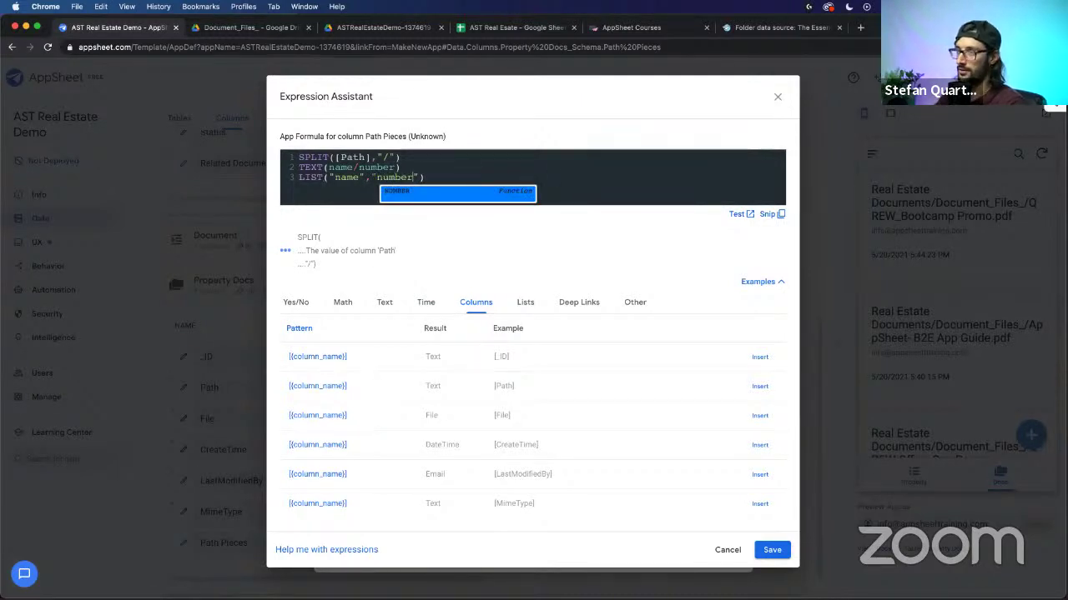
left_click(442, 178)
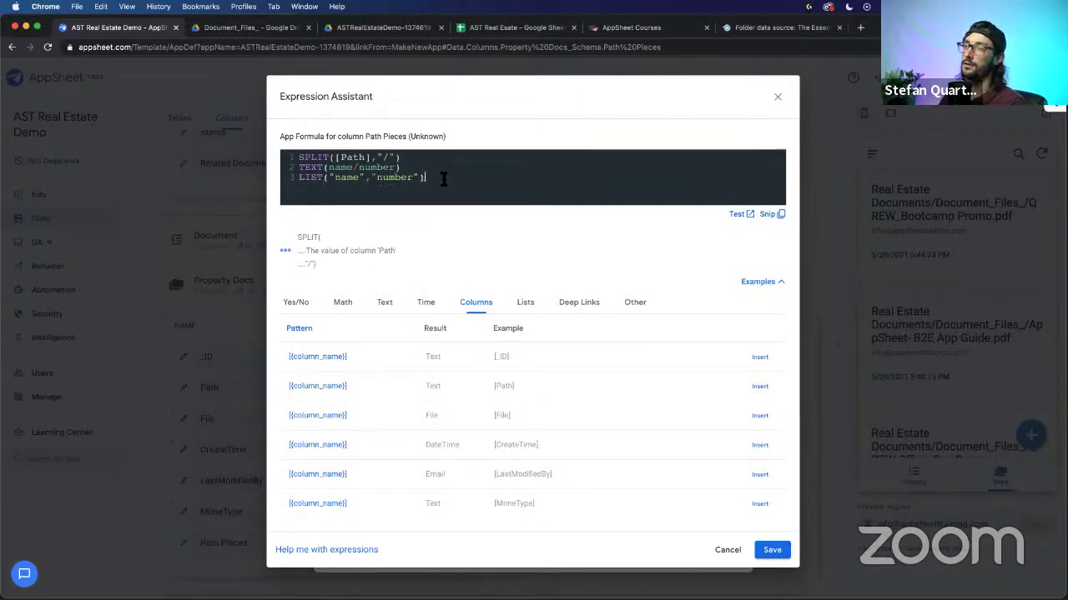
left_click(427, 159)
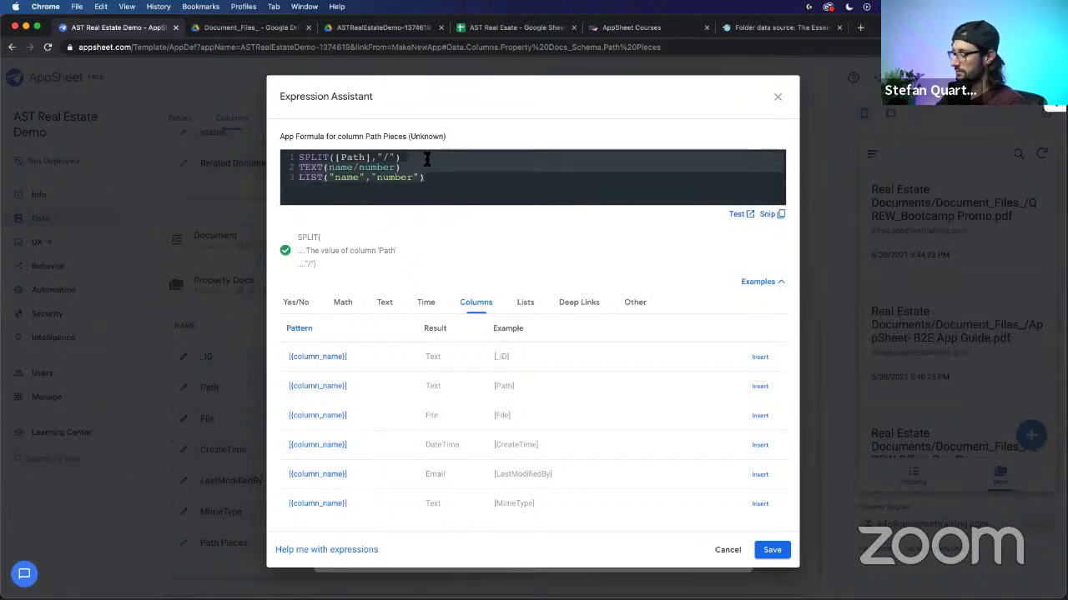
key("shift+super+Down")
key("BackSpace")
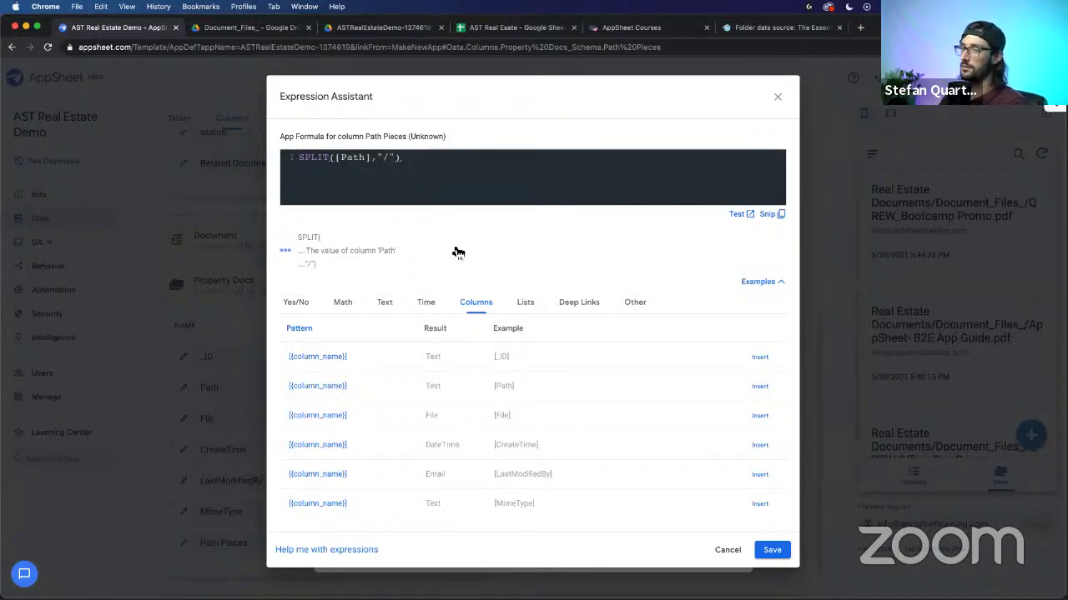
left_click(769, 551)
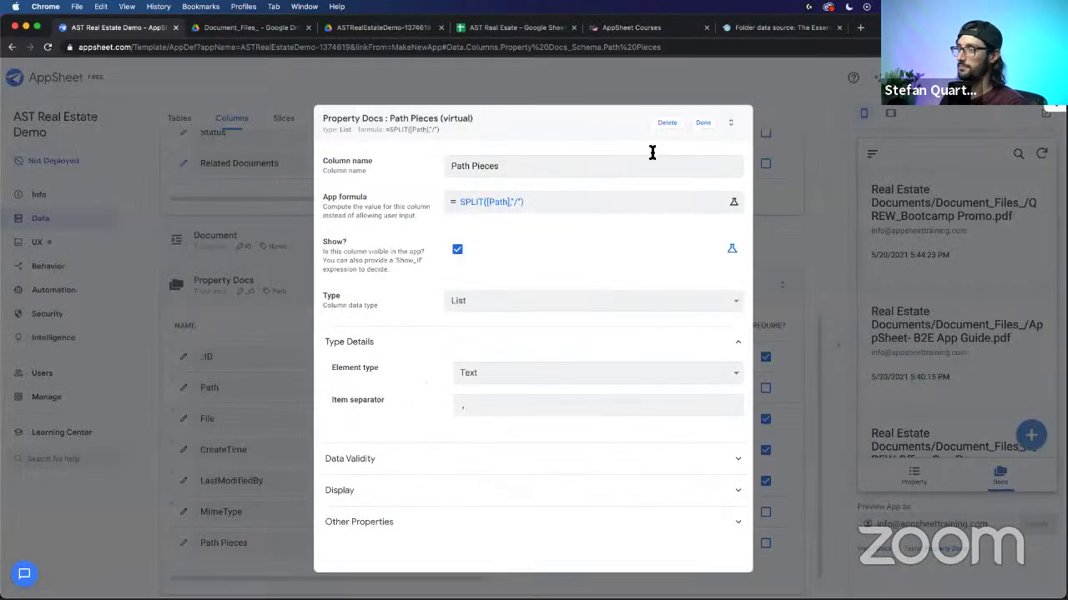
left_click(703, 124)
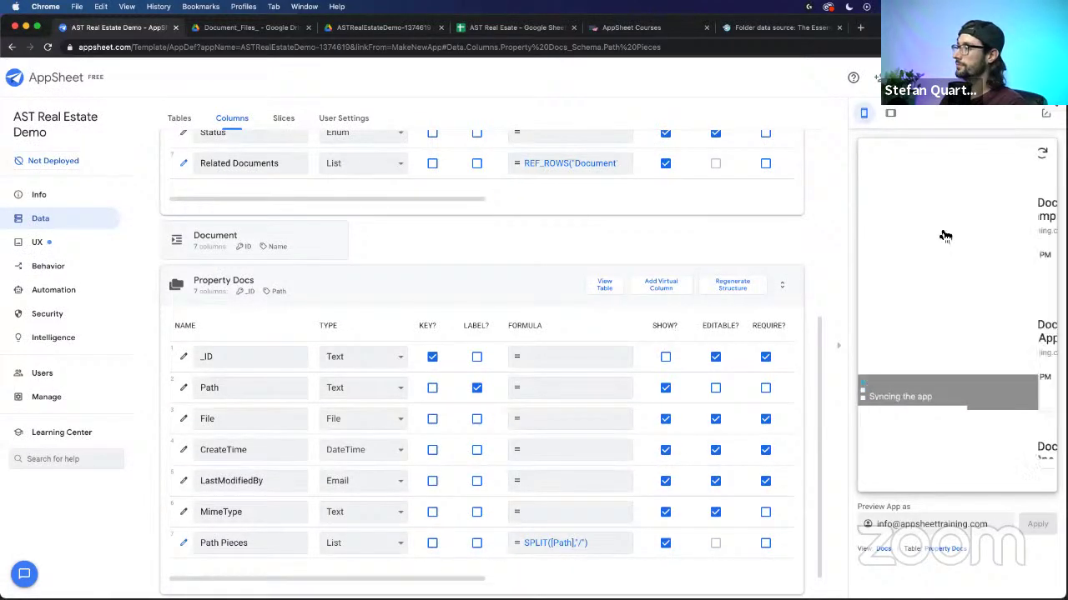
Step: Open QREW_Bootcamp Promo.pdf's preview detail and highlight the separate Path Pieces parts
left_click(940, 225)
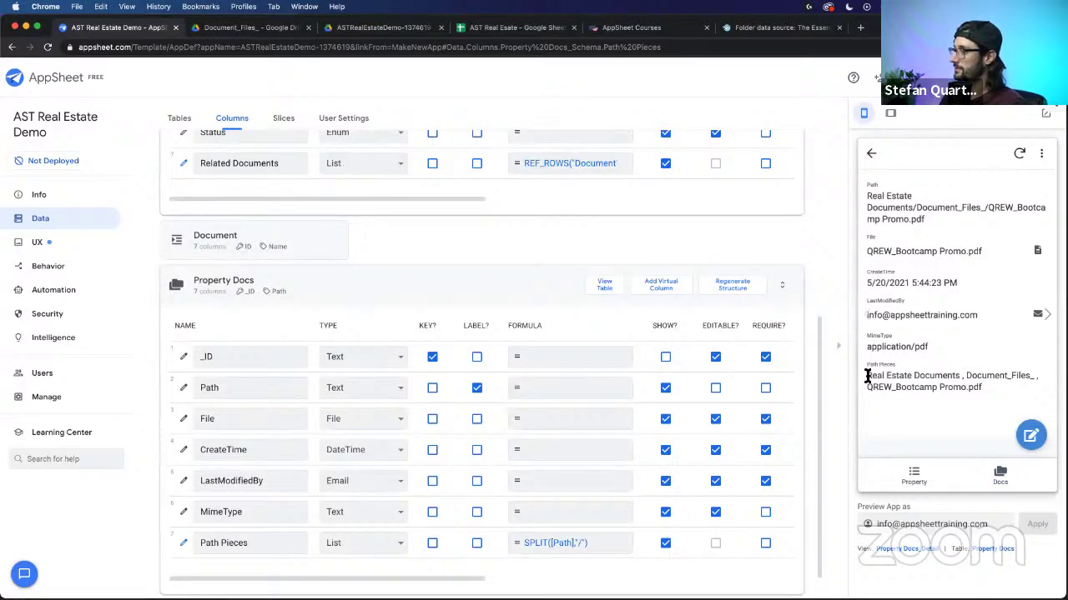
left_click_drag(865, 375, 1036, 377)
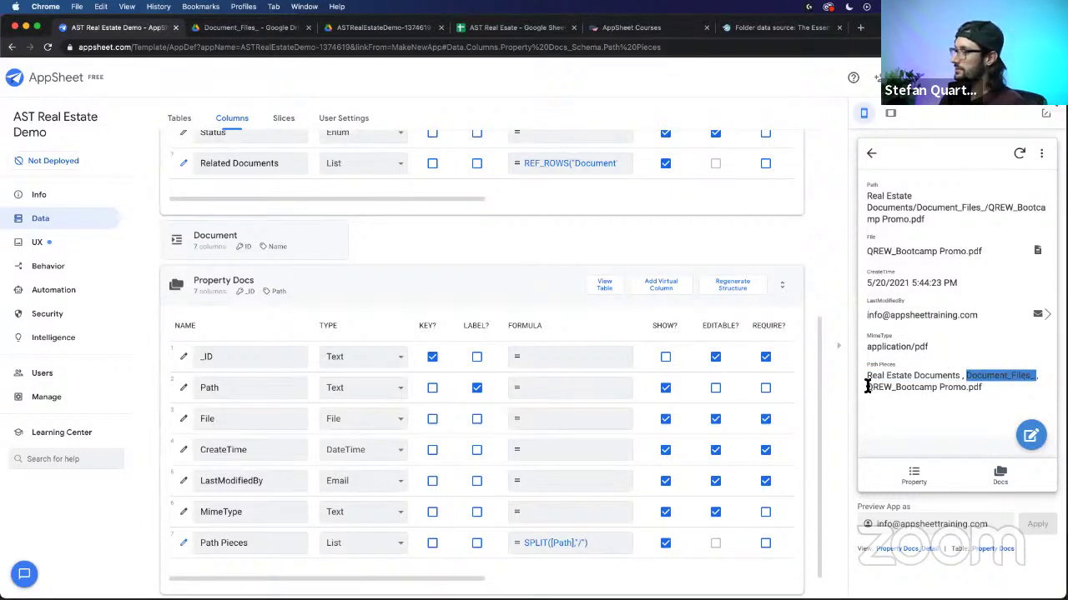
left_click_drag(867, 386, 982, 395)
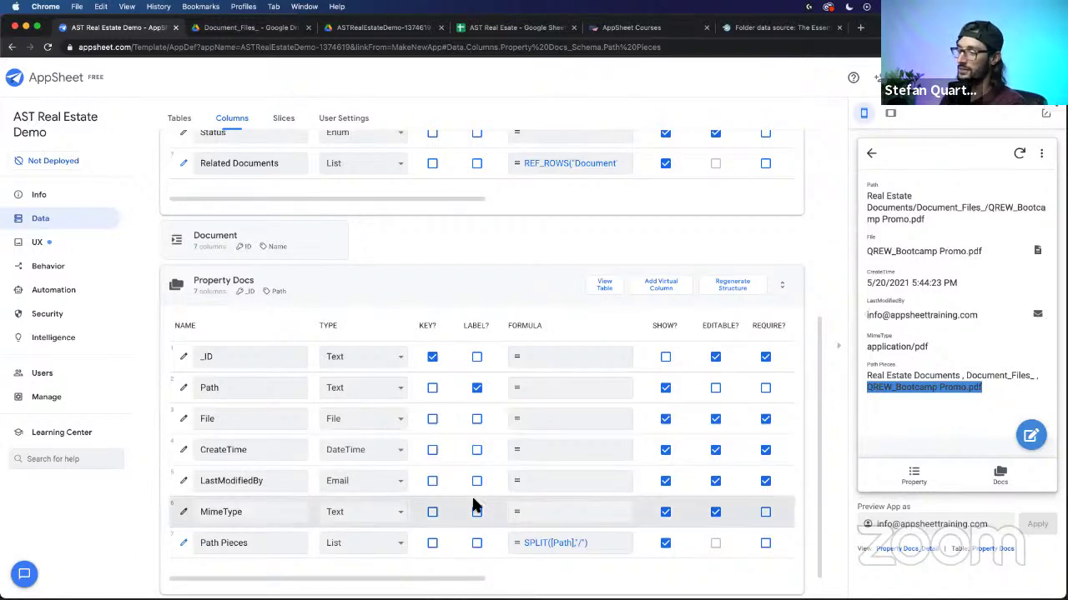
scroll(390, 509, "down", 1)
scroll(389, 510, "down", 1)
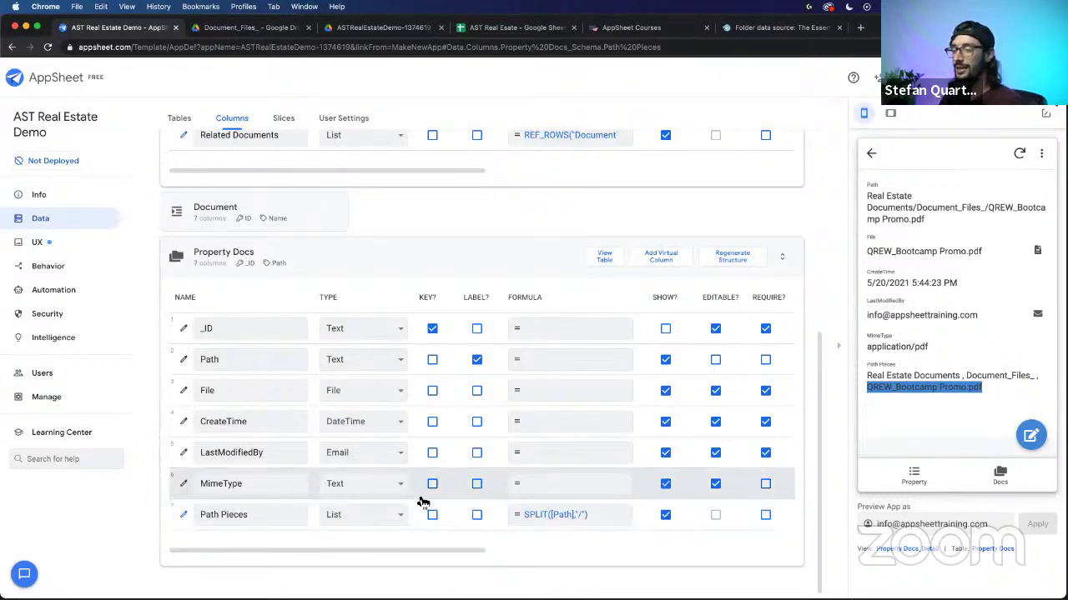
Step: Try MimeType as a Show column with Video category and [Video]_URL content, then discard the expression
left_click(217, 486)
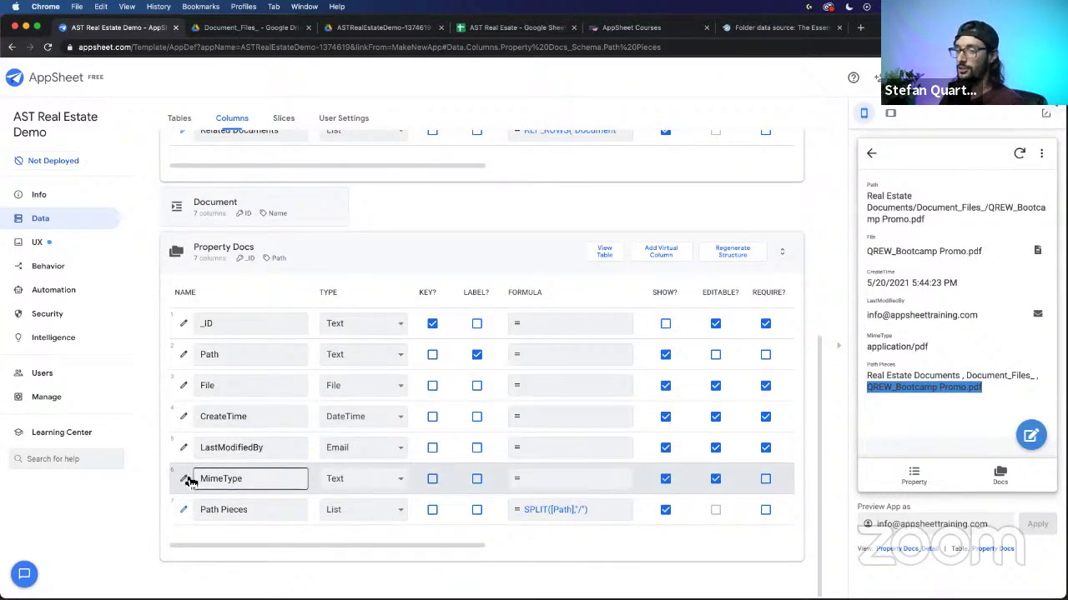
left_click(184, 478)
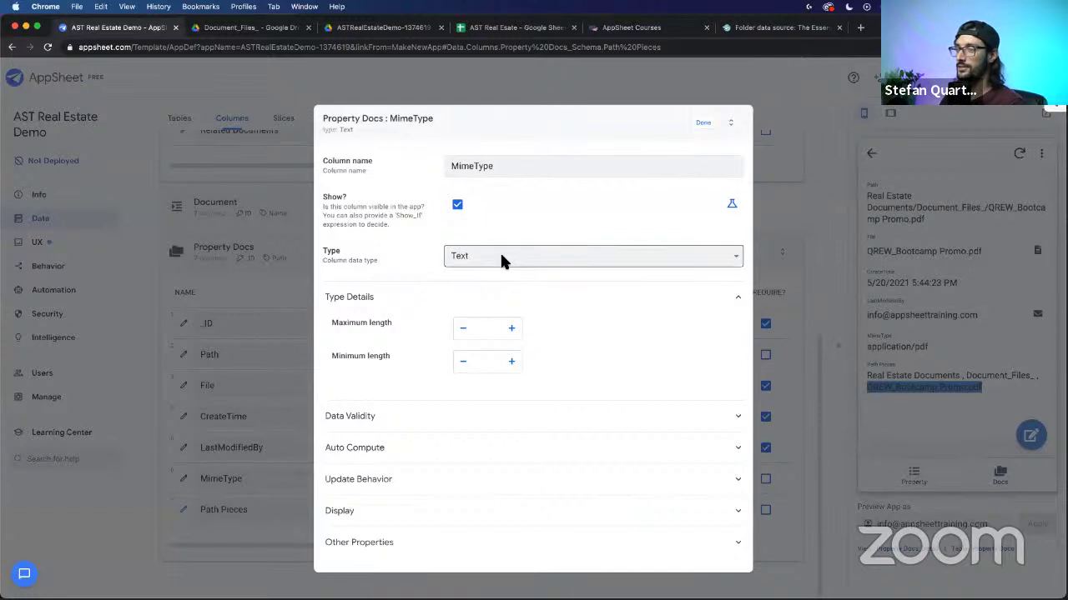
left_click(500, 256)
left_click(376, 263)
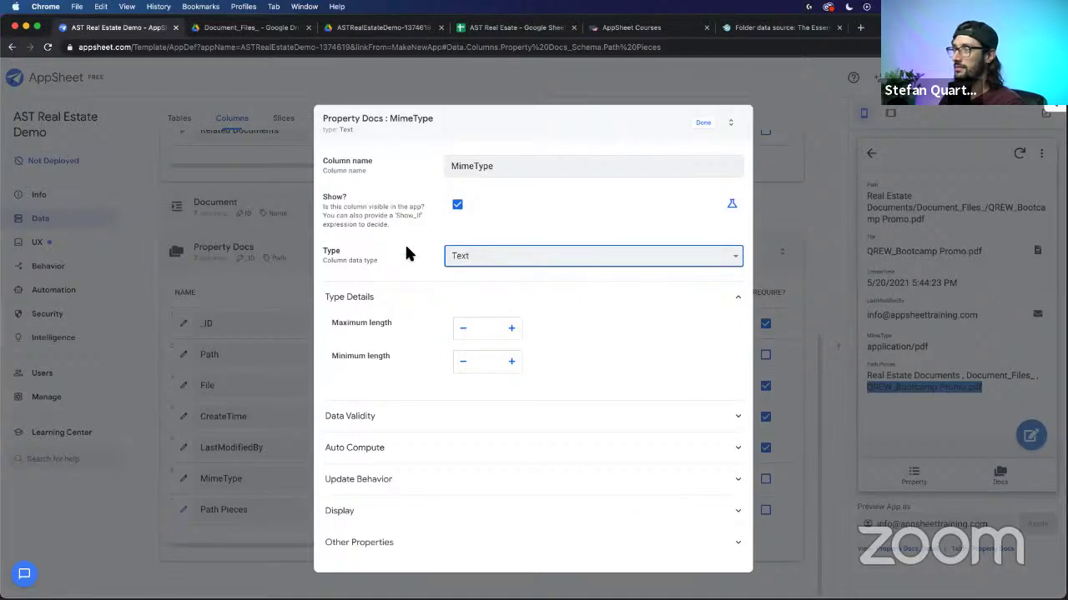
left_click(460, 258)
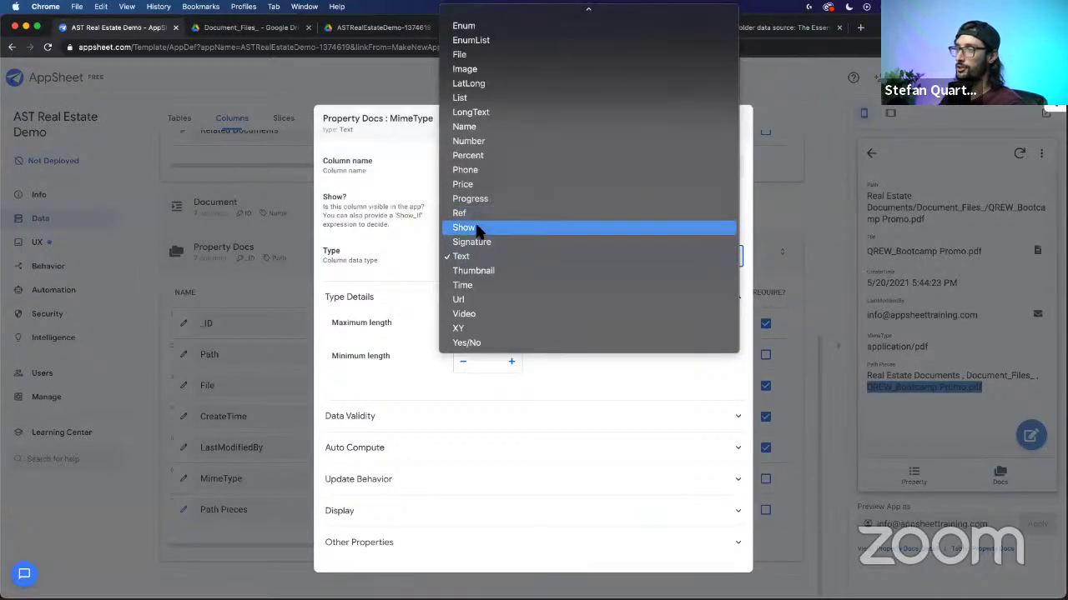
left_click(474, 227)
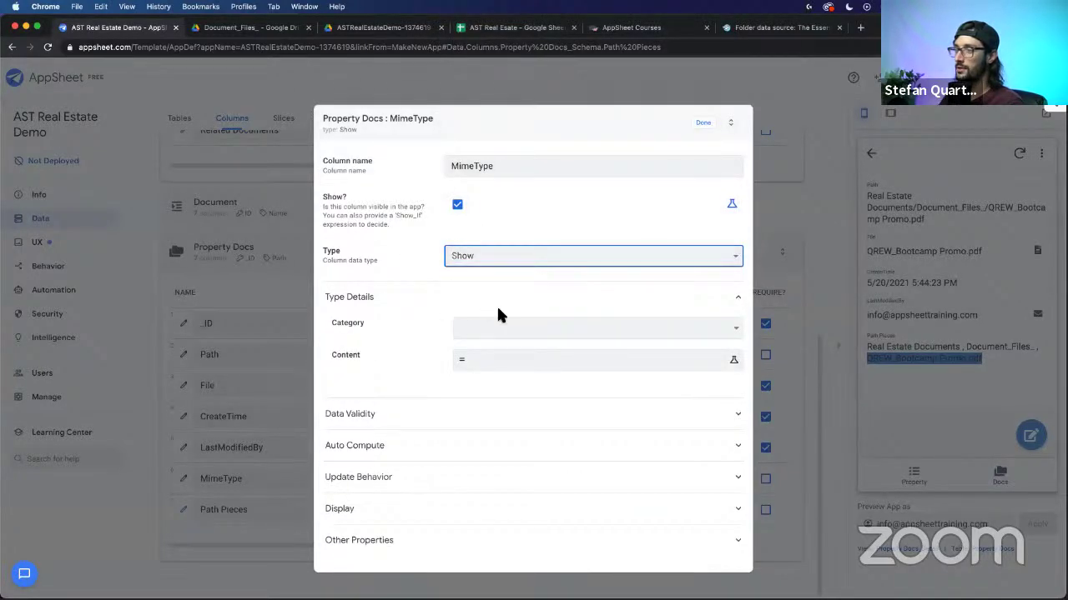
left_click(500, 327)
left_click(492, 415)
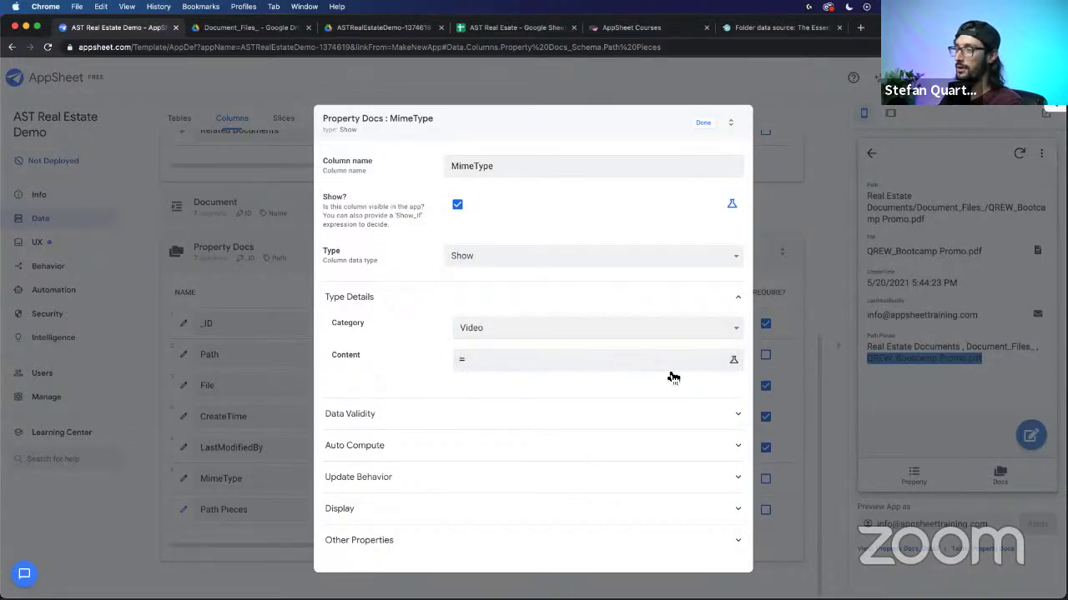
left_click(476, 362)
left_click(457, 153)
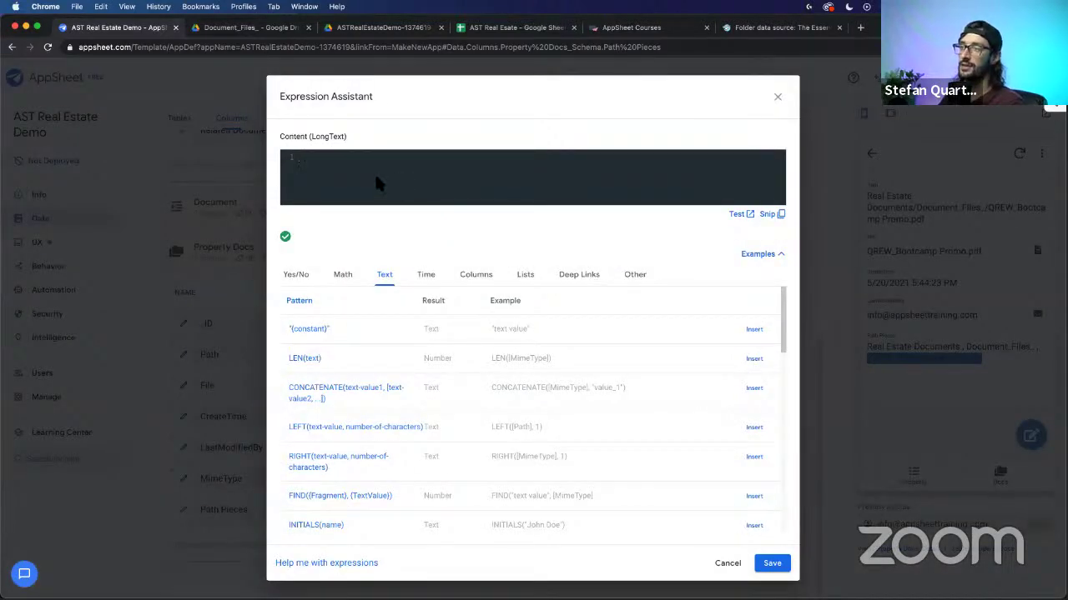
type("[Video]")
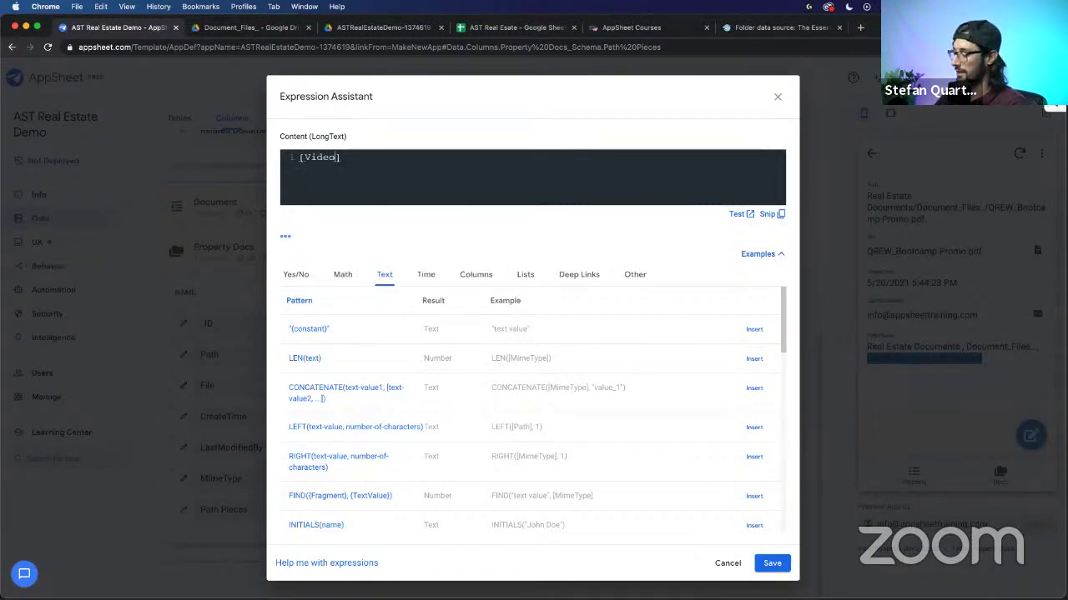
type("_URL")
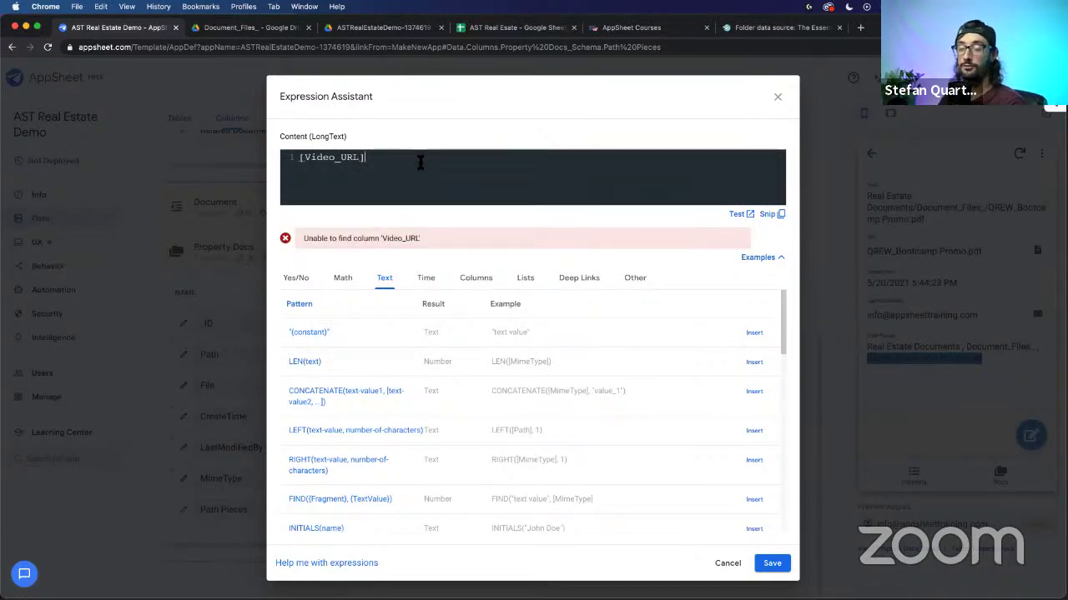
left_click(779, 99)
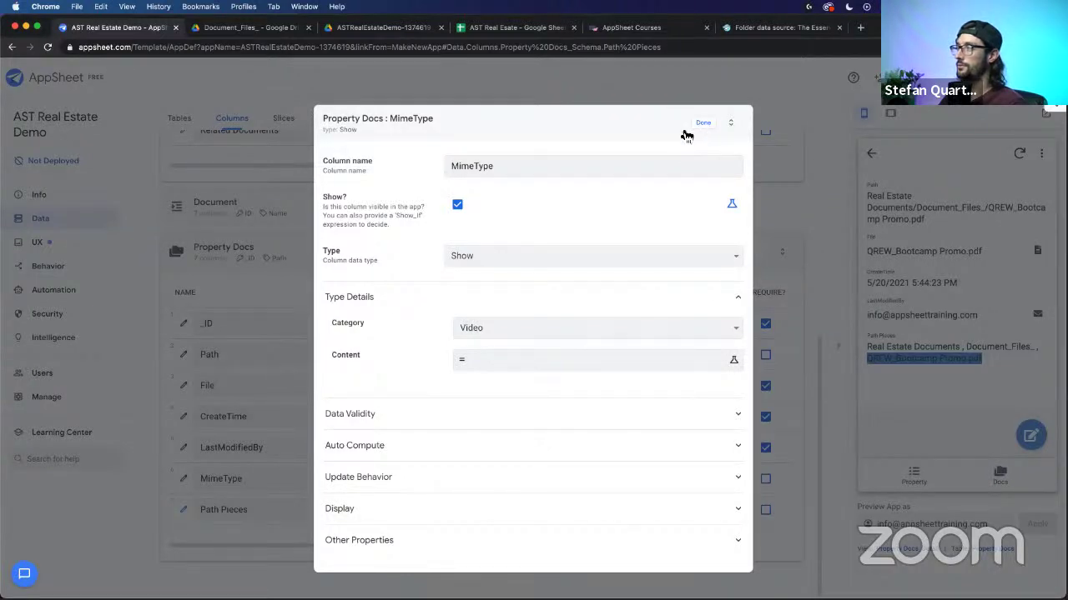
Step: Change the MimeType column type to Text and close its settings
double_click(341, 118)
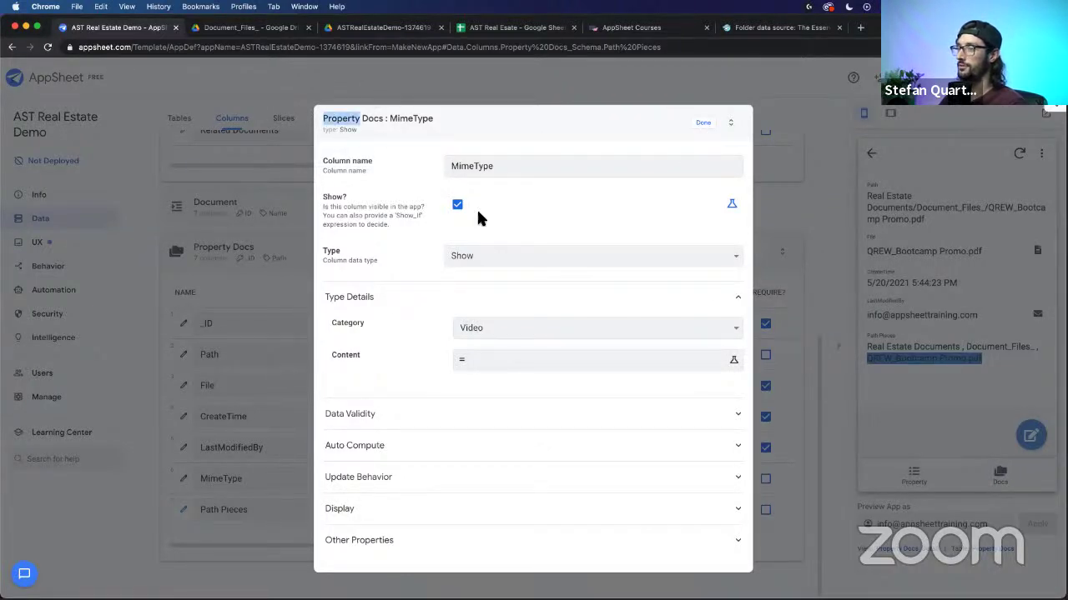
left_click(510, 255)
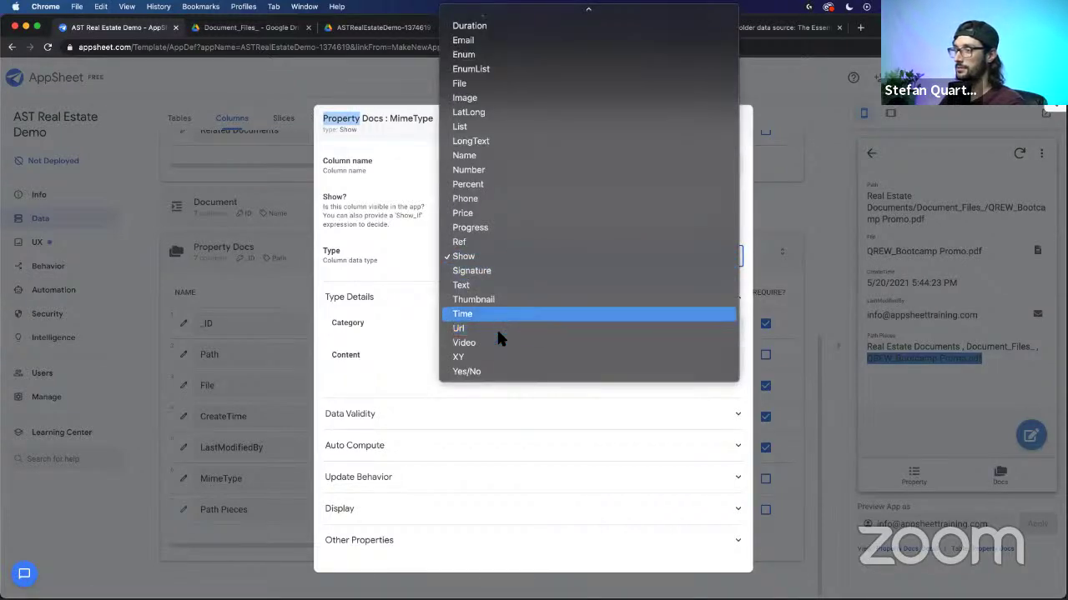
left_click(492, 285)
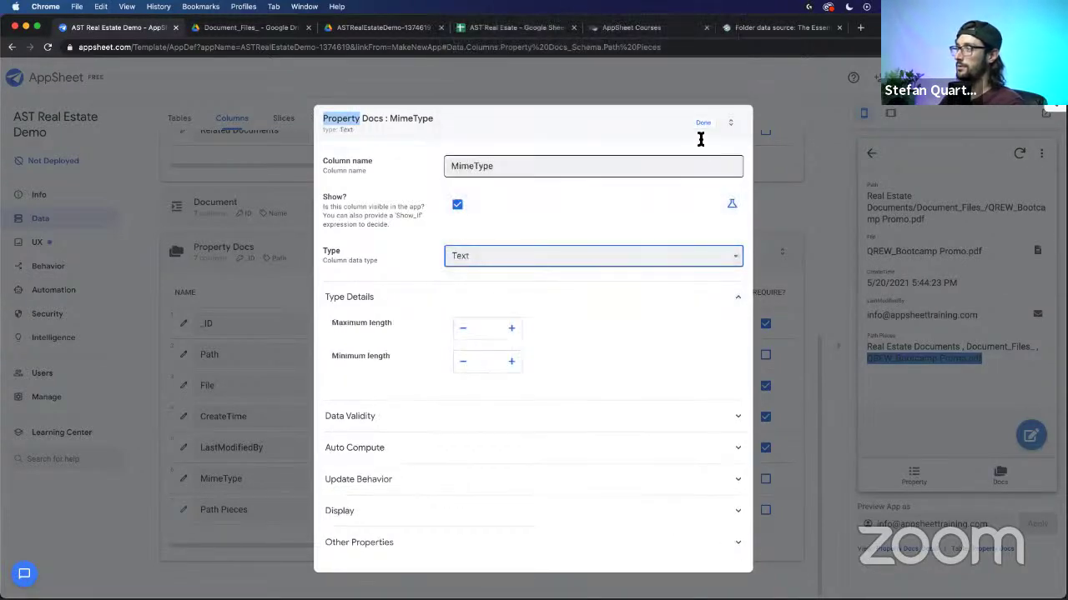
left_click(706, 126)
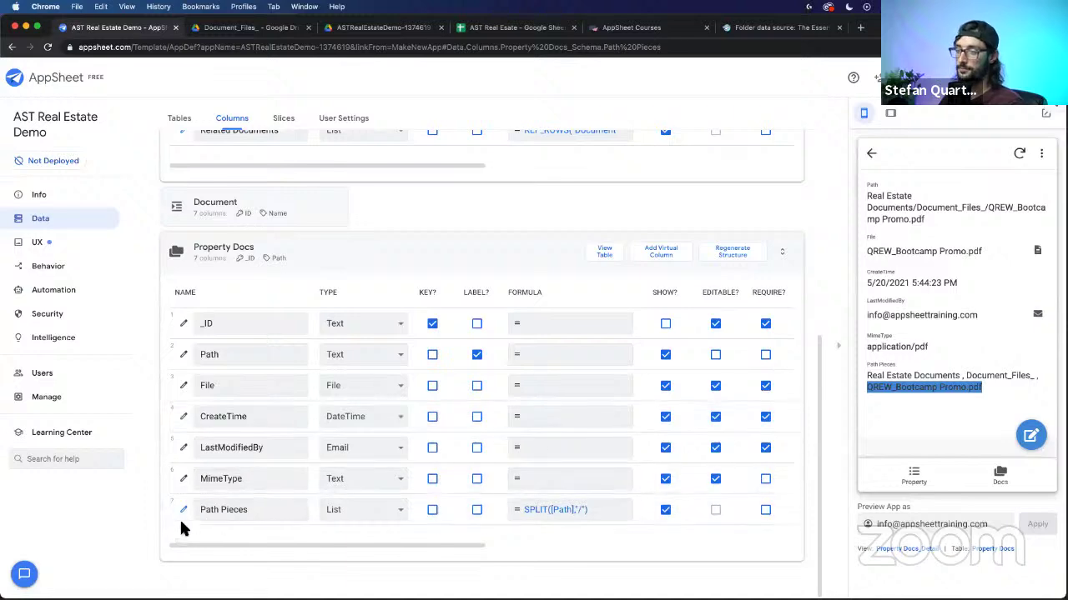
Step: Add a virtual column to Property Docs named File Name
left_click(668, 262)
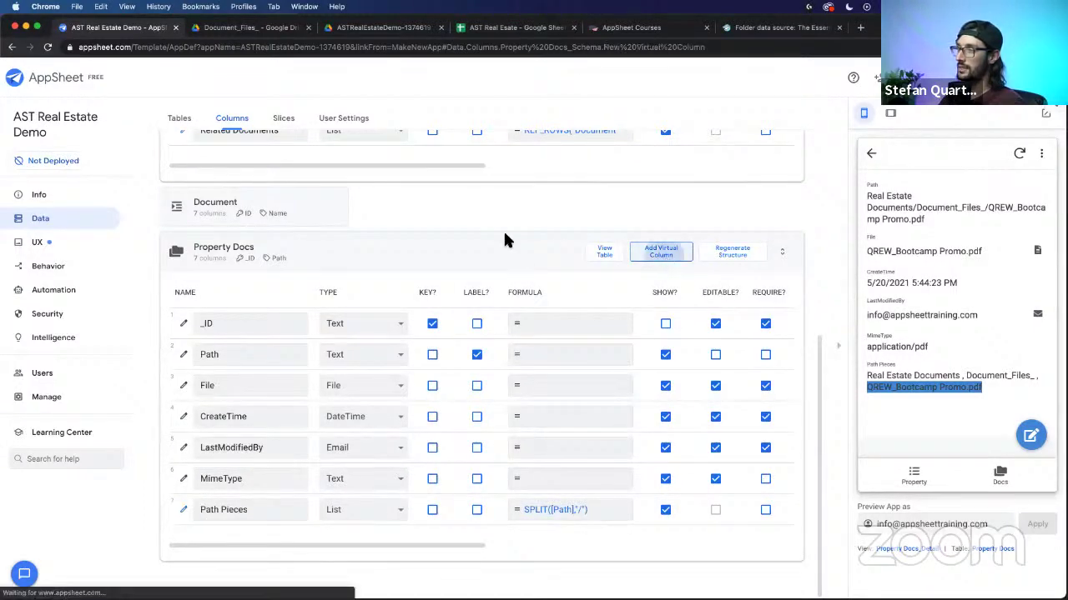
triple_click(509, 166)
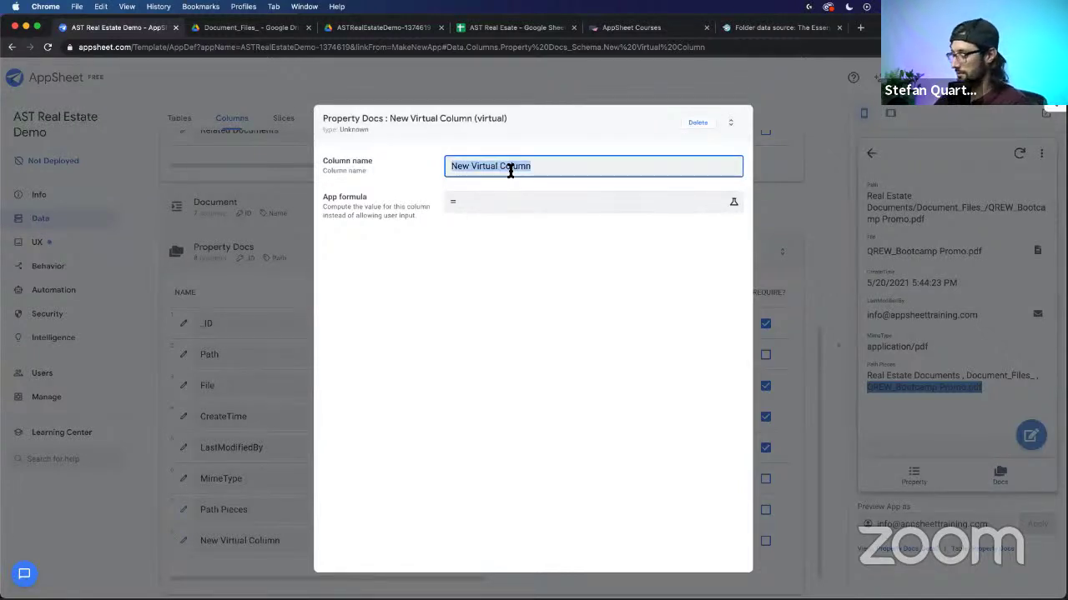
type("File N")
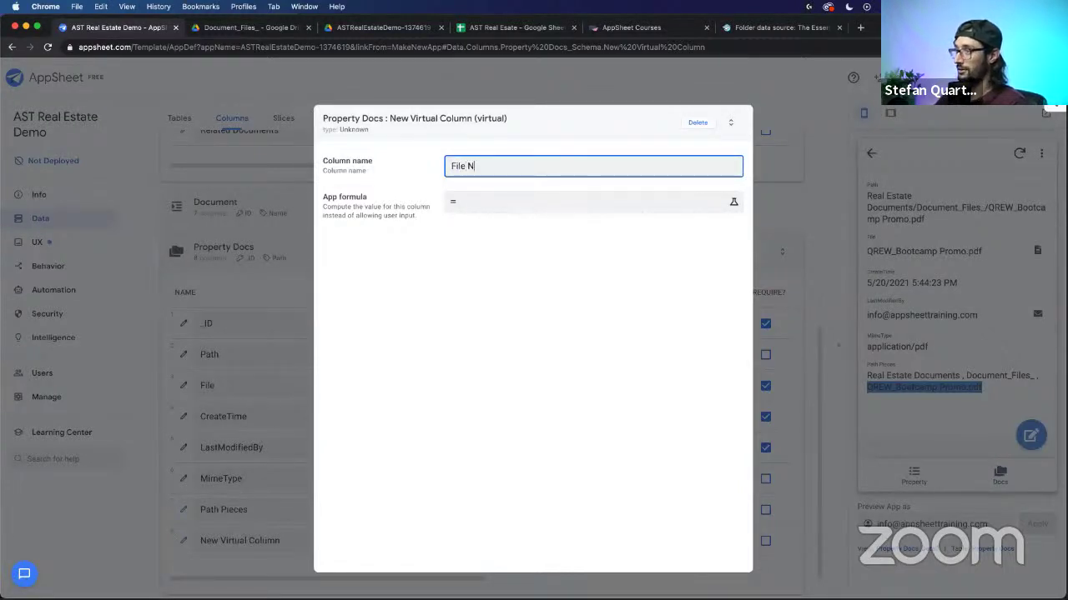
type("ame")
right_click(492, 165)
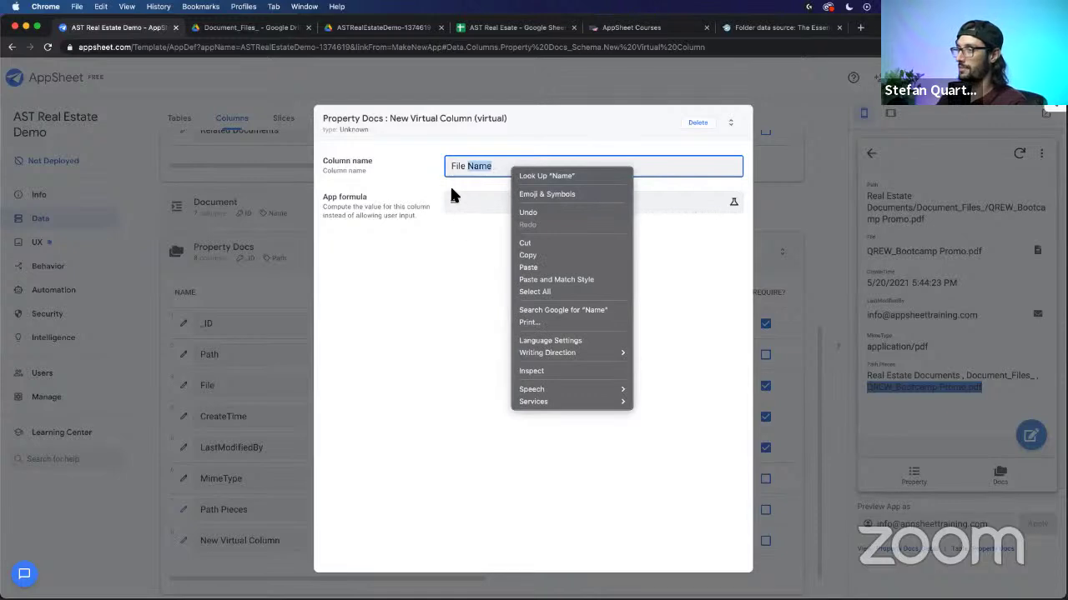
left_click(465, 201)
Step: Browse the Expression Assistant's example list functions for the app formula
left_click(478, 210)
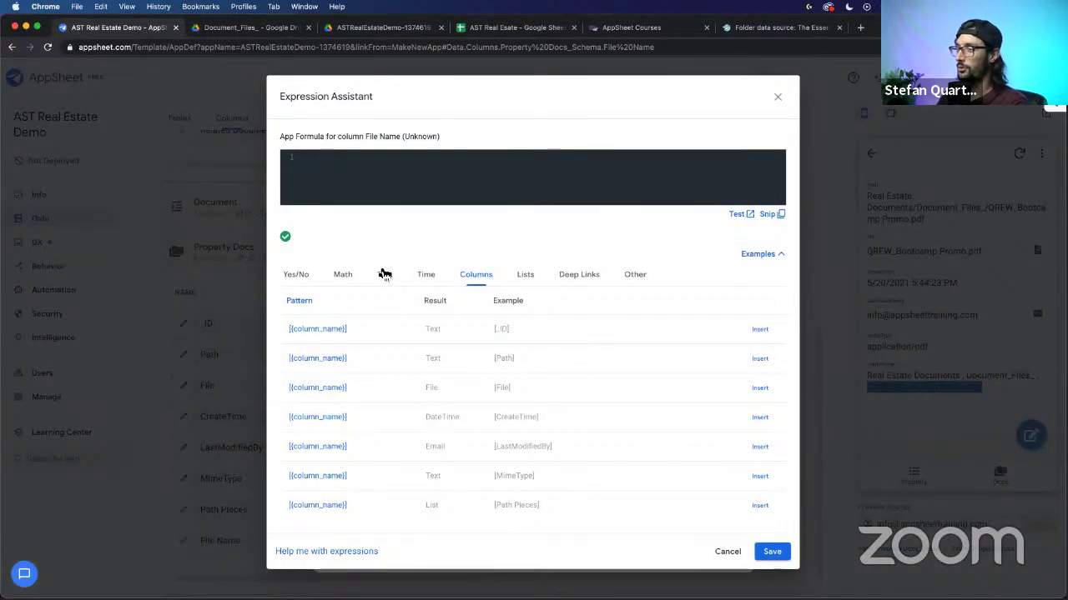
left_click(525, 277)
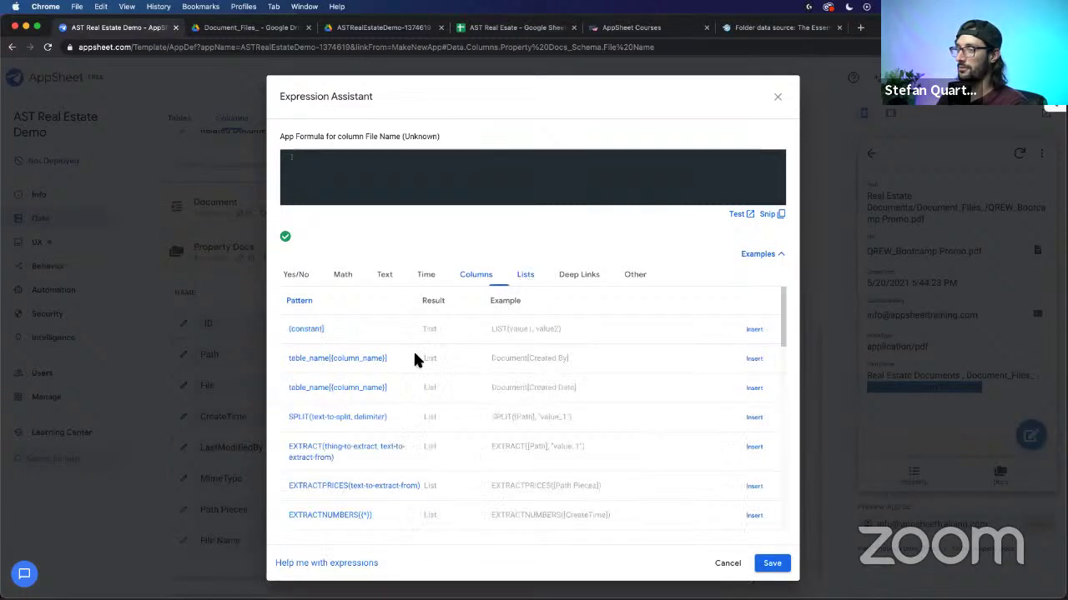
scroll(382, 367, "down", 2)
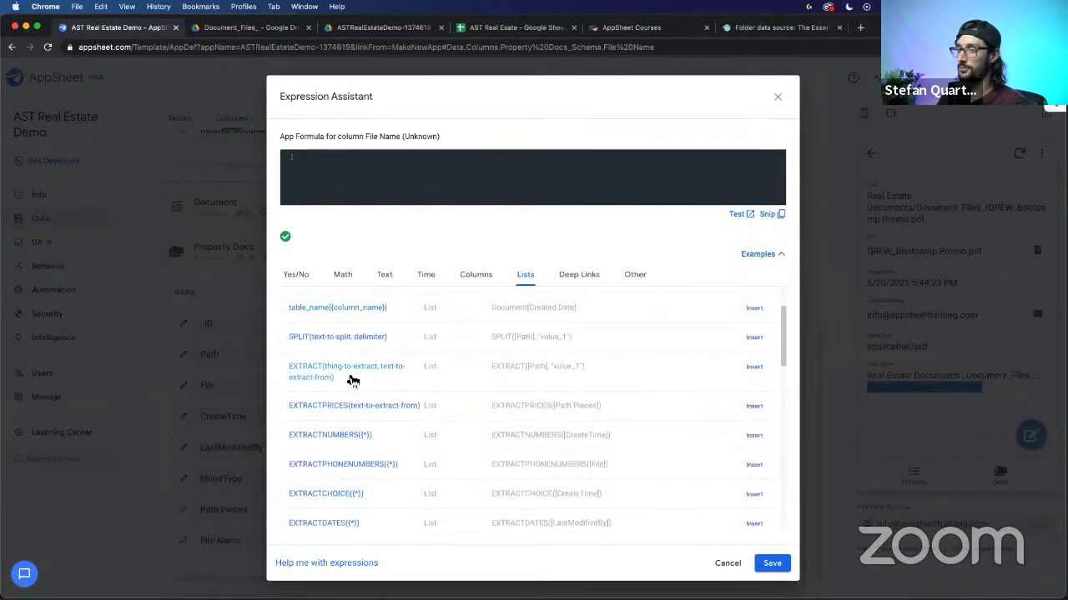
scroll(350, 380, "down", 5)
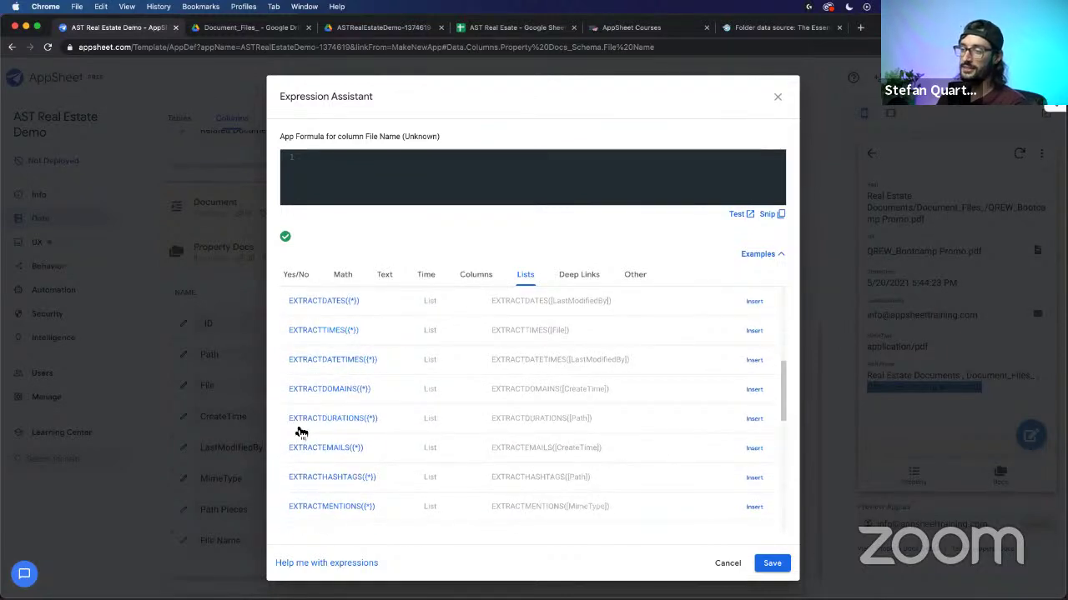
scroll(311, 422, "up", 5)
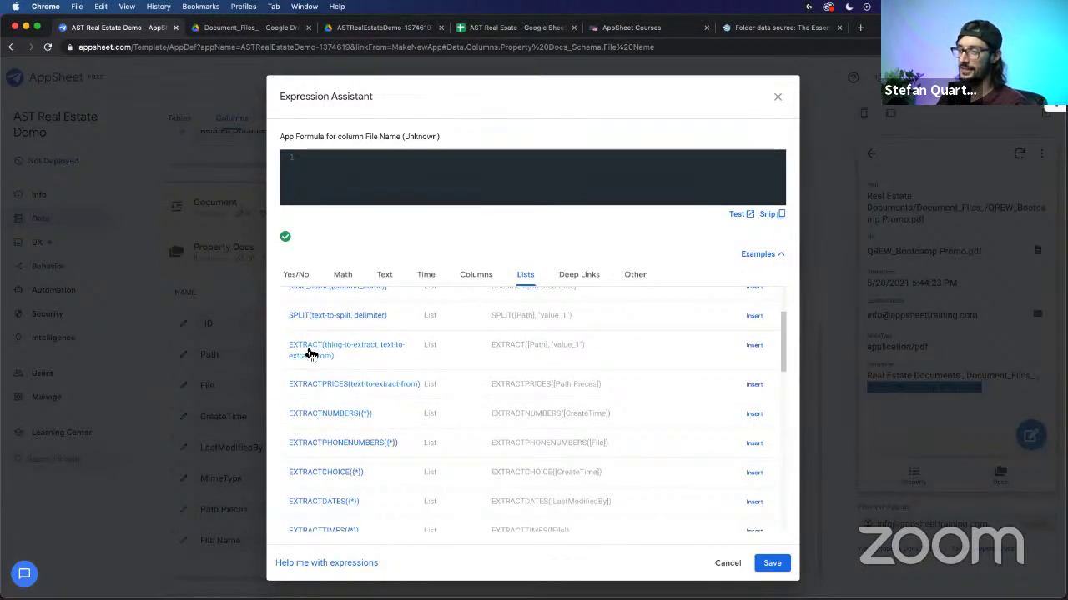
scroll(360, 350, "down", 7)
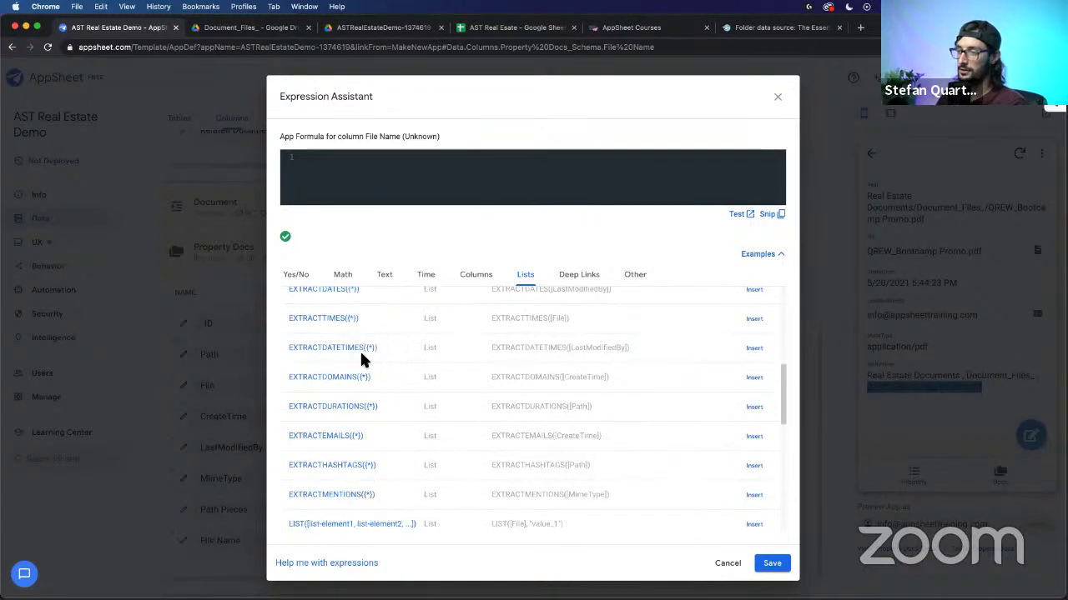
scroll(367, 360, "down", 2)
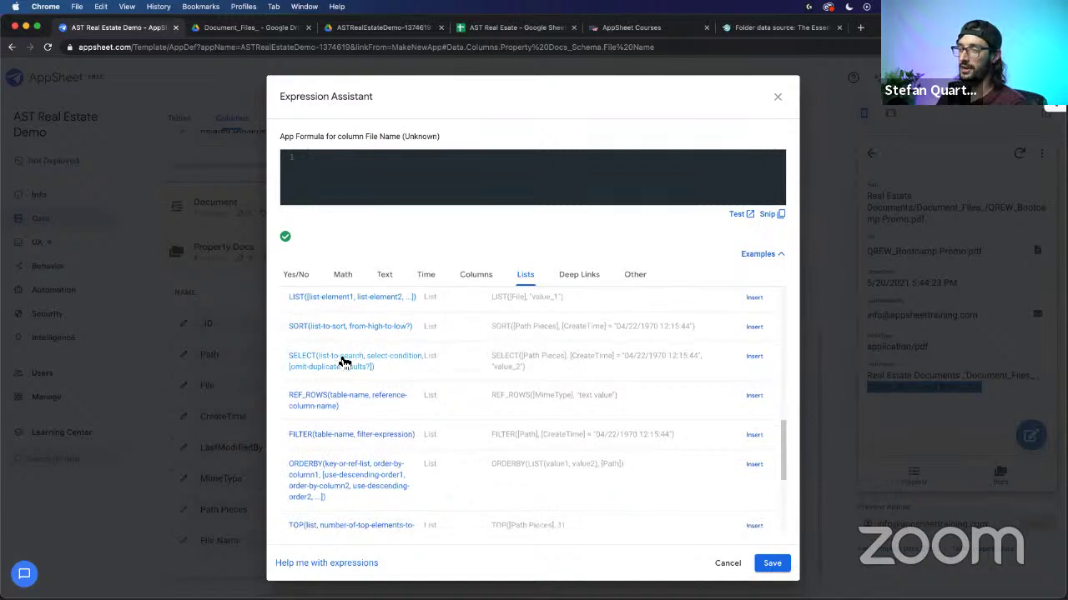
scroll(345, 364, "down", 1)
scroll(344, 362, "down", 4)
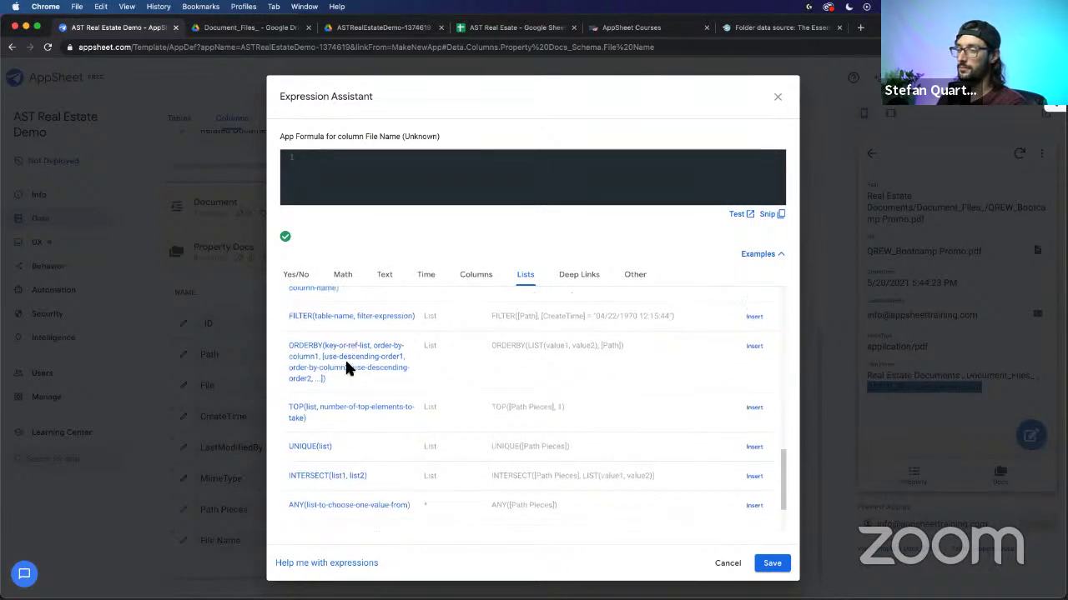
scroll(351, 370, "down", 1)
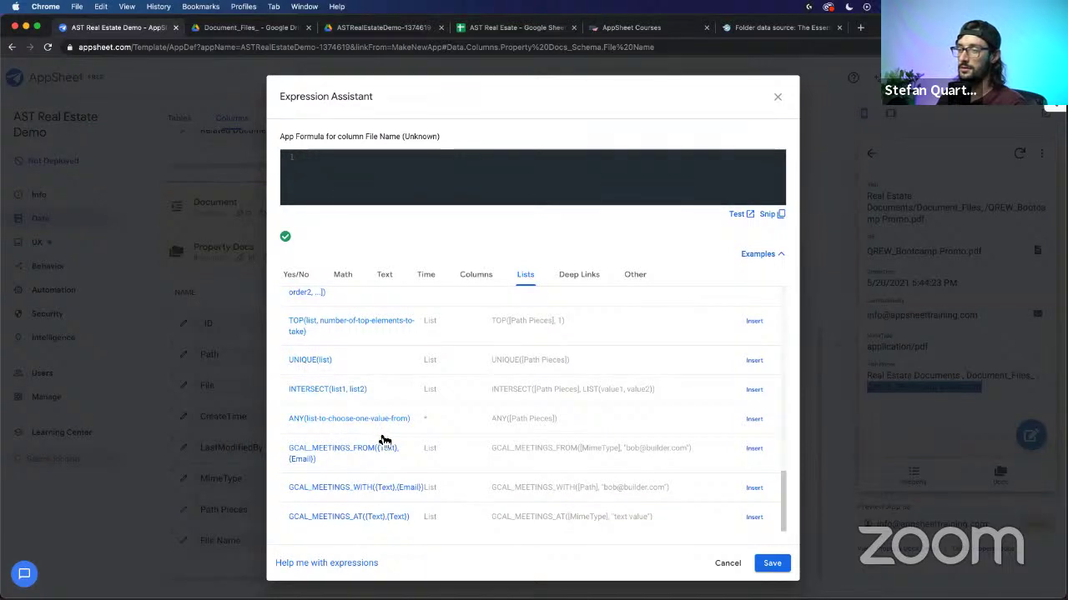
scroll(380, 430, "up", 15)
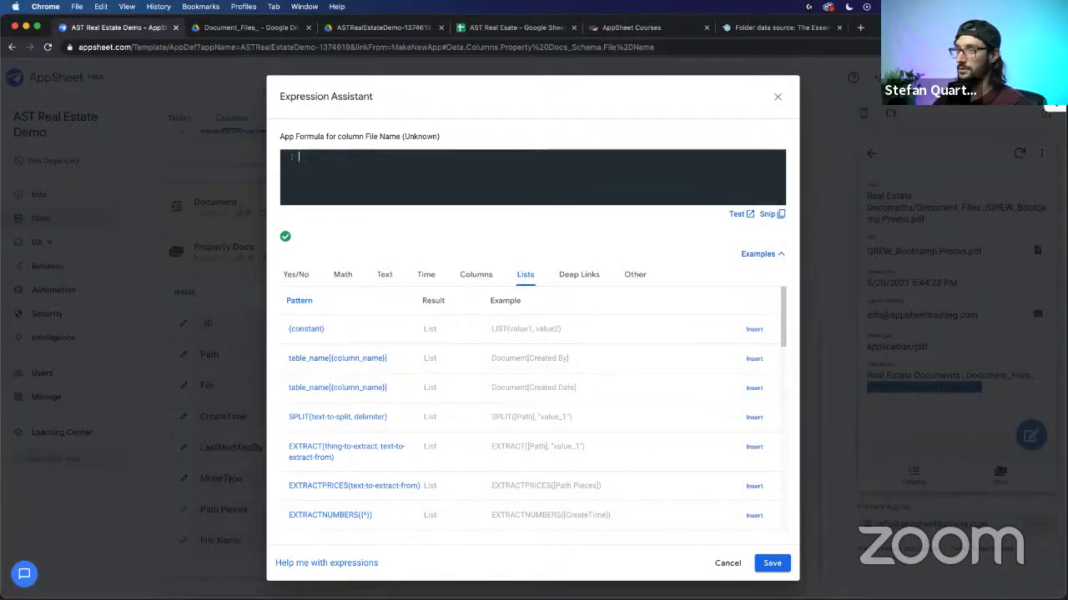
type("[_")
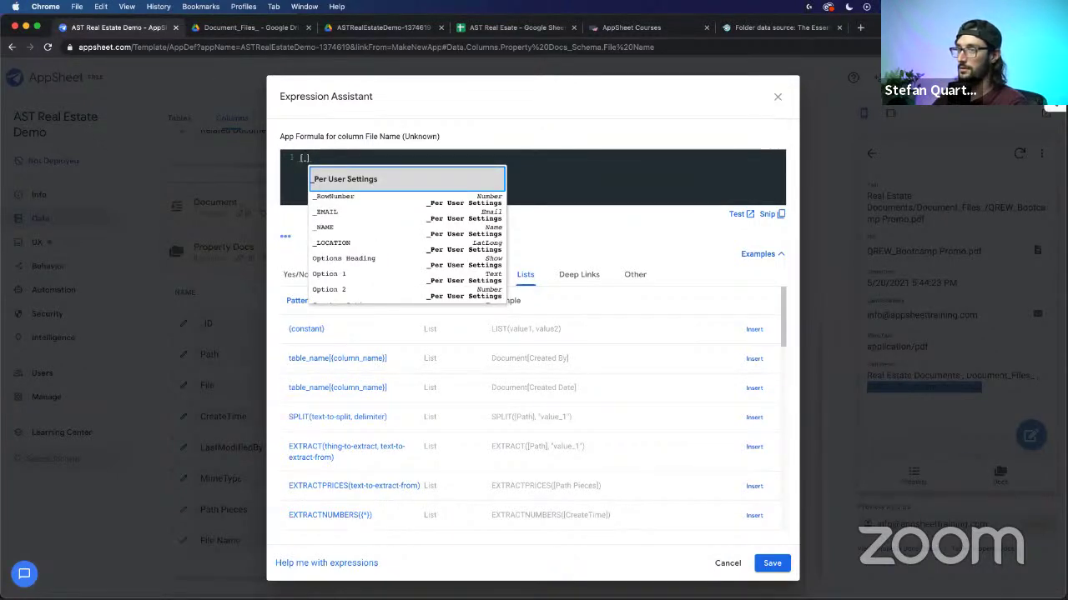
key("BackSpace")
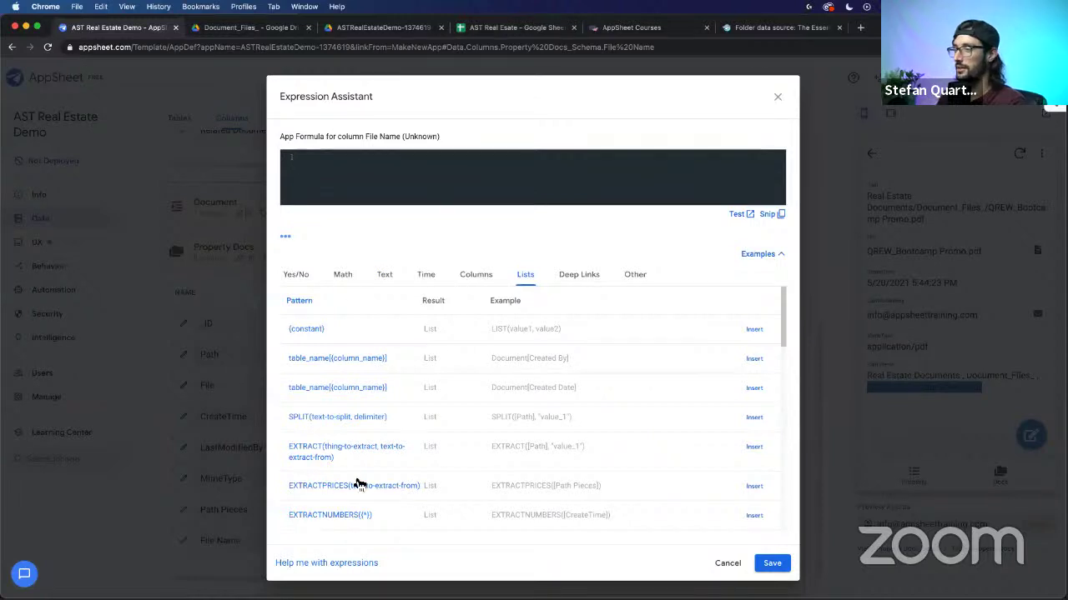
scroll(354, 476, "down", 10)
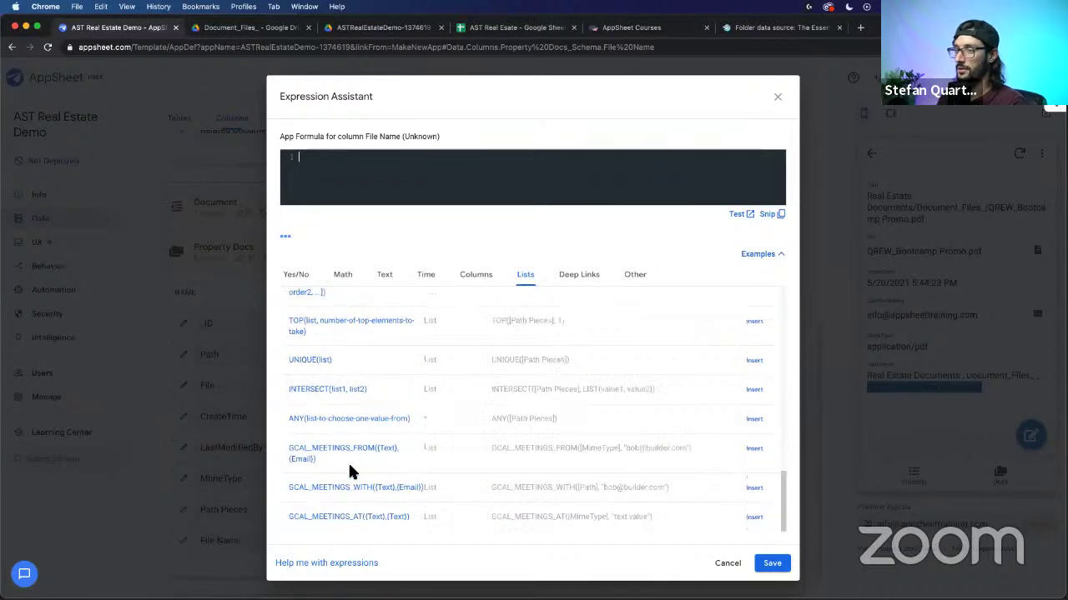
left_click(635, 275)
scroll(430, 351, "up", 5)
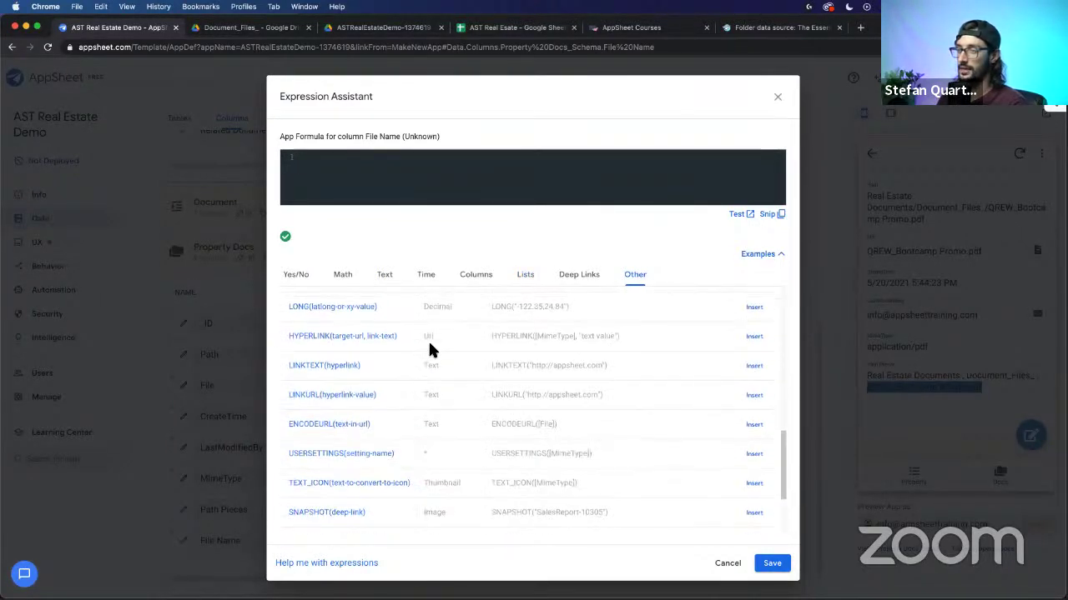
scroll(428, 350, "up", 3)
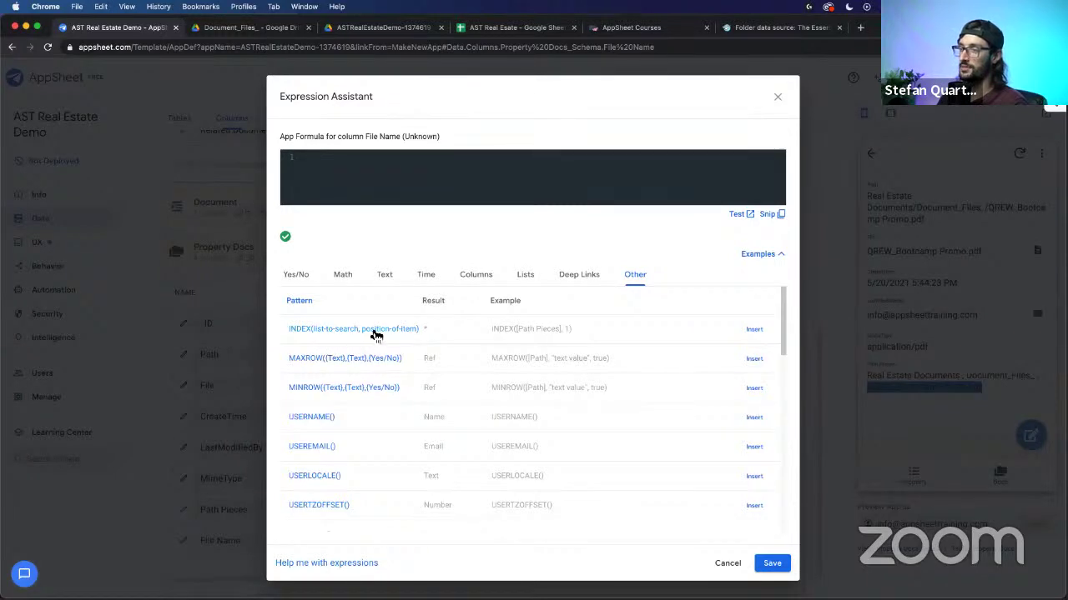
double_click(426, 329)
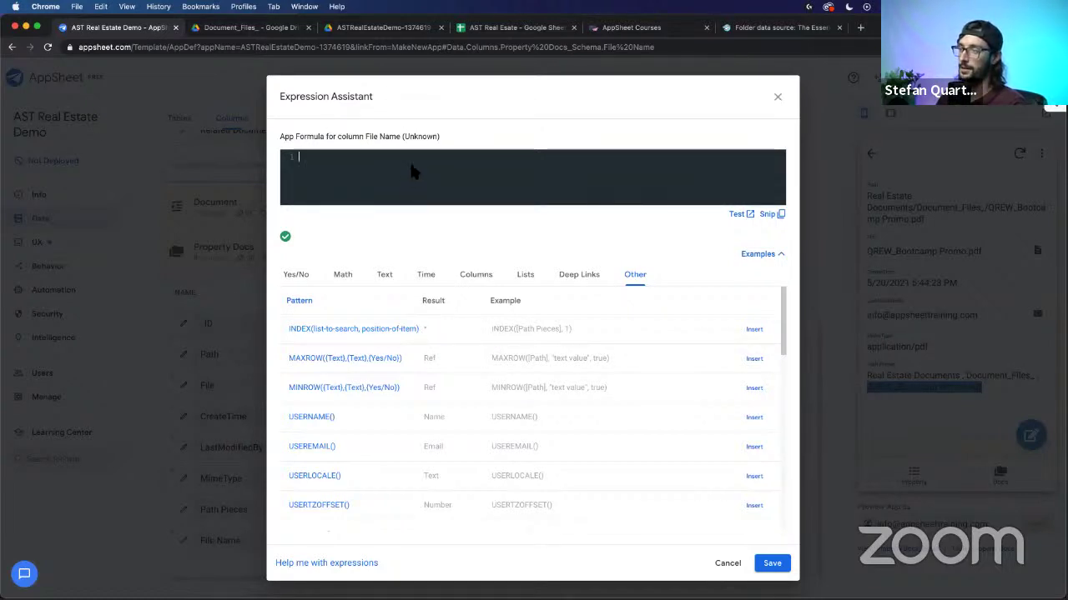
Step: Enter INDEX([Path Pieces],COUNT([Path Pieces])) as the File Name formula and save it
left_click(372, 196)
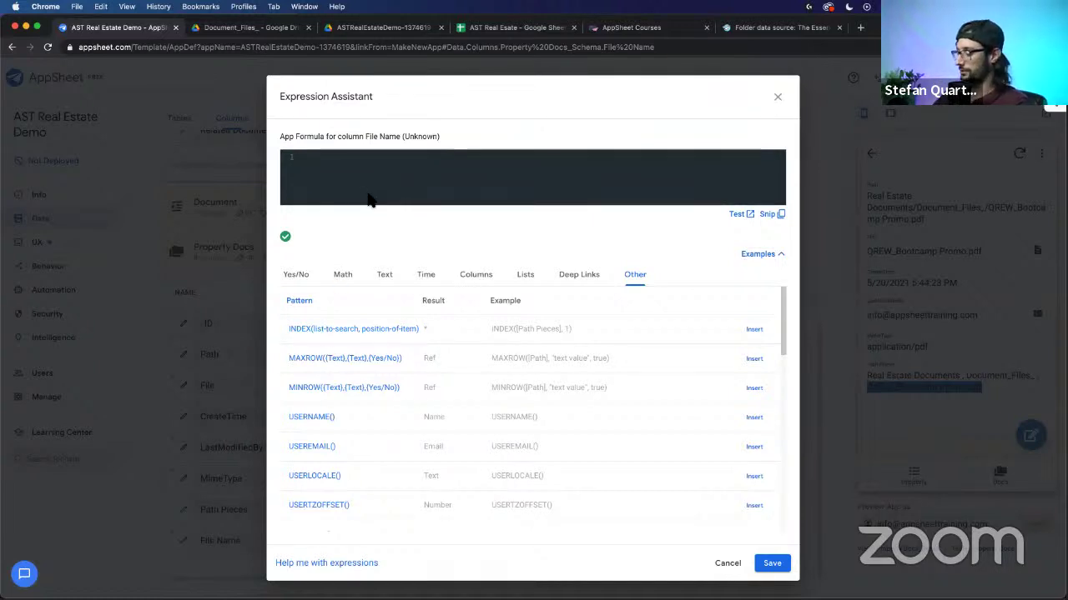
type("IN")
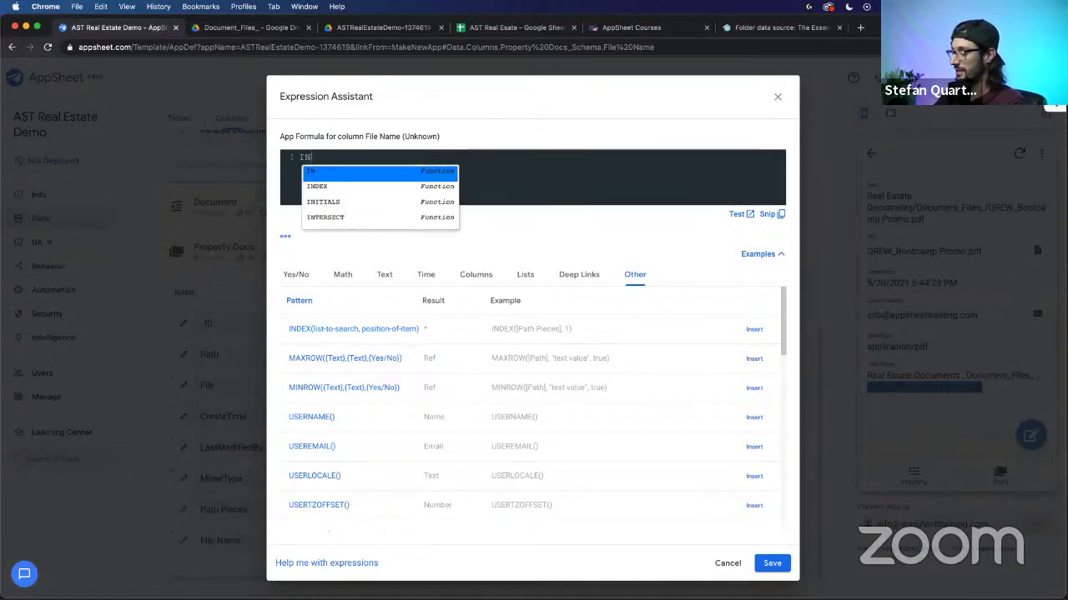
key("Down")
key("Return")
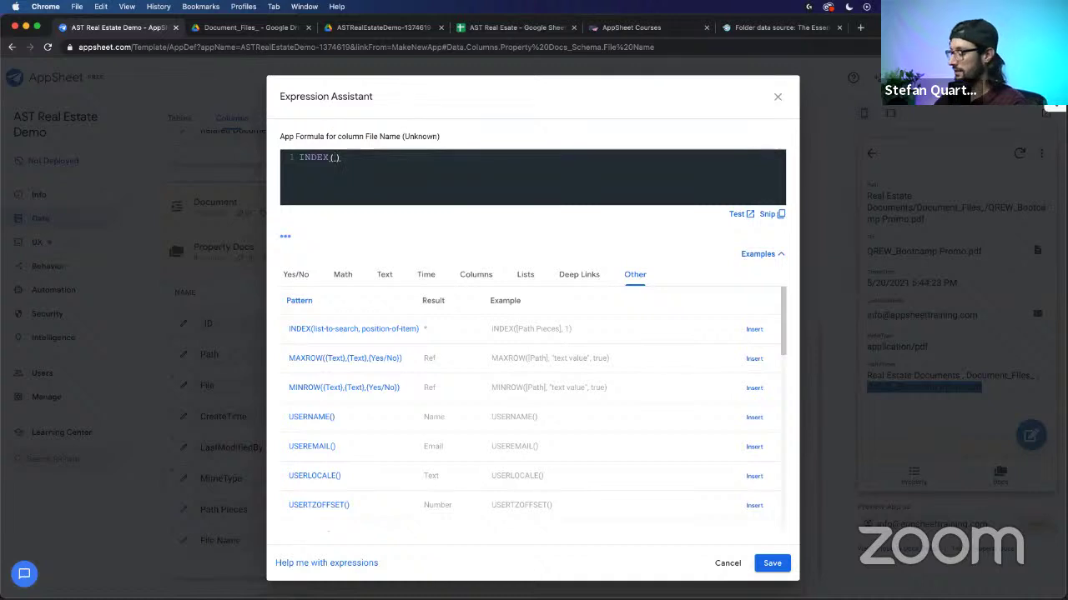
type("[Pa")
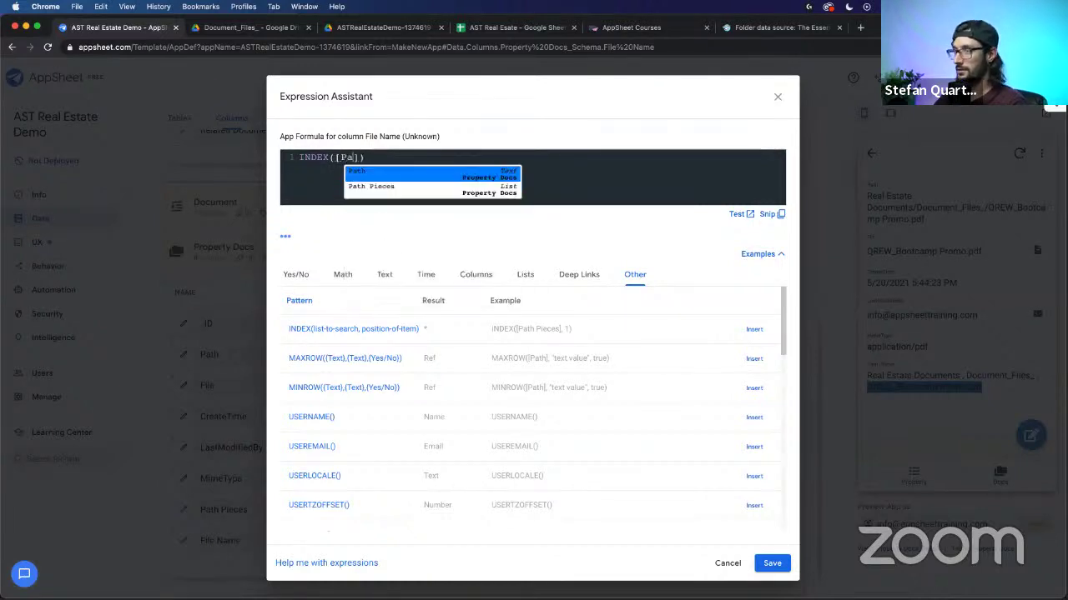
key("Down")
key("Return")
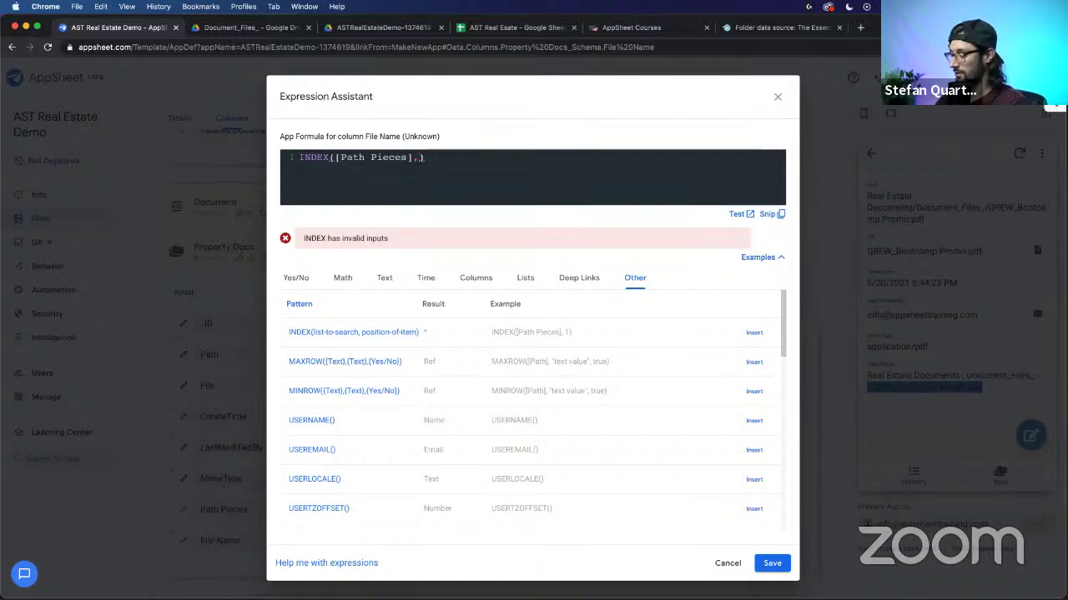
type("COUNT(")
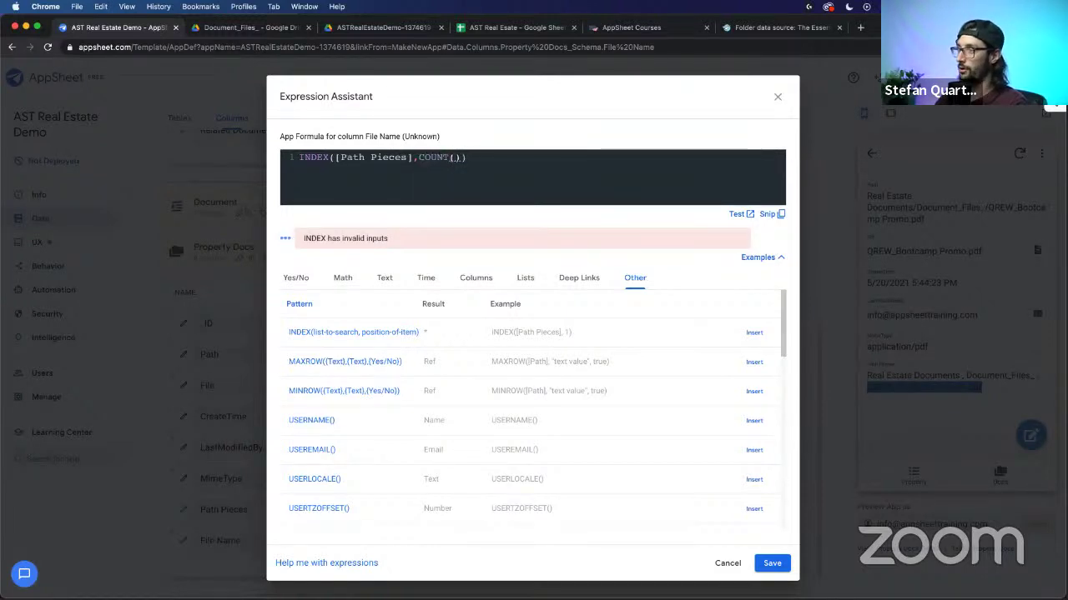
type("[")
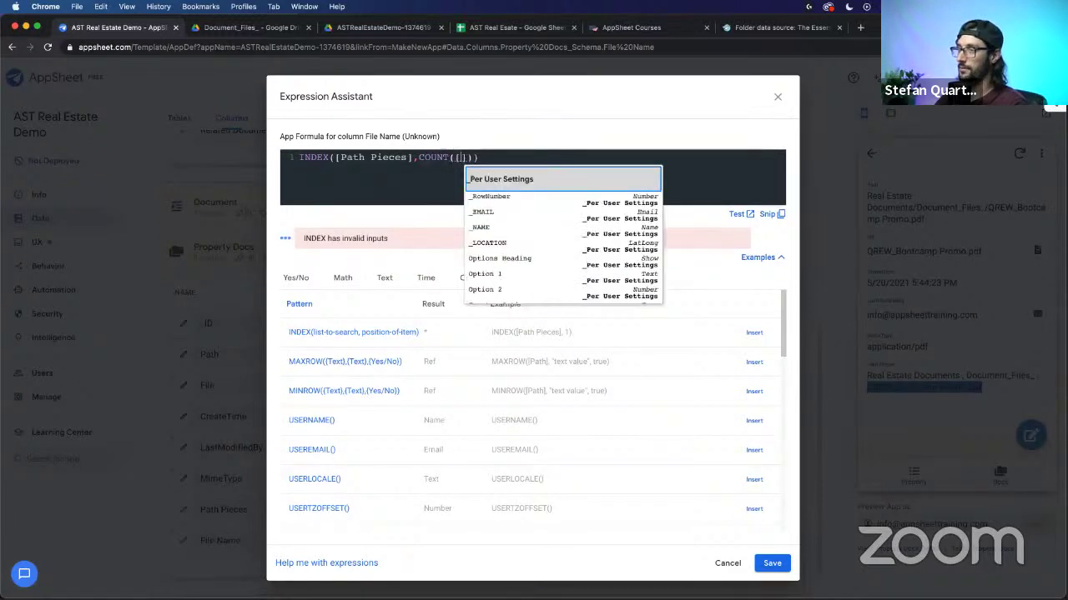
type("pa")
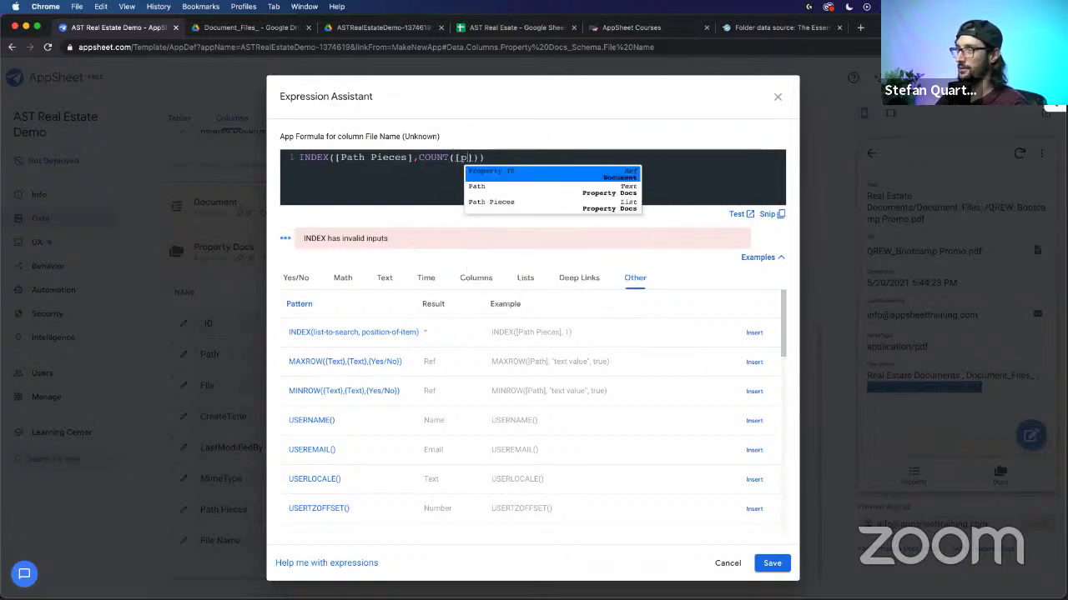
key("Down")
key("Return")
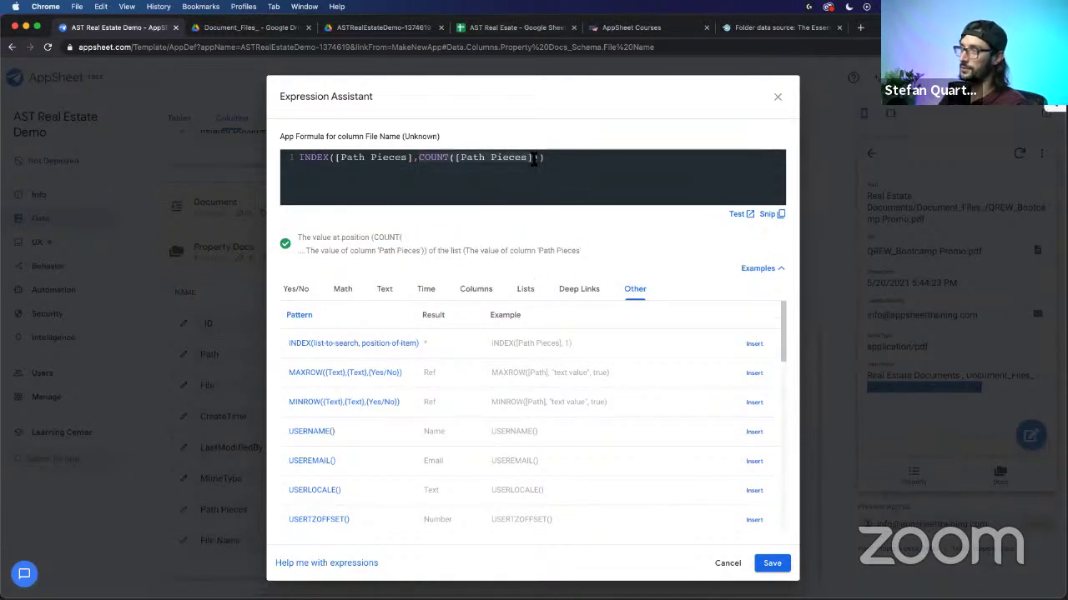
type(")")
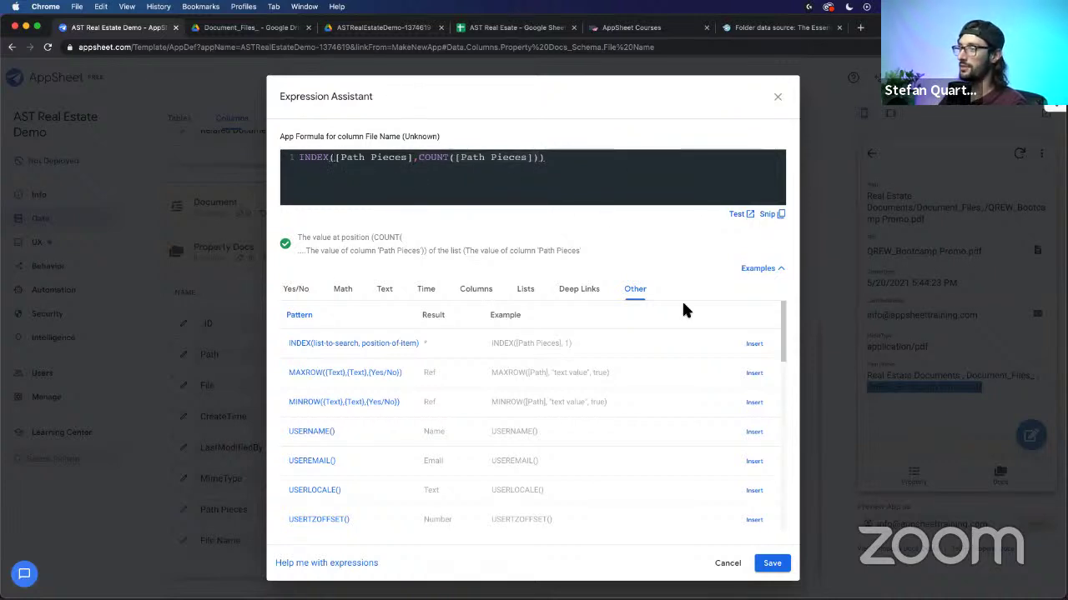
left_click(771, 565)
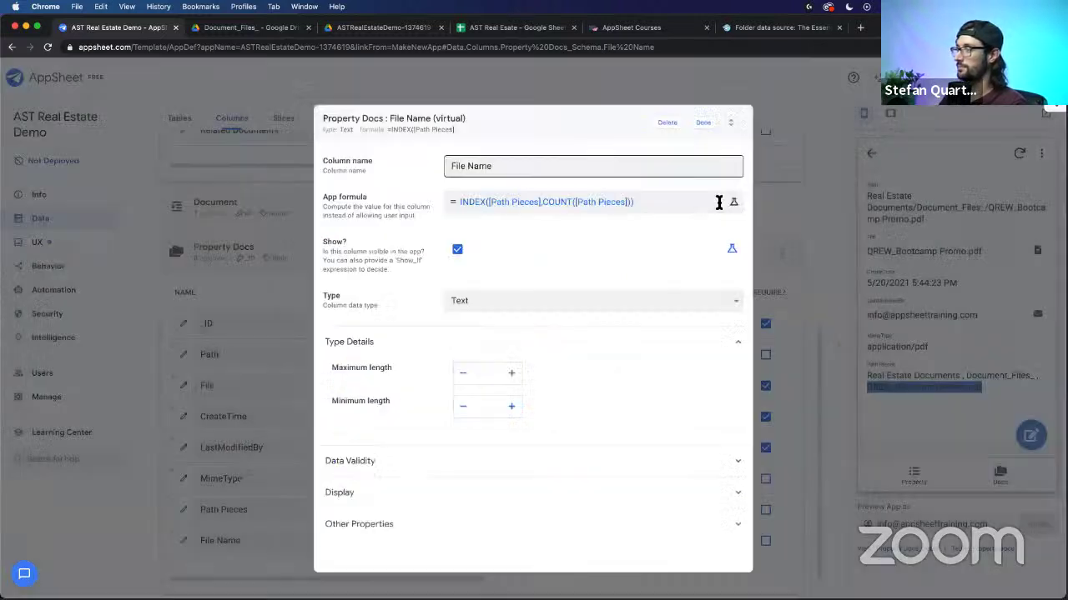
Step: Close the File Name editor and check that the preview shows QREW_Bootcamp Promo.pdf
left_click(701, 124)
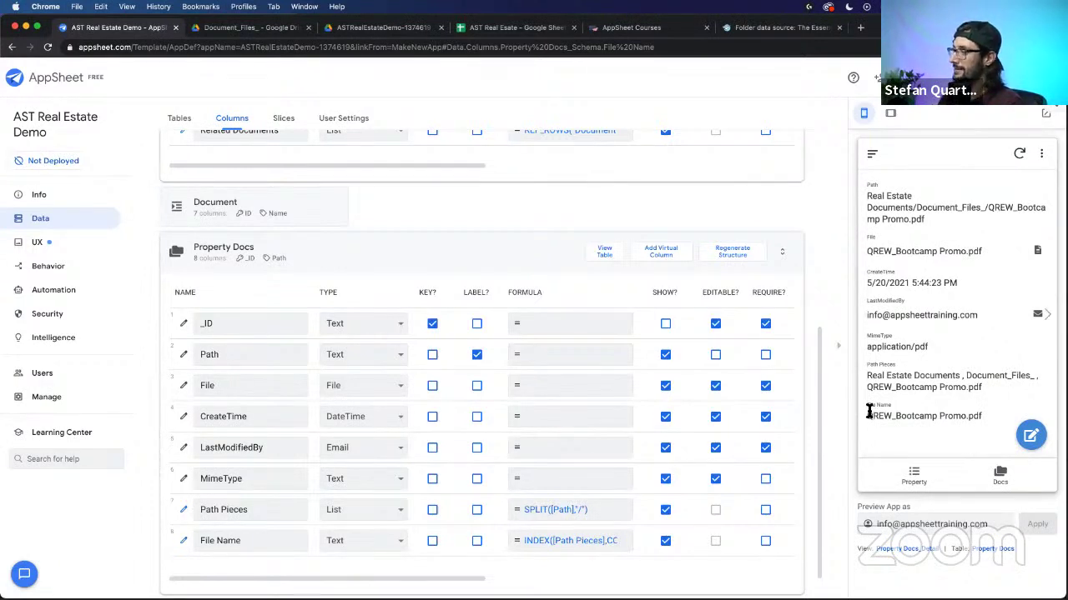
left_click_drag(865, 415, 986, 418)
scroll(1018, 369, "down", 1)
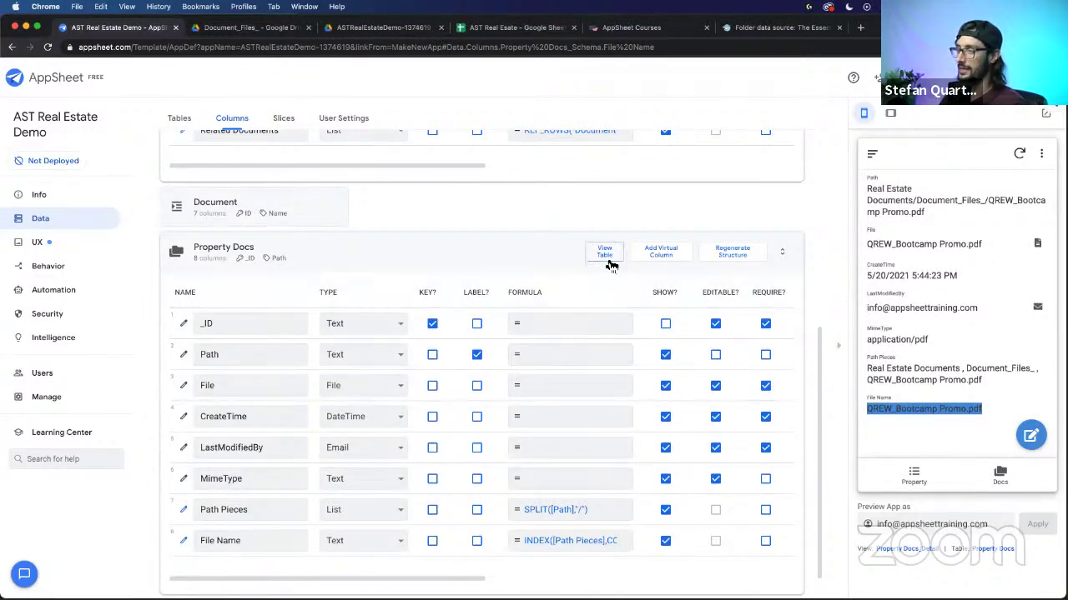
Step: Create the Property Code virtual column and save LEFT([File Name], 4) as its app formula
left_click(672, 260)
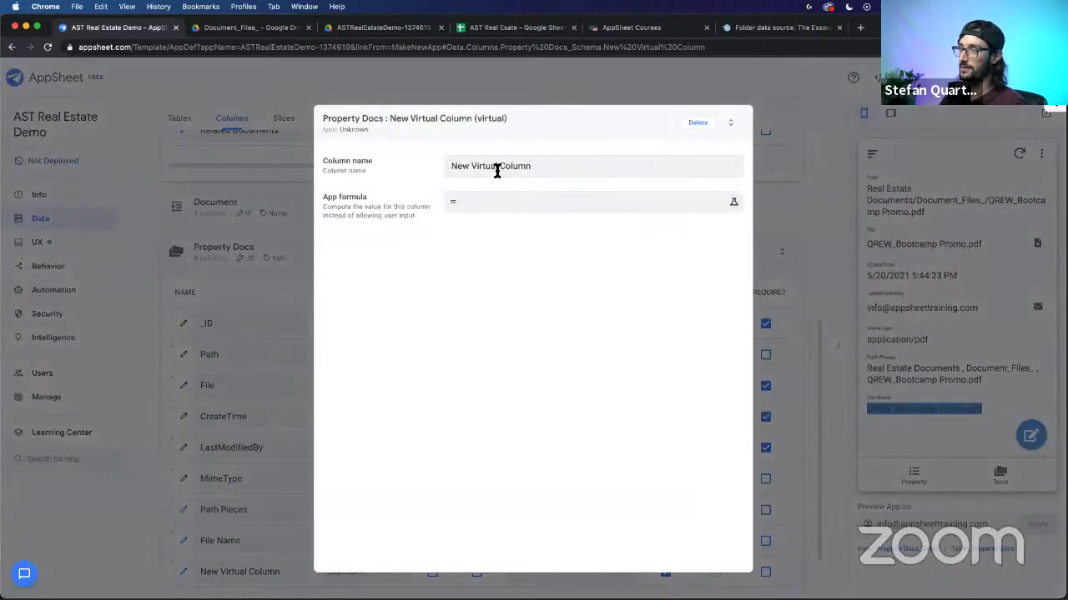
triple_click(497, 167)
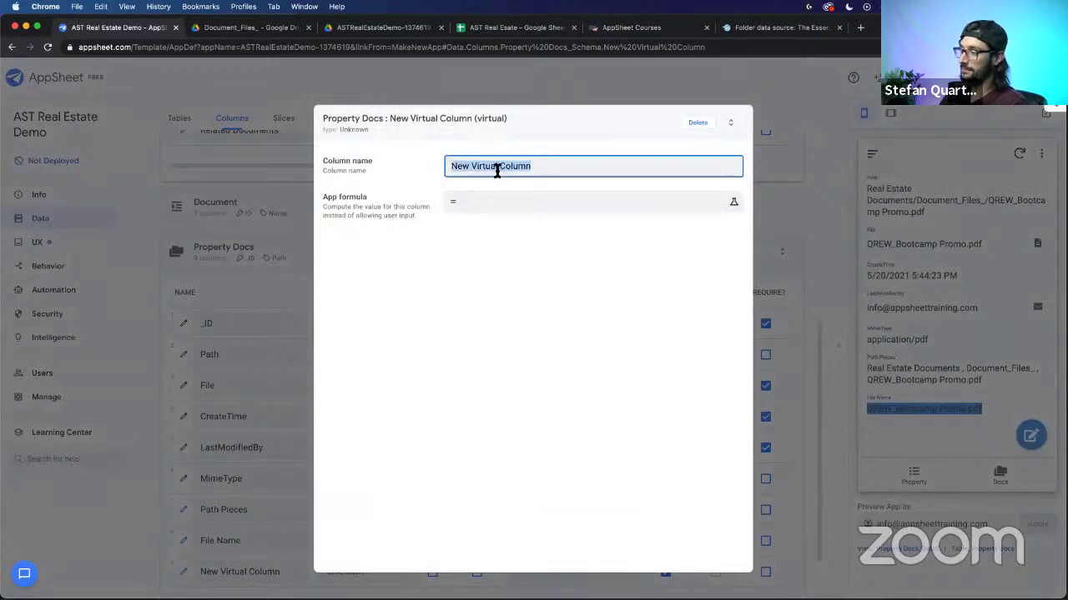
type("Prop")
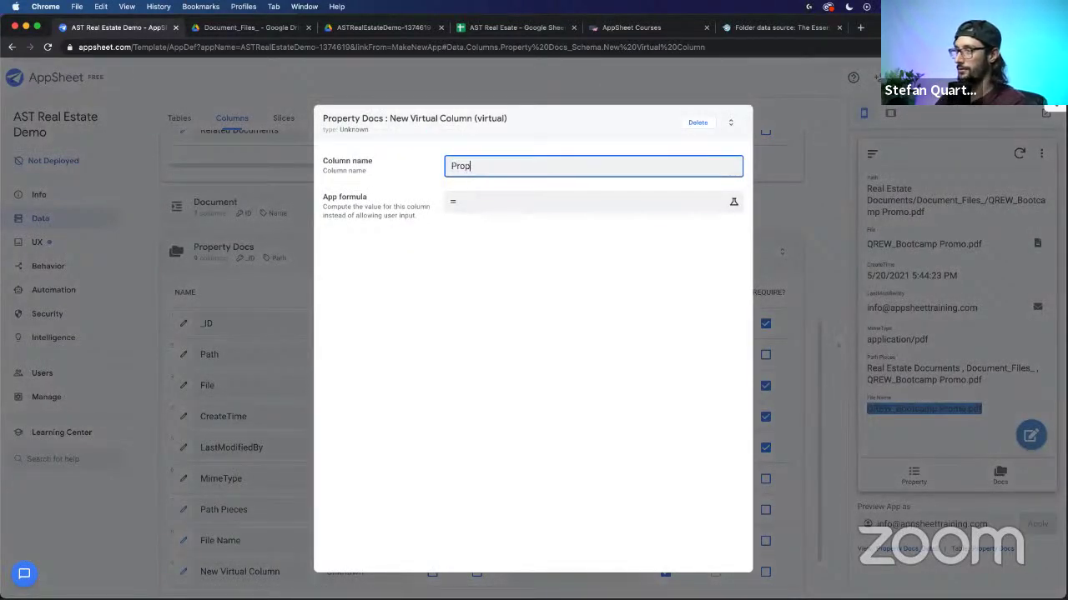
type("erty Code")
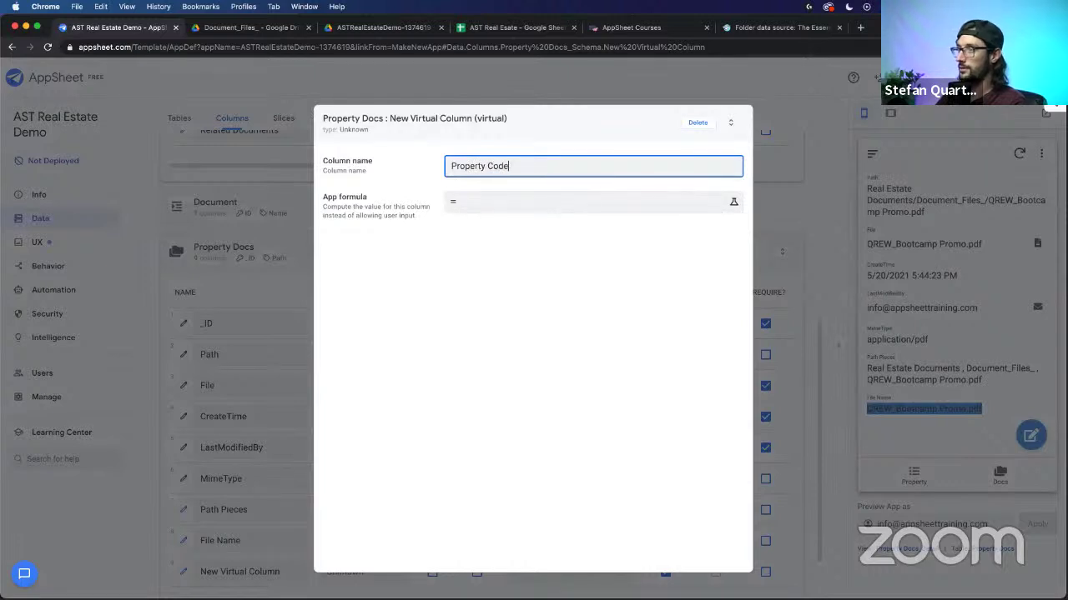
left_click(491, 201)
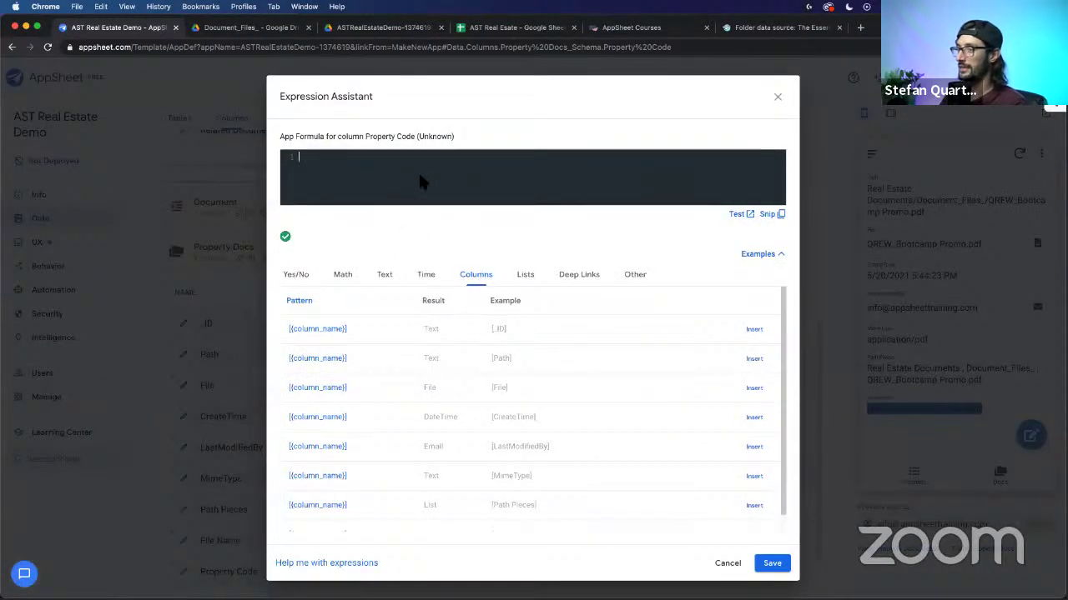
type("S")
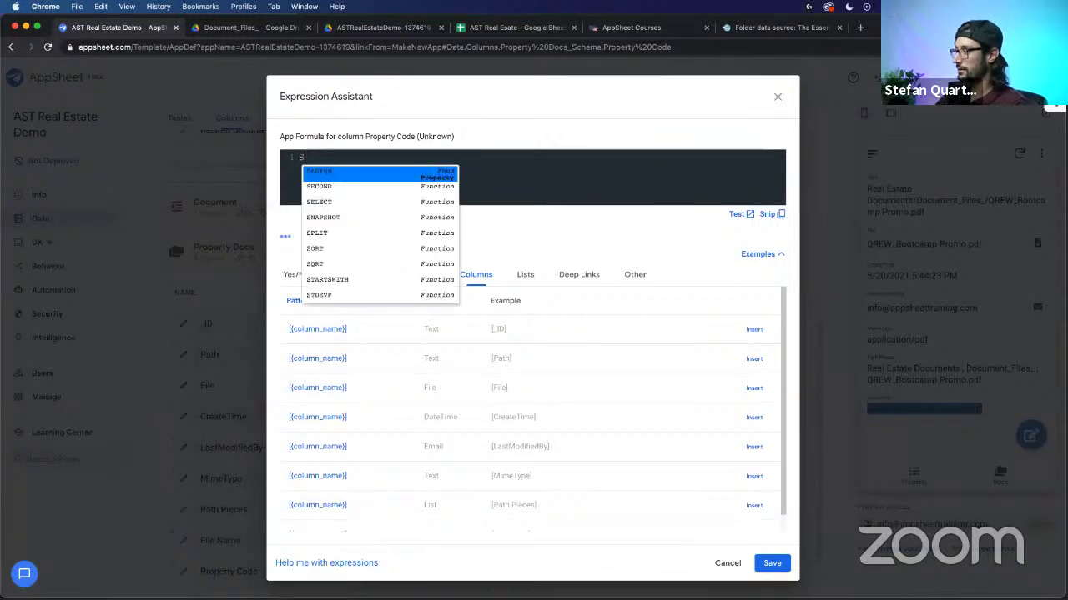
key("BackSpace")
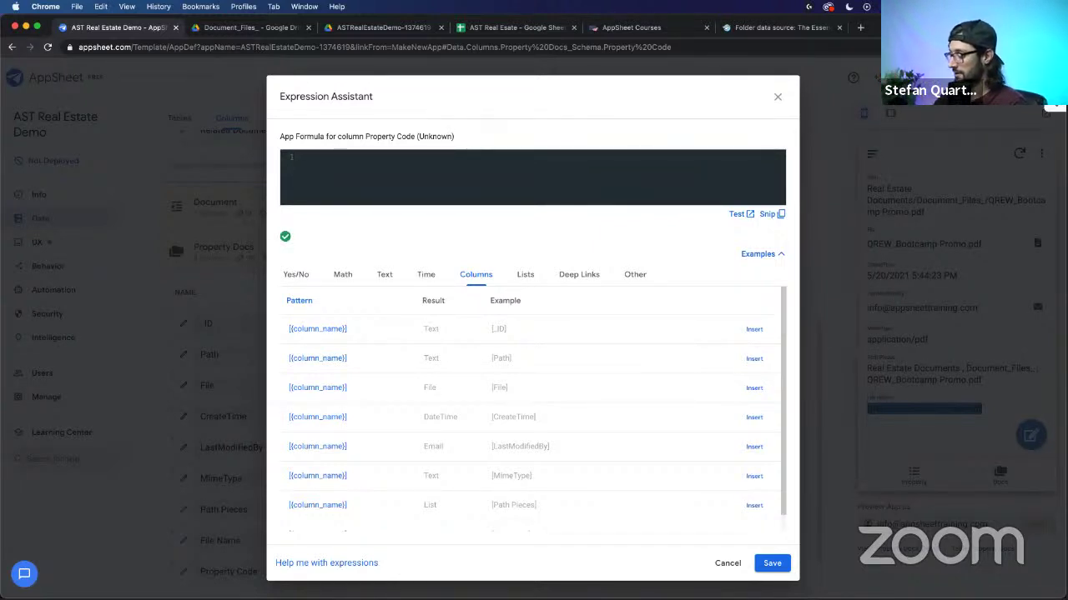
type("LEFT")
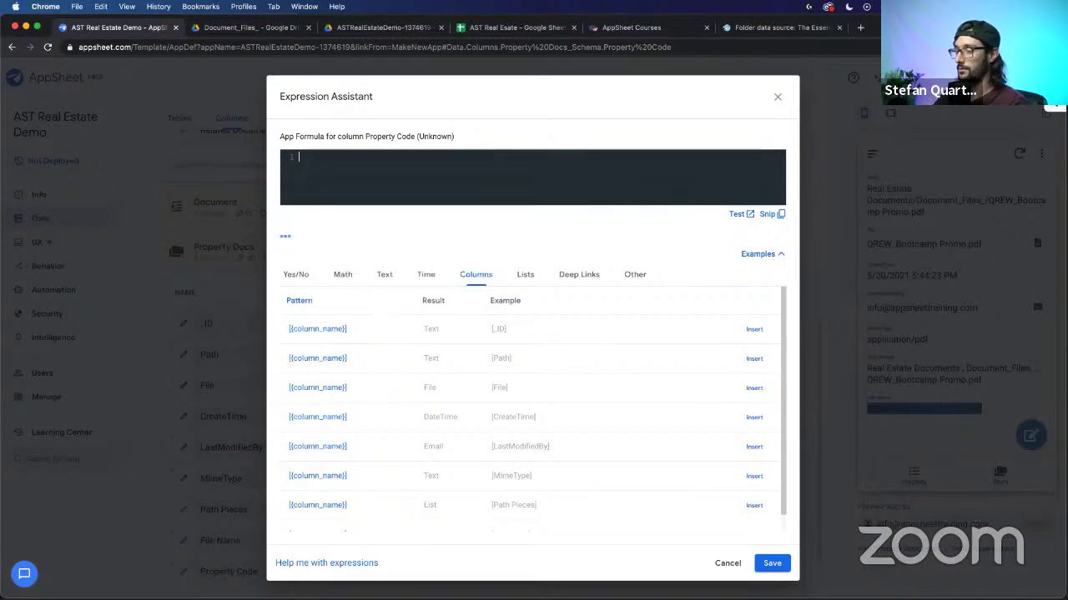
type("([")
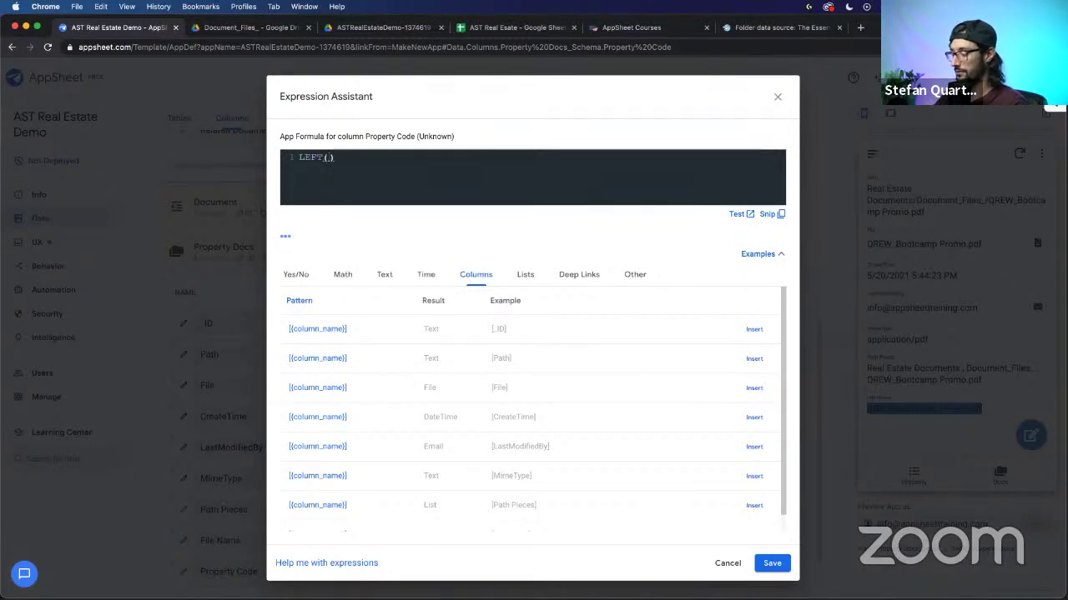
type("File")
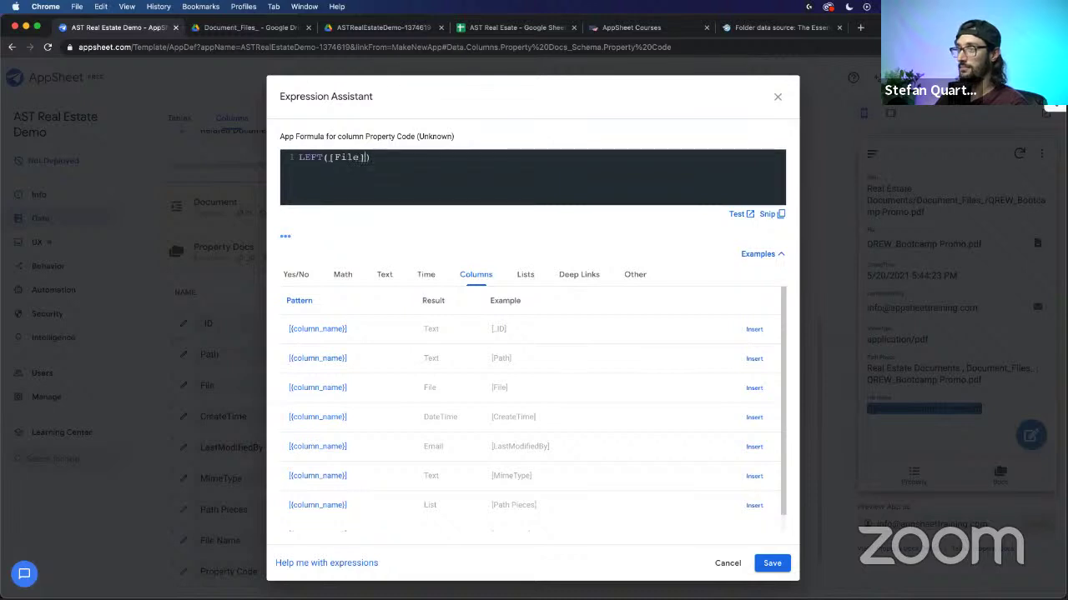
type(" Name")
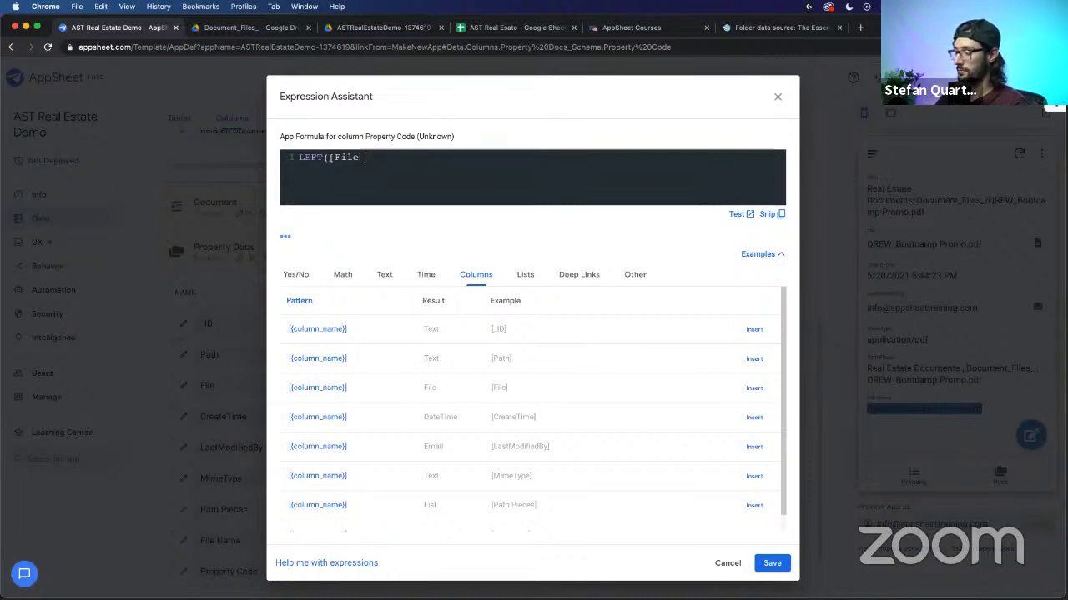
type("], ")
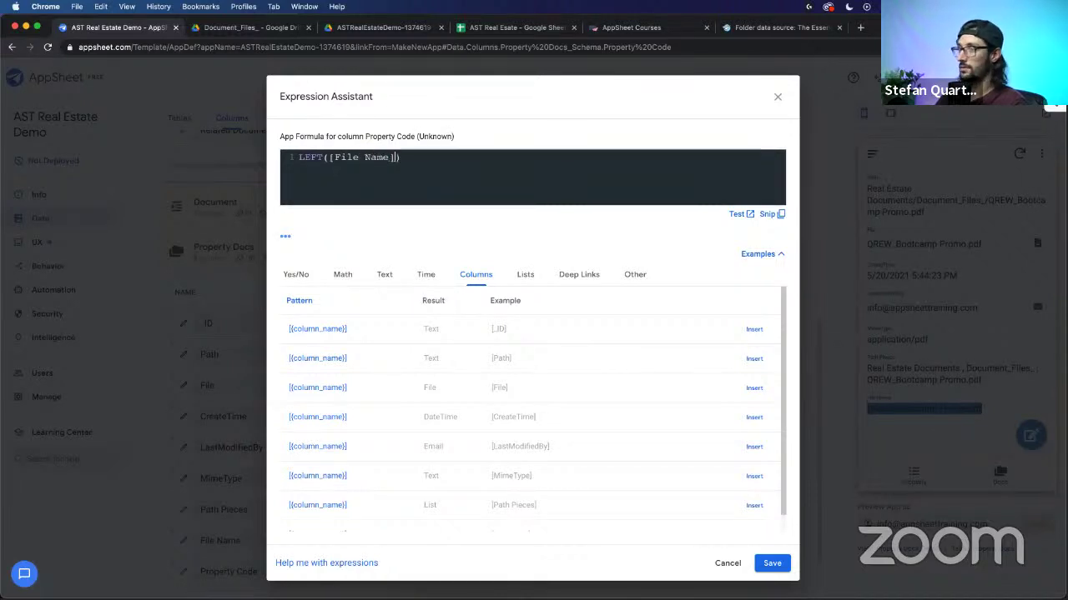
type("4")
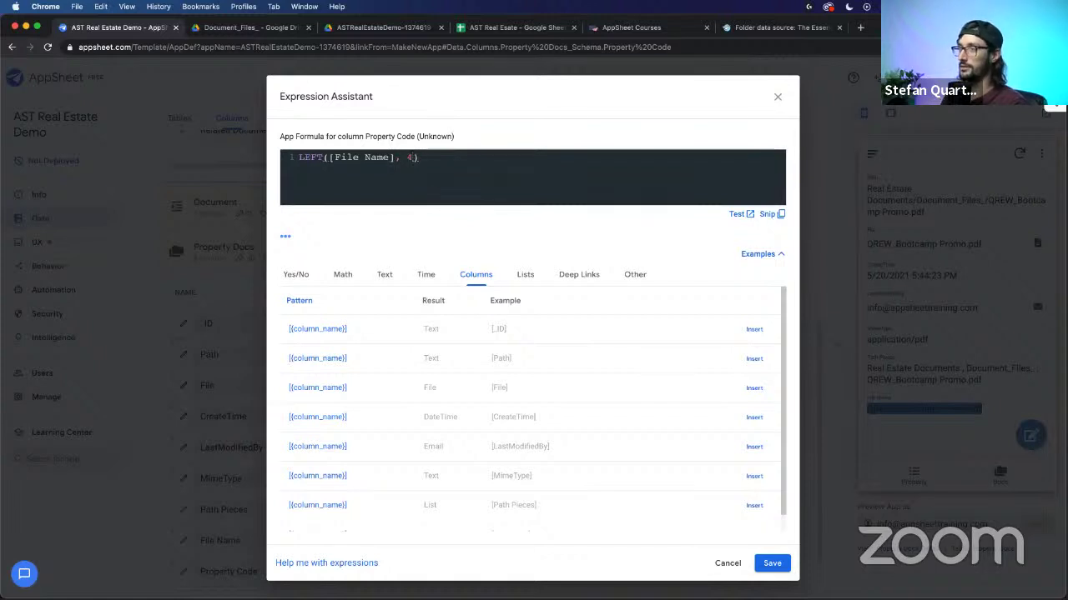
left_click(767, 575)
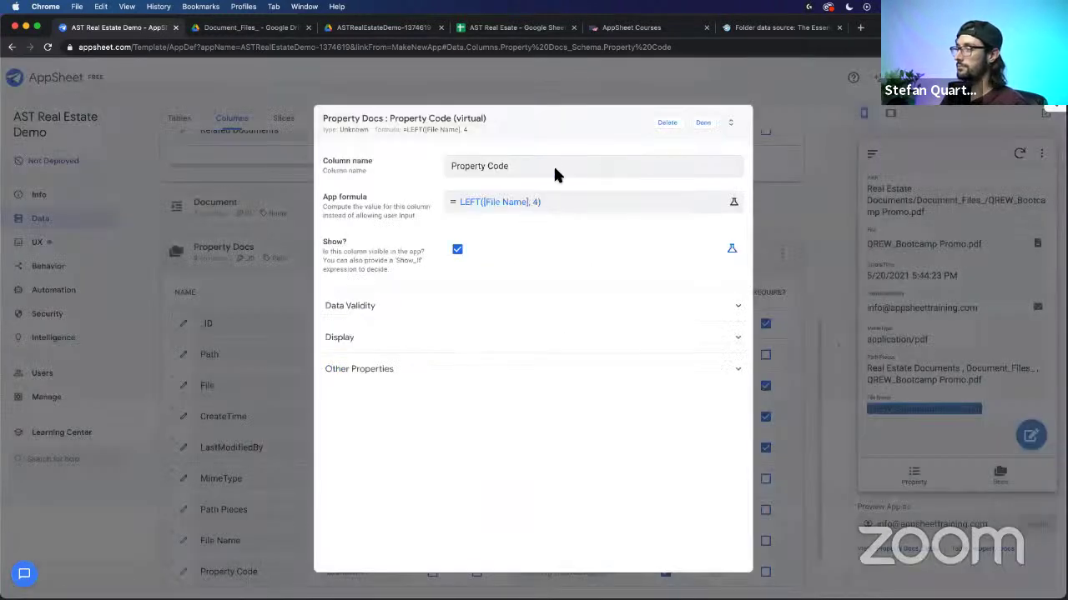
Step: Close the Property Code editor and confirm QREW appears as its preview value
left_click(705, 125)
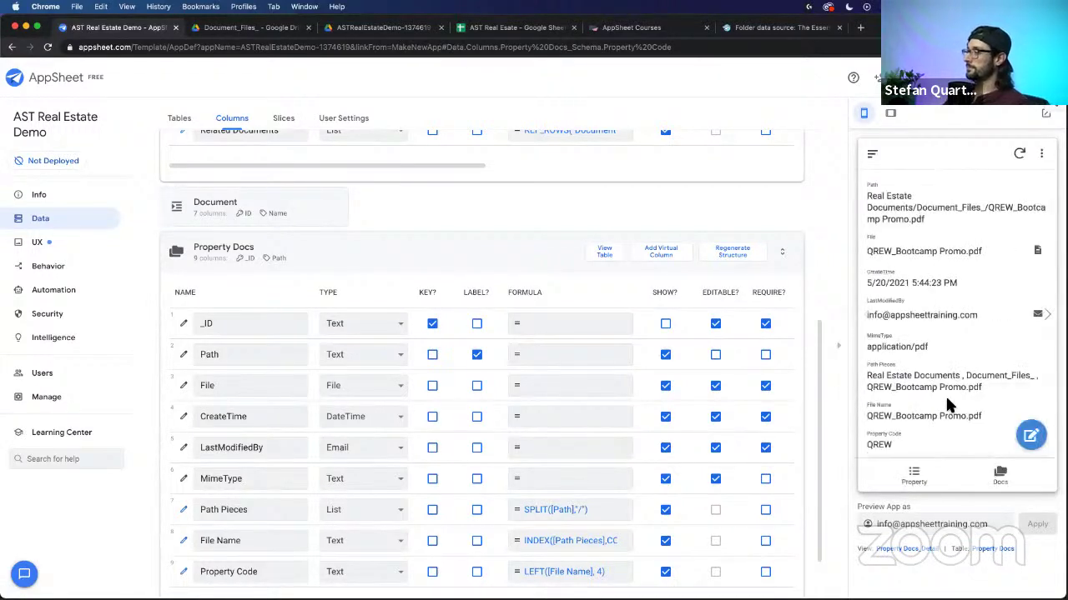
scroll(944, 392, "down", 1)
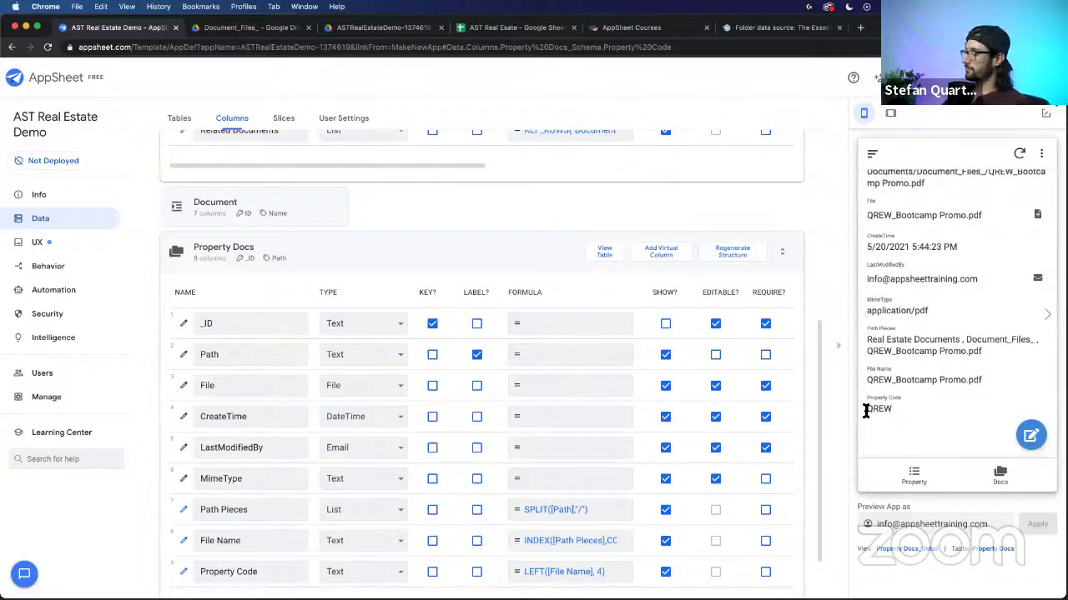
left_click_drag(865, 410, 905, 410)
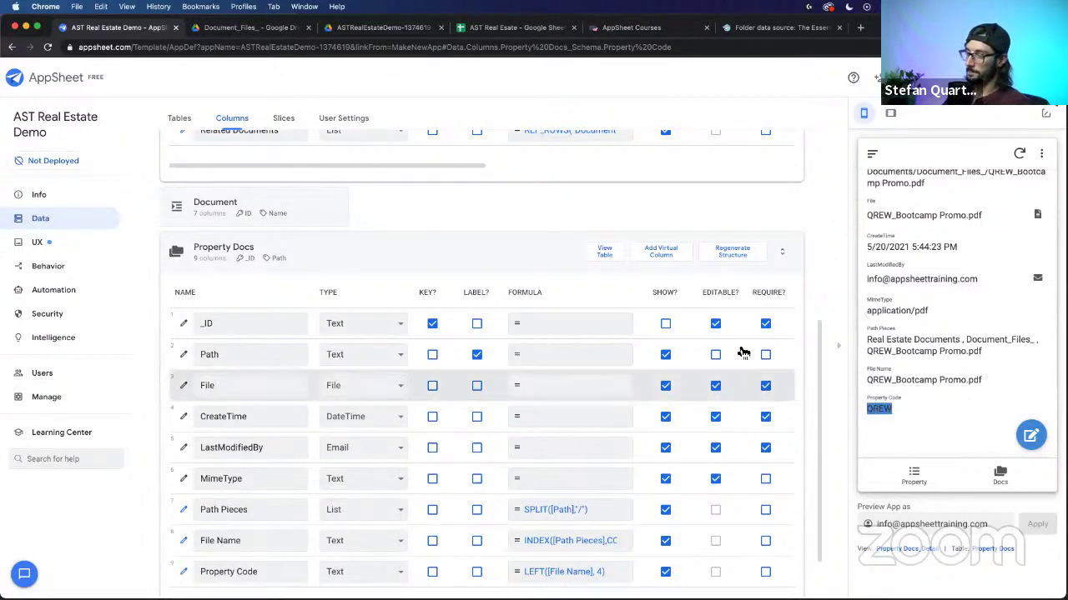
Step: Add a virtual column to Property Docs and name it Property
left_click(657, 254)
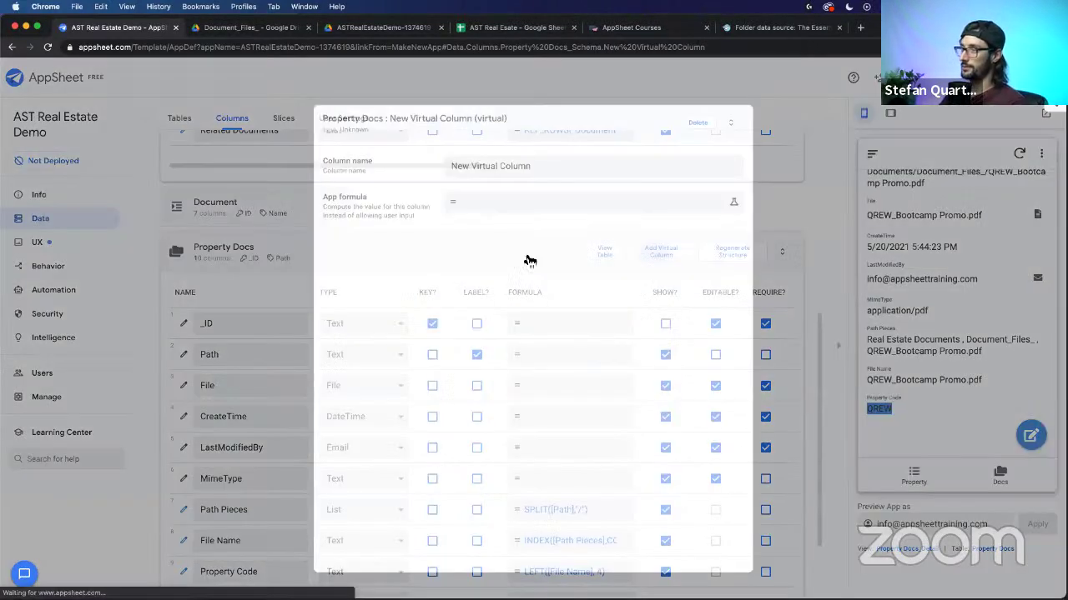
double_click(507, 167)
triple_click(507, 166)
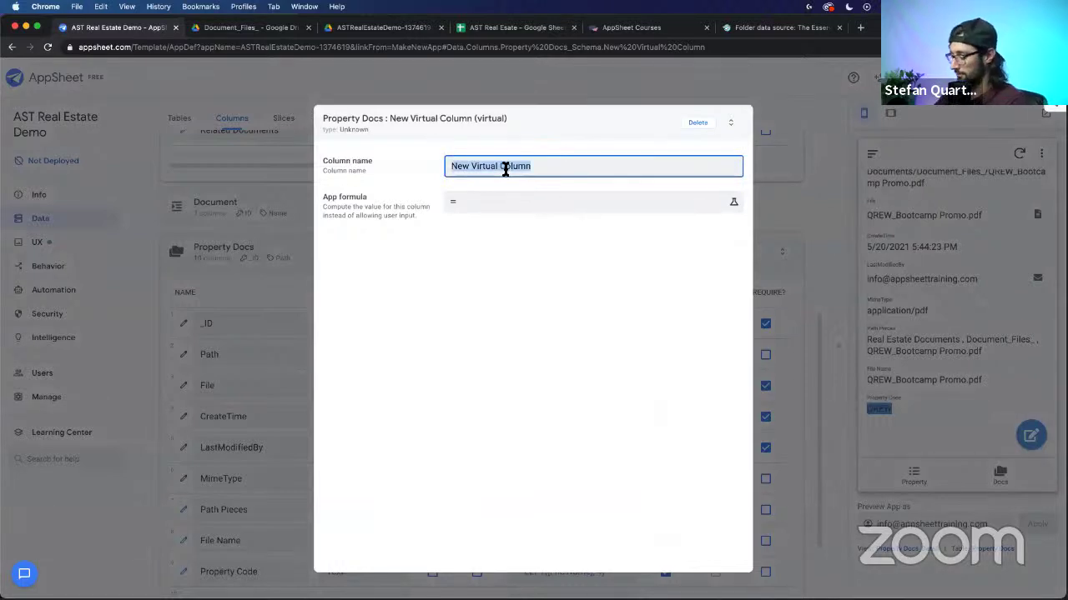
type("Property")
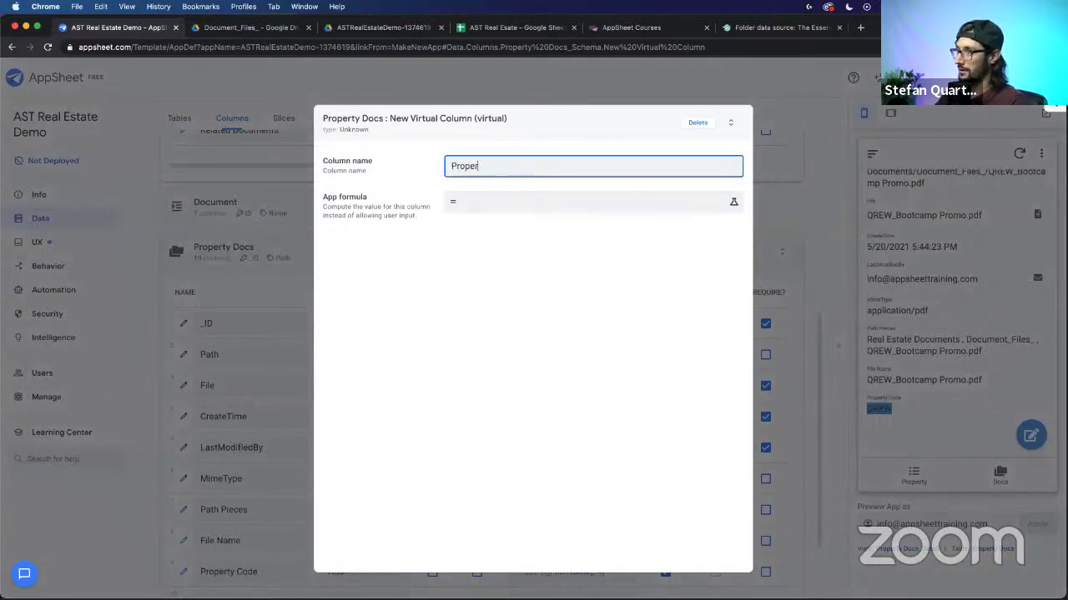
Step: Save LOOKUP([Property Code], "Property", "Code", "ID") as the Property formula and close the column
left_click(507, 204)
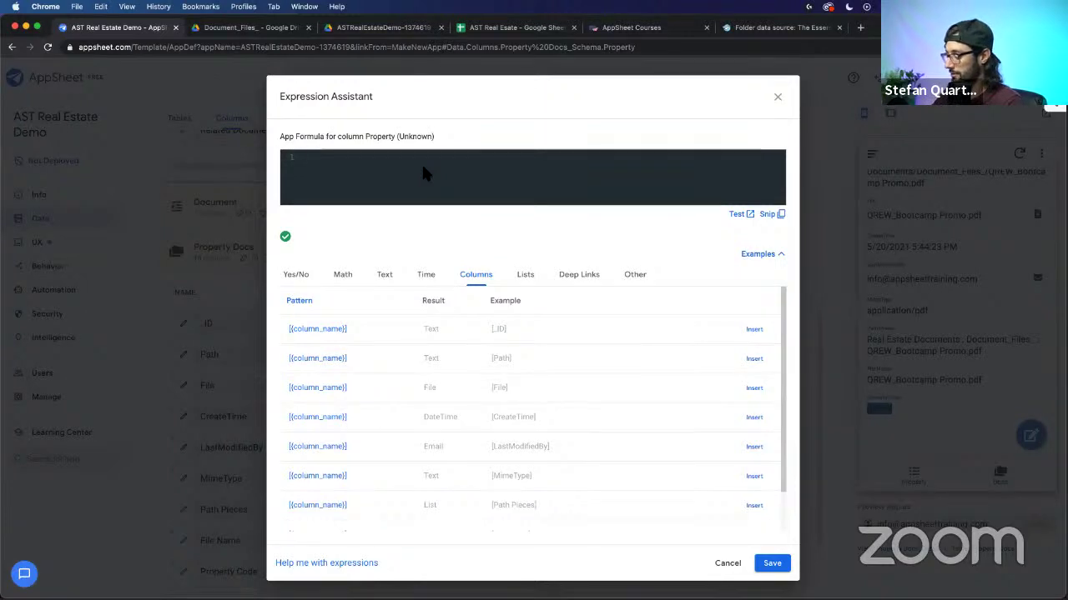
type("LOOK")
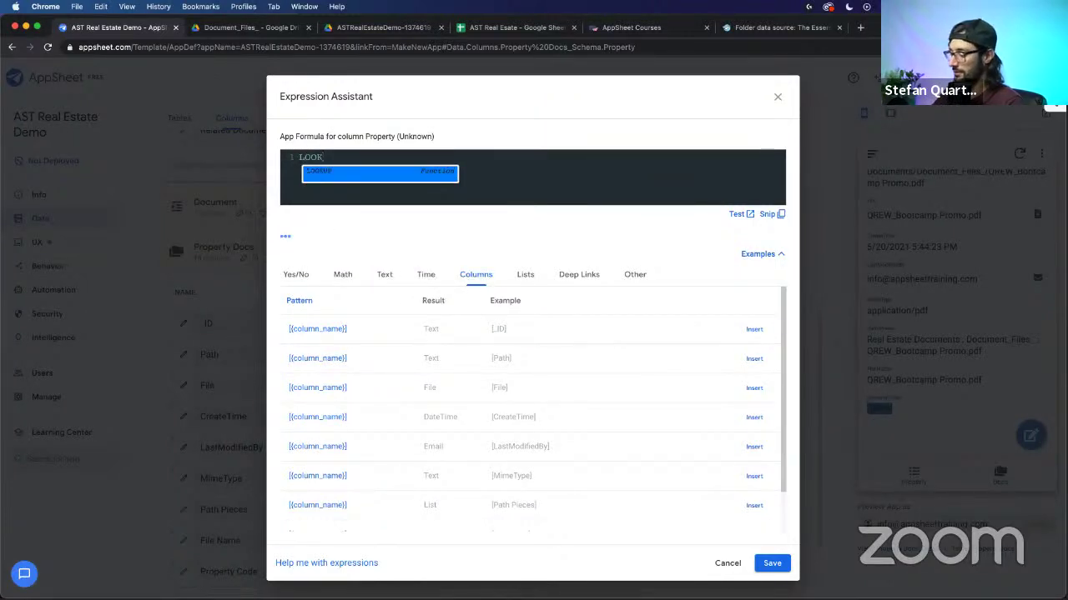
key("Return")
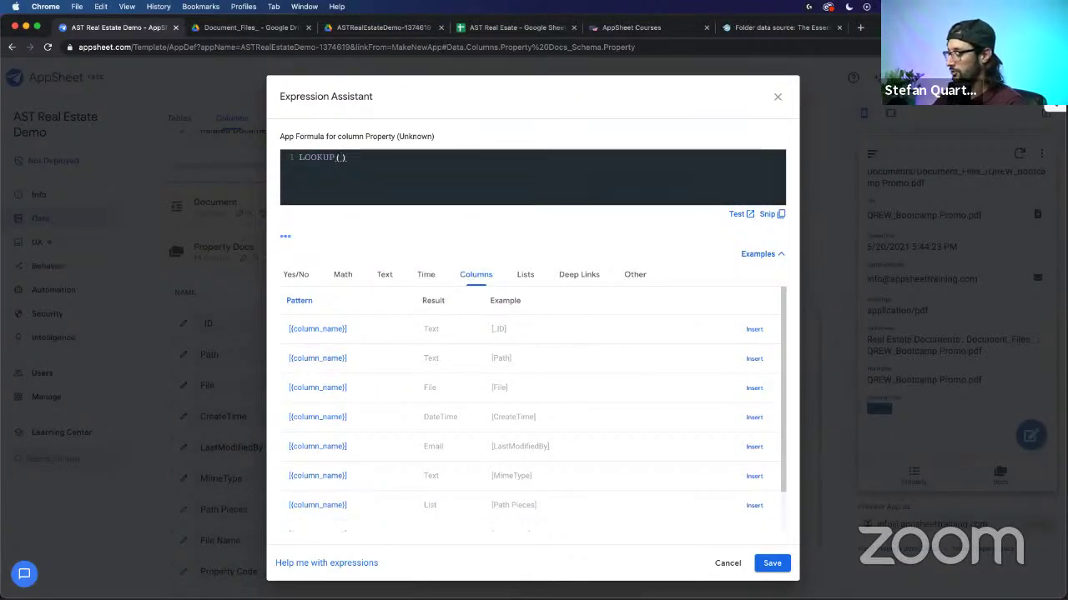
type("[")
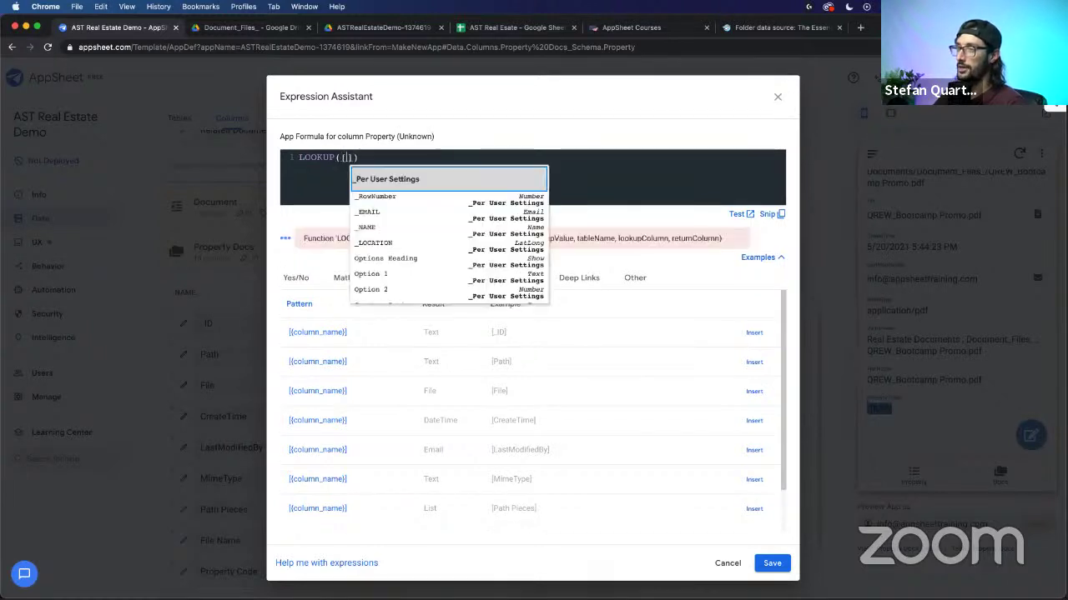
type("[")
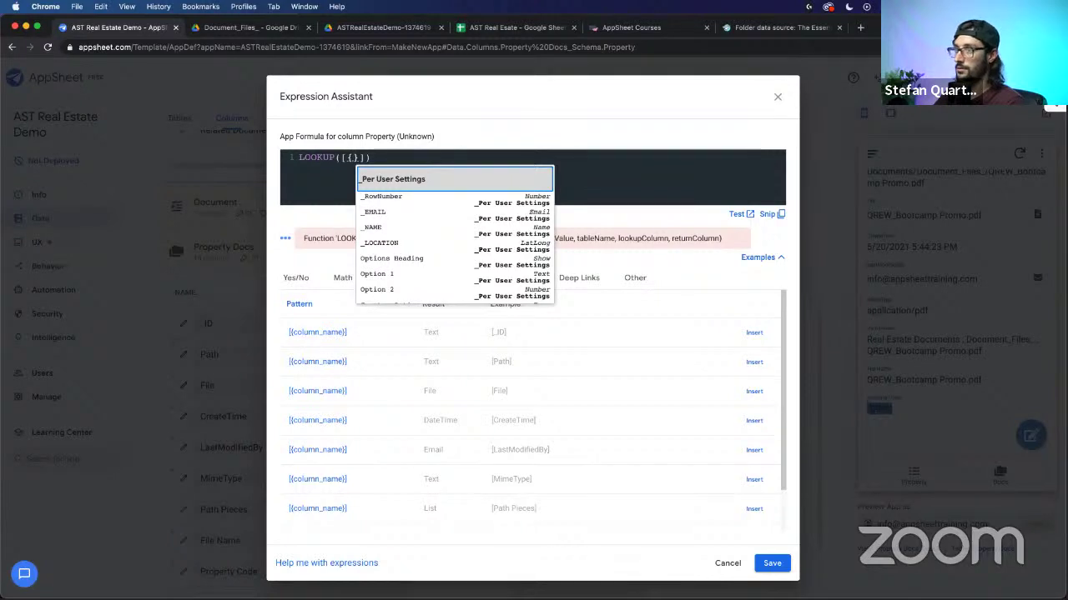
key("BackSpace")
type("Pro")
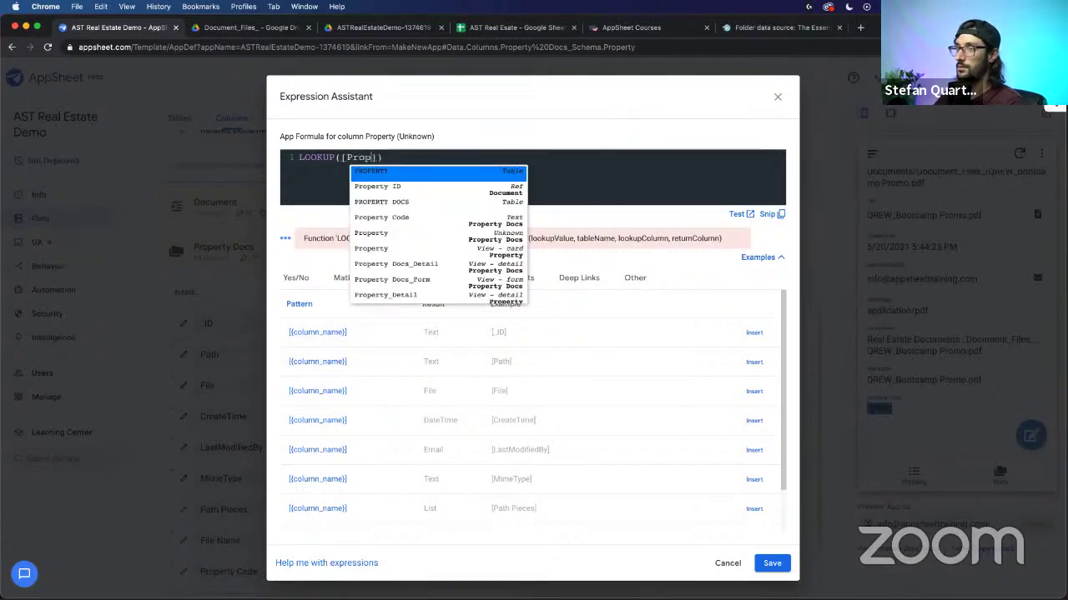
type("p")
key("Down")
key("Down")
key("Down")
key("Return")
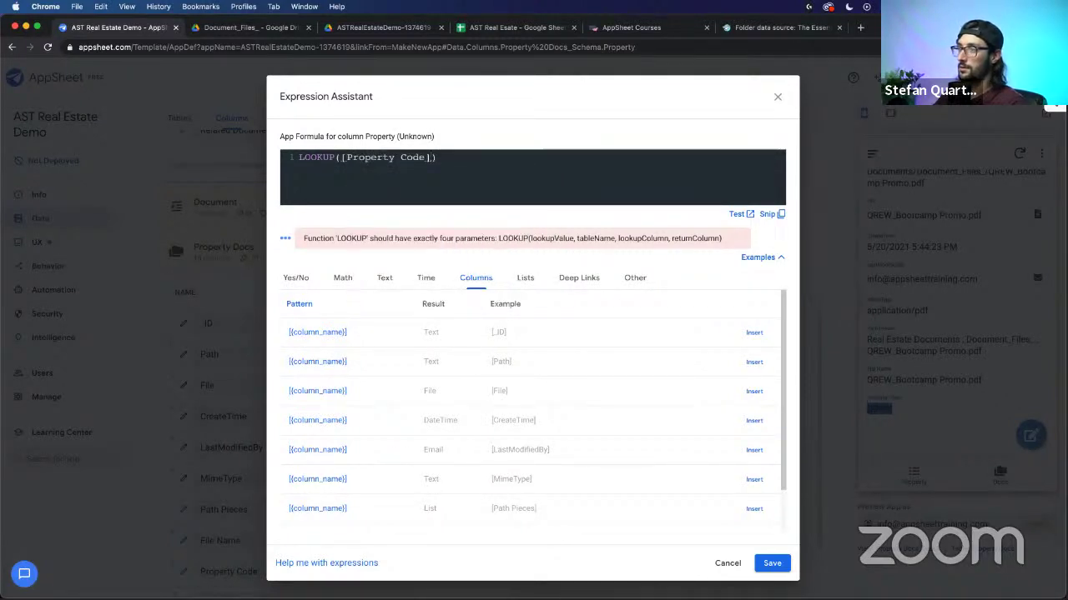
type(", ")
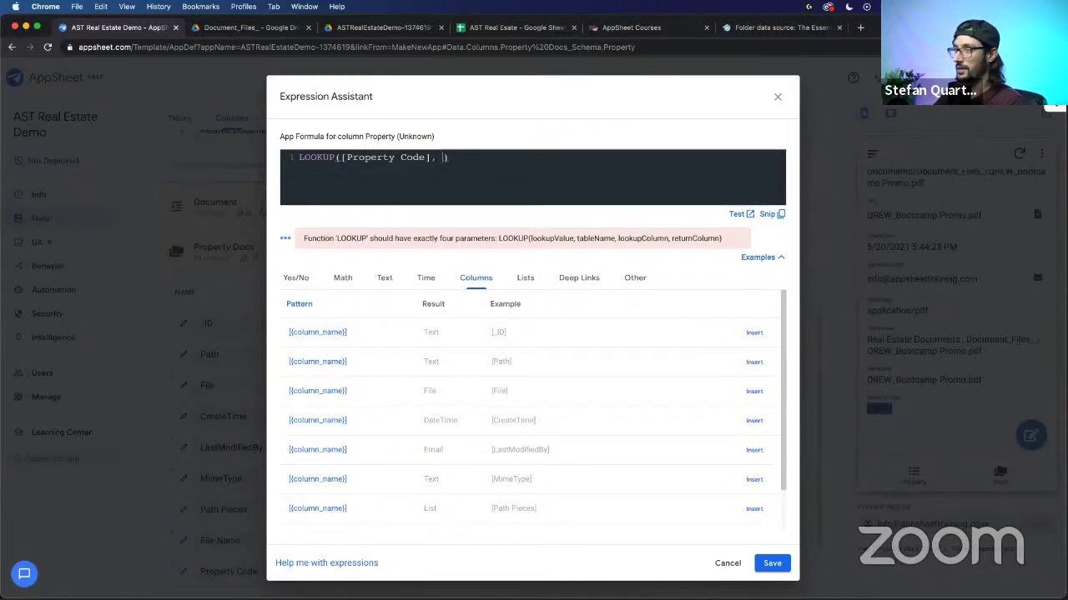
type("\"Prop")
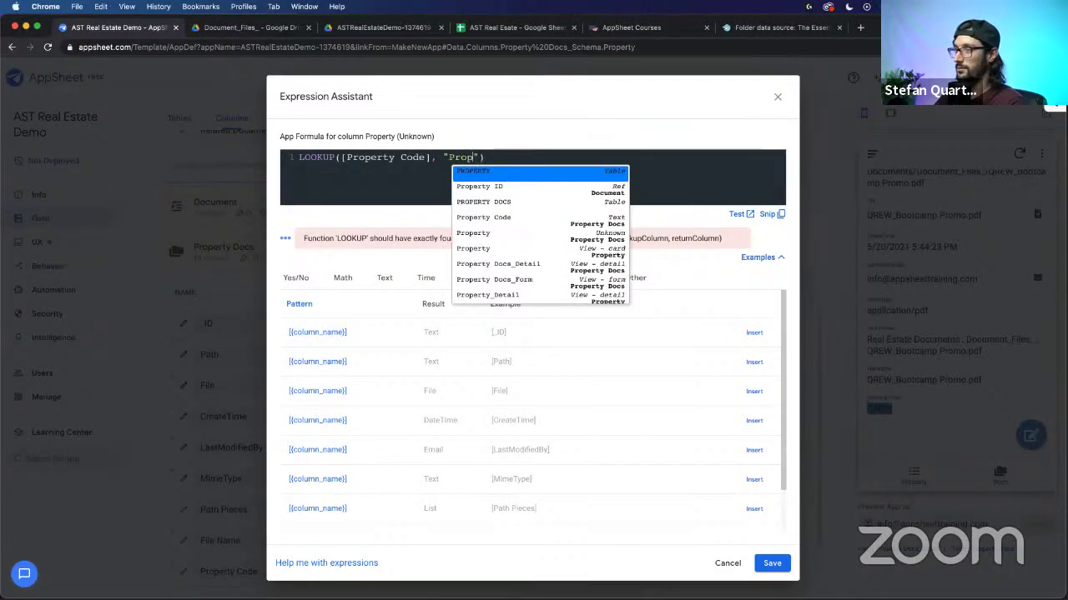
type("erty[")
key("BackSpace")
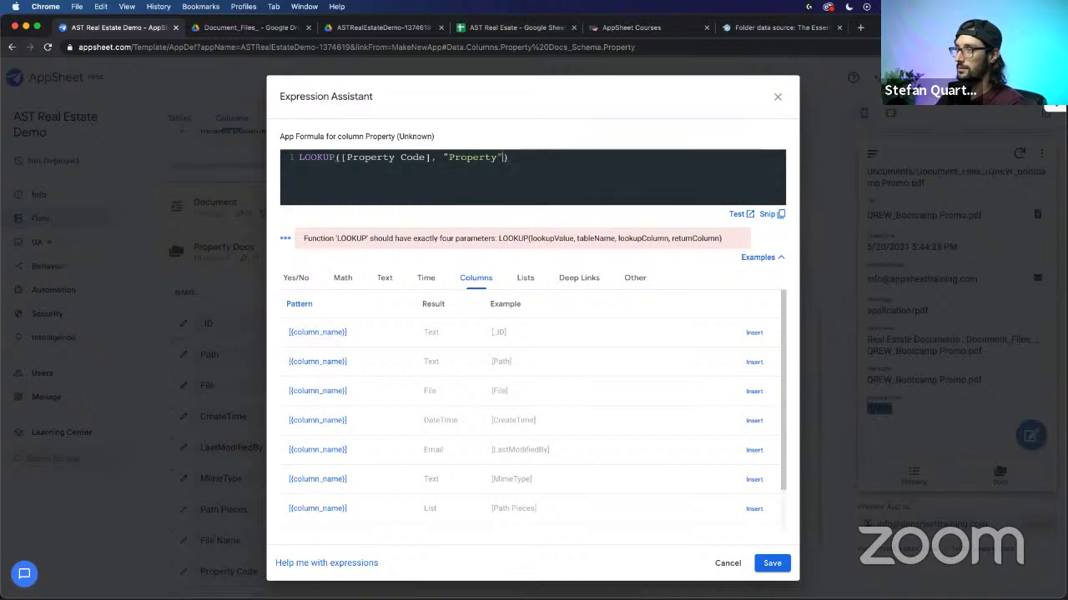
type("\", \"")
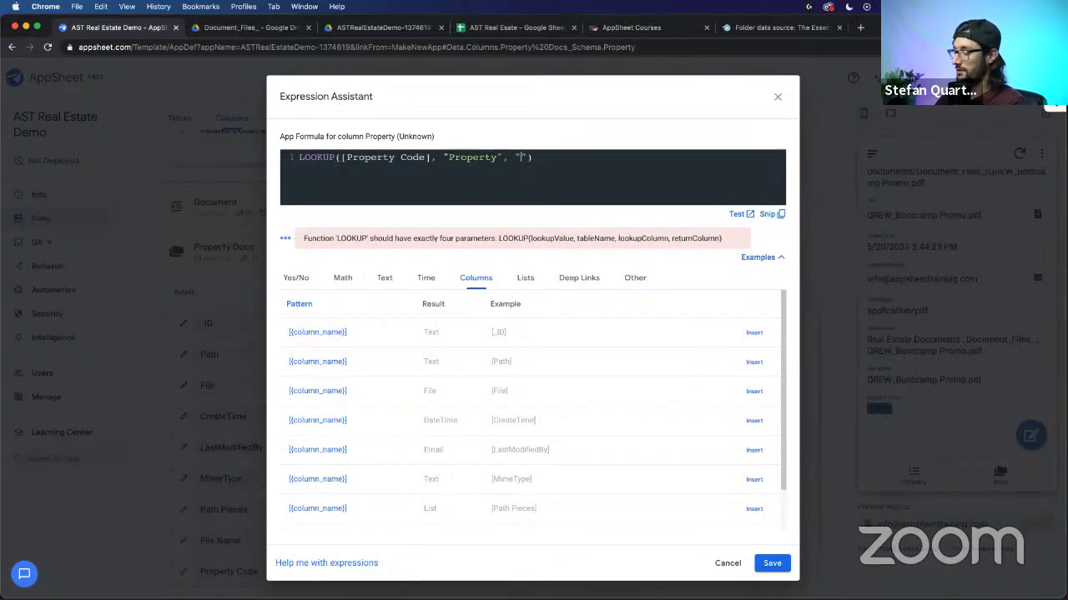
type("Cod")
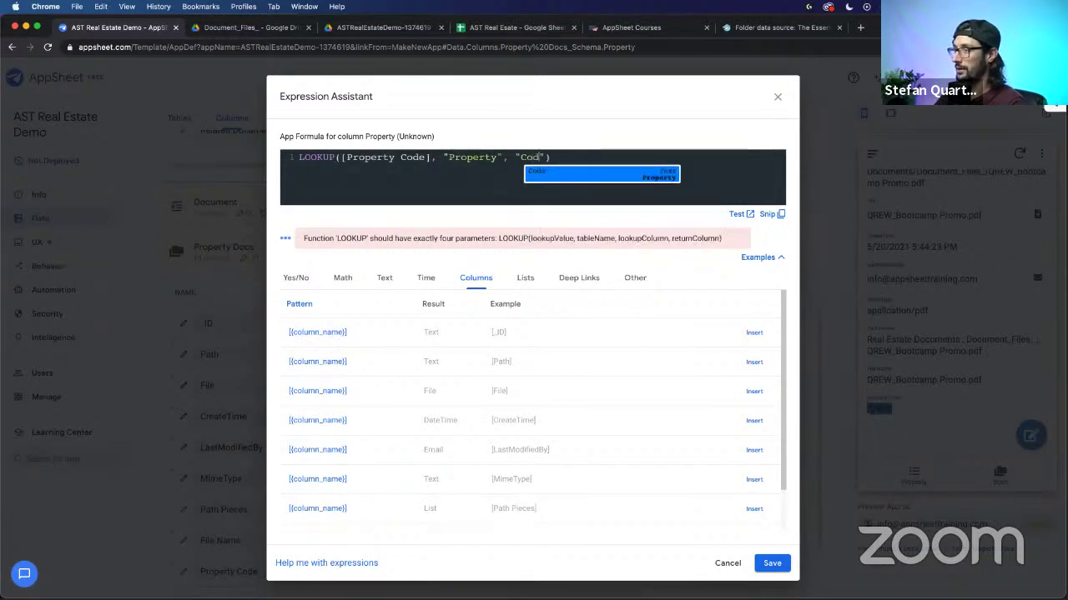
type("e")
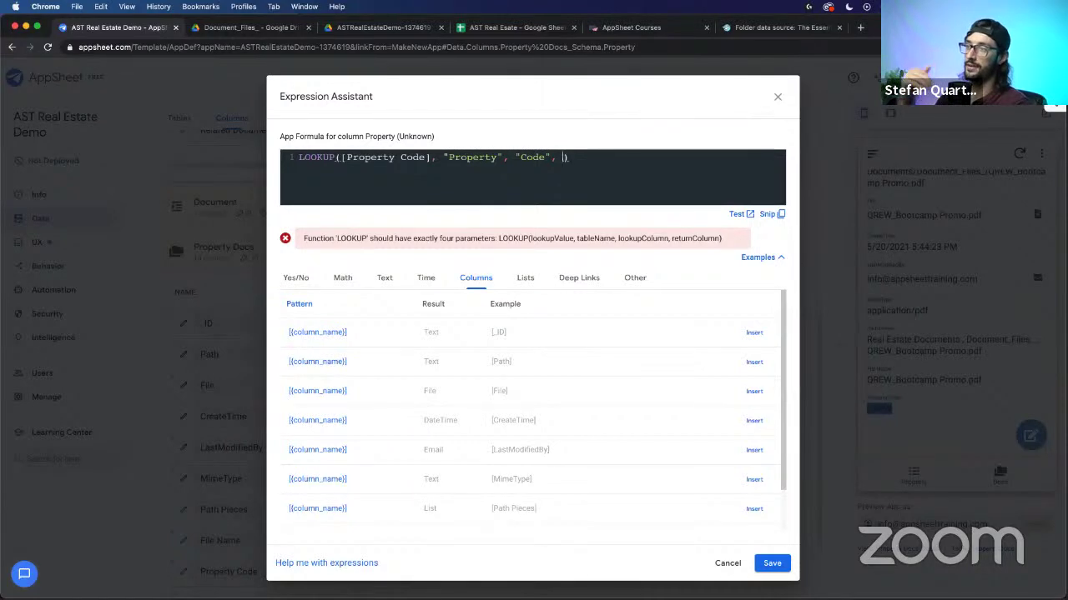
type("[")
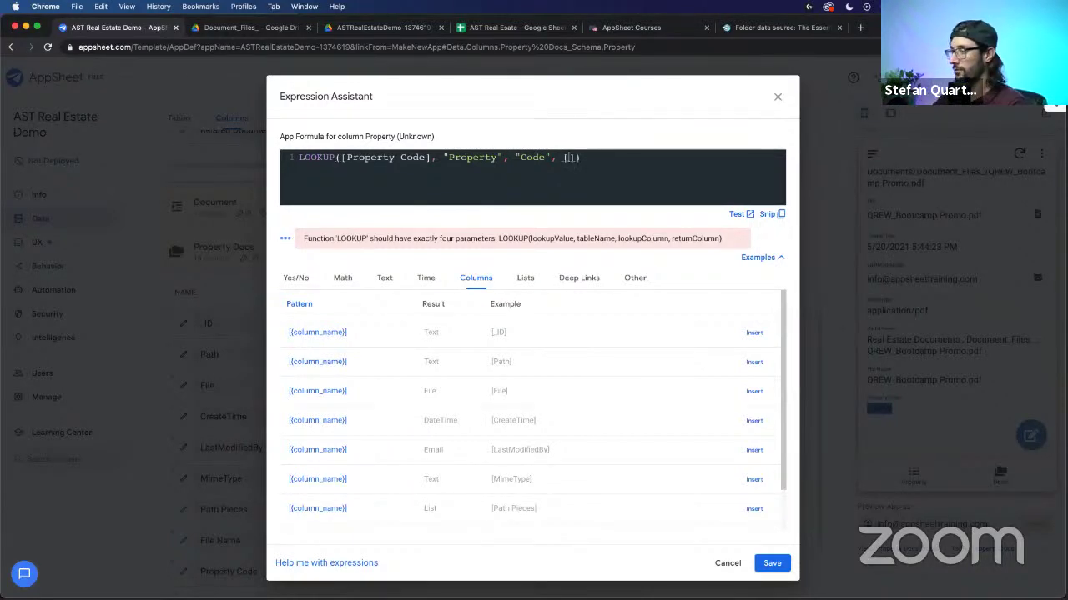
key("BackSpace")
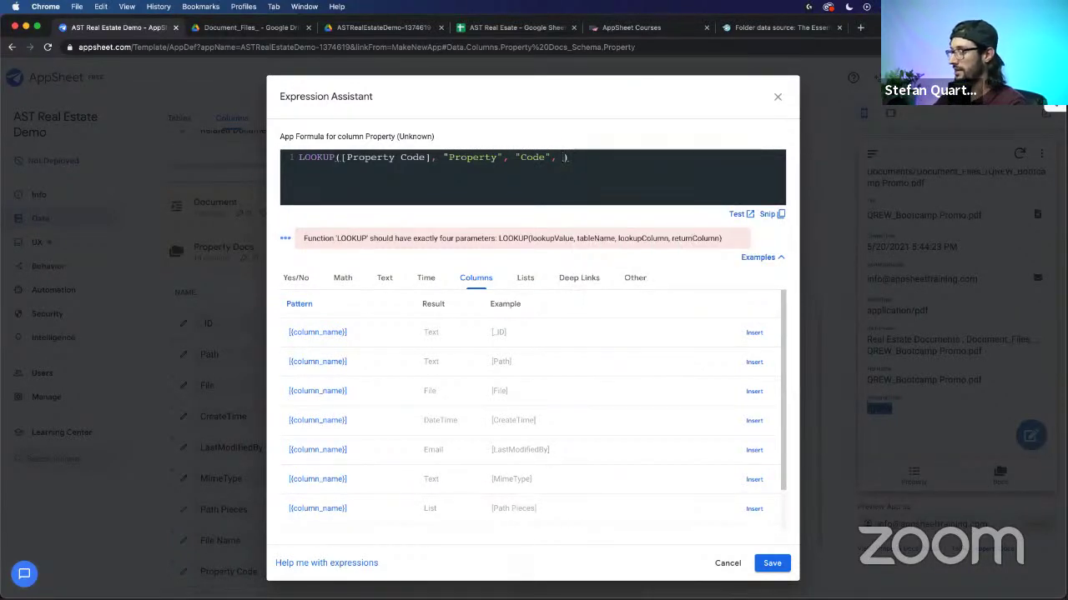
type("\"ID")
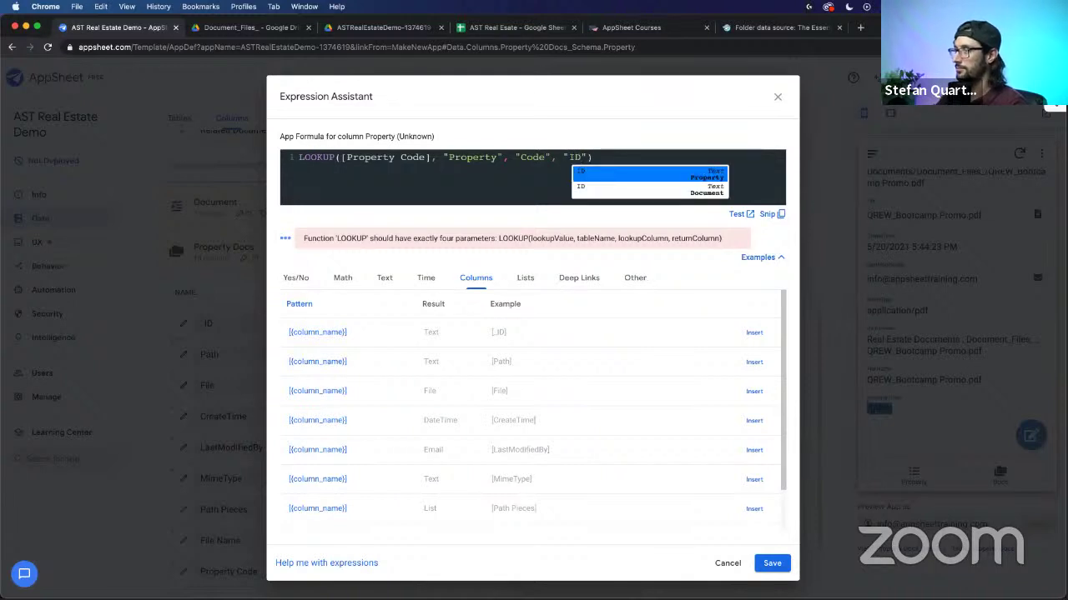
left_click(593, 157)
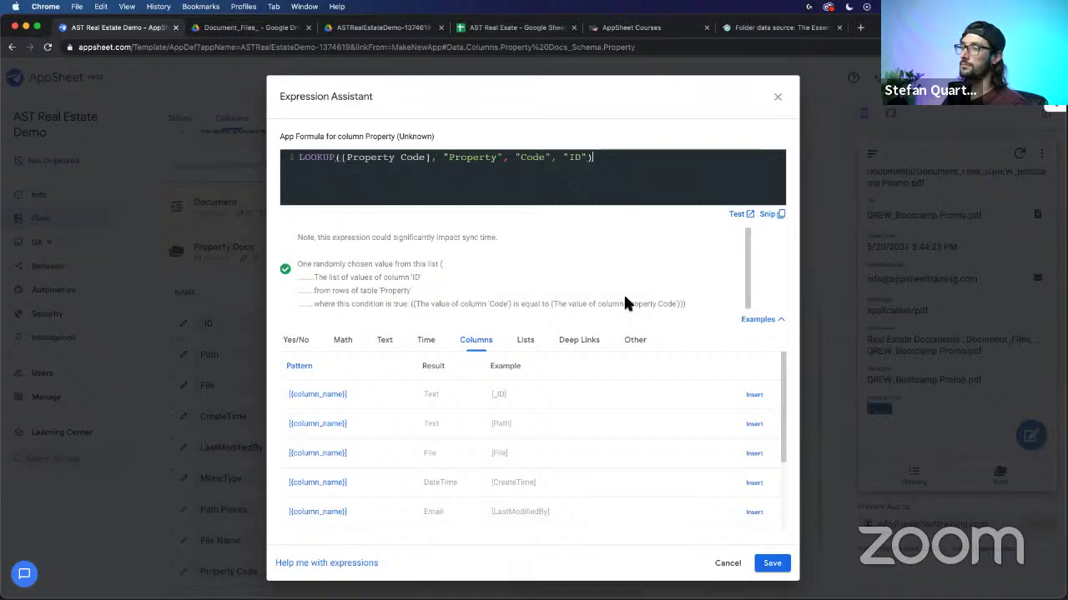
left_click(773, 563)
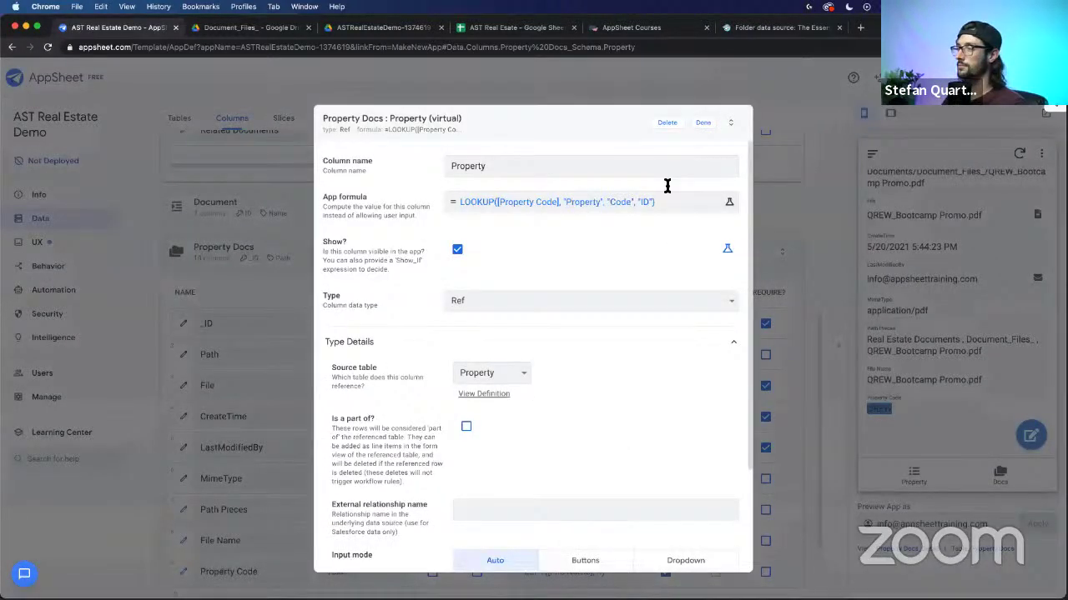
left_click(705, 125)
Step: Open the QREW Office property from the preview and locate its two Related Property Docs
scroll(491, 534, "down", 2)
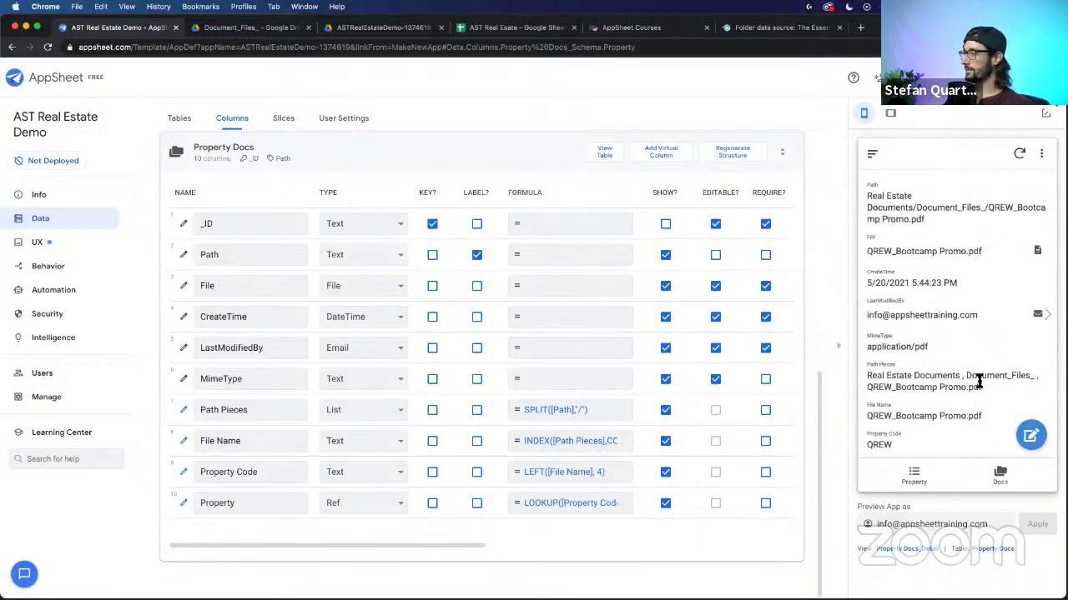
scroll(980, 381, "down", 2)
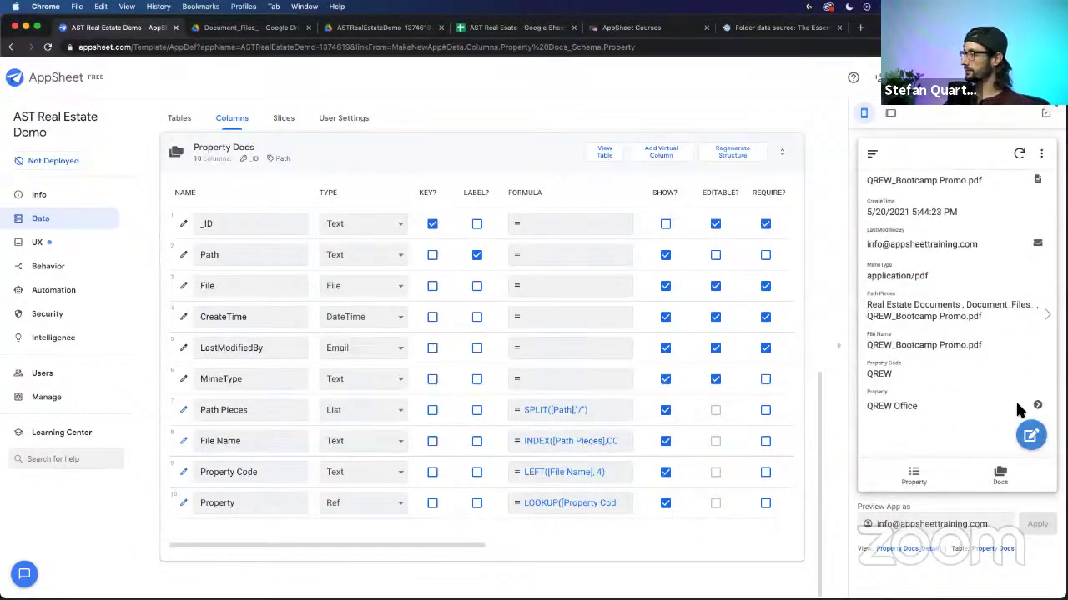
left_click(908, 409)
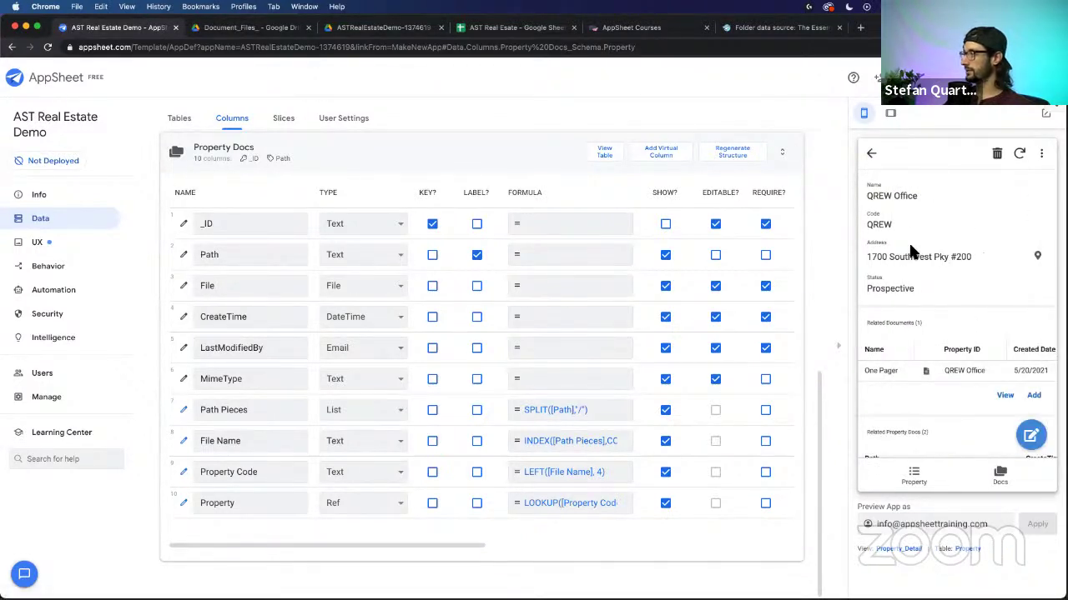
scroll(914, 231, "down", 3)
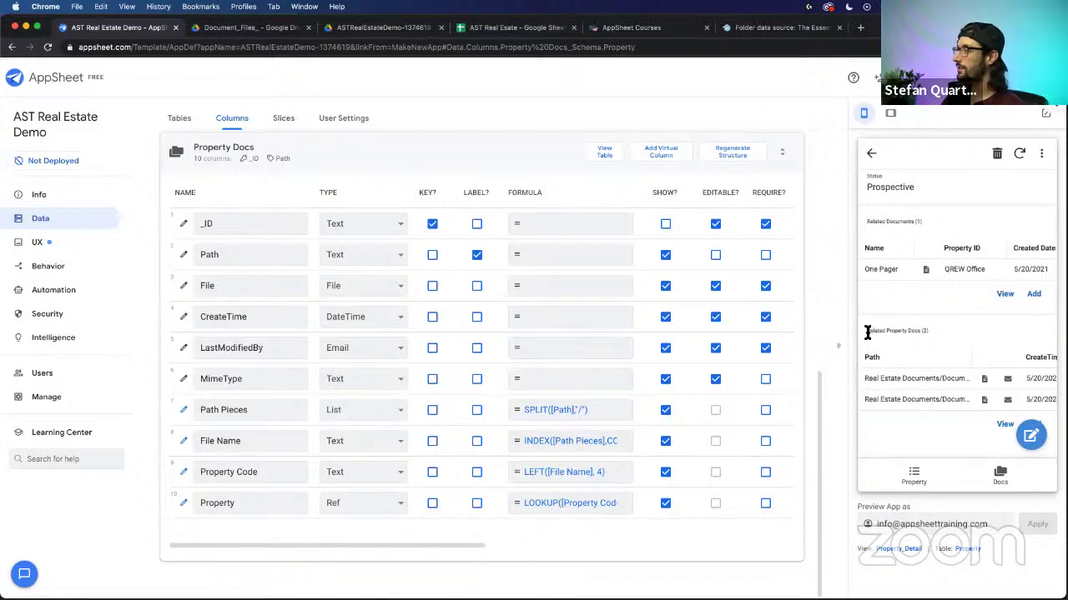
left_click_drag(867, 333, 922, 334)
scroll(951, 351, "down", 1)
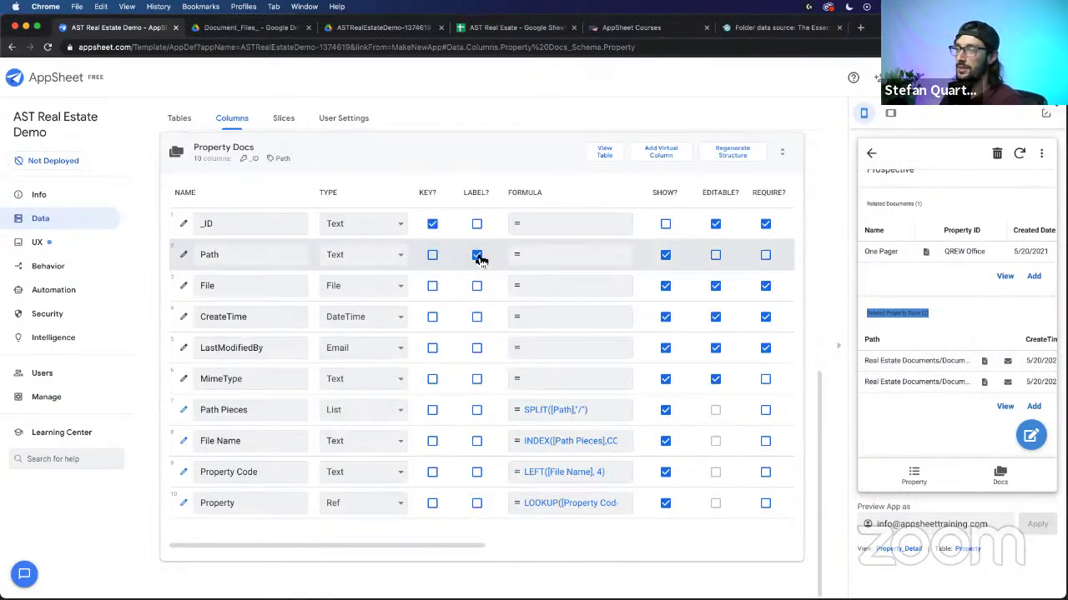
Step: Tick LABEL? on the File Name row instead of Path, then review the related docs in the preview
left_click(477, 441)
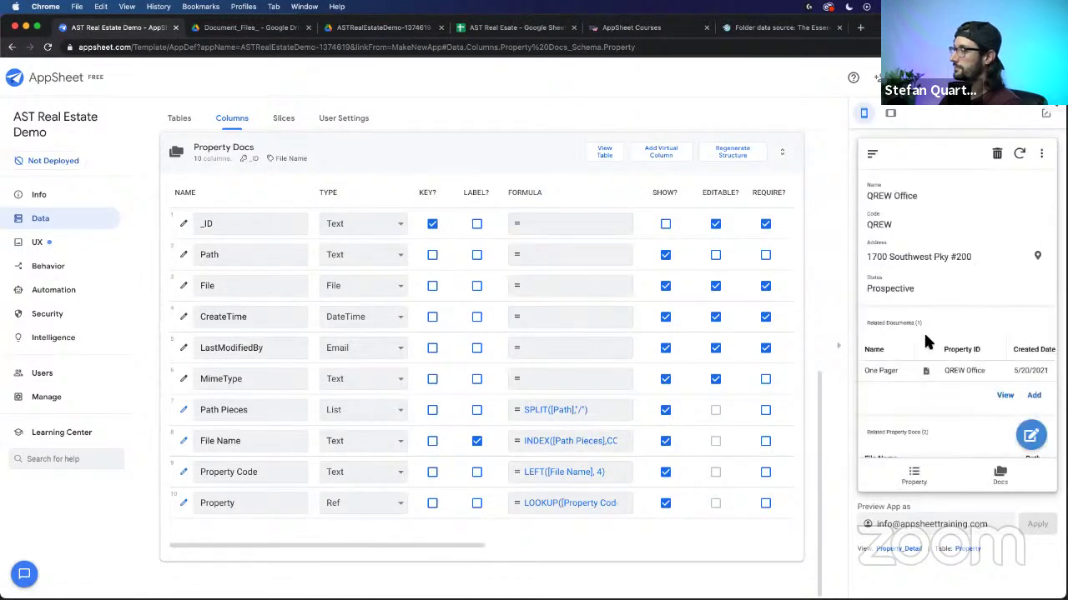
scroll(926, 328, "down", 1)
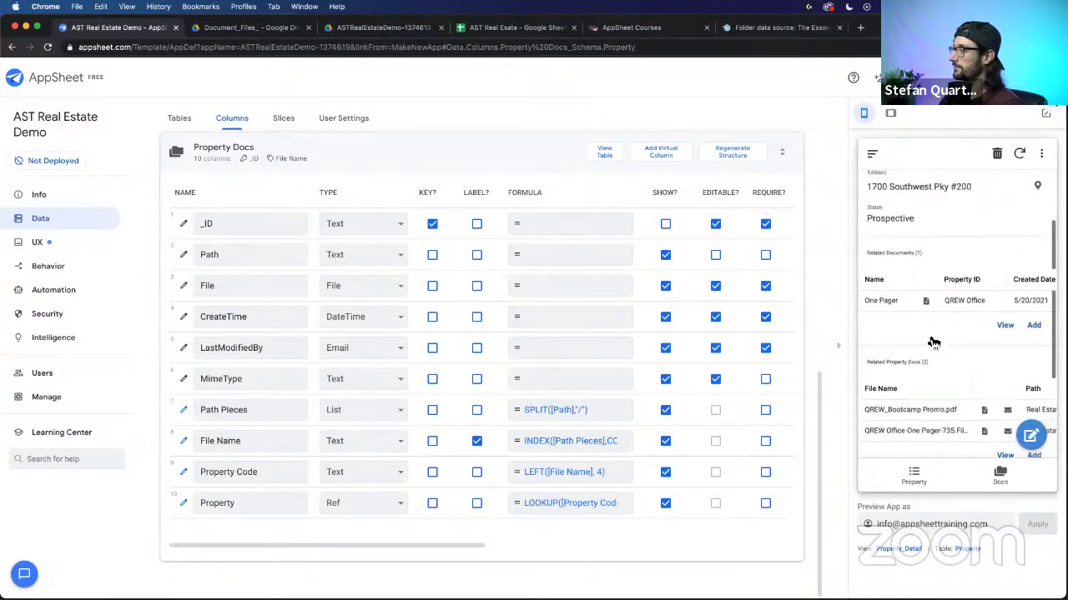
scroll(928, 333, "down", 1)
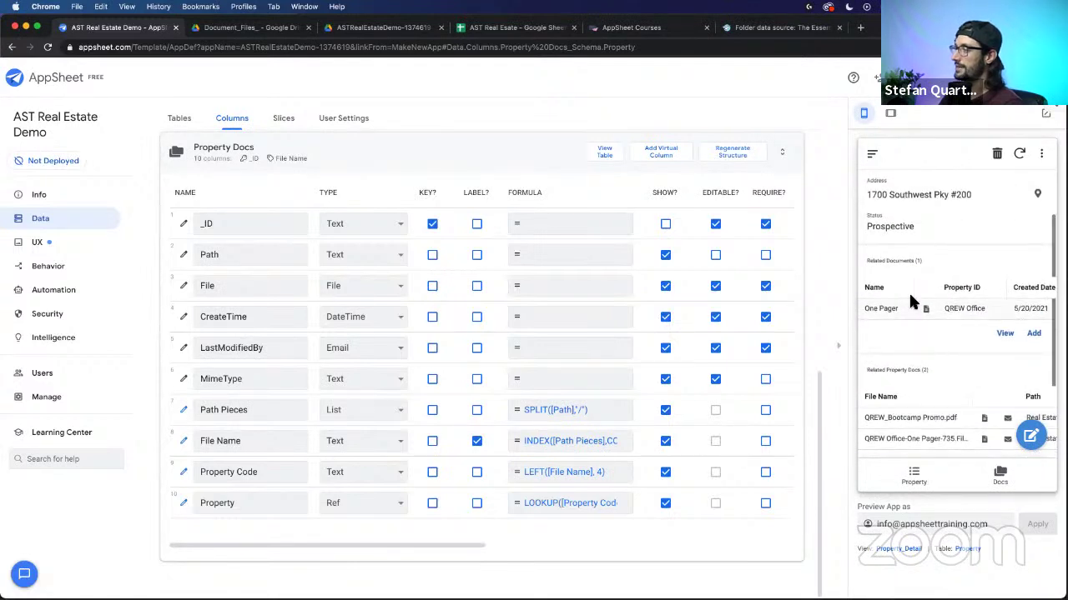
scroll(906, 355, "down", 1)
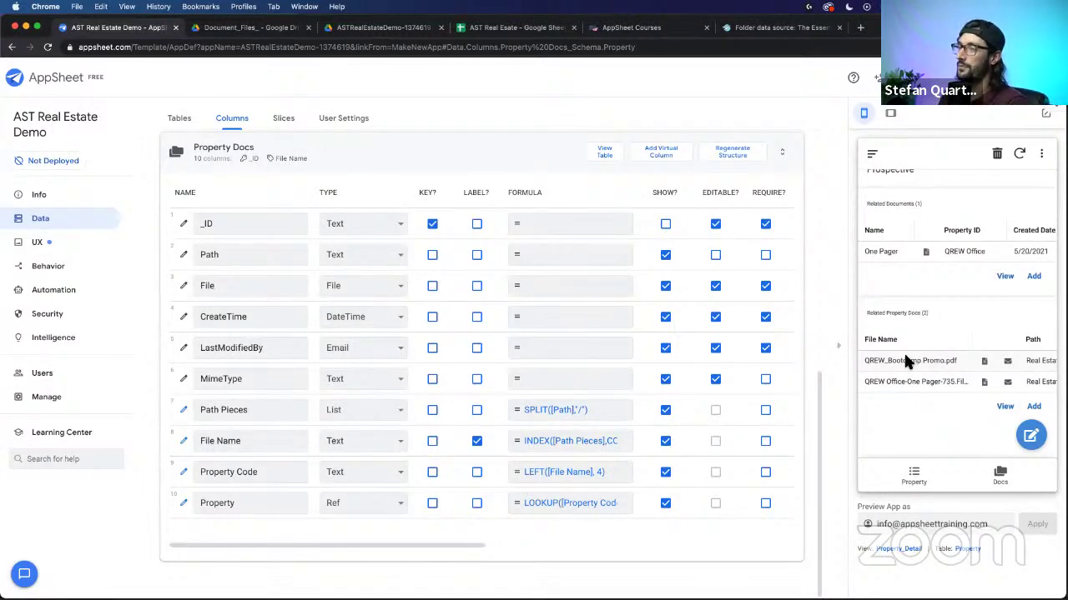
scroll(328, 232, "up", 8)
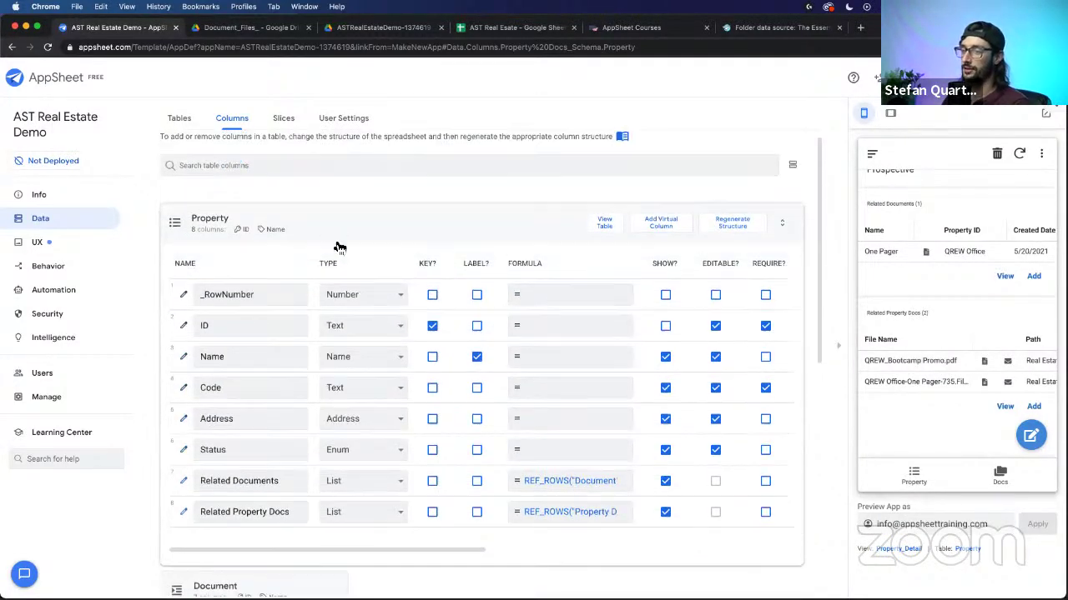
Step: Expand the Document table's columns, highlight Name and Property ID, then view the Document_Files_ Drive folder
scroll(334, 242, "down", 5)
left_click(325, 315)
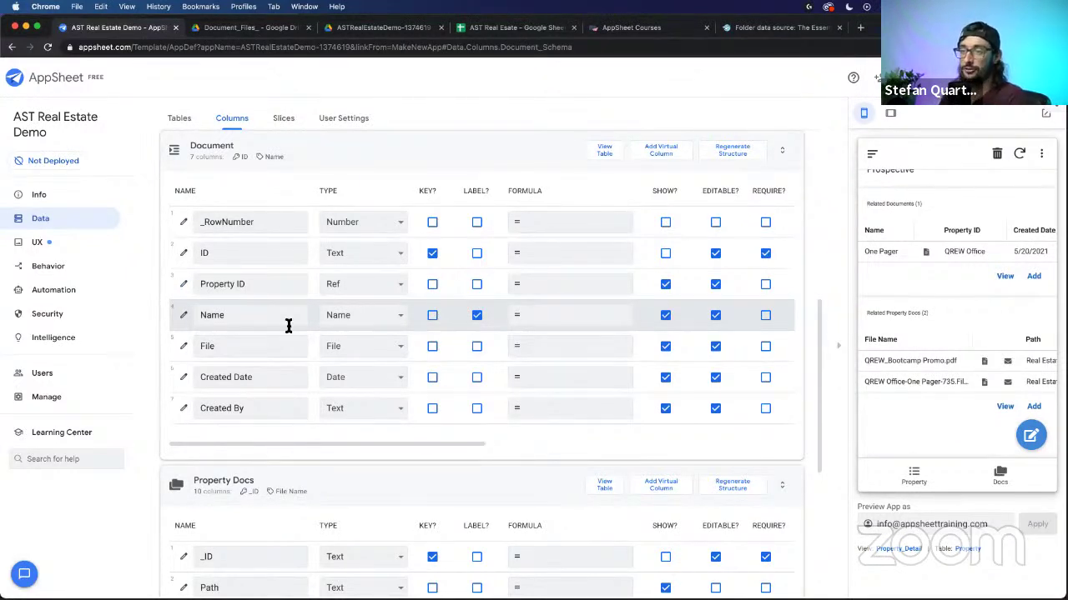
left_click_drag(267, 315, 184, 308)
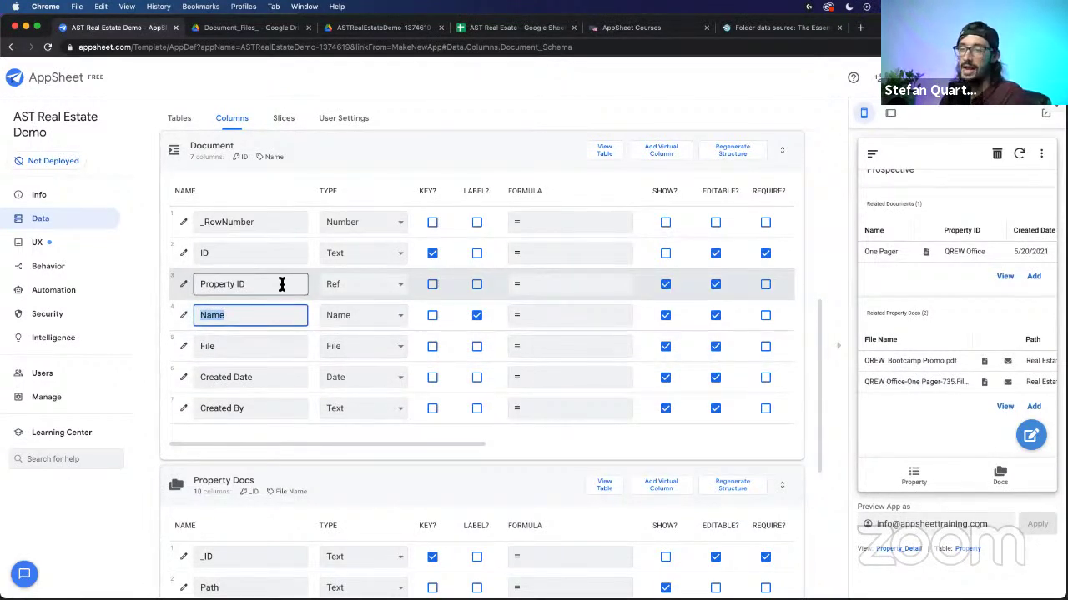
left_click_drag(282, 284, 197, 284)
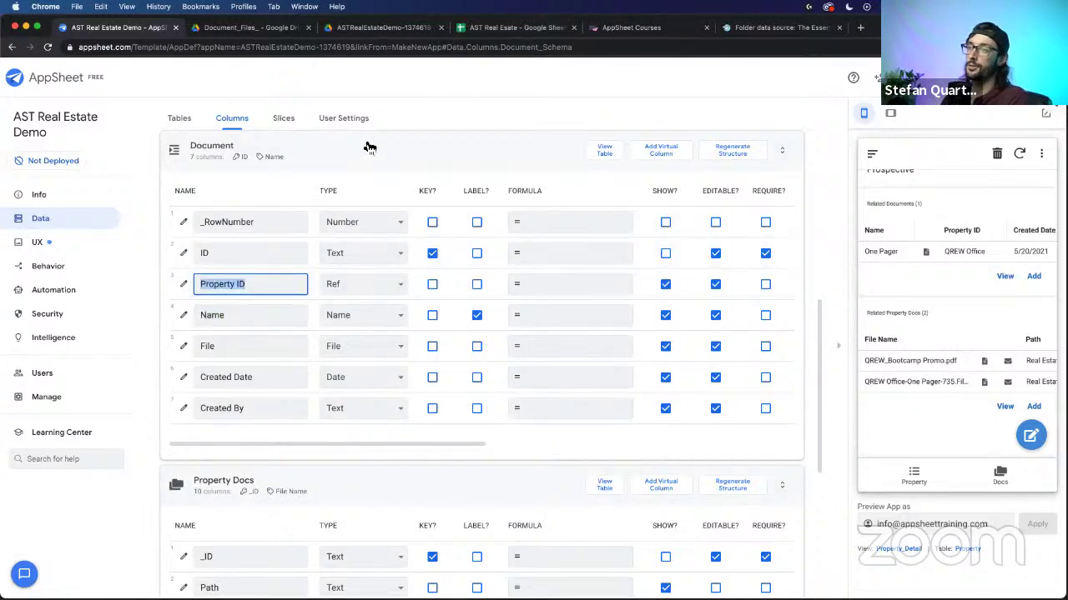
left_click(250, 28)
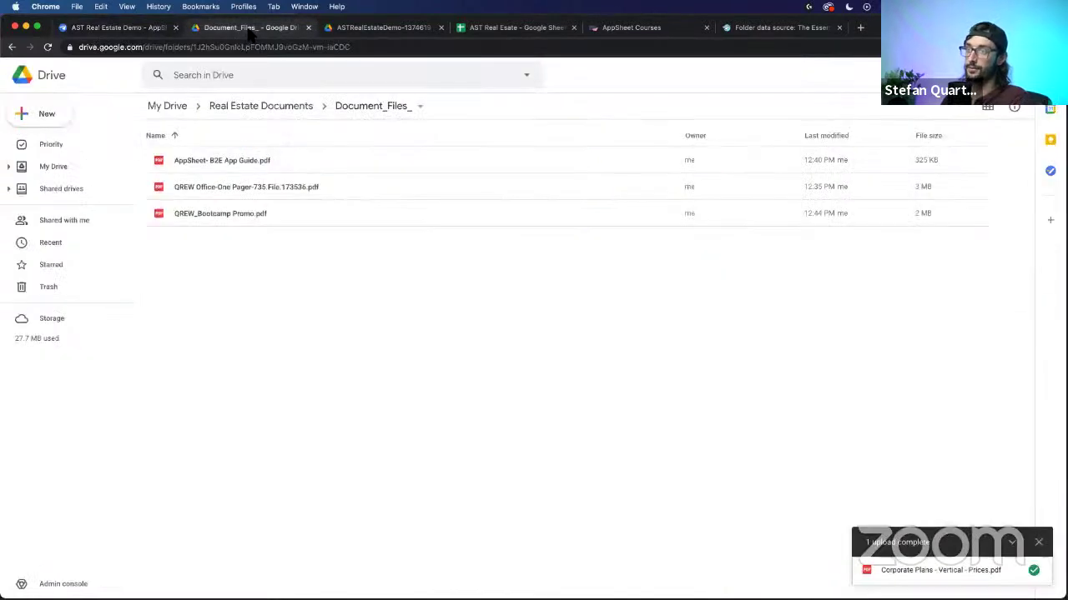
left_click(268, 106)
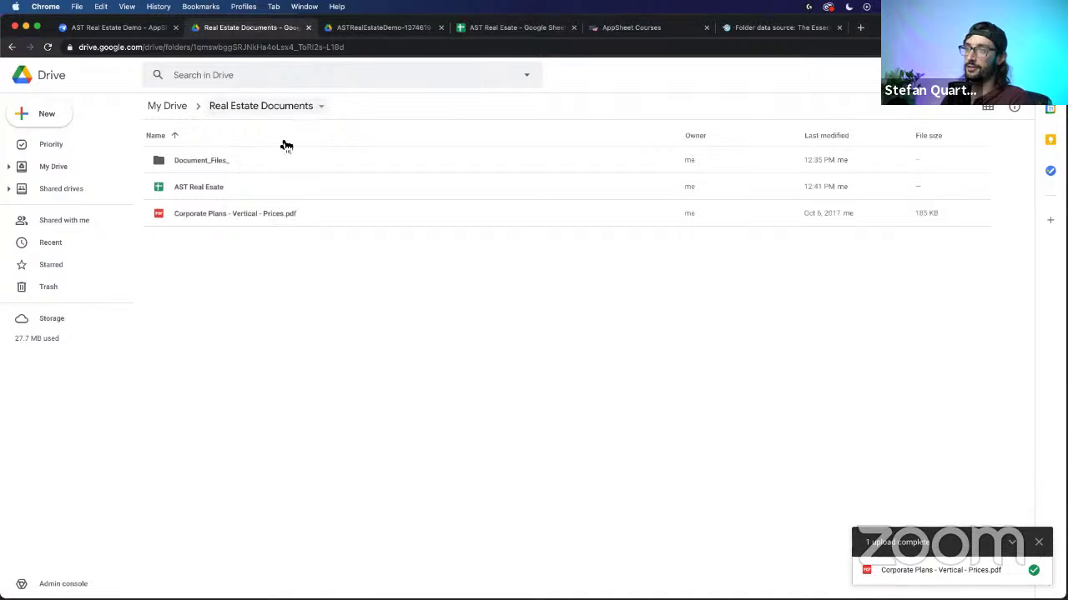
double_click(214, 160)
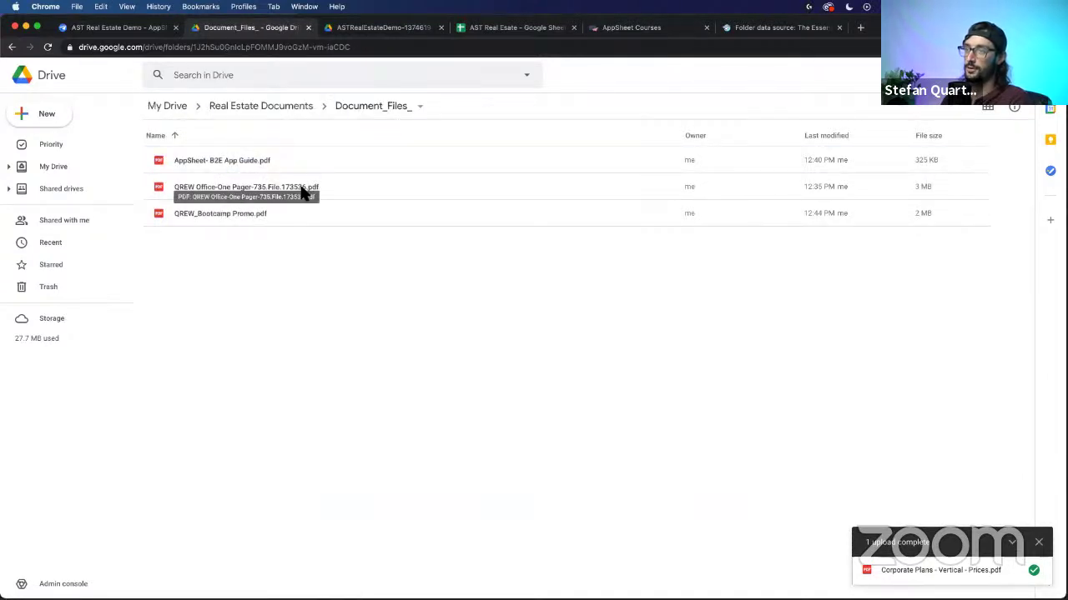
mouse_move(304, 193)
left_mouse_down()
mouse_move(253, 186)
mouse_move(292, 192)
left_mouse_up()
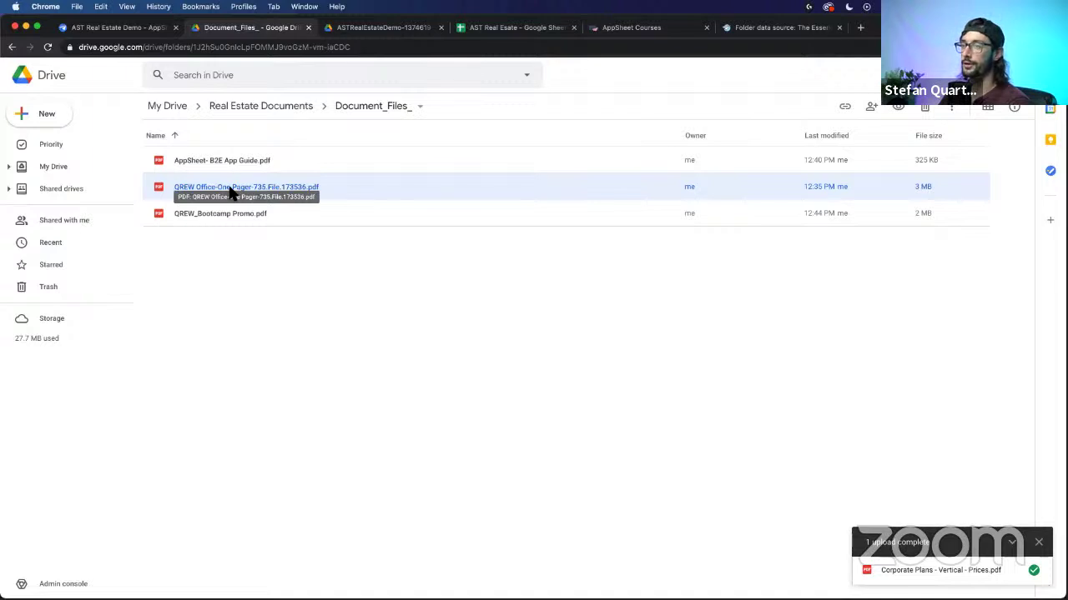
left_click(110, 30)
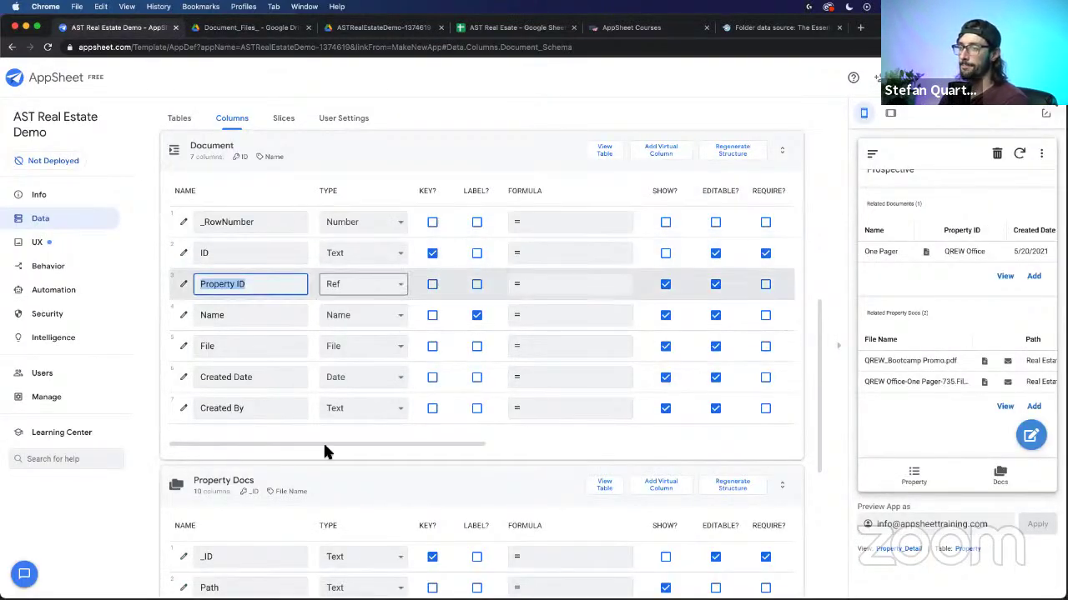
scroll(327, 455, "down", 3)
scroll(327, 459, "down", 4)
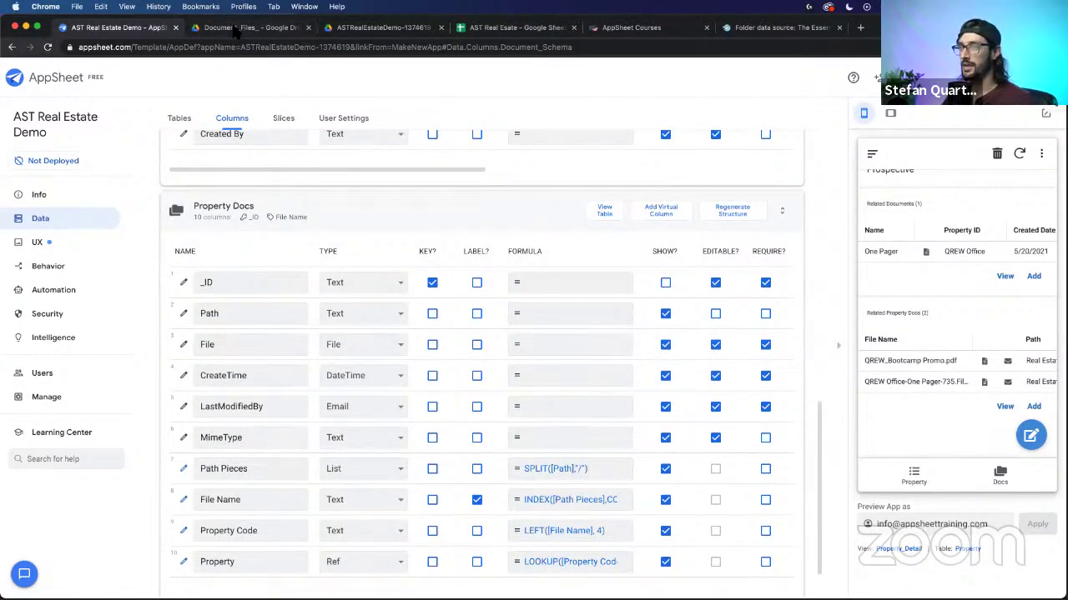
scroll(409, 231, "up", 7)
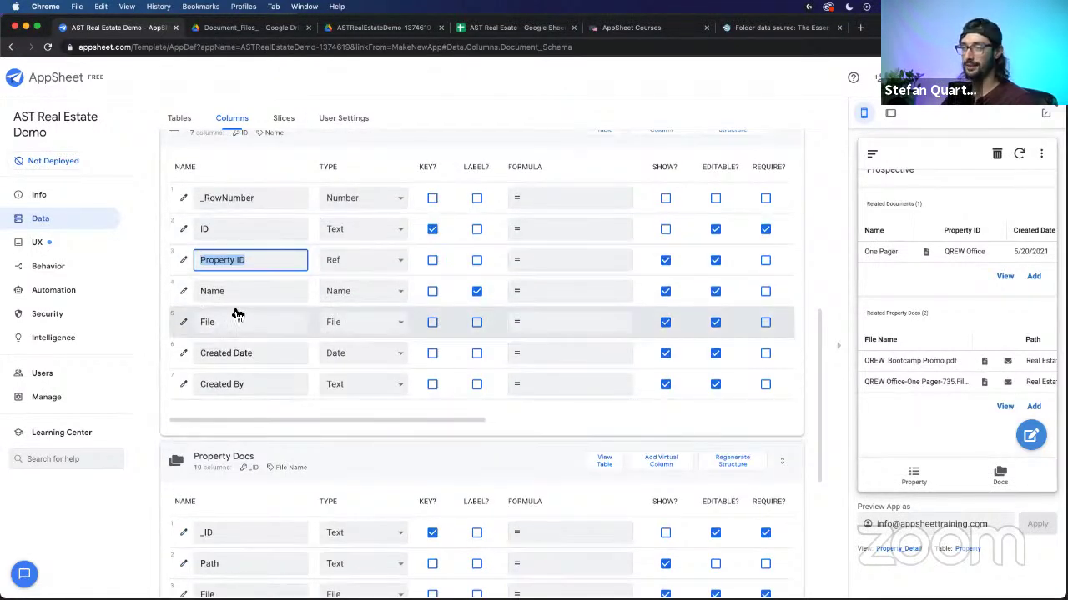
scroll(320, 160, "down", 7)
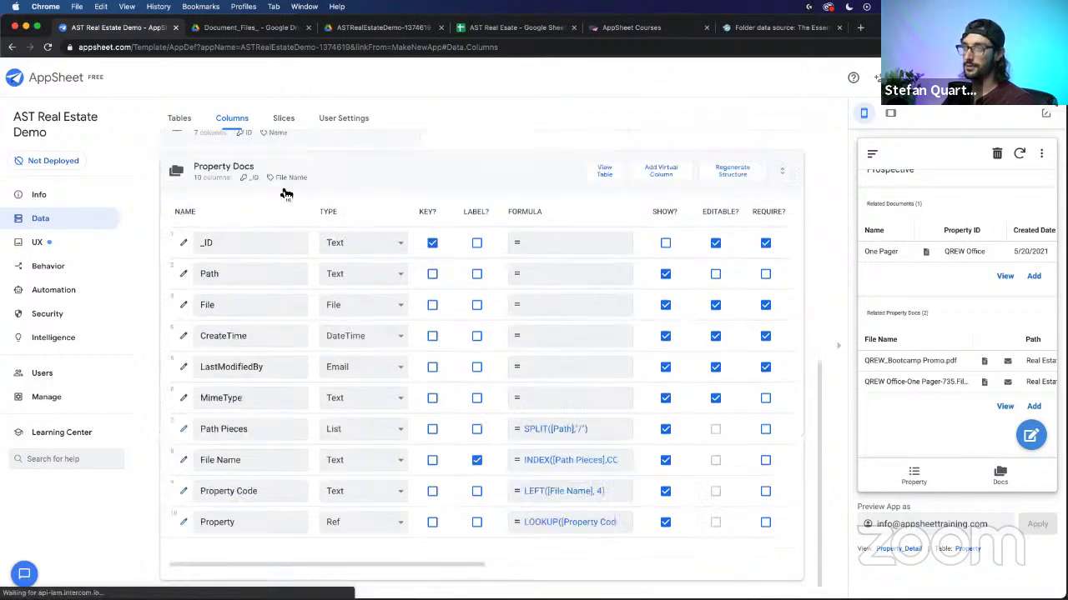
left_click(255, 306)
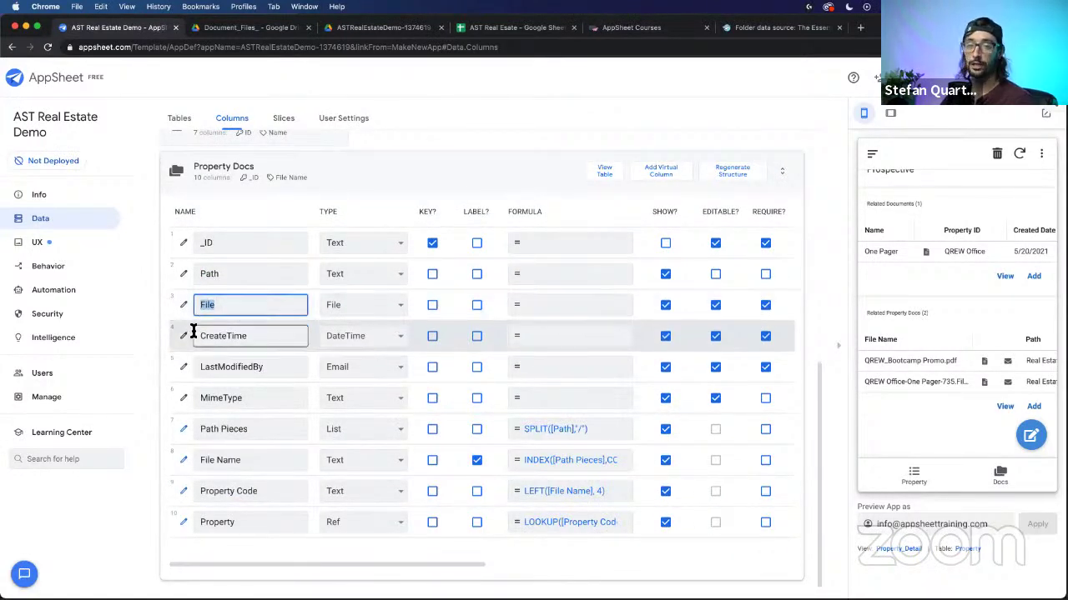
Step: Look over the QREW_Bootcamp Promo and AppSheet- B2E App Guide PDFs, then return to AppSheet
left_click(282, 28)
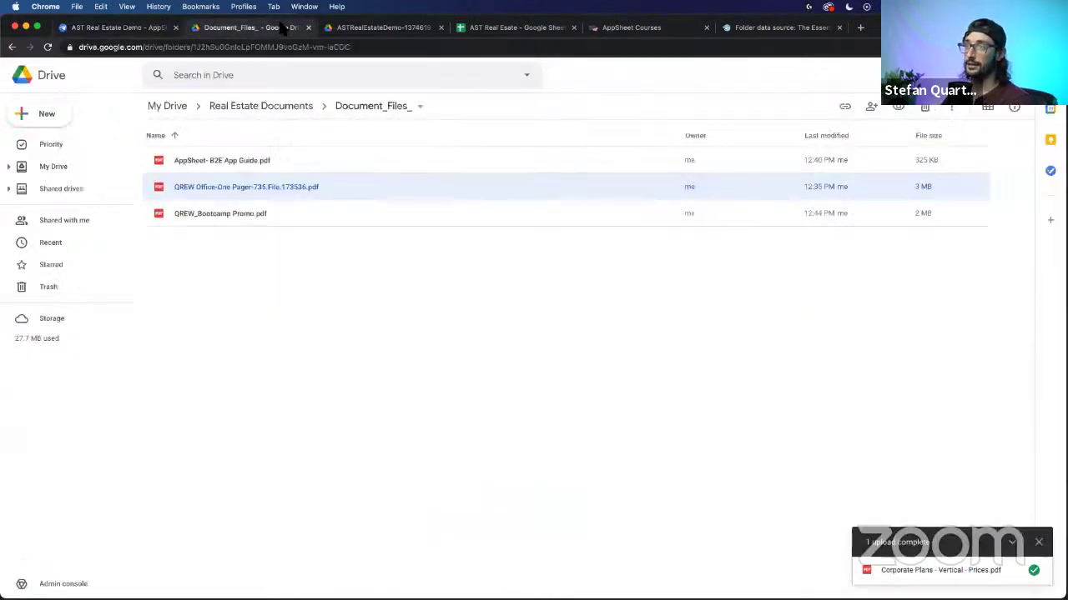
left_click(213, 215)
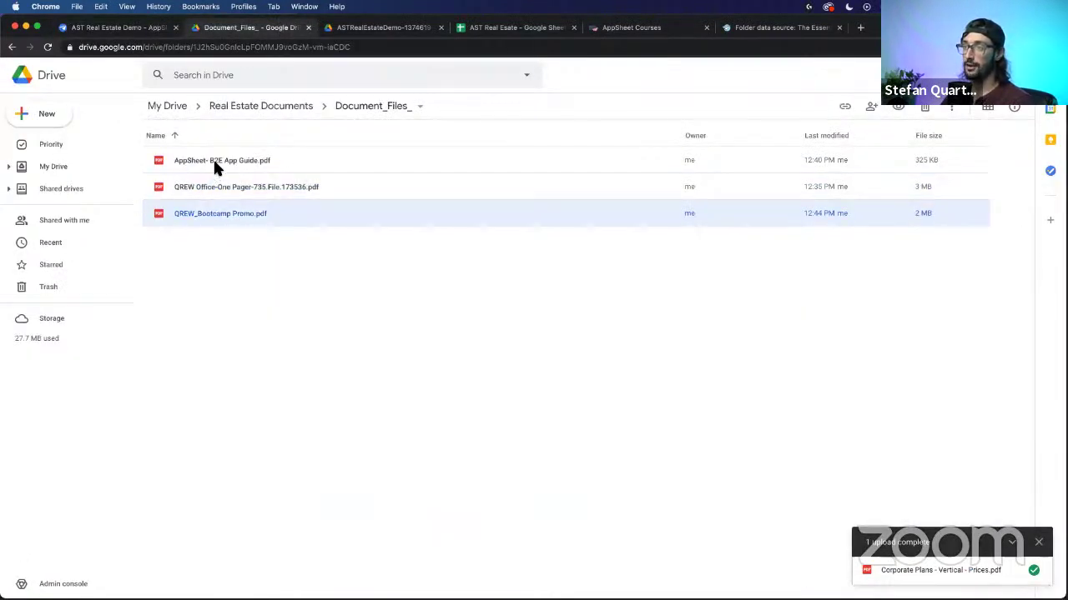
left_click(214, 163)
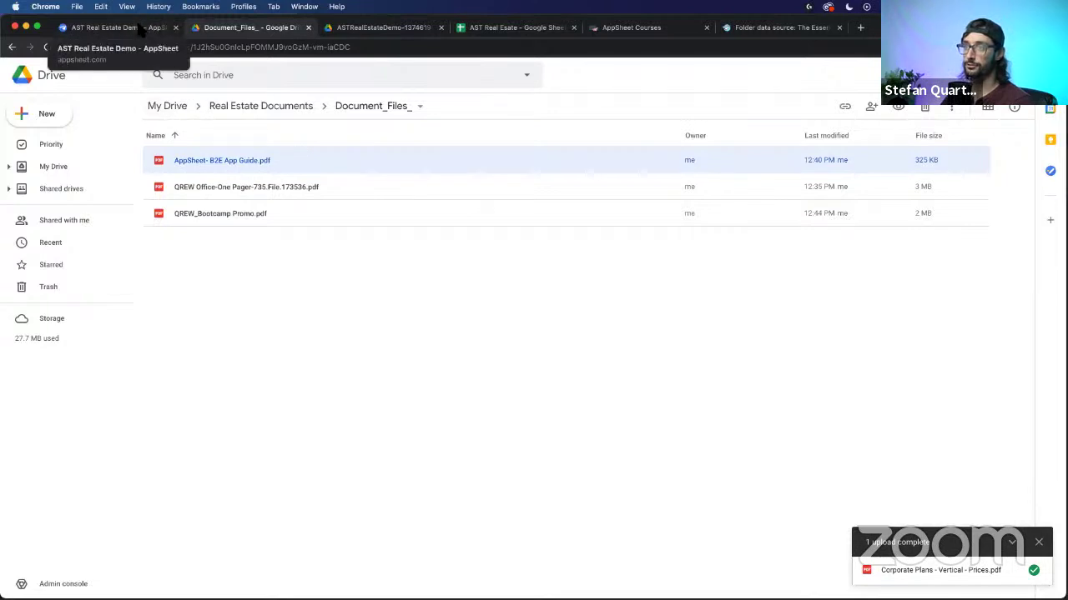
left_click(117, 28)
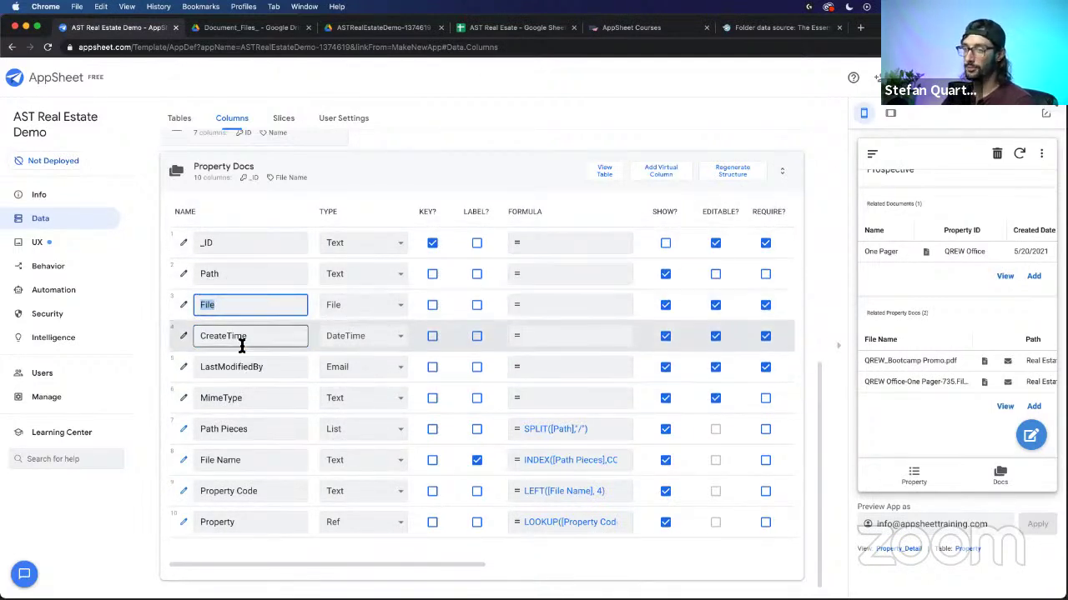
left_click(264, 367)
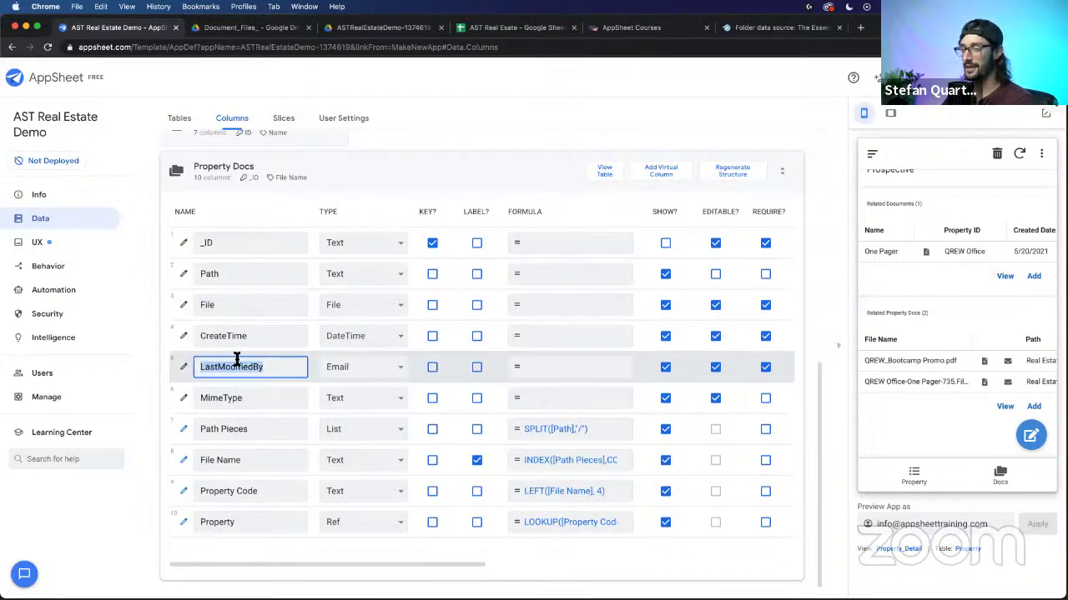
left_click(197, 404)
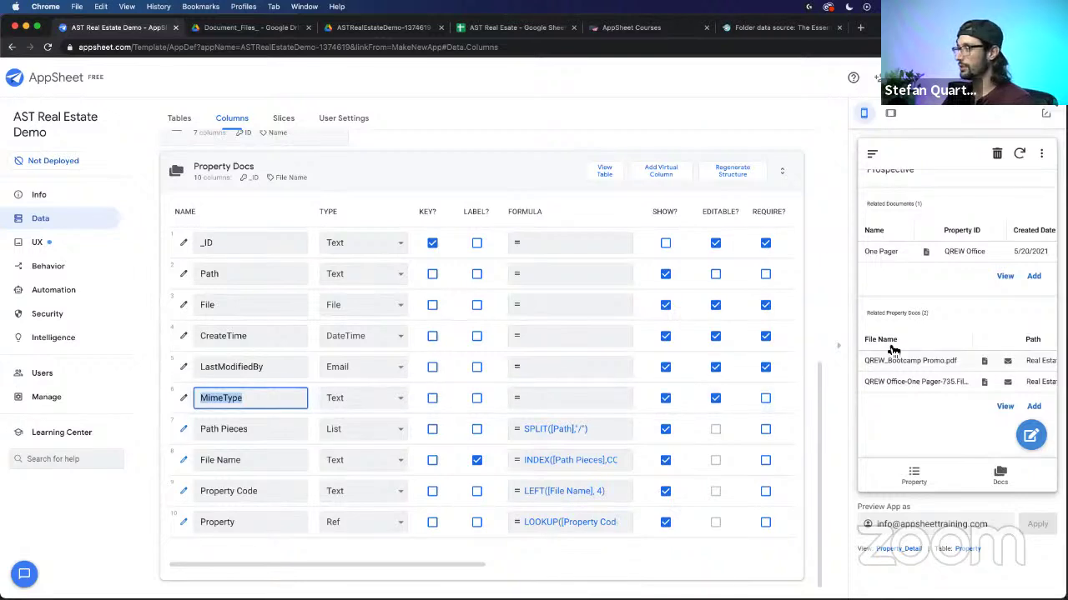
scroll(951, 301, "up", 3)
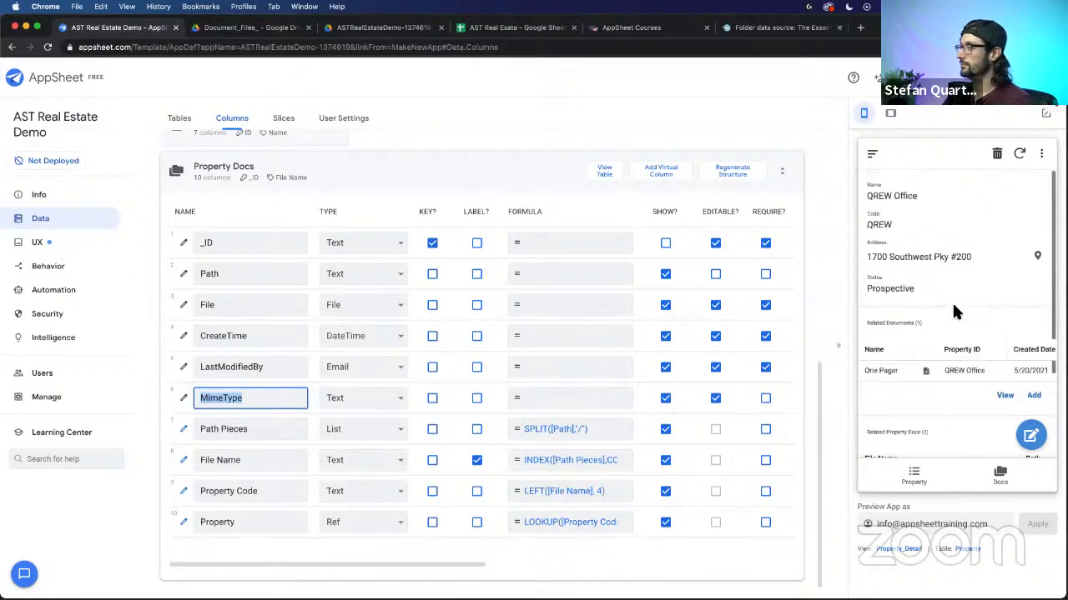
scroll(945, 307, "down", 3)
scroll(945, 316, "up", 3)
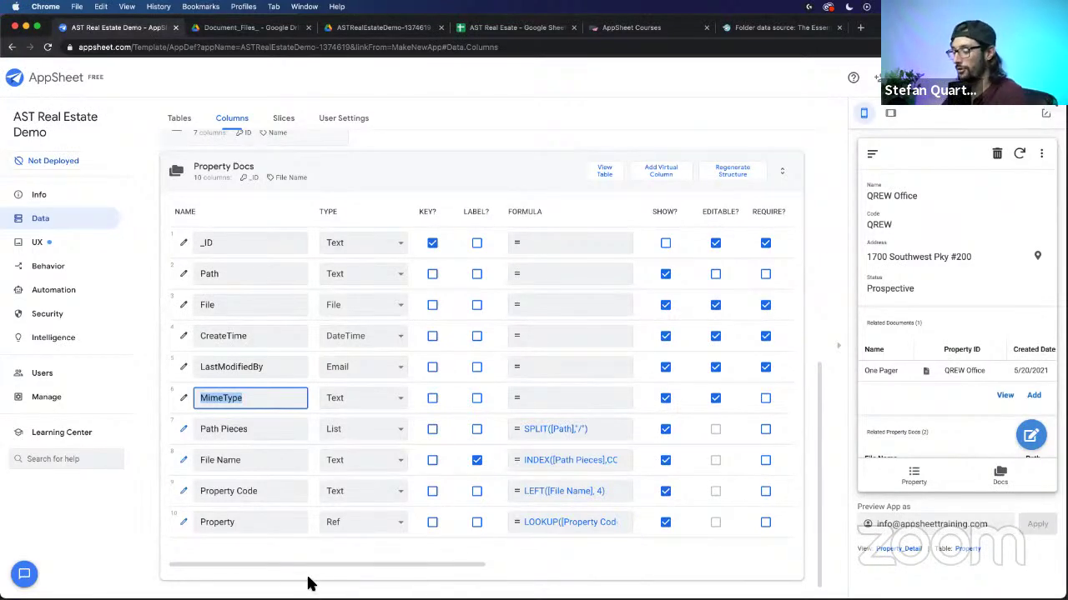
key("ctrl+Up")
left_click(211, 429)
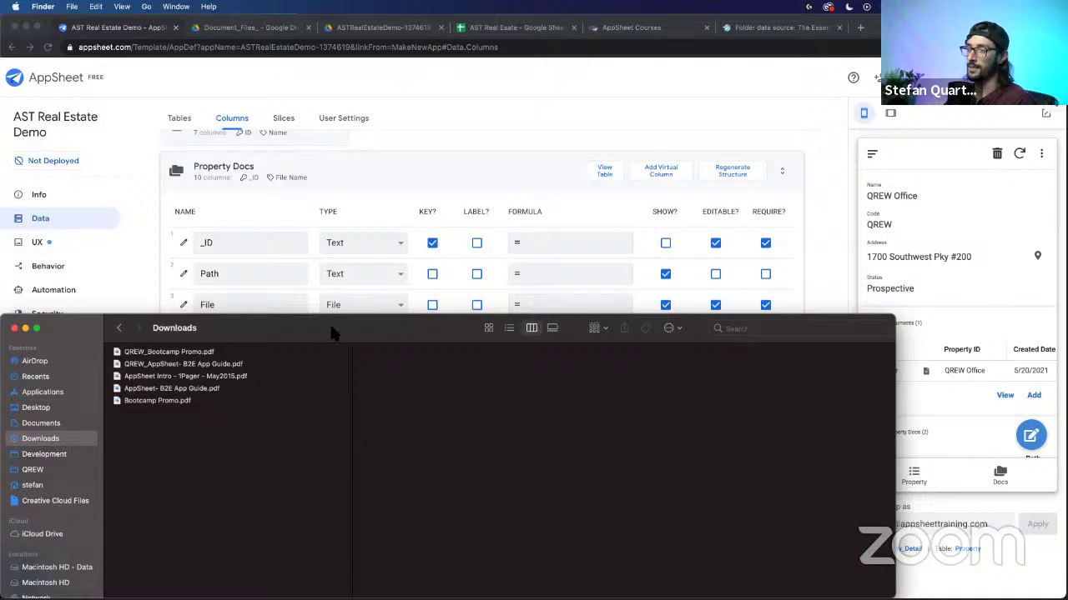
left_click(129, 262)
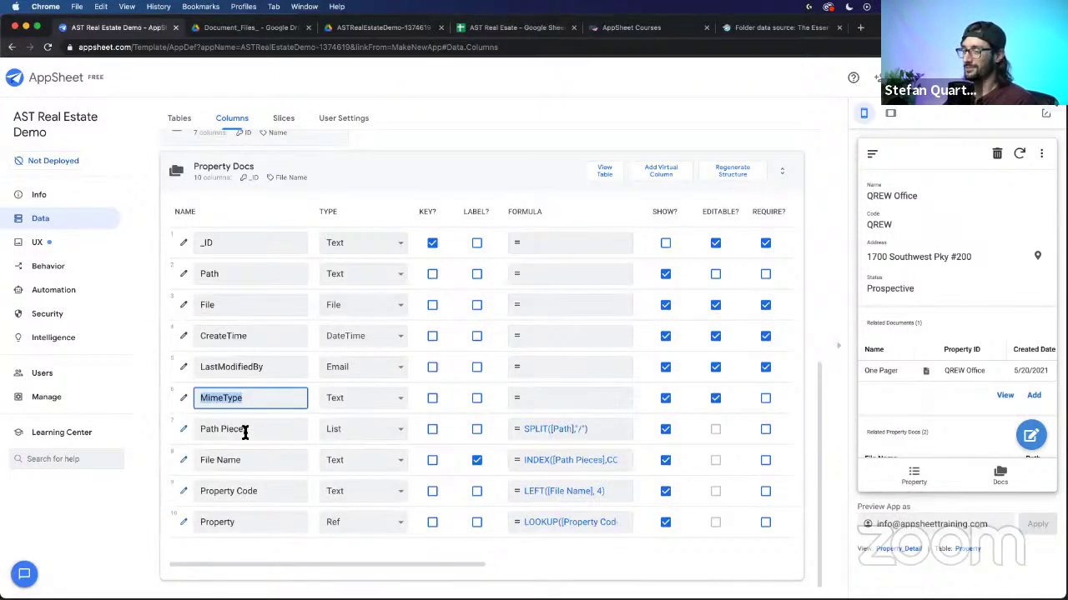
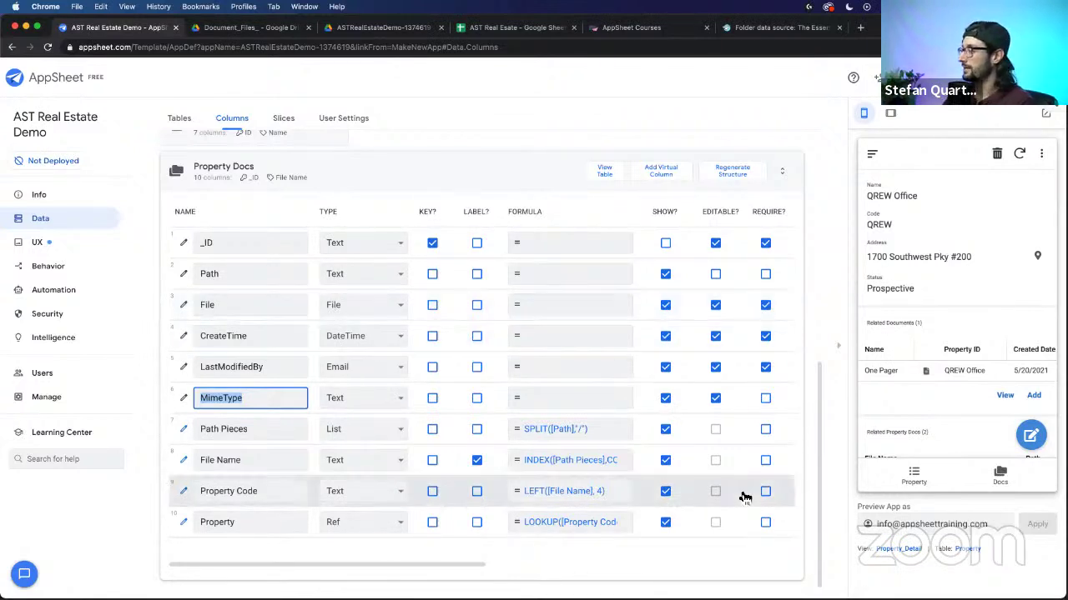
Step: Show the Docs list of uploaded property PDFs in the app preview
left_click(1000, 474)
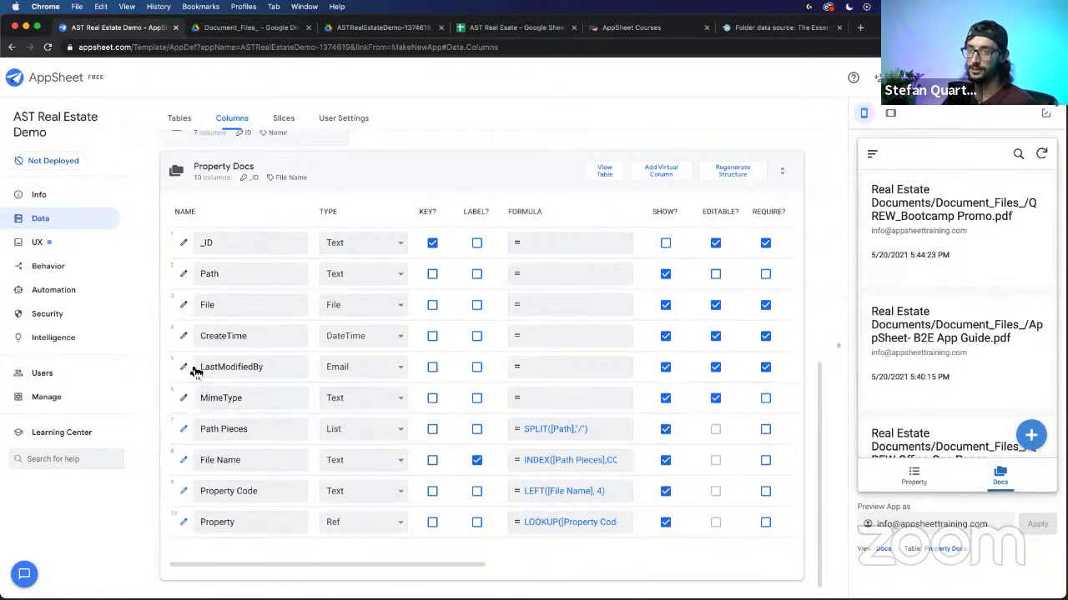
Step: Open the Docs view's settings under UX > Views and scroll to View Options
left_click(36, 242)
left_click(459, 342)
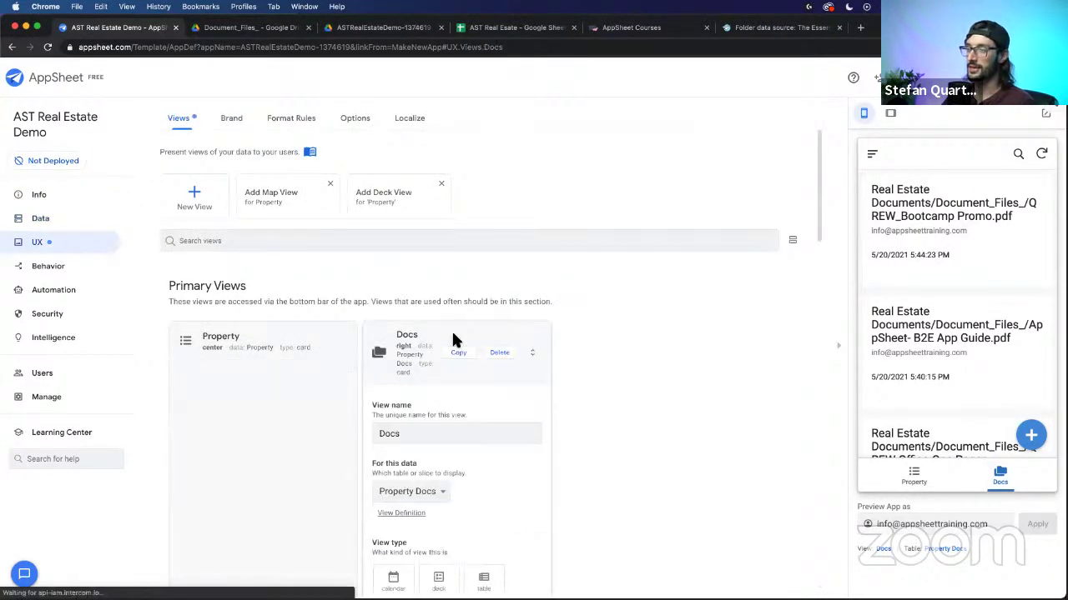
scroll(251, 365, "down", 3)
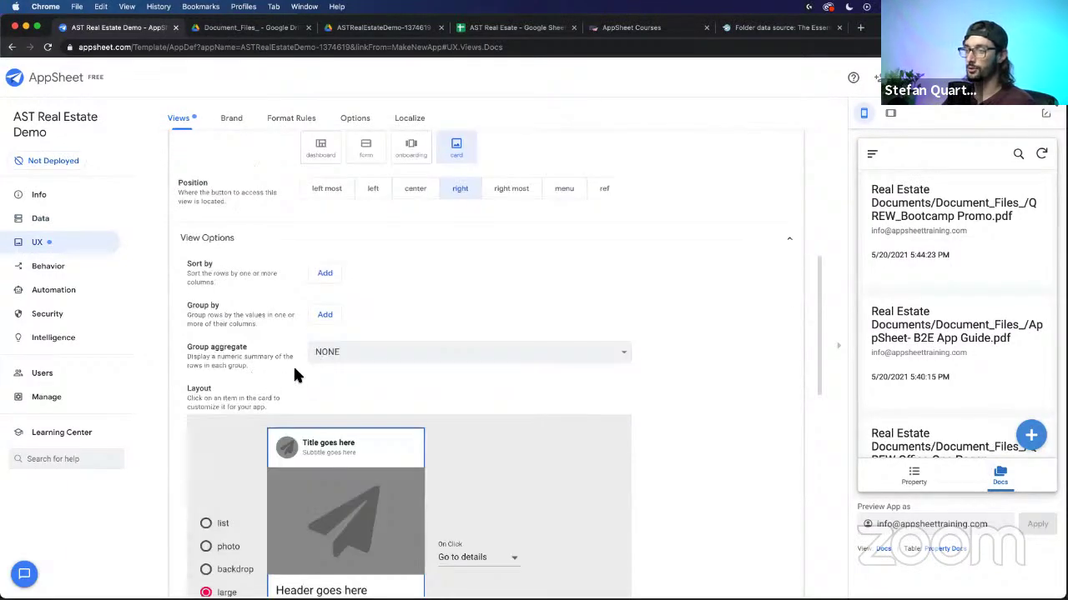
scroll(296, 365, "up", 1)
scroll(951, 392, "down", 3)
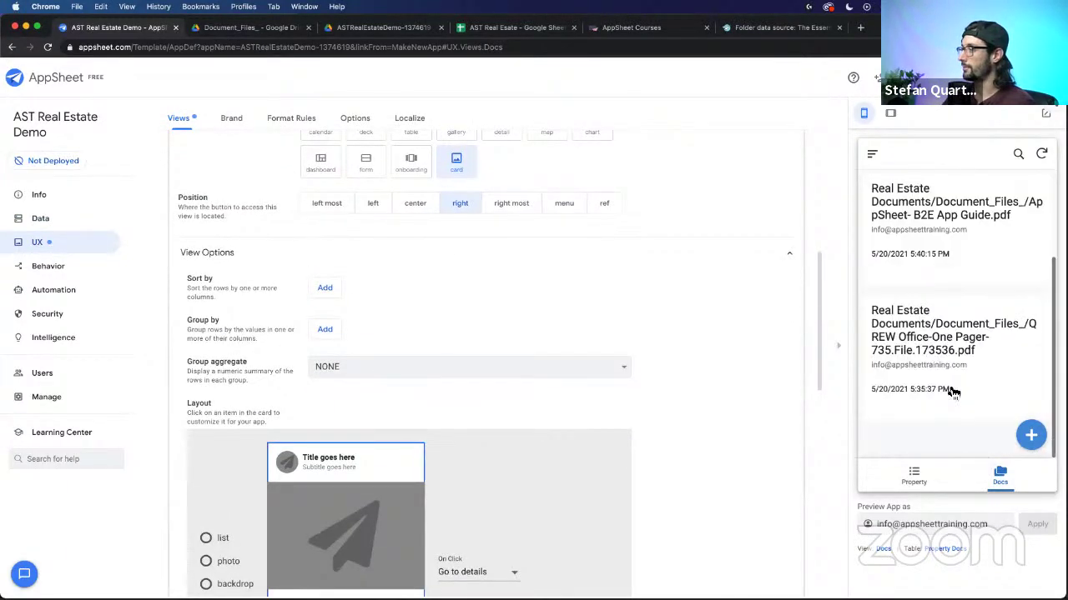
scroll(953, 383, "up", 3)
scroll(946, 354, "down", 1)
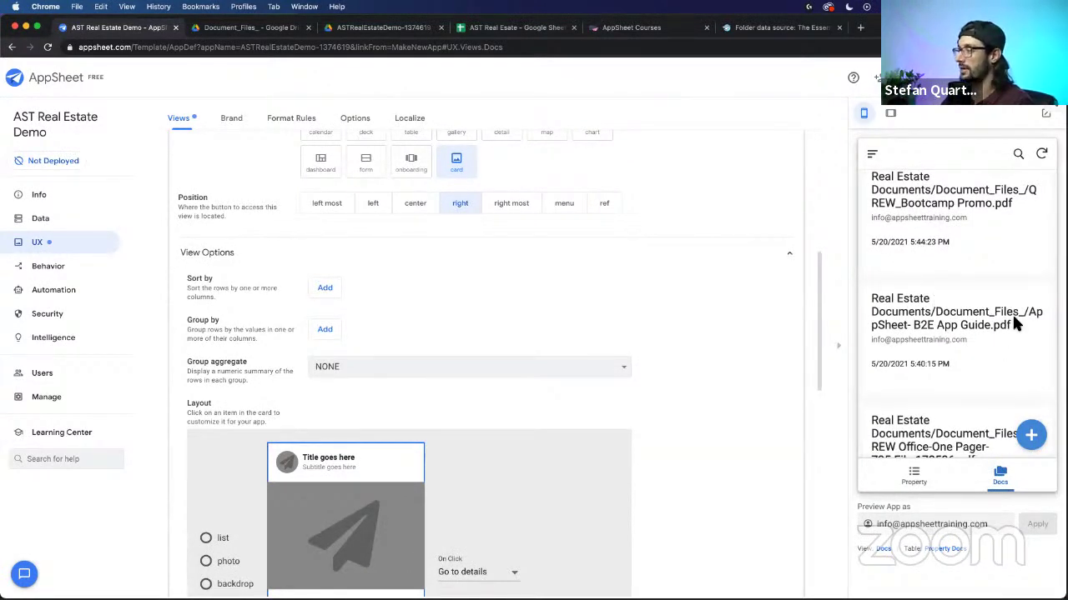
left_click(338, 364)
left_click(338, 365)
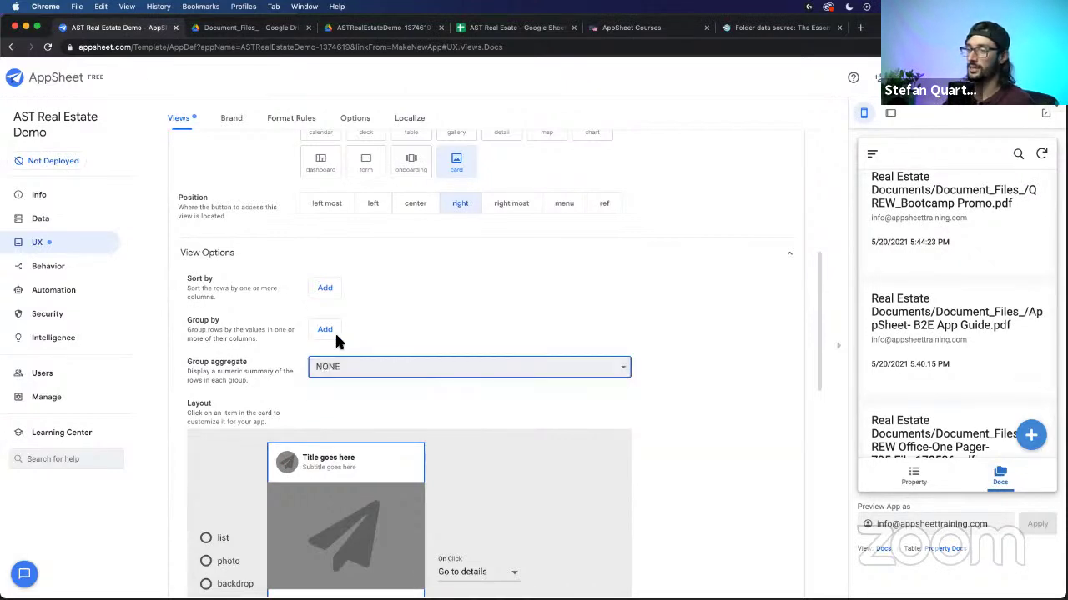
Step: Group the Docs view by Property in descending order
left_click(325, 335)
left_click(396, 328)
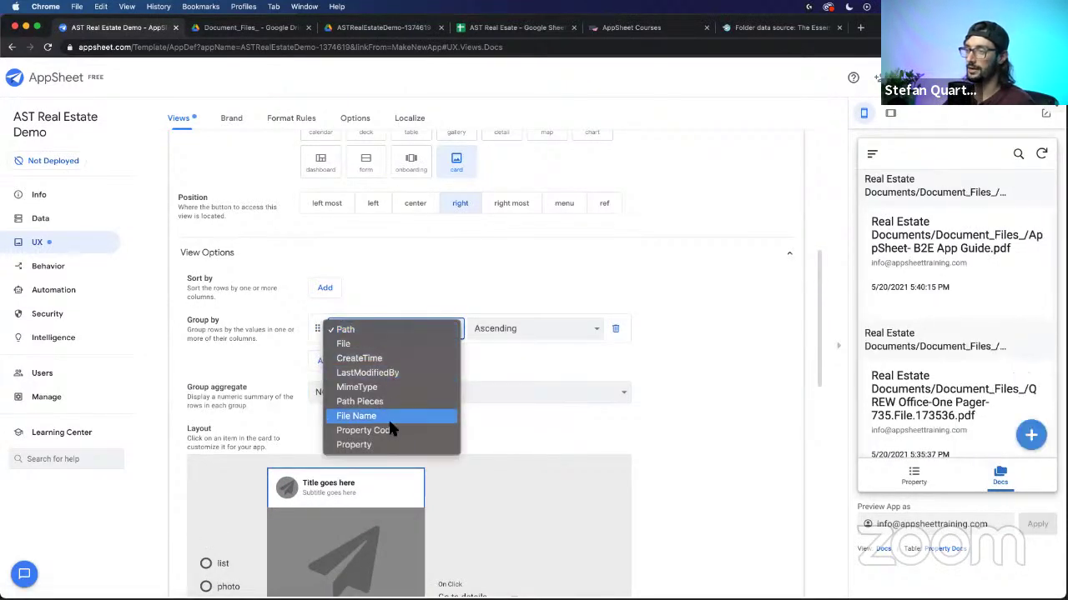
left_click(387, 444)
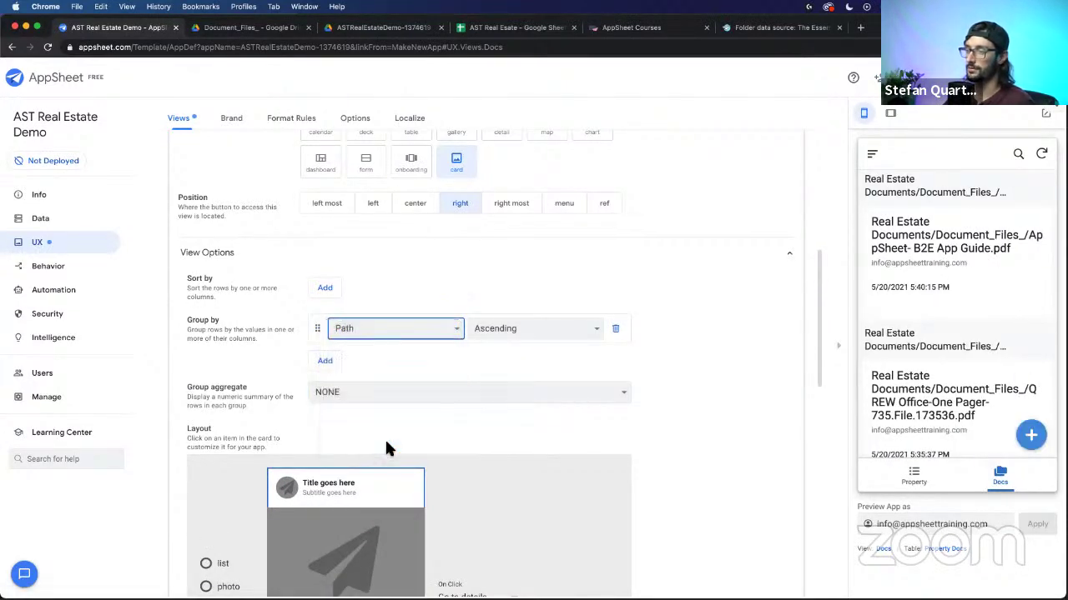
left_click(503, 330)
left_click(500, 345)
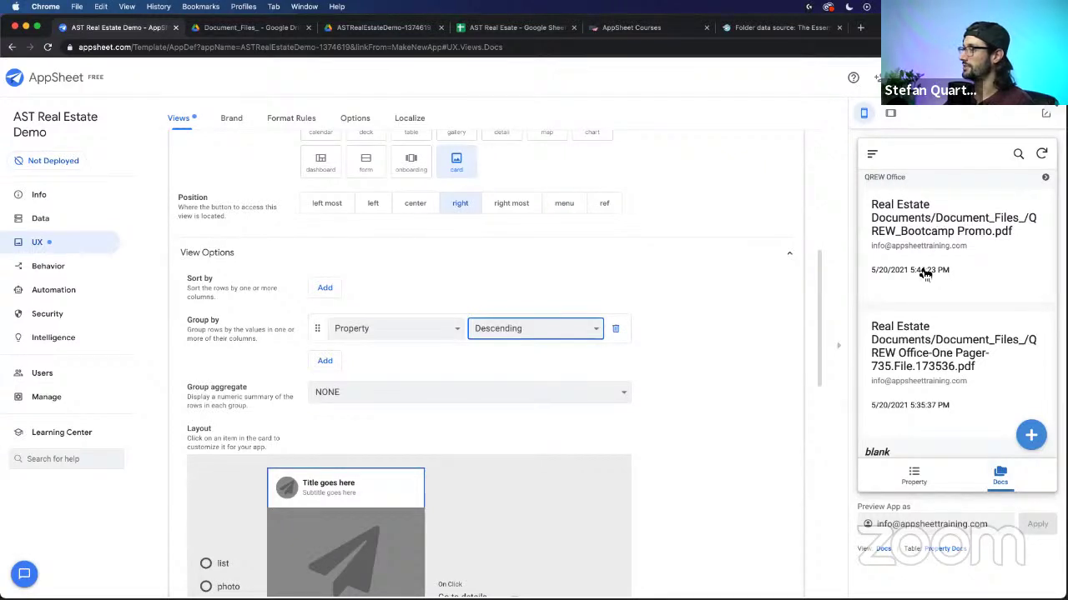
scroll(924, 276, "down", 2)
scroll(926, 298, "up", 2)
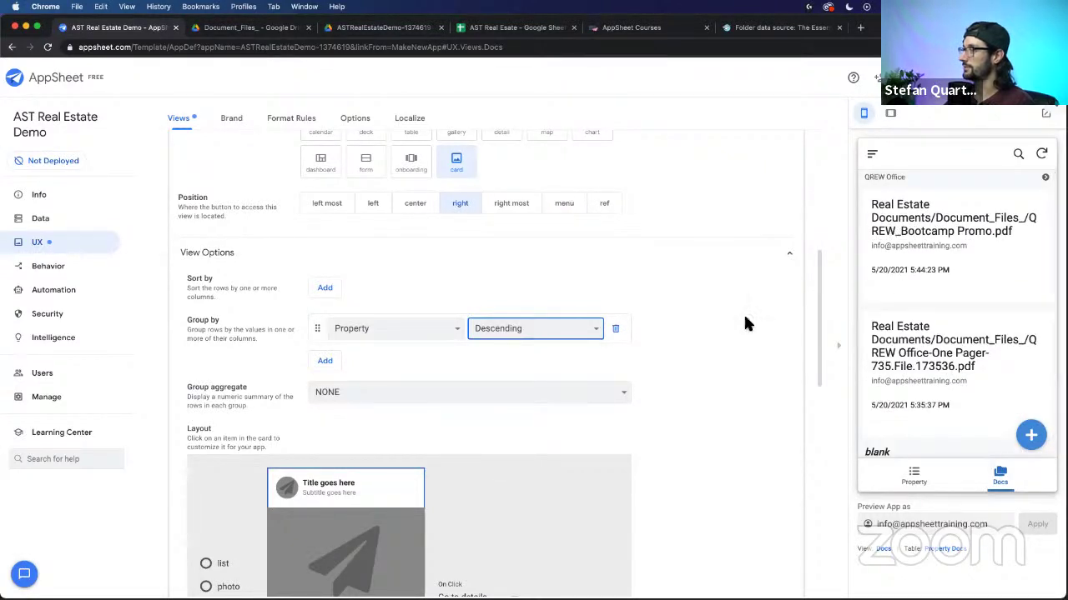
Step: Set the group aggregate to COUNT so each property shows its document count
left_click(379, 392)
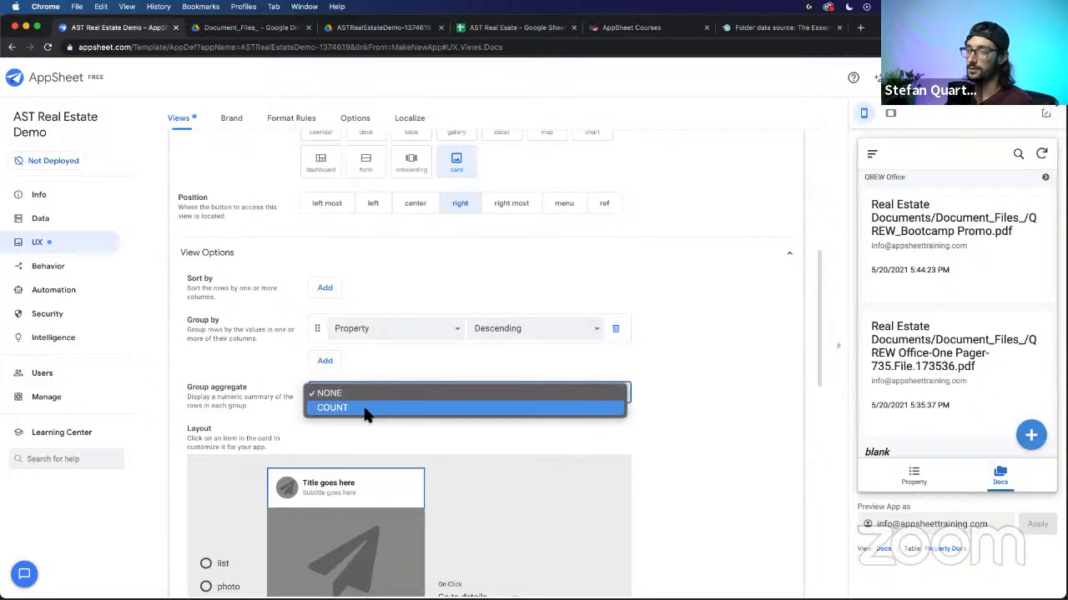
left_click(370, 409)
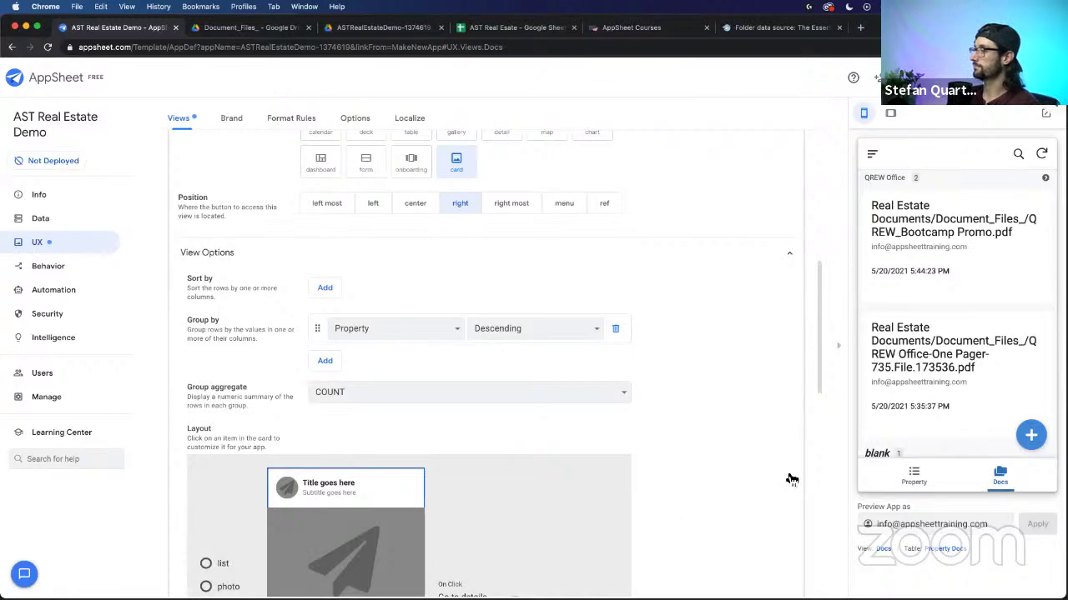
scroll(935, 304, "down", 3)
scroll(934, 300, "up", 3)
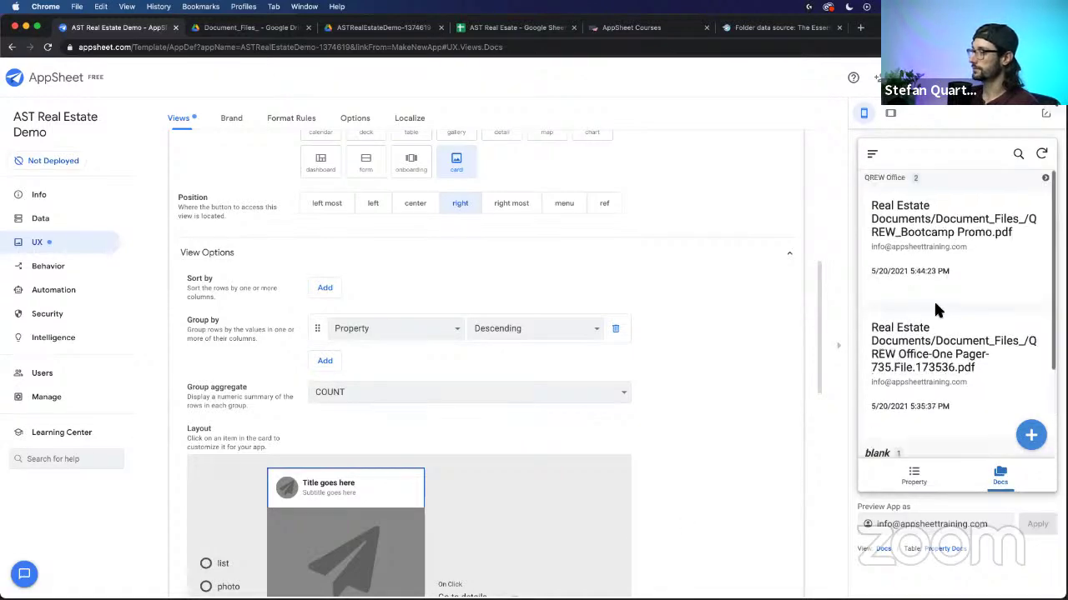
scroll(648, 366, "down", 3)
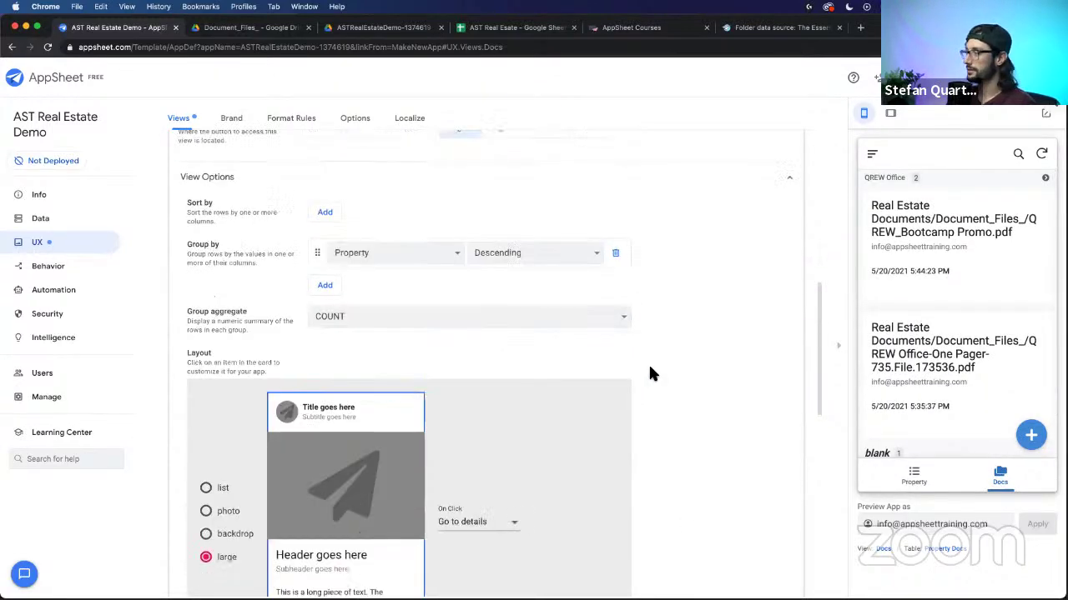
scroll(659, 360, "up", 6)
Step: Add a sort by CreateTime descending and collapse View Options
left_click(325, 436)
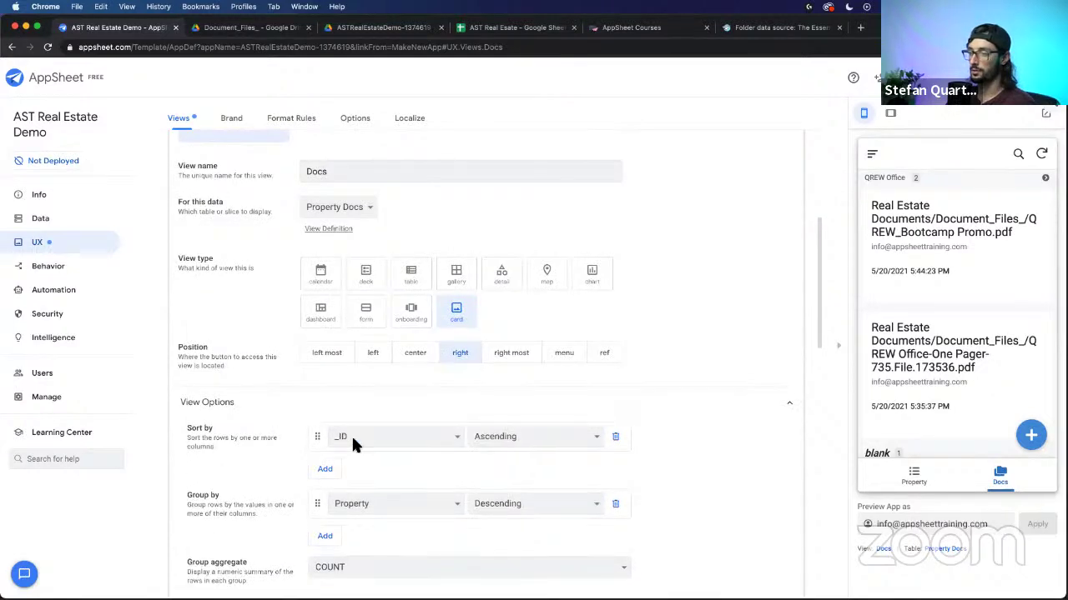
left_click(354, 437)
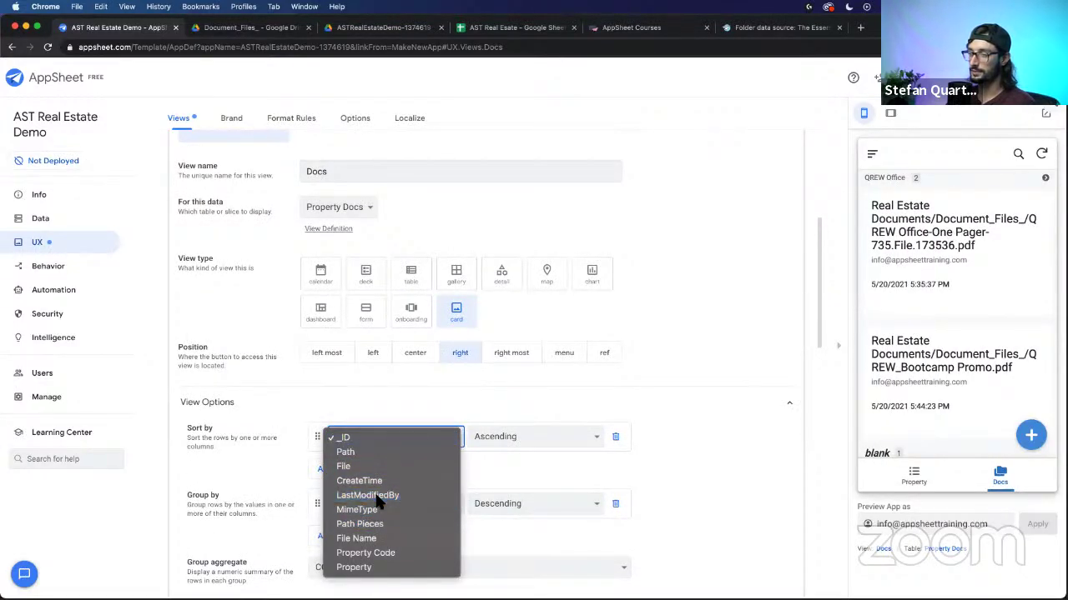
left_click(368, 494)
left_click(378, 435)
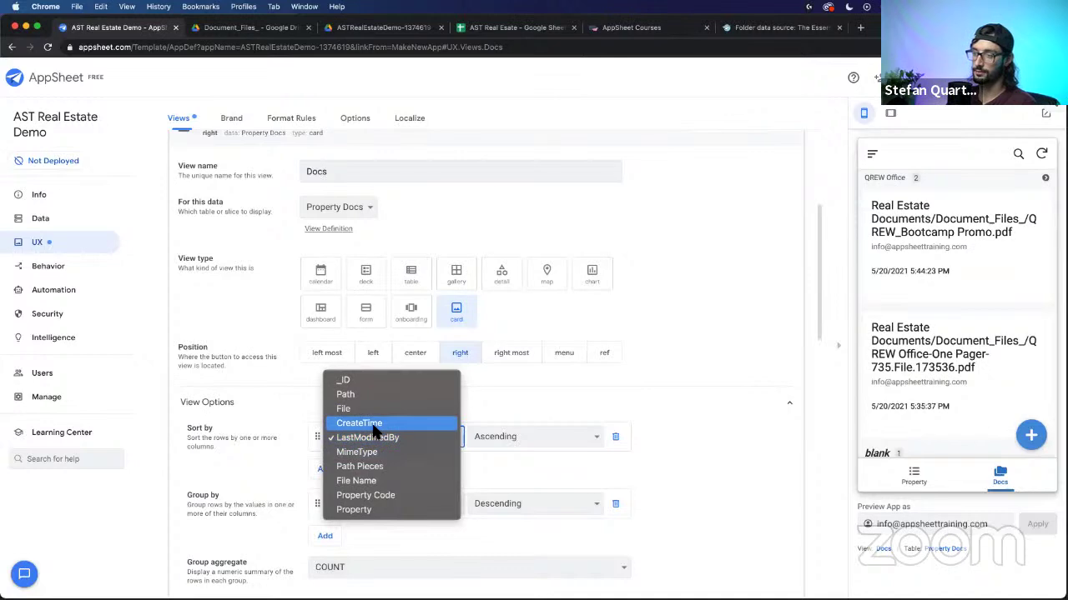
left_click(373, 426)
left_click(532, 429)
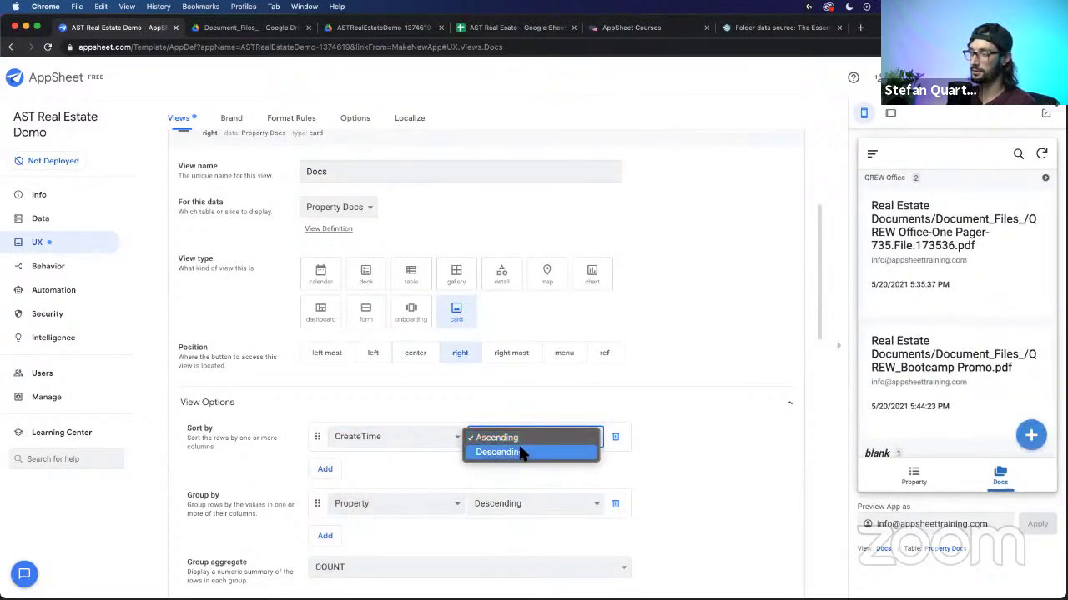
left_click(519, 448)
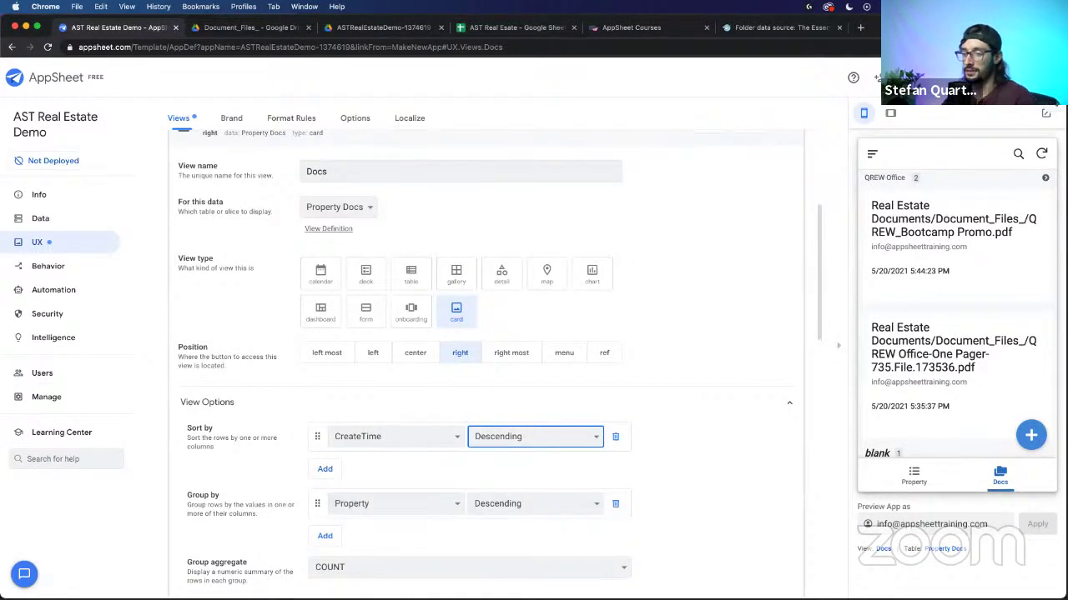
mouse_move(533, 596)
left_click(729, 414)
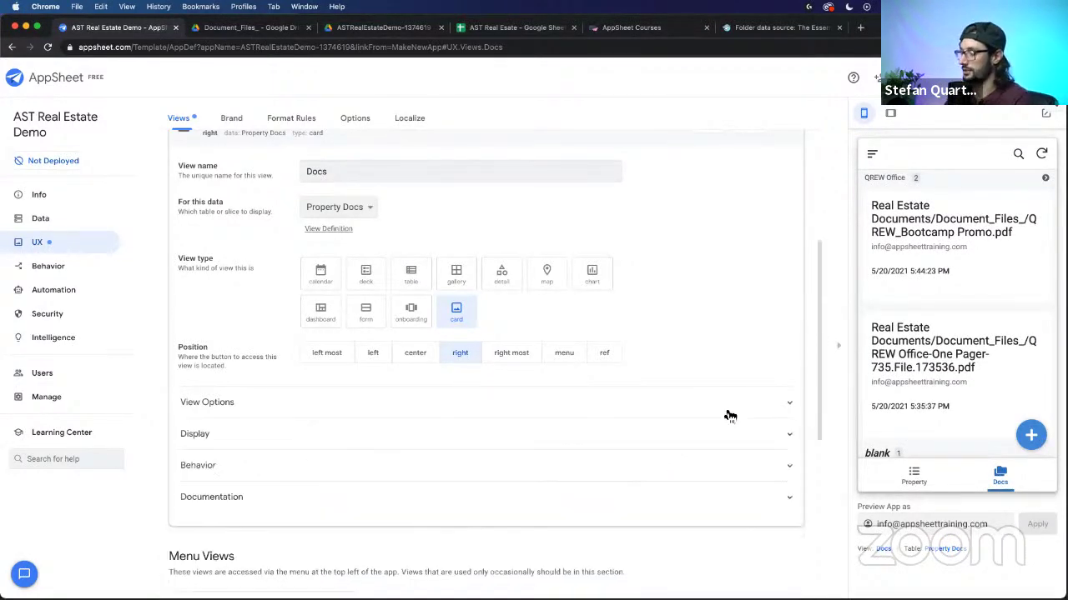
Step: Duplicate the AppSheet Intro one-pager PDF in the Finder Downloads folder
key("ctrl+Up")
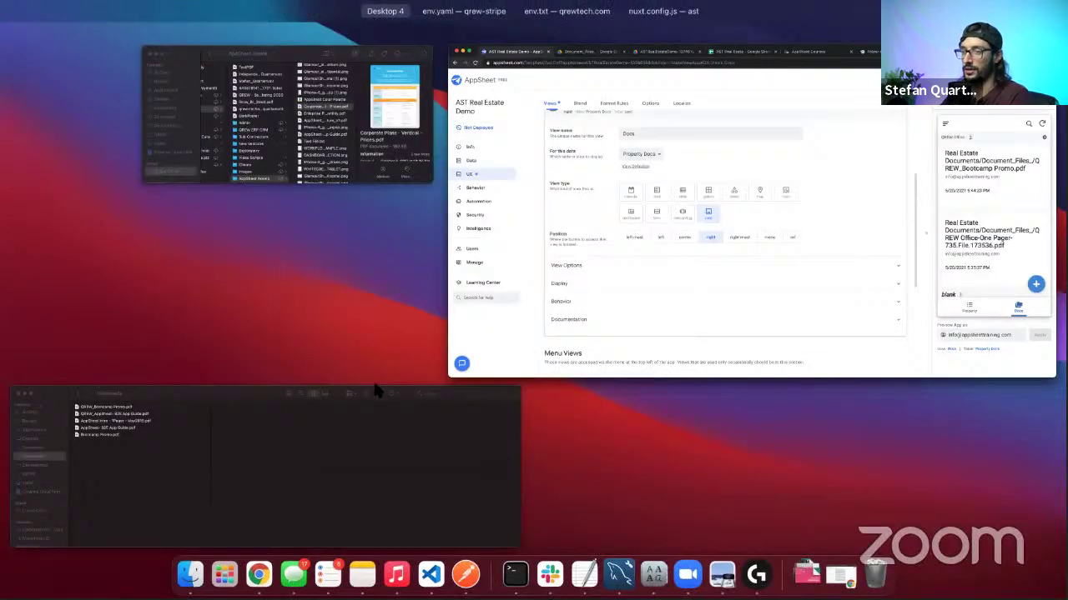
left_click(146, 433)
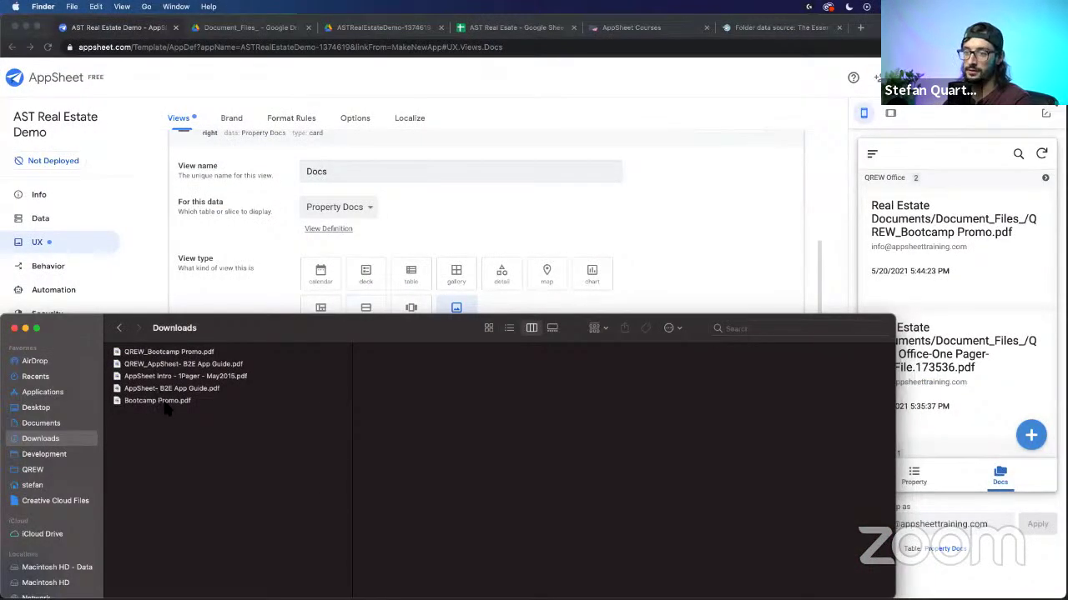
left_click(185, 377)
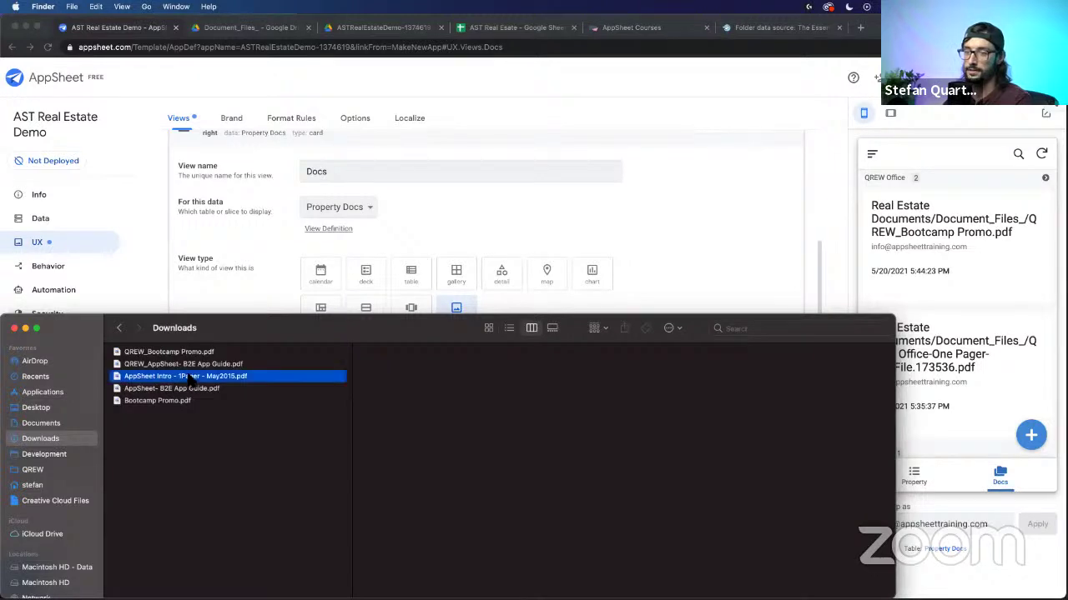
right_click(188, 379)
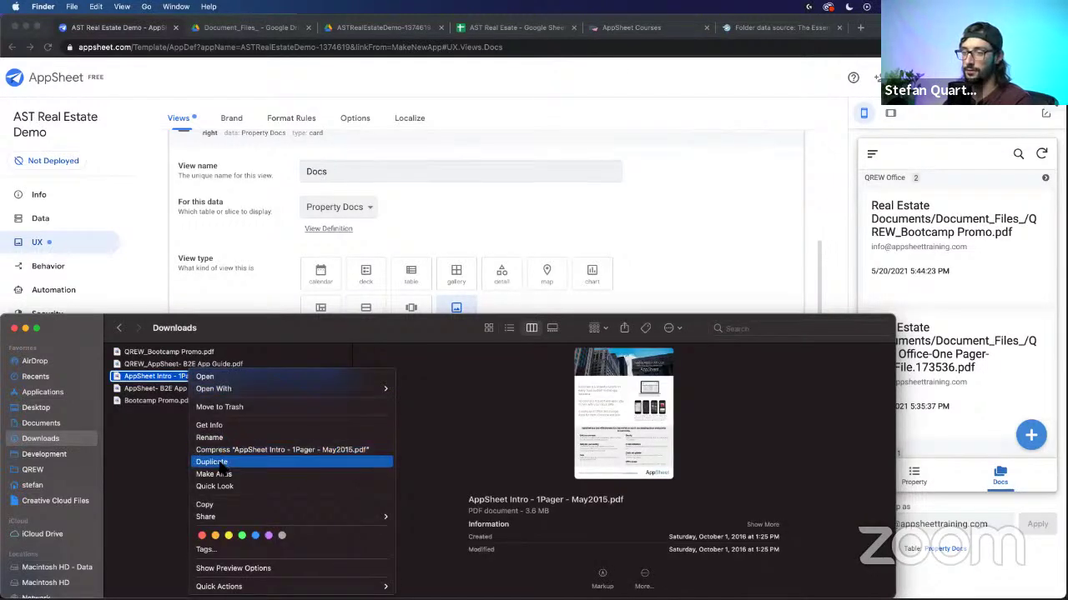
left_click(222, 466)
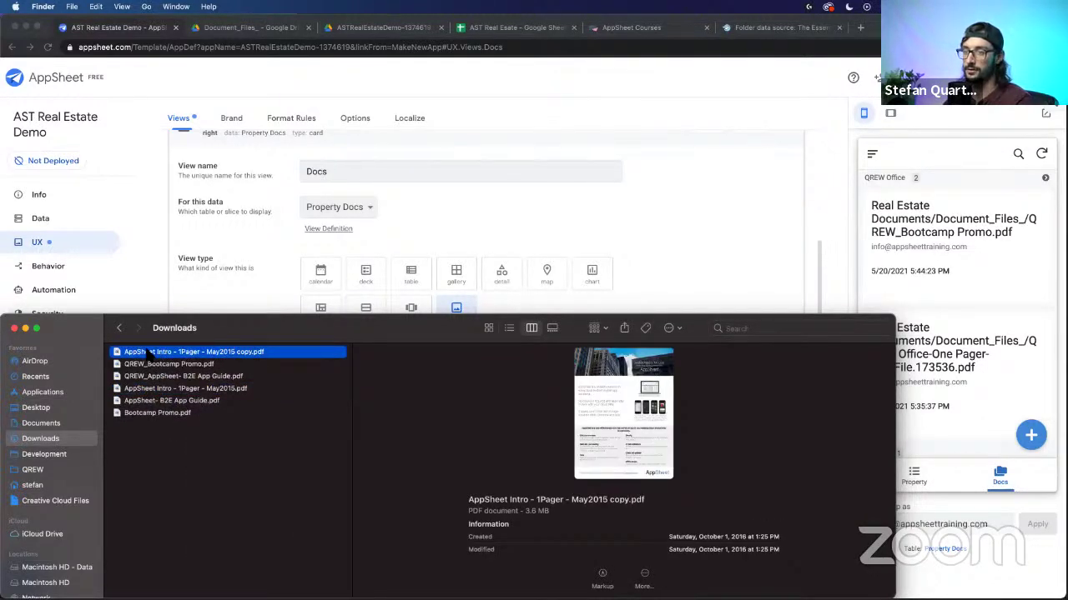
Step: Rename the copy to QREW_AppSheet Intro - 1Pager - May2015.pdf and return to Chrome
left_click(147, 352)
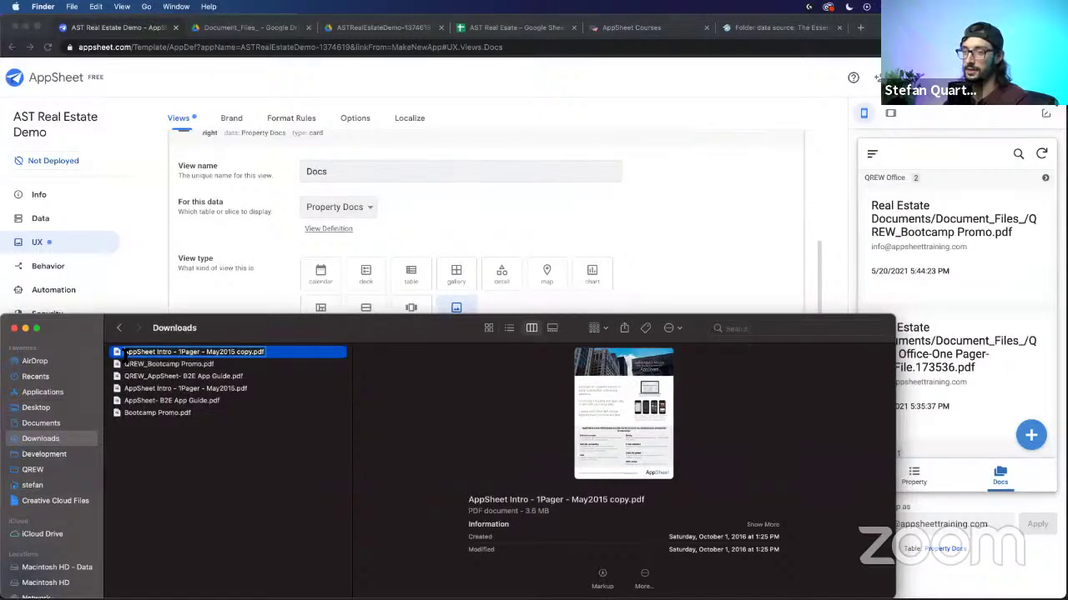
key("Up")
type("QREW_")
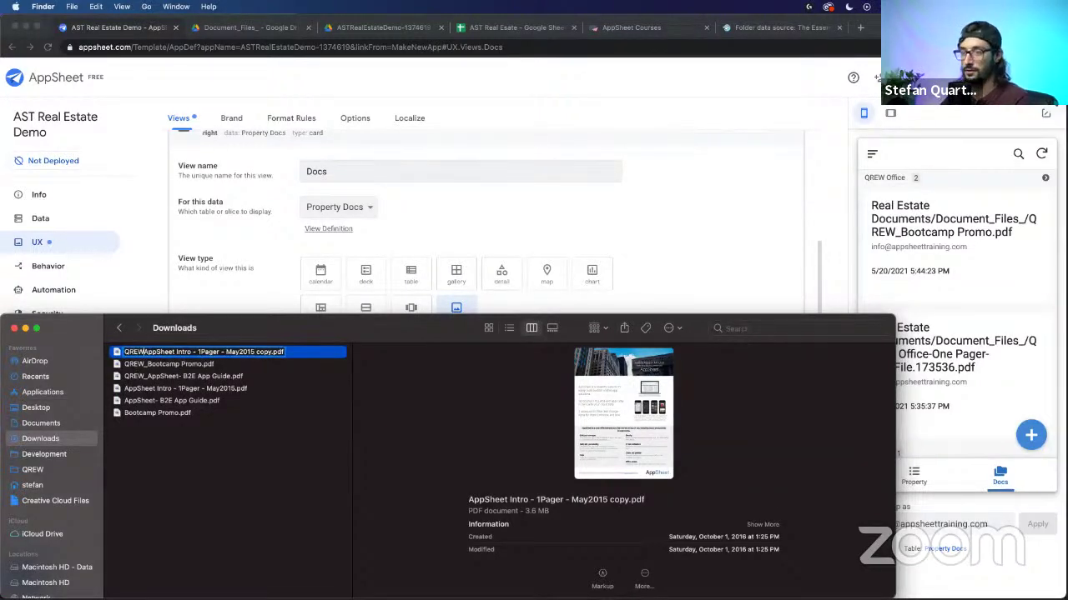
type("_")
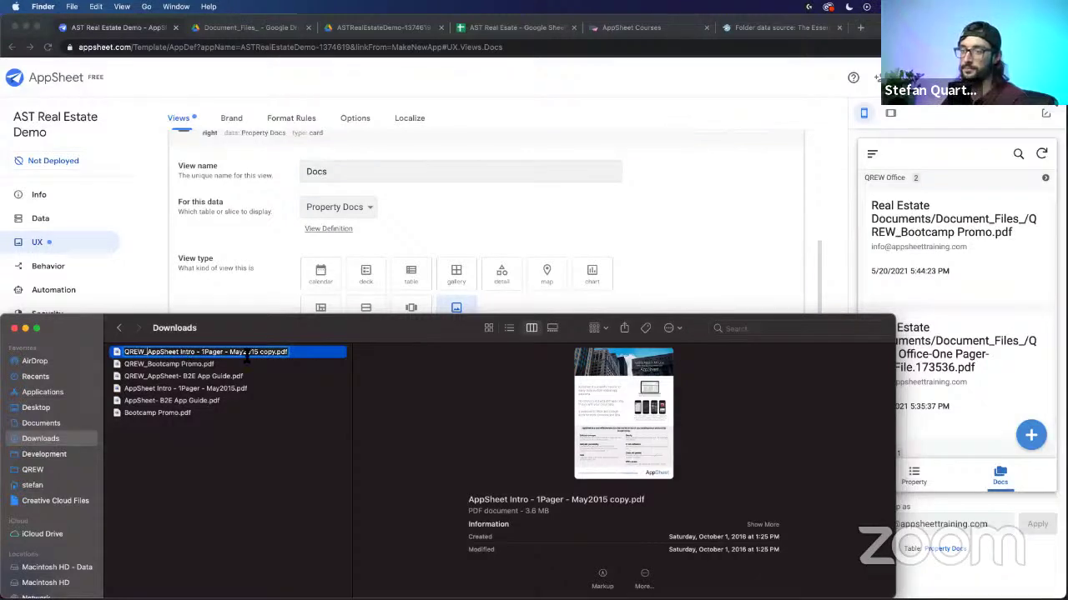
left_click_drag(259, 352, 278, 354)
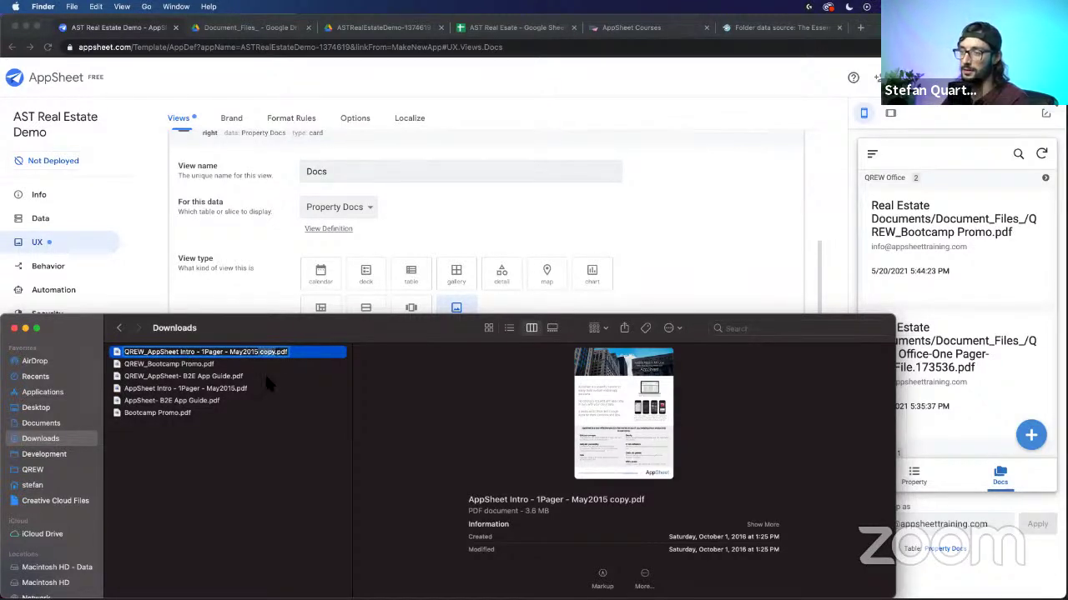
key("BackSpace")
key("Return")
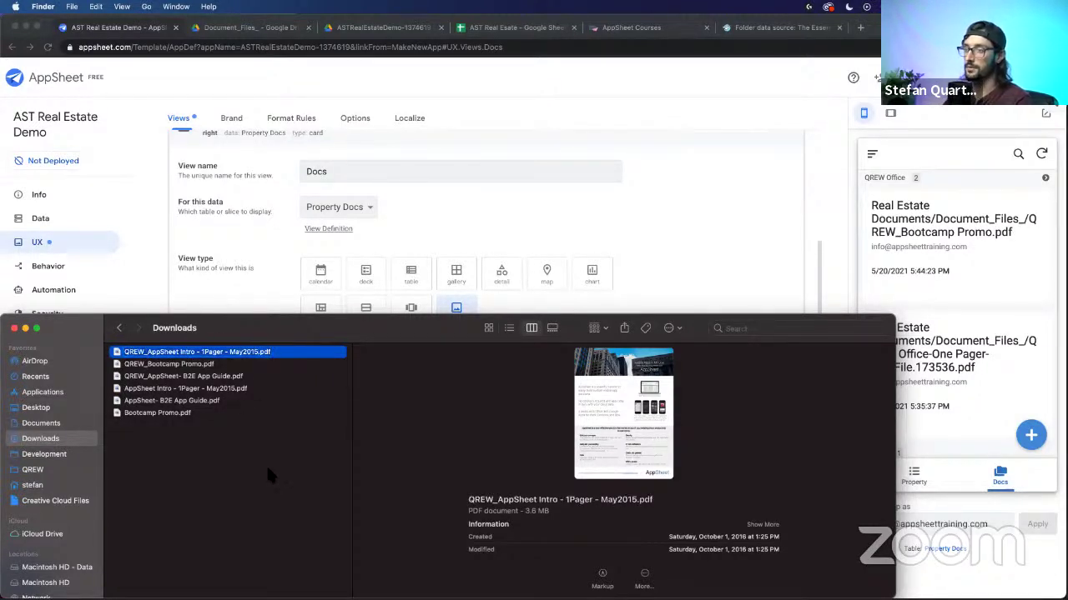
left_click(283, 429)
left_click(273, 352)
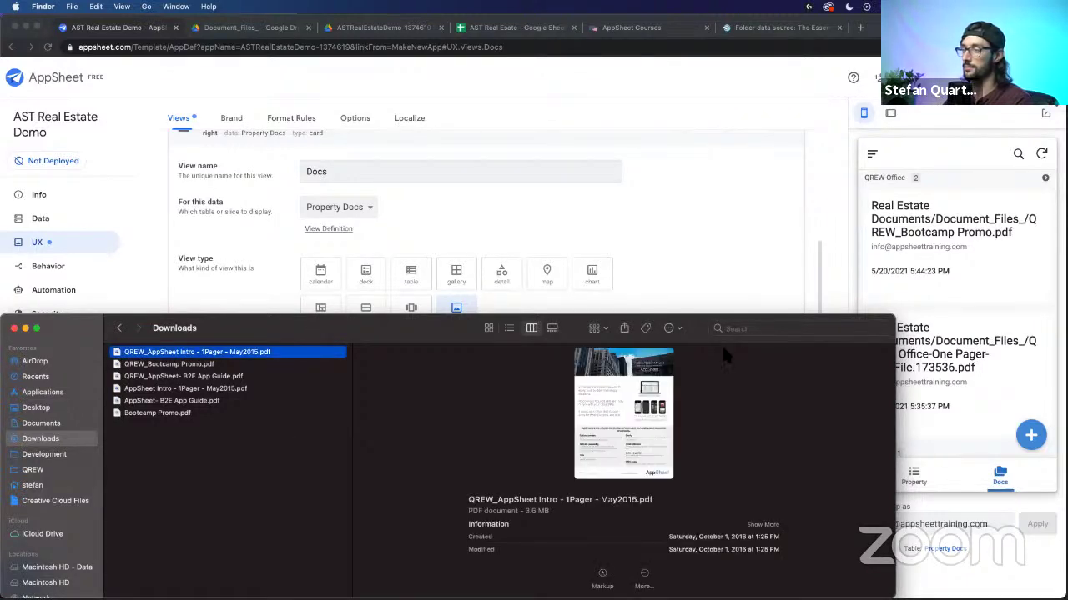
scroll(965, 298, "down", 3)
scroll(965, 299, "up", 3)
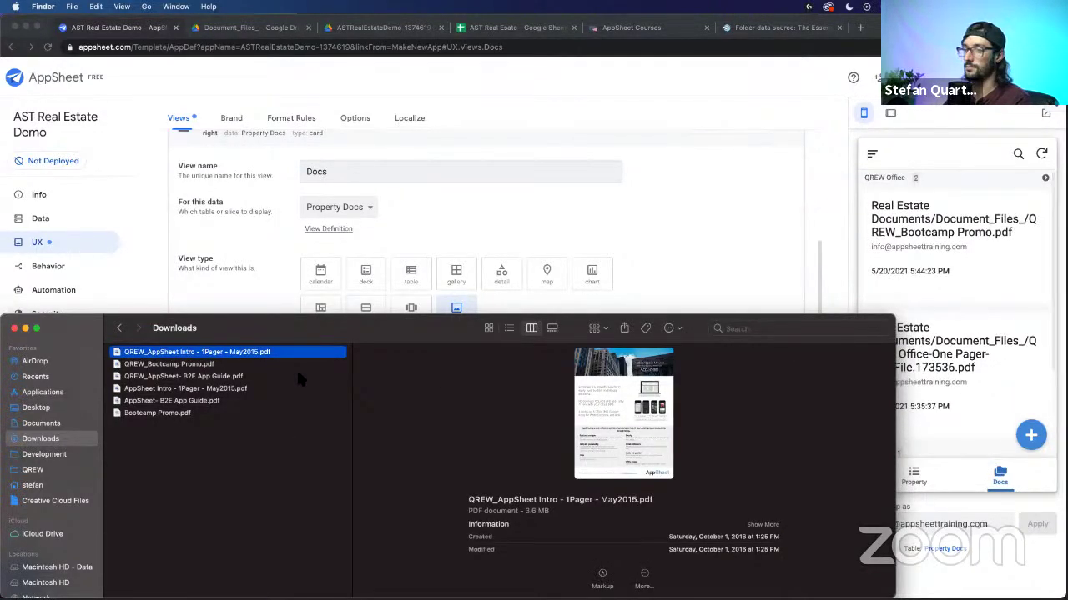
left_click(828, 241)
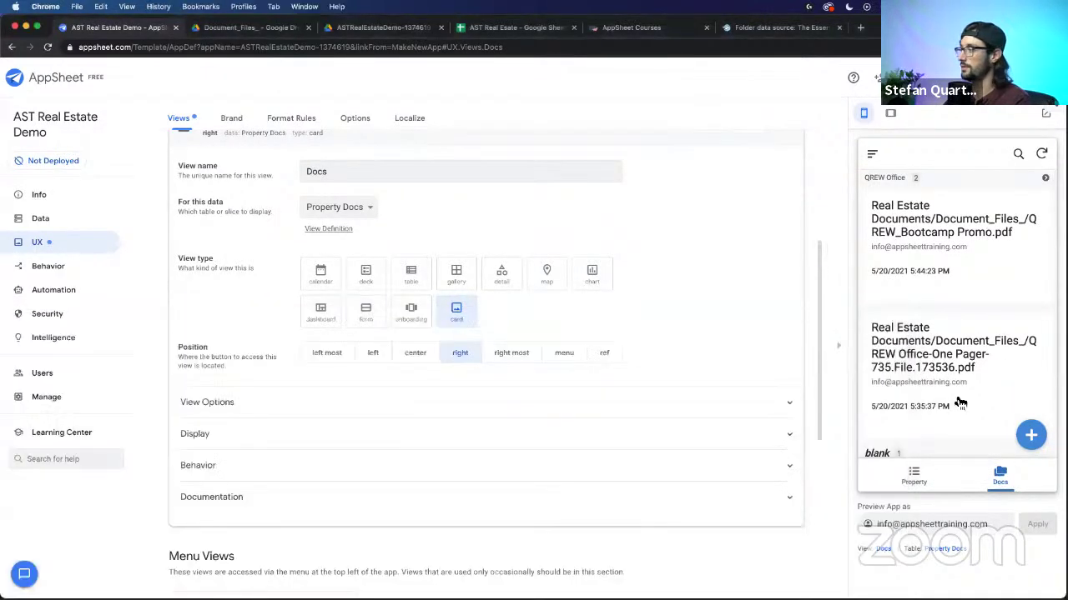
Step: Open the QREW Office property in the preview, discarding a stray new-document form
left_click(1031, 435)
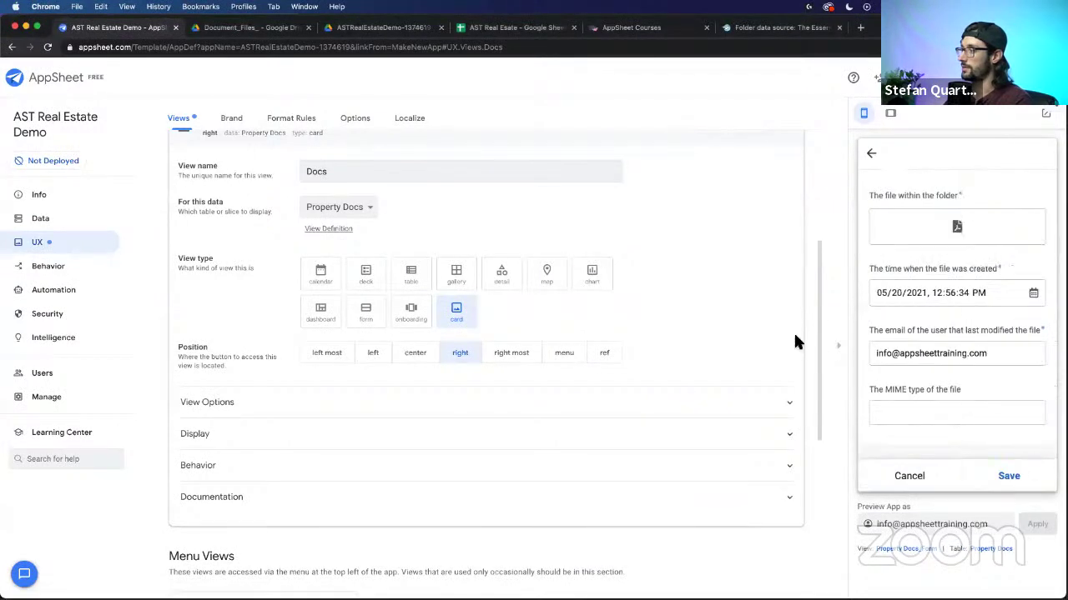
left_click(909, 476)
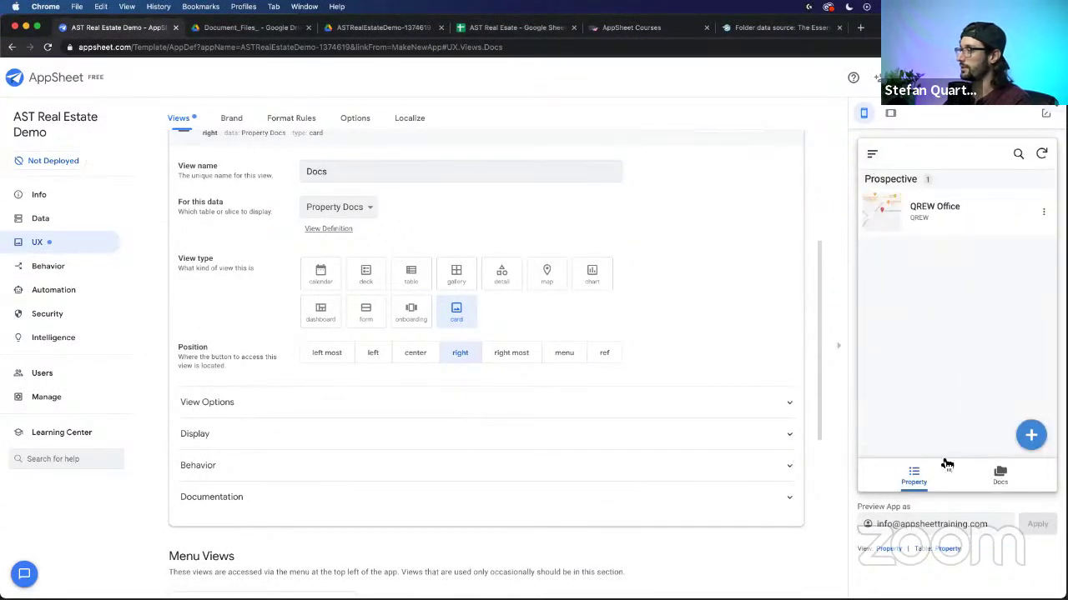
left_click(936, 218)
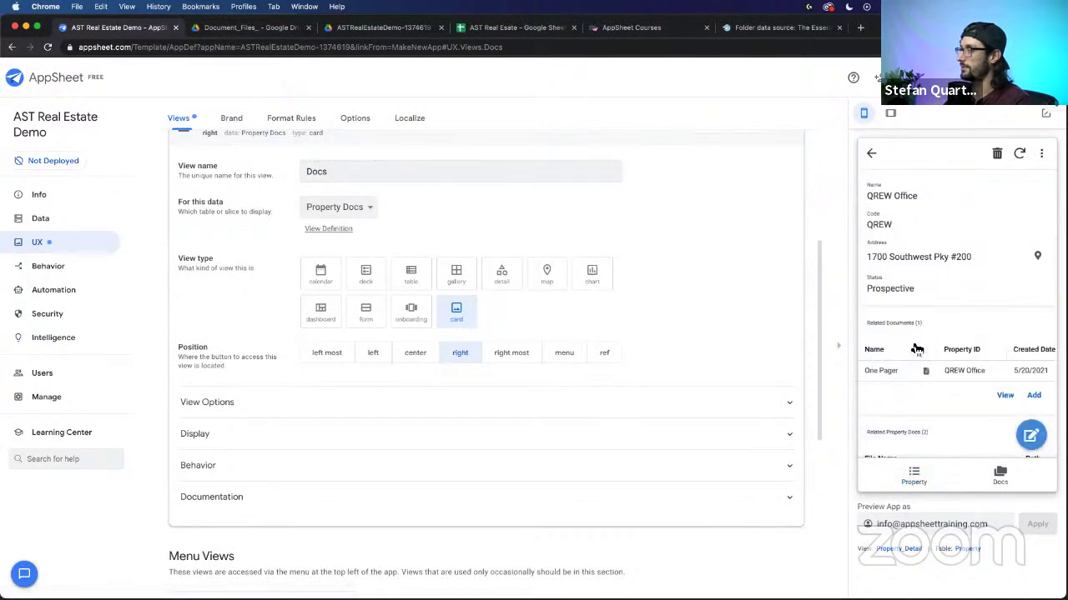
scroll(939, 303, "down", 3)
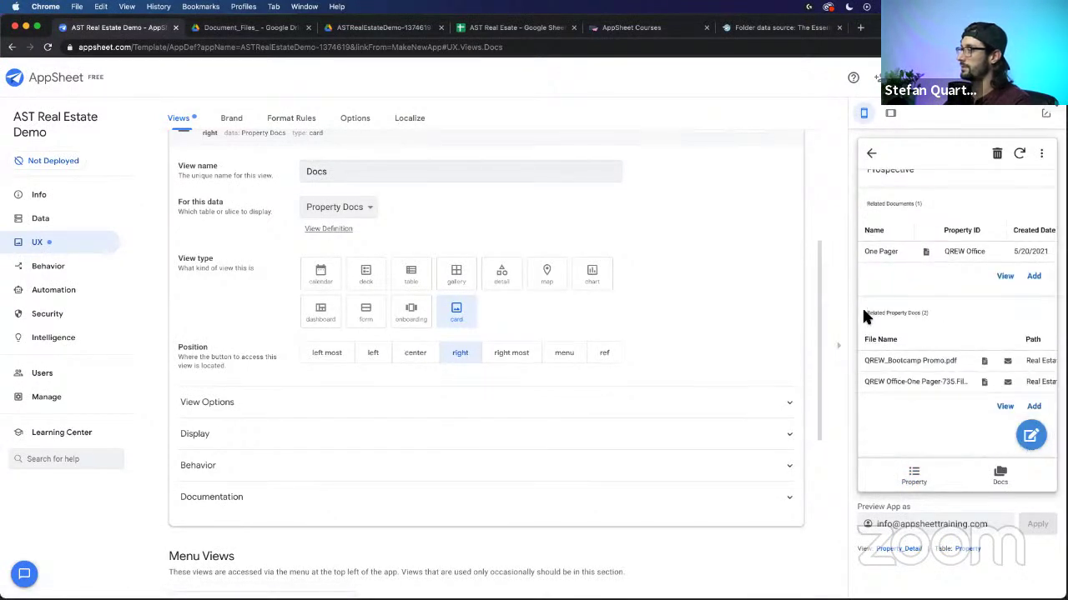
Step: Upload QREW_AppSheet Intro - 1Pager - May2015.pdf to QREW Office's Property Docs, save, and sync
left_click(1034, 406)
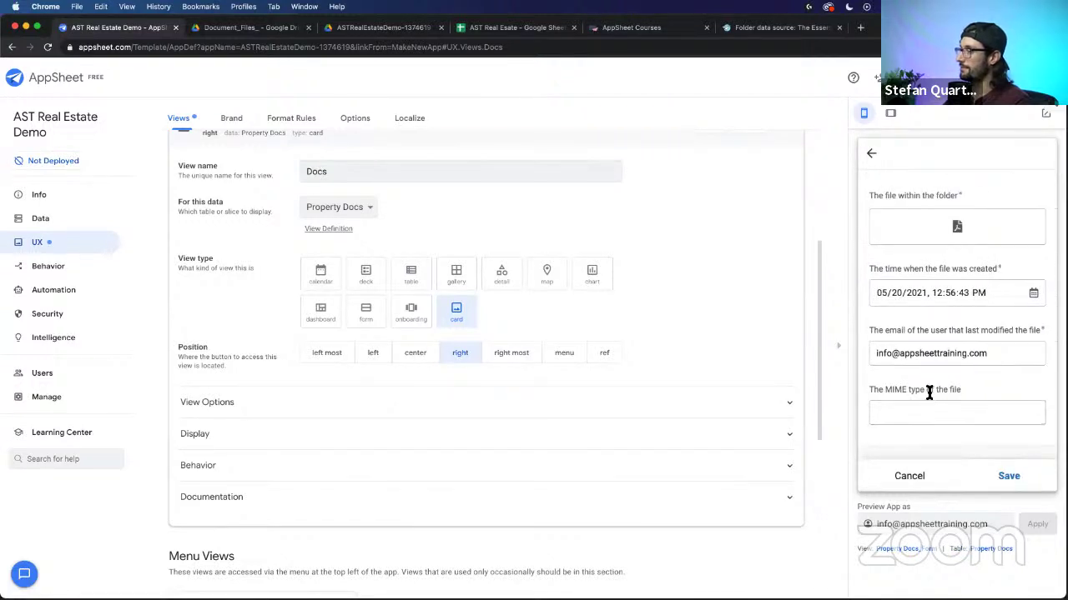
left_click(946, 221)
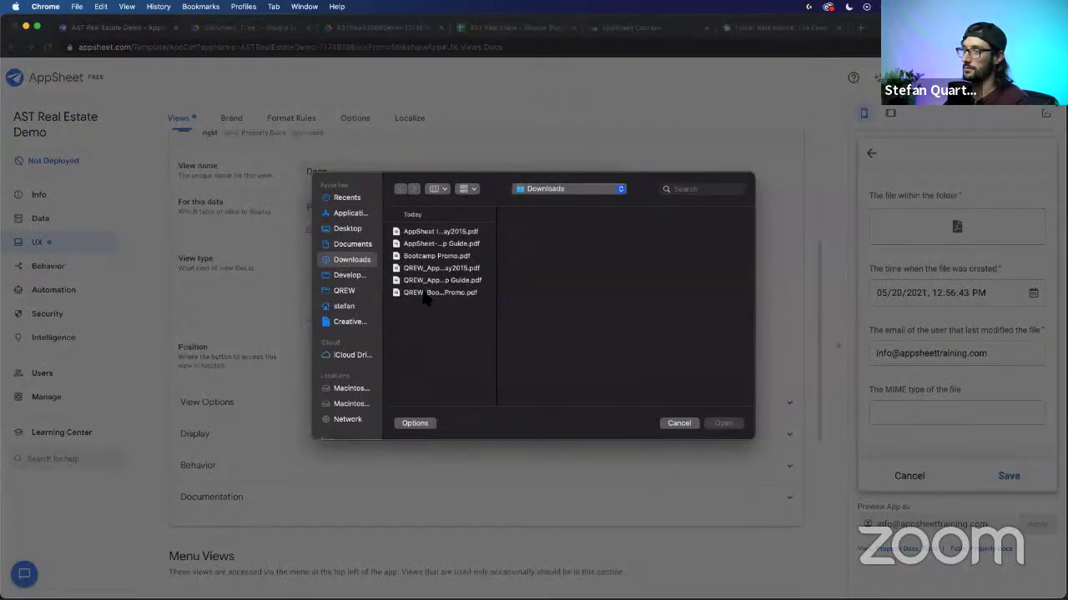
left_click_drag(496, 318, 593, 330)
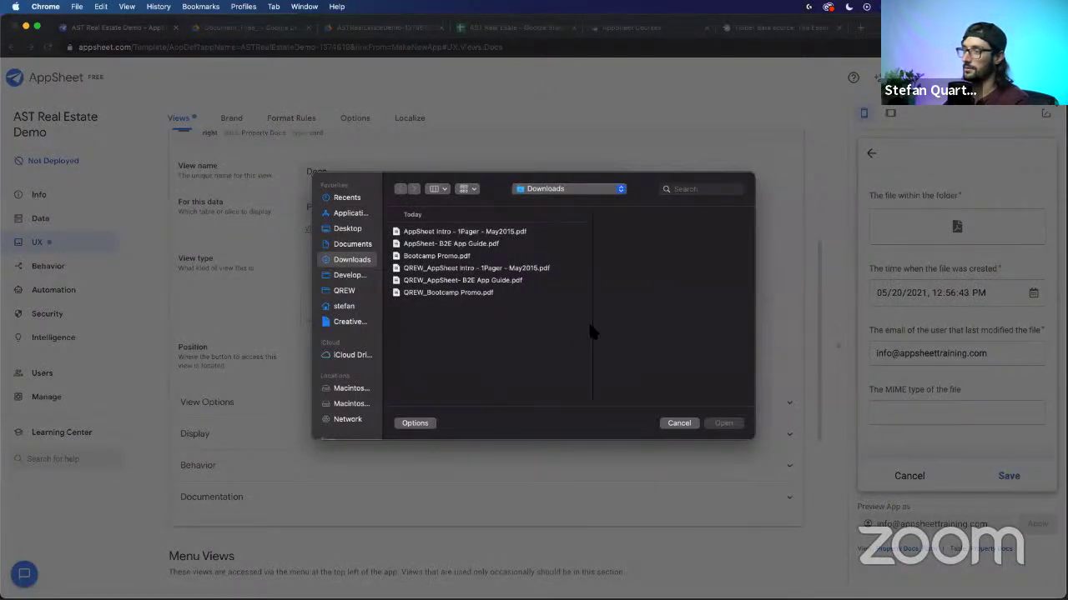
left_click(448, 269)
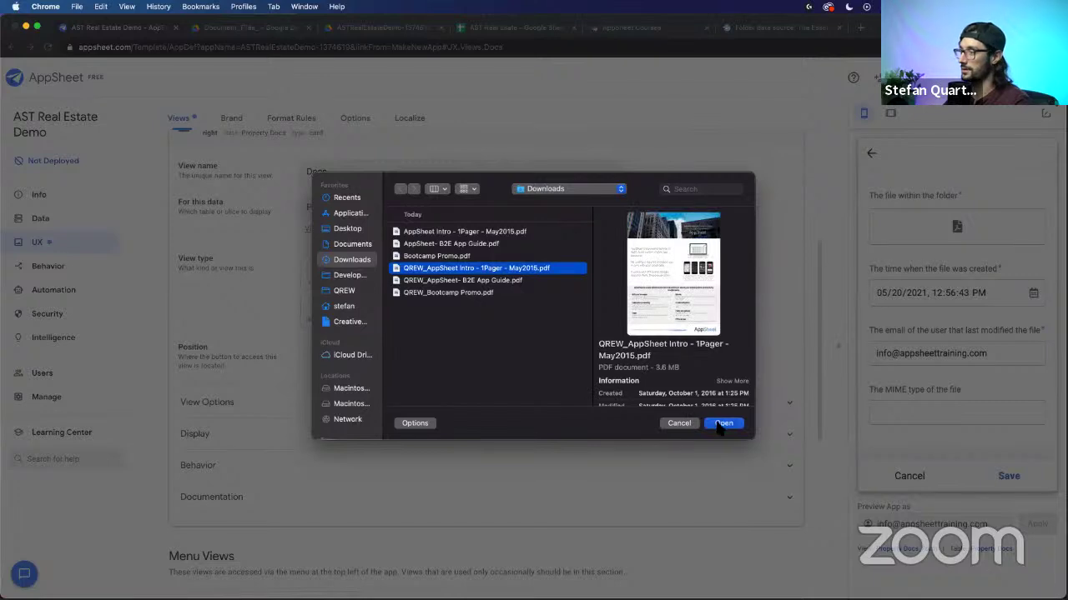
left_click(723, 425)
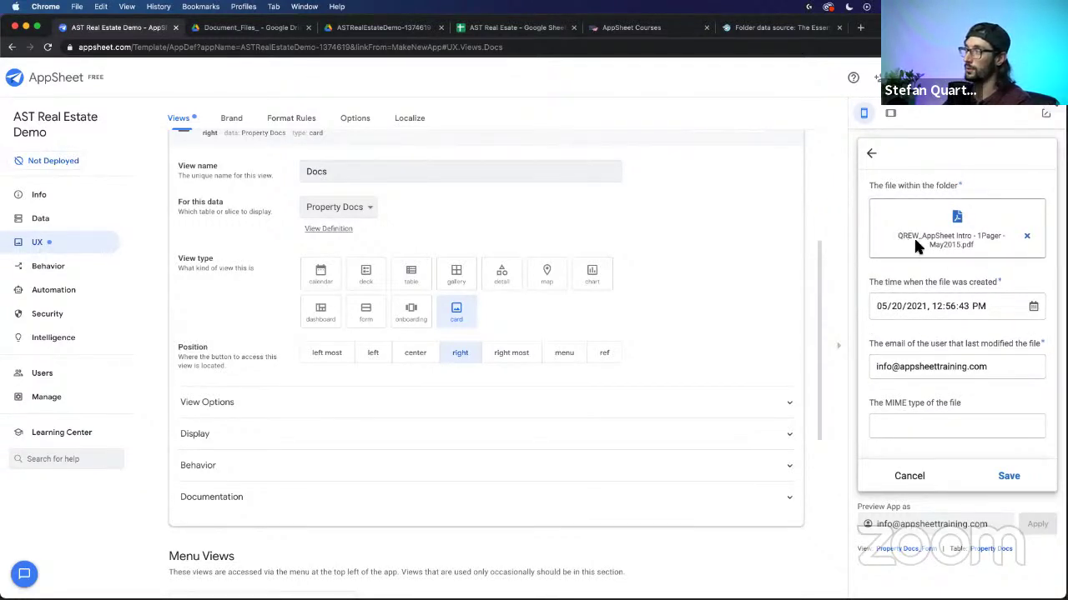
left_click(1004, 477)
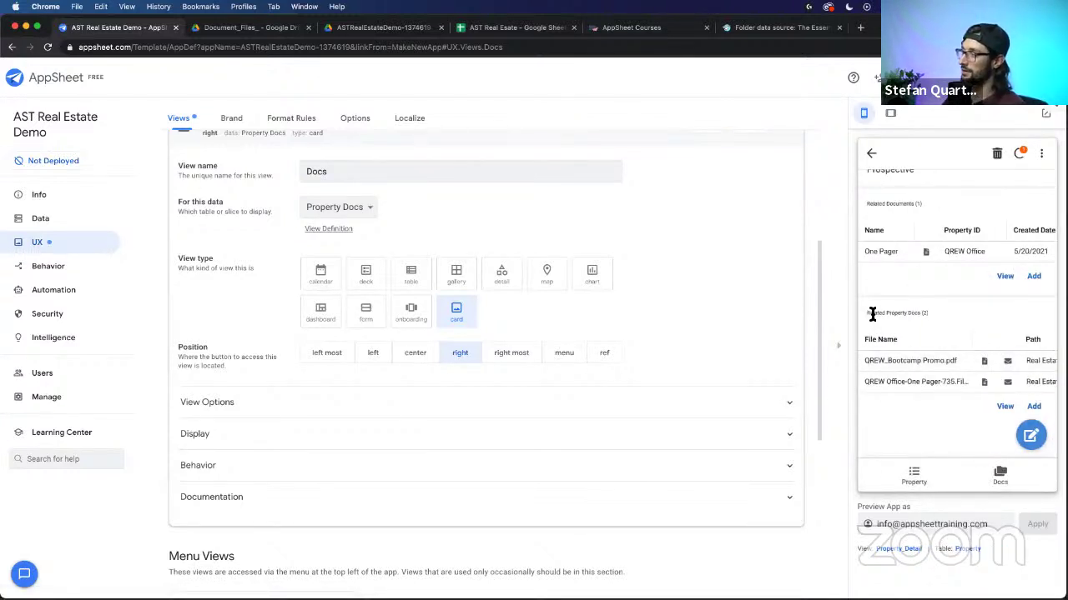
mouse_move(871, 314)
left_mouse_down()
mouse_move(934, 315)
mouse_move(879, 316)
left_mouse_up()
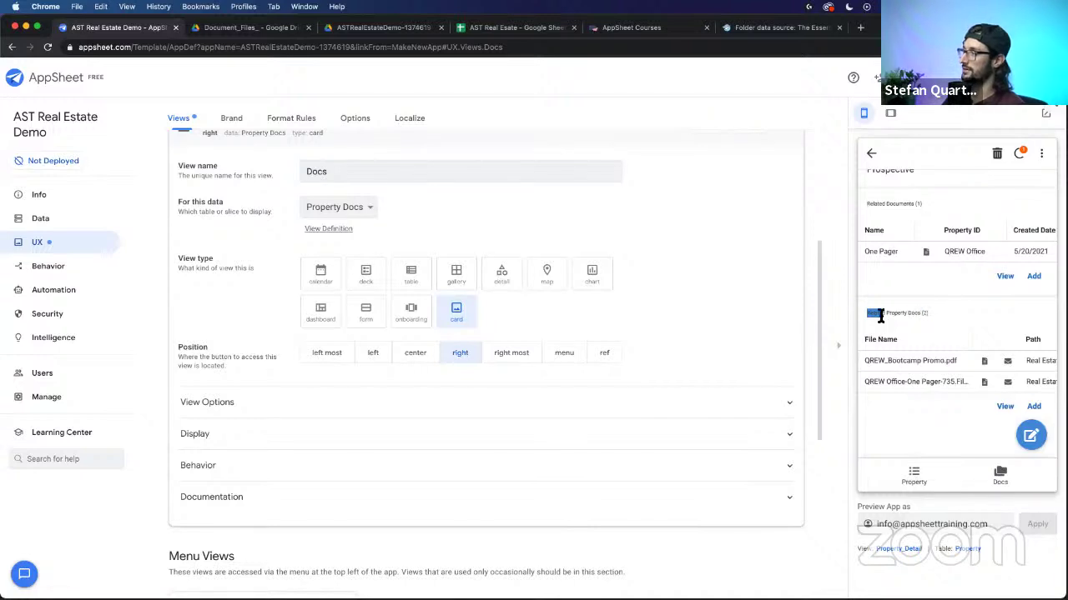
left_click(1019, 159)
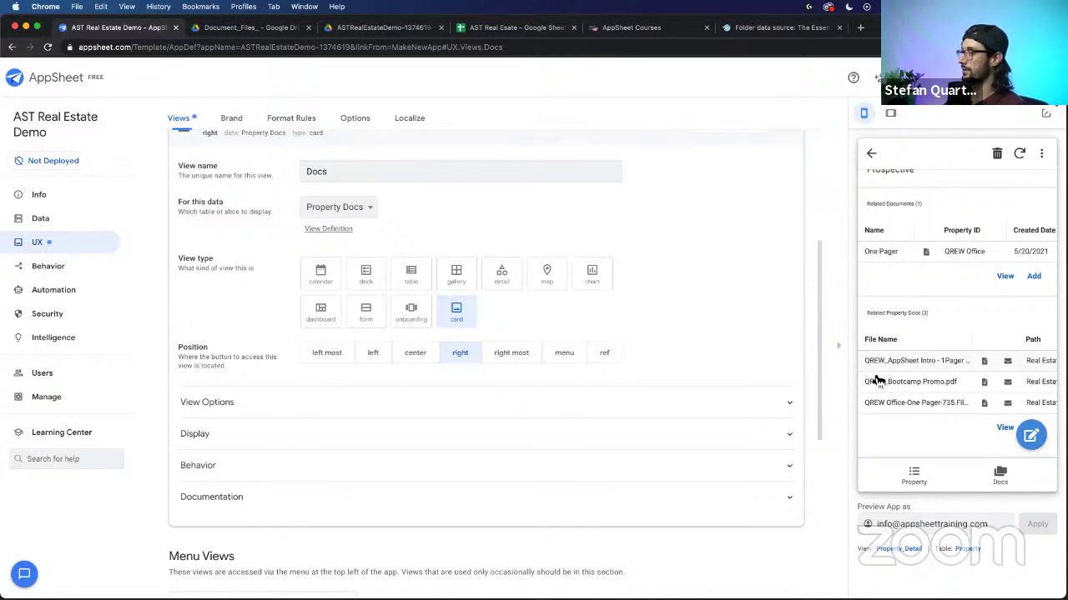
scroll(889, 367, "up", 3)
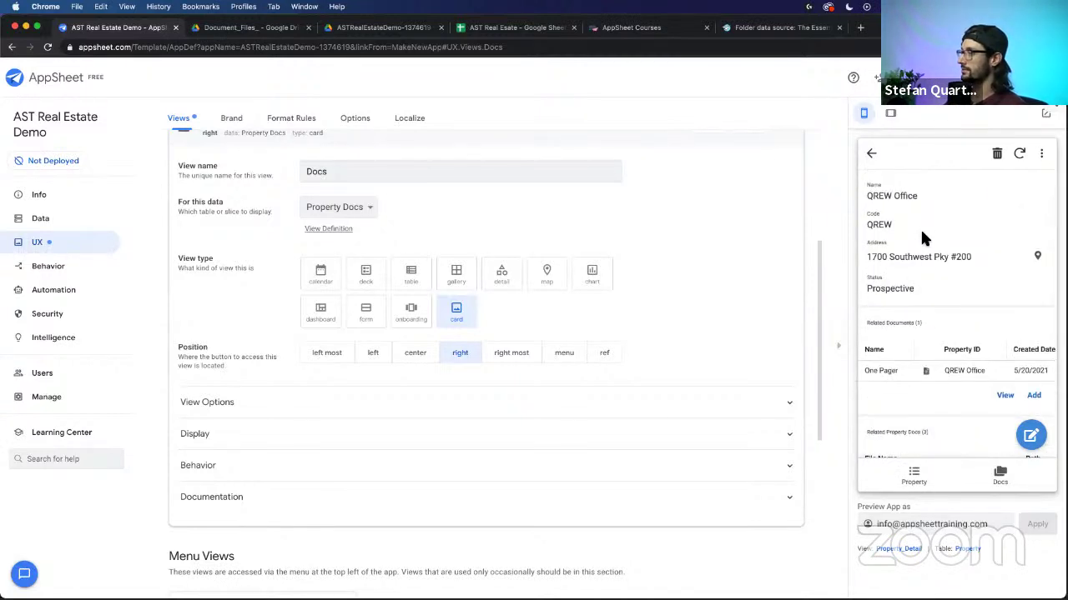
scroll(930, 323, "down", 3)
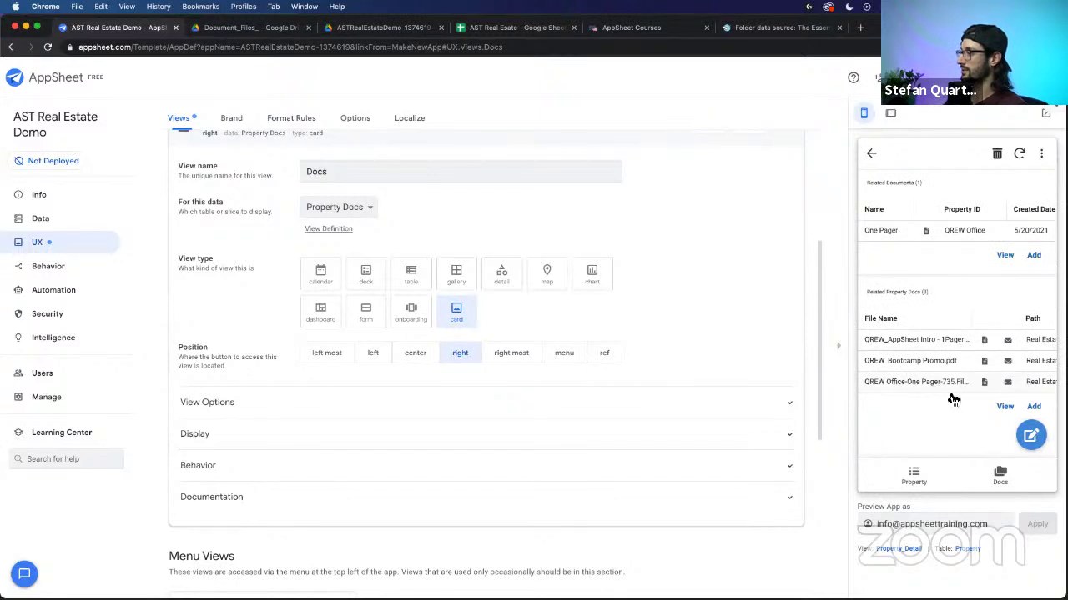
scroll(947, 308, "up", 3)
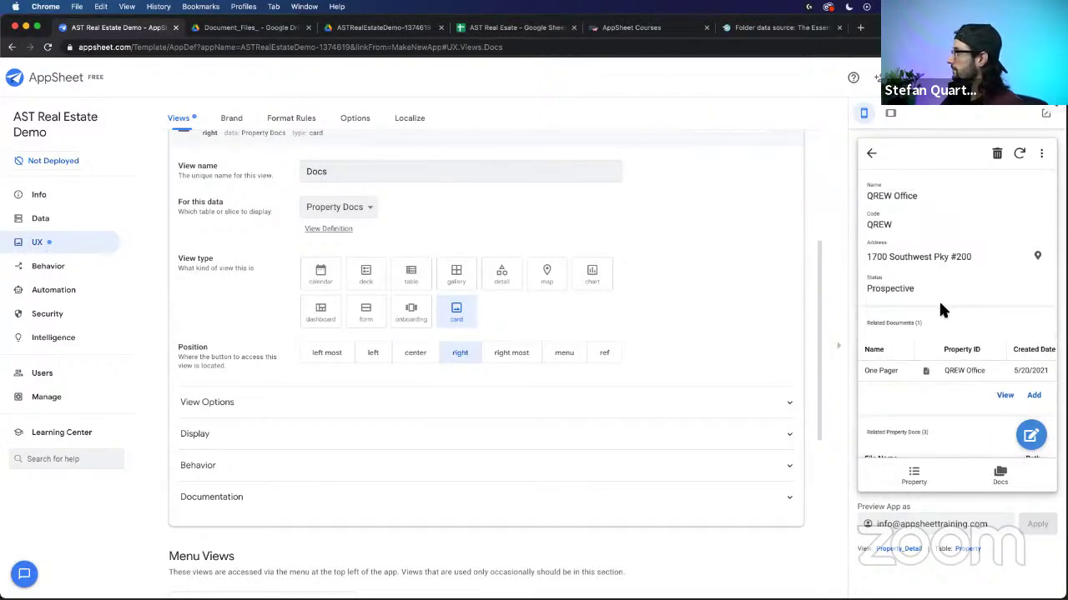
scroll(914, 317, "down", 3)
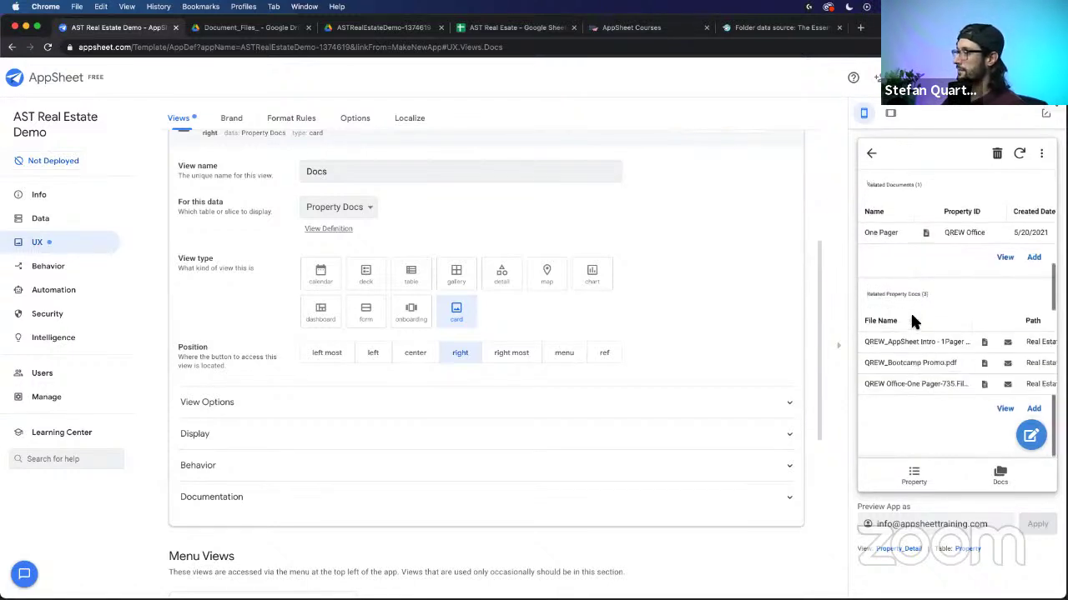
scroll(912, 317, "up", 3)
scroll(916, 322, "down", 3)
scroll(913, 321, "up", 3)
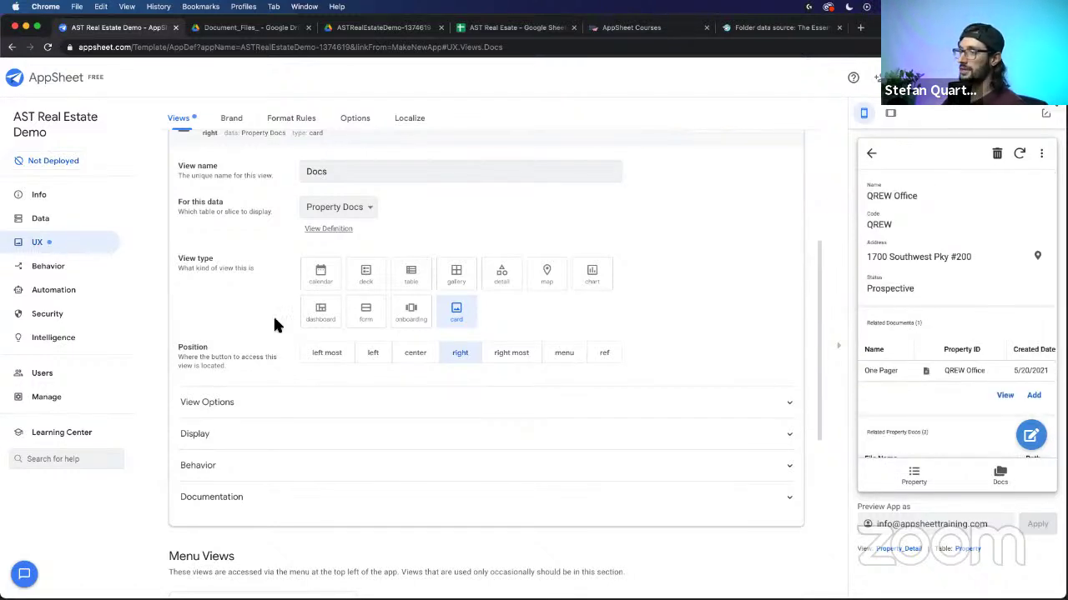
scroll(218, 291, "up", 5)
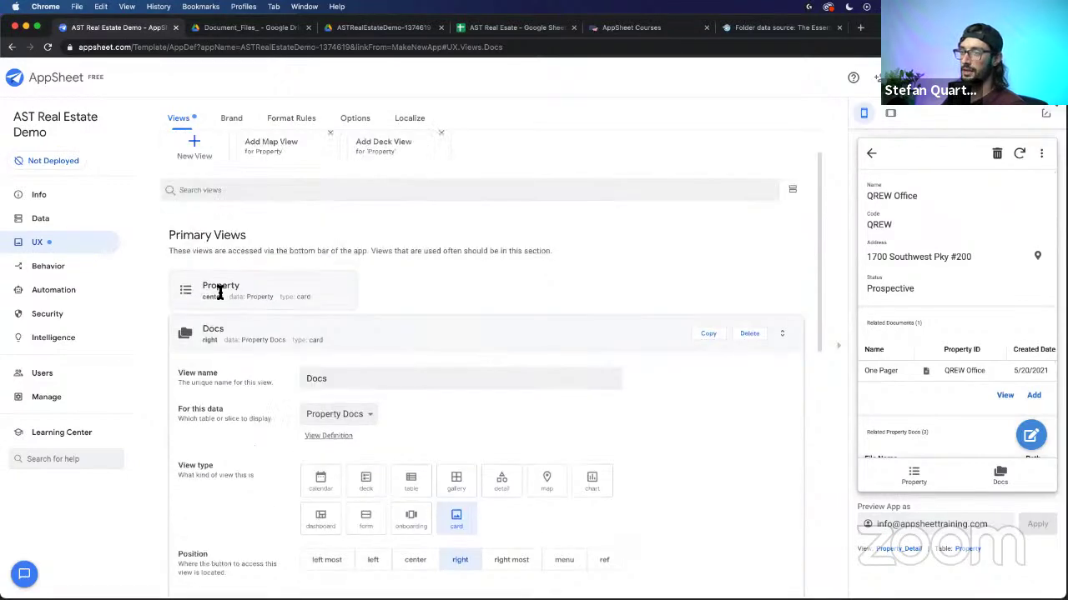
left_click(423, 387)
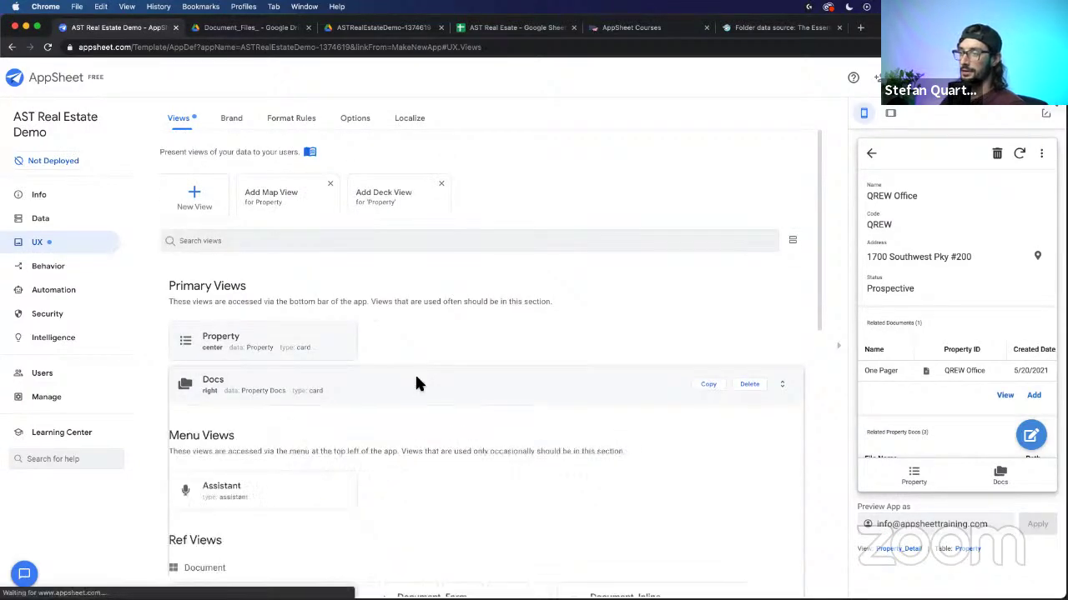
left_click(51, 266)
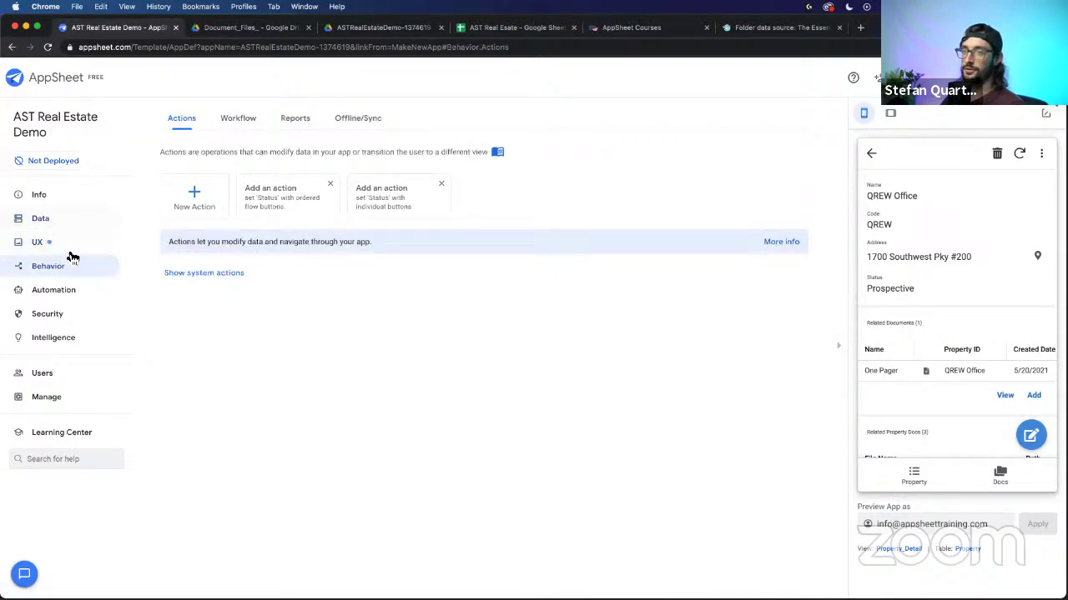
left_click(211, 209)
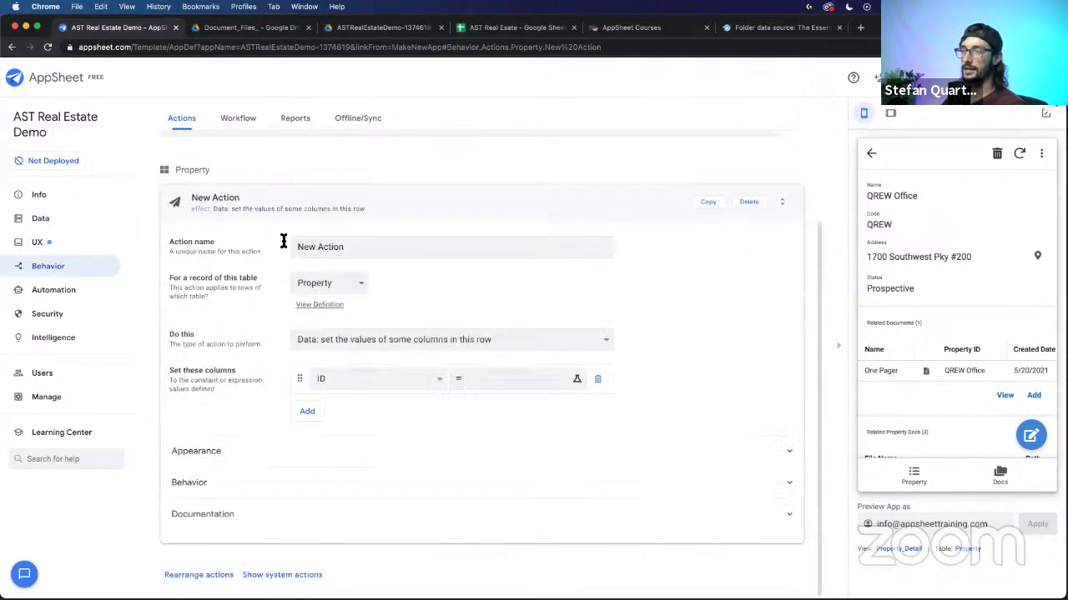
left_click(348, 247)
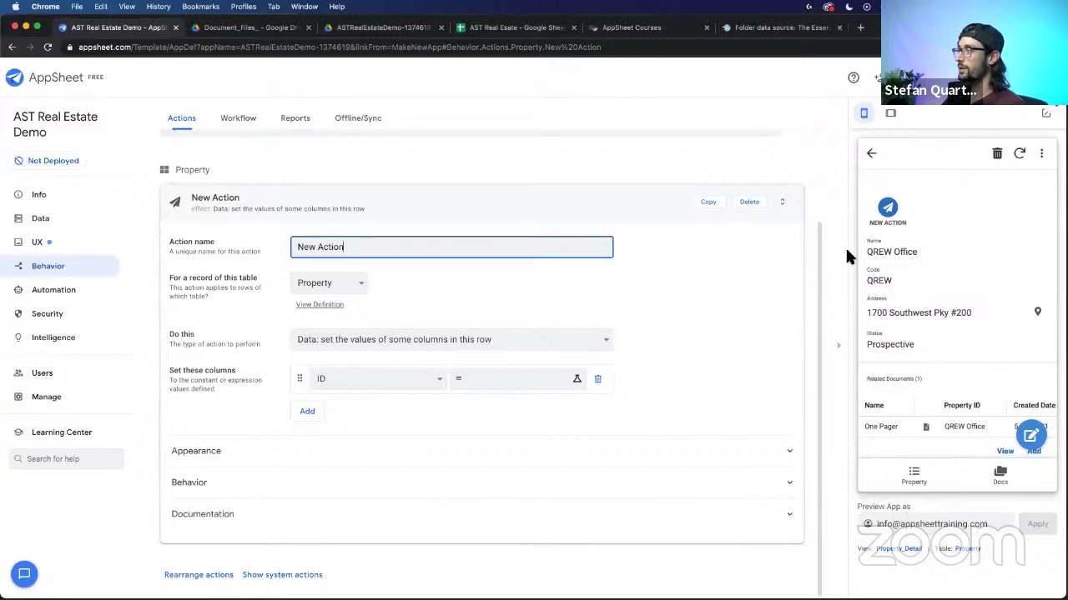
left_click(910, 482)
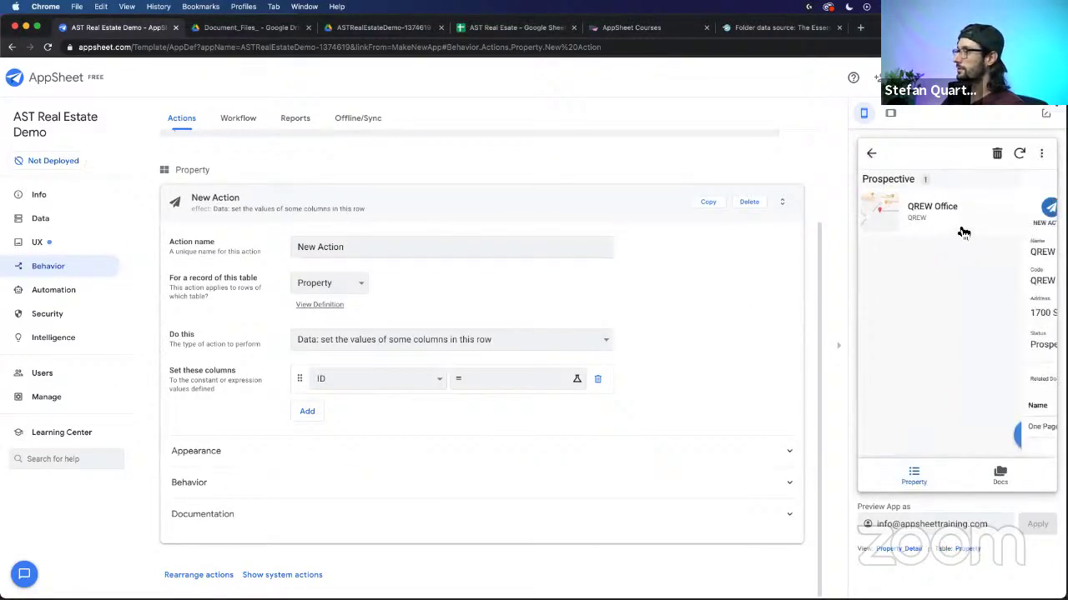
left_click(964, 233)
scroll(913, 285, "down", 3)
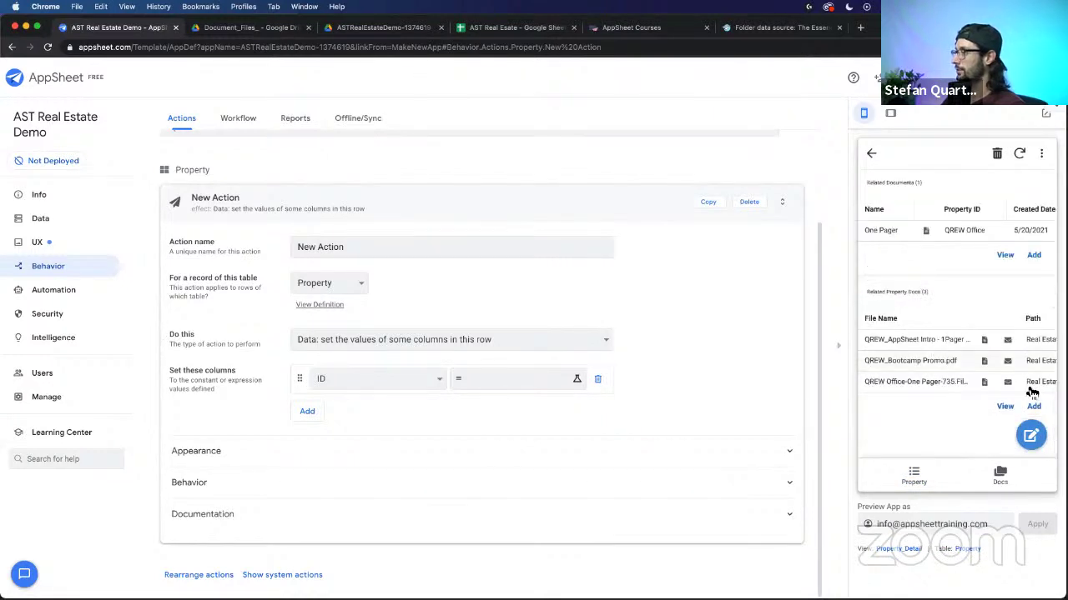
scroll(1034, 405, "up", 5)
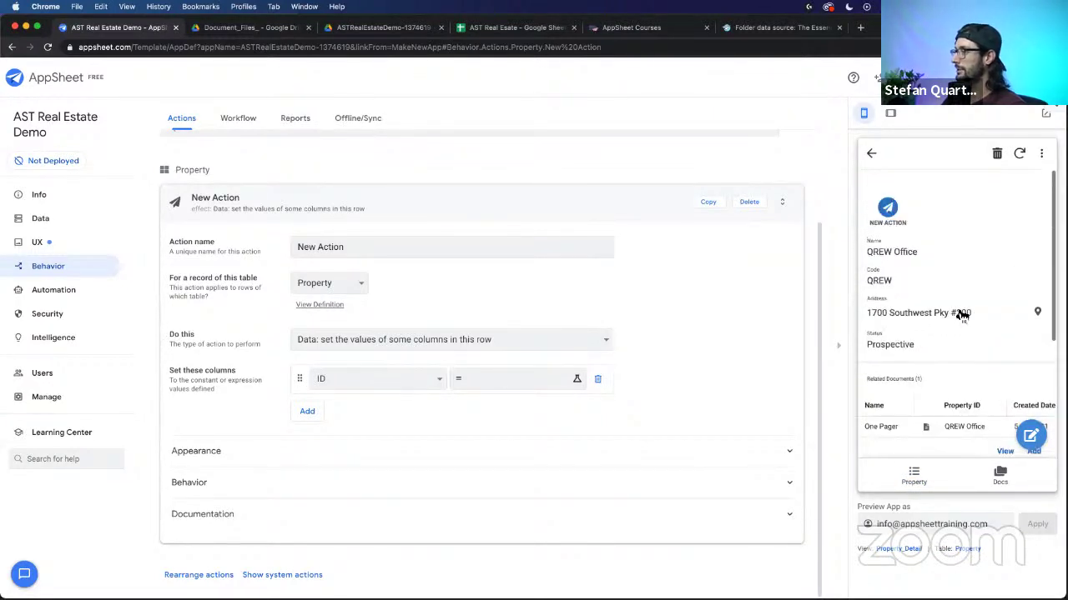
left_click(367, 249)
triple_click(366, 249)
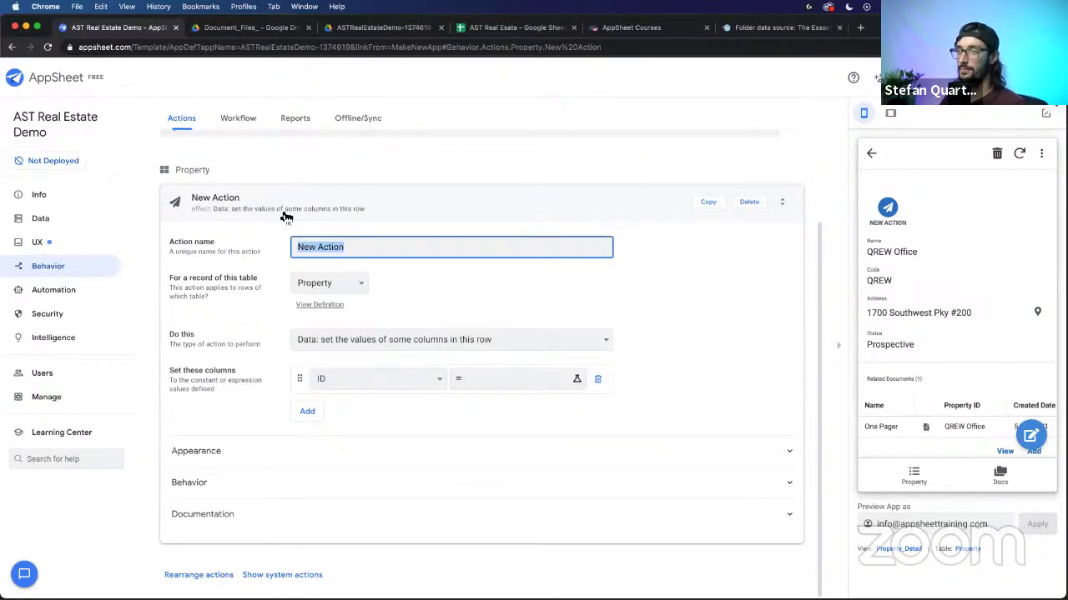
scroll(284, 217, "up", 3)
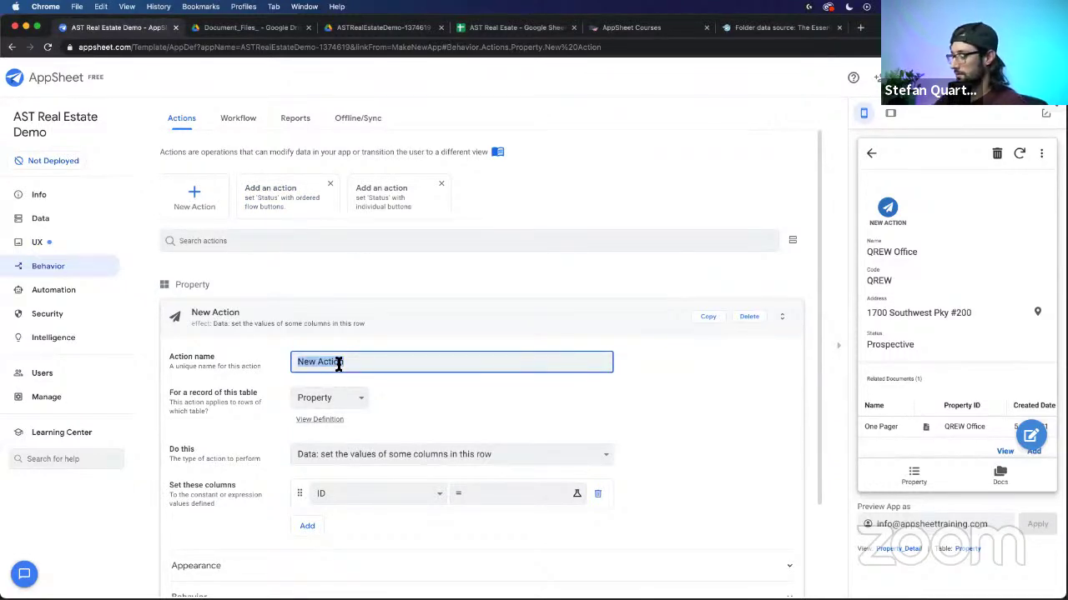
Step: Name the action Add File and set Do this to 'App: go to another view within this app'
type("Add File")
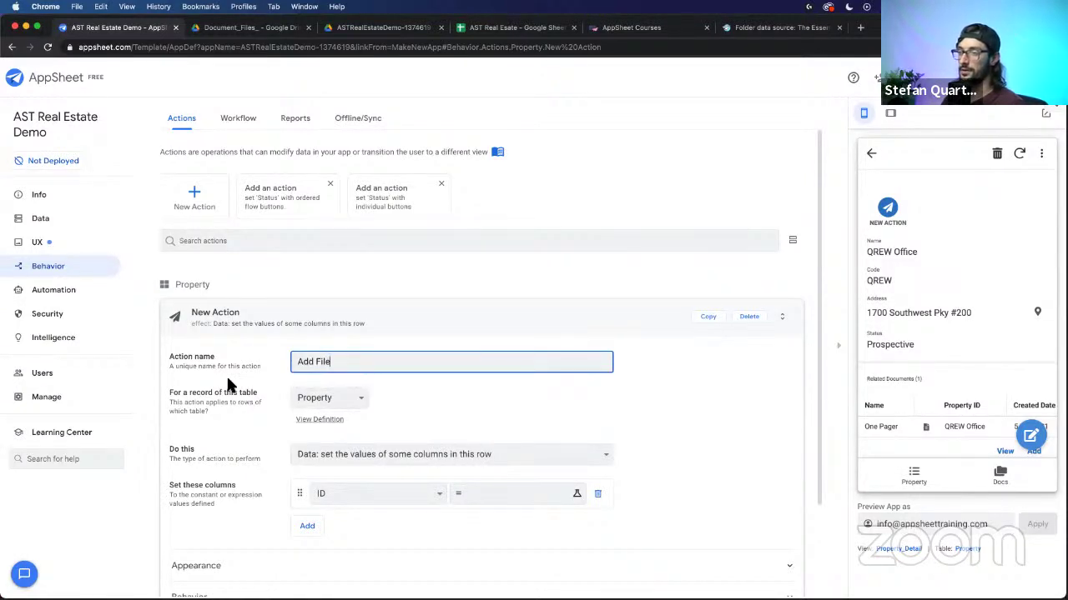
left_click_drag(168, 386, 263, 280)
scroll(264, 388, "down", 3)
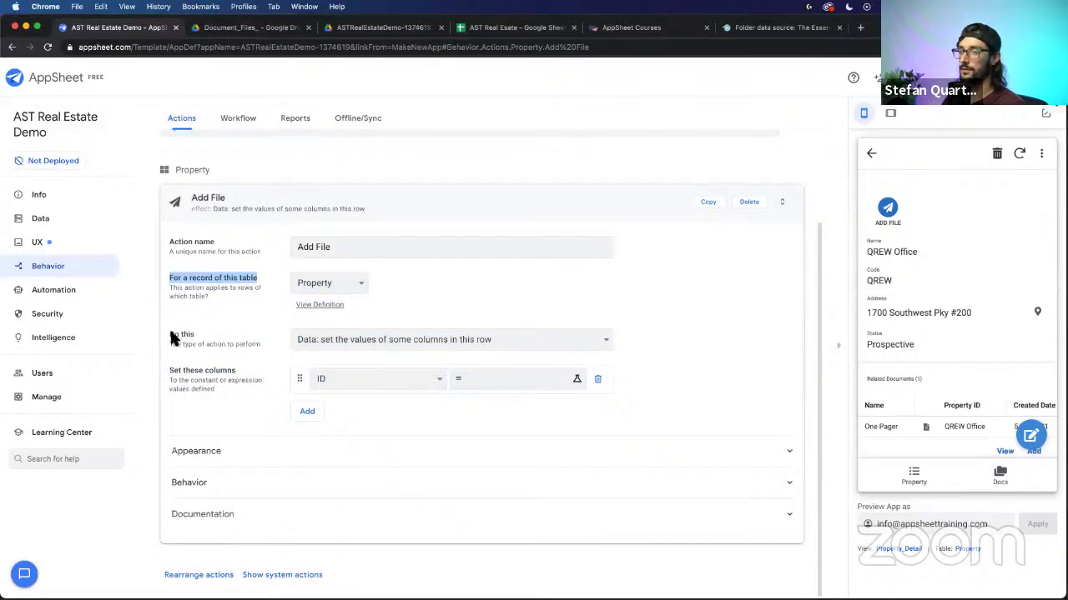
left_click_drag(171, 334, 197, 334)
left_click(450, 339)
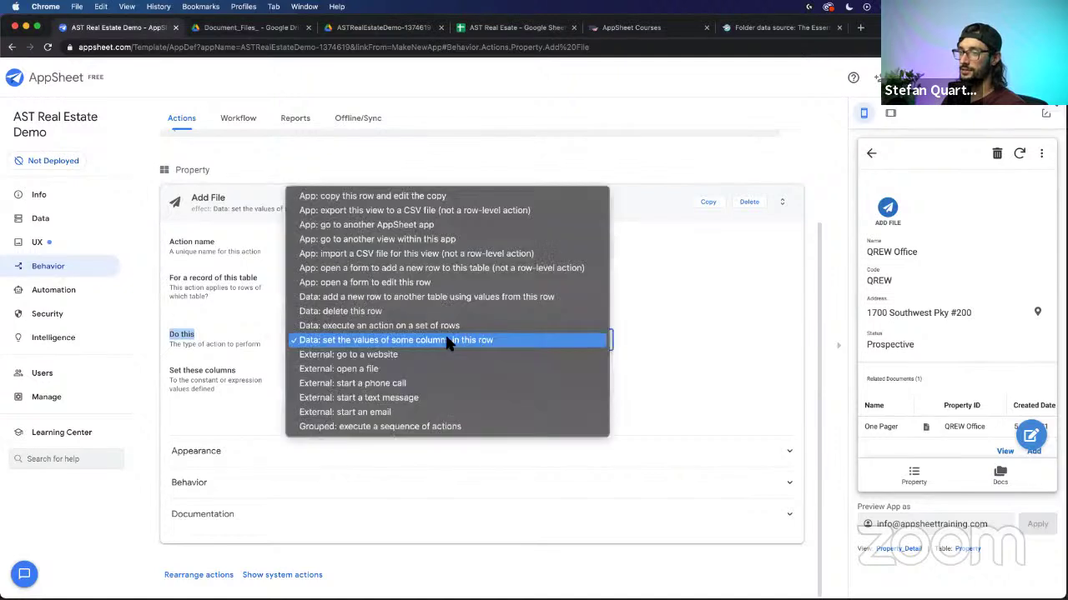
left_click(361, 340)
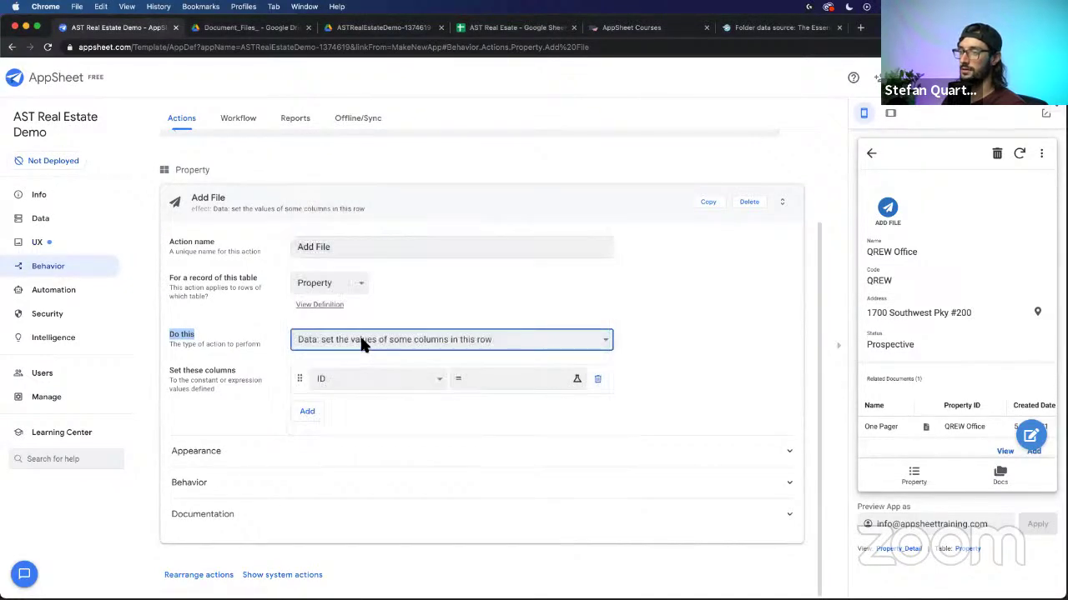
left_click(361, 342)
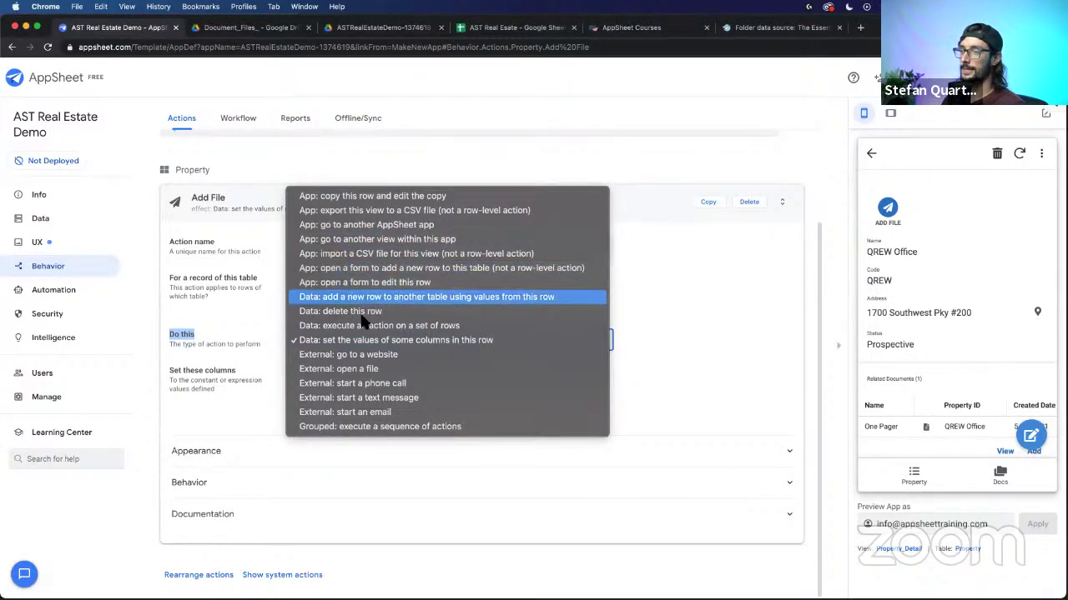
left_click(368, 240)
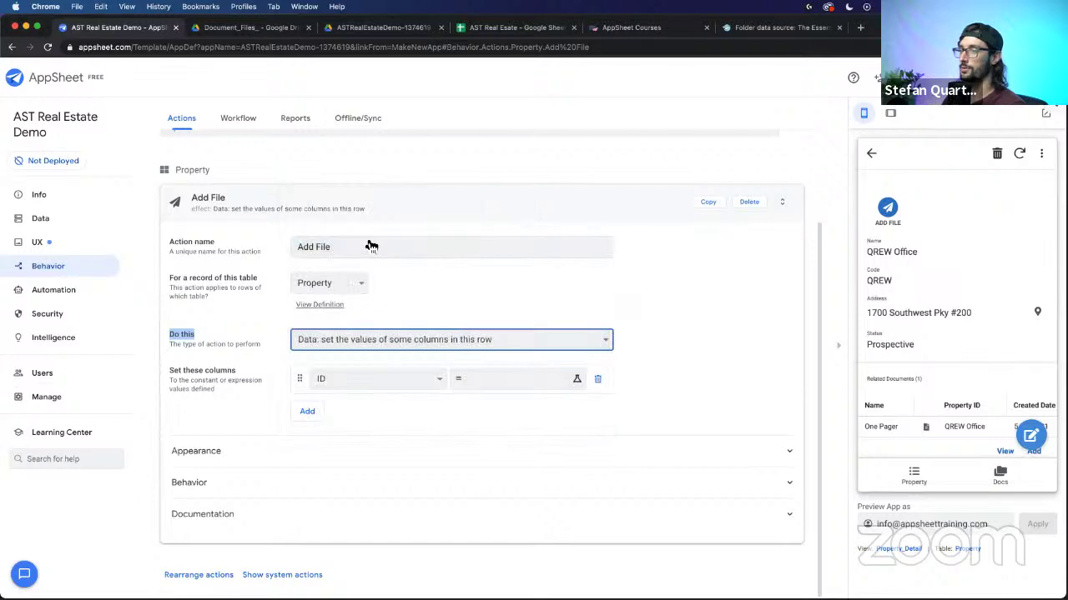
left_click(658, 356)
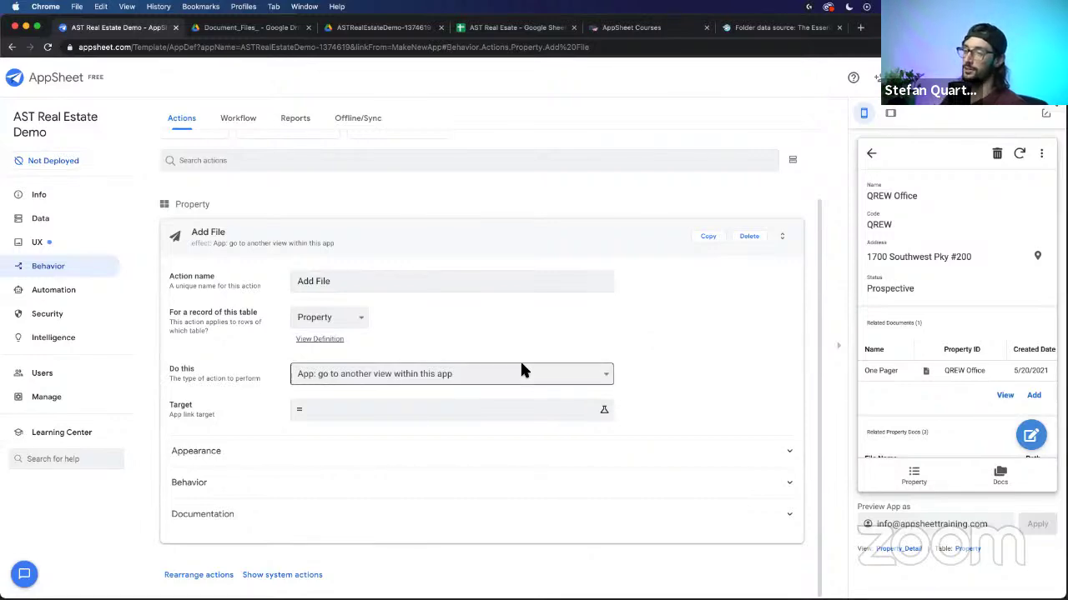
Step: Insert the LINKTOFORM deep-link example as Target, with Property Docs_Form as the view name
left_click(376, 419)
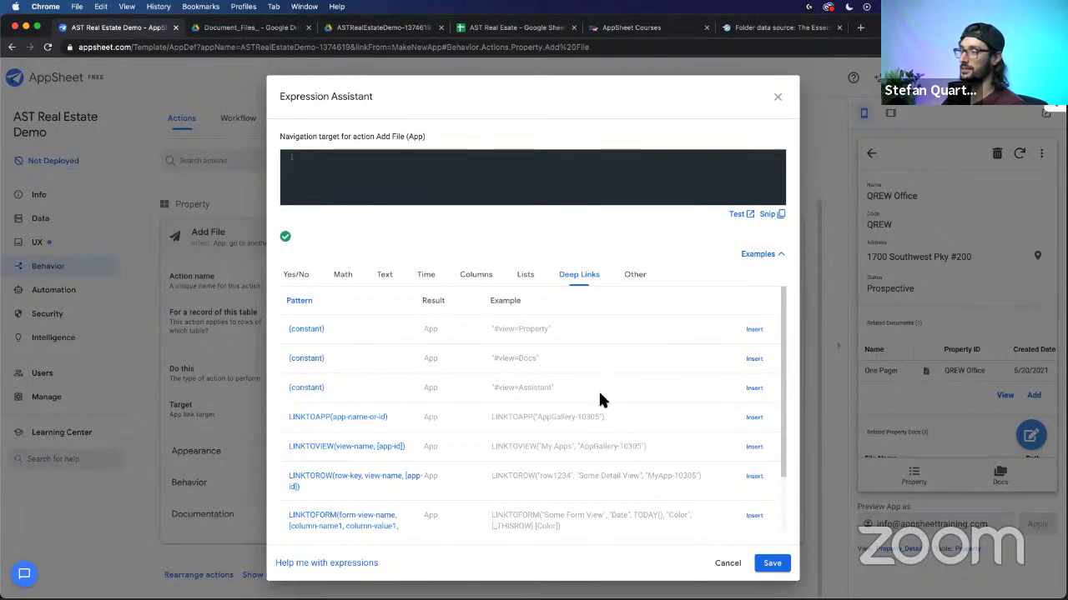
scroll(599, 400, "down", 2)
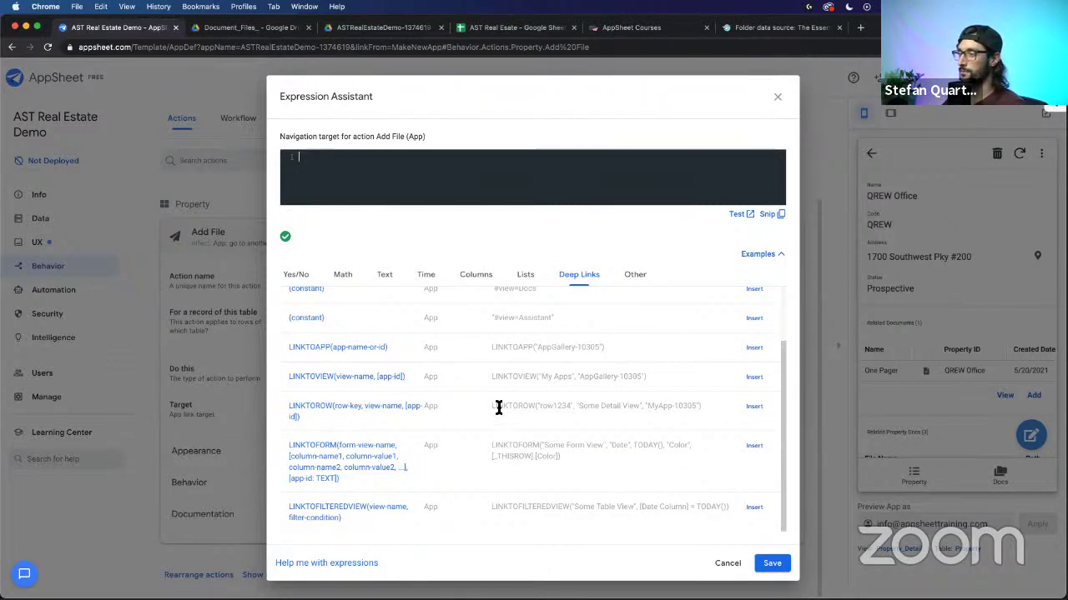
left_click_drag(491, 448, 581, 458)
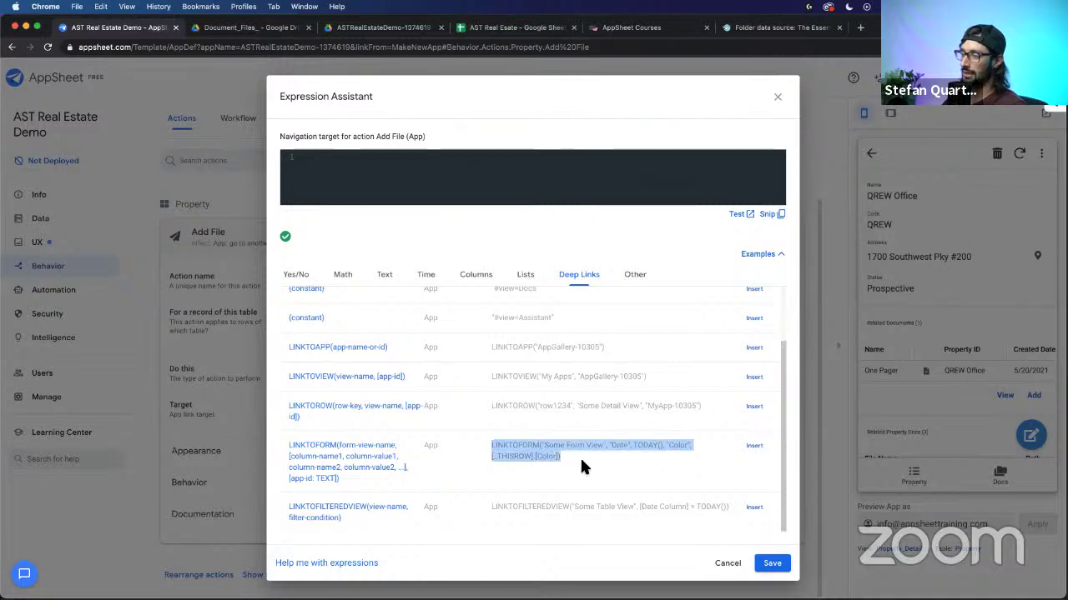
left_click(754, 446)
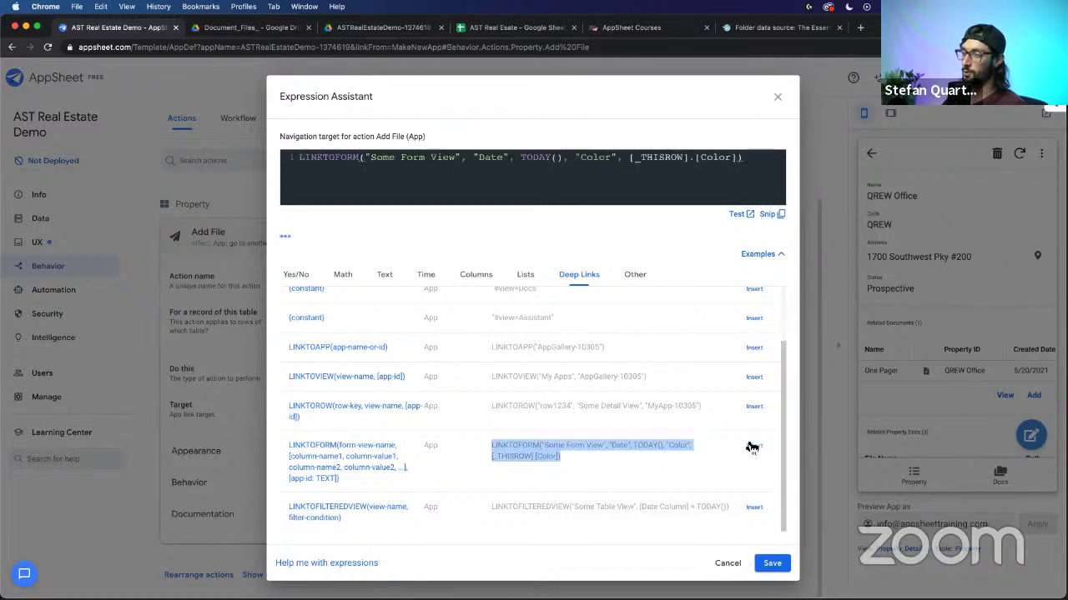
left_click(338, 162)
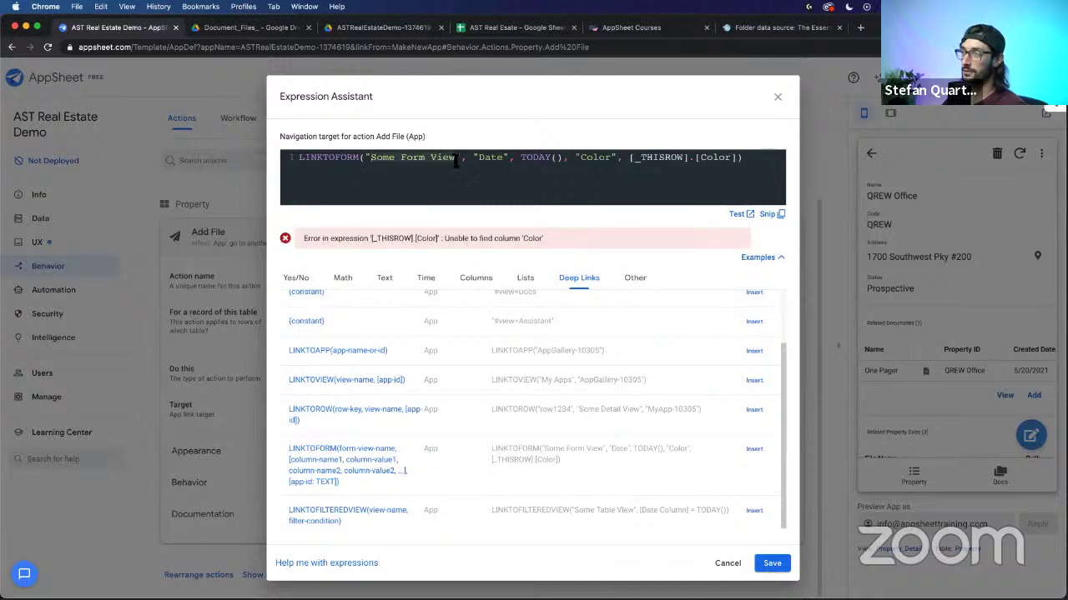
key("BackSpace")
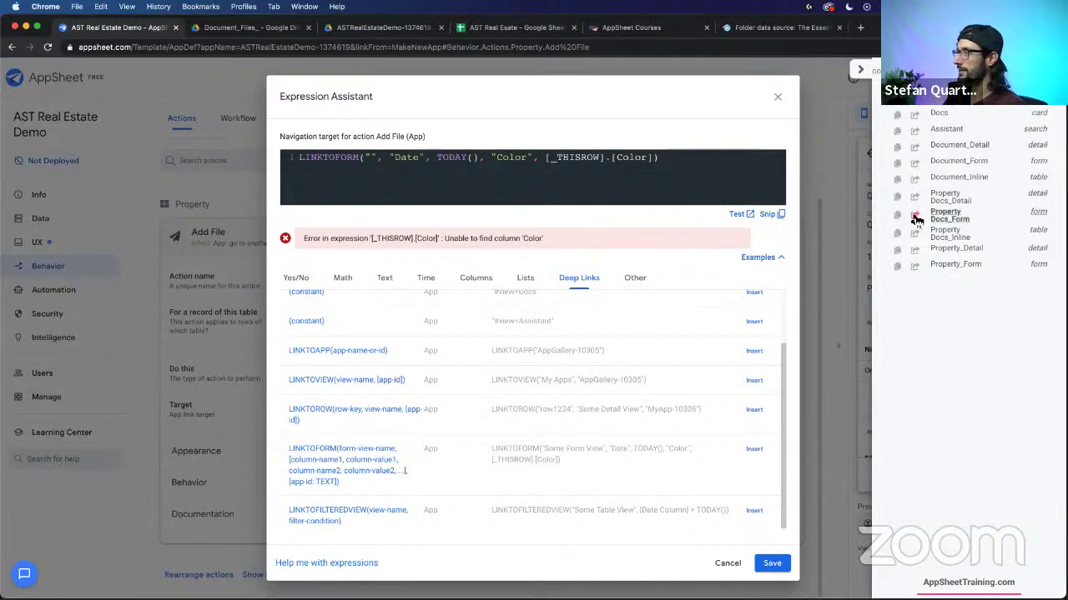
left_click(915, 216)
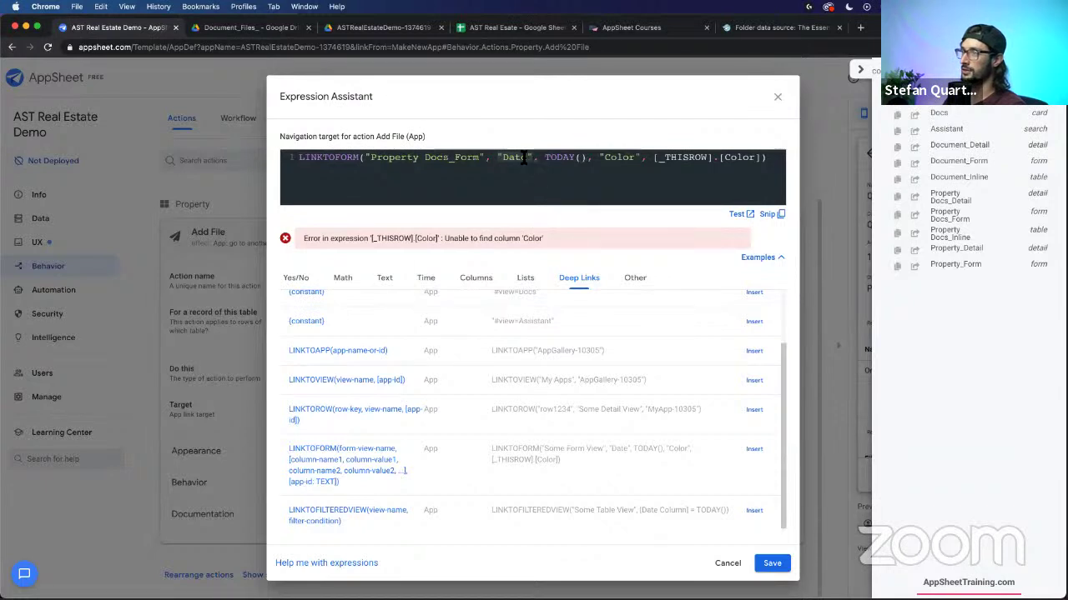
Step: Select the example's Date, TODAY() and Color arguments in the expression
left_click_drag(499, 159, 585, 160)
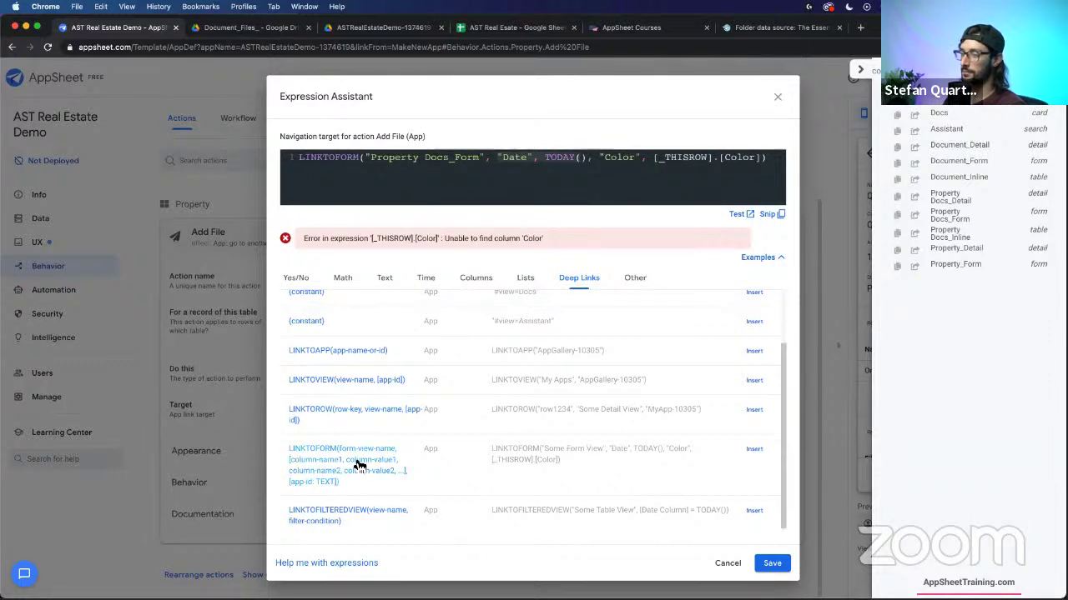
left_click_drag(410, 464, 448, 470)
left_click(453, 467)
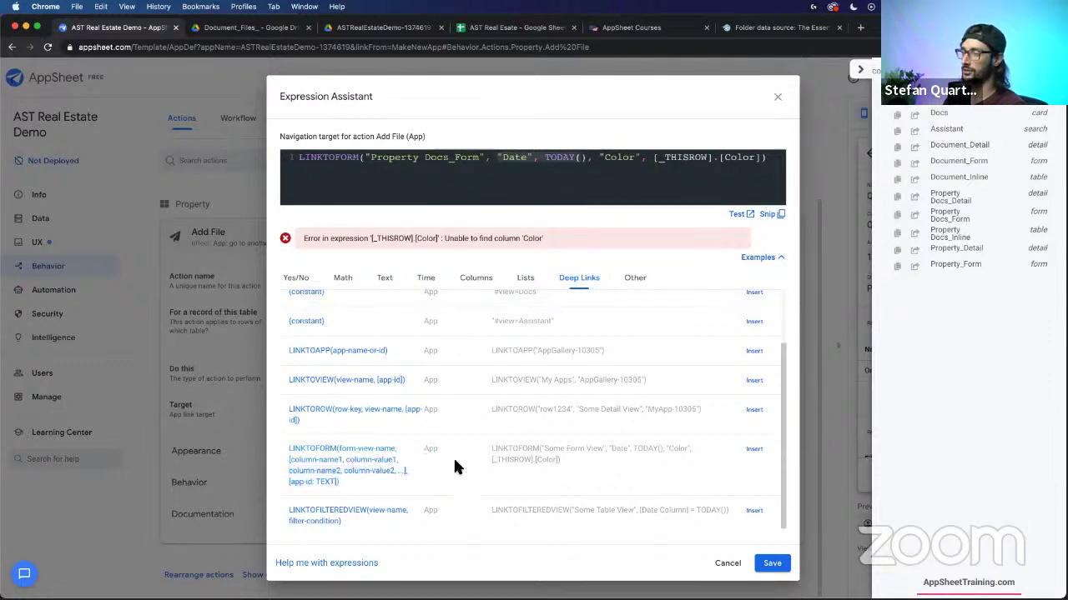
left_click(608, 159)
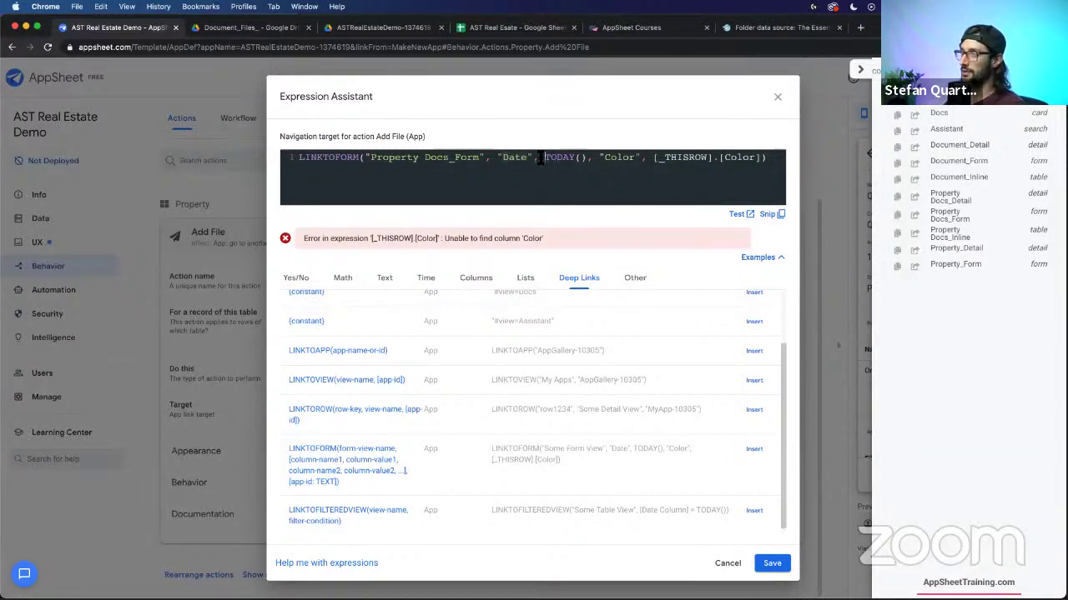
left_click_drag(540, 158, 586, 159)
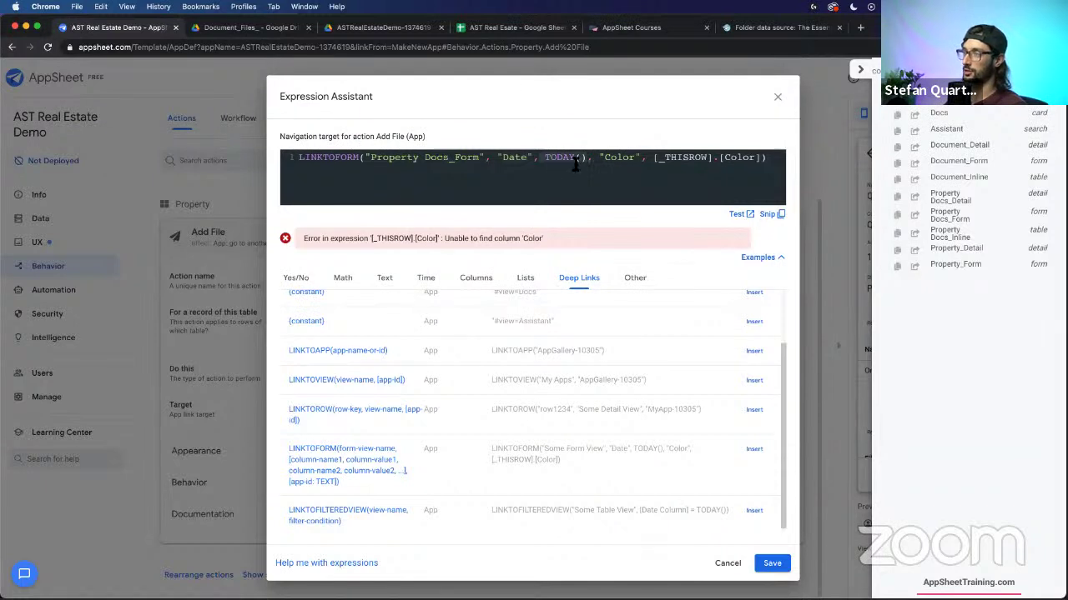
left_click(613, 157)
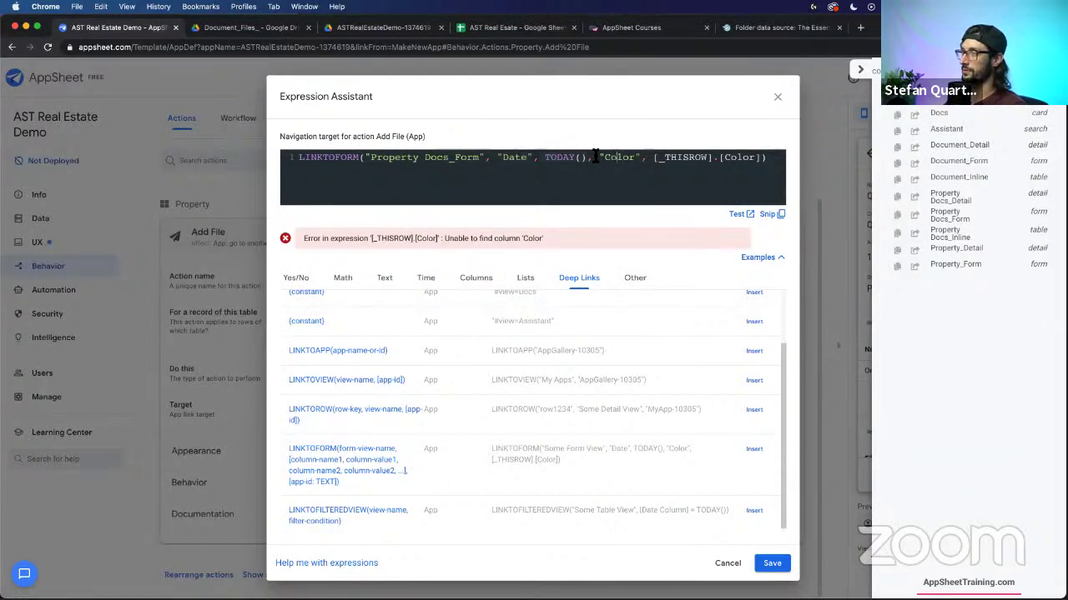
left_click_drag(598, 157, 753, 161)
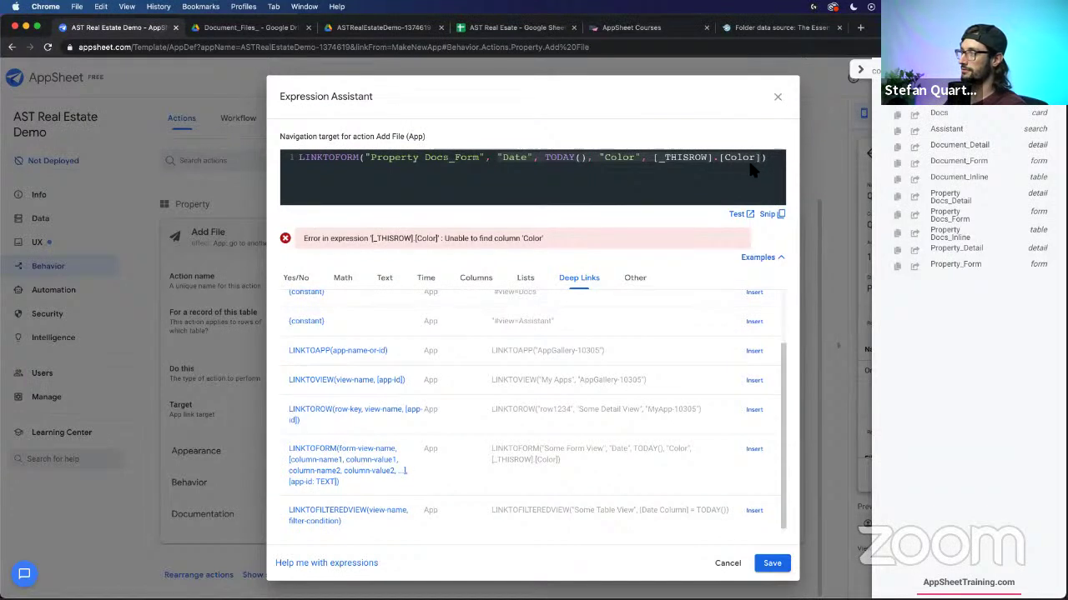
Step: Replace the example arguments with "MimeType", [Name] in the LINKTOFORM expression
key("BackSpace")
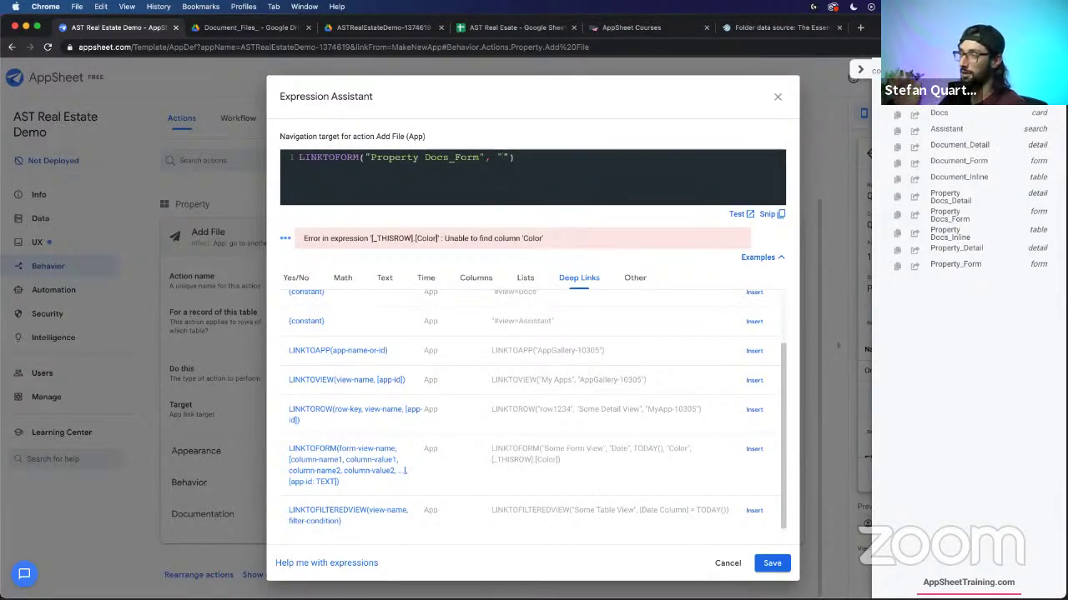
type("MimeType\", ")
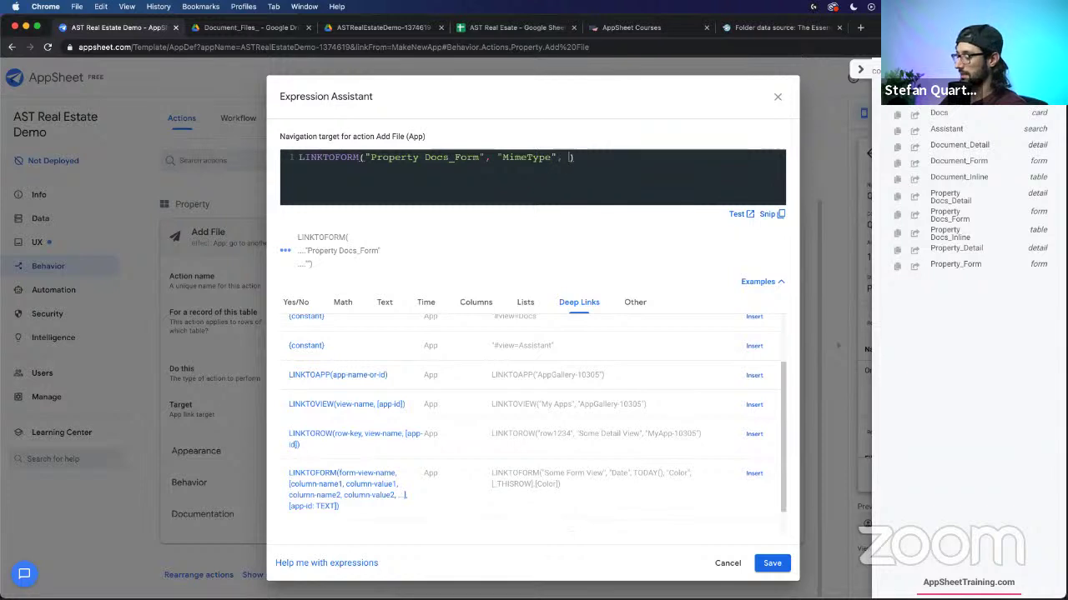
type("[")
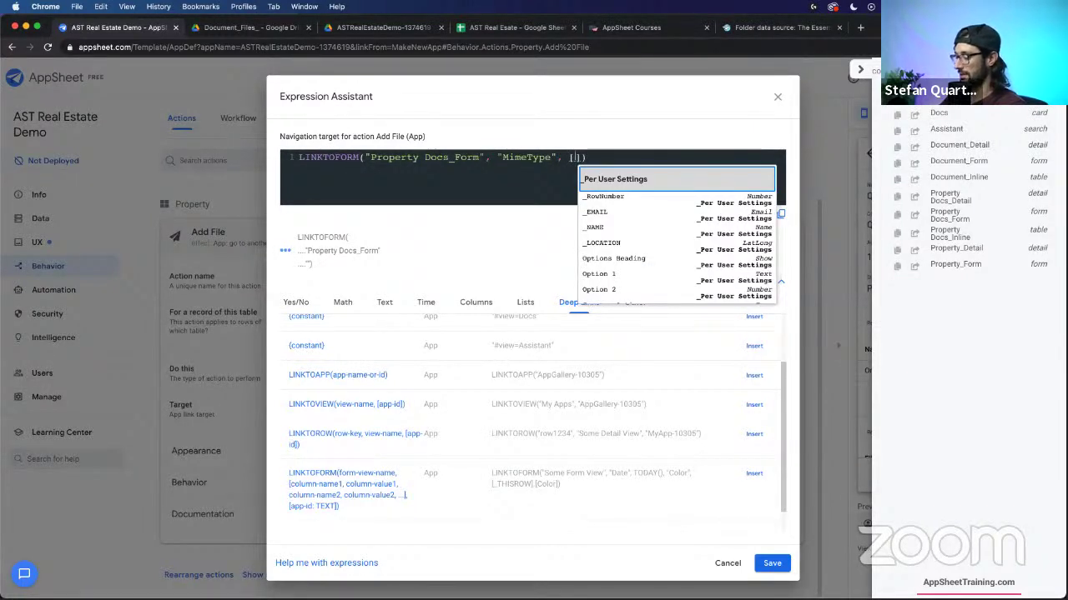
type("ID")
key("BackSpace")
type("Name")
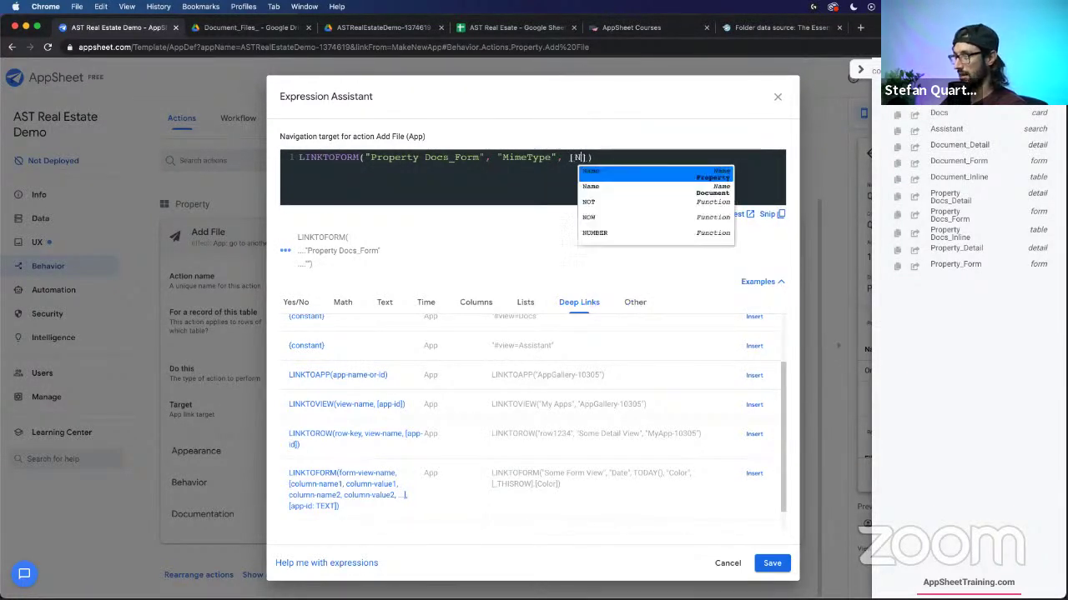
left_click(741, 160)
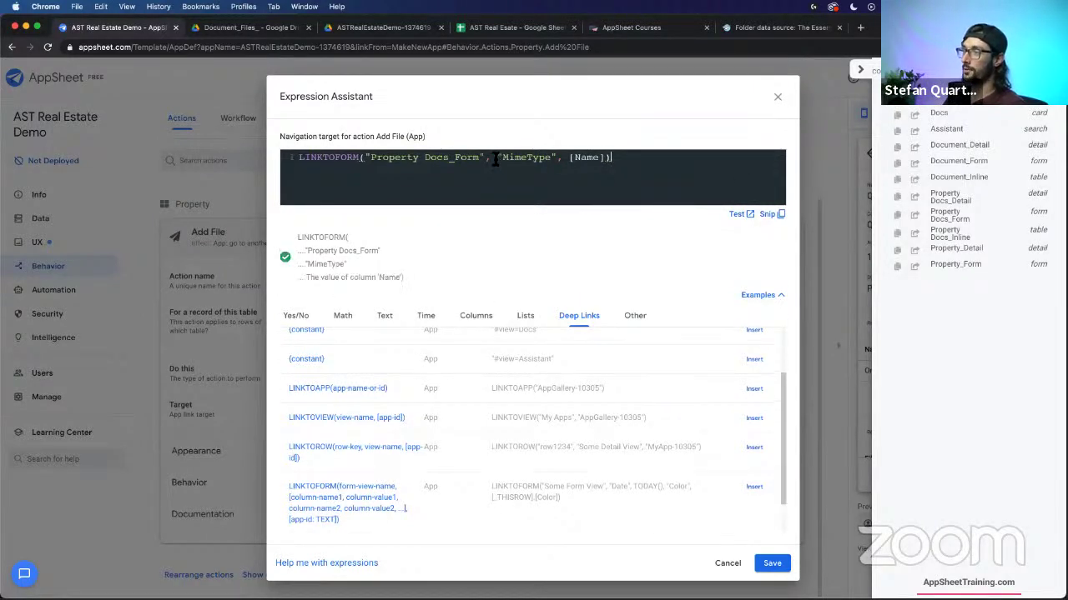
Step: Check the ID column headers on the Document and Property sheets, then return to AppSheet
left_click(513, 30)
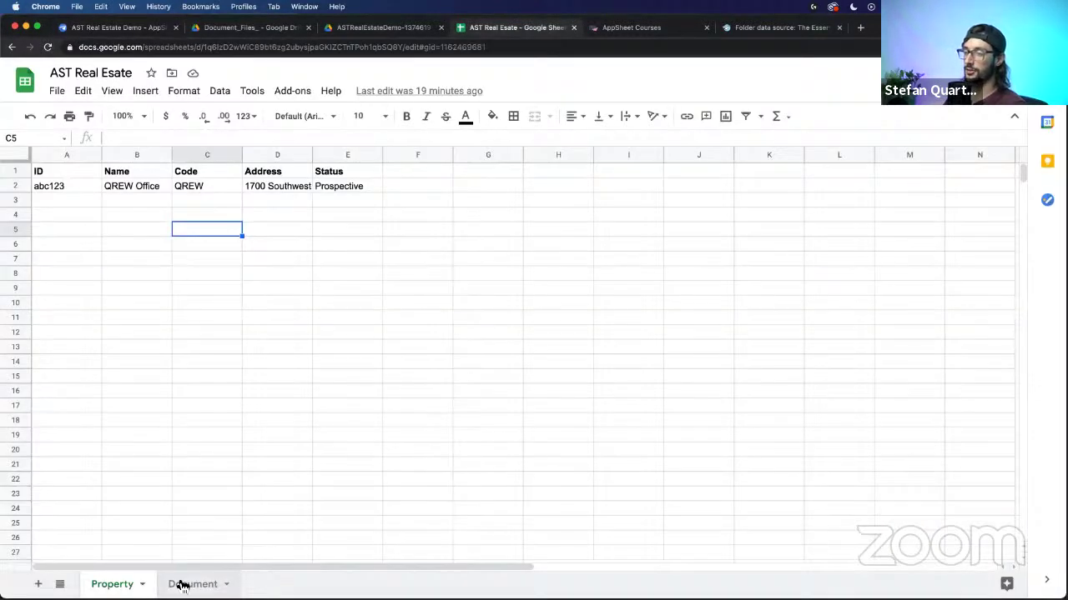
left_click(192, 579)
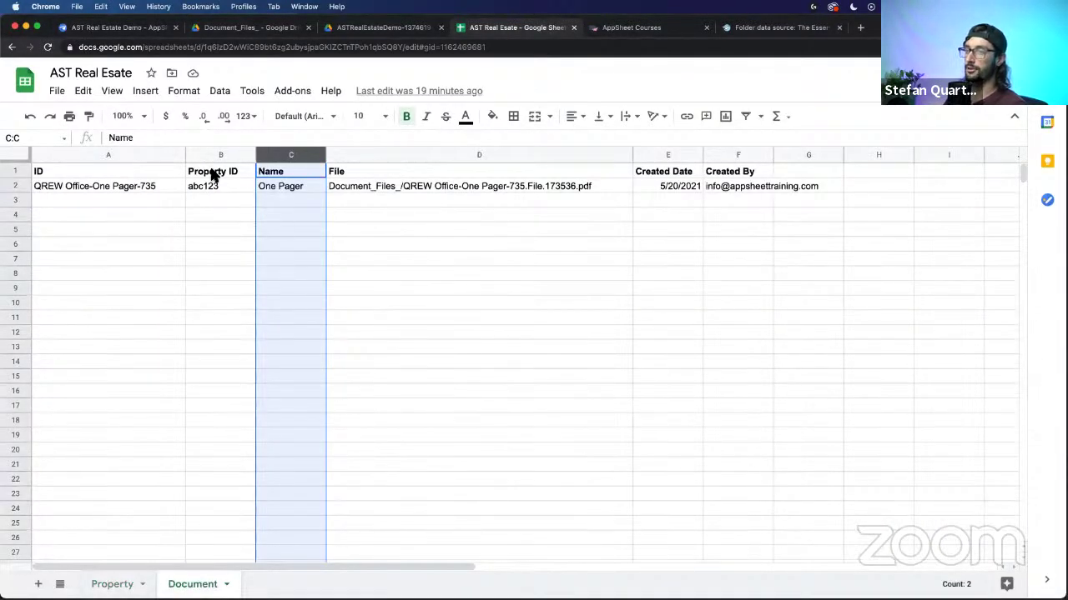
left_click(195, 172)
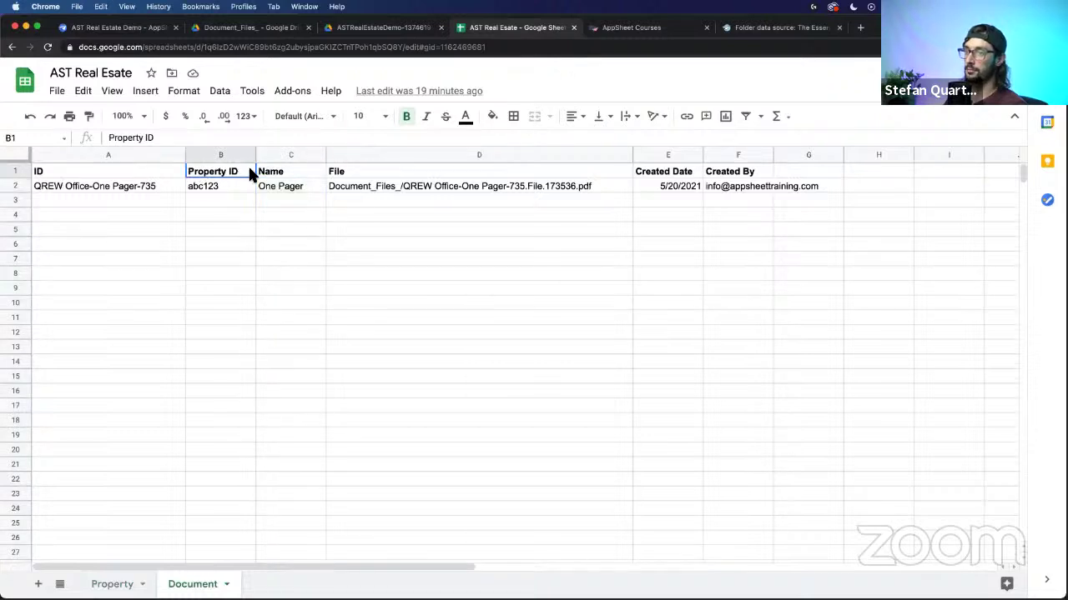
double_click(122, 163)
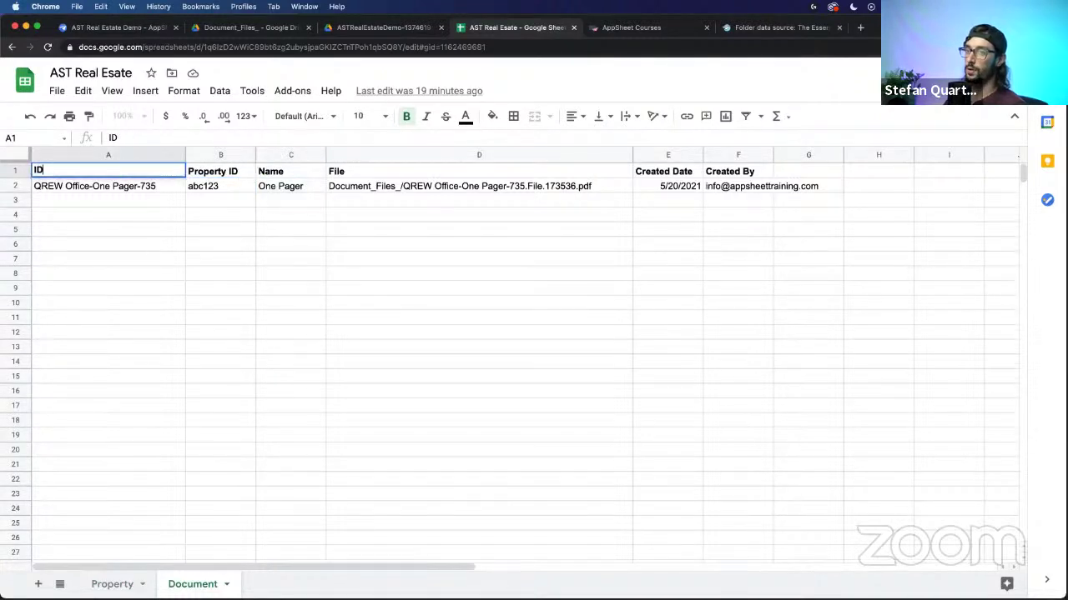
key("alt+Up")
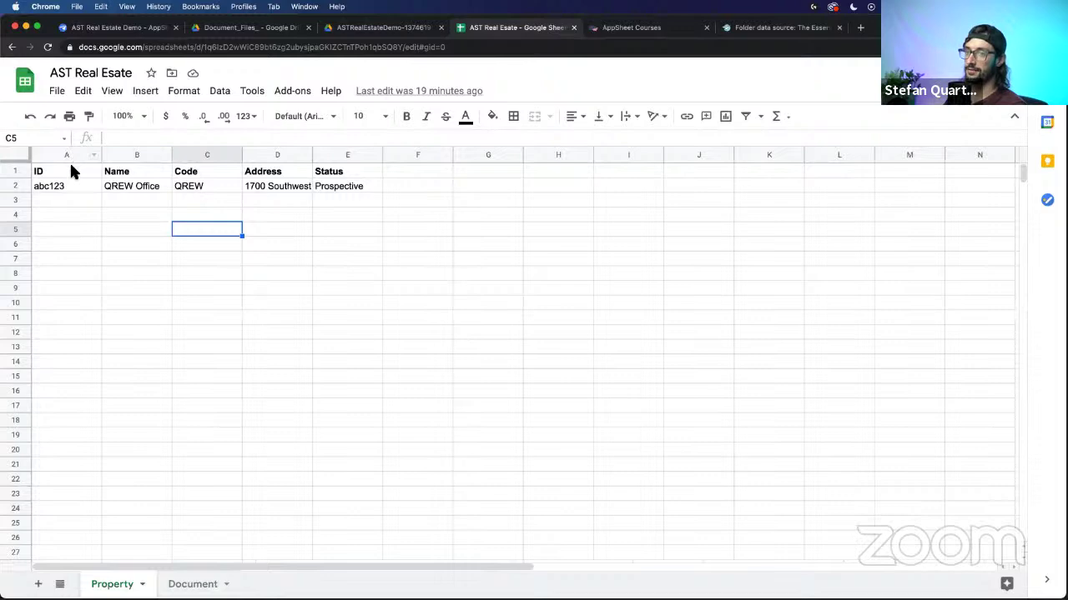
left_click(69, 164)
left_click(383, 27)
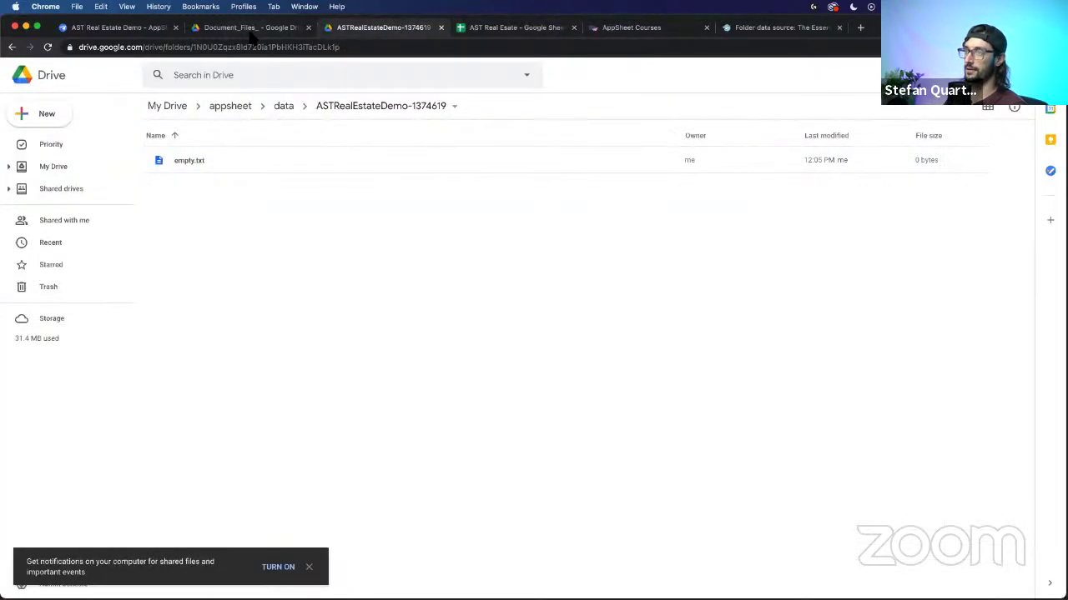
left_click(133, 28)
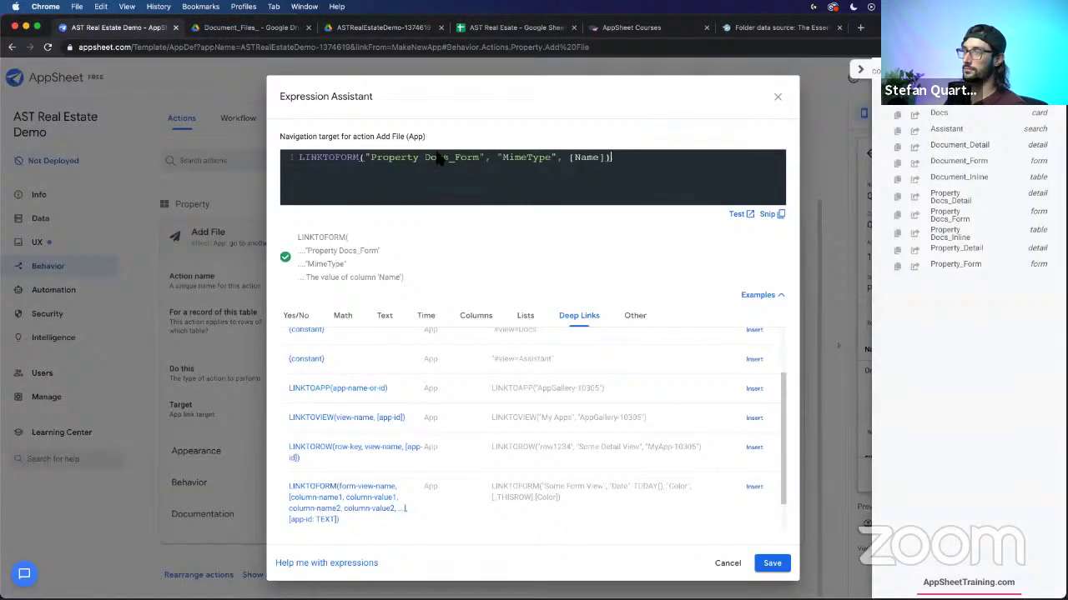
Step: Try replacing MimeType with Property ID and [Name] with [ID] in the target
double_click(548, 159)
type("Prop")
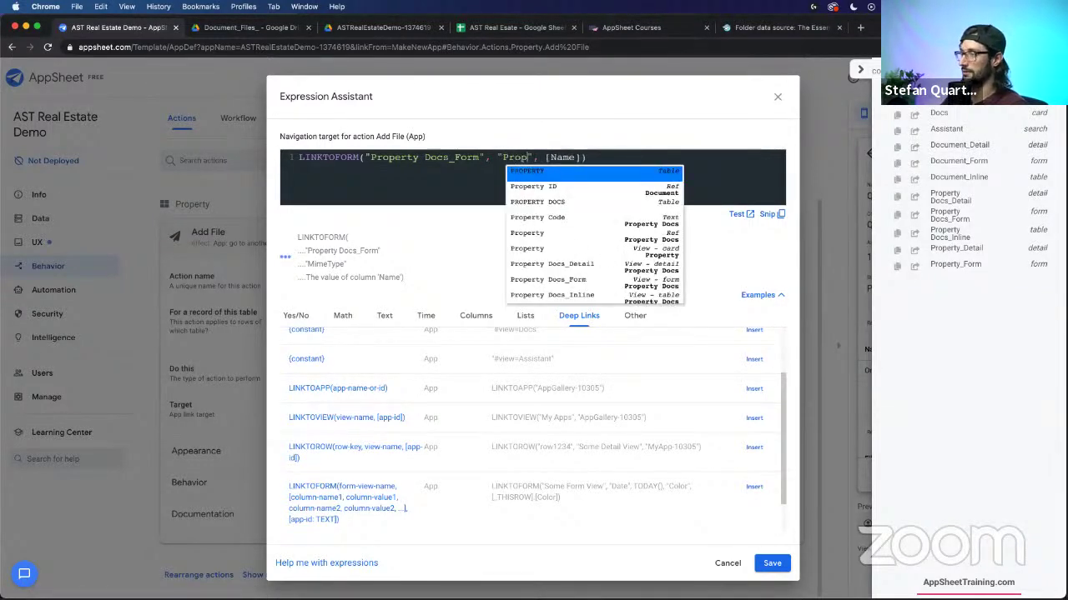
key("Down")
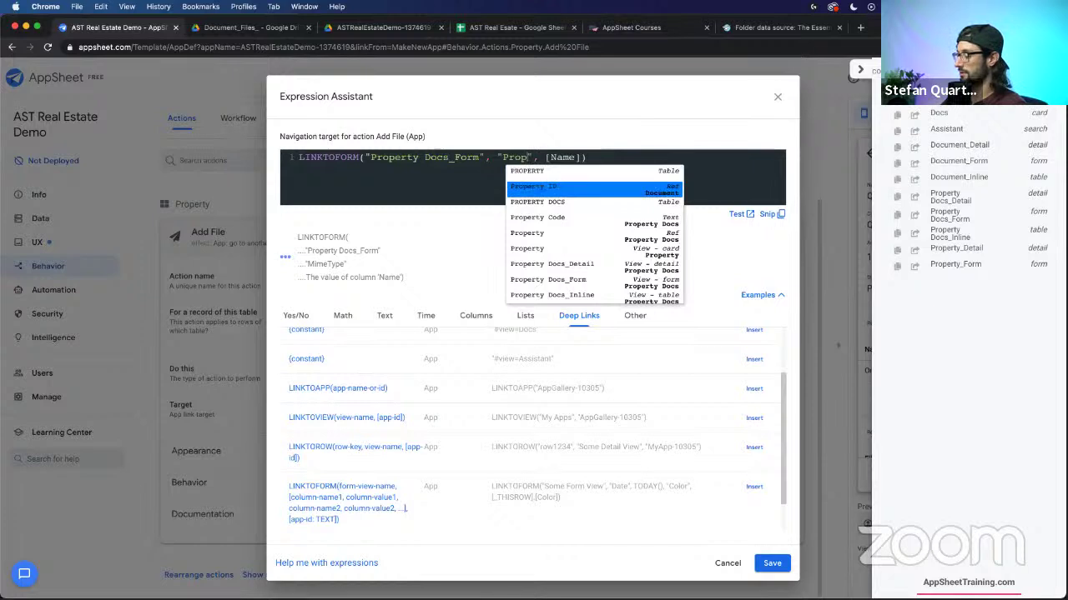
key("Return")
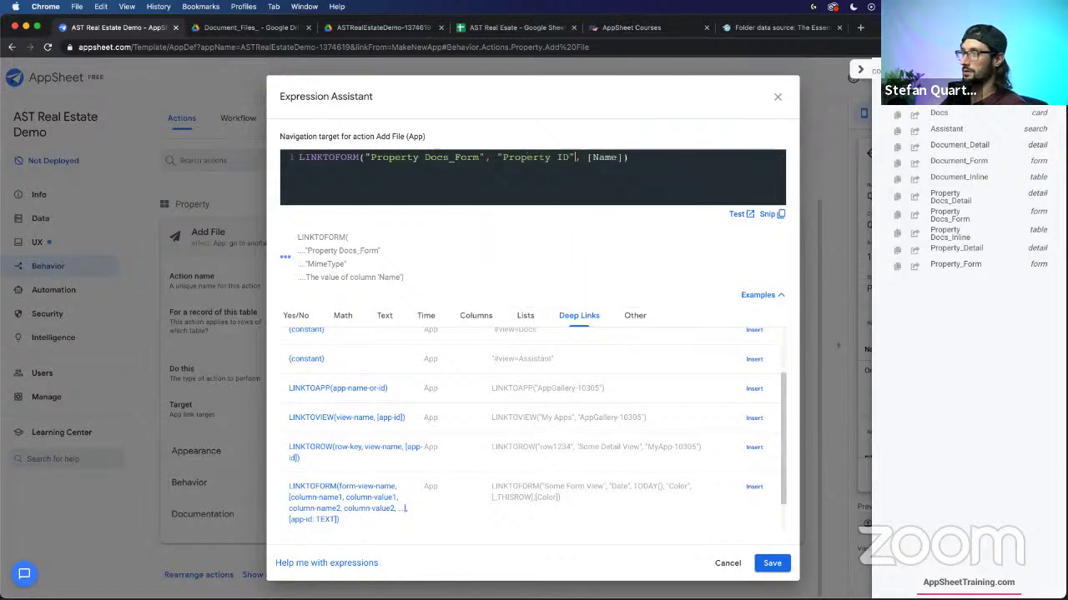
double_click(613, 157)
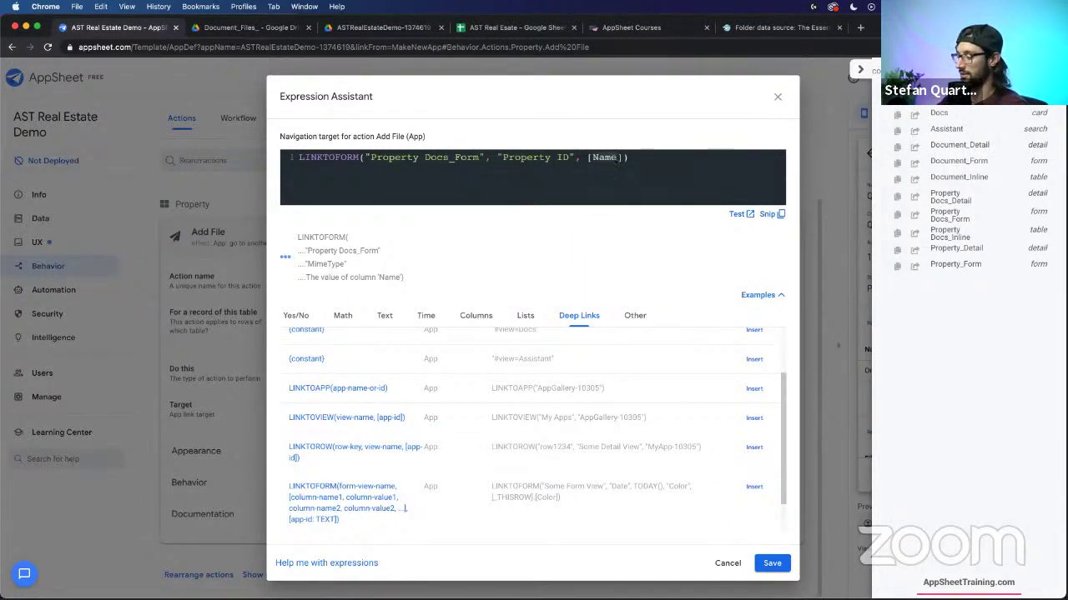
type("ID")
key("Escape")
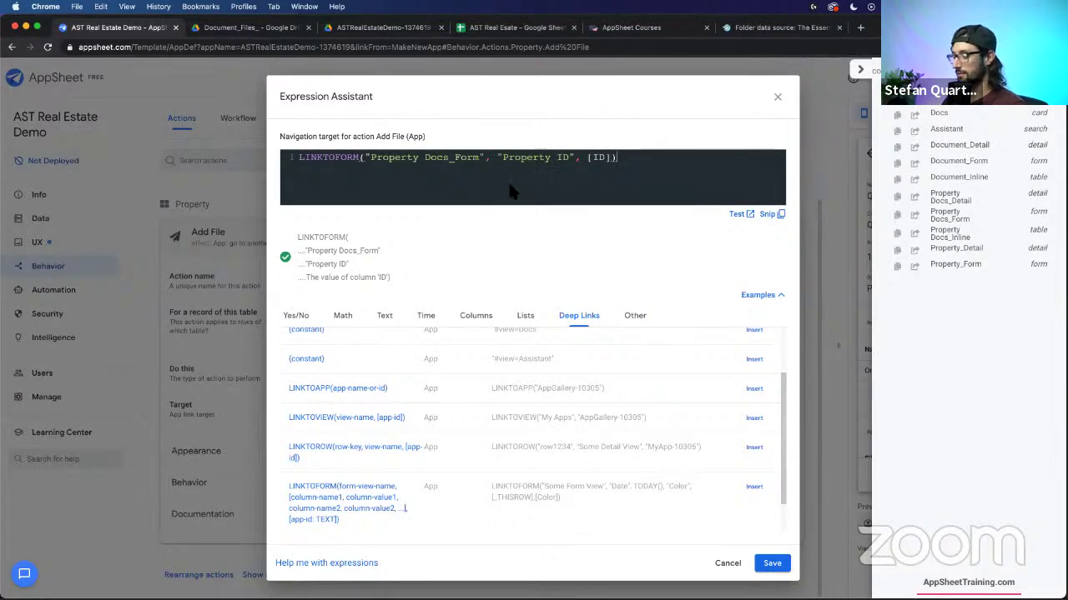
Step: Undo both edits and save the target as LINKTOFORM("Property Docs_Form", "MimeType", [Name])
key("super+z")
key("super+z")
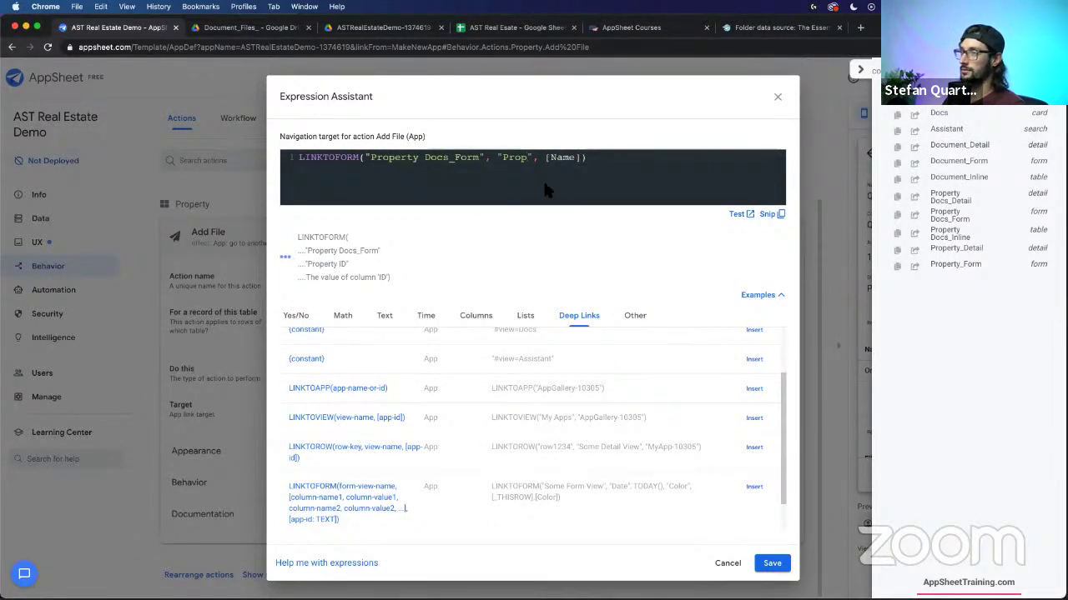
key("super+z")
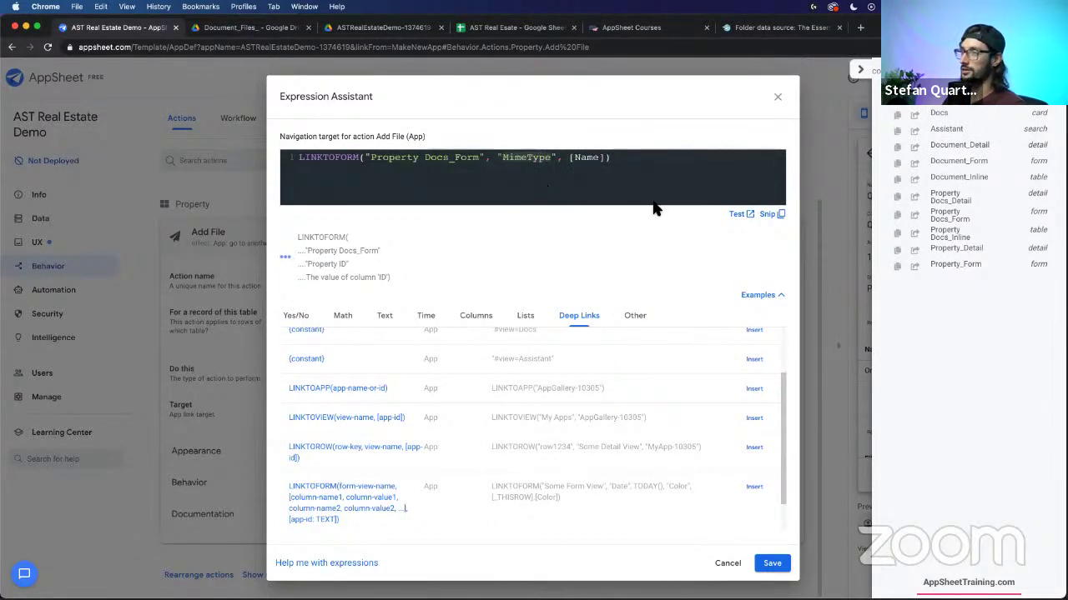
left_click(769, 564)
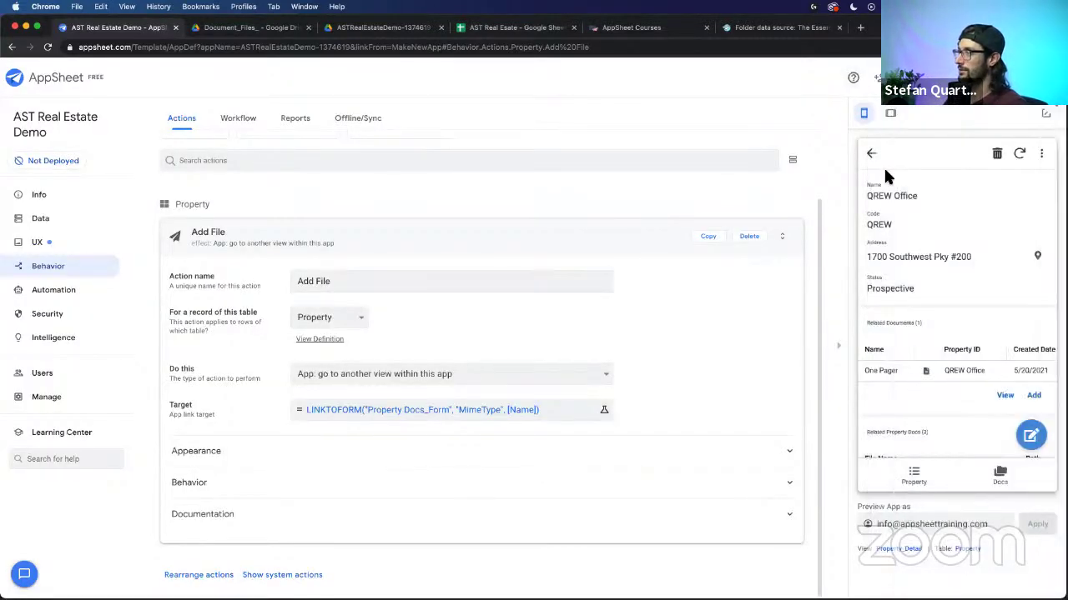
Step: Replace the Add File action's paper-plane icon with the folder icon, found by searching 'folder'
scroll(908, 408, "down", 3)
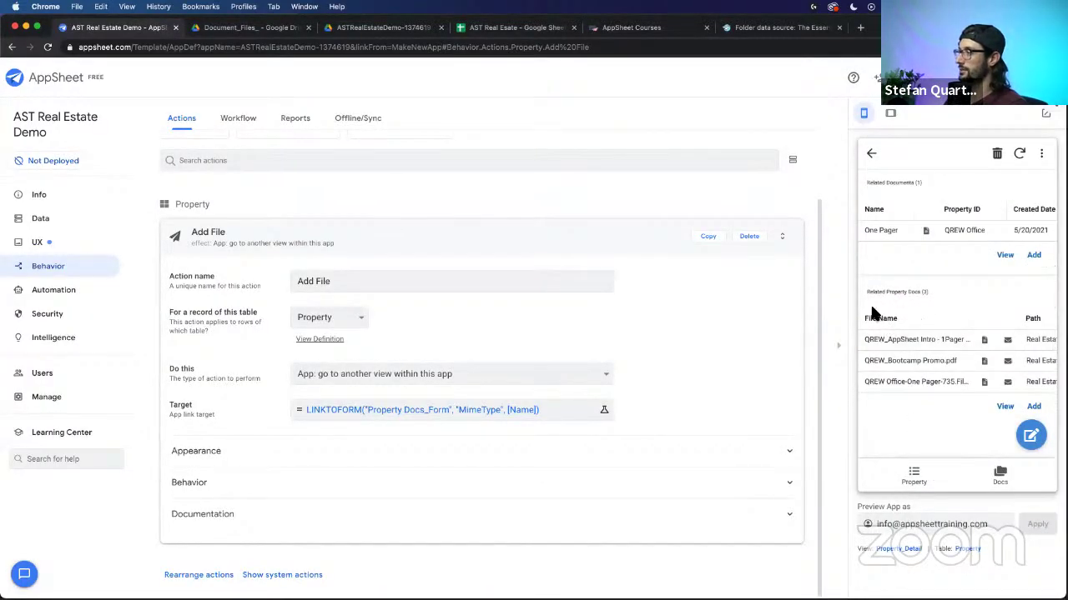
left_click_drag(868, 292, 944, 295)
scroll(938, 295, "up", 2)
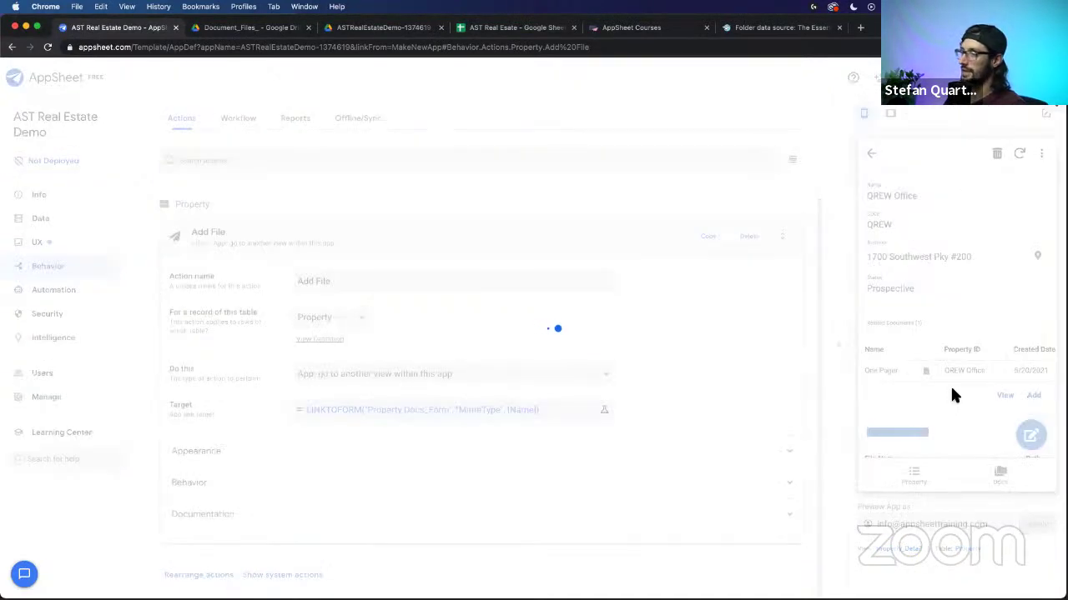
left_click(267, 451)
scroll(334, 426, "down", 3)
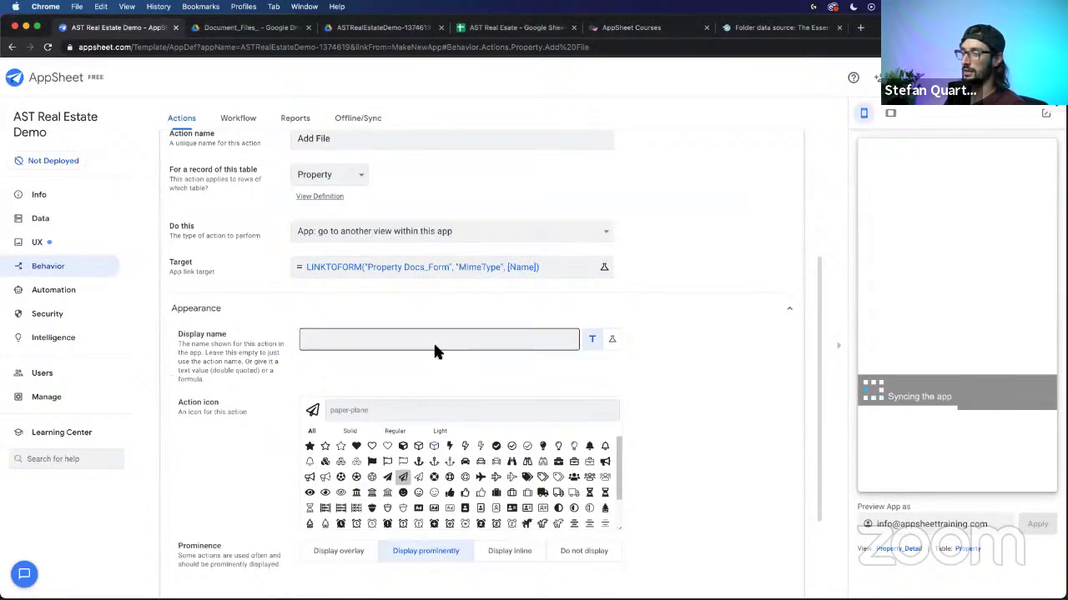
left_click(434, 410)
type("fol")
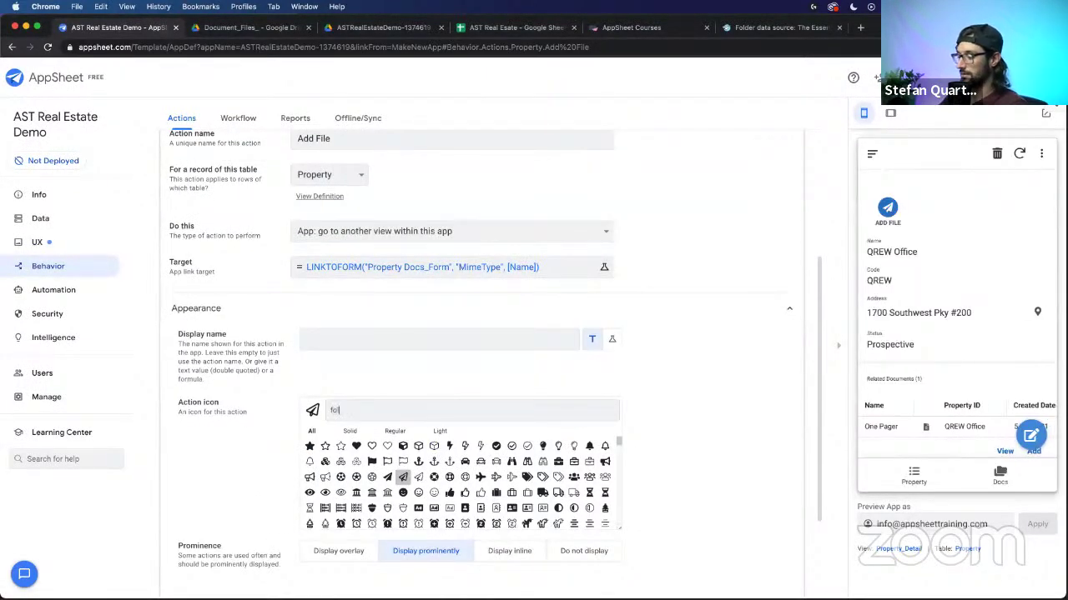
type("der")
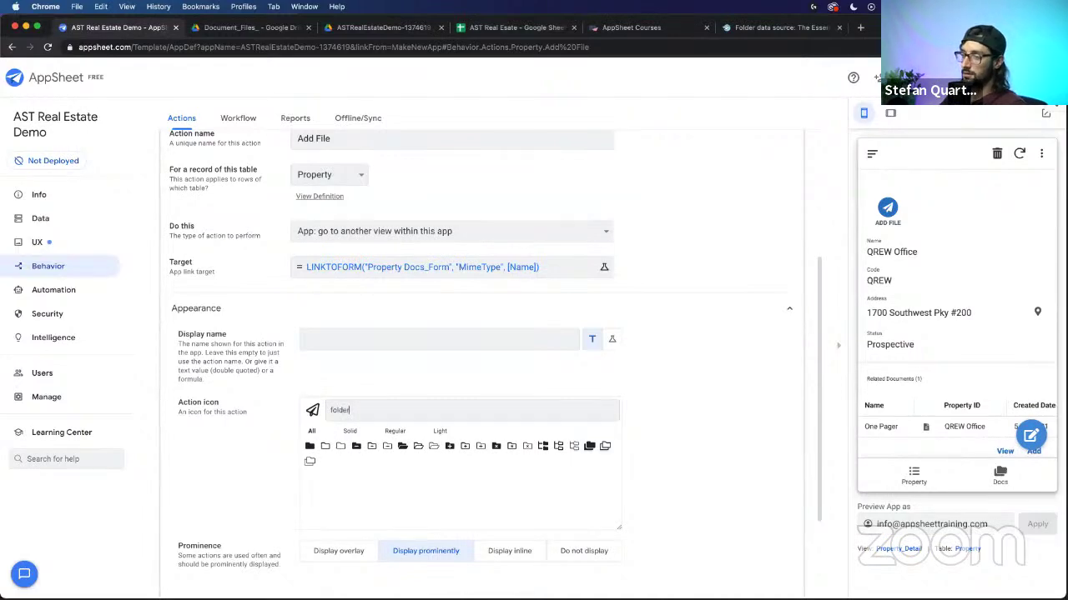
left_click(450, 451)
scroll(685, 360, "up", 3)
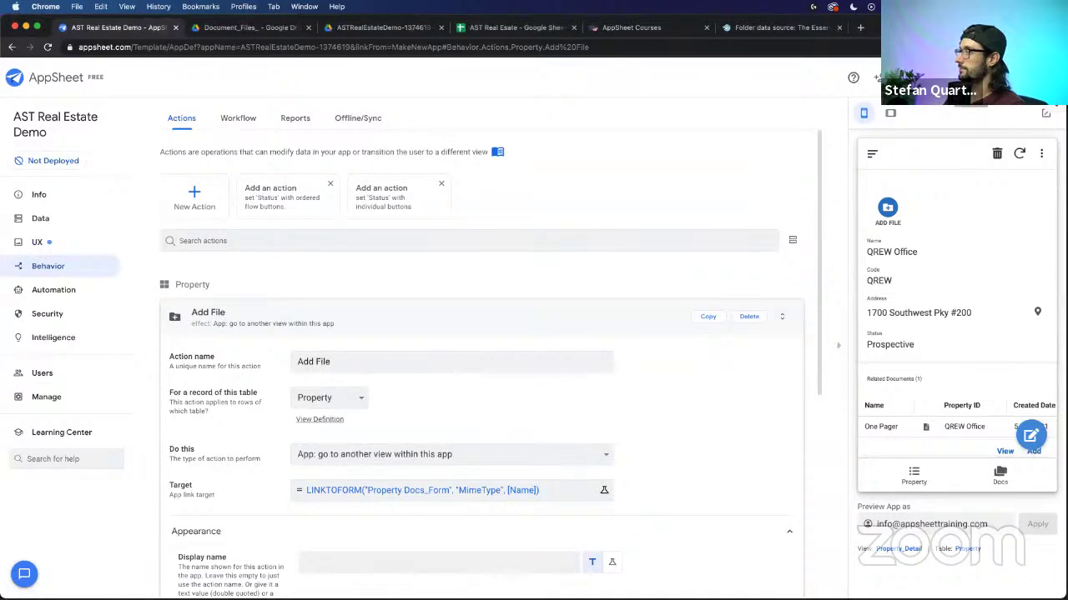
Step: Save the app with the new folder icon
left_click(942, 77)
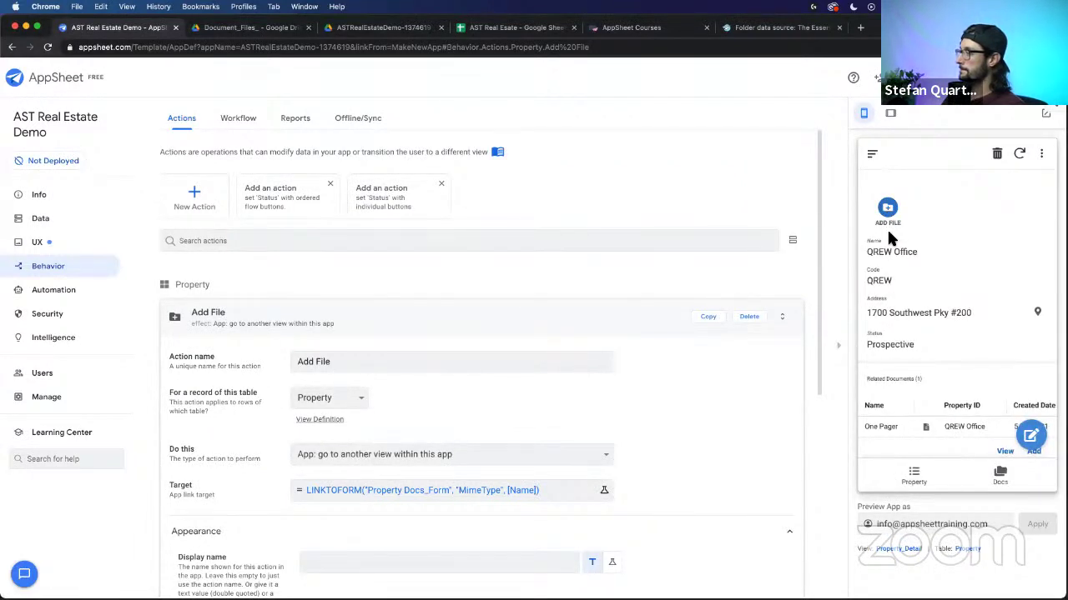
scroll(887, 238, "down", 1)
scroll(886, 239, "up", 1)
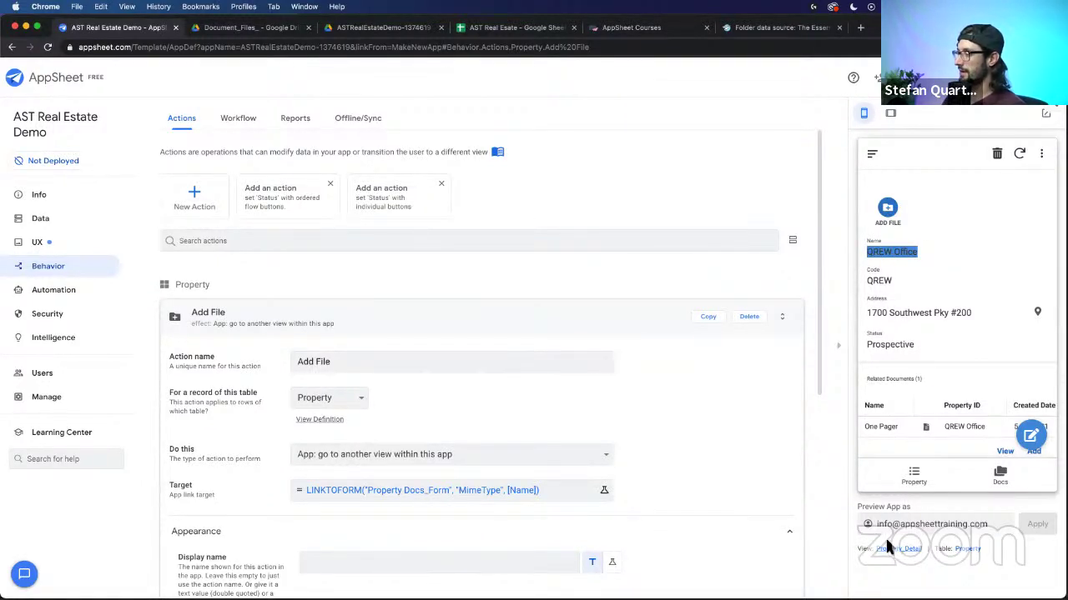
Step: Add a header column to the Property_Detail view, defaulting to the row number
left_click_drag(857, 549, 1006, 543)
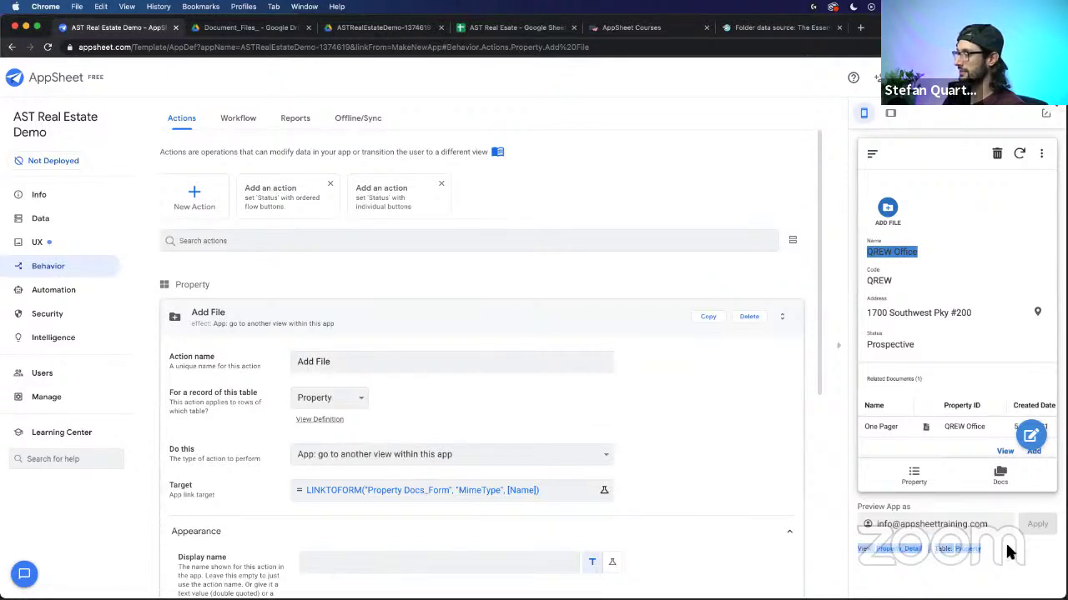
left_click(897, 548)
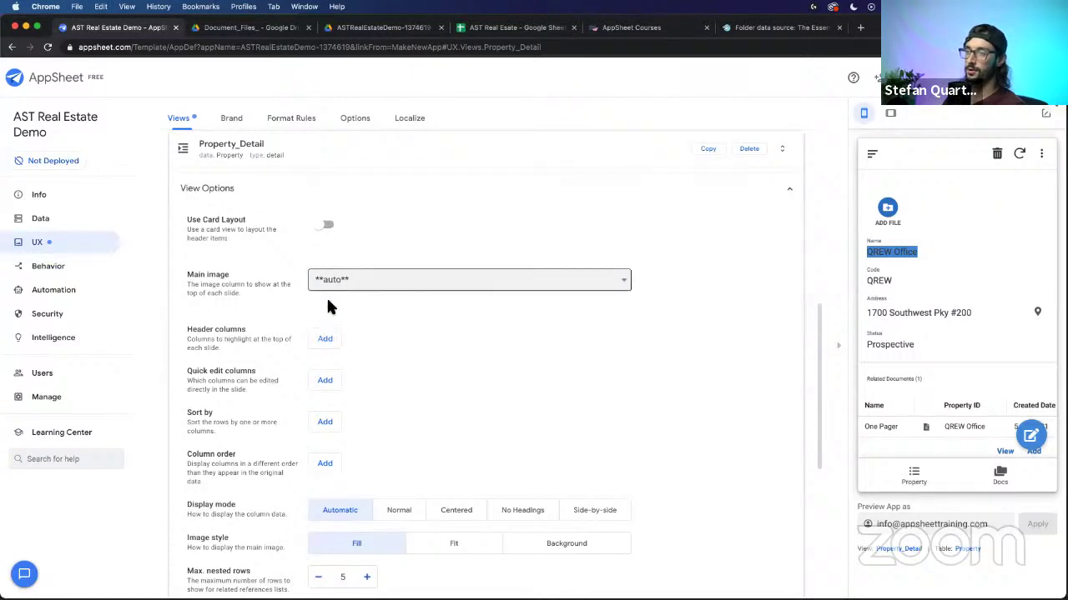
left_click(325, 340)
left_click(346, 340)
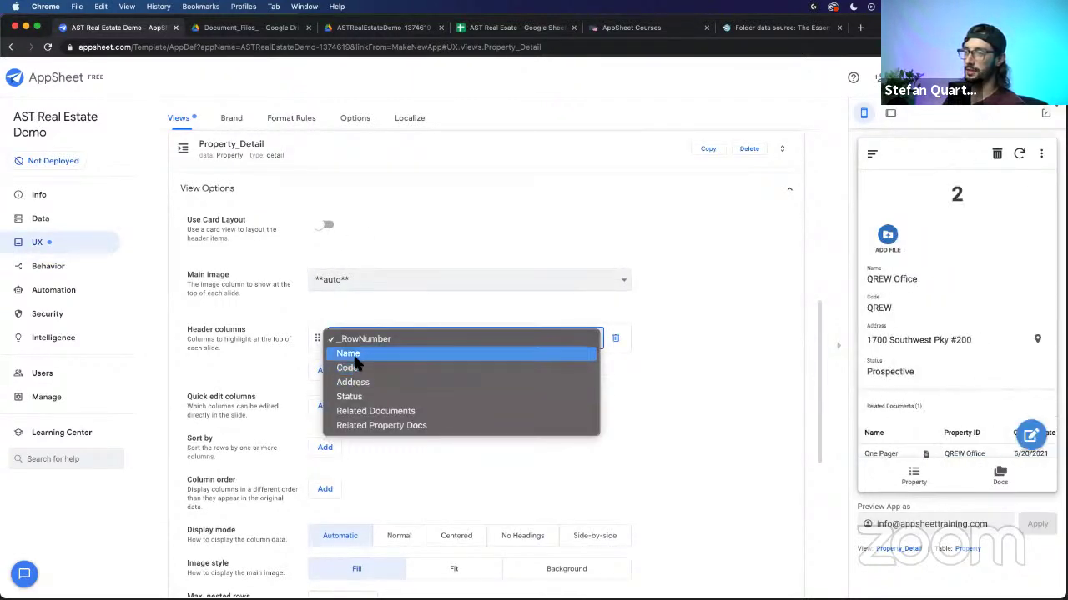
Step: Make Name the header column and put Address first in the column order
left_click(347, 353)
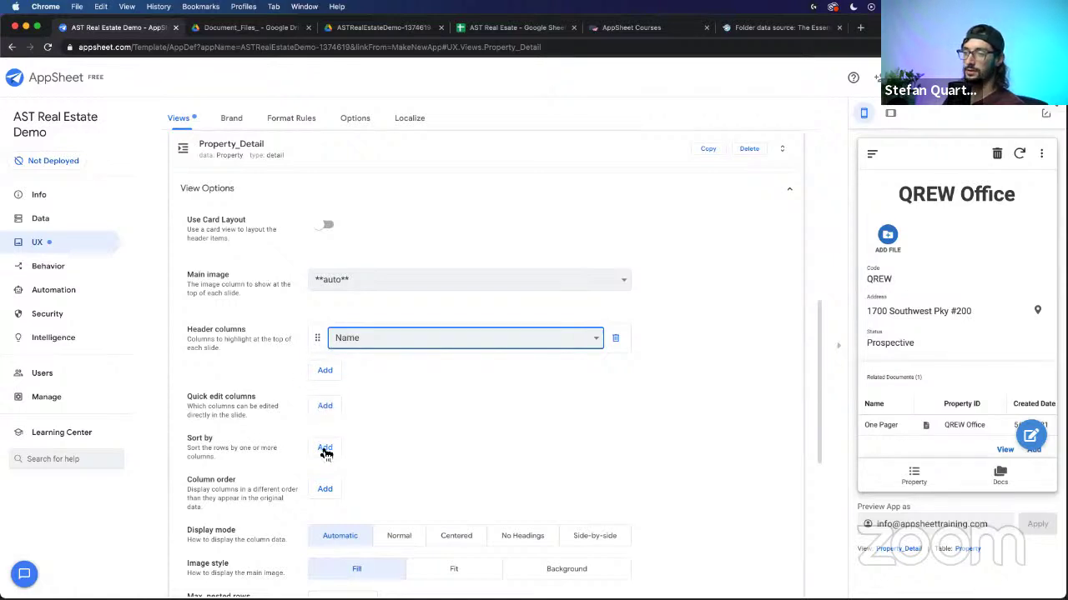
left_click(321, 487)
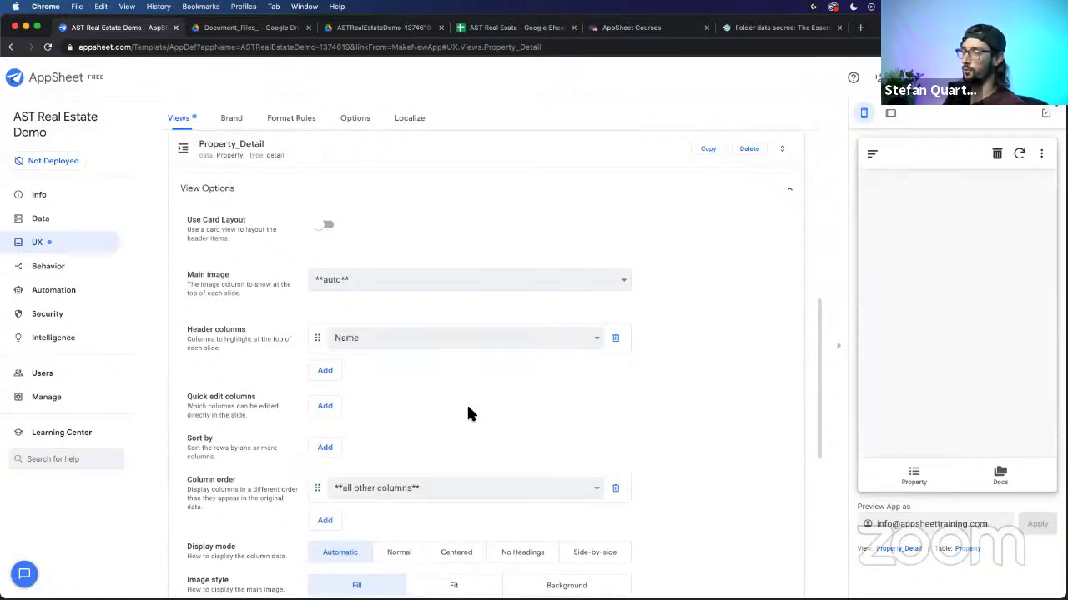
scroll(466, 403, "down", 1)
left_click(325, 498)
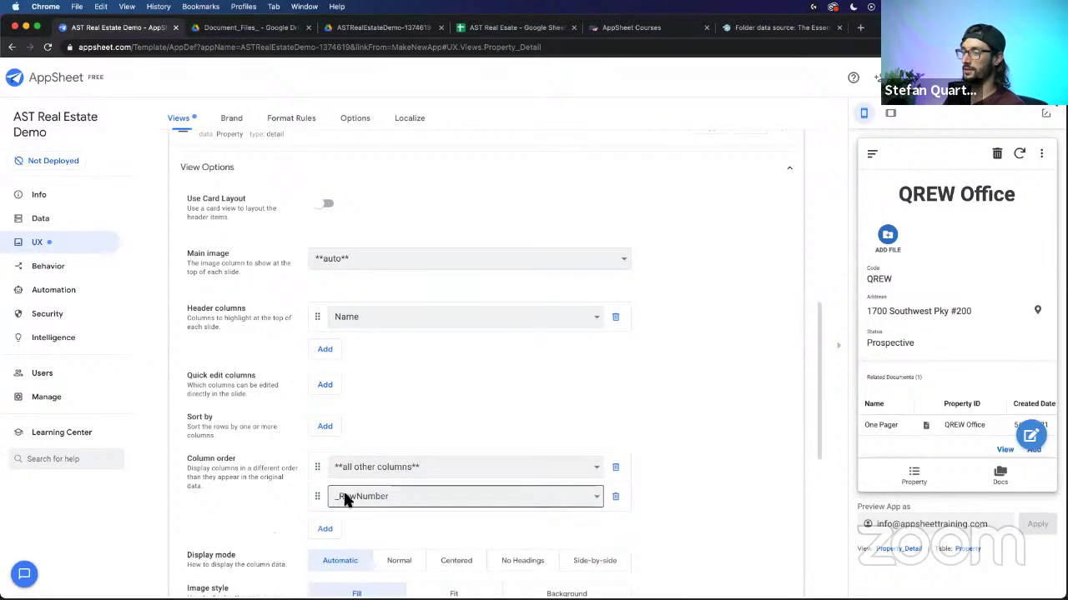
left_click_drag(318, 491, 324, 469)
left_click(356, 475)
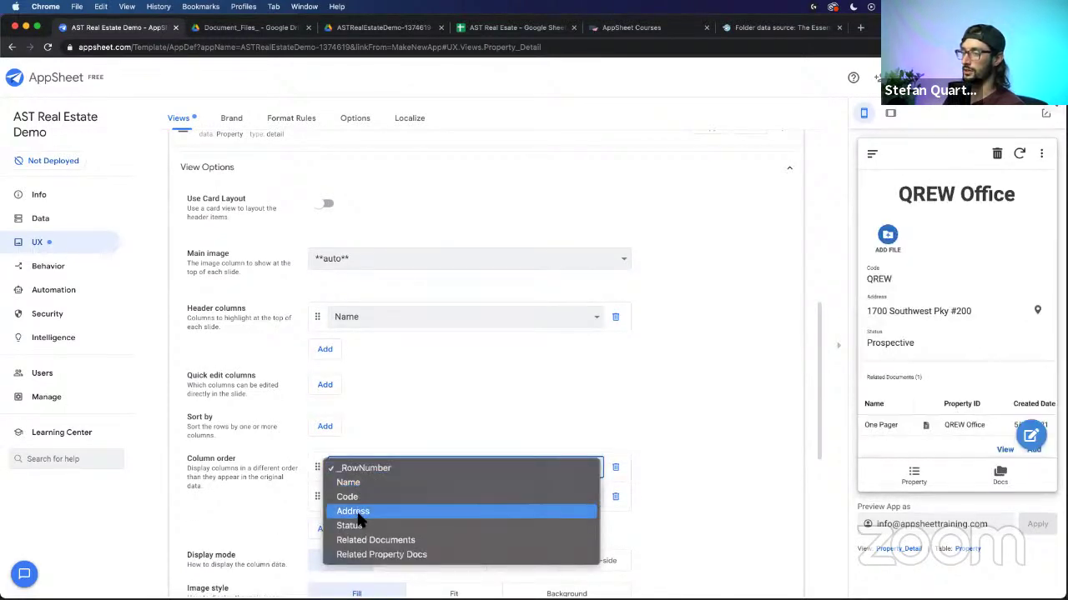
left_click(357, 511)
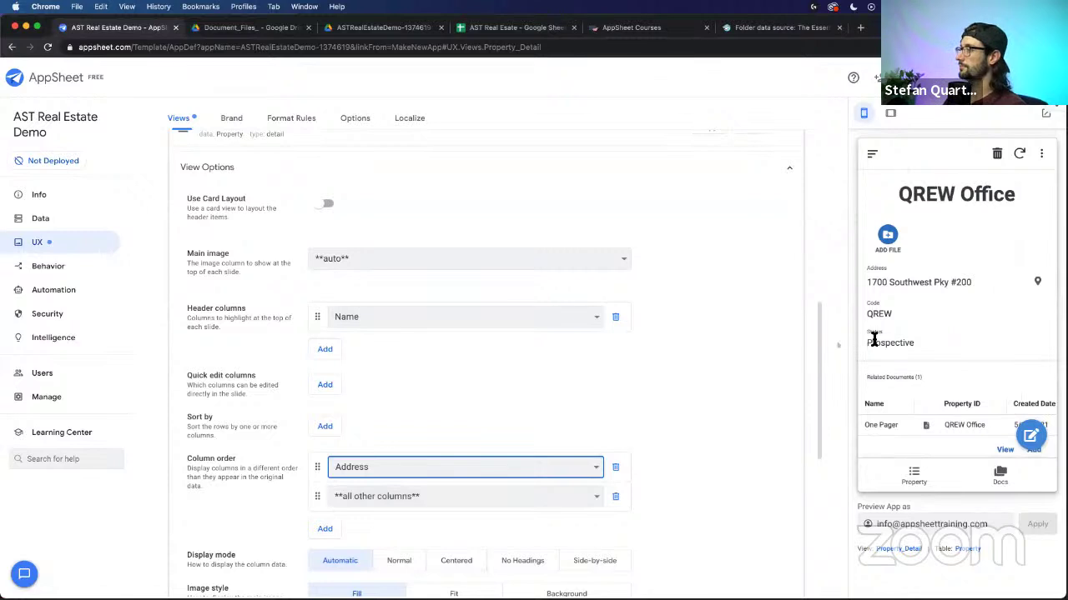
scroll(274, 490, "down", 1)
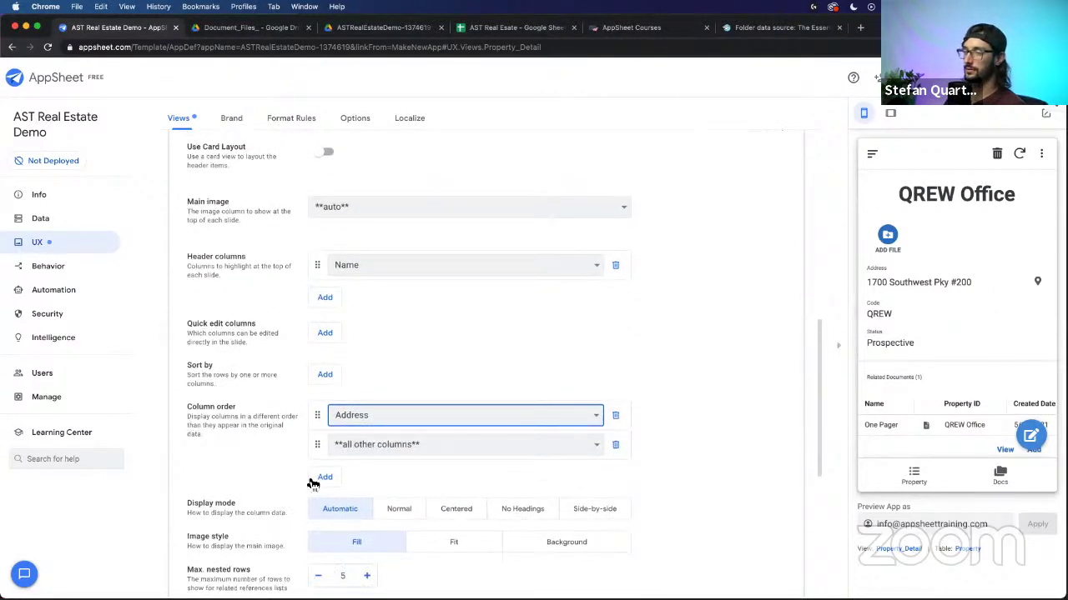
Step: Add Status as a quick-edit column, showing Lead, Prospective, Under Contract and Sold buttons
left_click(325, 342)
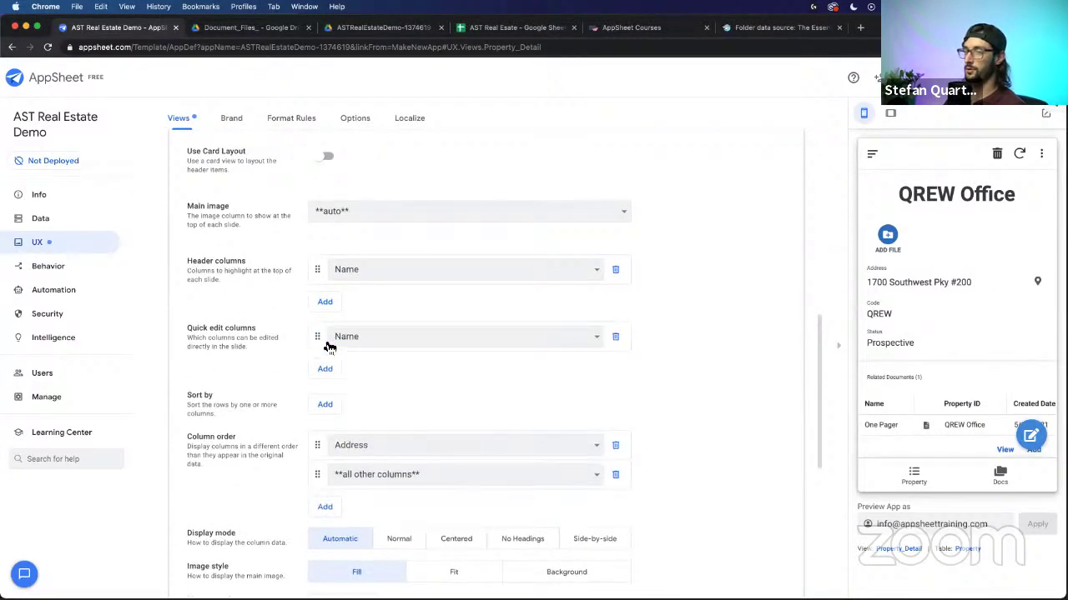
left_click(326, 344)
left_click(348, 381)
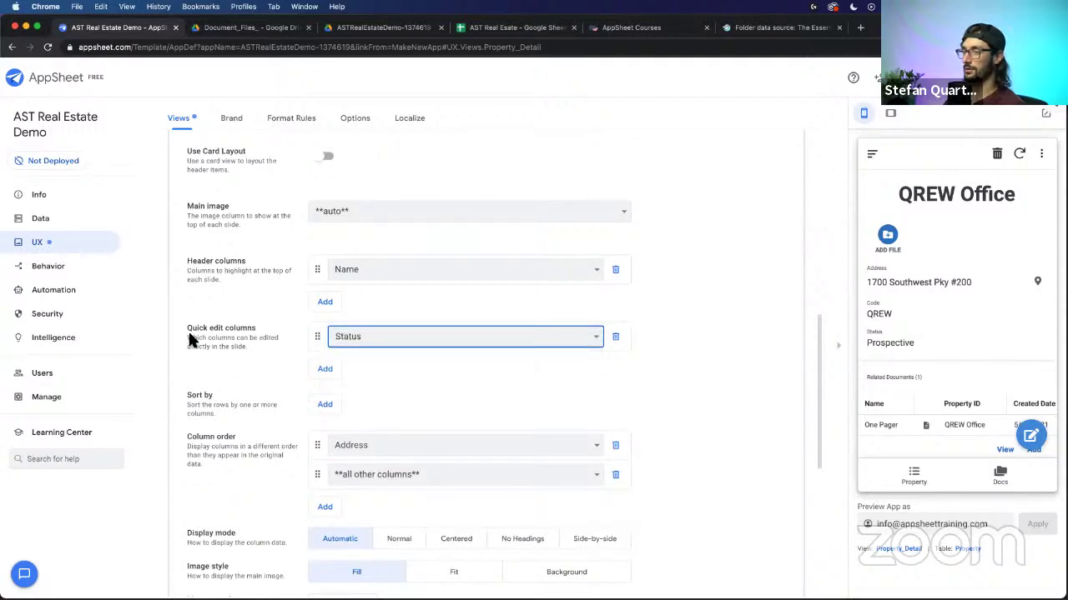
left_click_drag(232, 328, 194, 327)
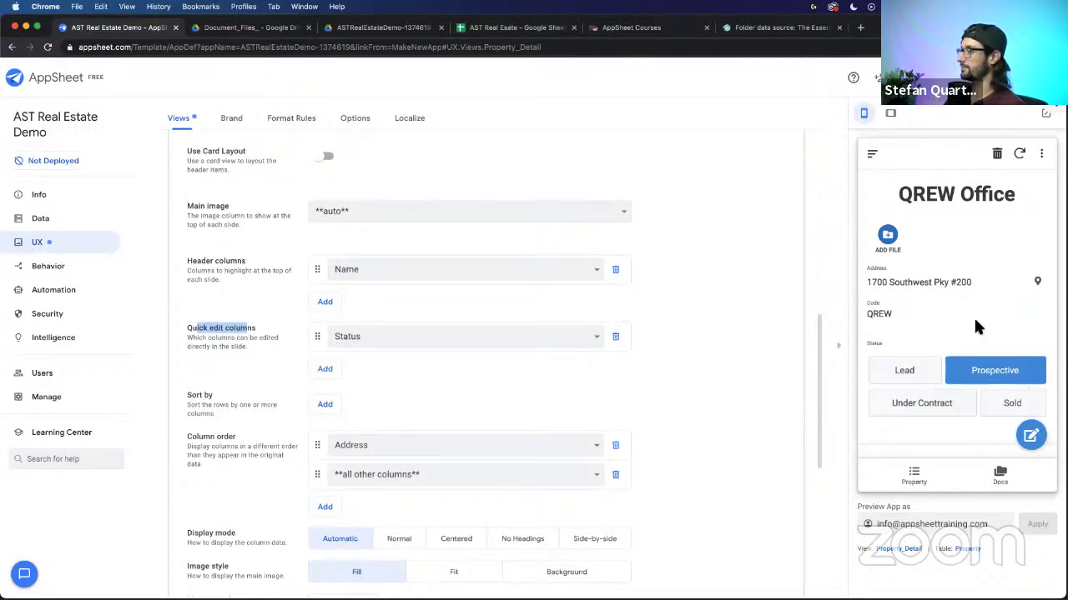
scroll(973, 316, "down", 1)
scroll(973, 315, "up", 1)
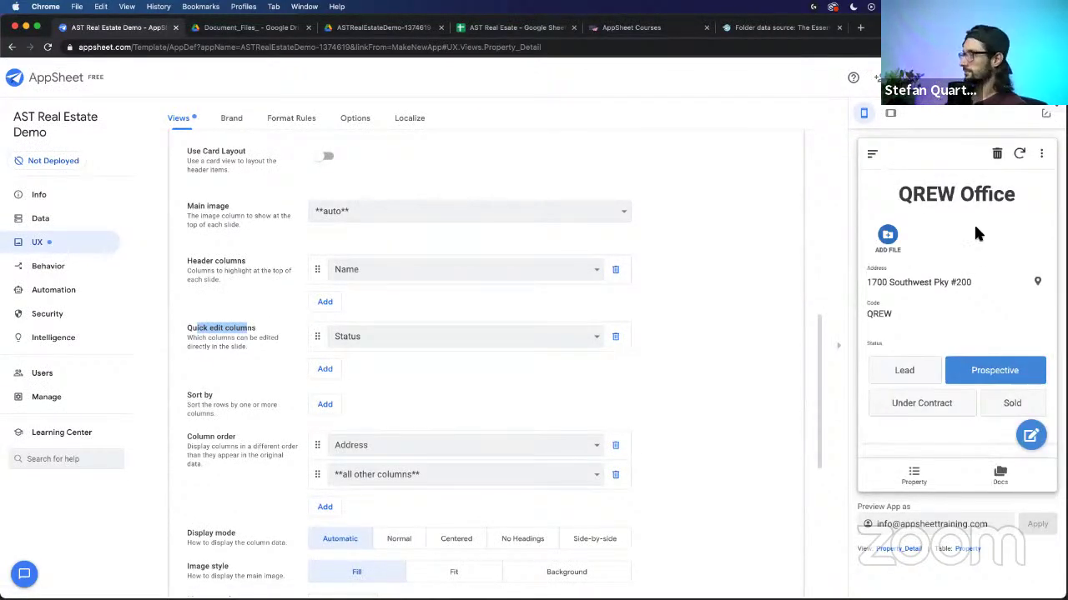
Step: Upload 'QREW_AppSheet Intro - 1Pager - May2015.pdf' from Downloads through ADD FILE and save the record
left_click(887, 238)
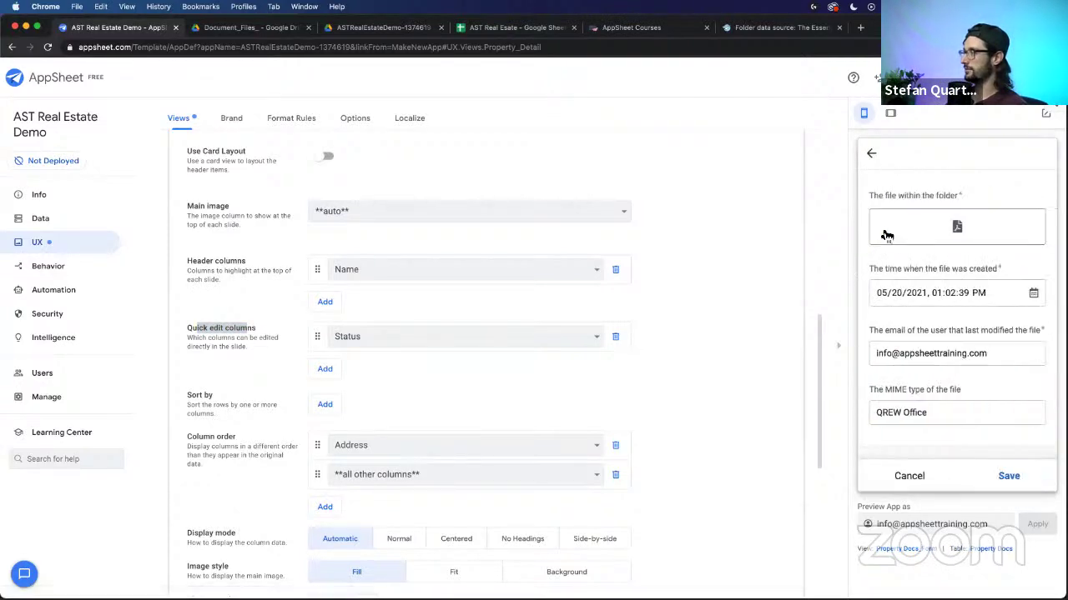
left_click(939, 411)
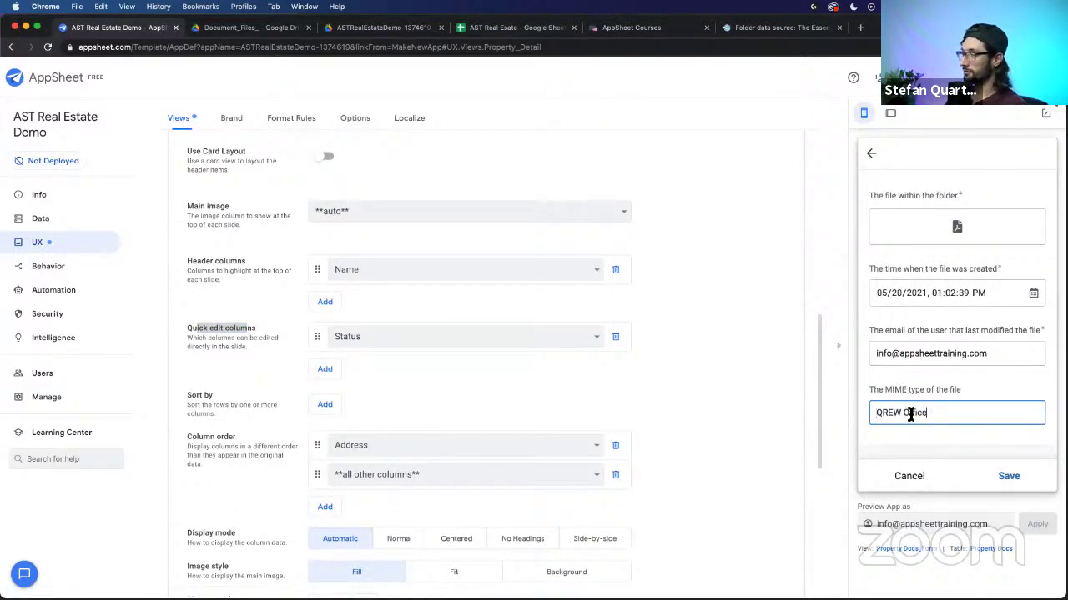
left_click_drag(926, 414, 865, 417)
left_click(958, 389)
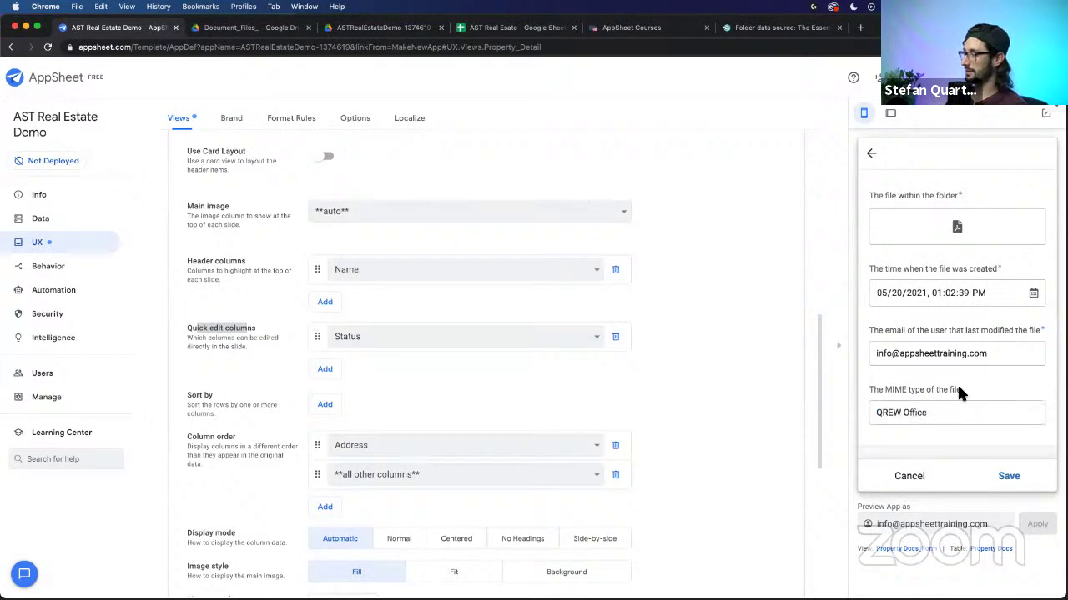
left_click(956, 227)
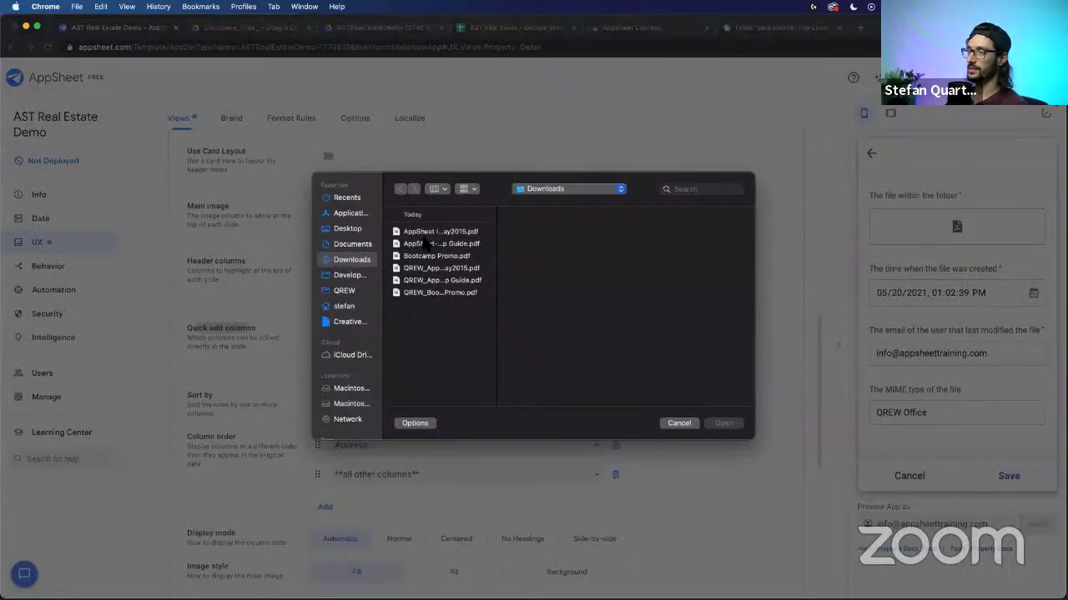
left_click(427, 269)
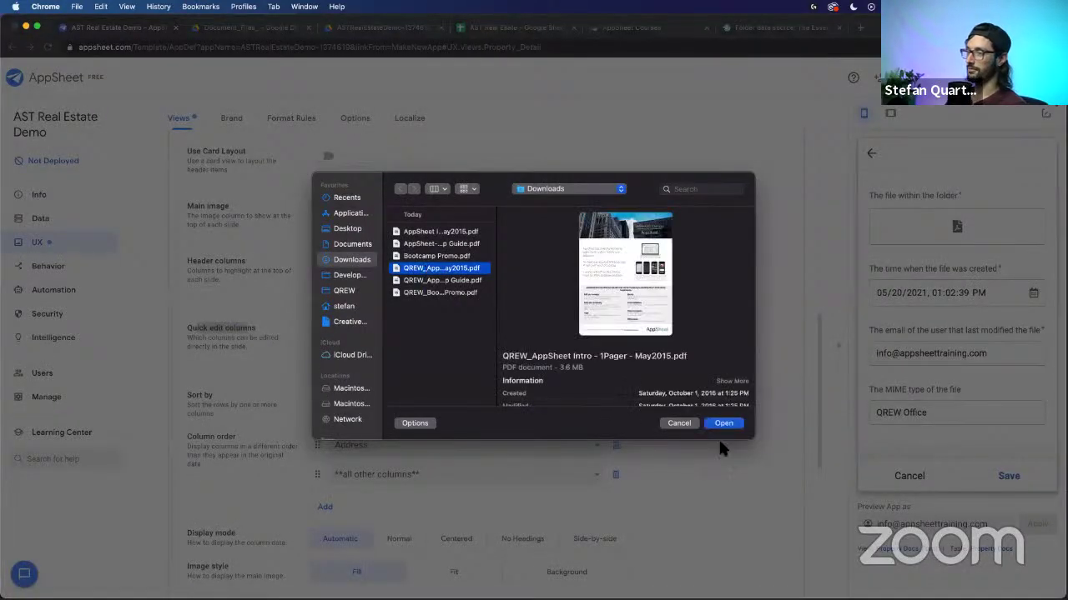
left_click(724, 425)
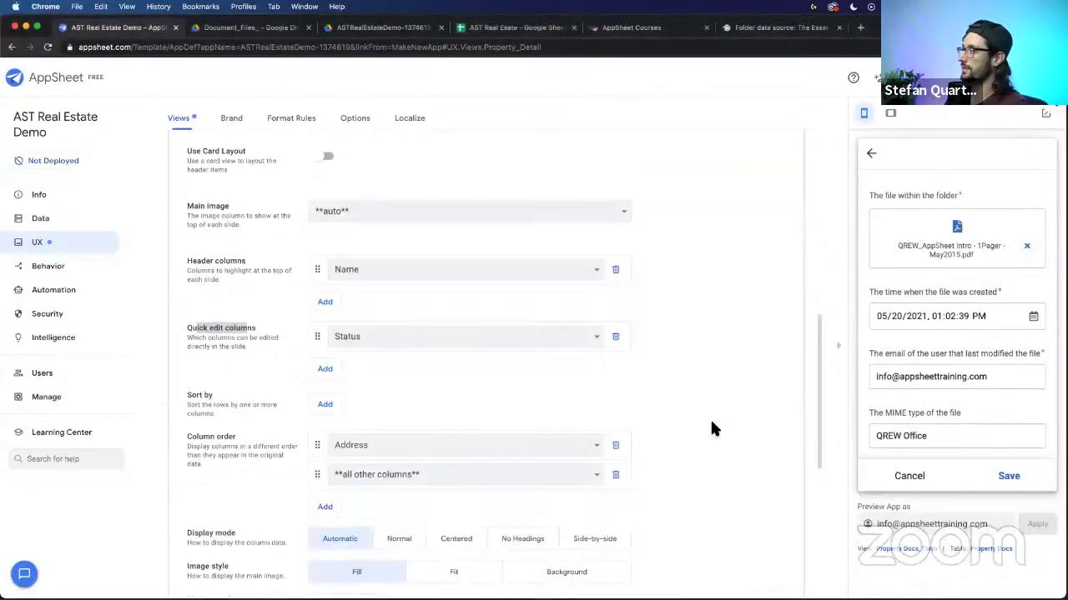
left_click(1008, 477)
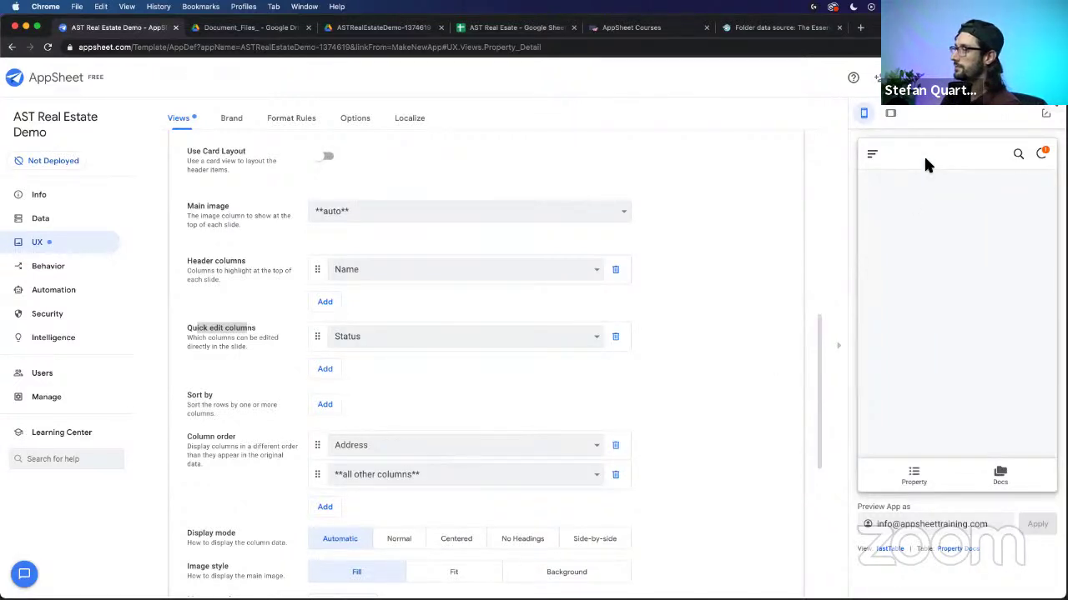
Step: Return to the views list, collapsing Property_Detail and briefly opening Property_Form settings
left_click(913, 476)
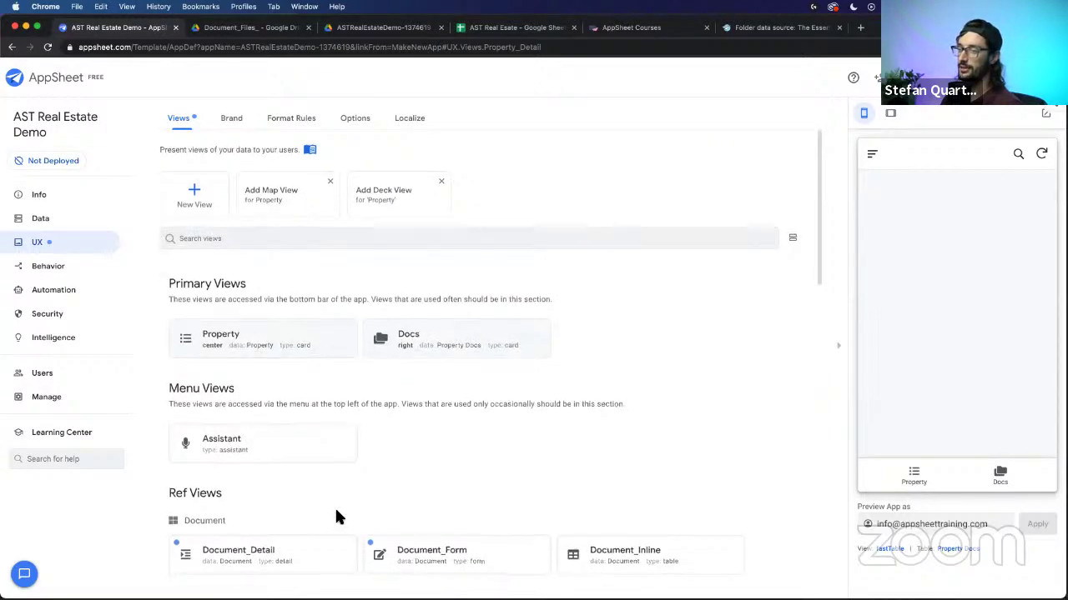
scroll(262, 251, "up", 3)
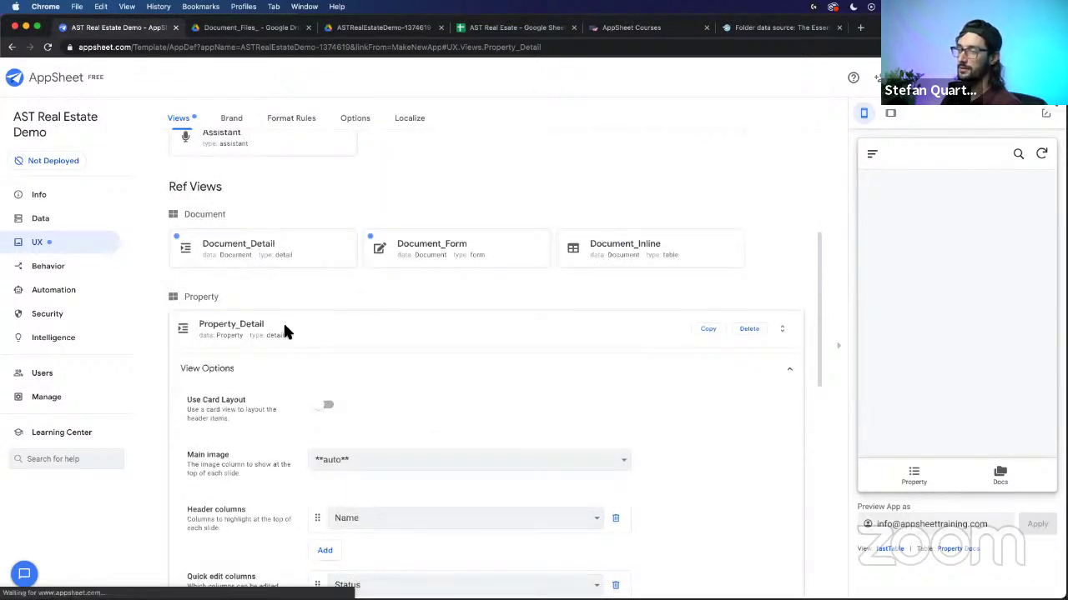
left_click(283, 332)
left_click(489, 441)
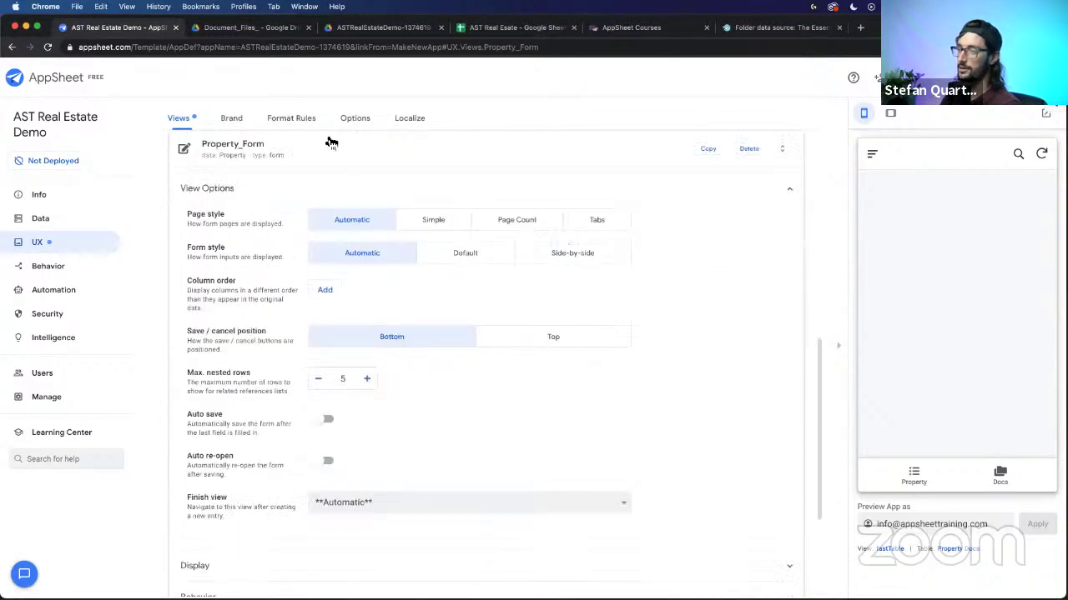
left_click(327, 140)
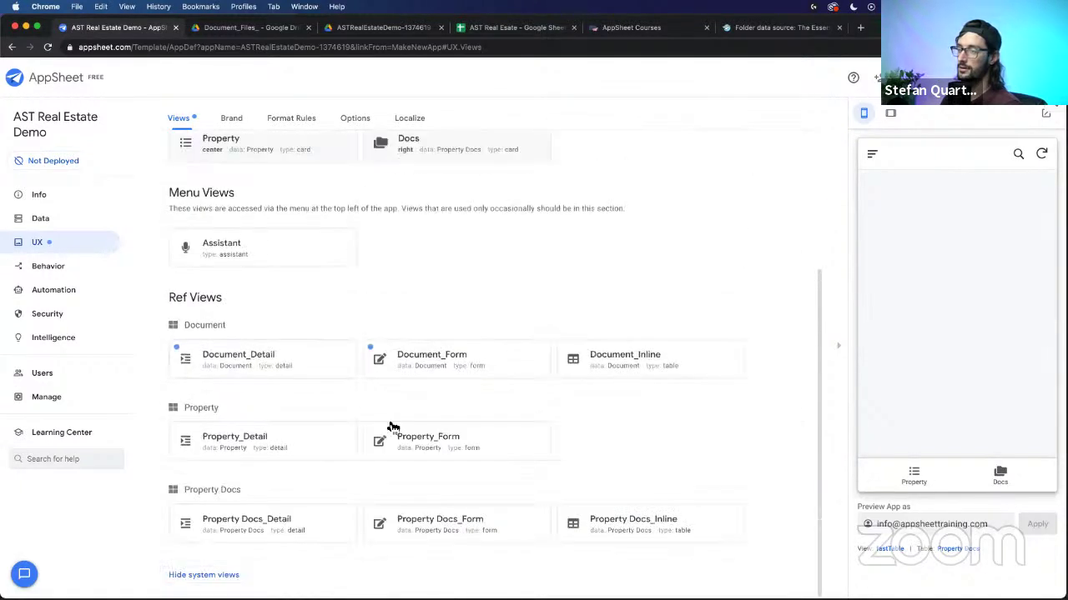
Step: Open Property Docs_Form, keep Finish view Automatic, and expand Behavior to view Event Actions
left_click(457, 525)
scroll(359, 320, "down", 3)
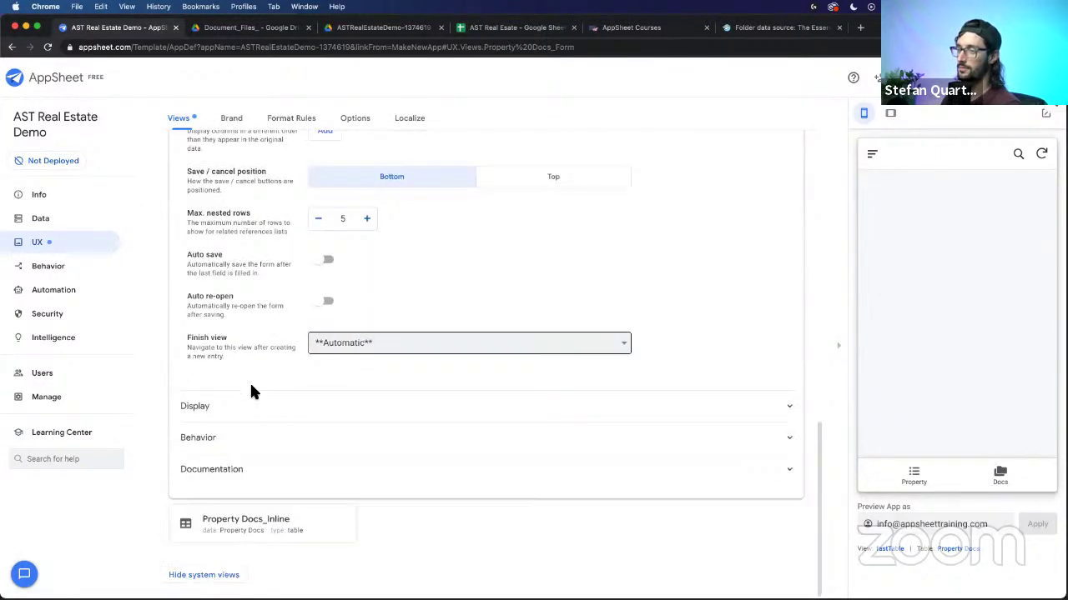
left_click(372, 350)
left_click(372, 347)
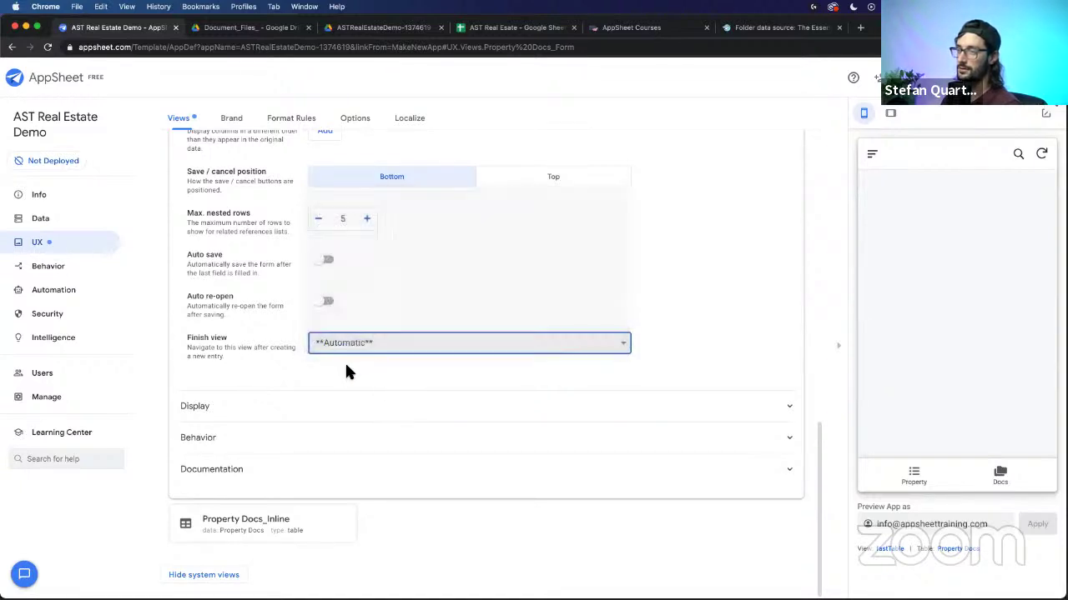
left_click(214, 441)
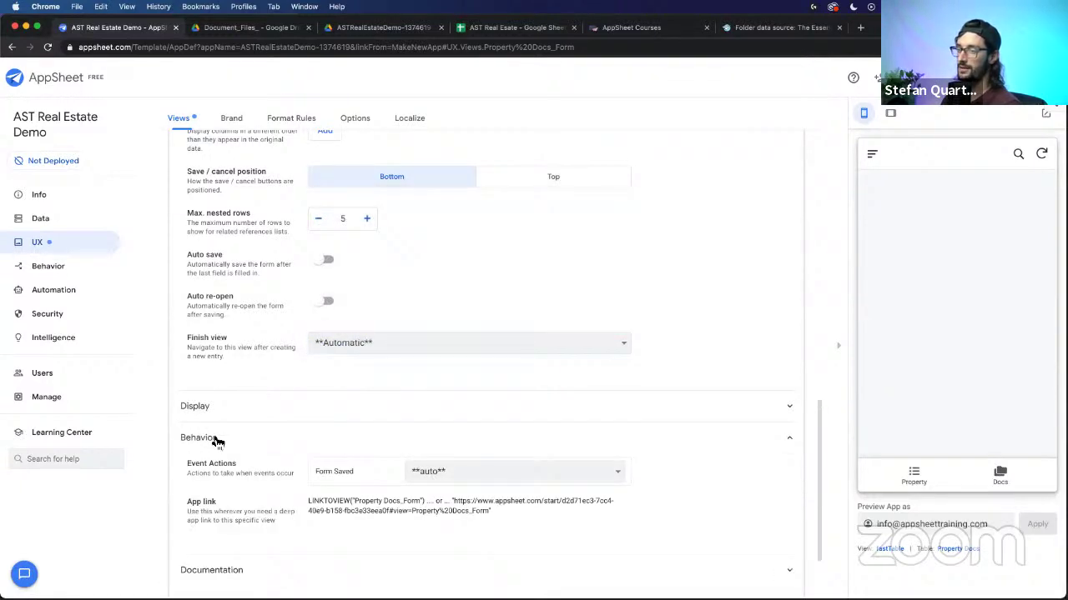
triple_click(194, 466)
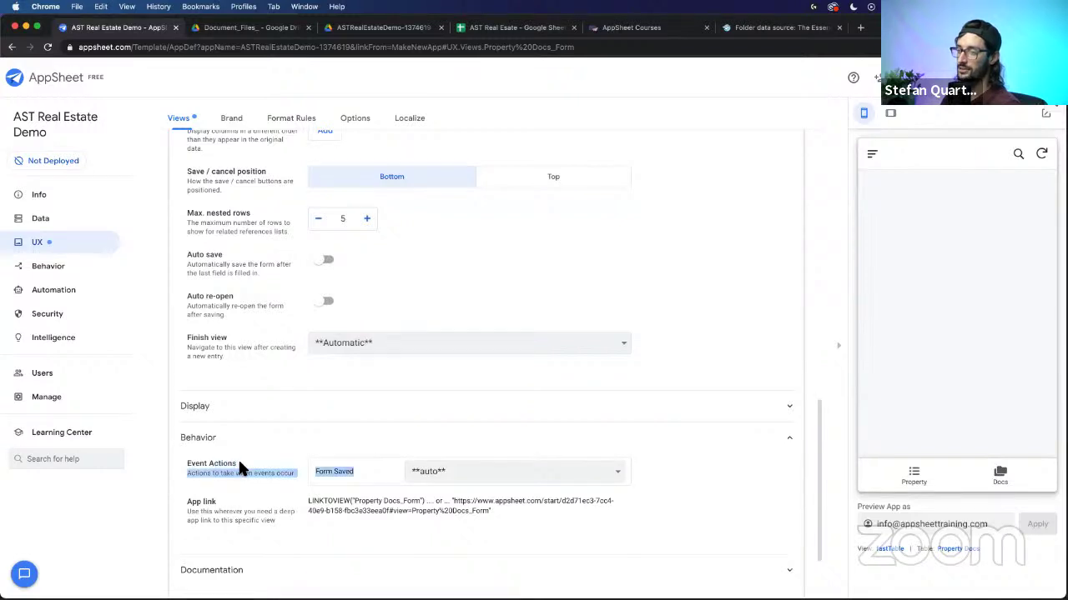
left_click(191, 465)
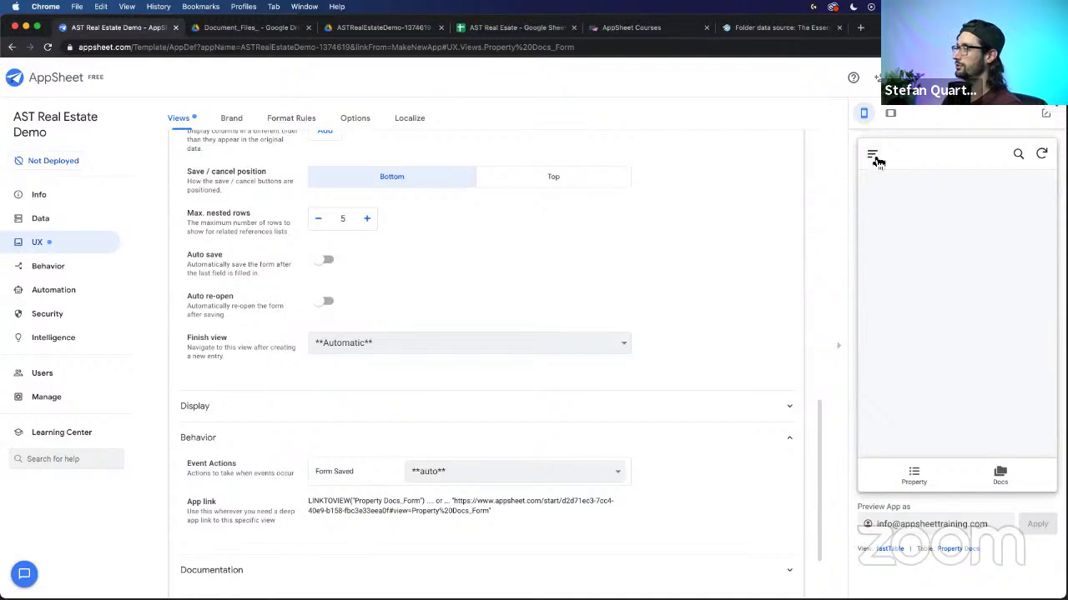
Step: Open QREW Office from the Property list and check its related Property Docs for the 1Pager PDF
left_click(913, 484)
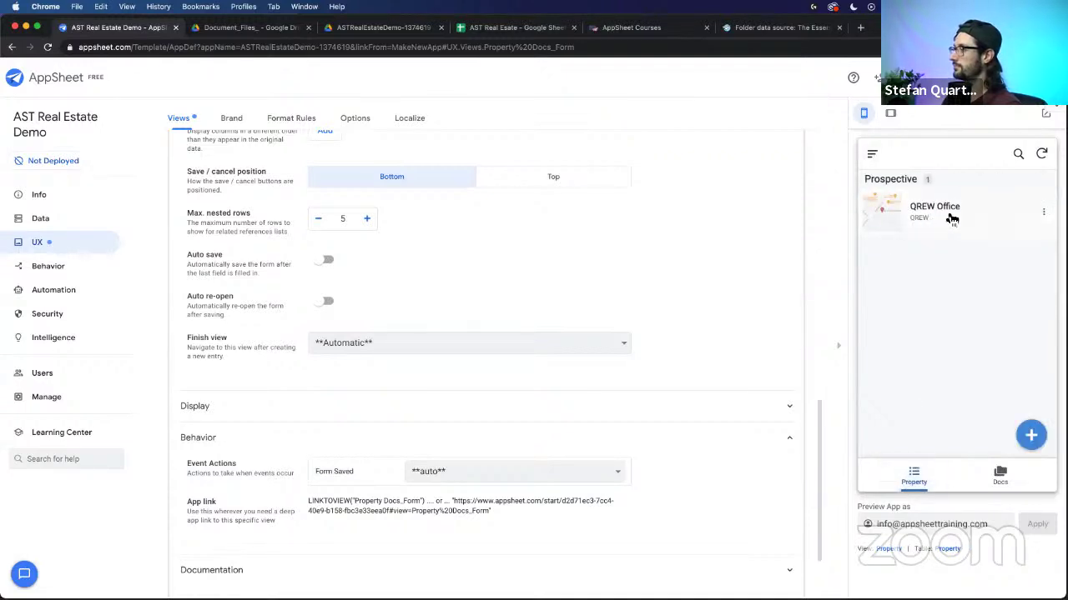
left_click(943, 231)
scroll(928, 283, "down", 5)
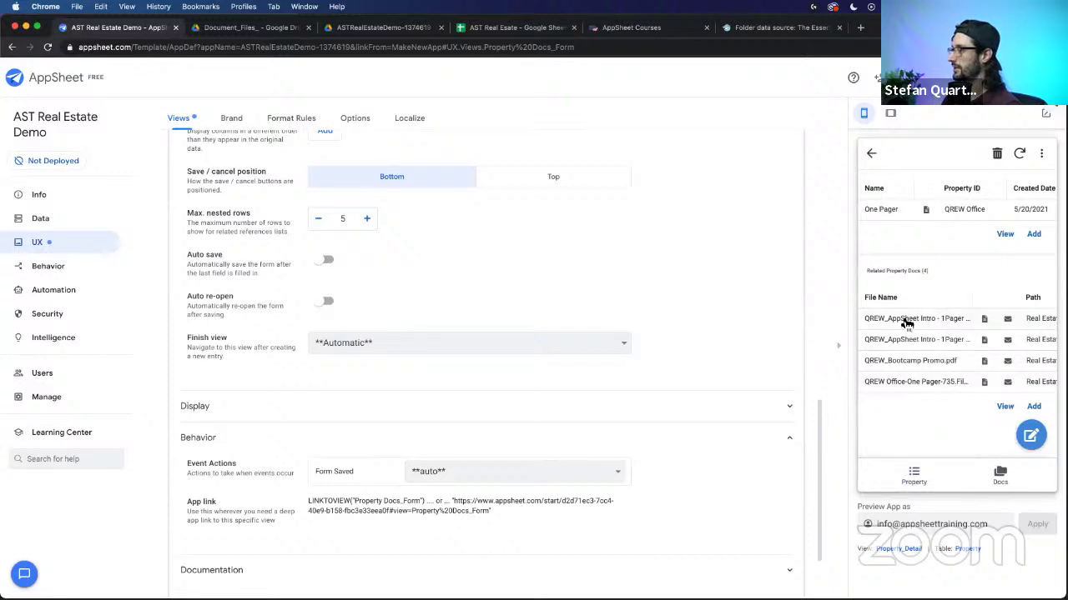
scroll(904, 324, "up", 5)
scroll(926, 312, "down", 5)
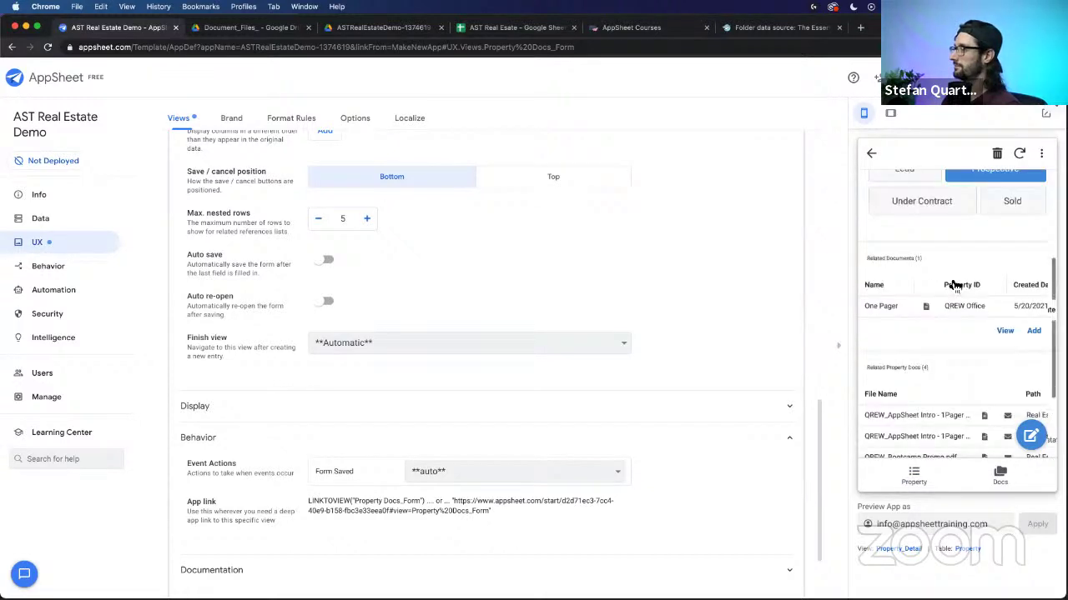
scroll(951, 281, "up", 5)
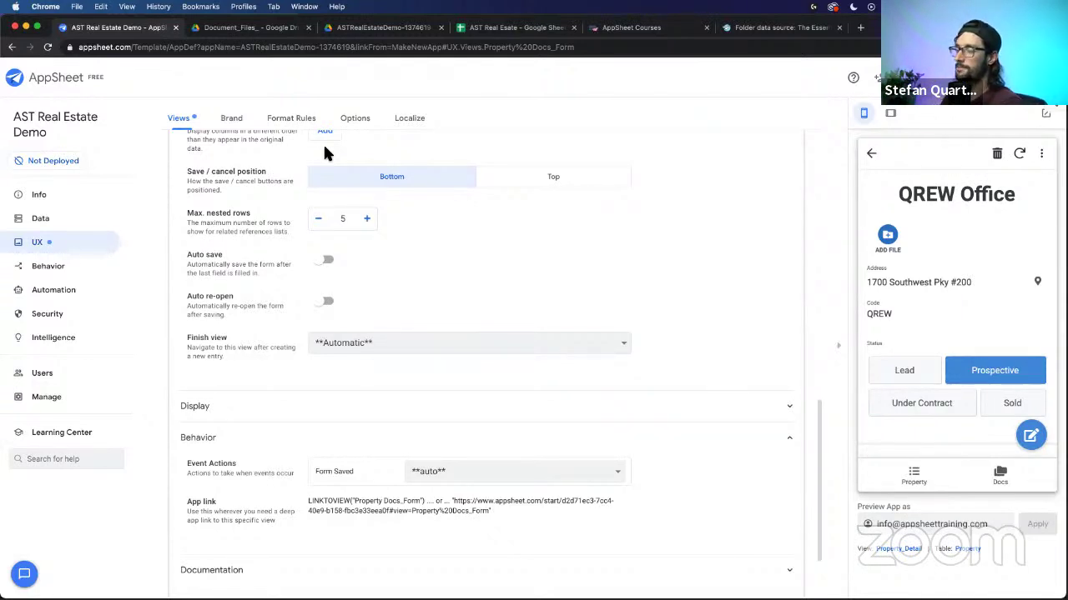
Step: Collapse Property Docs_Form settings and return the preview to the Prospective Property list
scroll(326, 162, "up", 5)
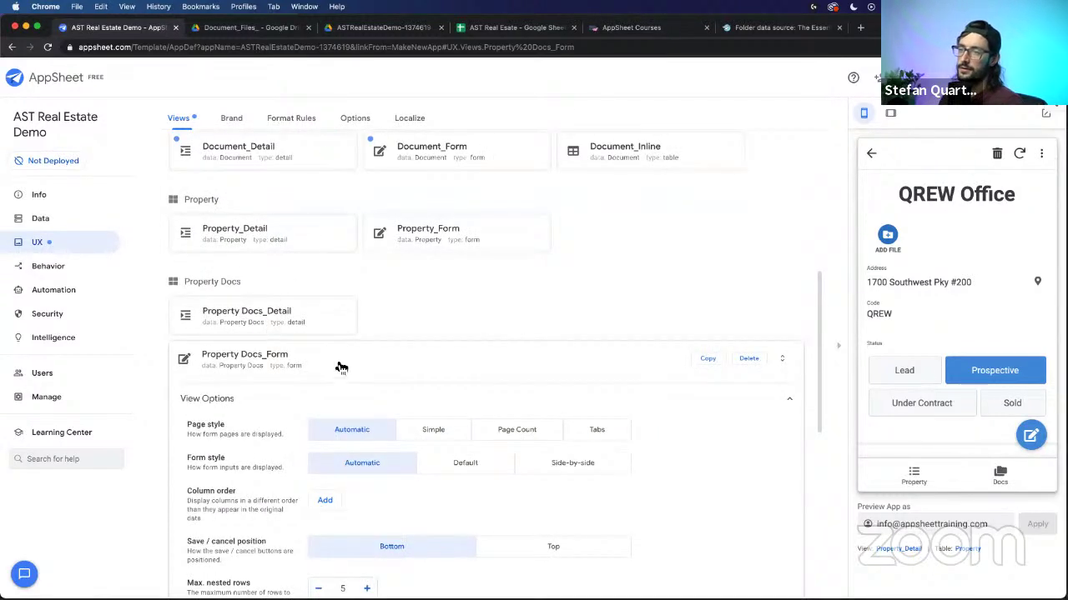
left_click(364, 364)
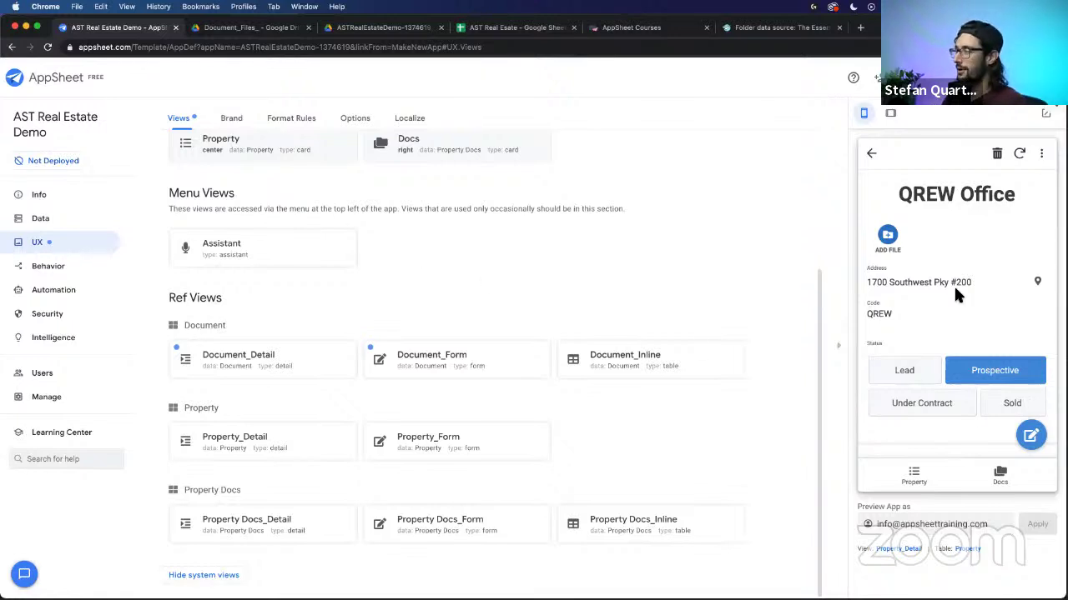
left_click(871, 155)
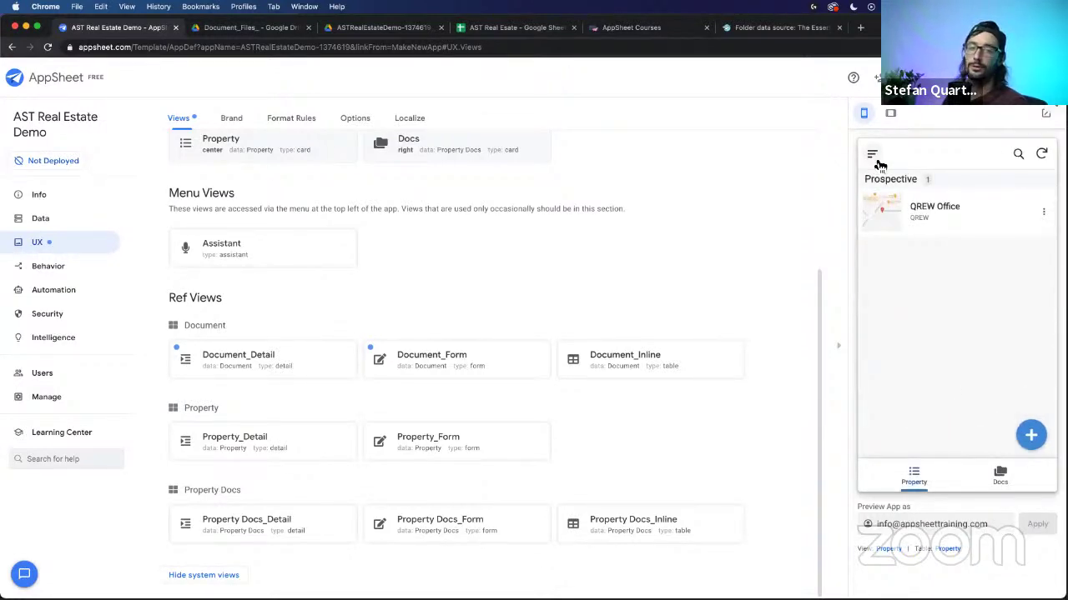